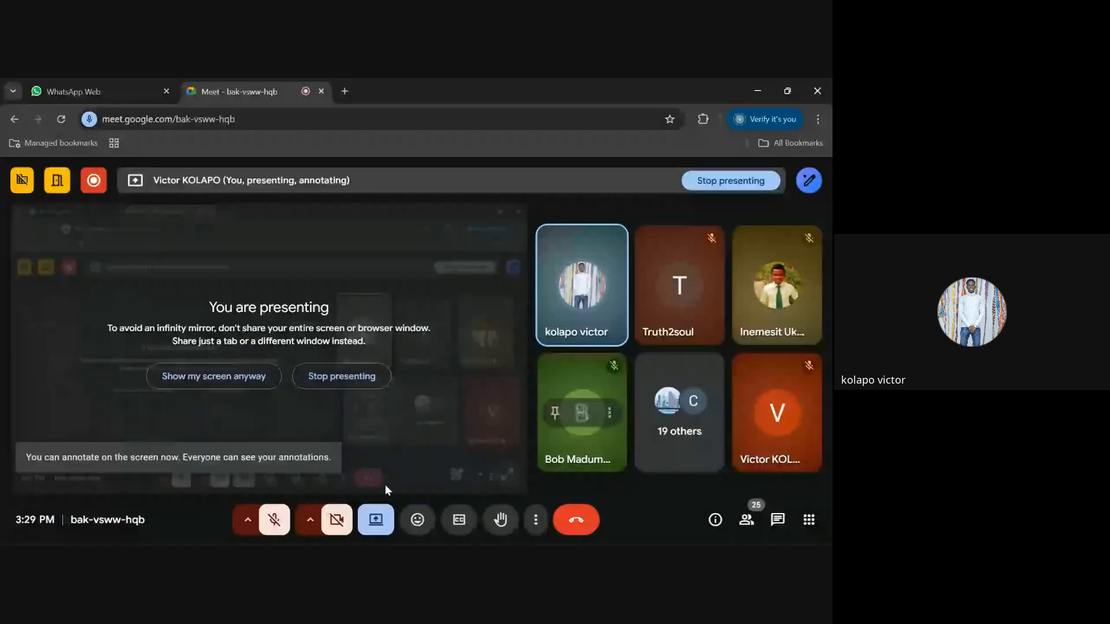
Step: Show the presented screen in the Meet call despite the infinity mirror warning
left_click(174, 370)
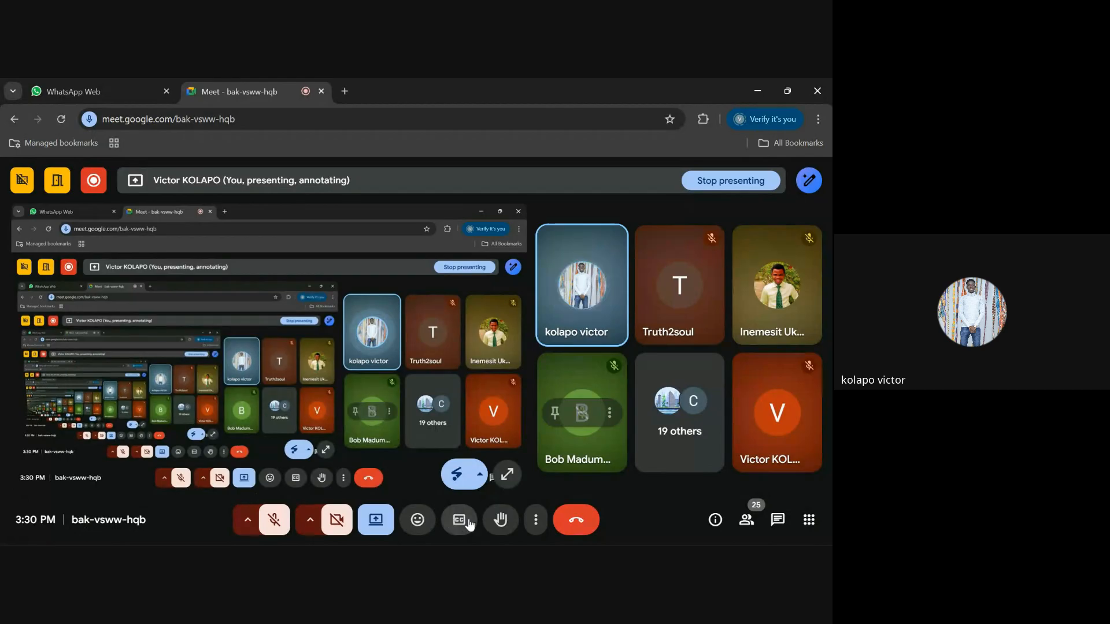
mouse_move(527, 543)
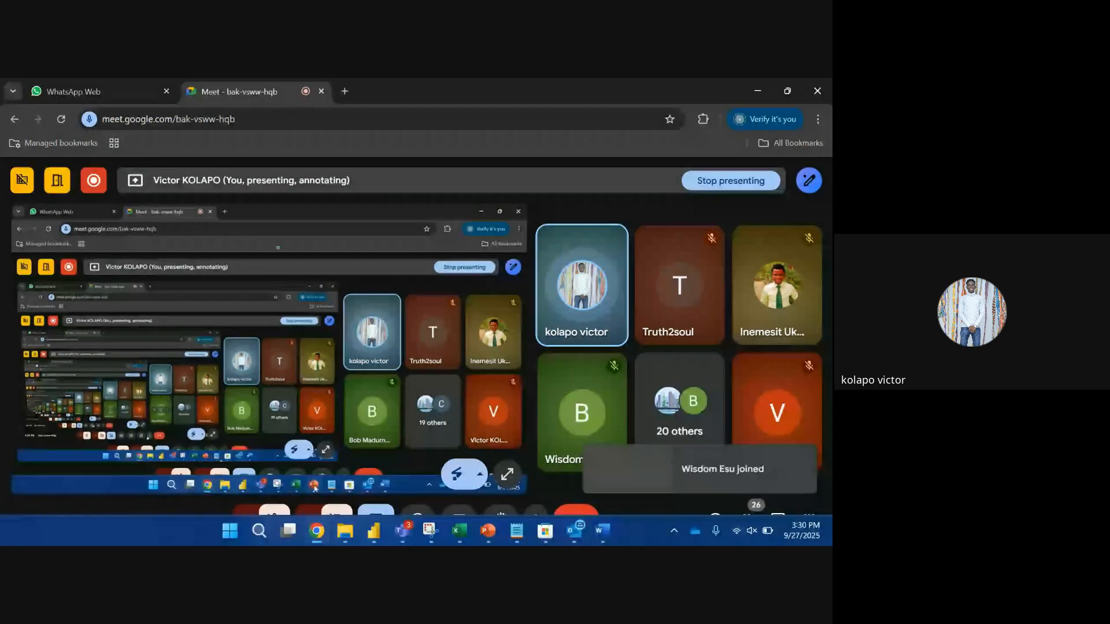
Step: Switch to WhatsApp Web, reload it and deny Meet automatic picture-in-picture
key("ctrl+1")
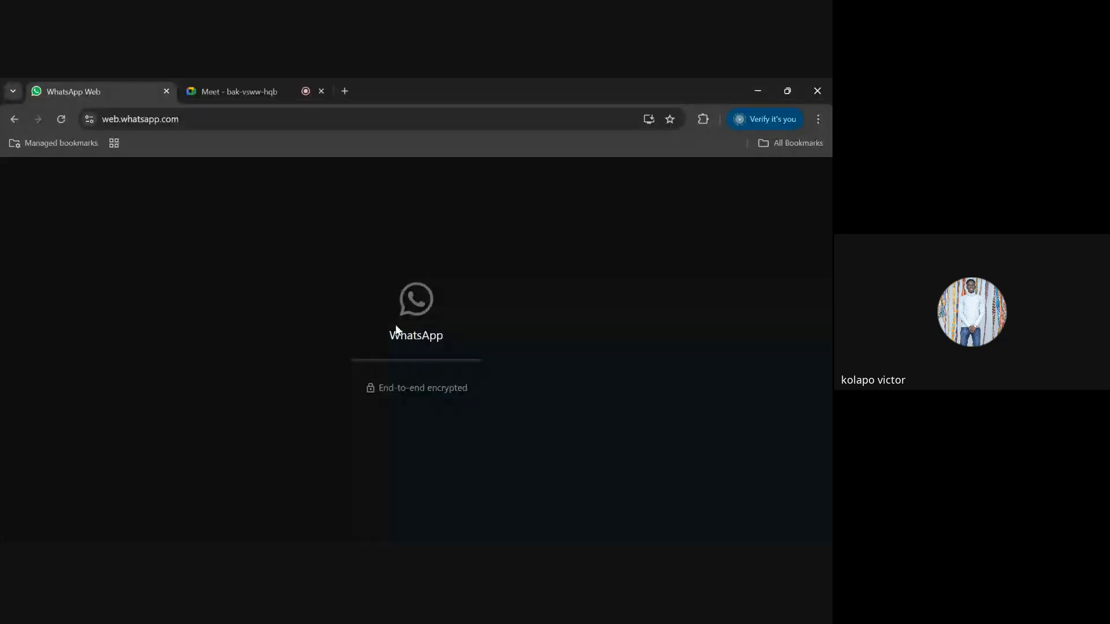
left_click(62, 120)
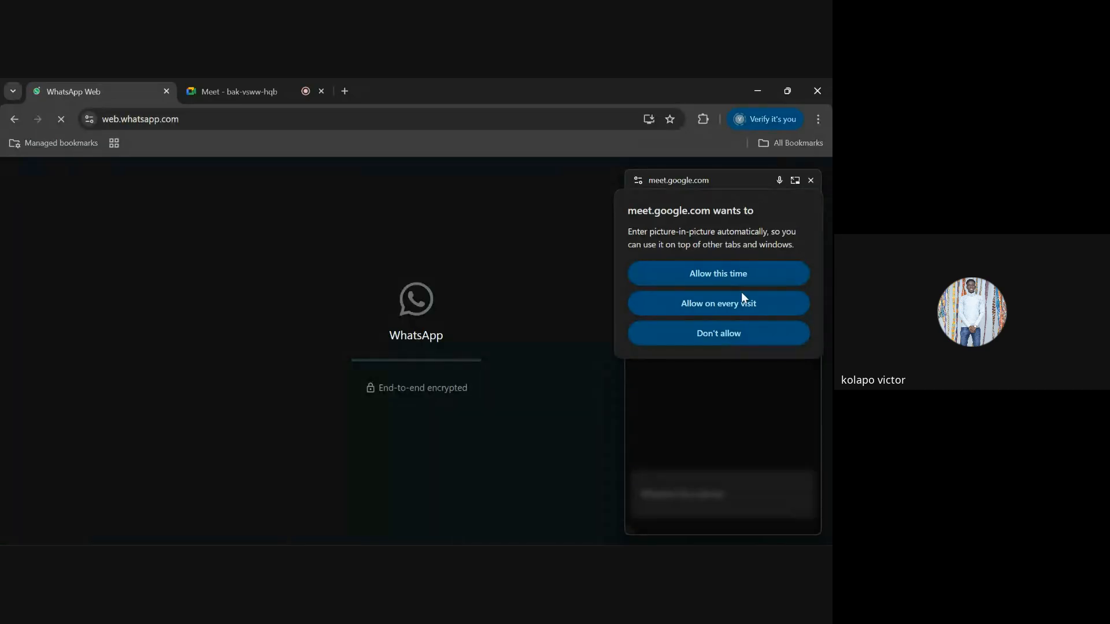
left_click(743, 334)
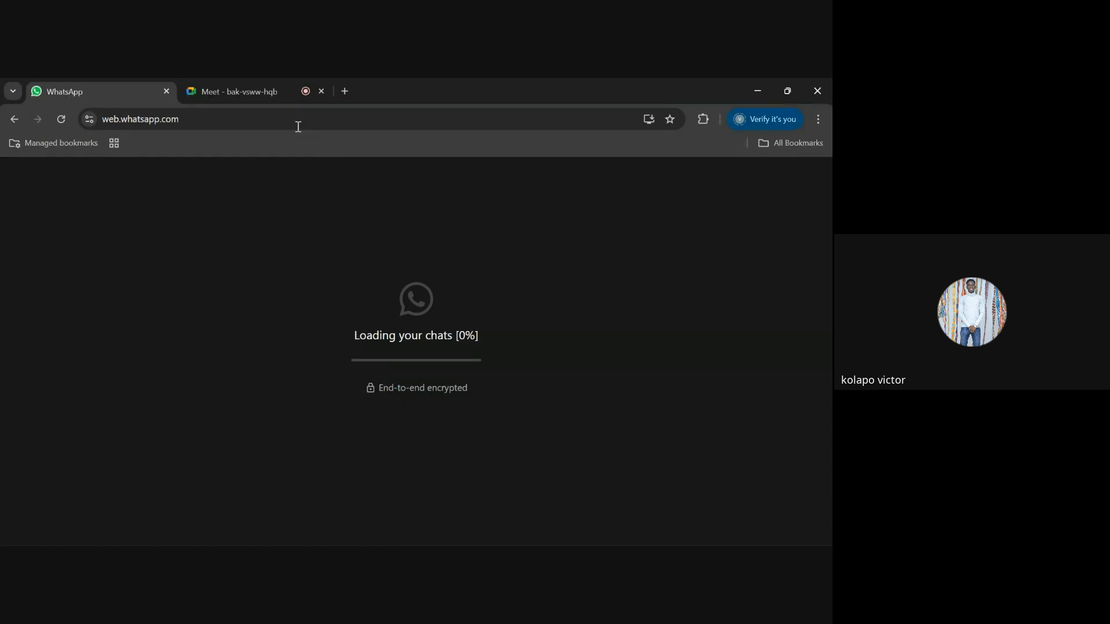
Step: Check the chat loading progress in WhatsApp Web between visits to the Meet call, ending back on the call
left_click(249, 94)
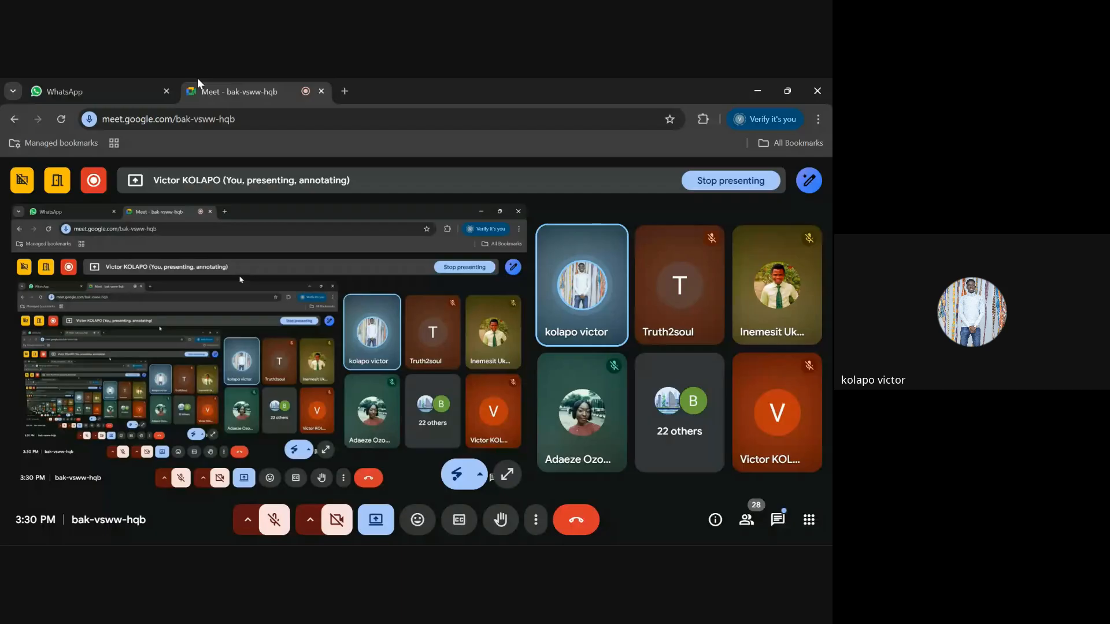
left_click(93, 91)
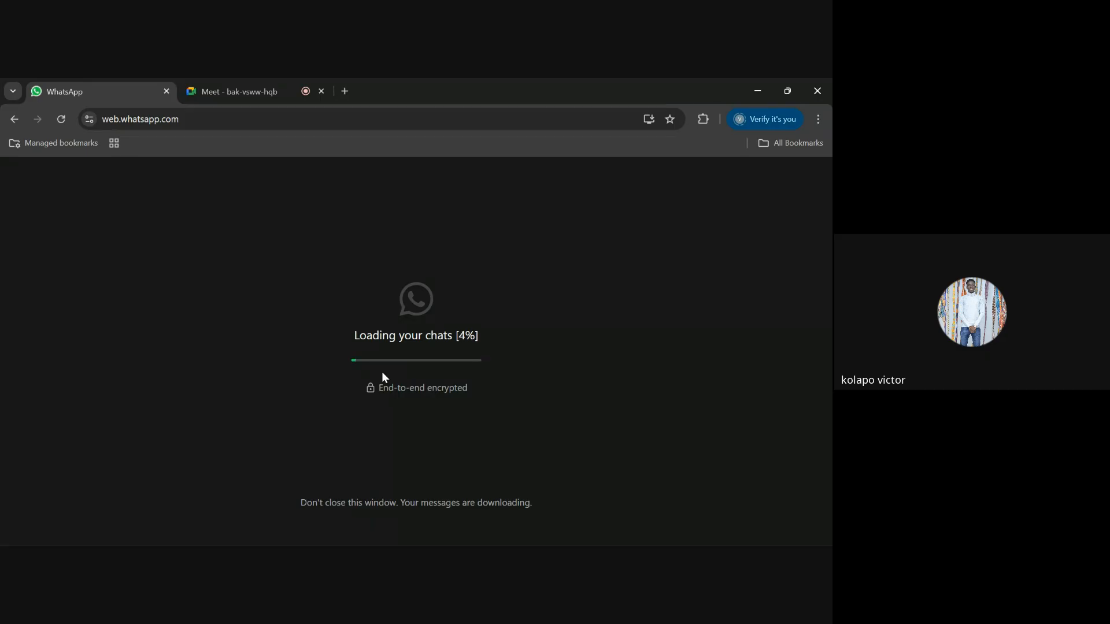
left_click(255, 80)
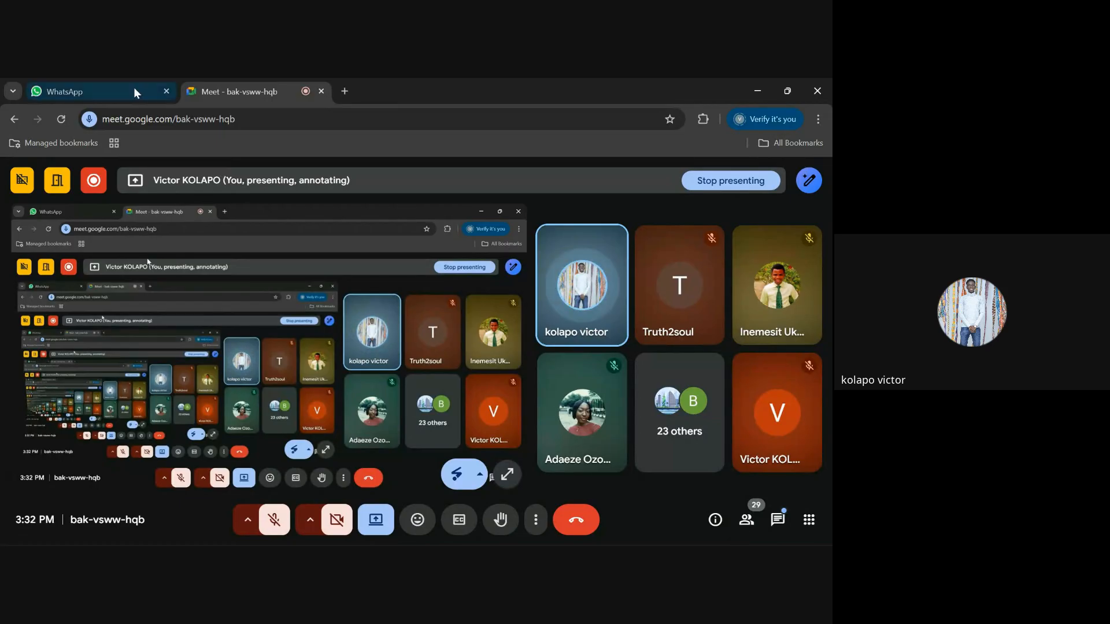
left_click(118, 86)
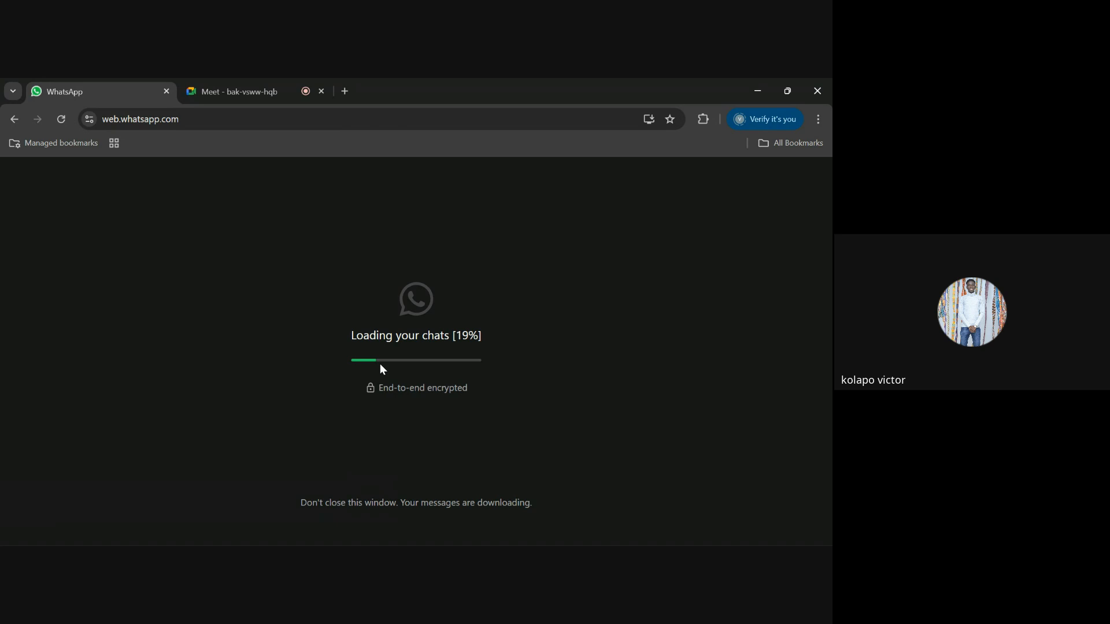
left_click(227, 81)
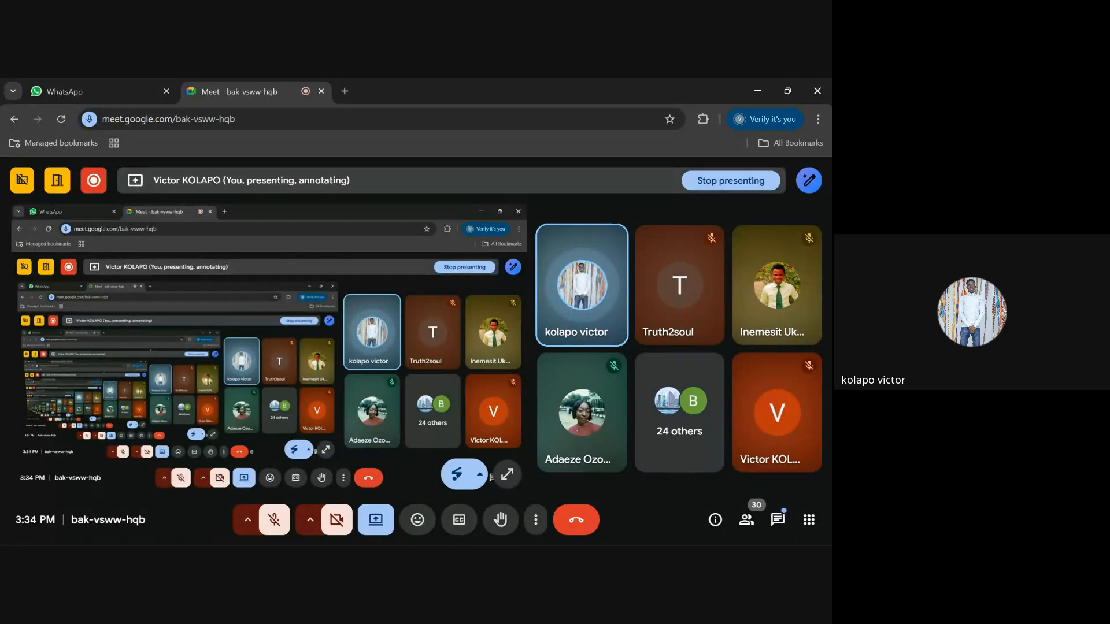
Step: Find Notepad through the Windows search and open it with a blank note
left_click(259, 535)
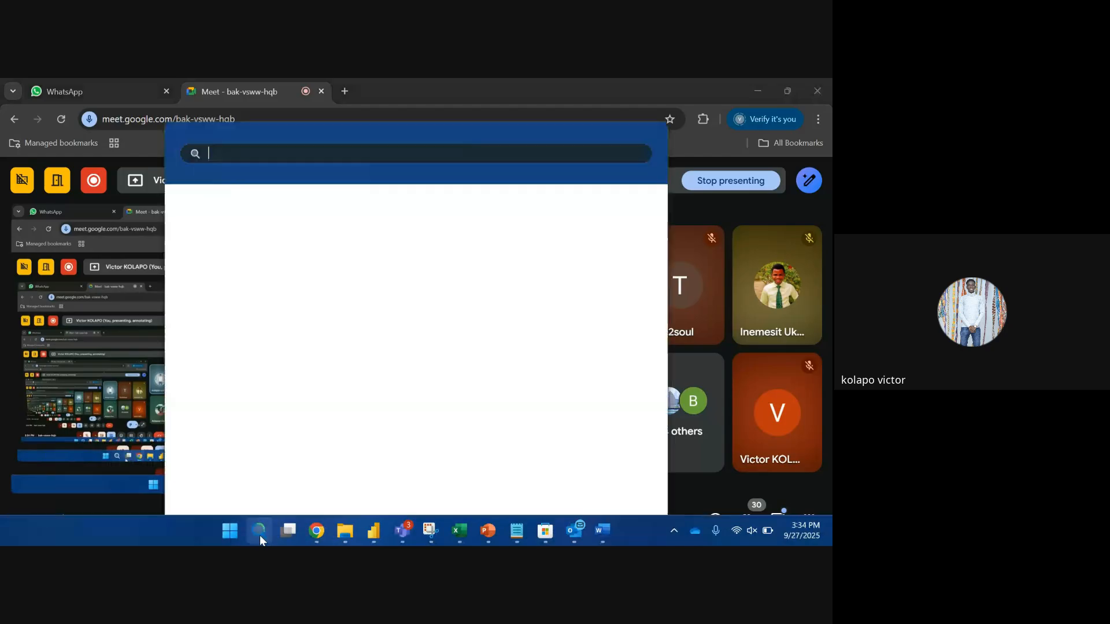
type("NOTE")
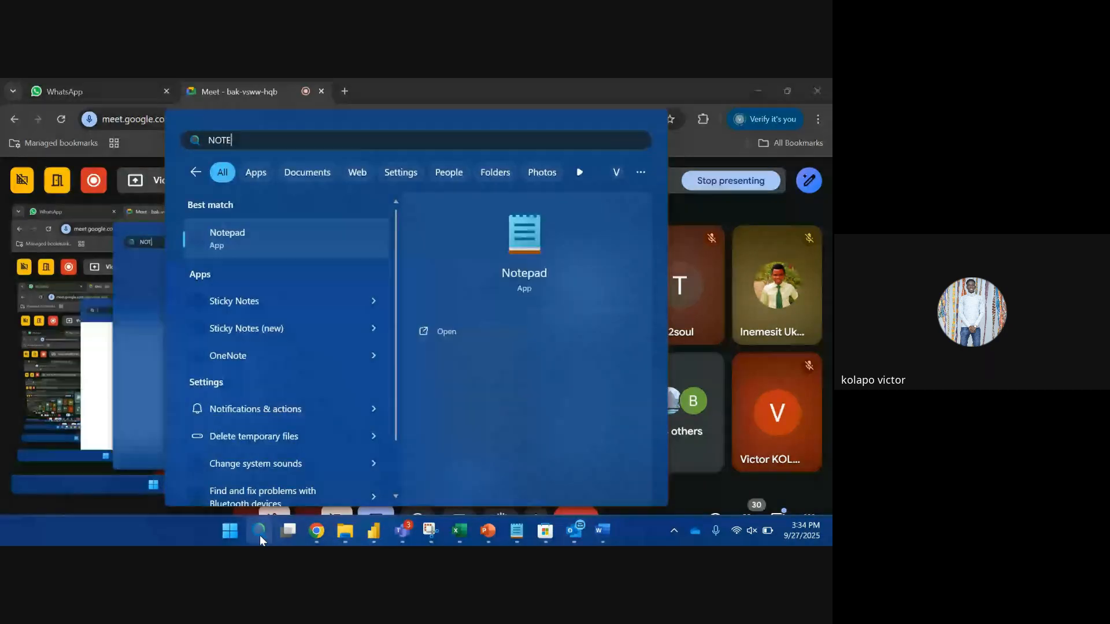
key("Return")
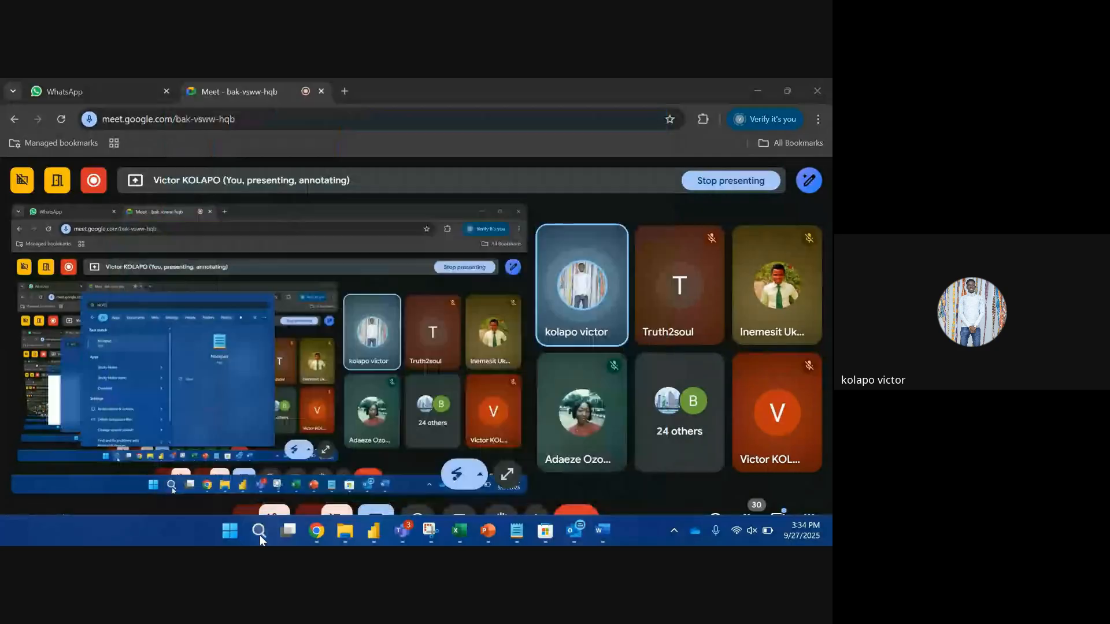
mouse_move(316, 528)
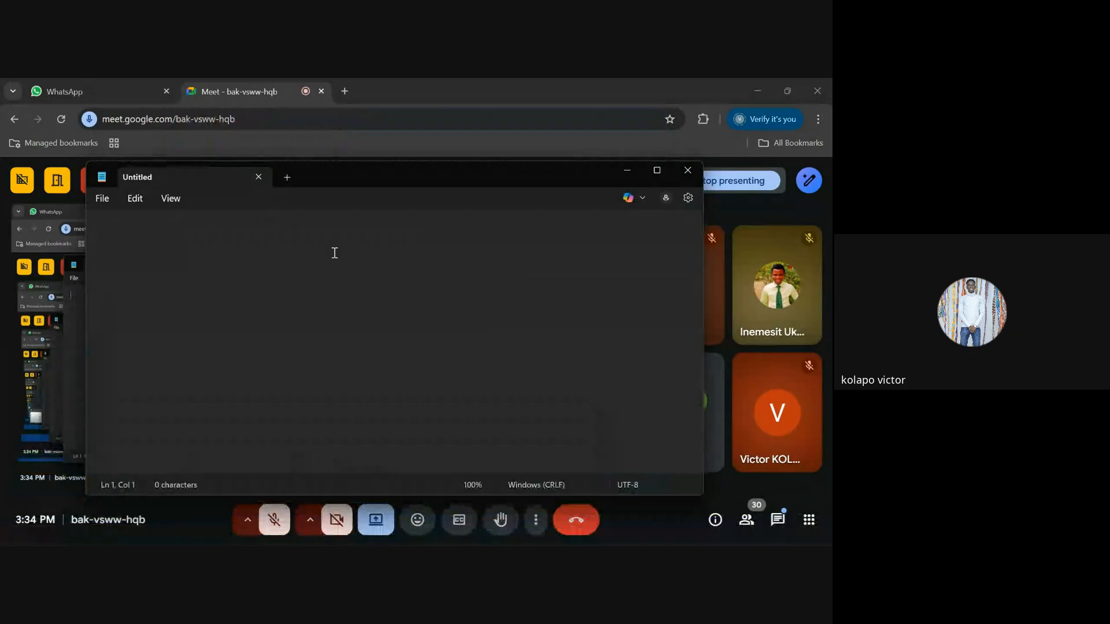
Step: List the roles CEO, CMO and CFO on three separate lines of the note
type("c")
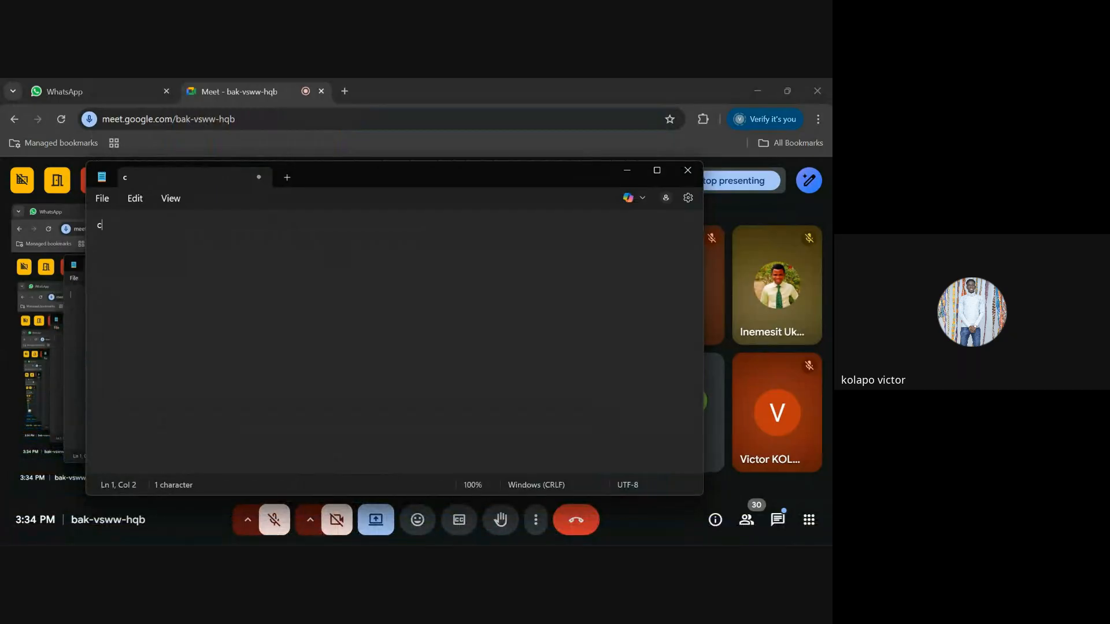
key("BackSpace")
type("CE")
type("O ")
type("C")
type("MO")
key("Return")
type("CFO")
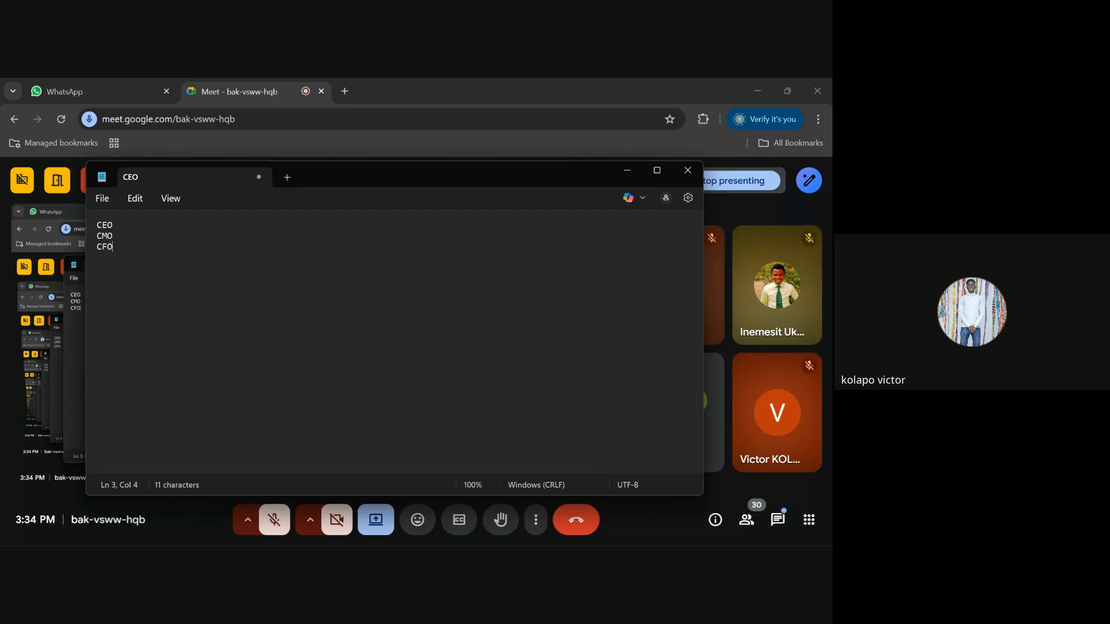
Step: Complete the first line as "CEO - REVENUE GENERATION" and add a dash after CMO
key("Up")
type("- MONE")
key("ctrl+BackSpace")
type("REVENUE GEN")
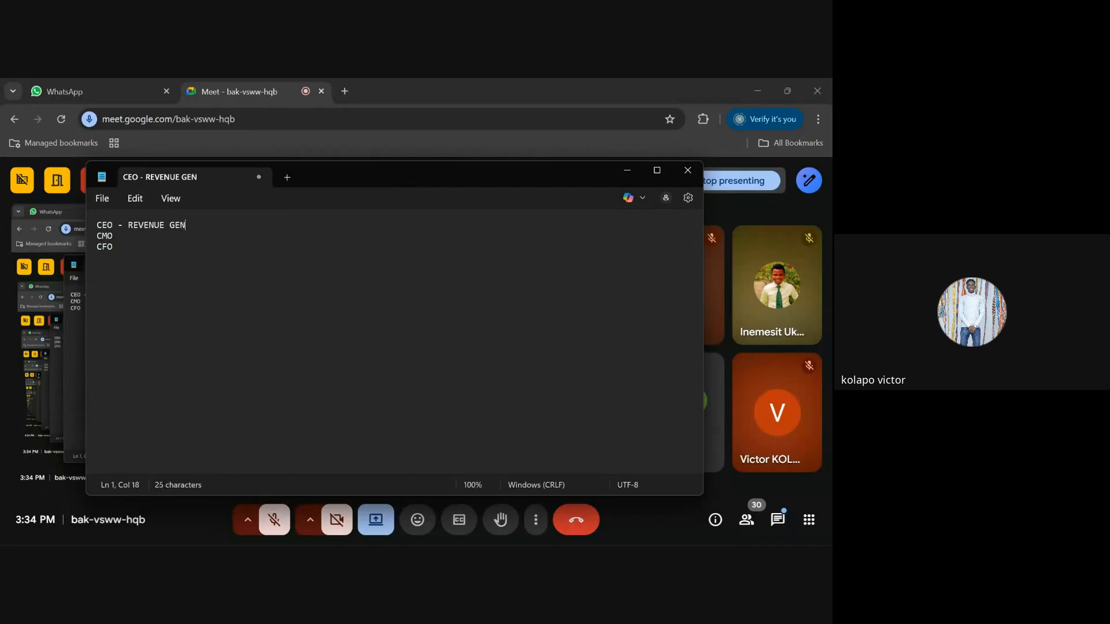
type("ERATION")
key("Down")
type("-")
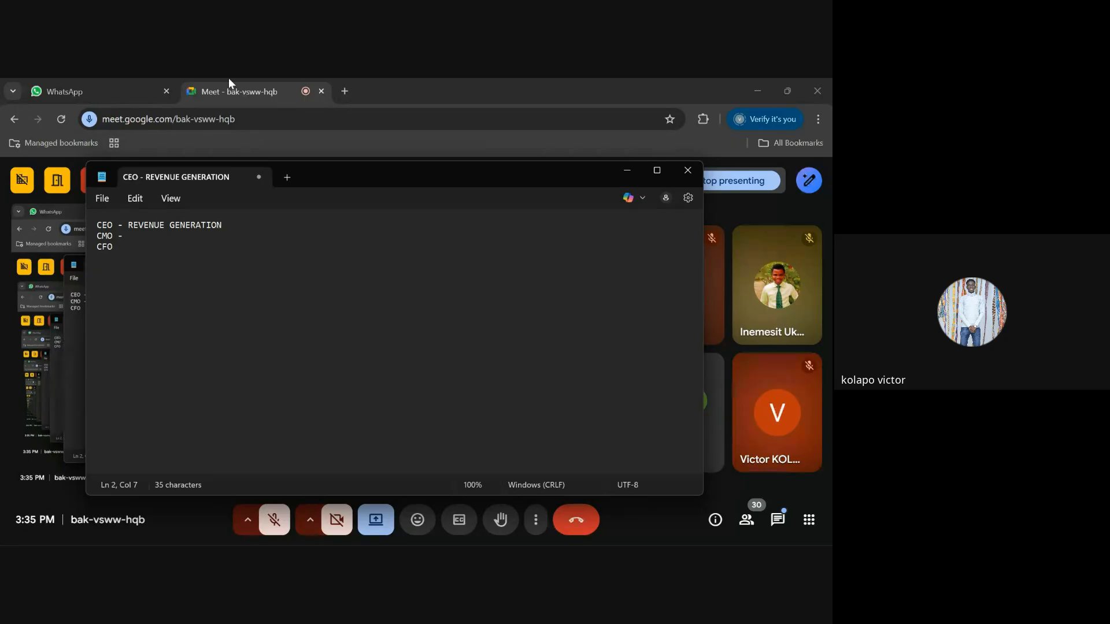
Step: Check the chat loading progress in WhatsApp Web and return to the role list in Notepad
left_click(99, 87)
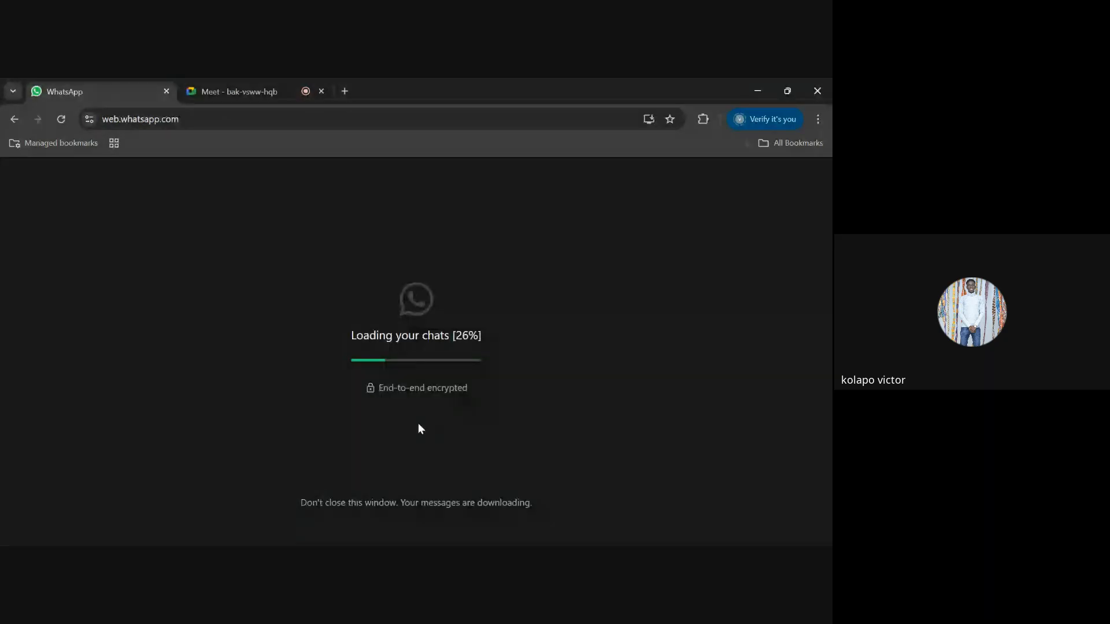
left_click(241, 91)
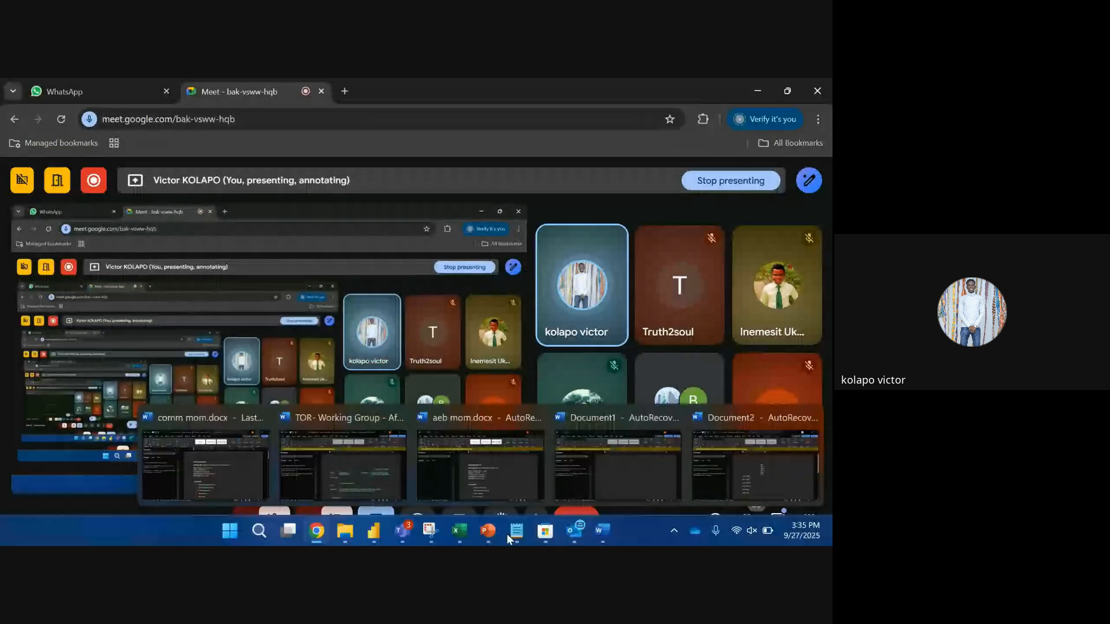
mouse_move(517, 536)
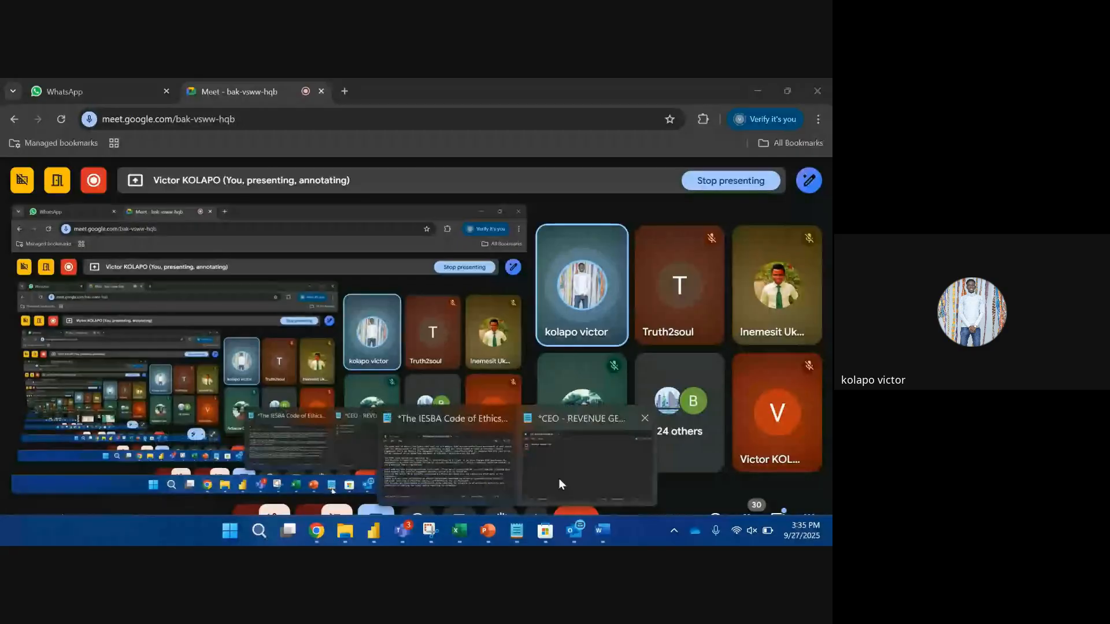
left_click(559, 483)
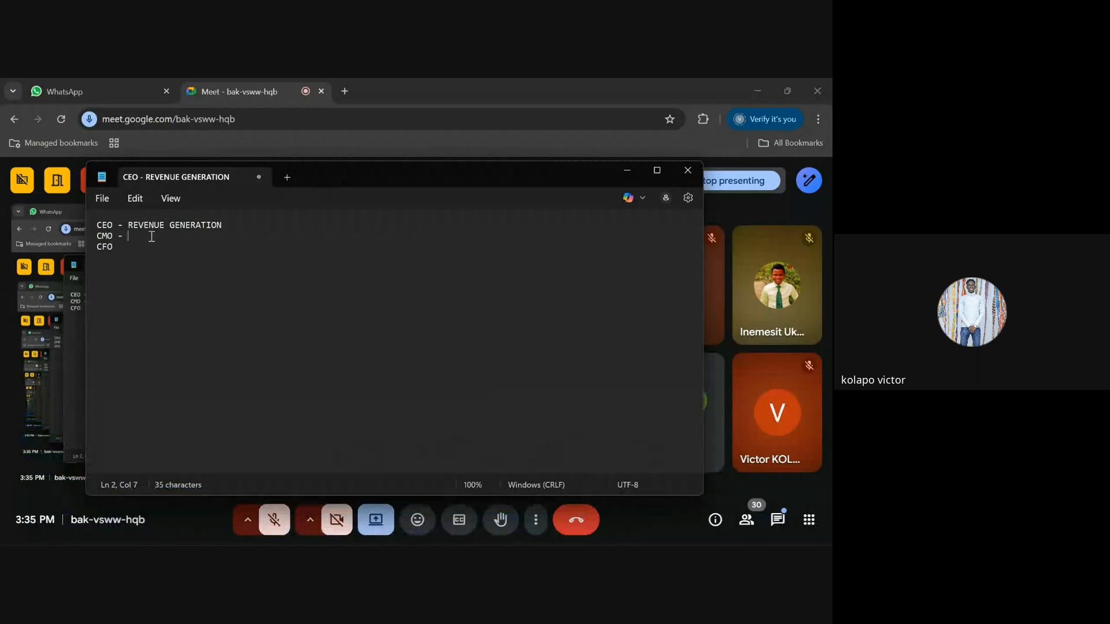
Step: Describe the CMO line as "MARKETING STRATEGY/FUNNEL" and the CFO line as "- INCOME, EXPENDITURE"
type("MARKETING STRATEGY")
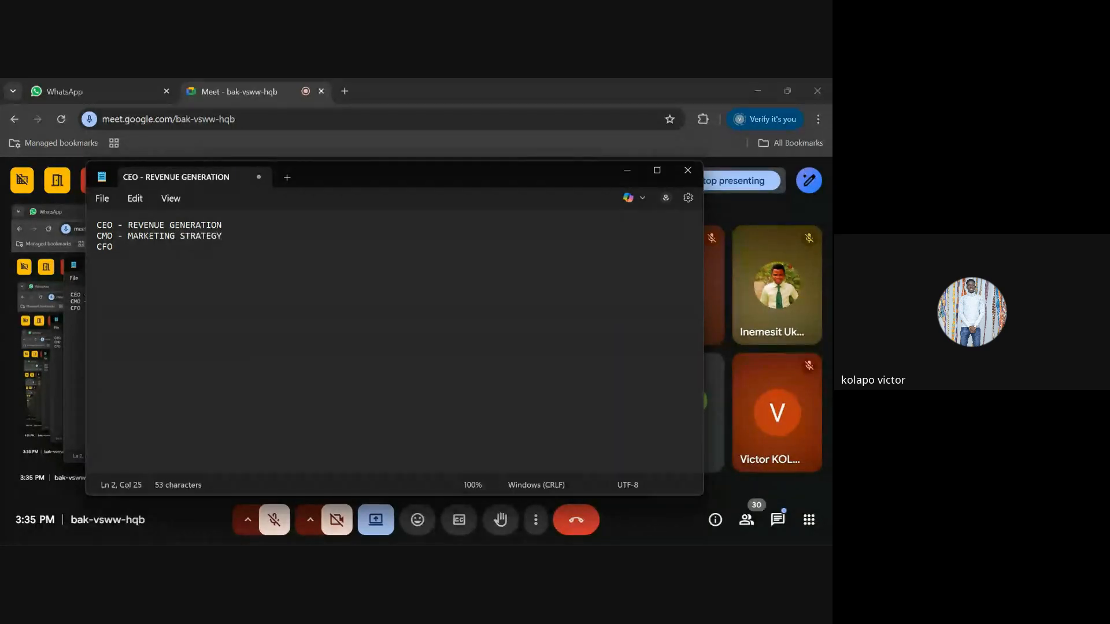
type("/FUNNEL")
left_click(113, 247)
type("- INCOME, E")
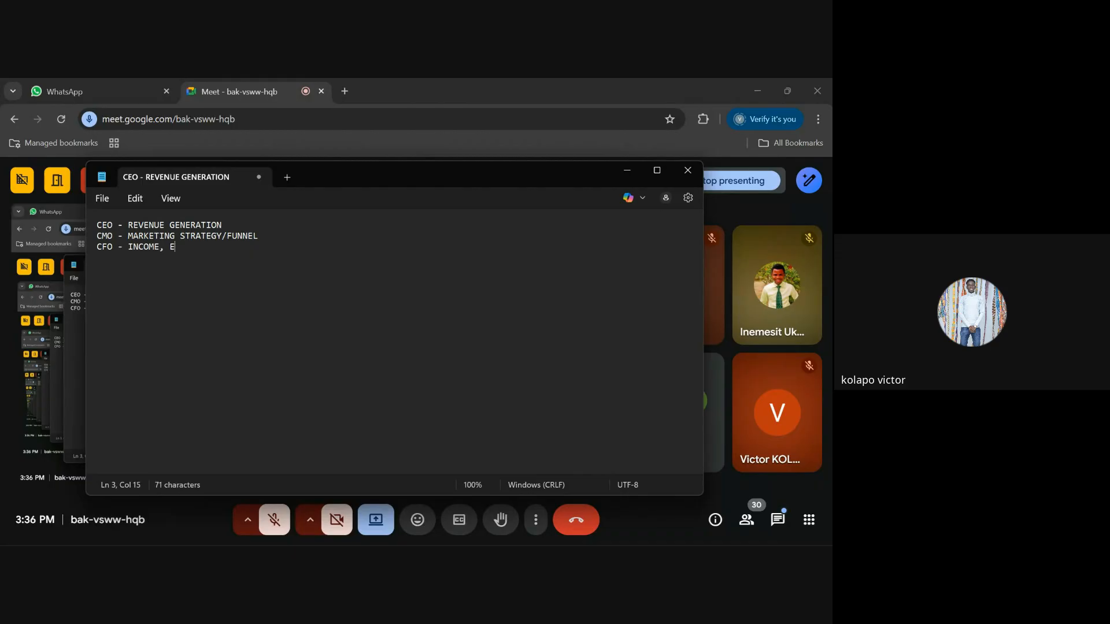
type("XPENDITURE")
left_click_drag(139, 229, 209, 228)
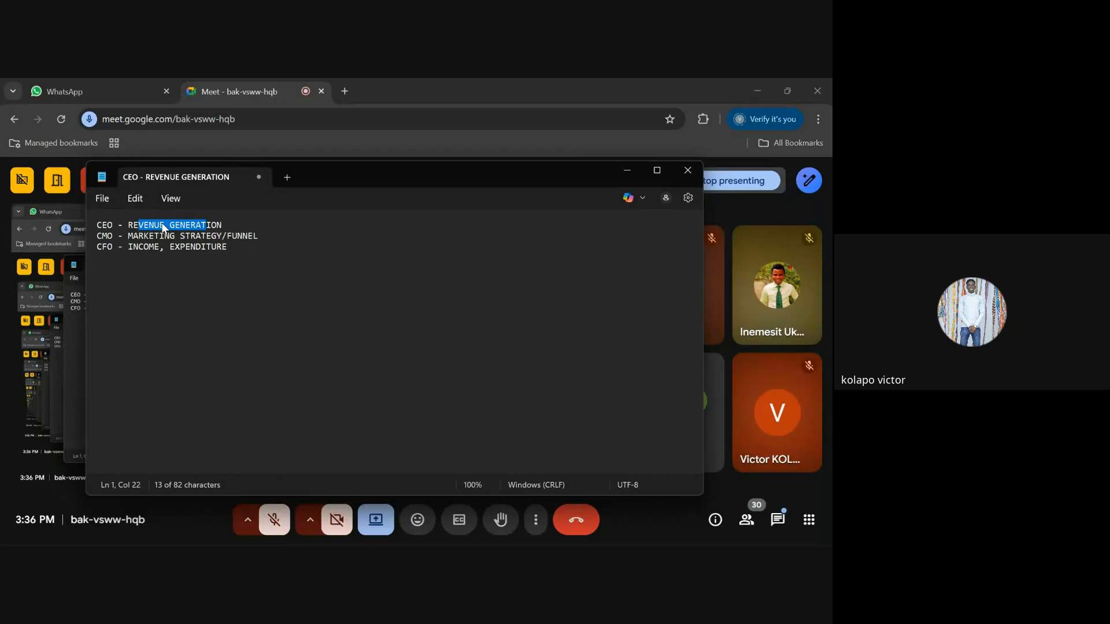
left_click(141, 245)
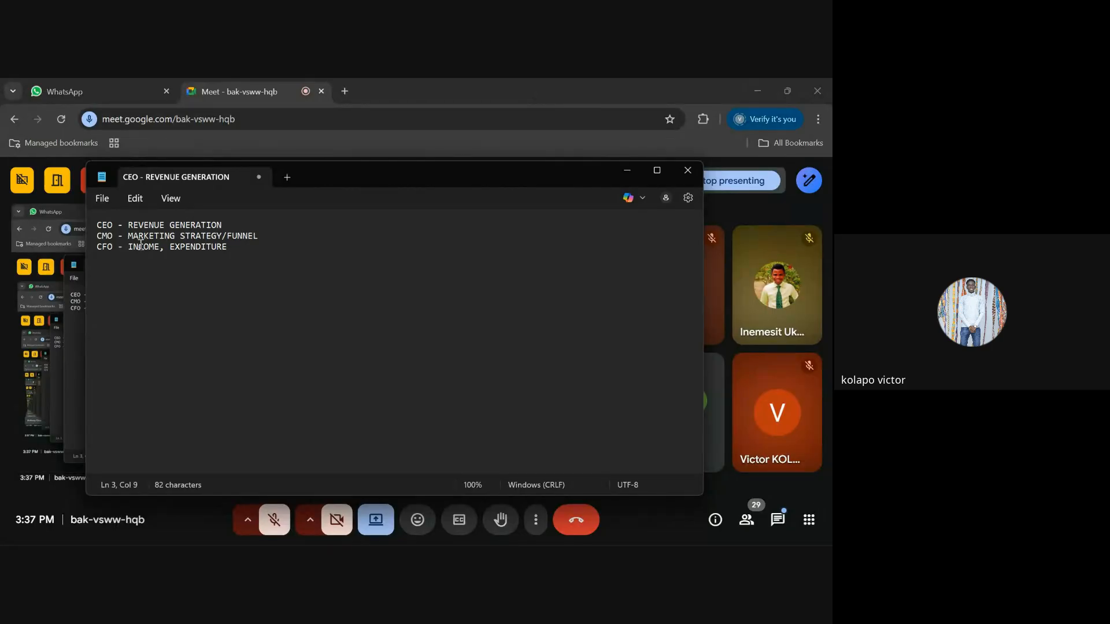
Step: Below the role list, add the lines "AUDIENCE PROFILLING MATTERS" and "TO WHOM AM I PREPARING THIS DASHBOARD?", separated from the list by blank lines
left_click(233, 247)
key("Return")
type("P")
key("BackSpace")
type("AUDIENCE ")
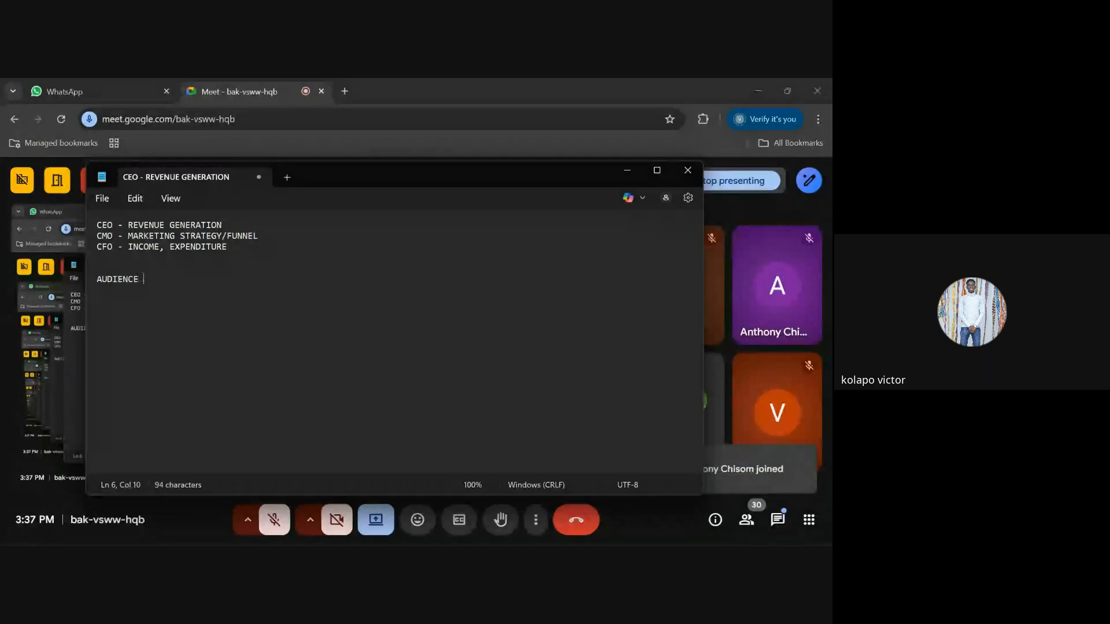
type("PROFILL")
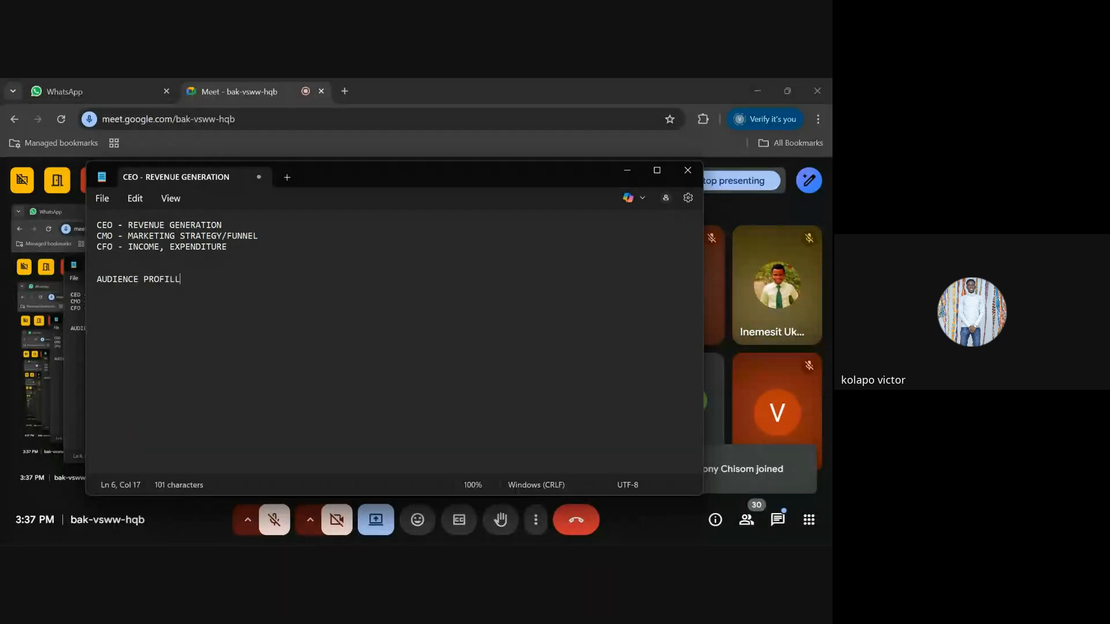
type("ING MATTERS")
key("Return")
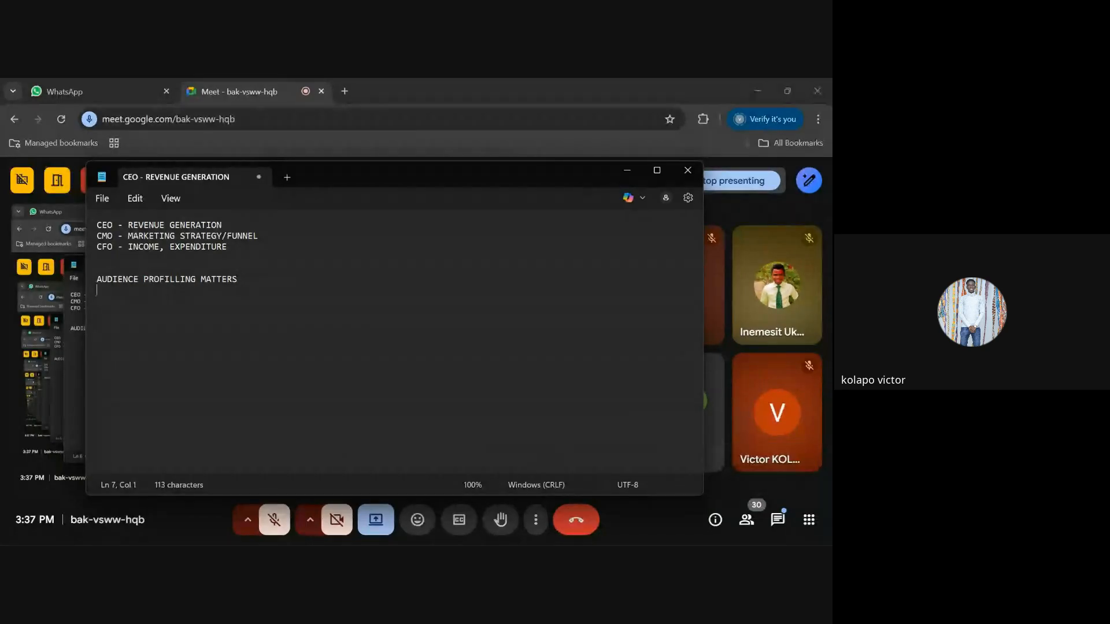
type("TO WHOM AM I PREPARING ")
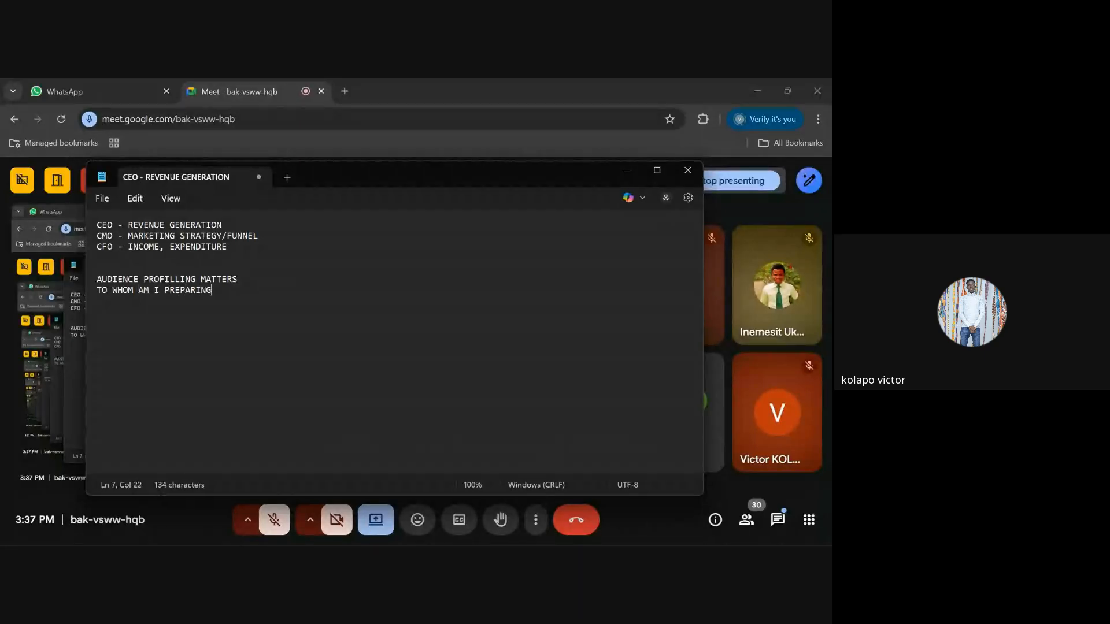
type("THIS DASHBOARD?")
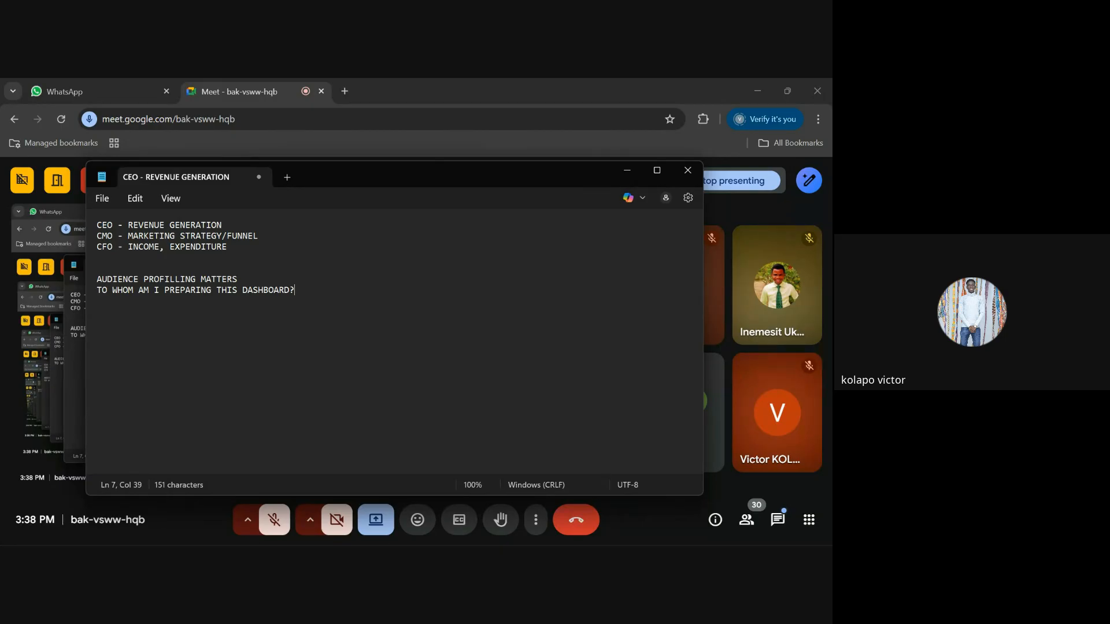
Step: After a blank line, add "PREDEFINED KPIs" with "Metric we want to see on the dashboard" on the line beneath
key("Return")
key("Return")
type("PREDEFINED KPIs")
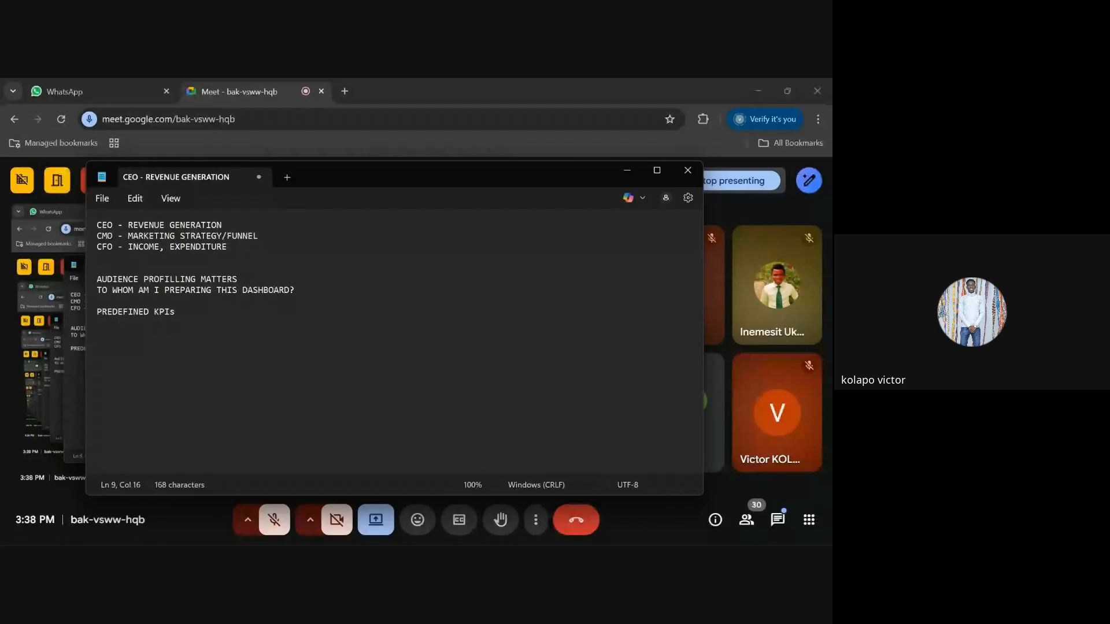
key("Return")
type("Metric we want ")
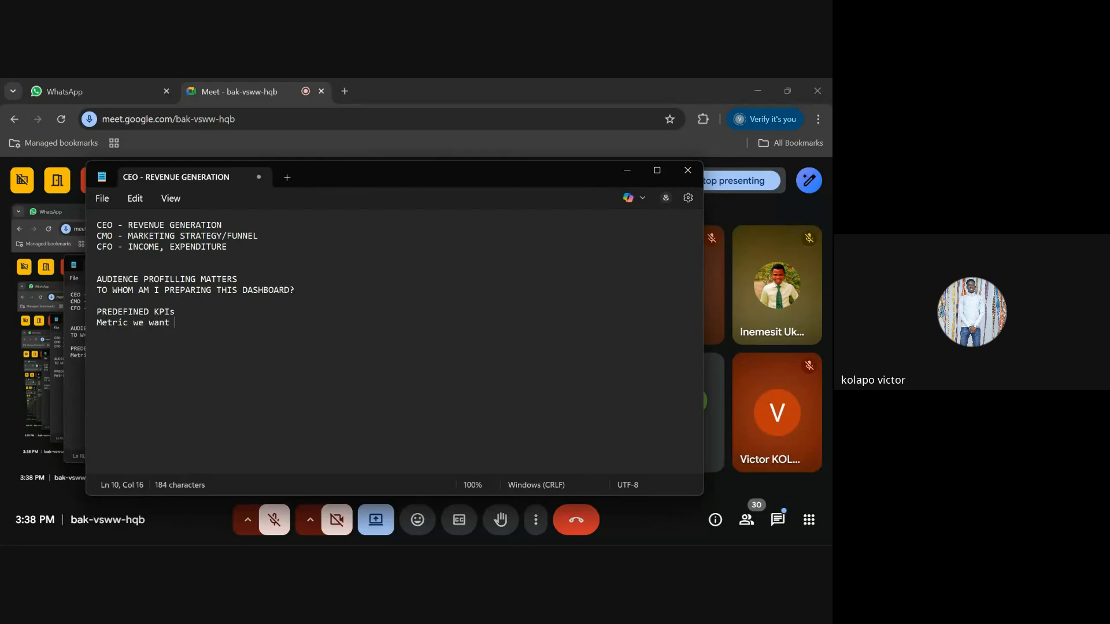
type("to see on the dashbo")
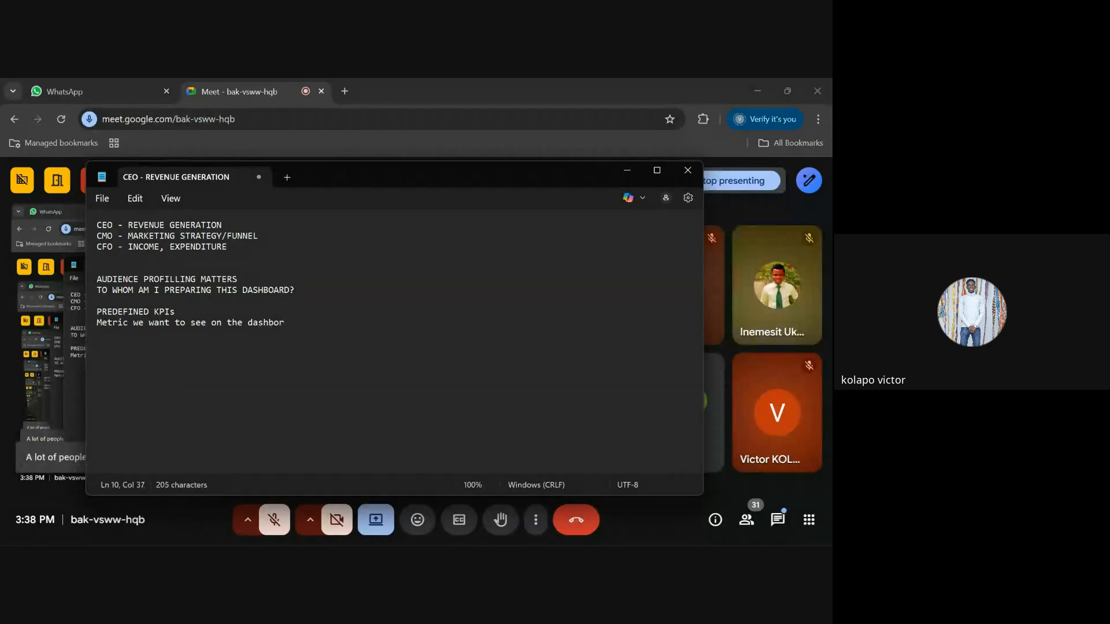
type("ard")
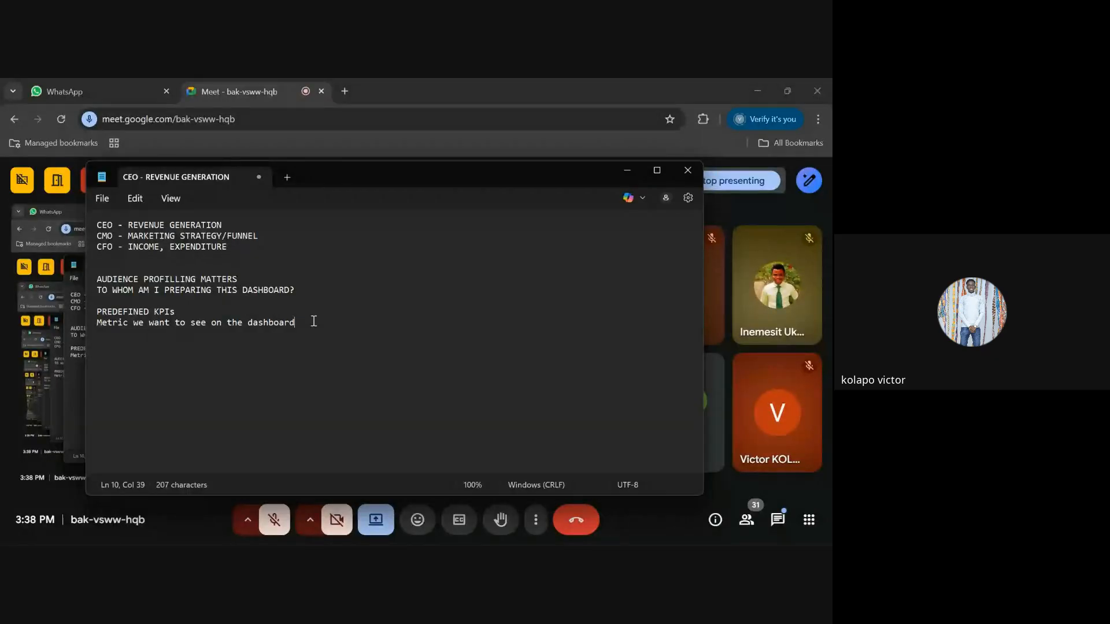
Step: Append "- develop KPIs yourself" to the "TO WHOM AM I PREPARING THIS DASHBOARD?" line and add an extra blank line above "PREDEFINED KPIs"
left_click_drag(314, 321, 96, 312)
left_click_drag(300, 290, 96, 280)
left_click(304, 289)
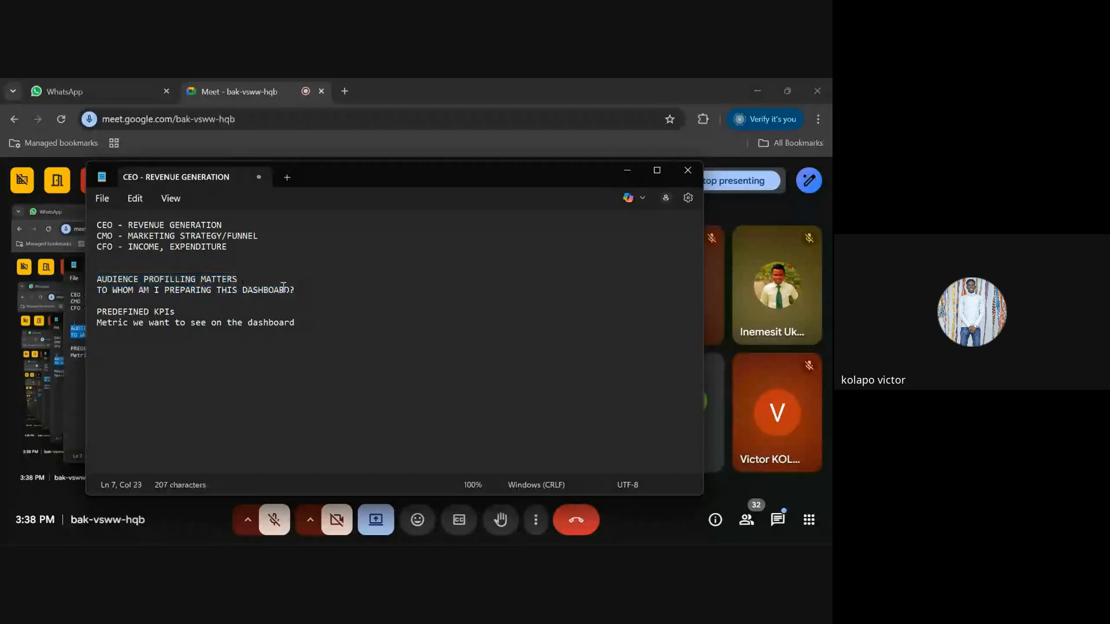
type("- d")
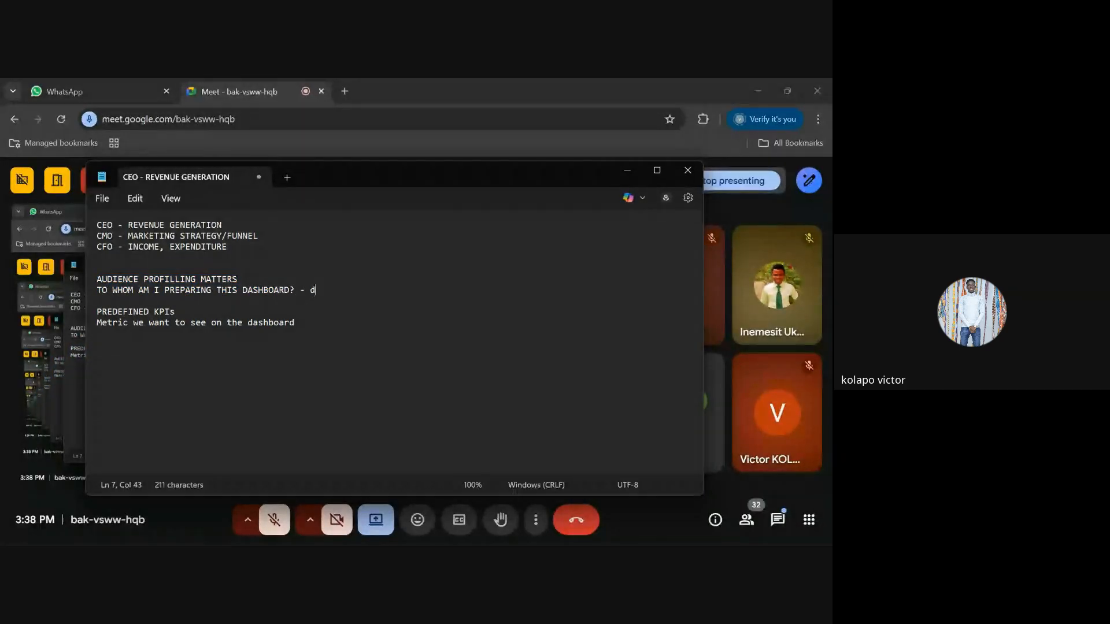
type("evelop KPIs you")
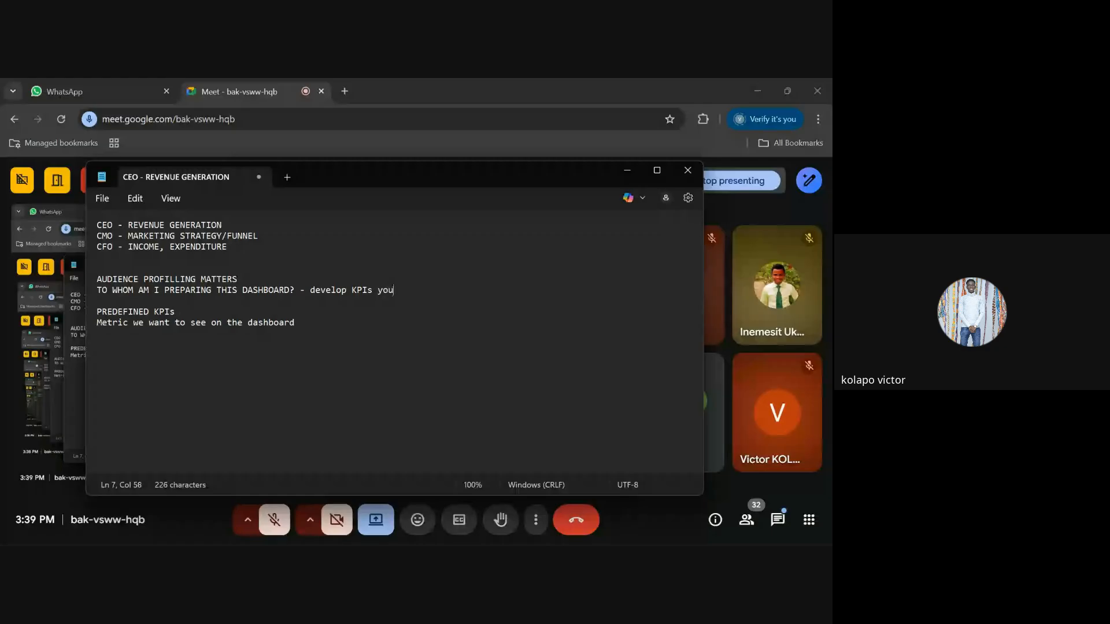
type("rself")
left_click(101, 301)
key("Return")
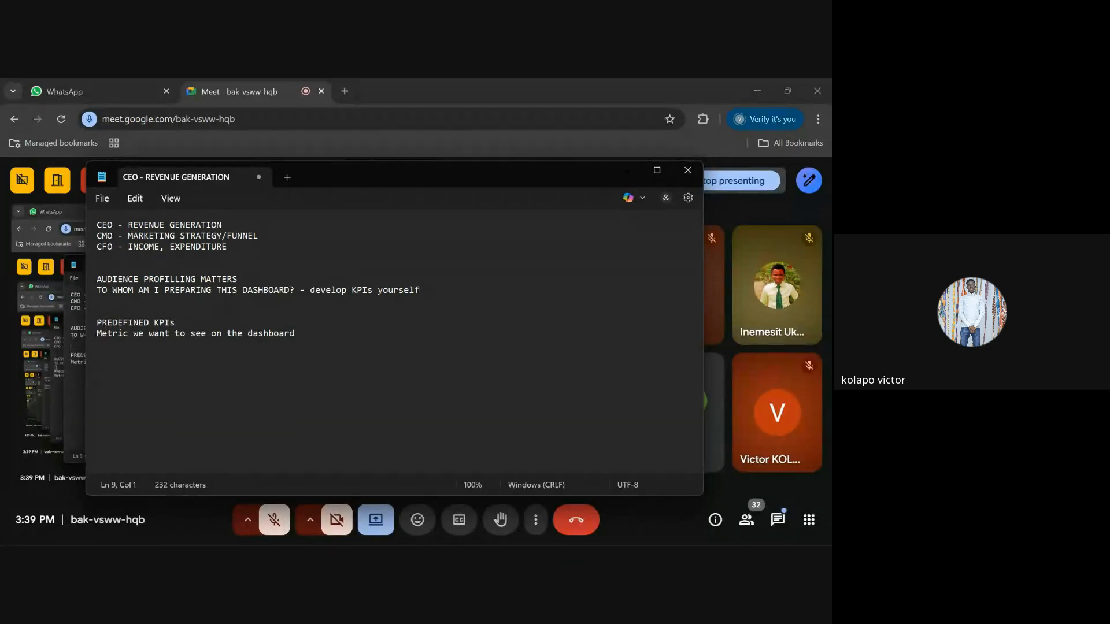
Step: Point out the audience profiling notes, check the chat loading progress in WhatsApp Web and return to the Meet call
left_click_drag(99, 284, 155, 306)
left_click(197, 315)
left_click(98, 100)
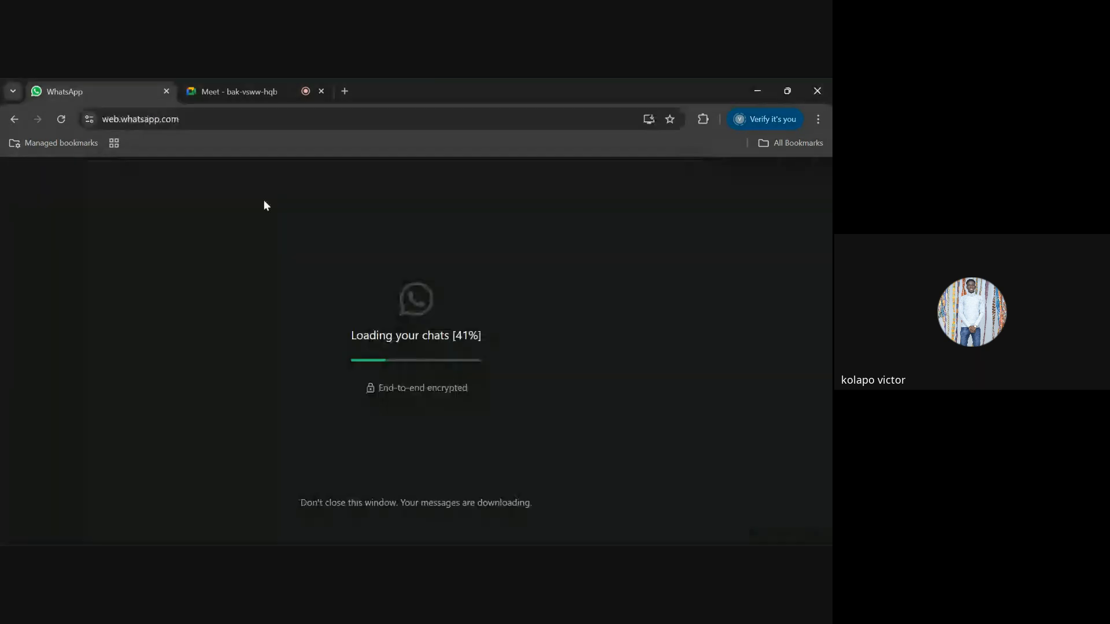
left_click(249, 98)
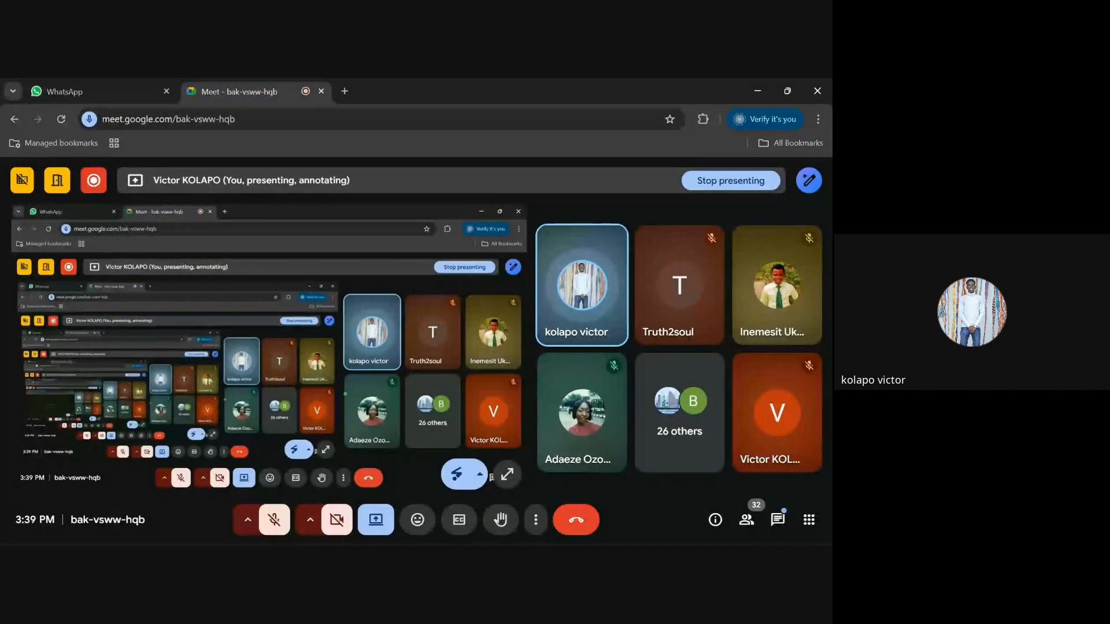
Step: Open the in-call messages and review the participant's message about the video guided assignment on Power BI
mouse_move(510, 539)
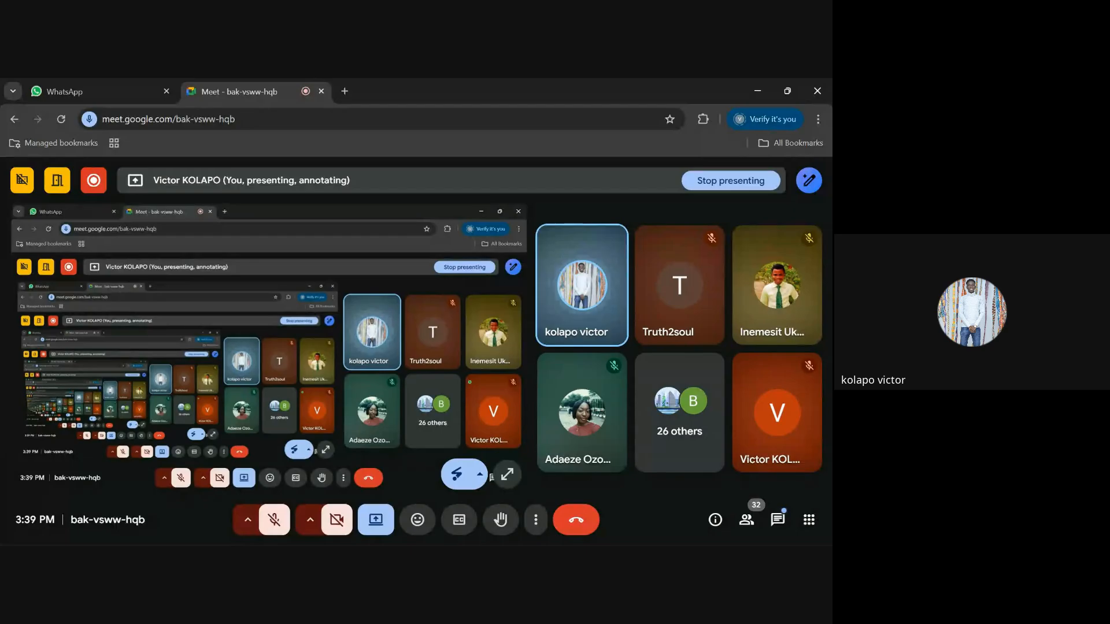
mouse_move(573, 323)
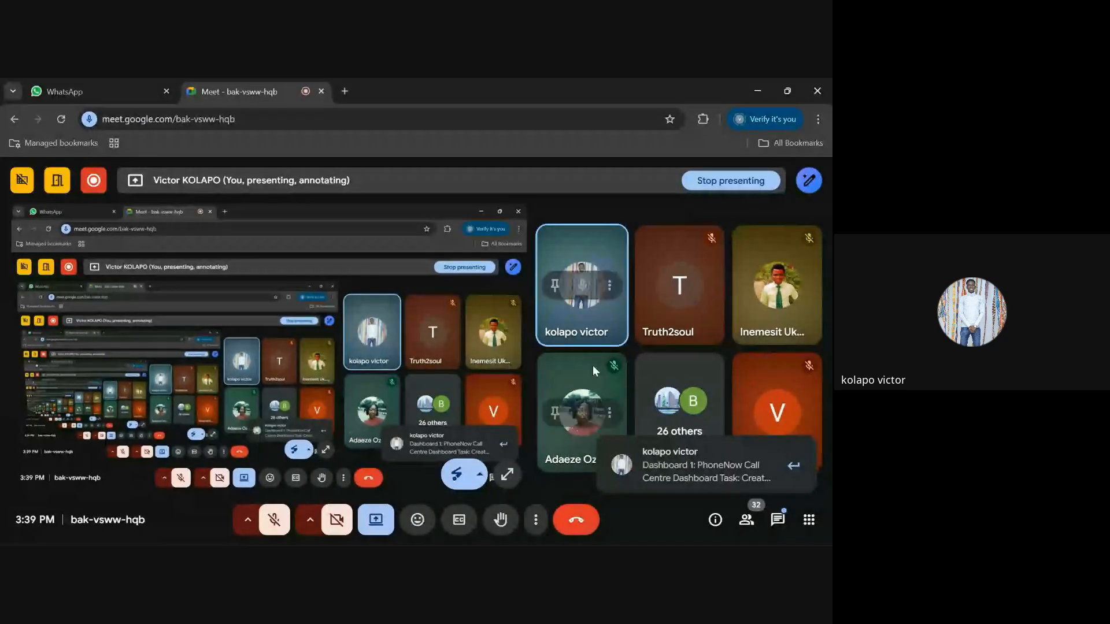
left_click(678, 474)
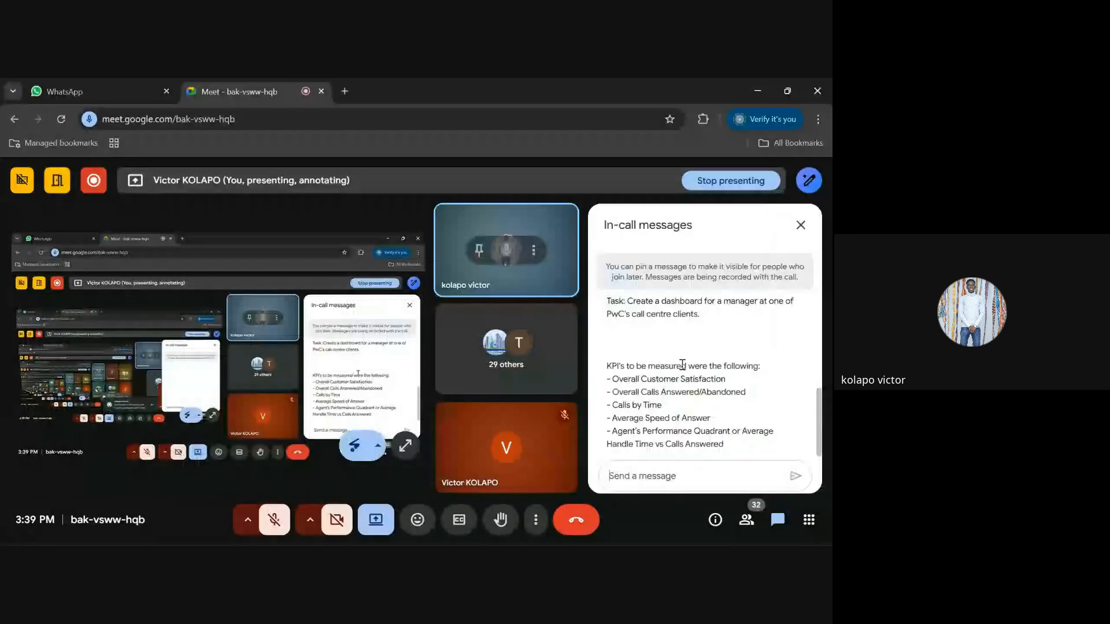
scroll(682, 365, "up", 3)
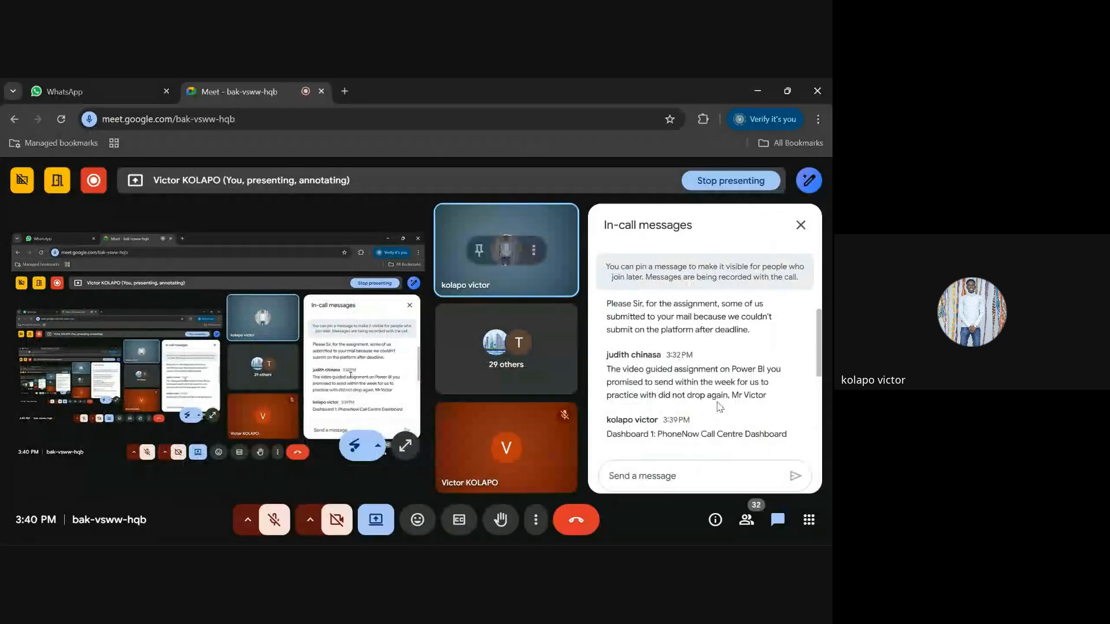
left_click_drag(774, 397, 620, 373)
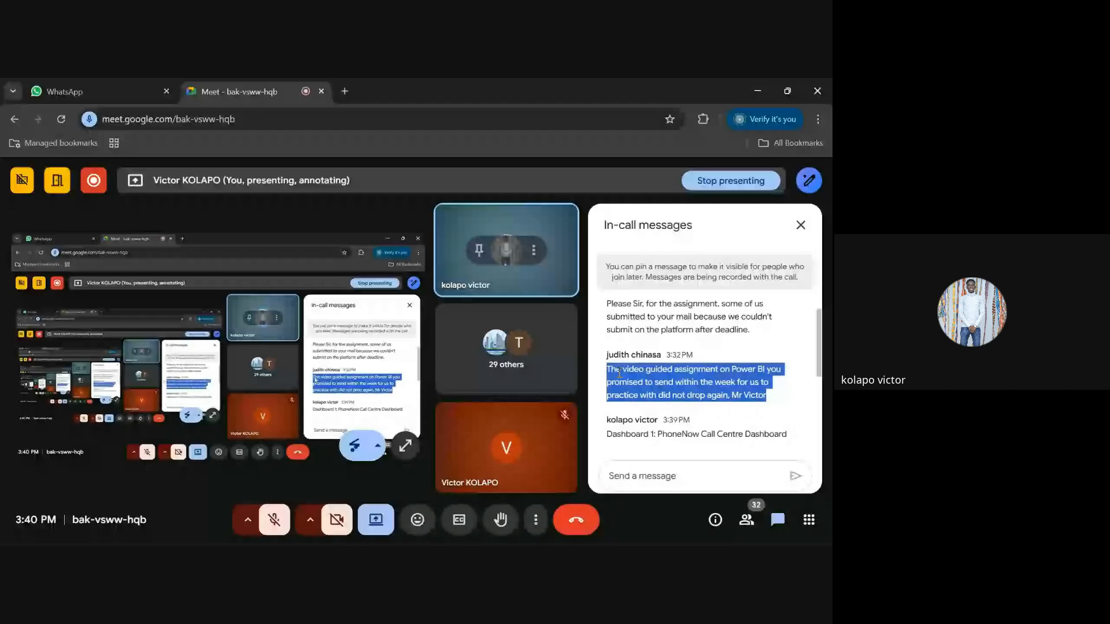
left_click(767, 390)
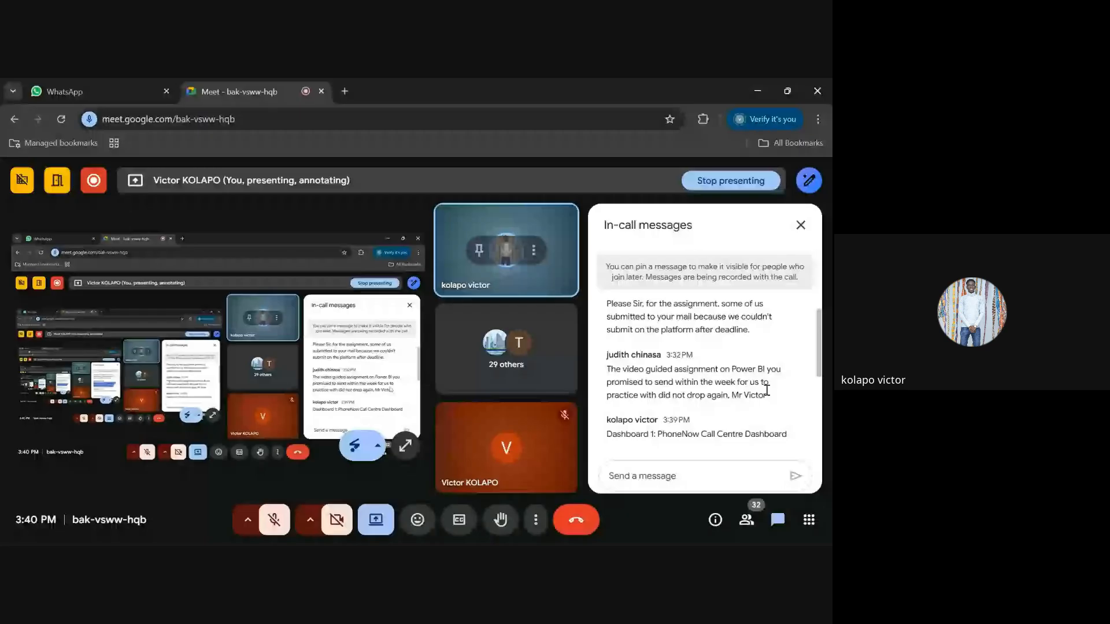
left_click_drag(767, 391, 605, 371)
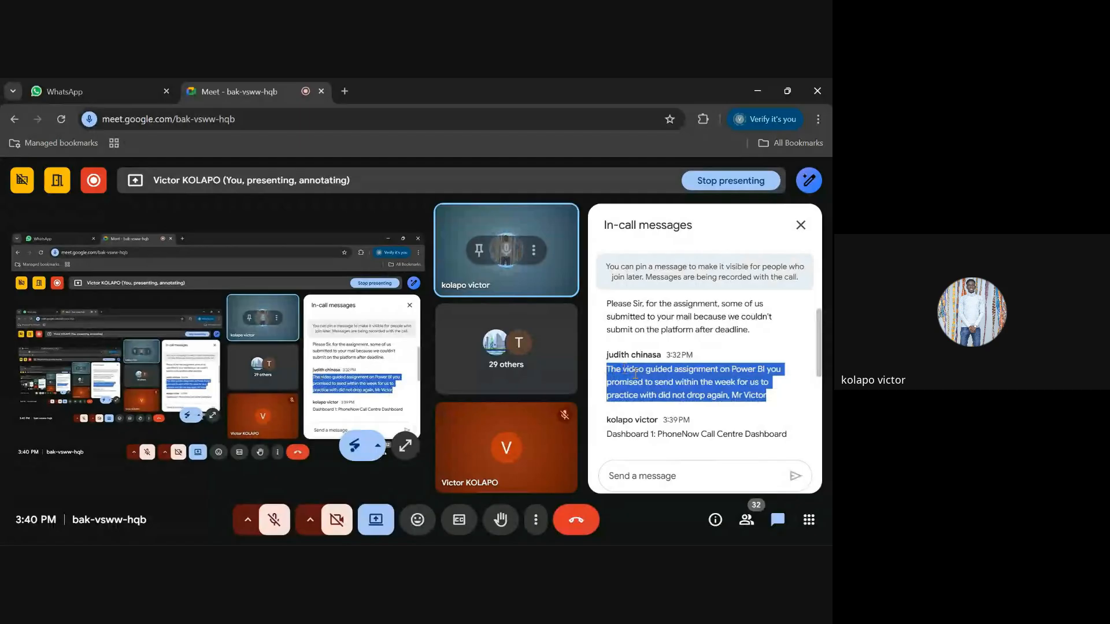
left_click(630, 372)
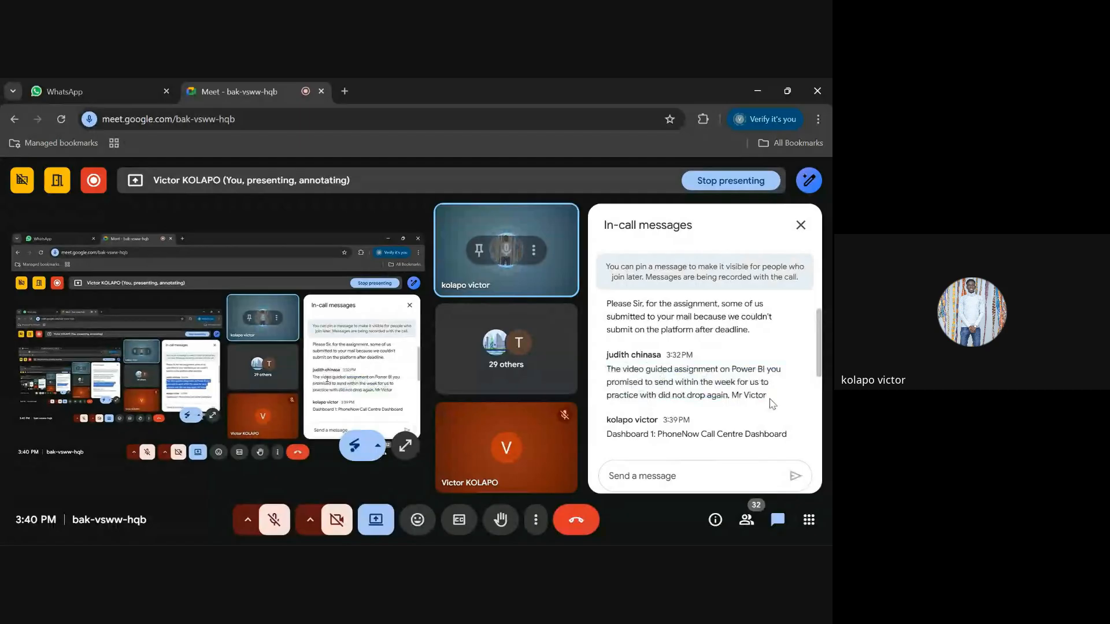
left_click_drag(773, 403, 601, 384)
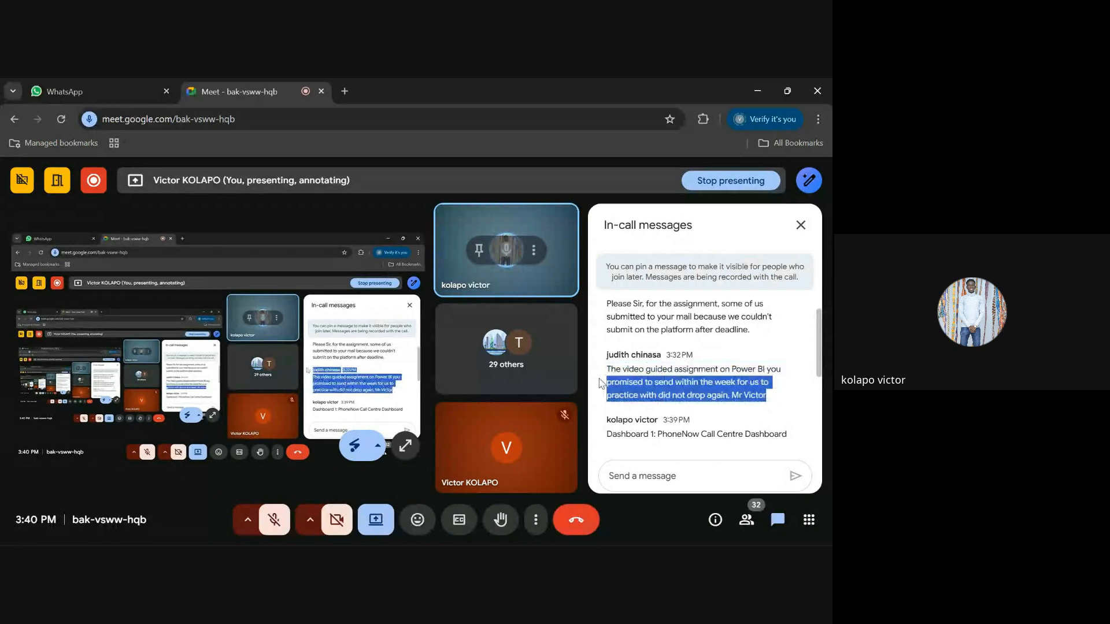
left_click(776, 379)
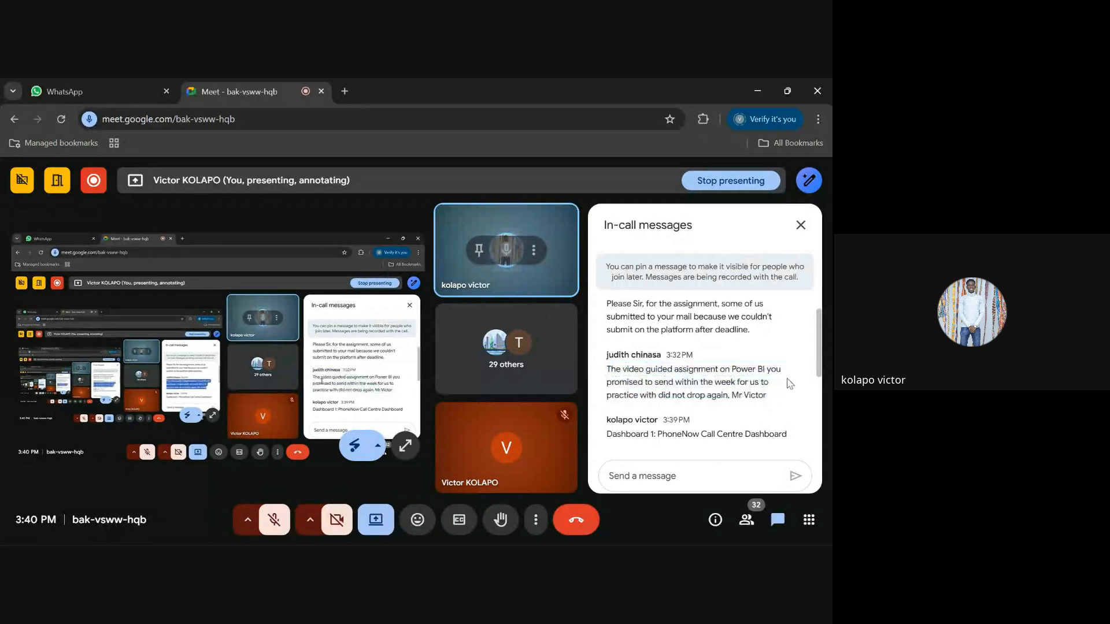
left_click_drag(790, 383, 606, 369)
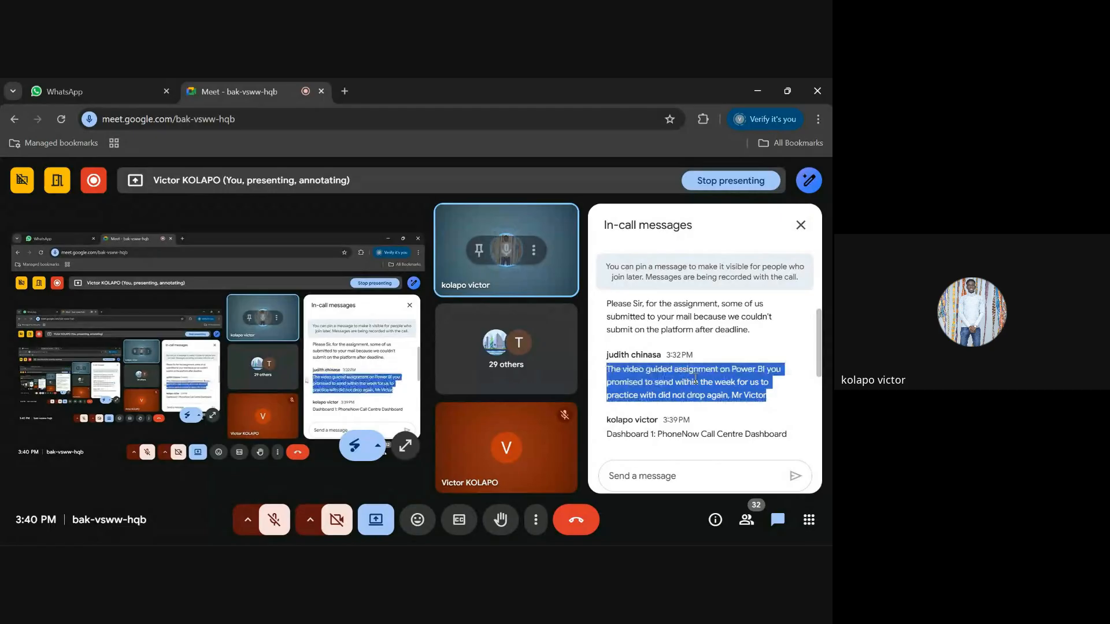
left_click(695, 379)
Step: Review the Dashboard 1 message, highlighting the "PhoneNow Call Centre Dashboard" title and the task of creating a dashboard for a call centre manager
scroll(695, 378, "down", 3)
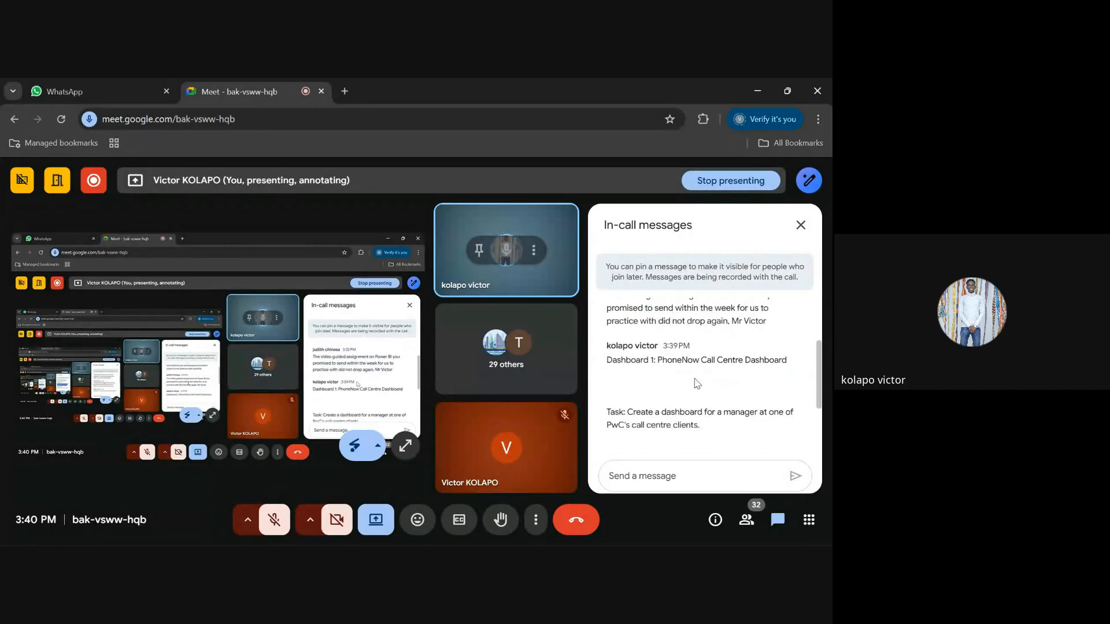
scroll(697, 383, "down", 1)
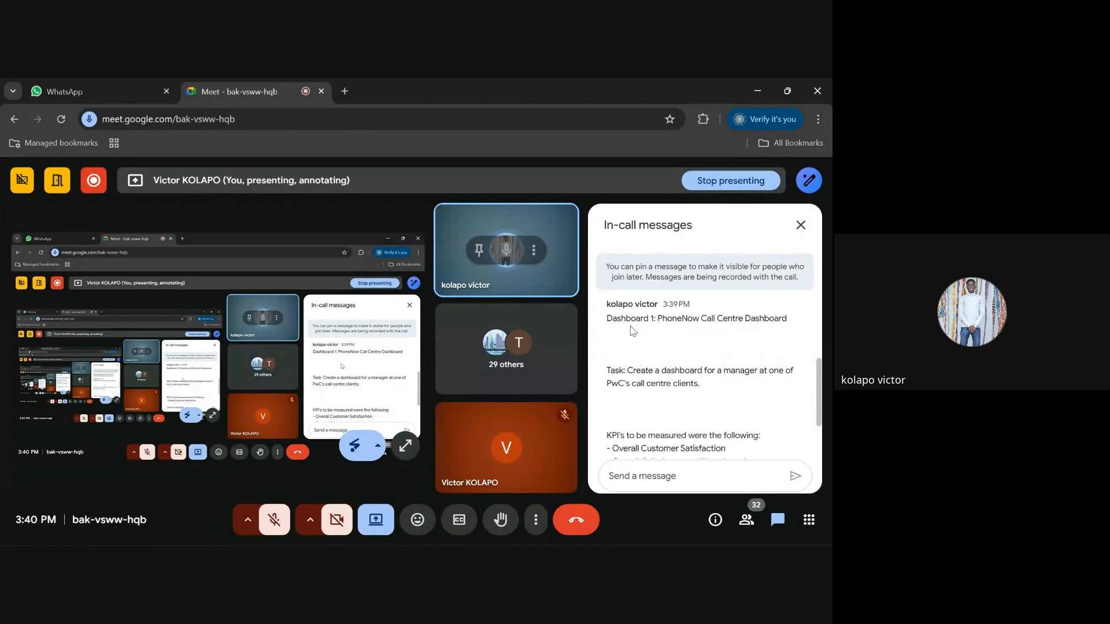
left_click_drag(617, 319, 789, 321)
left_click_drag(657, 319, 808, 324)
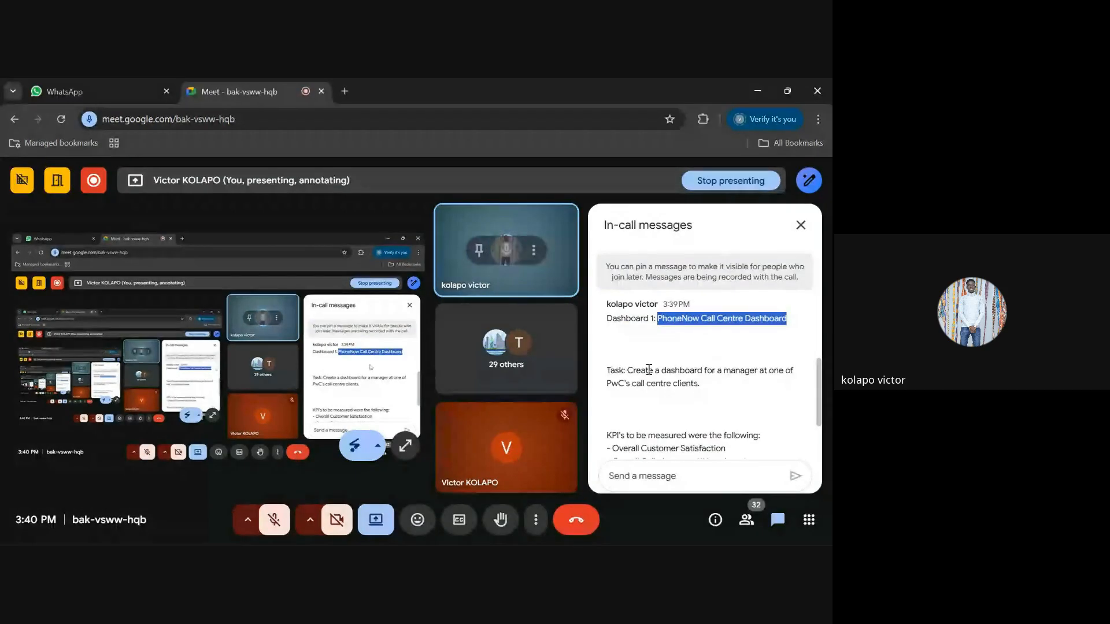
left_click_drag(633, 371, 757, 366)
double_click(743, 373)
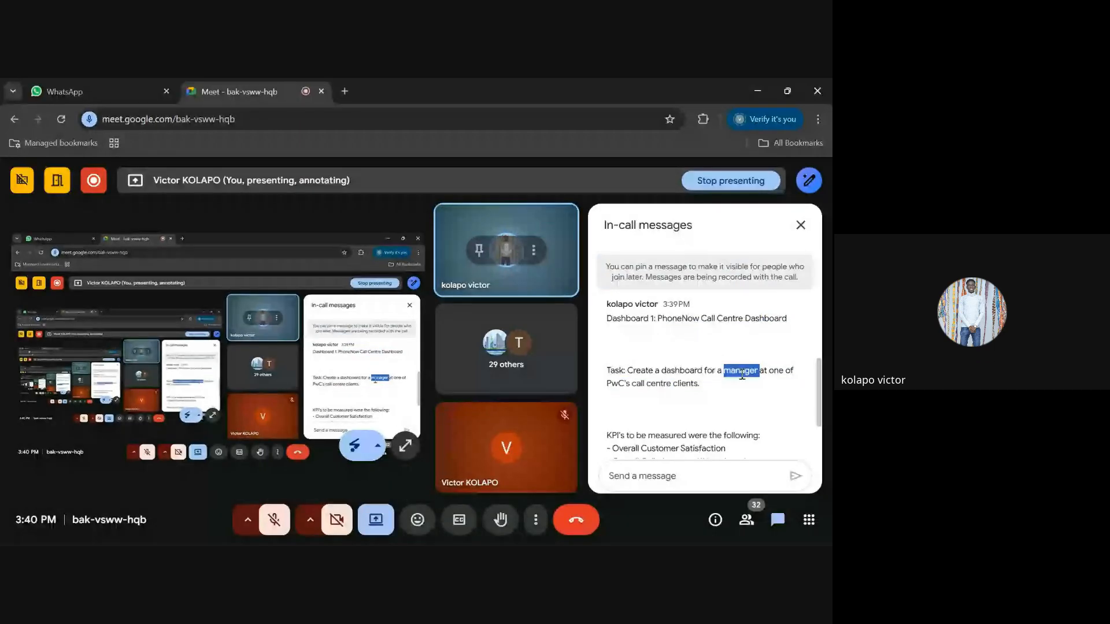
left_click(735, 374)
triple_click(687, 375)
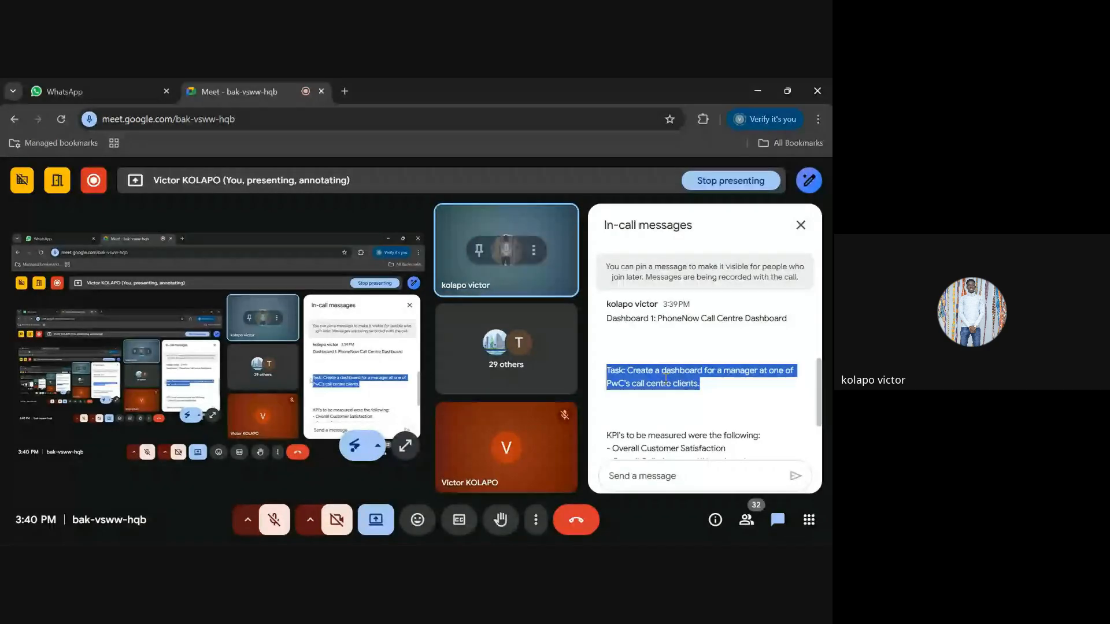
left_click(708, 374)
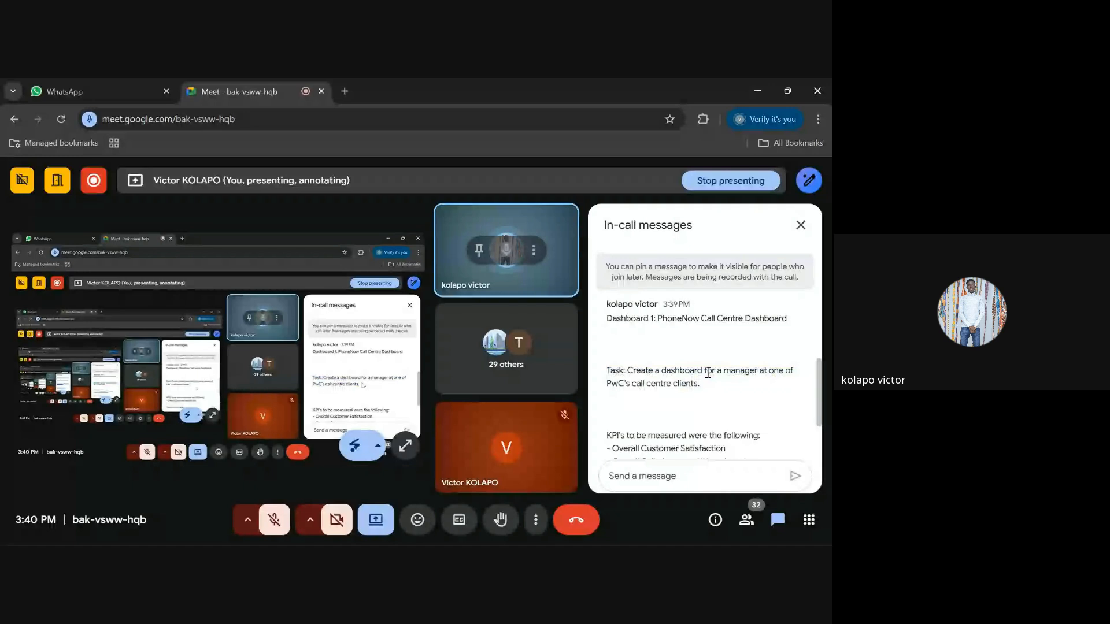
left_click_drag(720, 372, 701, 385)
left_click(639, 386)
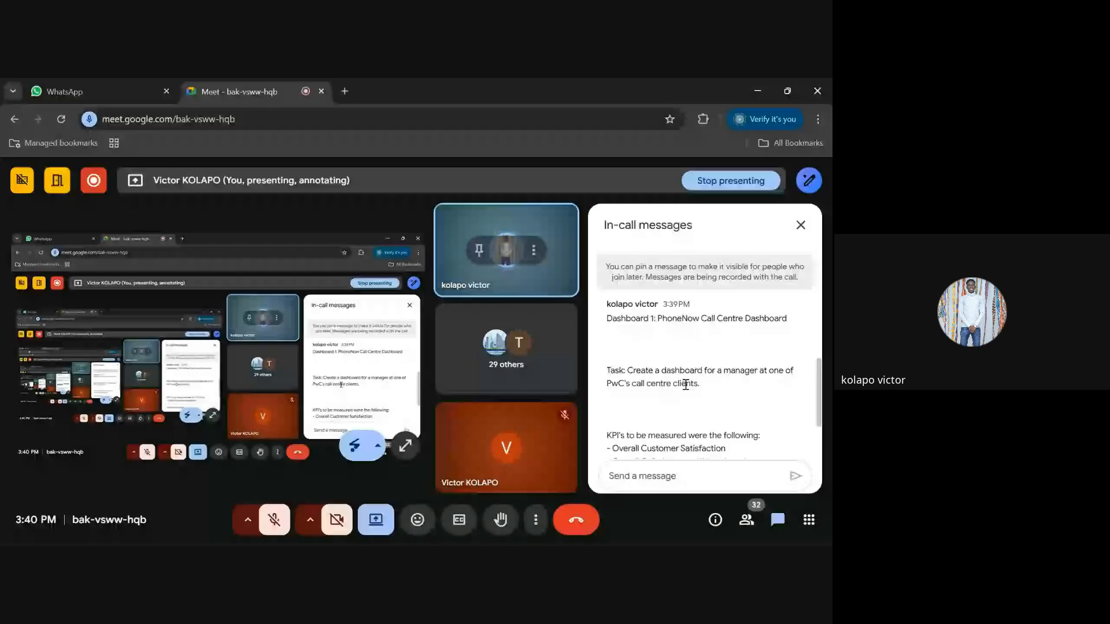
Step: Go through the Dashboard 1 KPI list, highlighting its items from Overall Customer Satisfaction to the Agent's Performance Quadrant
scroll(686, 385, "down", 2)
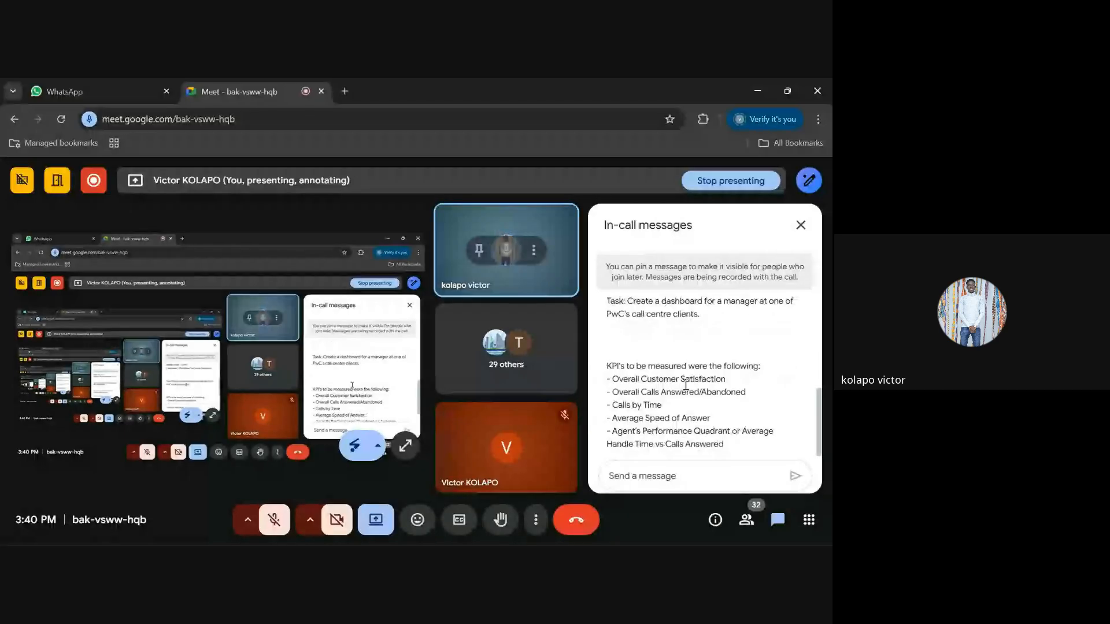
left_click_drag(608, 364, 762, 368)
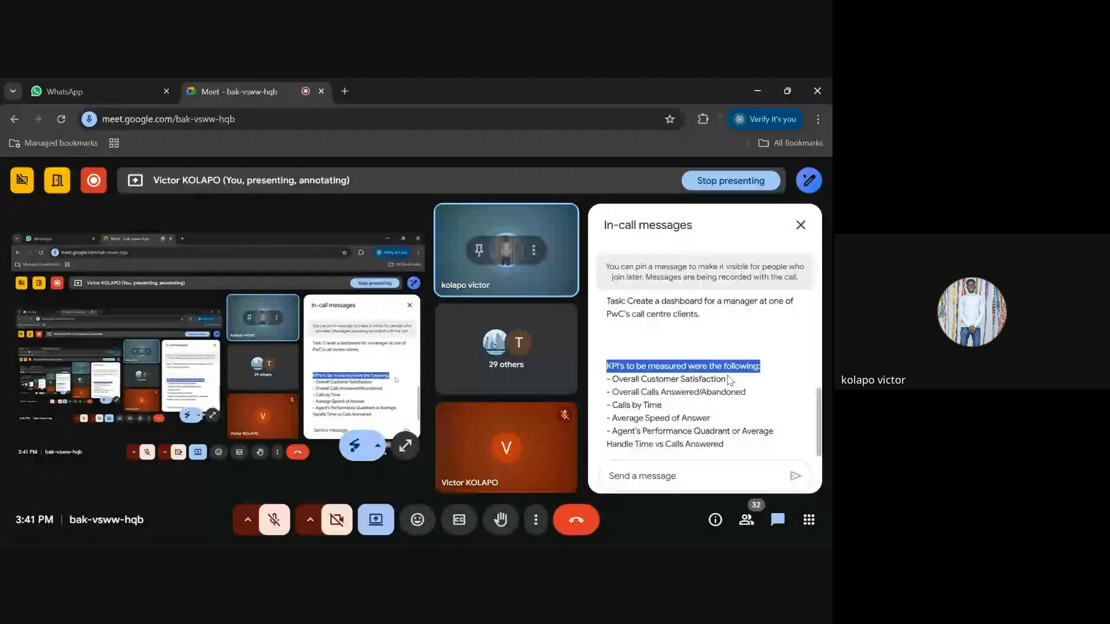
left_click(731, 381)
left_click_drag(607, 380, 737, 382)
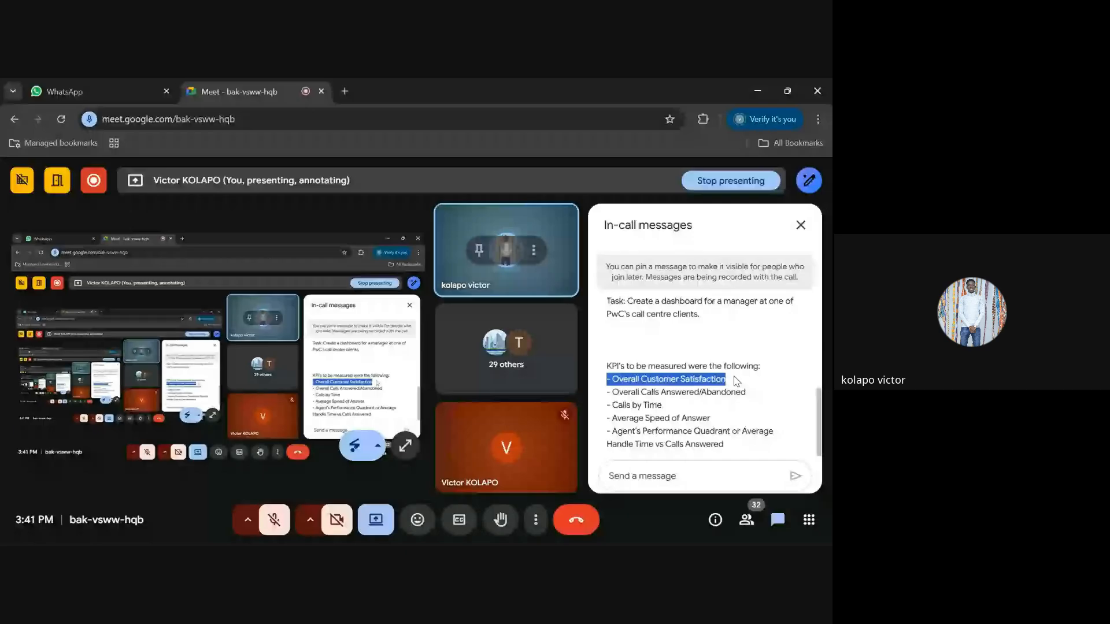
left_click(610, 393)
left_click_drag(610, 393, 761, 397)
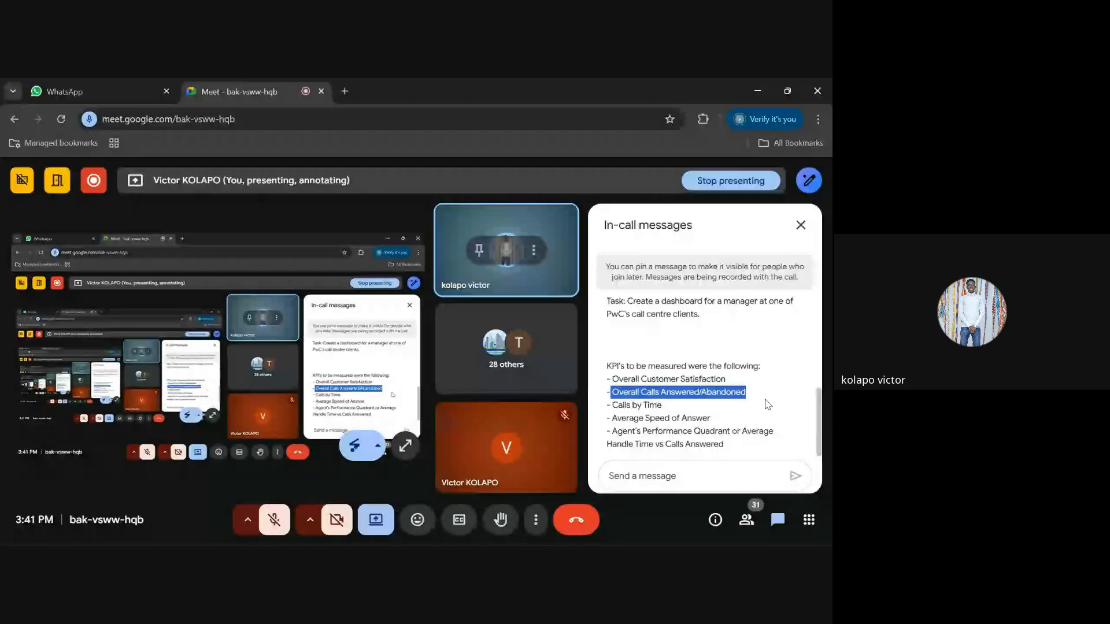
left_click(612, 405)
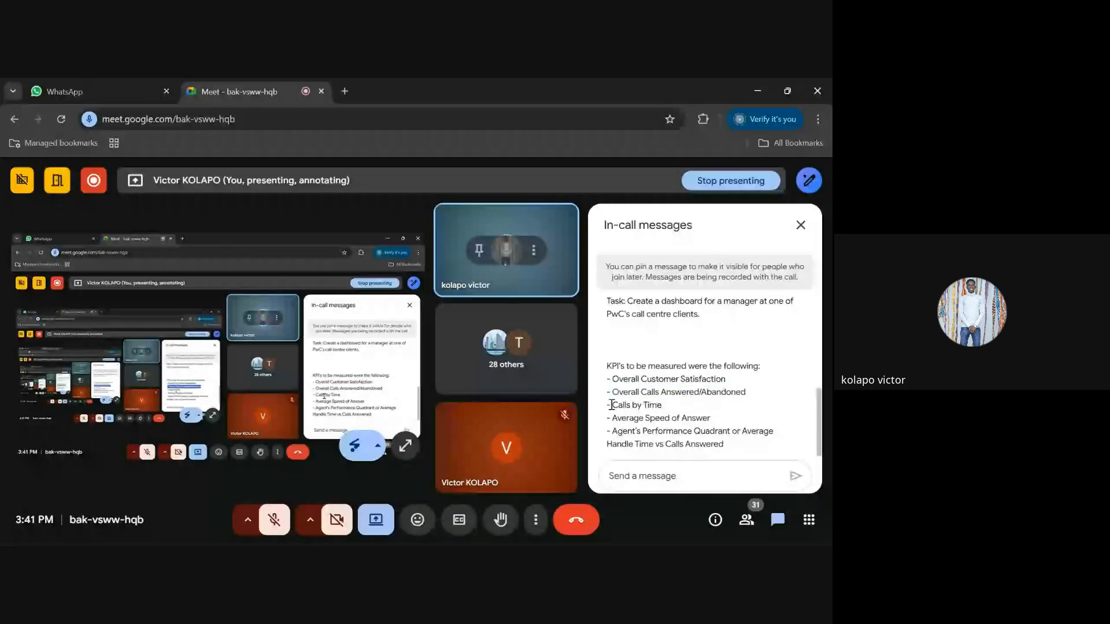
left_click_drag(611, 405, 723, 426)
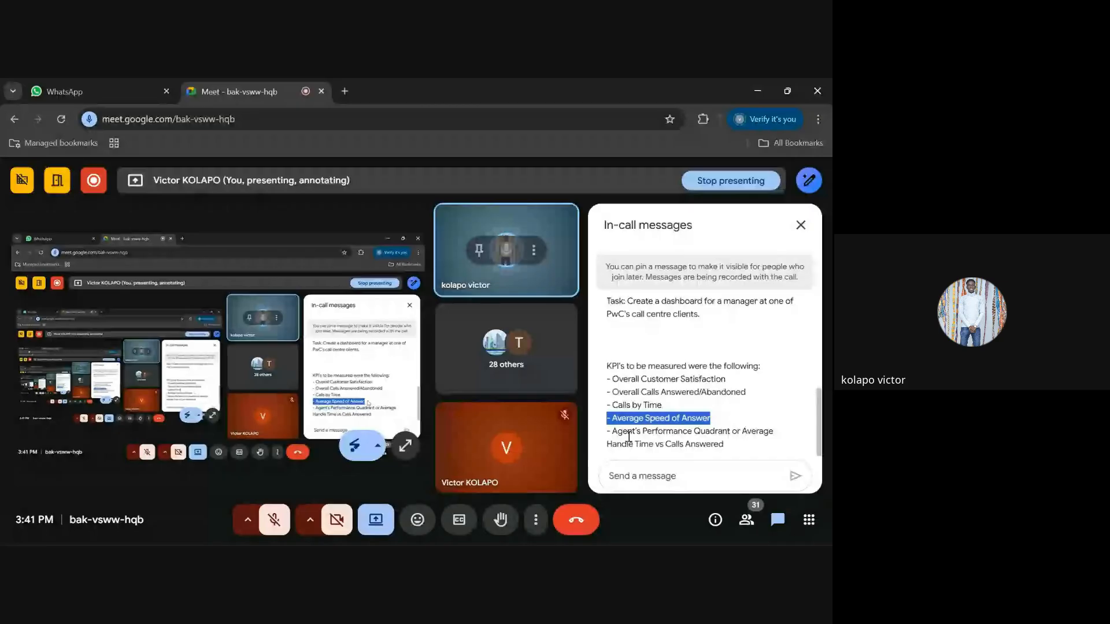
left_click_drag(611, 432, 755, 450)
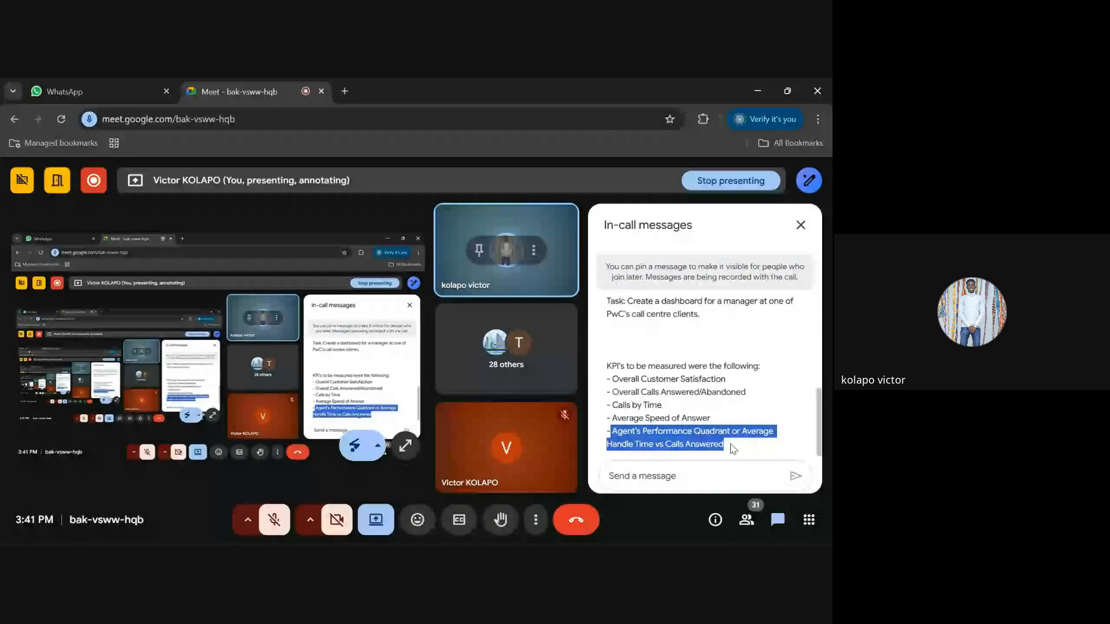
left_click_drag(611, 431, 726, 446)
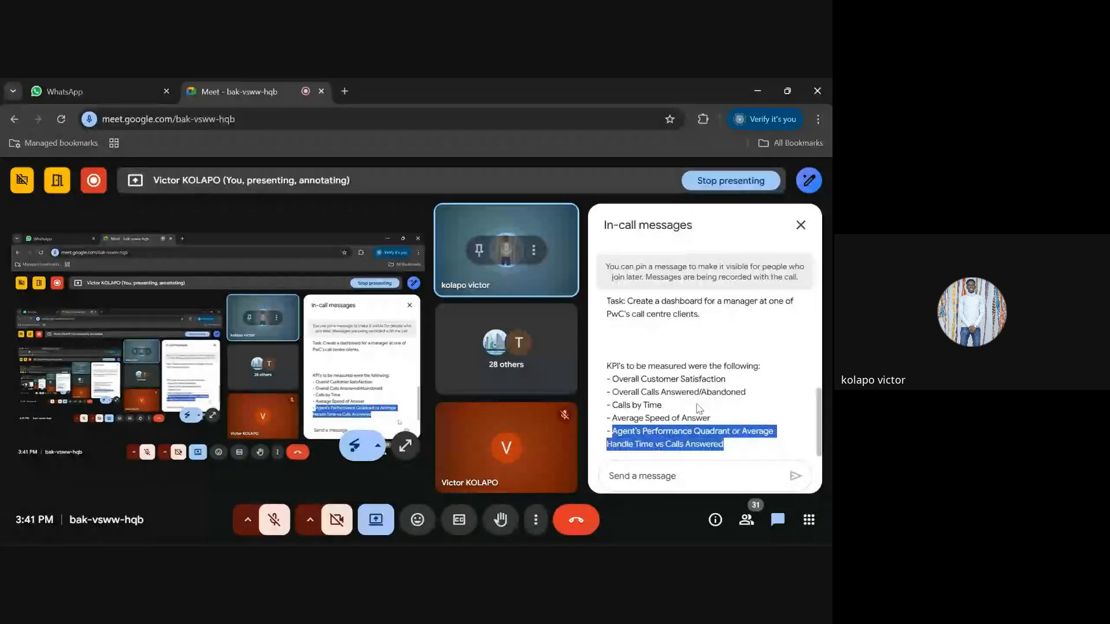
left_click(699, 409)
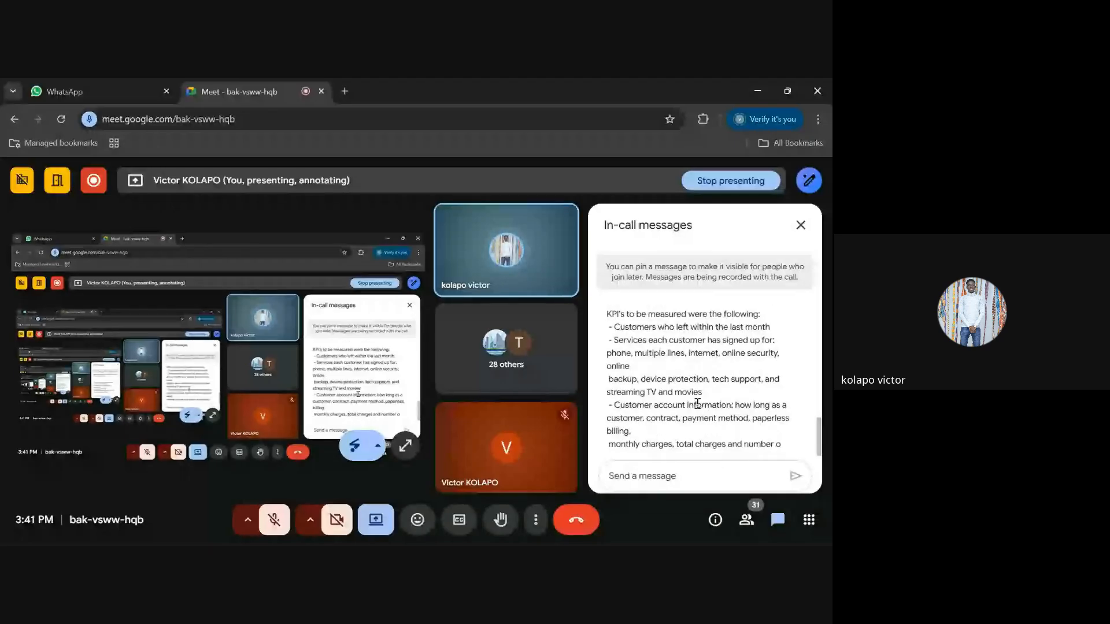
Step: Review the Dashboard 2 message, highlighting the task of creating a dashboard to illustrate customer retention/churn of PhoneNow
scroll(698, 404, "up", 3)
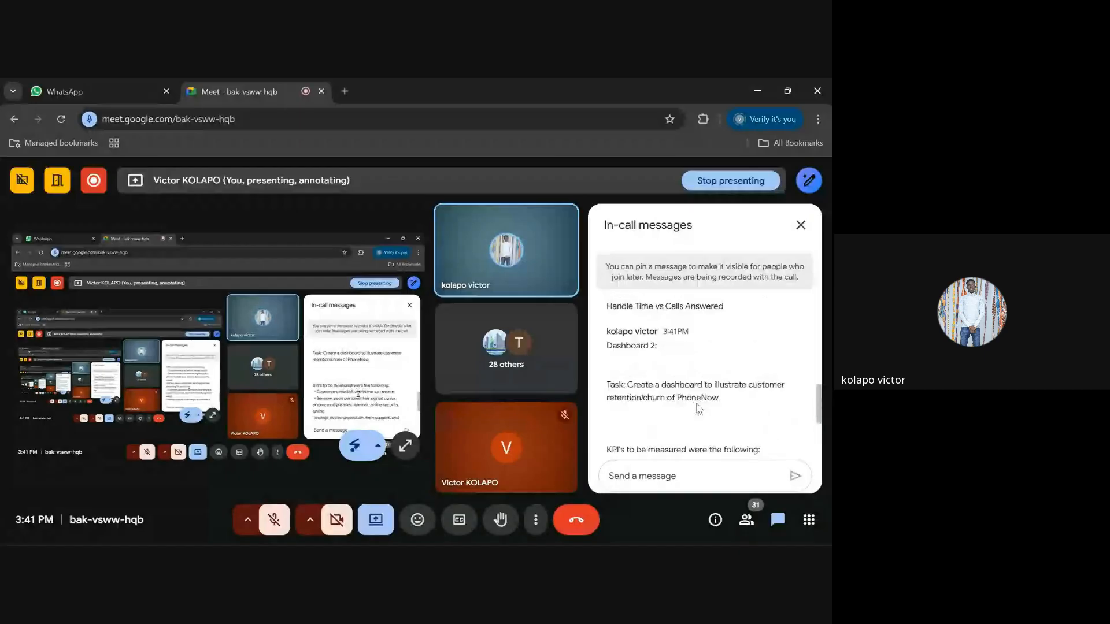
scroll(682, 399, "up", 2)
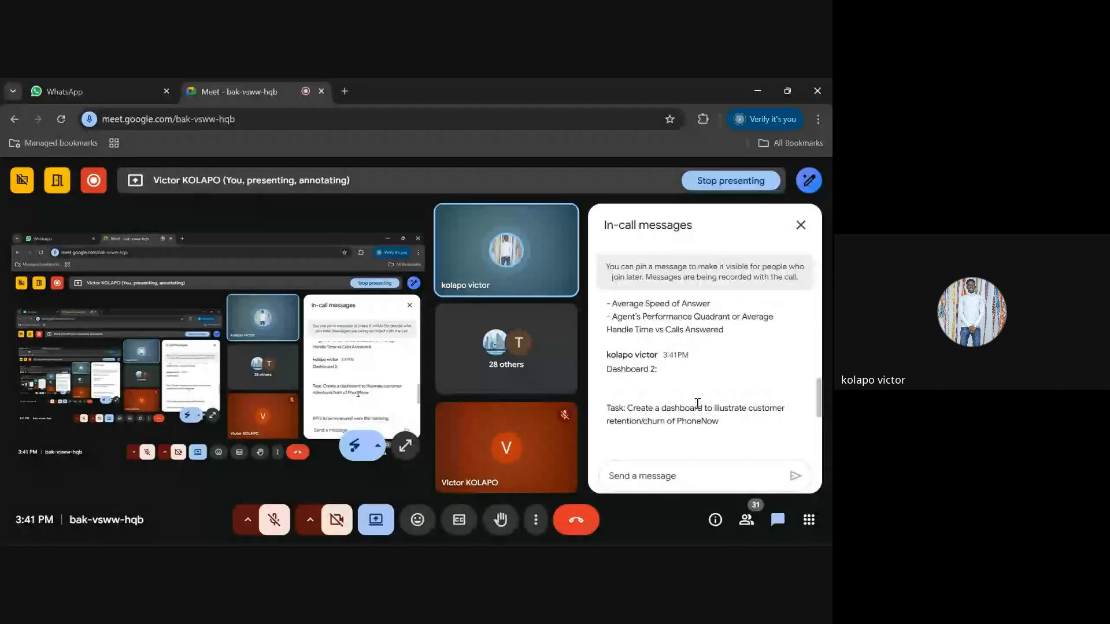
scroll(621, 399, "down", 1)
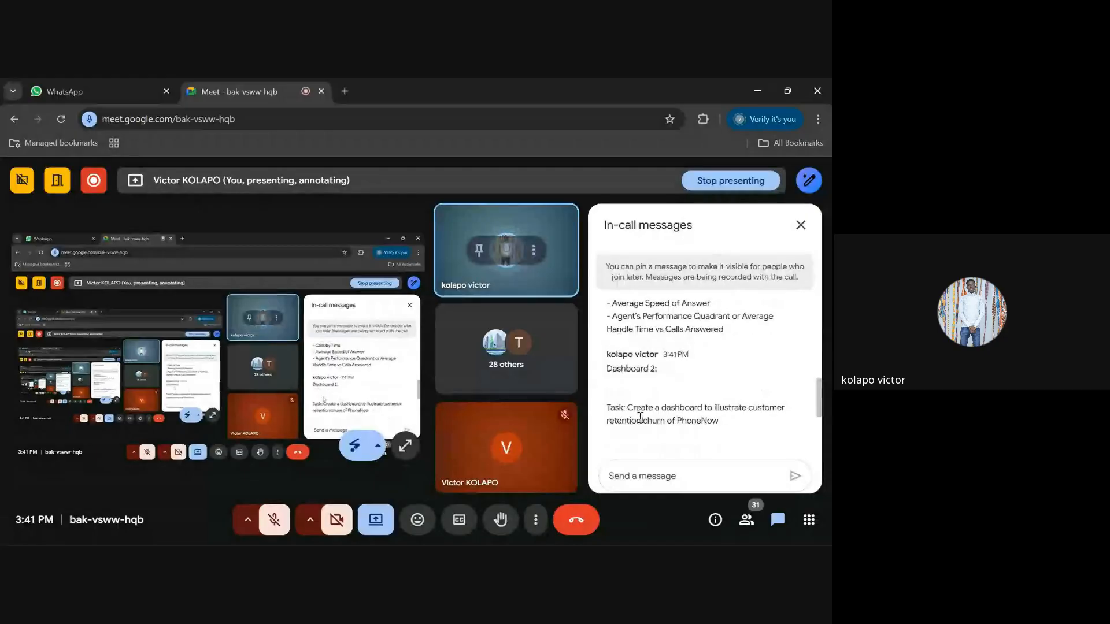
left_click_drag(626, 407, 728, 431)
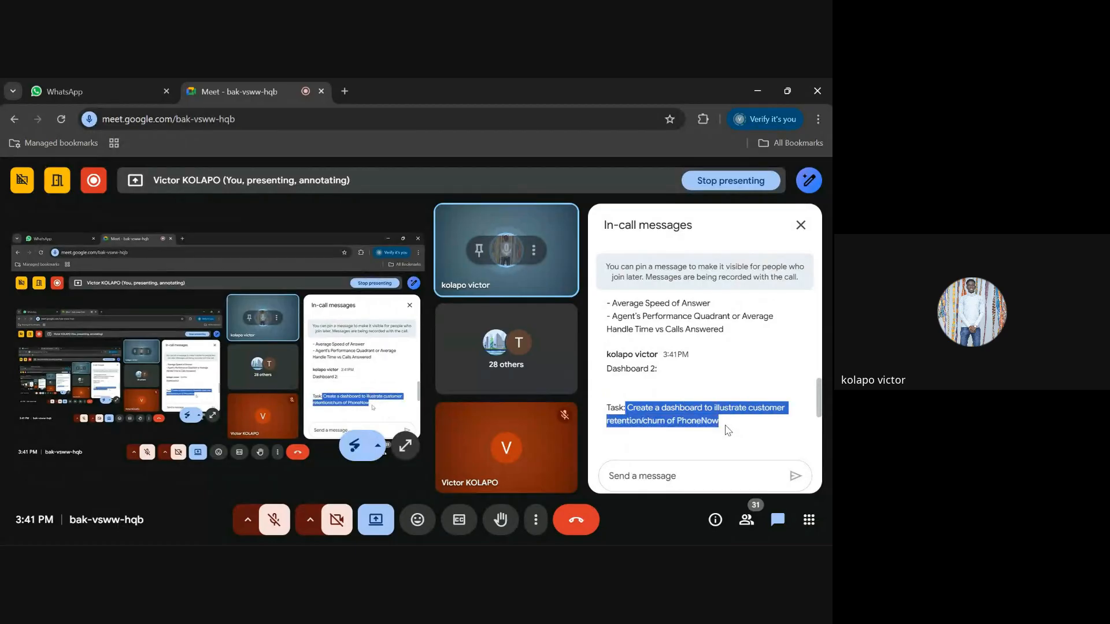
left_click(676, 421)
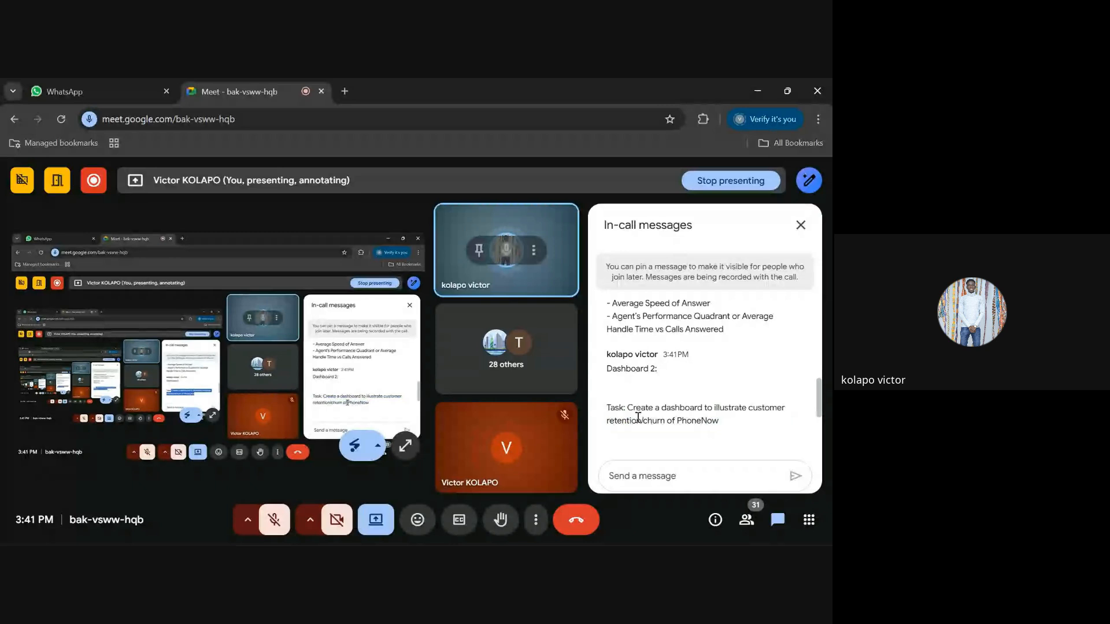
left_click_drag(637, 420, 675, 421)
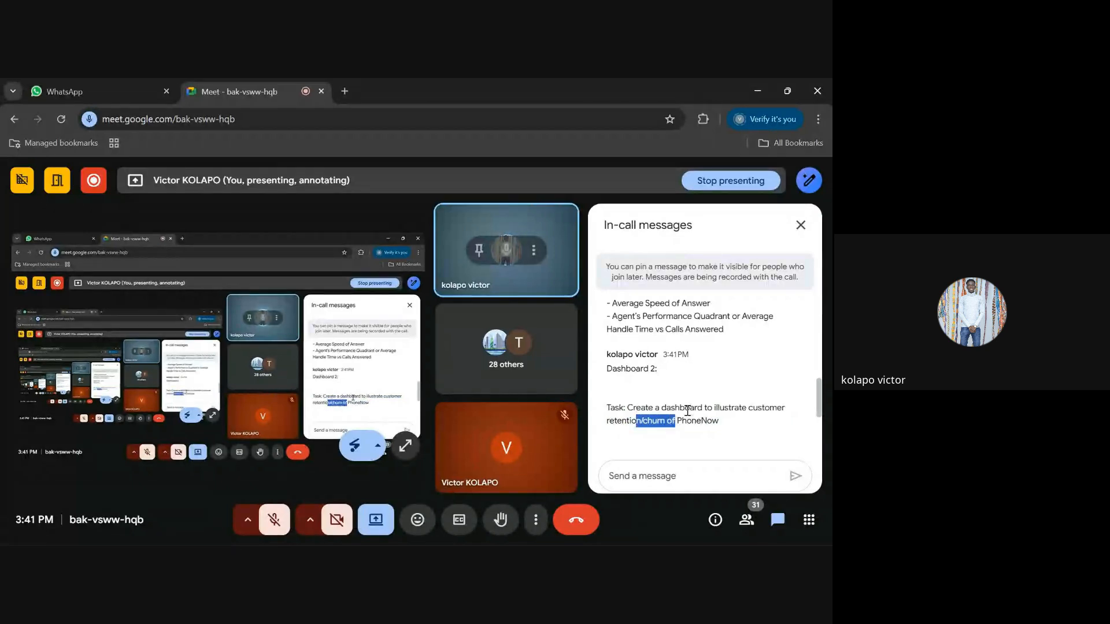
Step: Go to the Dashboard 2 KPI list and highlight its heading and the "Customers who left within the last month" item
scroll(687, 411, "down", 5)
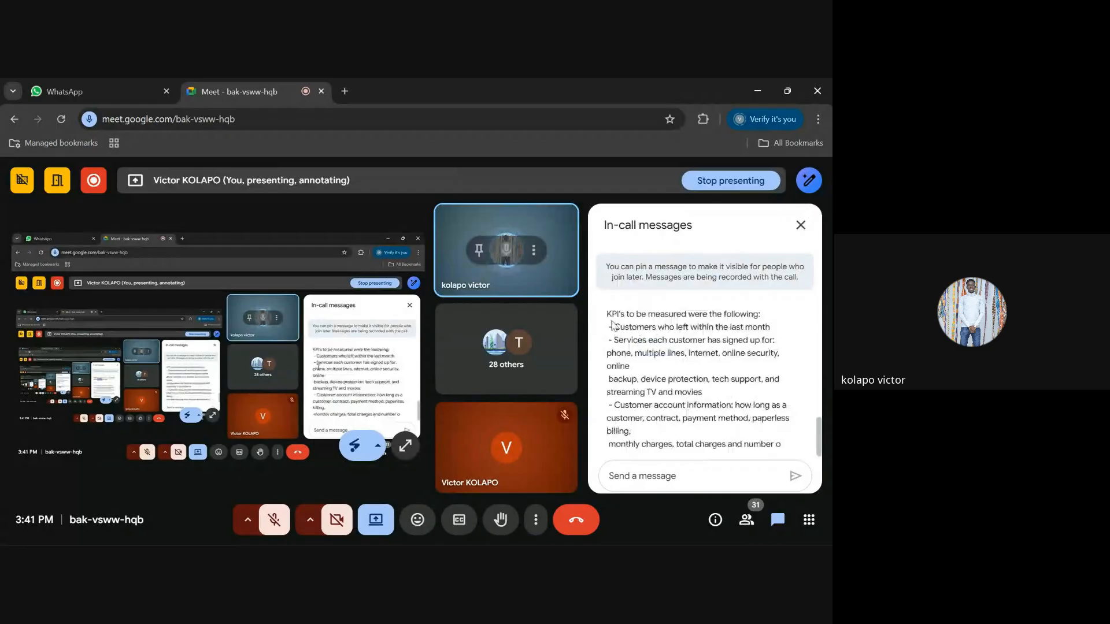
left_click_drag(611, 314, 770, 323)
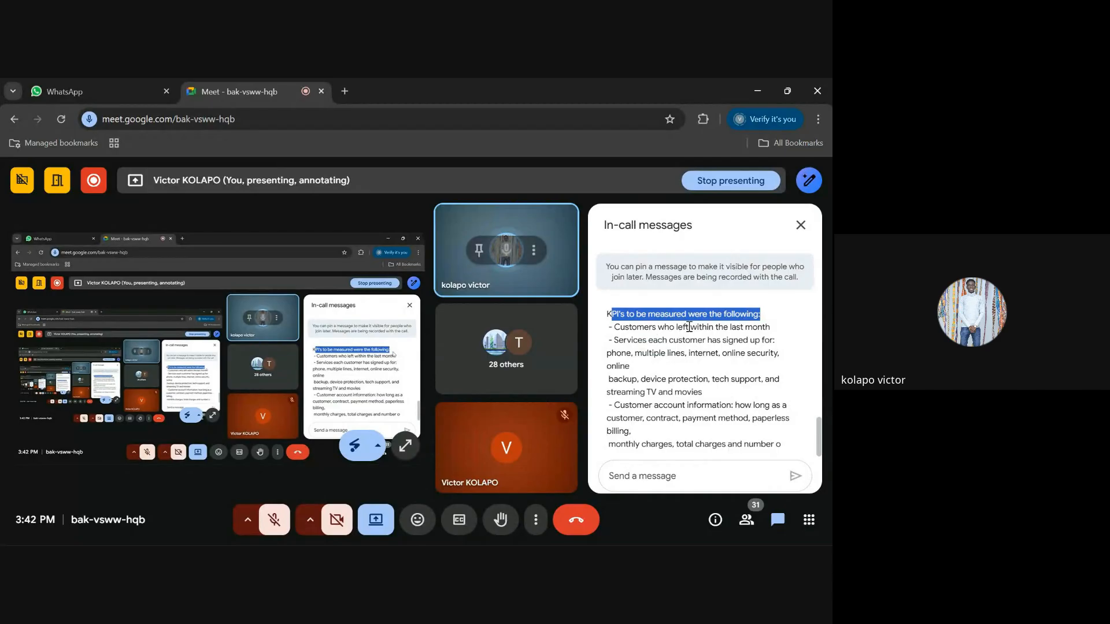
left_click(660, 331)
left_click_drag(613, 329, 778, 333)
Step: Go through the KPI on services each customer has signed up for, highlighting entries from multiple lines and internet to streaming TV and movies
left_click_drag(631, 340, 778, 341)
left_click(616, 351)
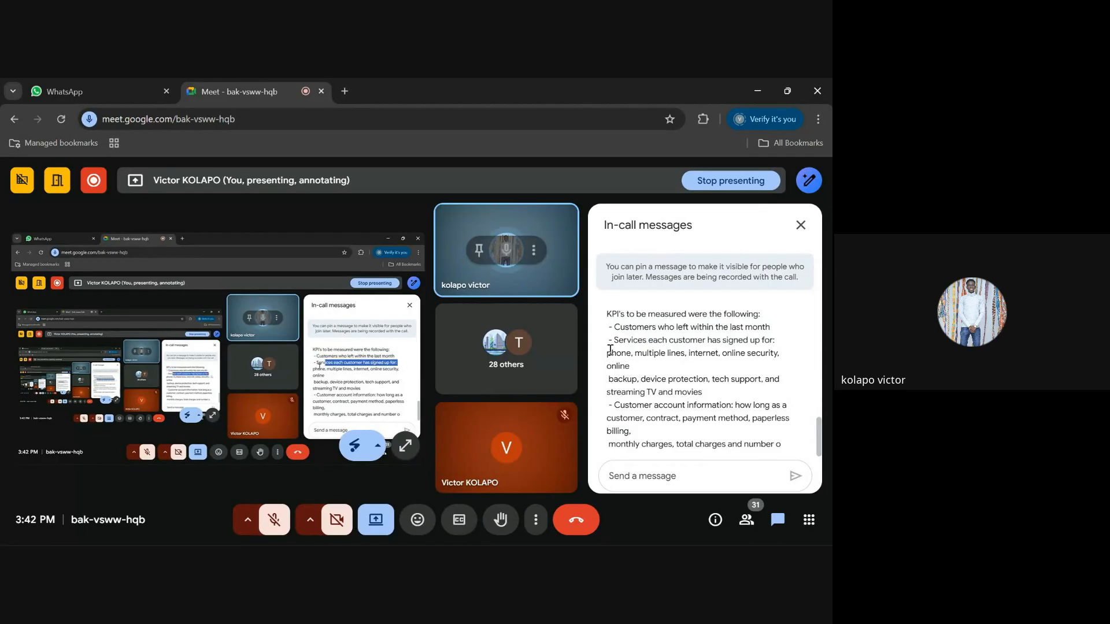
double_click(648, 353)
left_click(710, 353)
double_click(710, 353)
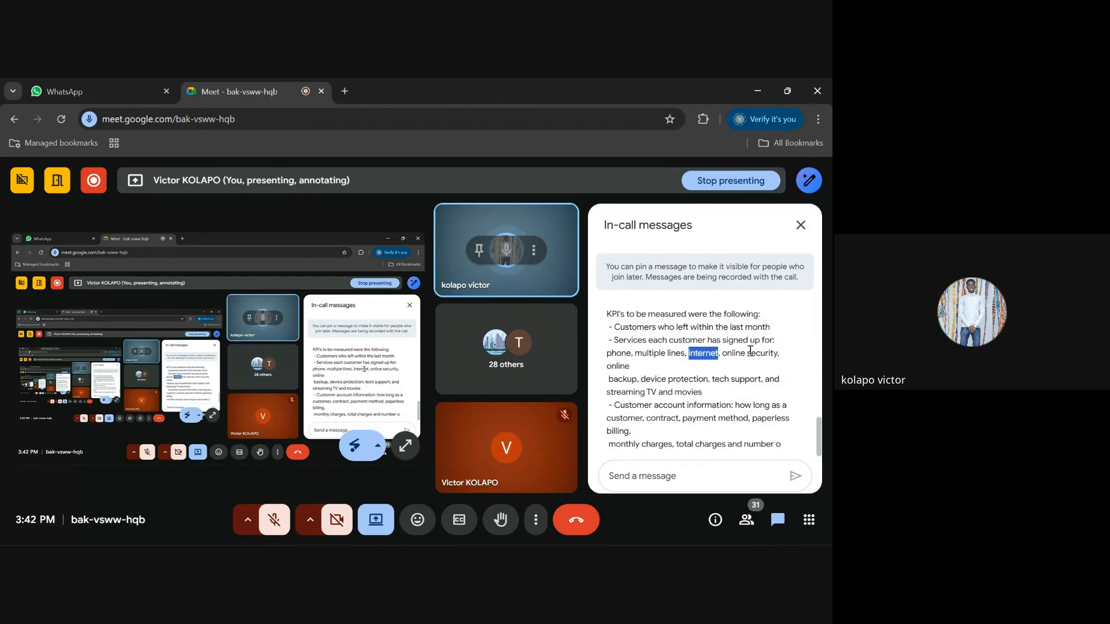
triple_click(710, 353)
double_click(613, 370)
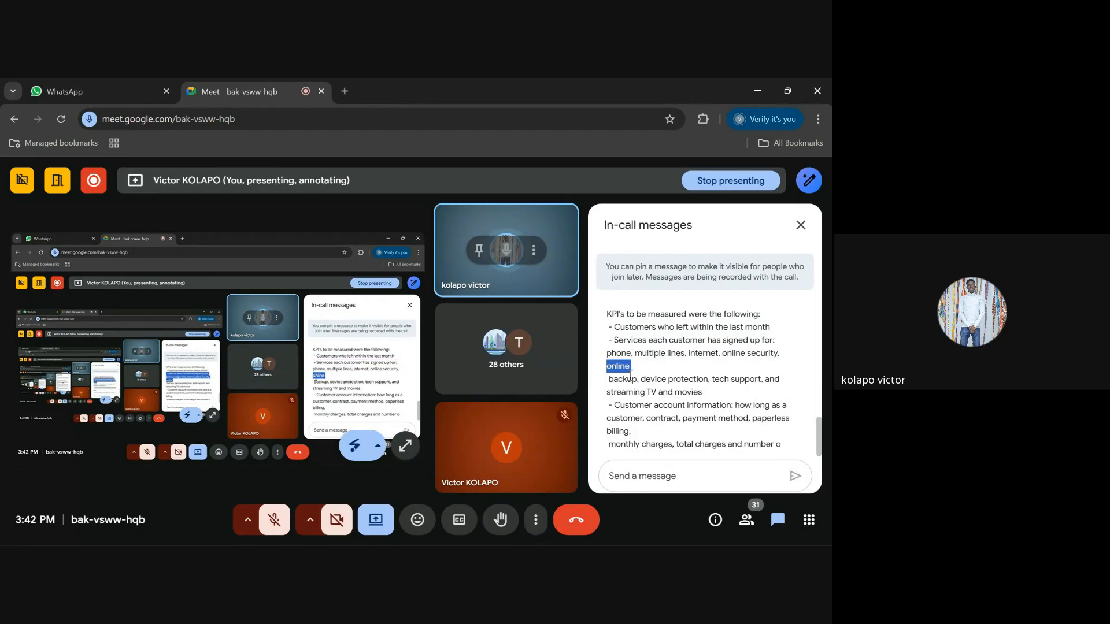
left_click(624, 374)
double_click(652, 376)
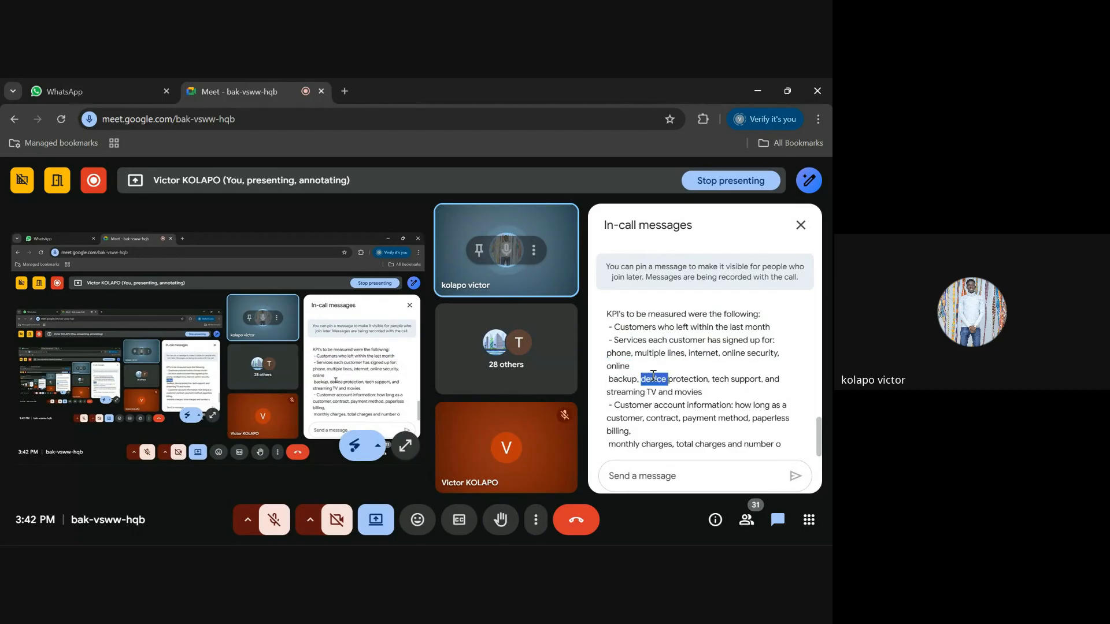
left_click(728, 376)
left_click_drag(607, 392, 707, 399)
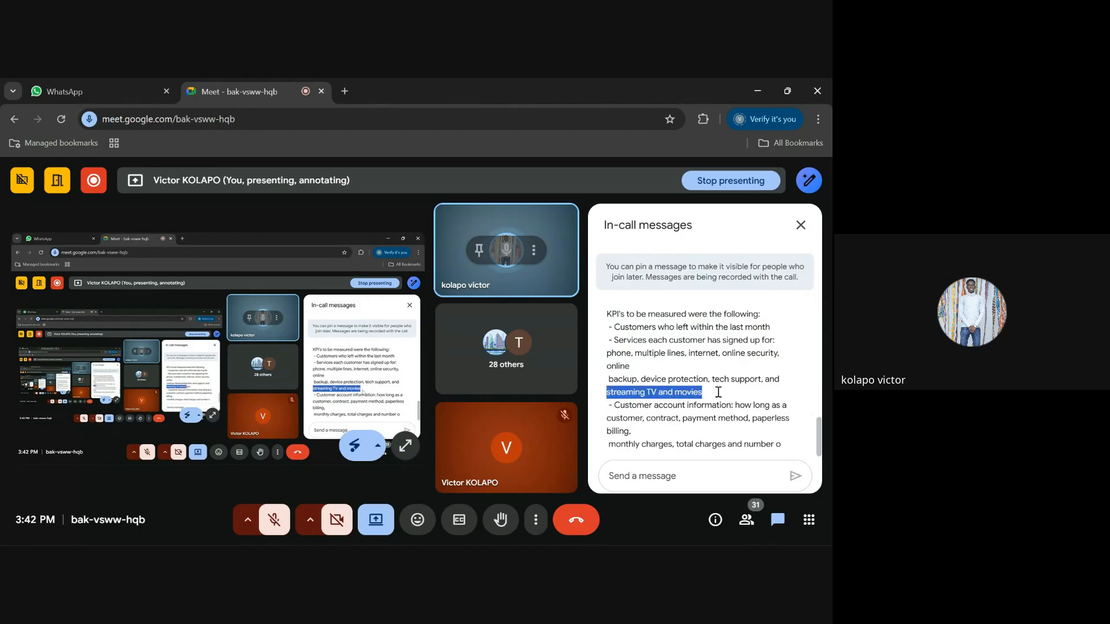
Step: Go through the customer account information KPI, highlighting how long as a customer, contract, payment method, paperless billing, and the monthly and total charges
left_click(630, 411)
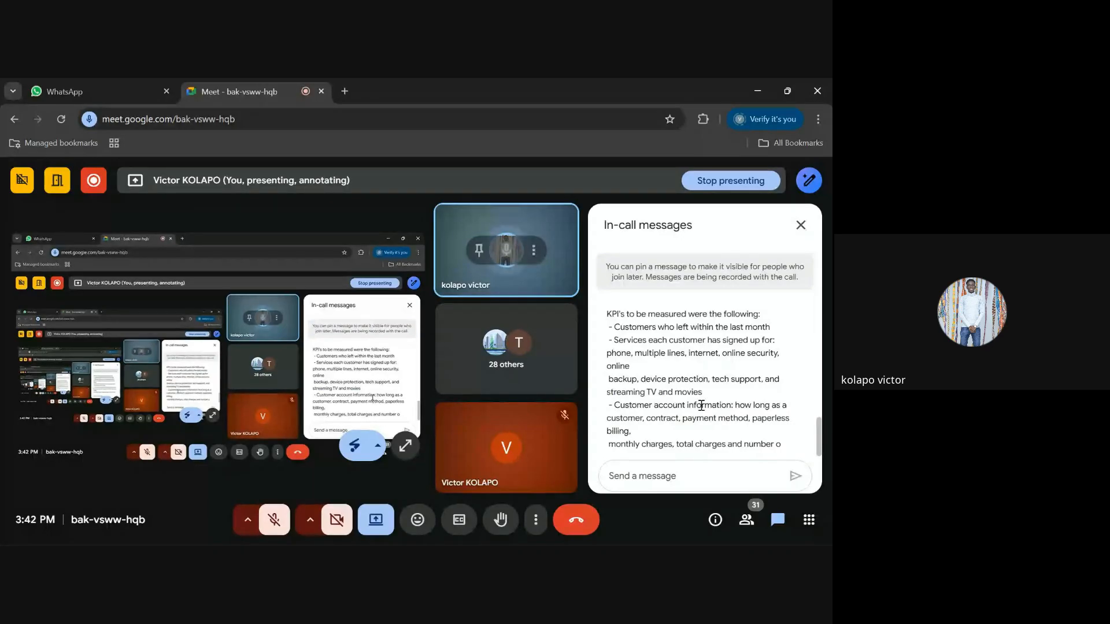
left_click_drag(745, 405, 652, 419)
left_click(767, 405)
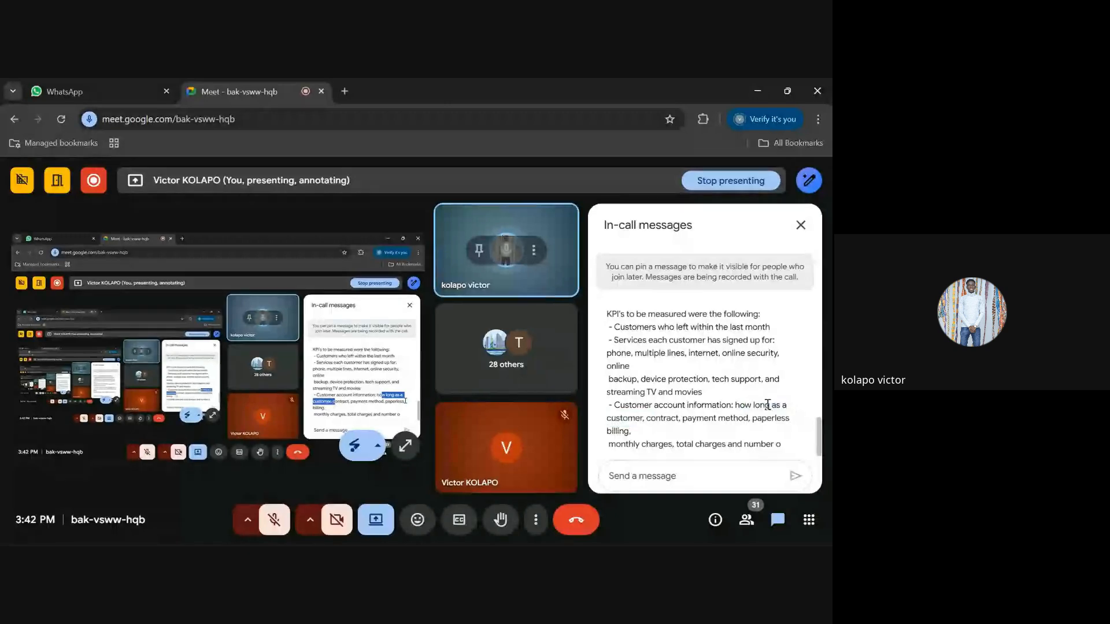
double_click(663, 419)
double_click(700, 418)
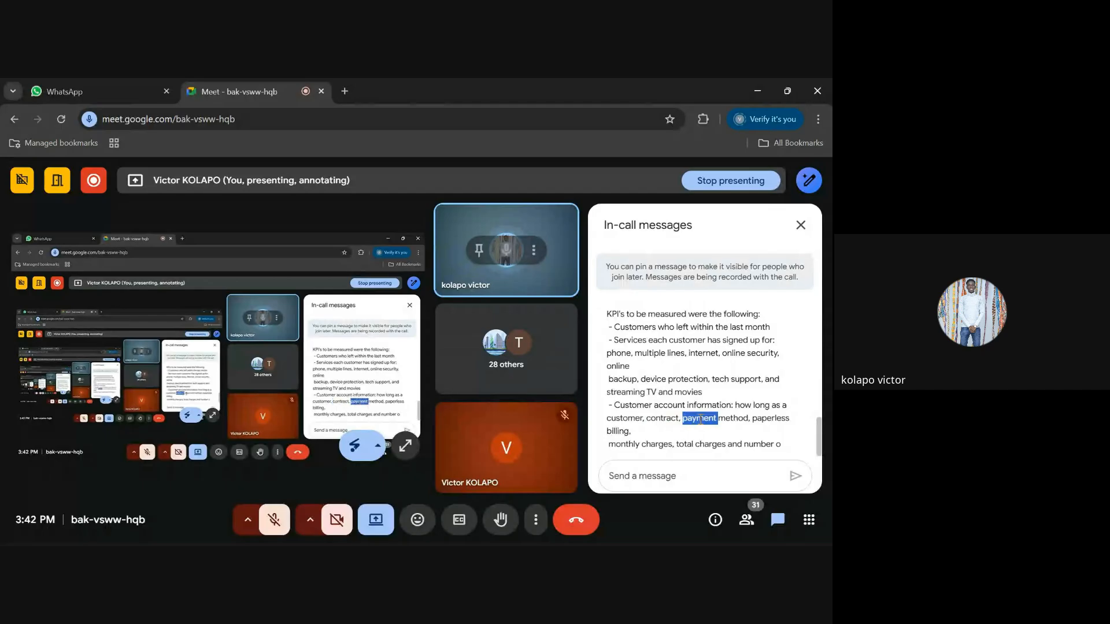
double_click(771, 418)
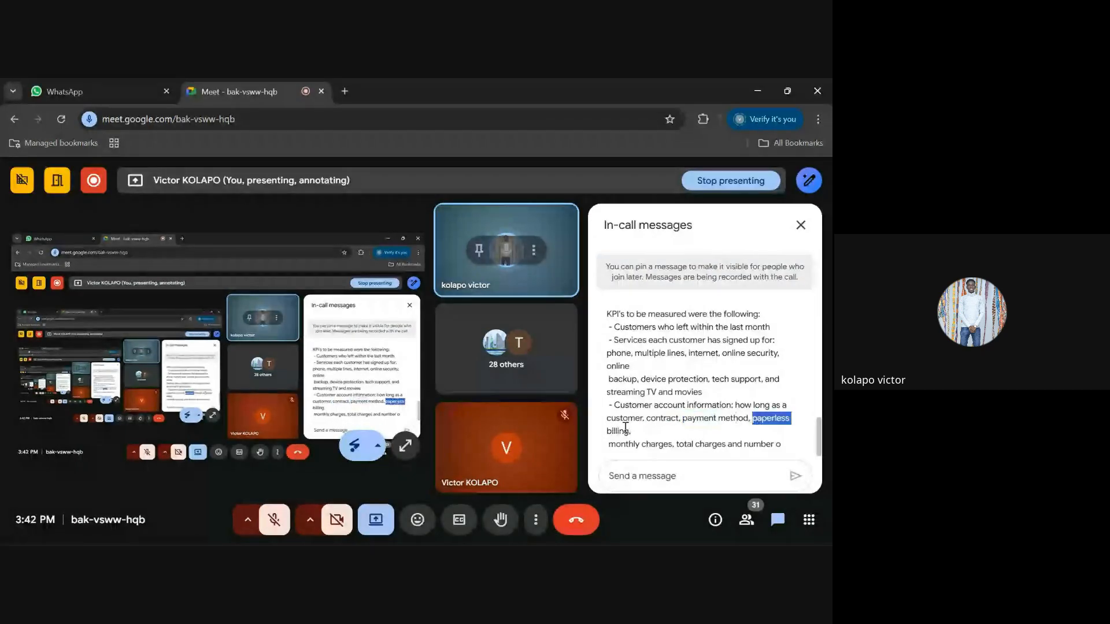
left_click(624, 429)
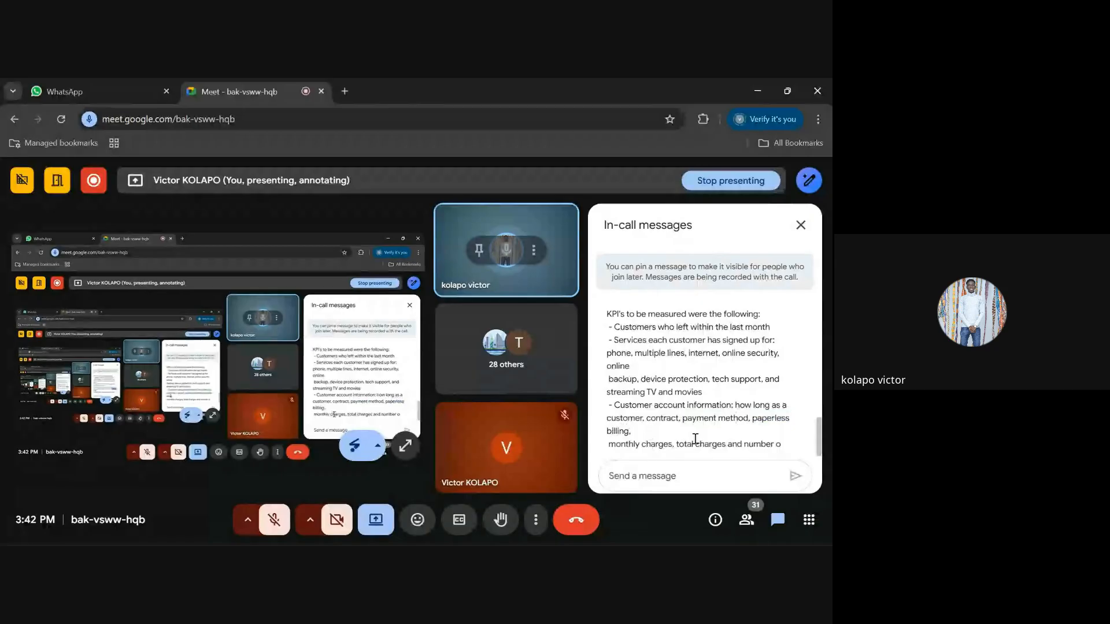
left_click_drag(607, 444, 766, 446)
left_click(677, 449)
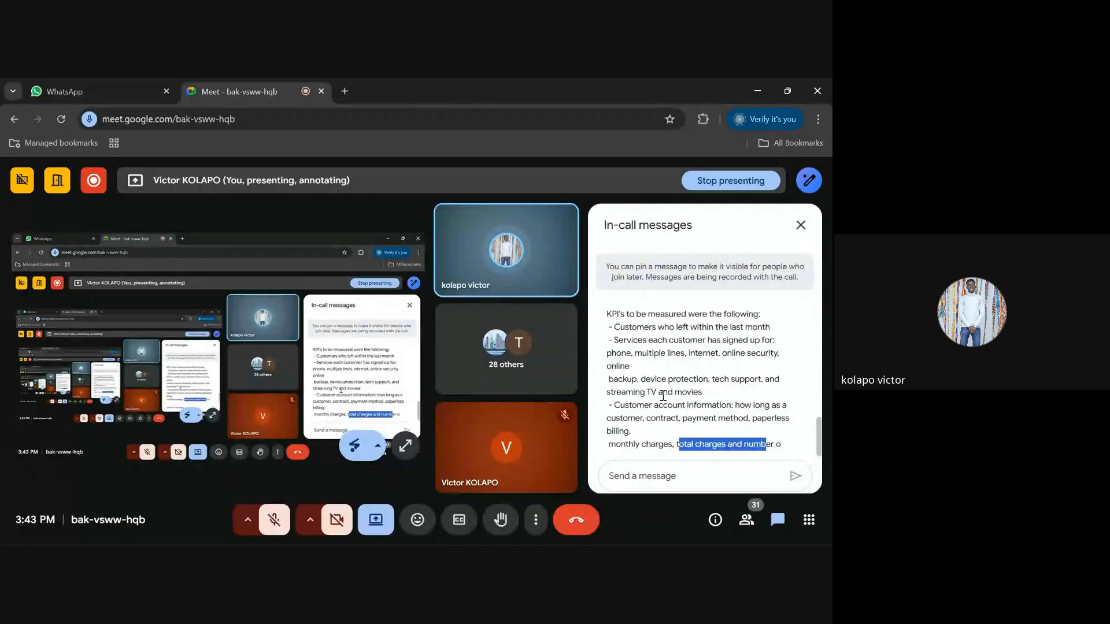
Step: Go back up to the Dashboard 1 message, reload WhatsApp Web to check its chat loading and return to the Meet call
scroll(664, 396, "up", 5)
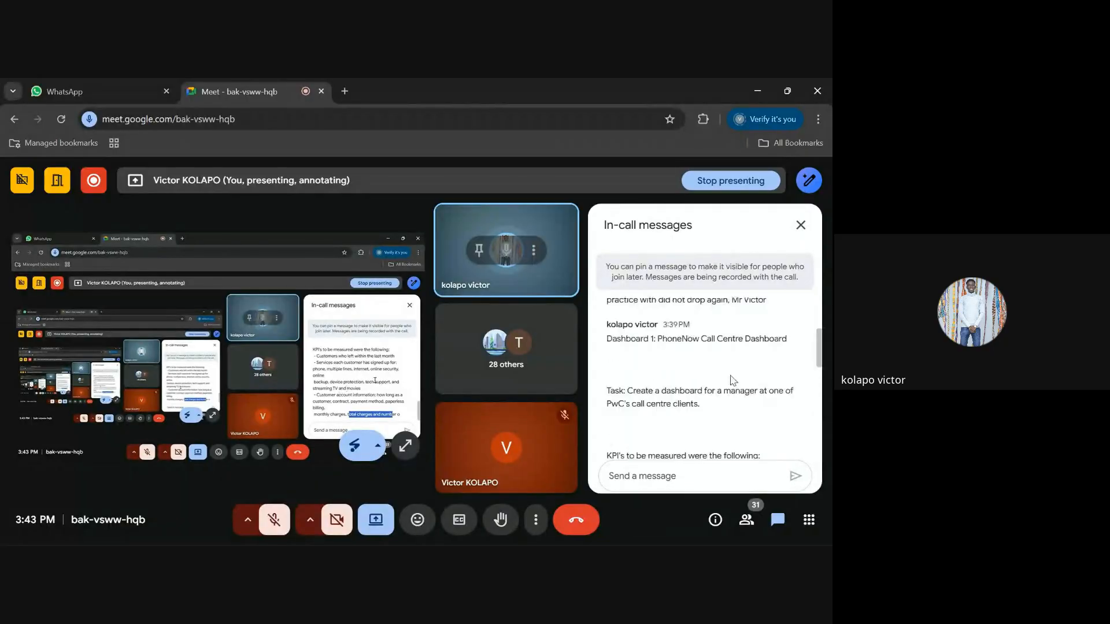
left_click(94, 102)
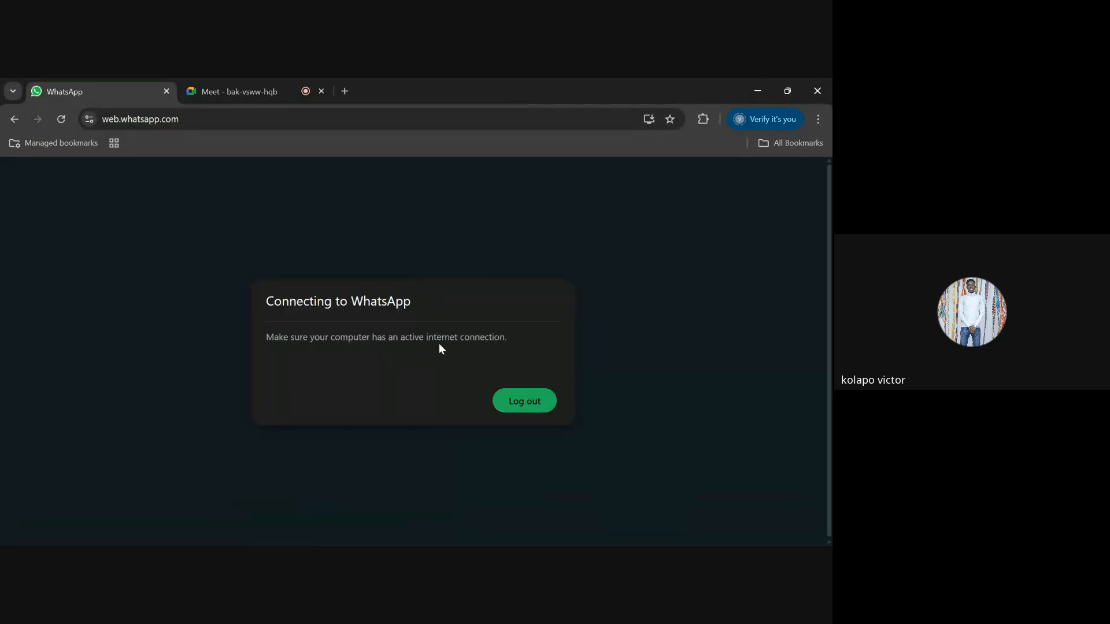
left_click(62, 118)
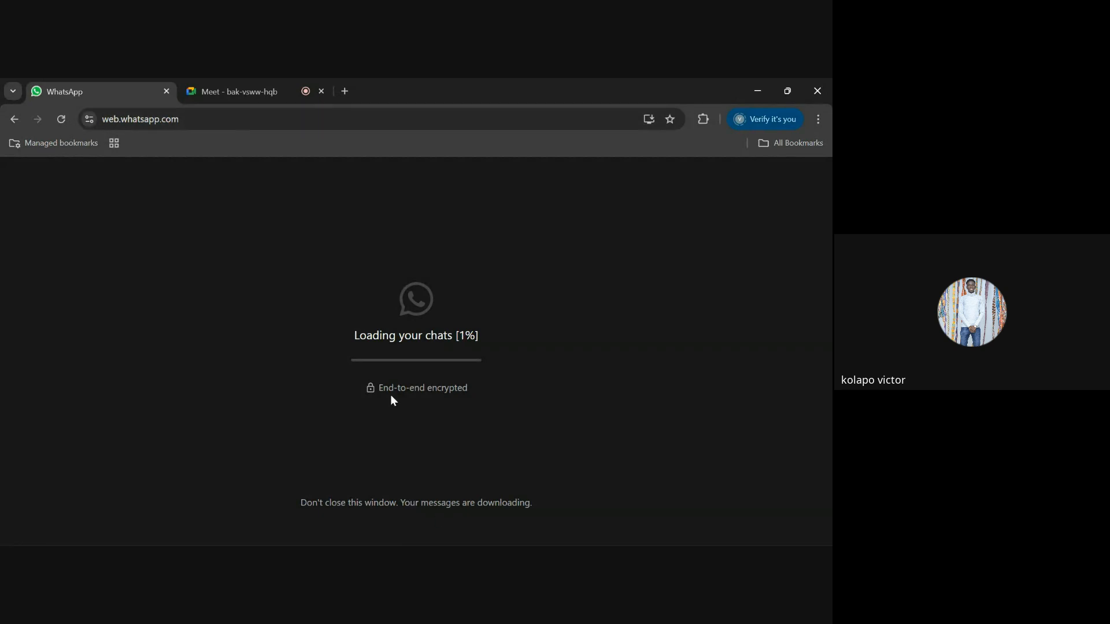
left_click(257, 92)
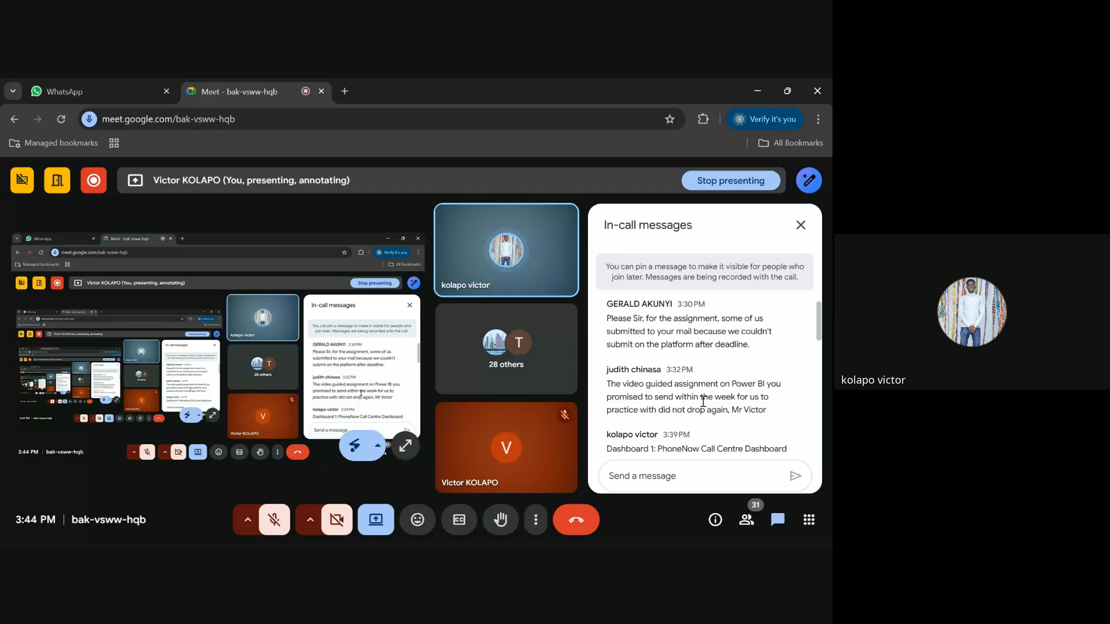
Step: Review the Dashboard 1 message again, highlighting the task of creating a dashboard for a manager at one of PwC's call centre clients
scroll(703, 402, "down", 1)
scroll(704, 403, "down", 1)
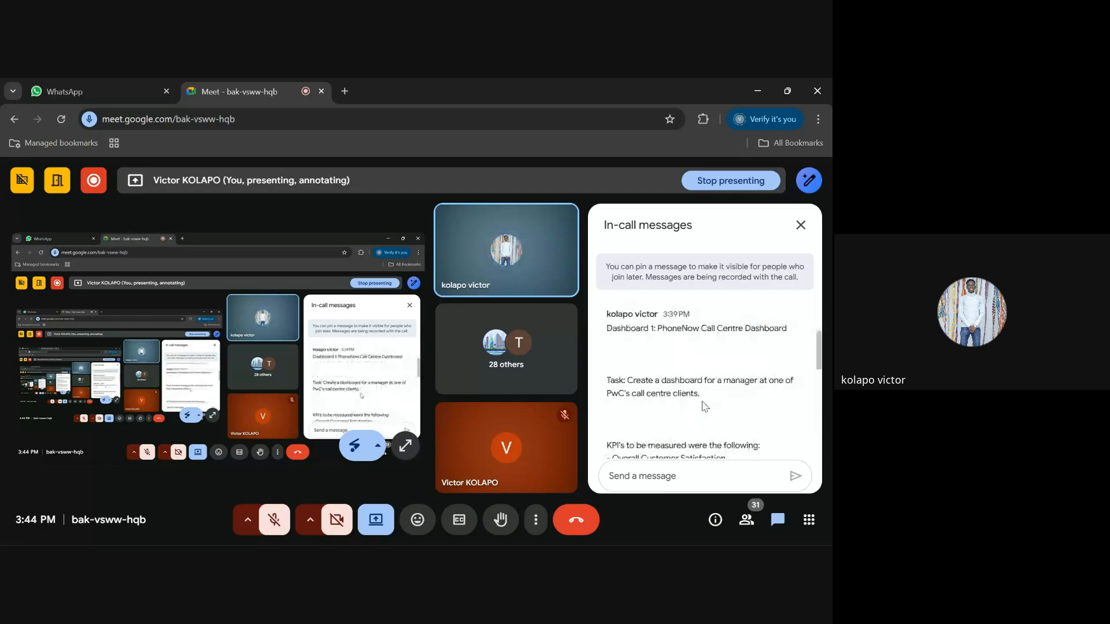
scroll(705, 407, "down", 1)
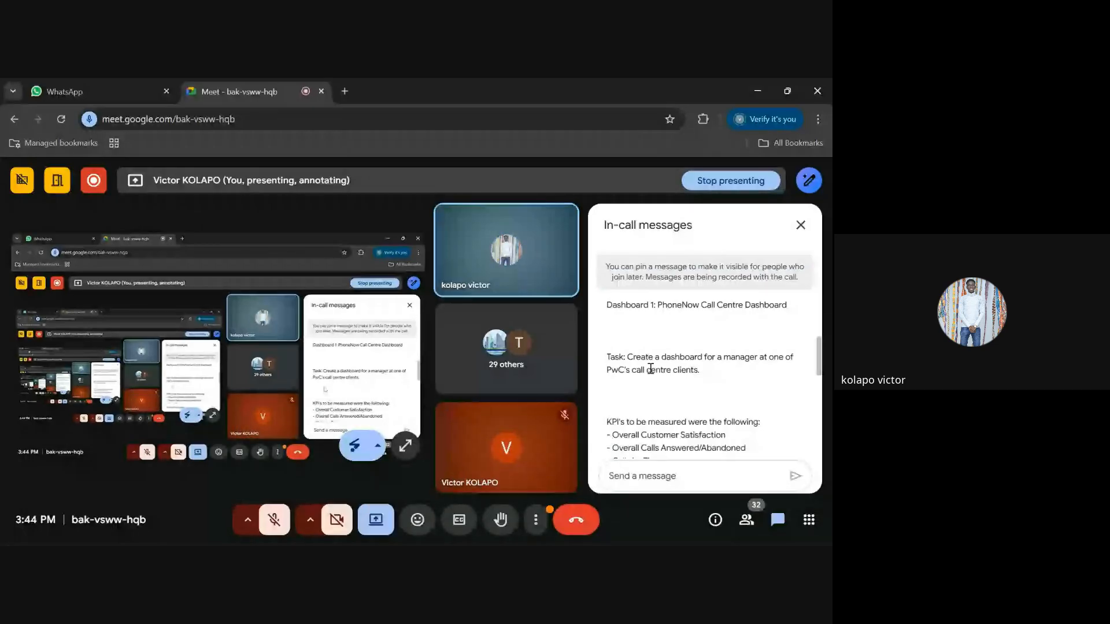
left_click_drag(625, 357, 730, 375)
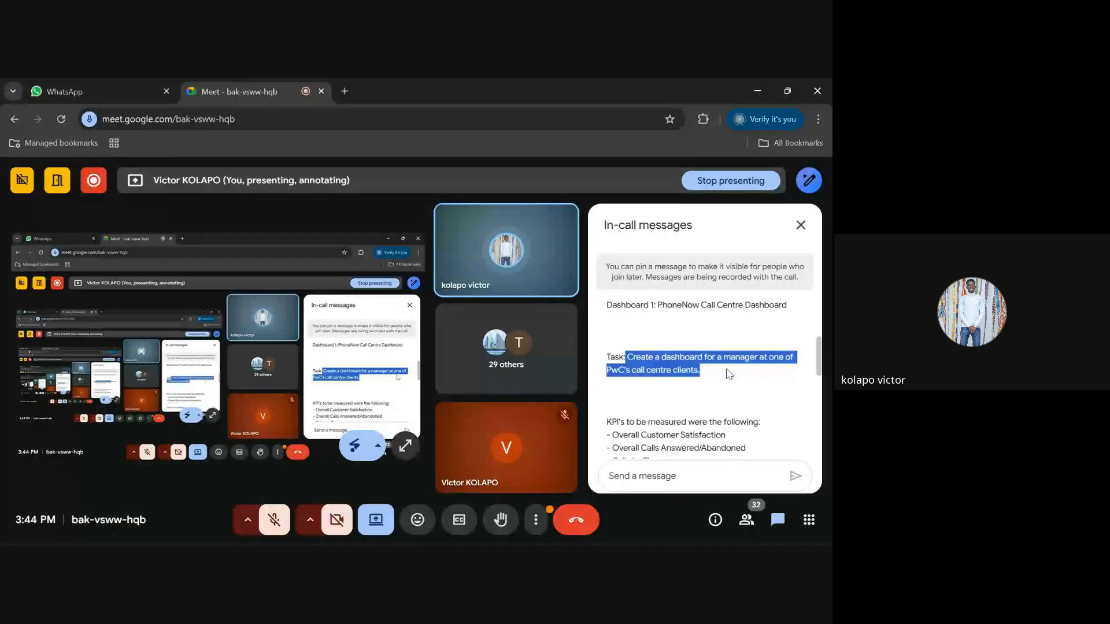
left_click(680, 370)
scroll(680, 370, "down", 2)
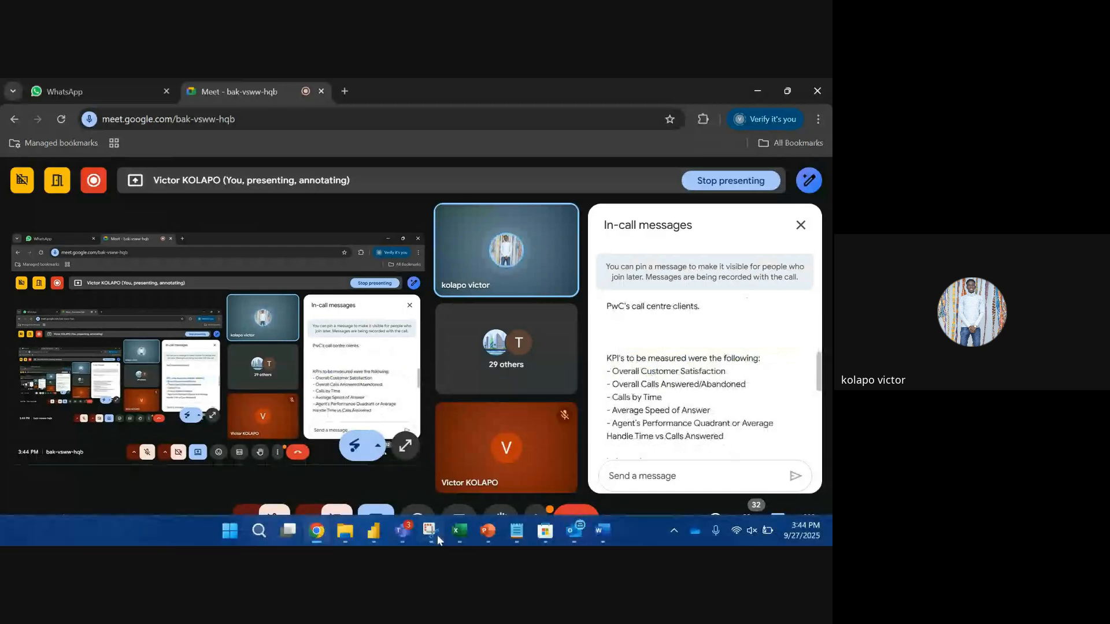
Step: Switch to Outlook, look through the newest inbox messages and return to the Meet call
mouse_move(414, 533)
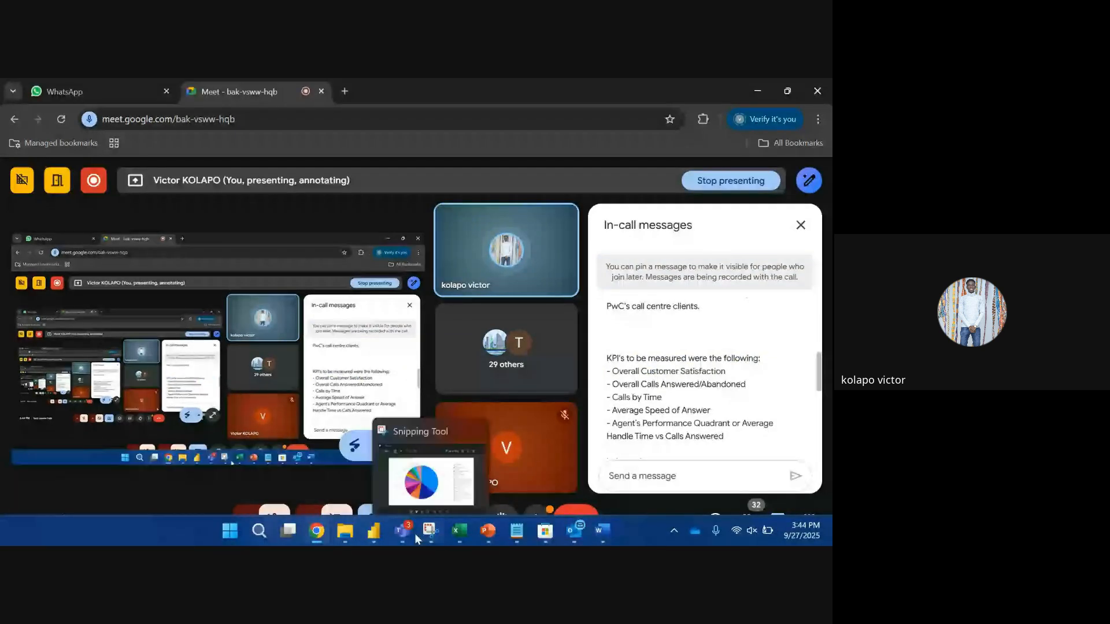
left_click(574, 529)
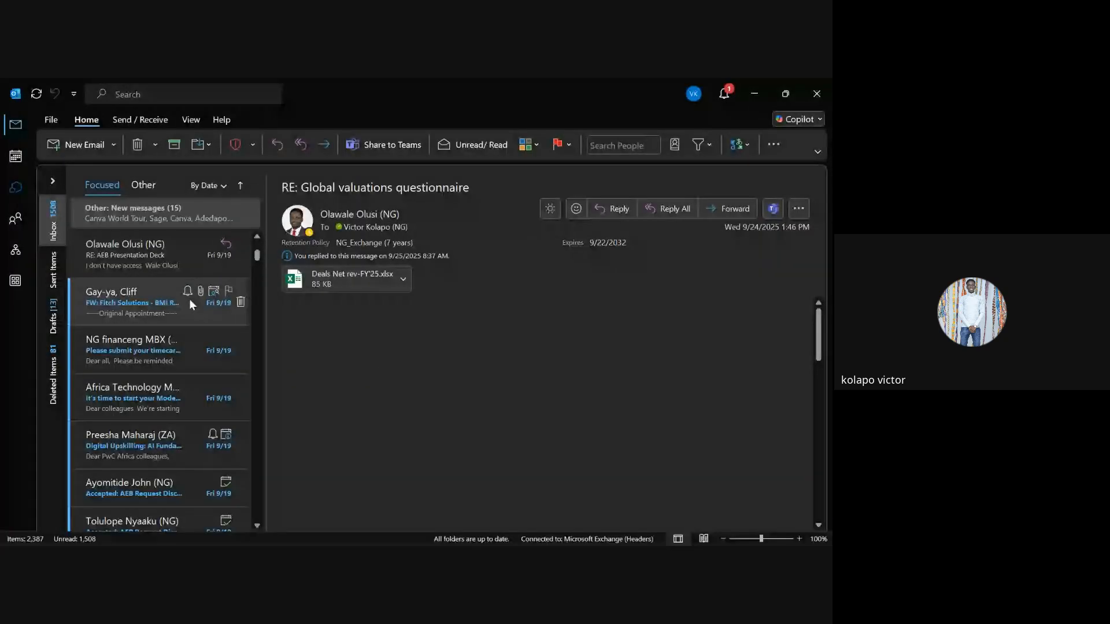
scroll(189, 300, "up", 5)
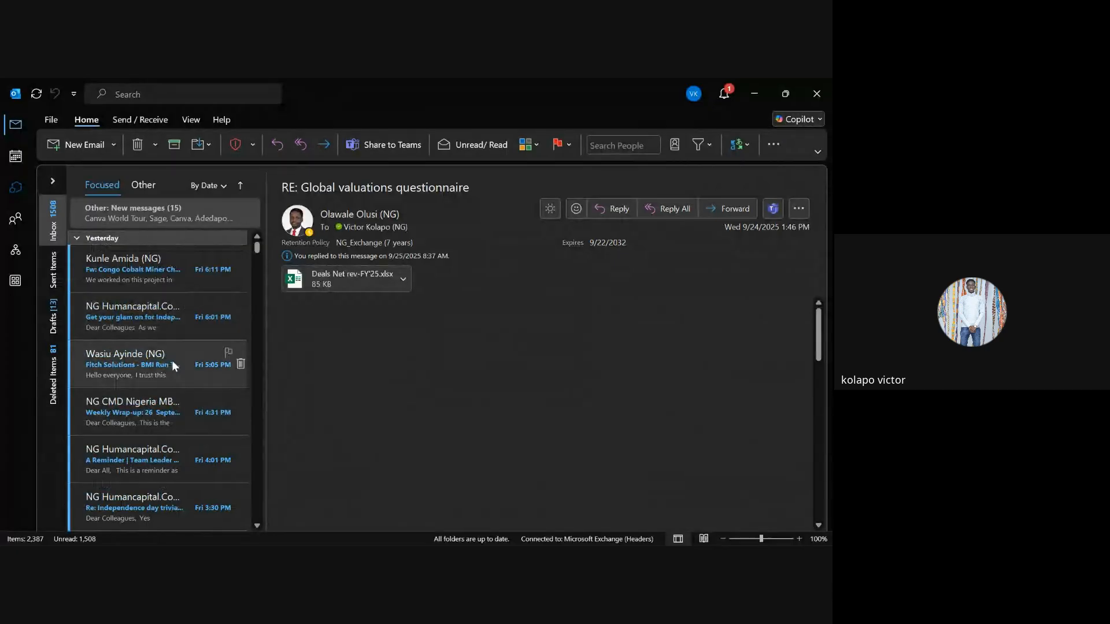
left_click(755, 92)
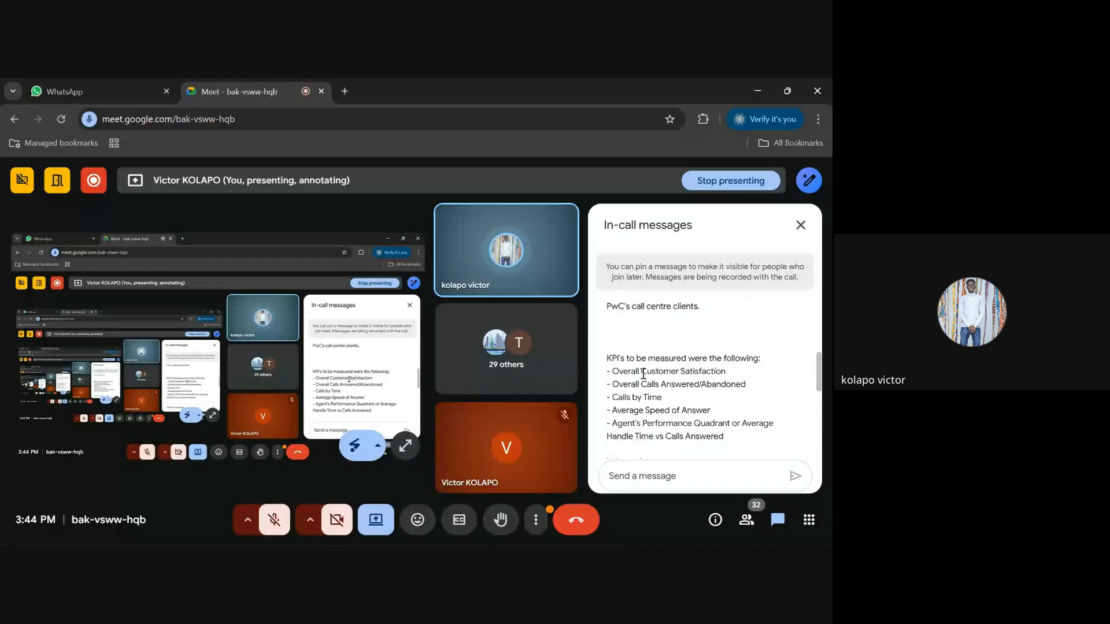
Step: Highlight the Overall Customer Satisfaction and Overall Calls Answered/Abandoned items in the Dashboard 1 KPI list
left_click_drag(639, 375, 730, 372)
left_click(635, 370)
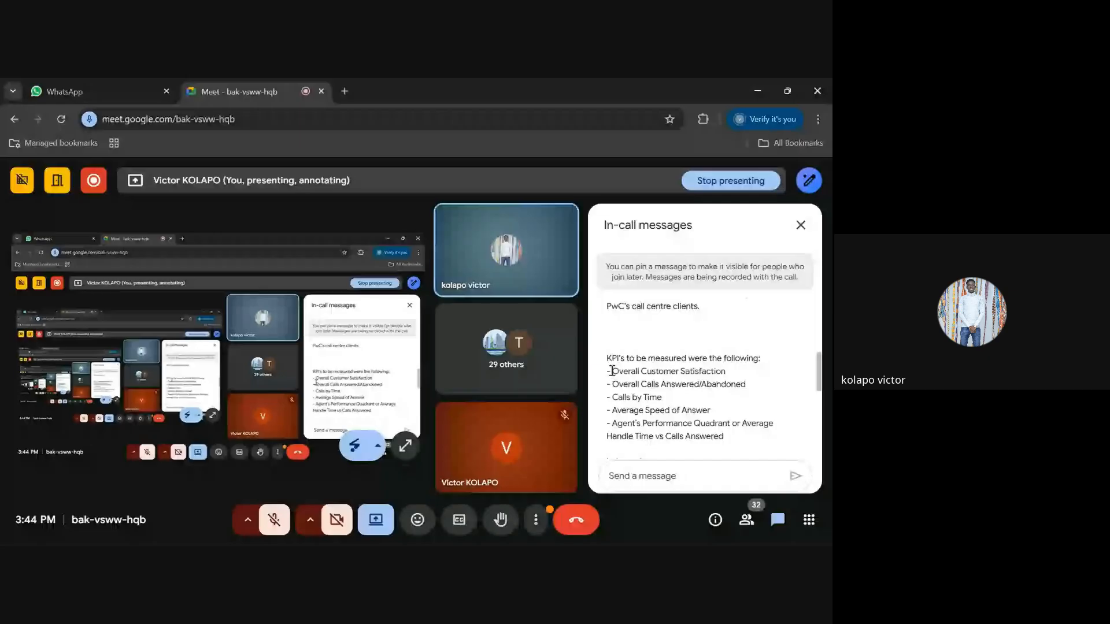
left_click_drag(612, 371, 707, 377)
left_click(638, 385)
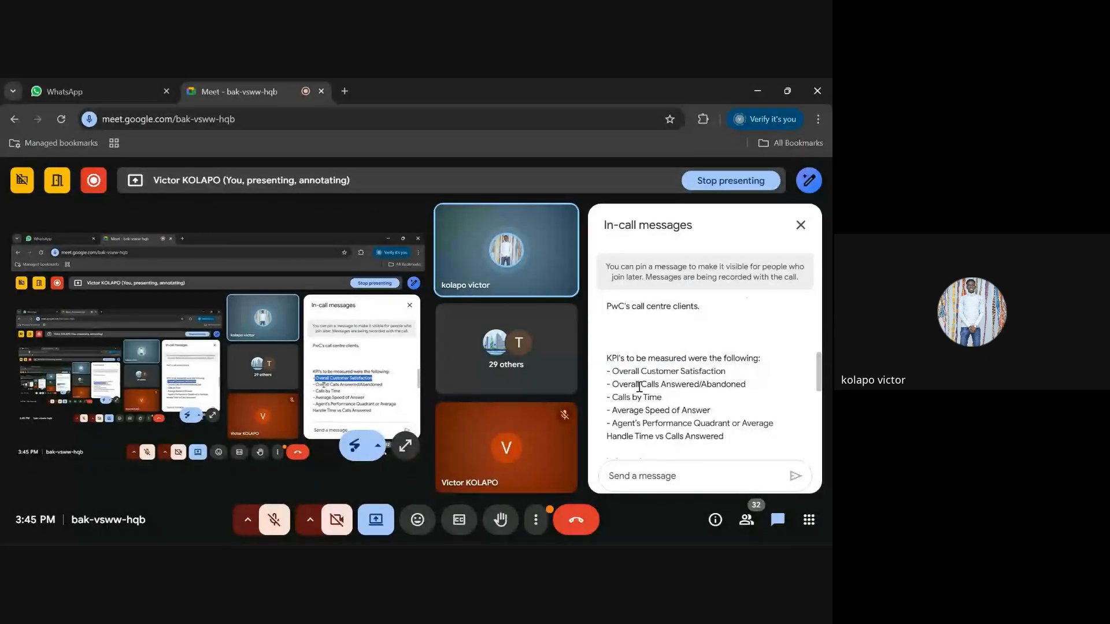
left_click_drag(640, 385, 732, 386)
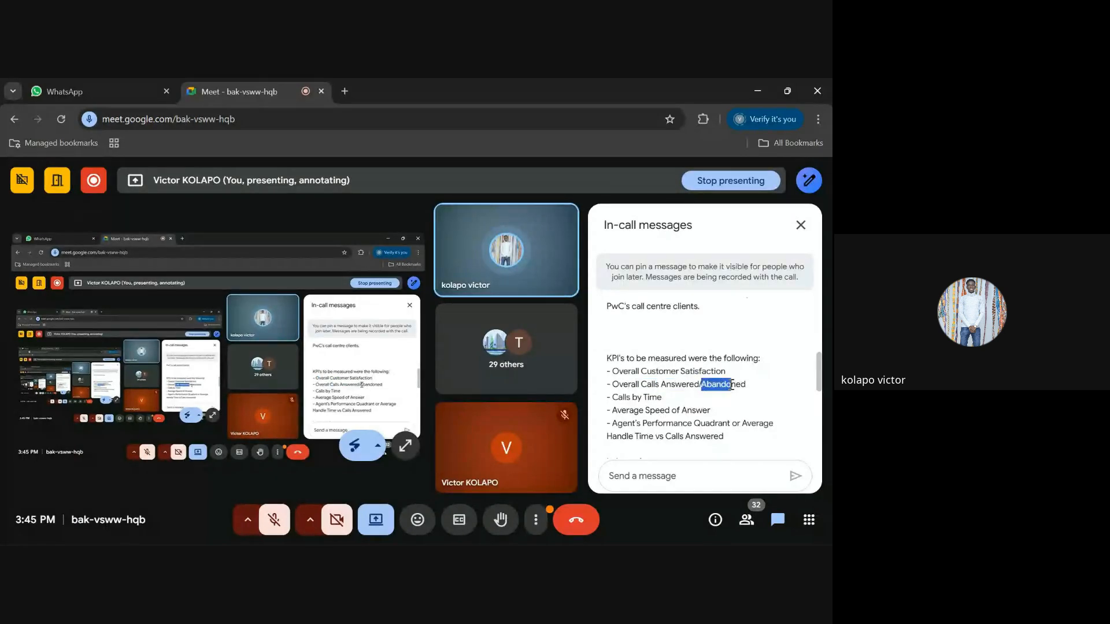
left_click(633, 385)
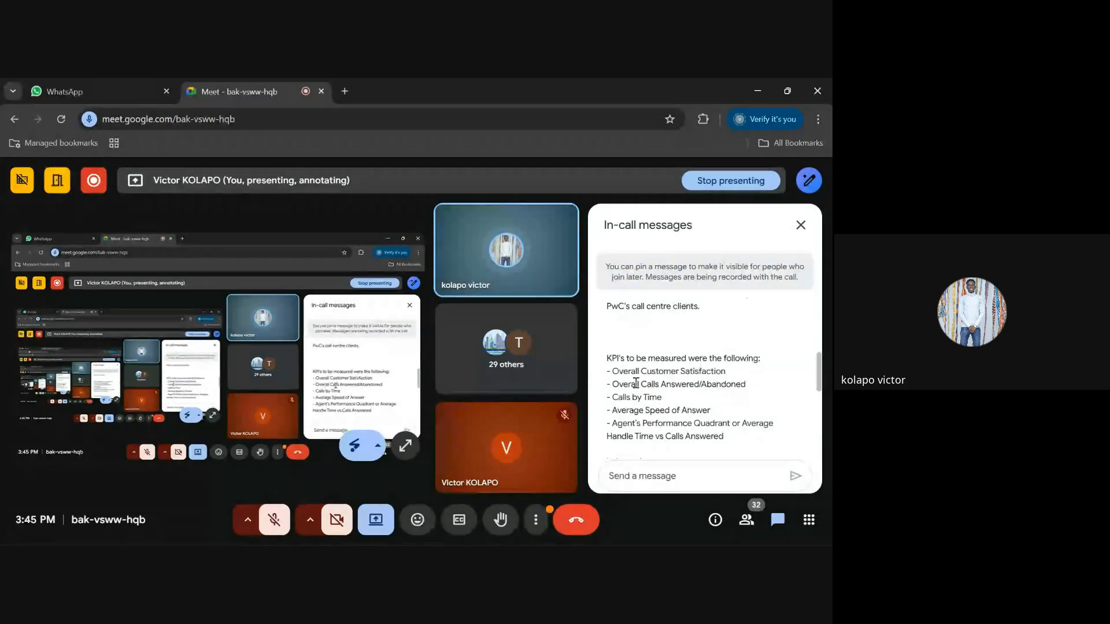
Step: Highlight the Calls by Time, Average Speed of Answer and Agent's Performance items in the Dashboard 1 KPI list
left_click_drag(618, 399, 662, 398)
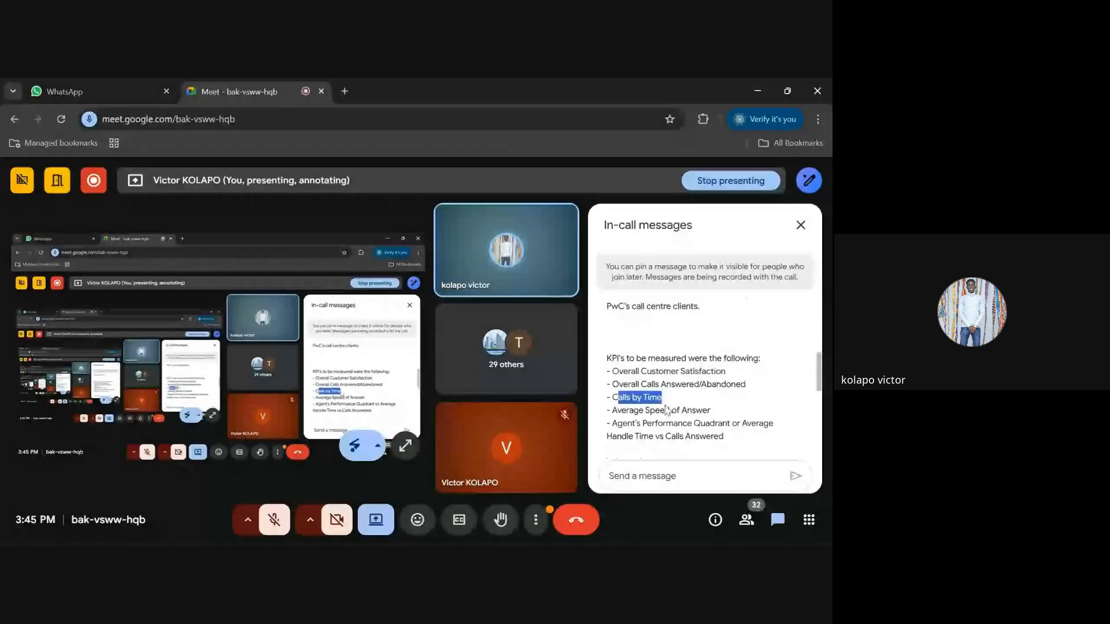
left_click(608, 400)
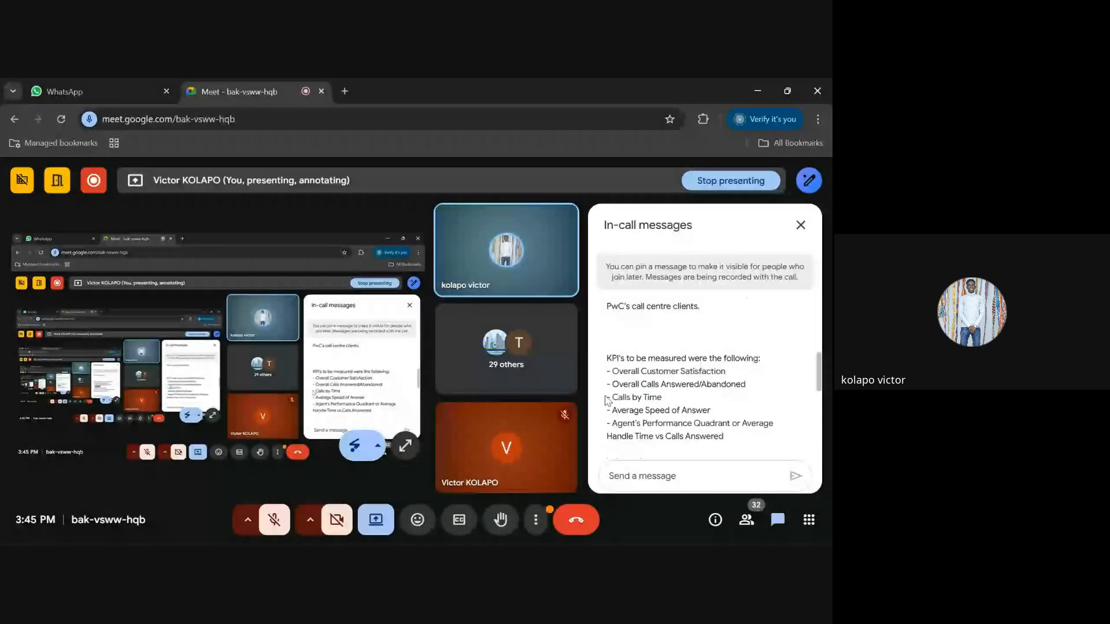
left_click_drag(614, 412, 727, 418)
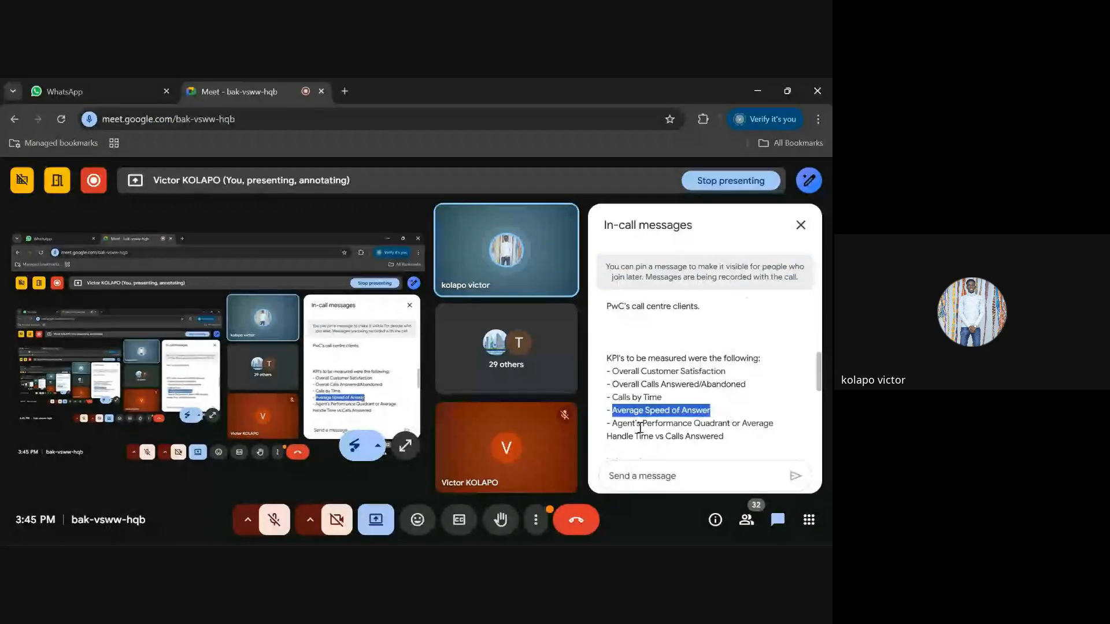
double_click(619, 424)
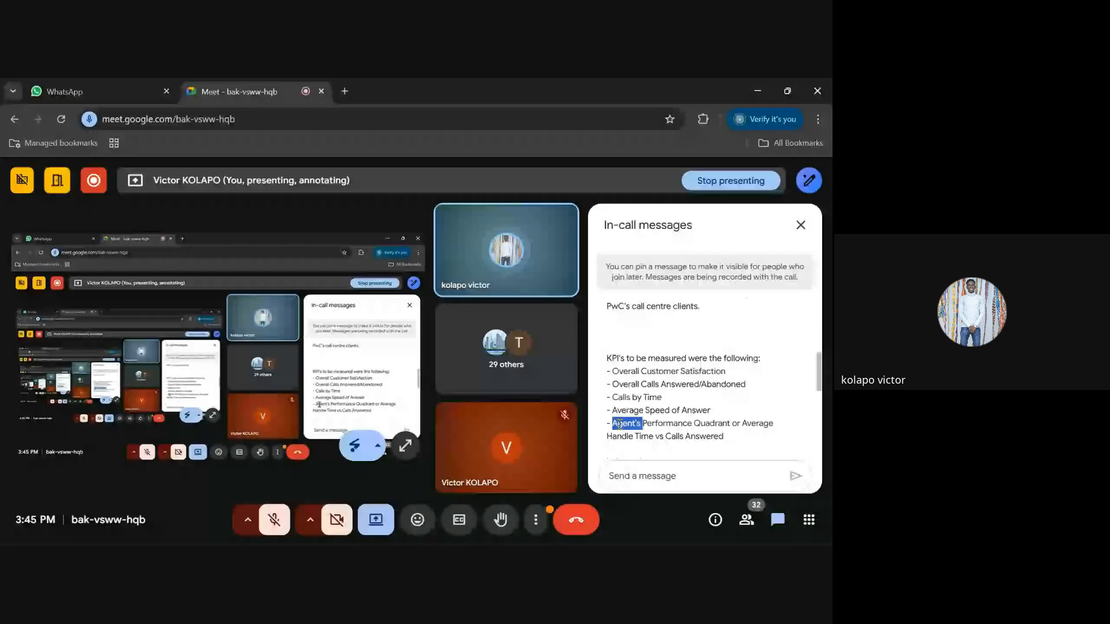
double_click(667, 424)
Step: Look over the Dashboard 2 churn task and KPIs, and return to the Dashboard 1 KPI list
scroll(674, 423, "down", 1)
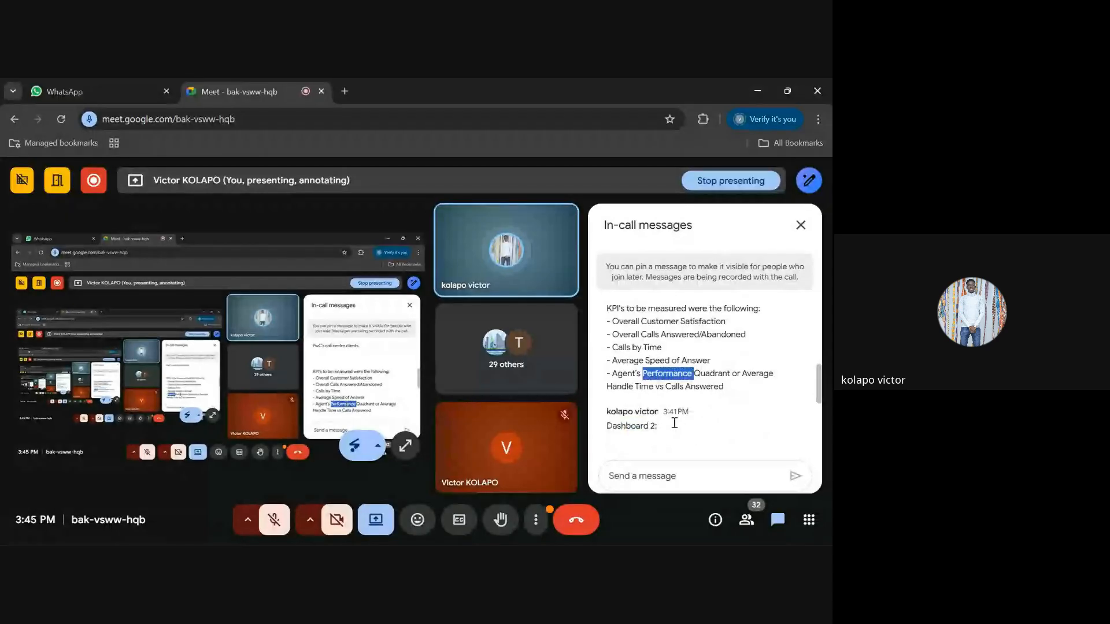
scroll(674, 423, "down", 3)
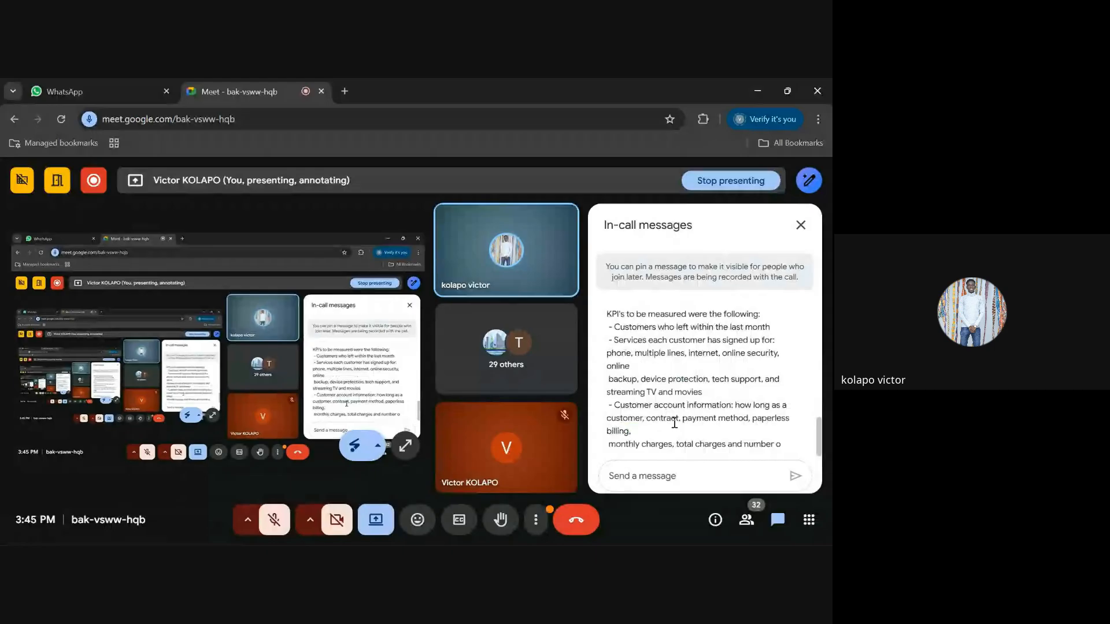
scroll(678, 400, "up", 1)
scroll(679, 401, "up", 3)
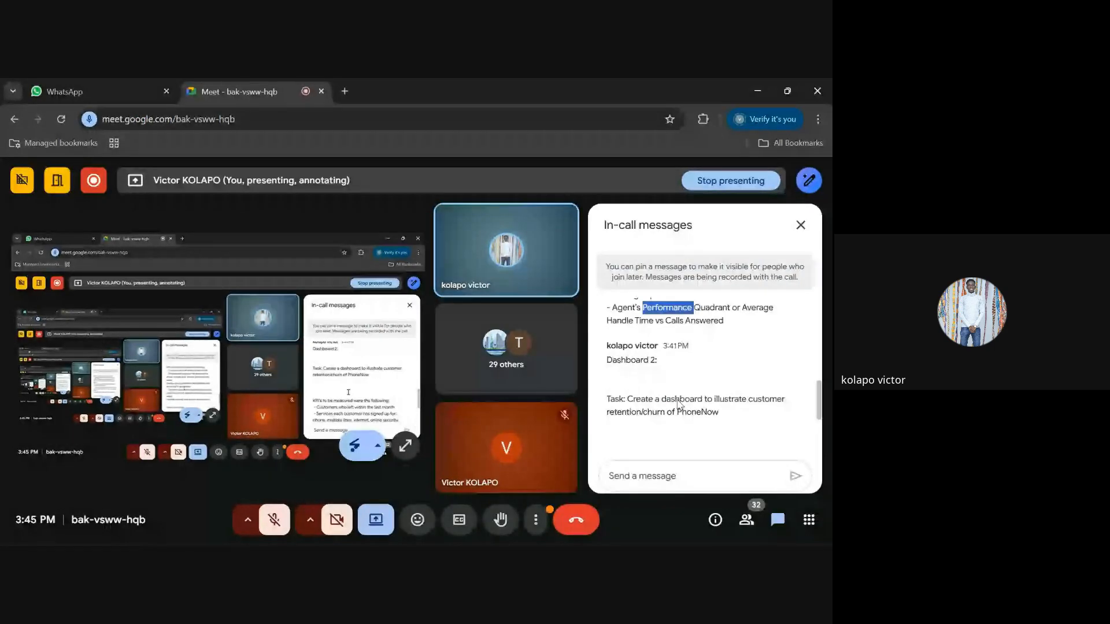
scroll(680, 405, "up", 2)
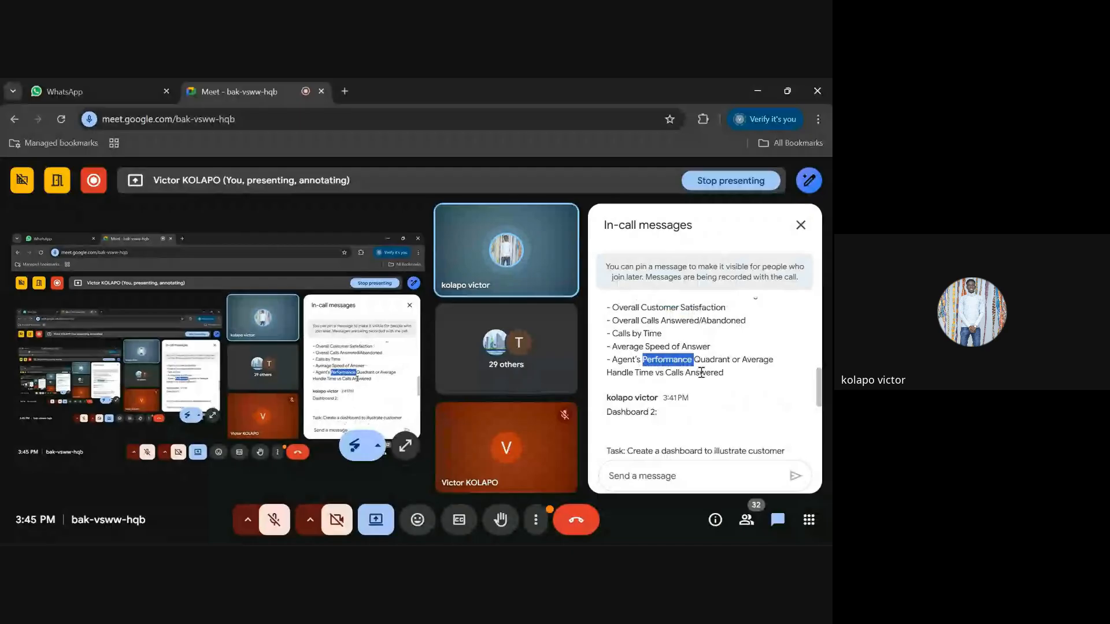
left_click(697, 368)
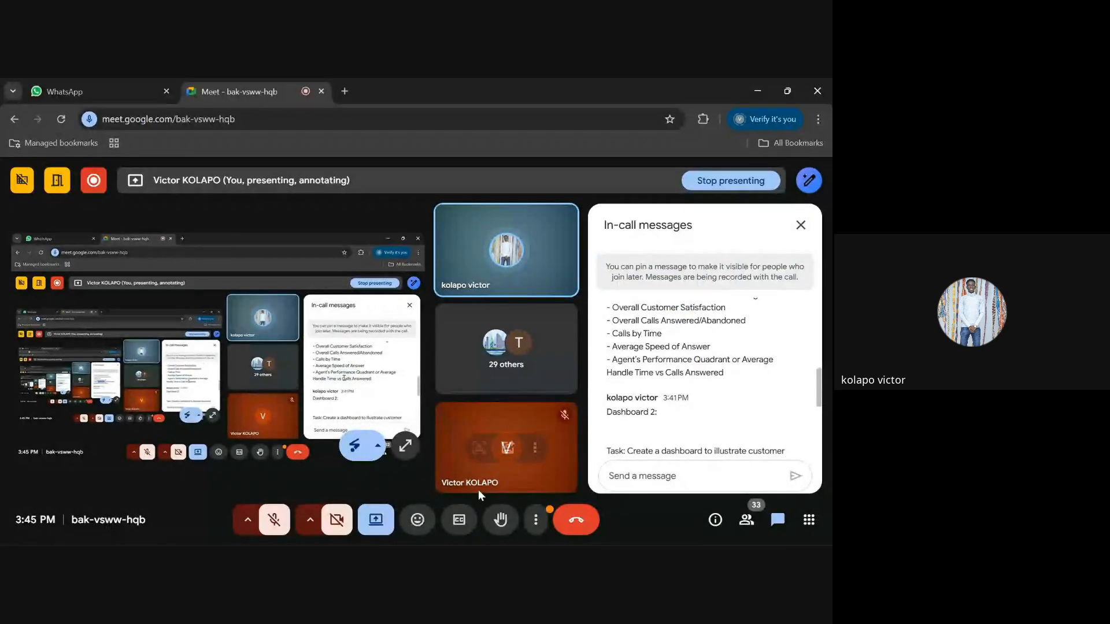
Step: Check the chat loading in WhatsApp Web and return to the Meet call
mouse_move(505, 532)
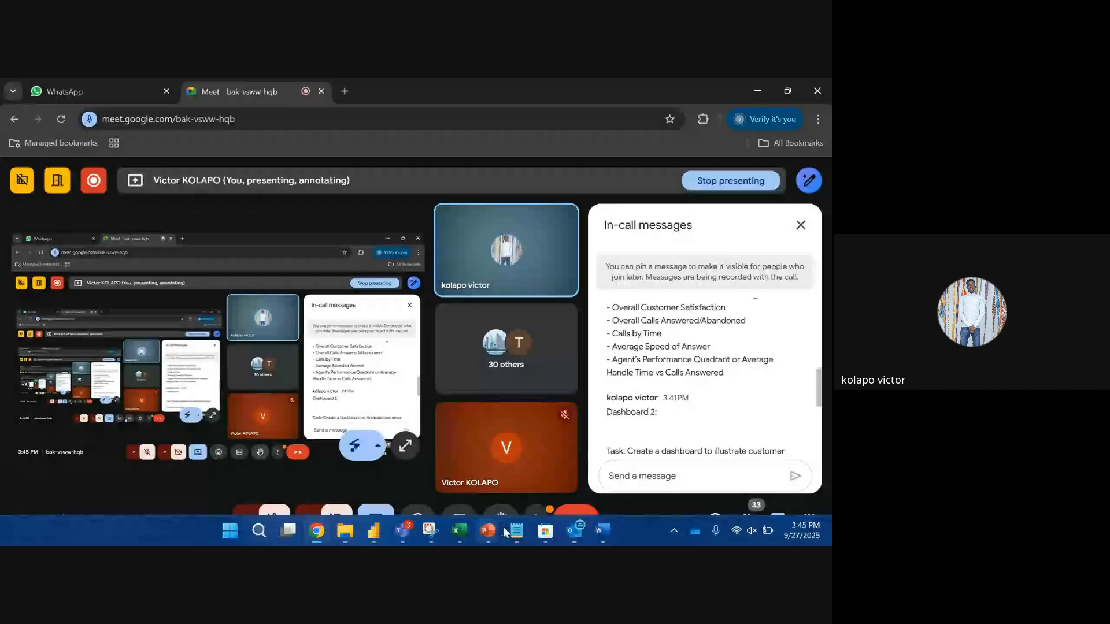
left_click(98, 91)
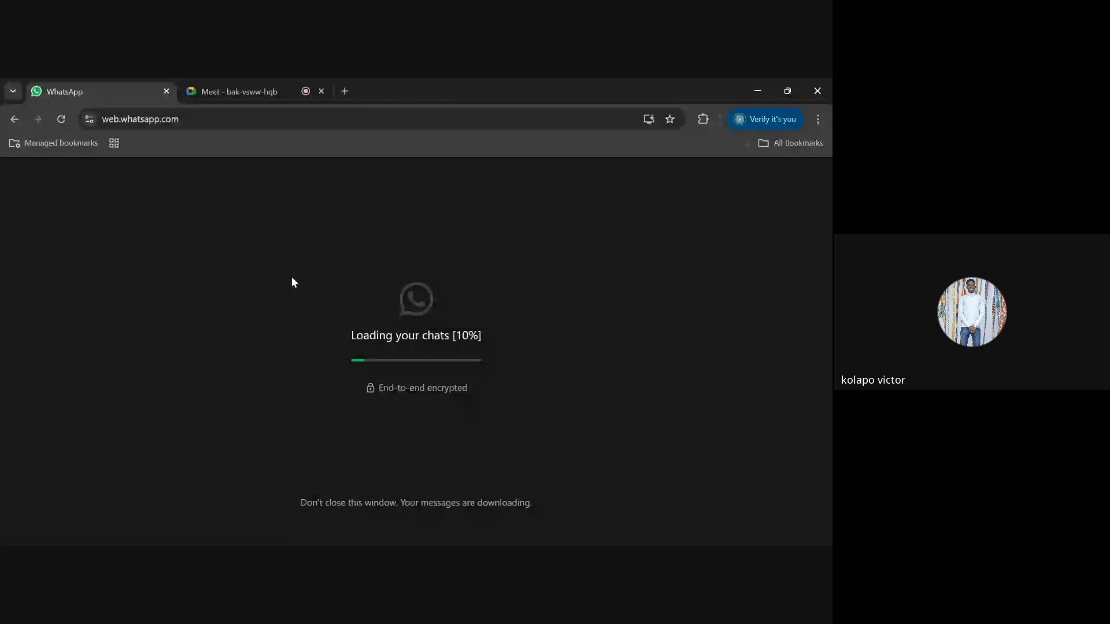
left_click(215, 87)
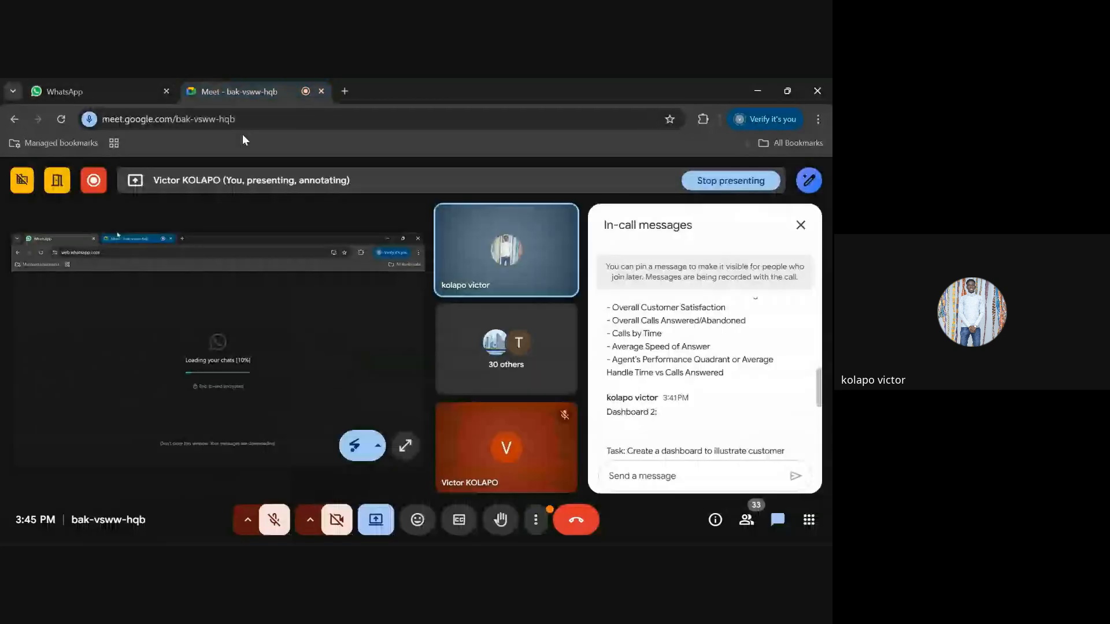
Step: Switch to Outlook and collapse every date group in the Focused inbox, from Yesterday to Older
mouse_move(564, 535)
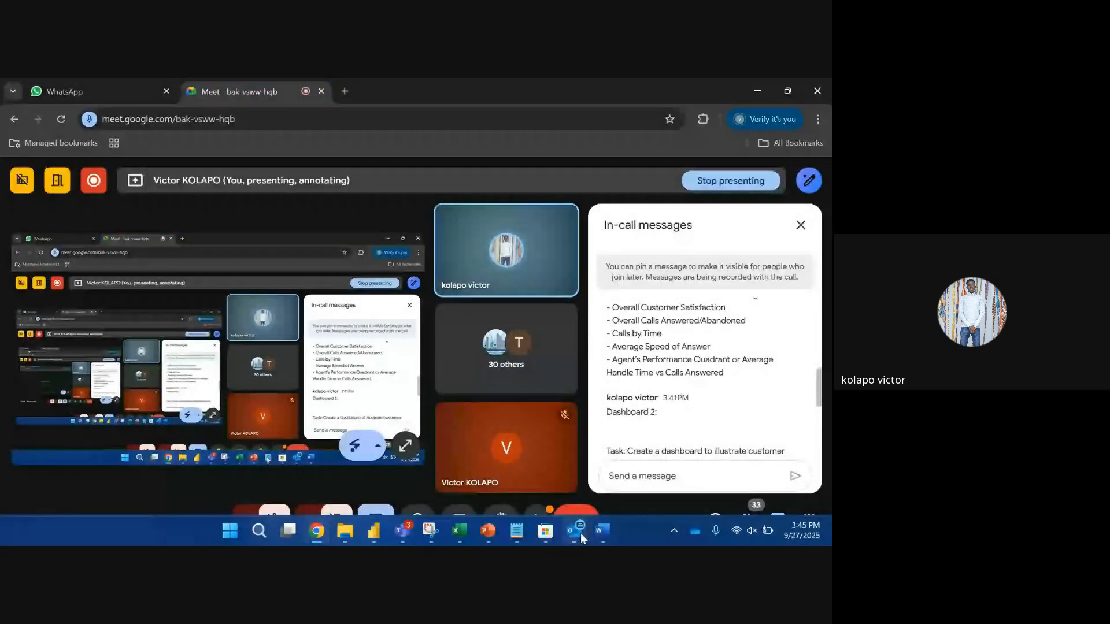
left_click(575, 532)
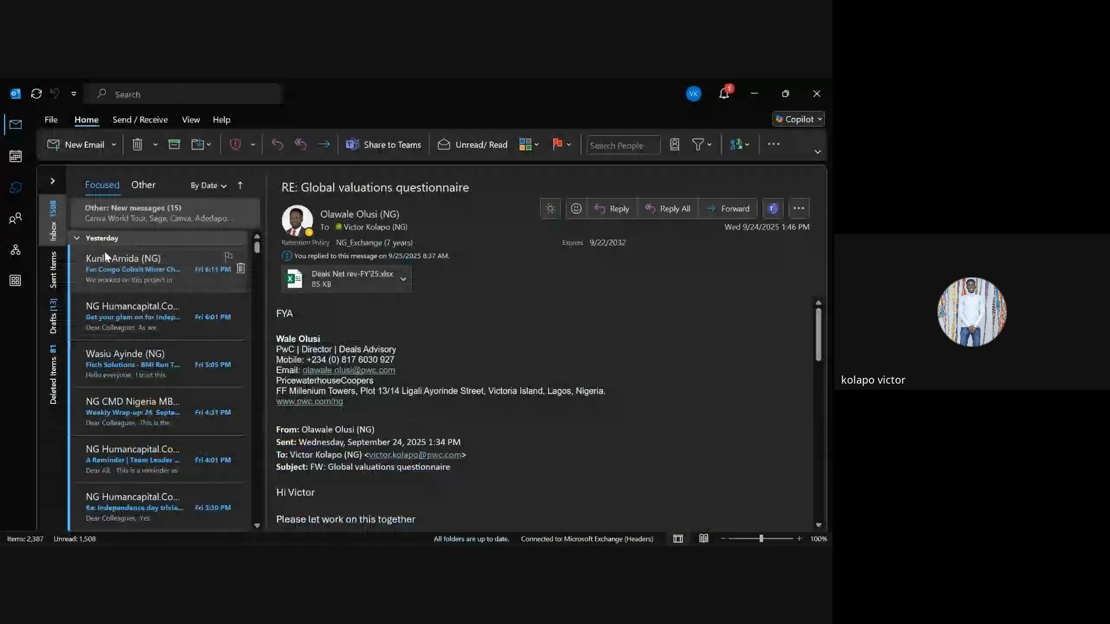
scroll(92, 248, "down", 1)
left_click(77, 238)
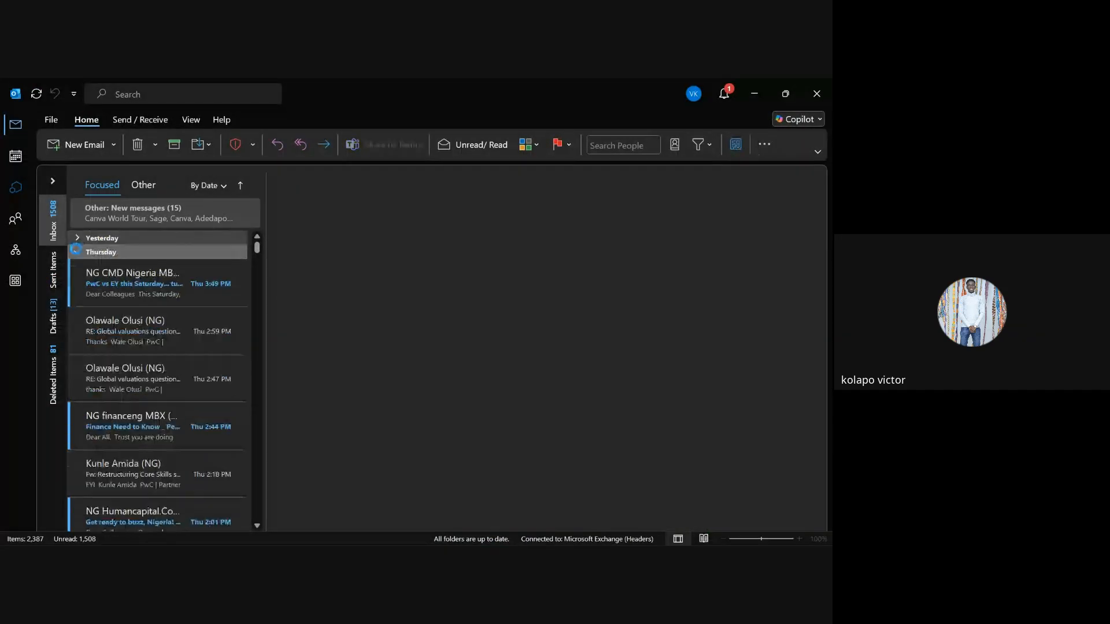
left_click(77, 252)
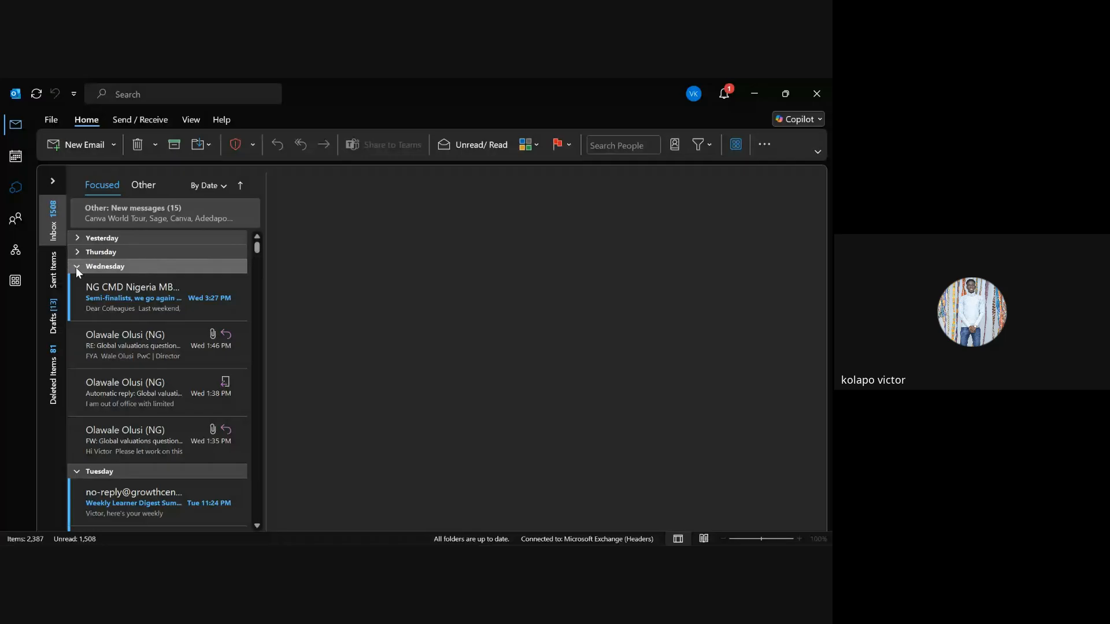
left_click(77, 266)
left_click(76, 281)
left_click(75, 293)
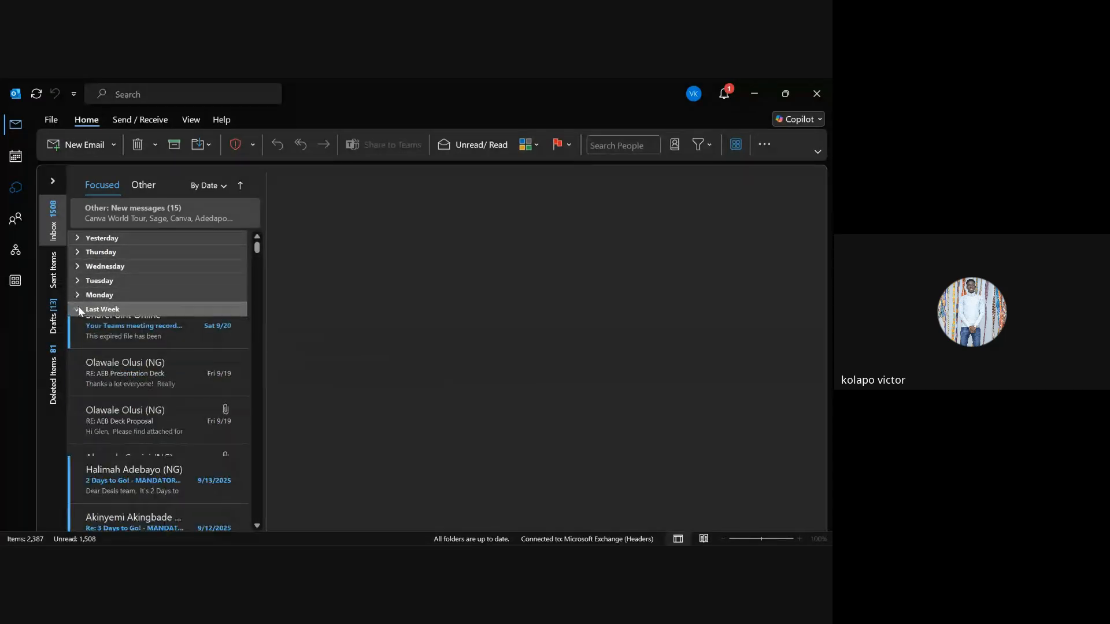
left_click(79, 308)
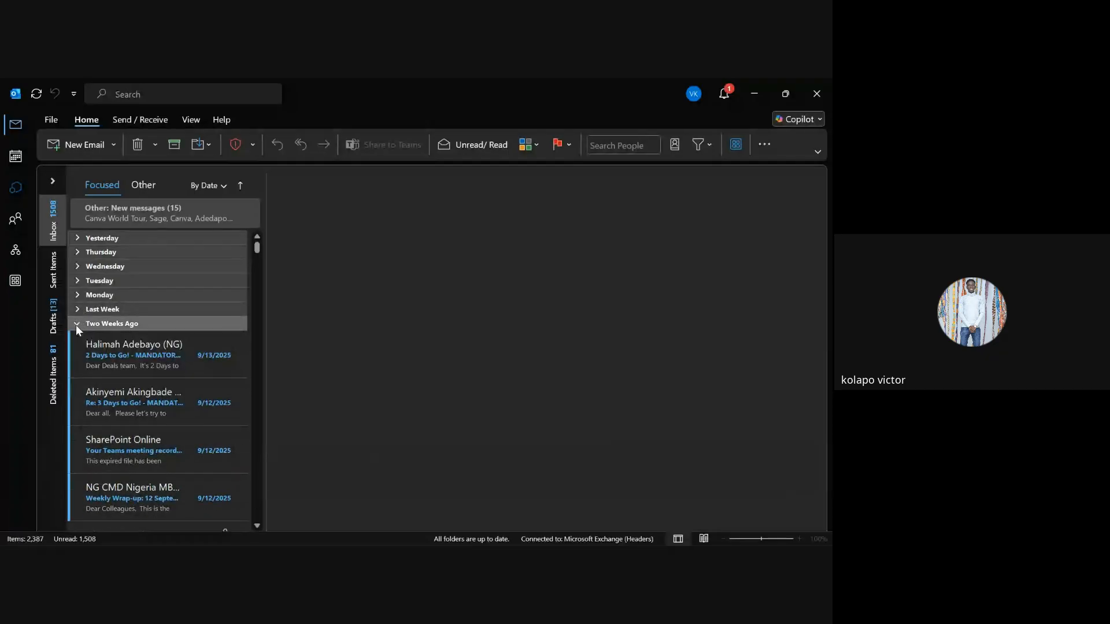
left_click(77, 323)
left_click(76, 338)
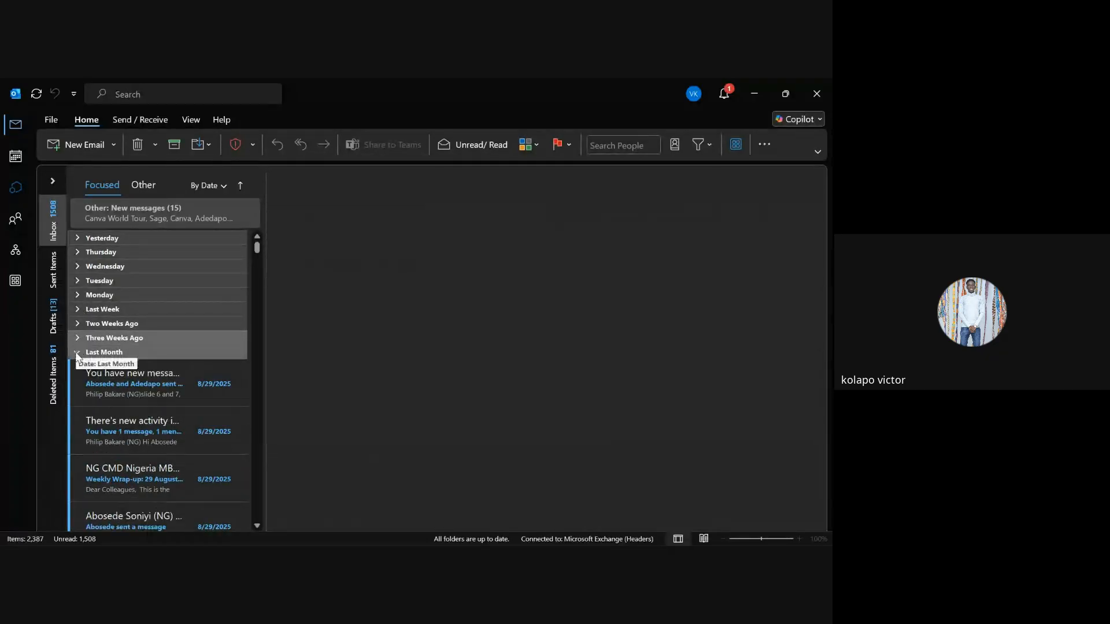
left_click(76, 352)
left_click(76, 367)
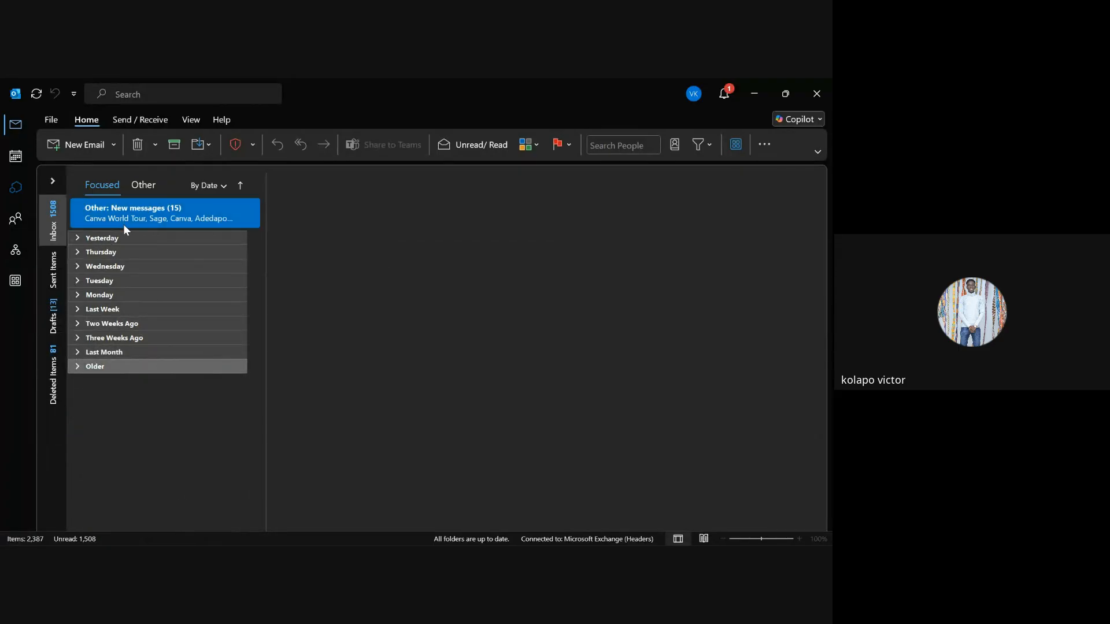
Step: Send and receive all Outlook folders to fetch new mail, and return to the Meet call
left_click(38, 94)
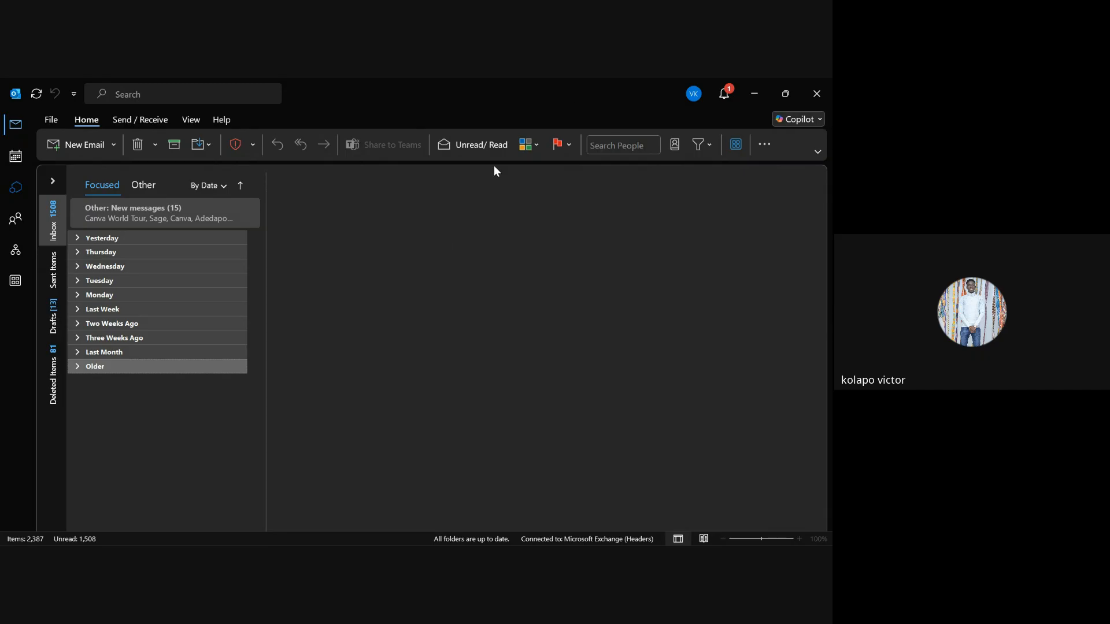
left_click(763, 96)
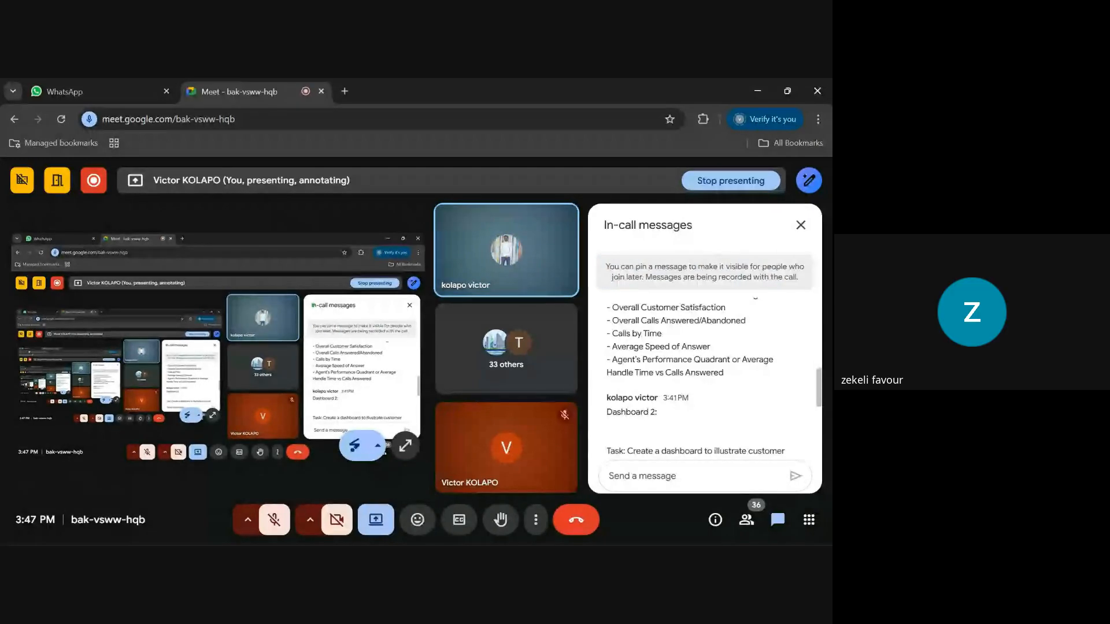
Step: Recheck WhatsApp Web's chat loading between looks at the current speaker's options in the Meet call
left_click(115, 95)
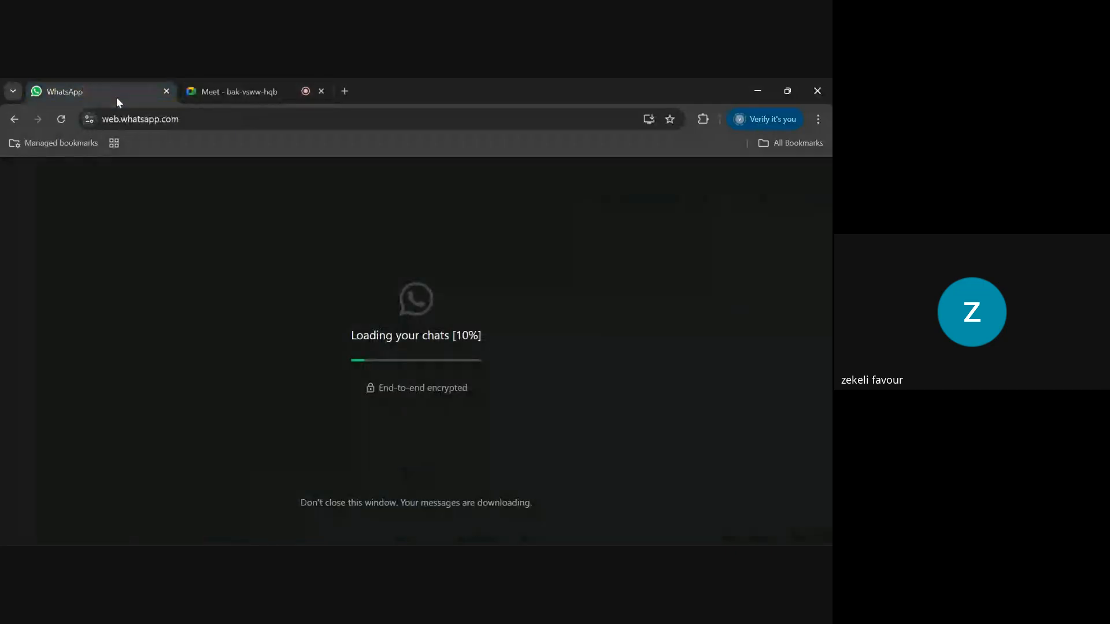
left_click(242, 92)
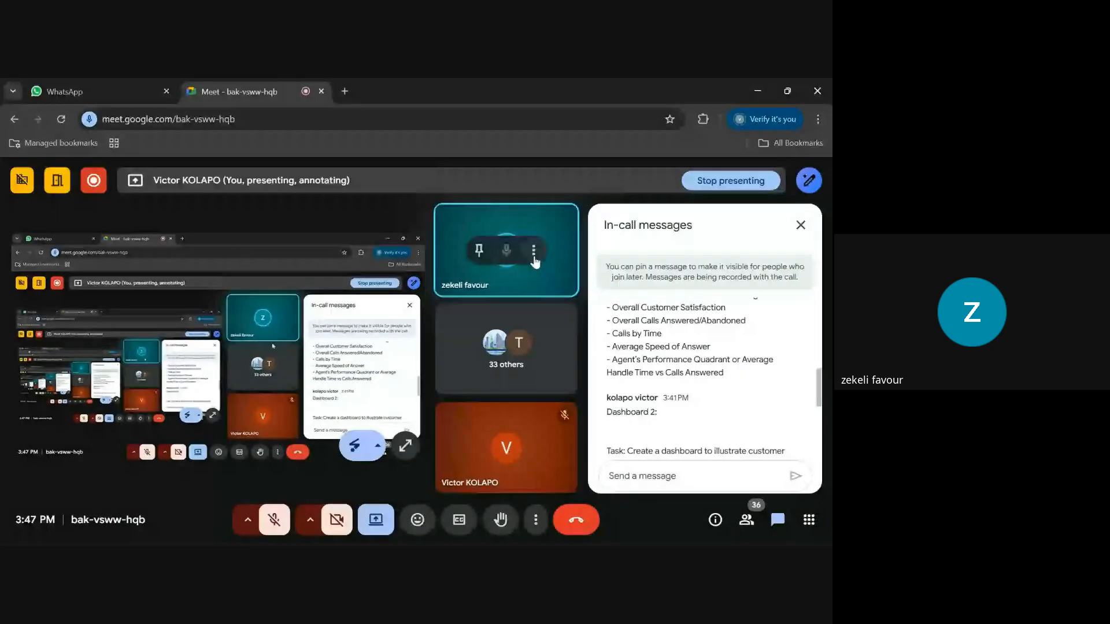
left_click(534, 255)
key("Escape")
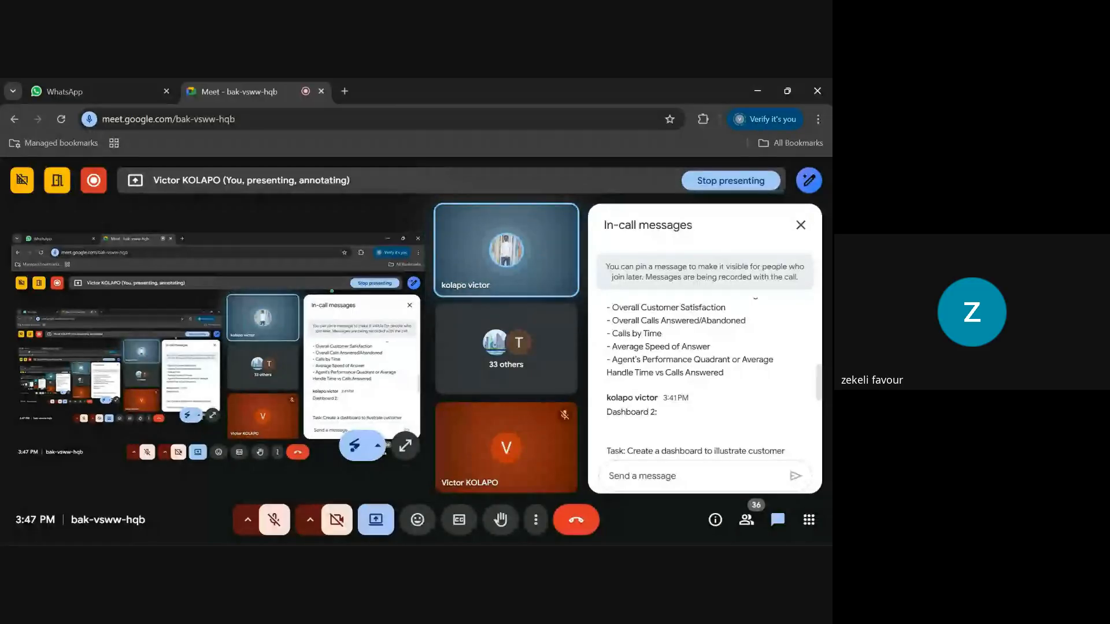
left_click(86, 86)
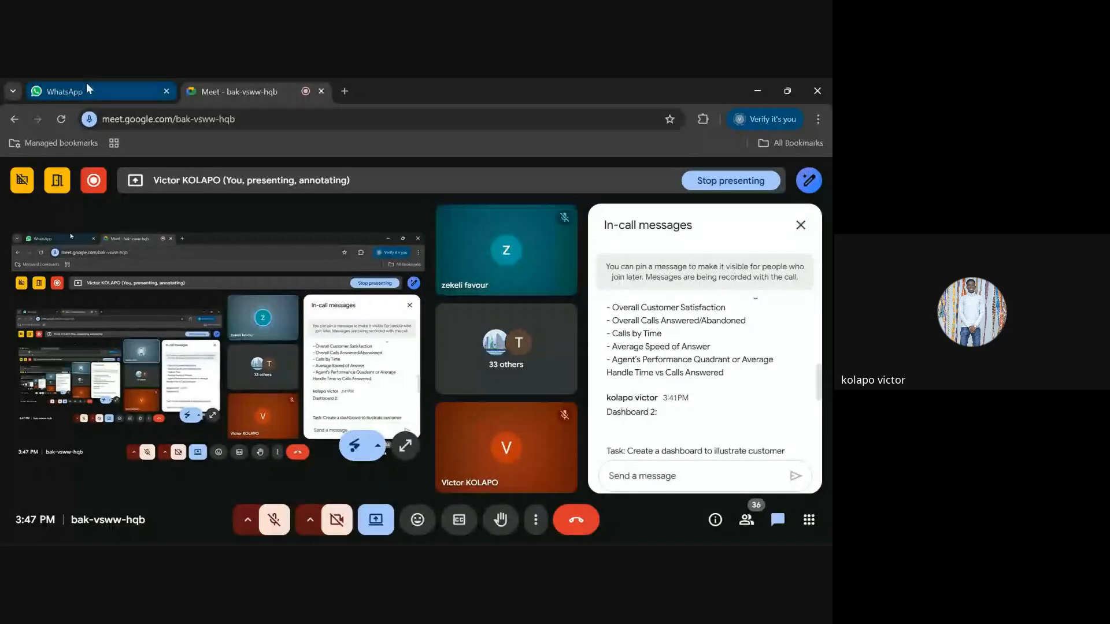
left_click(238, 90)
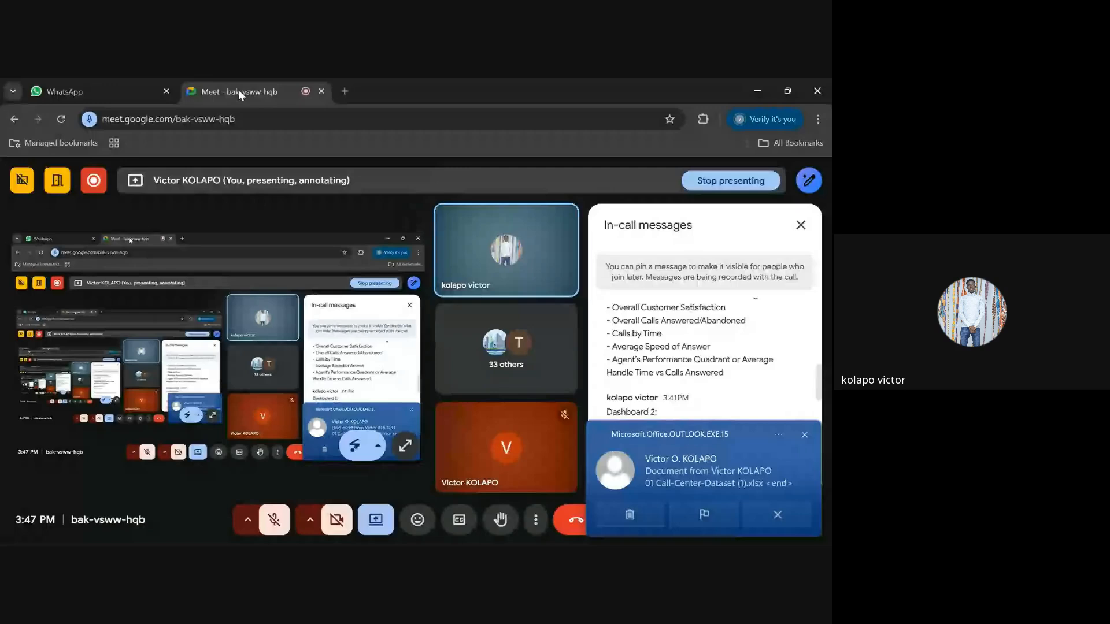
Step: Open the newly received document e-mail and its attachment 01 Call-Center-Dataset (1).xlsx in Excel
left_click(682, 484)
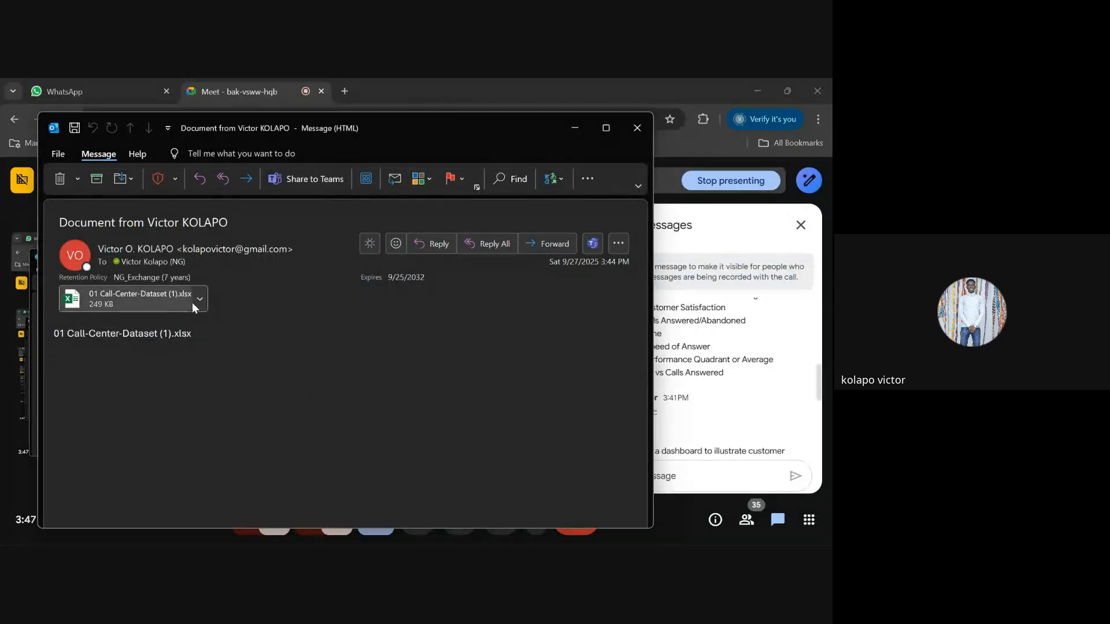
left_click(198, 301)
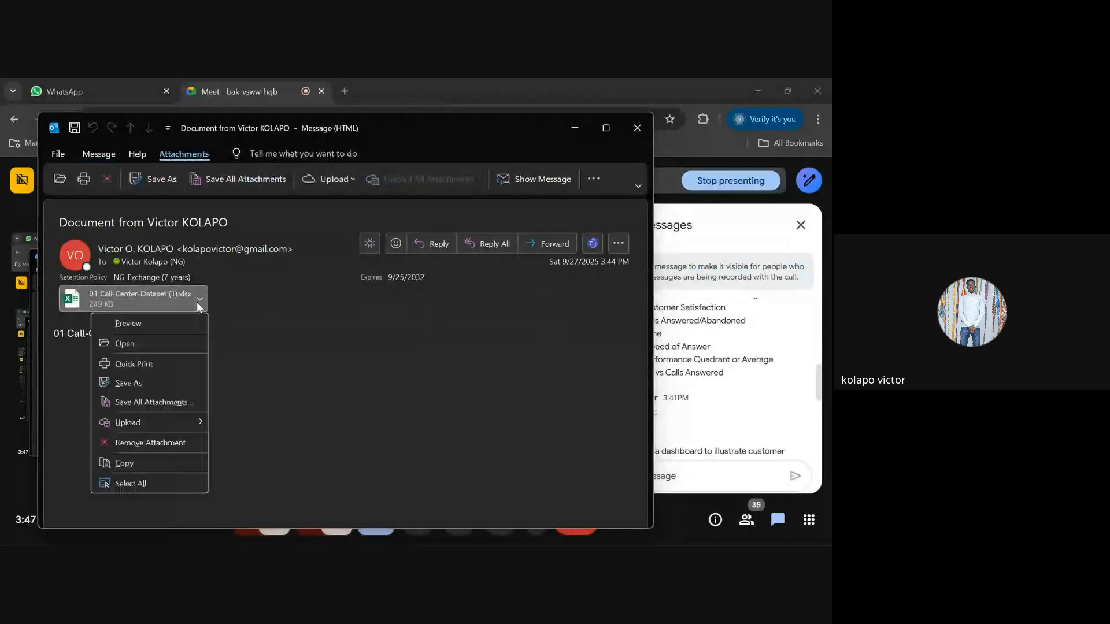
left_click(165, 343)
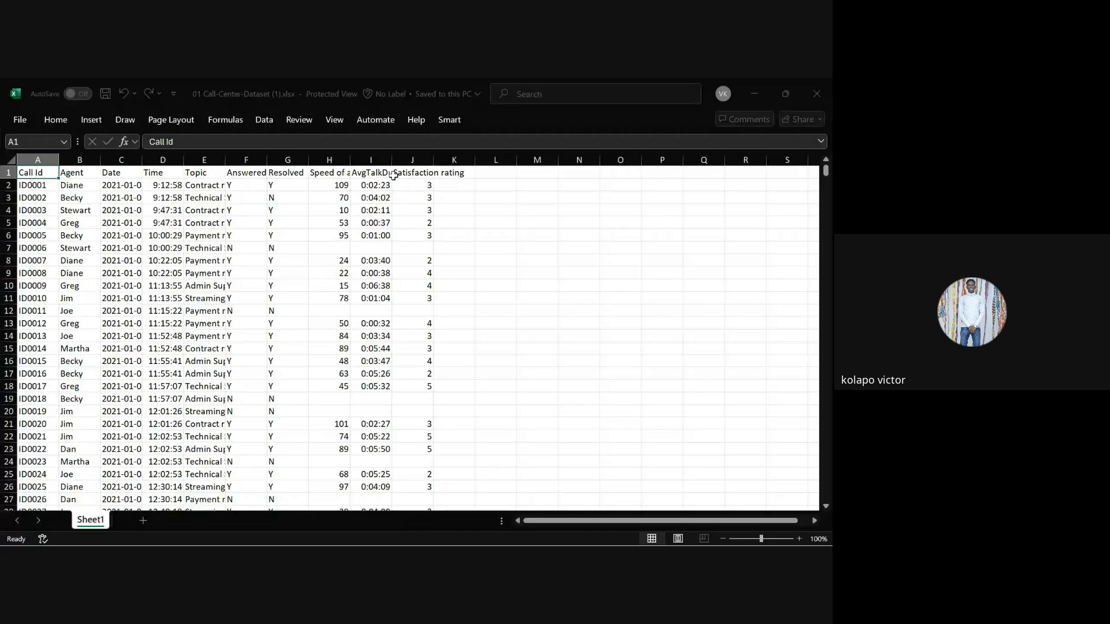
Step: Autofit the width of all columns in Sheet1 of the call centre dataset
left_click(127, 273)
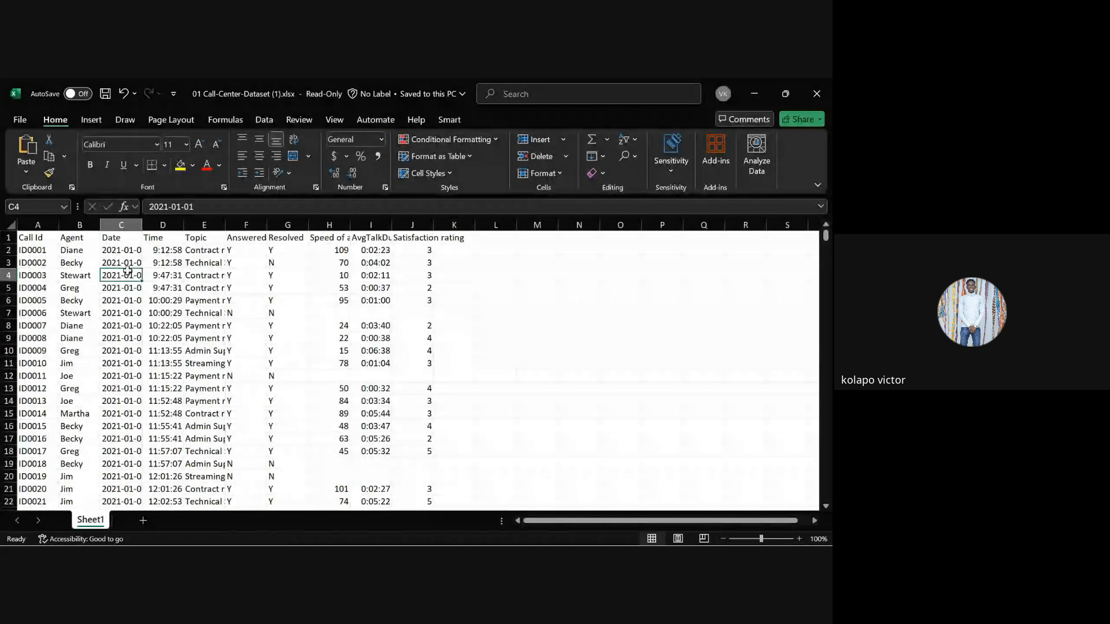
left_click(11, 230)
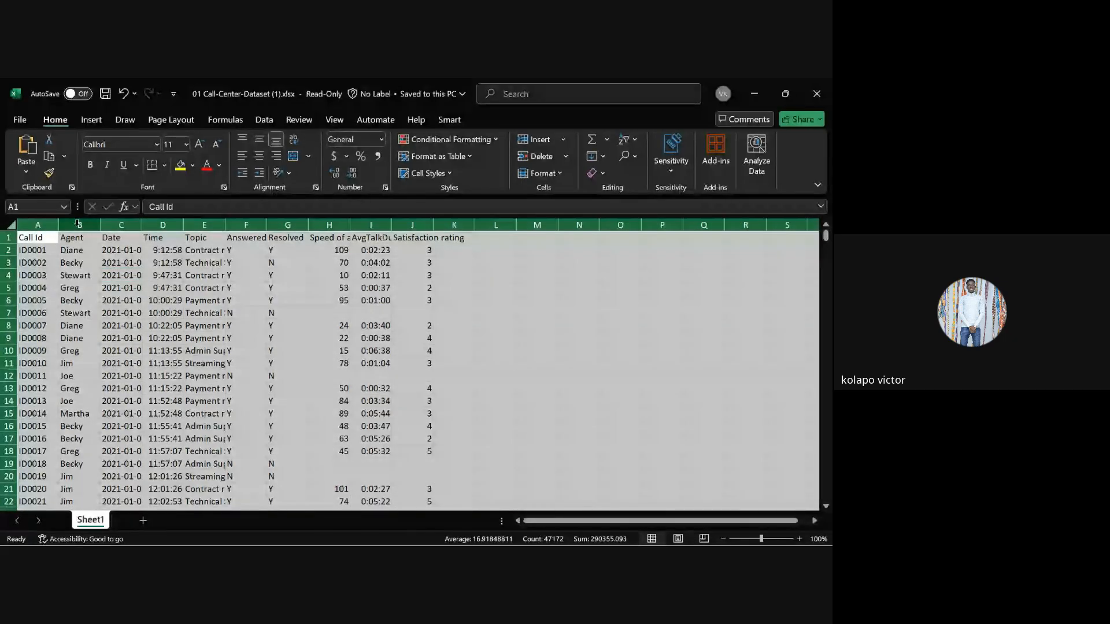
double_click(100, 225)
left_click(162, 250)
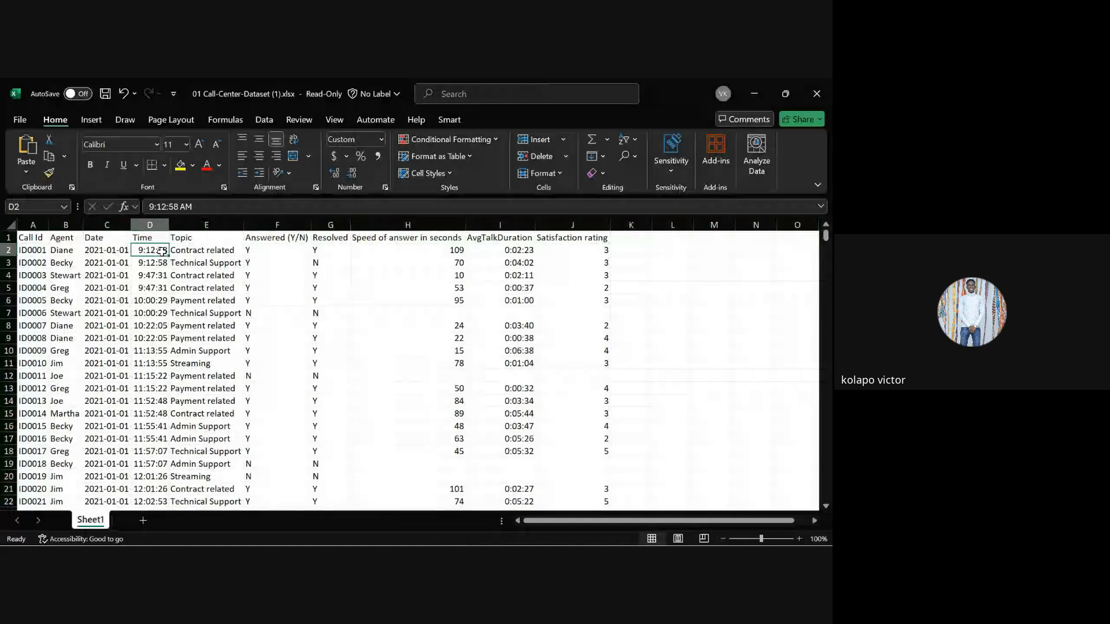
Step: Review the dataset's columns one by one from Call Id to Satisfaction rating, and look through the rows below
left_click(30, 240)
left_click(31, 223)
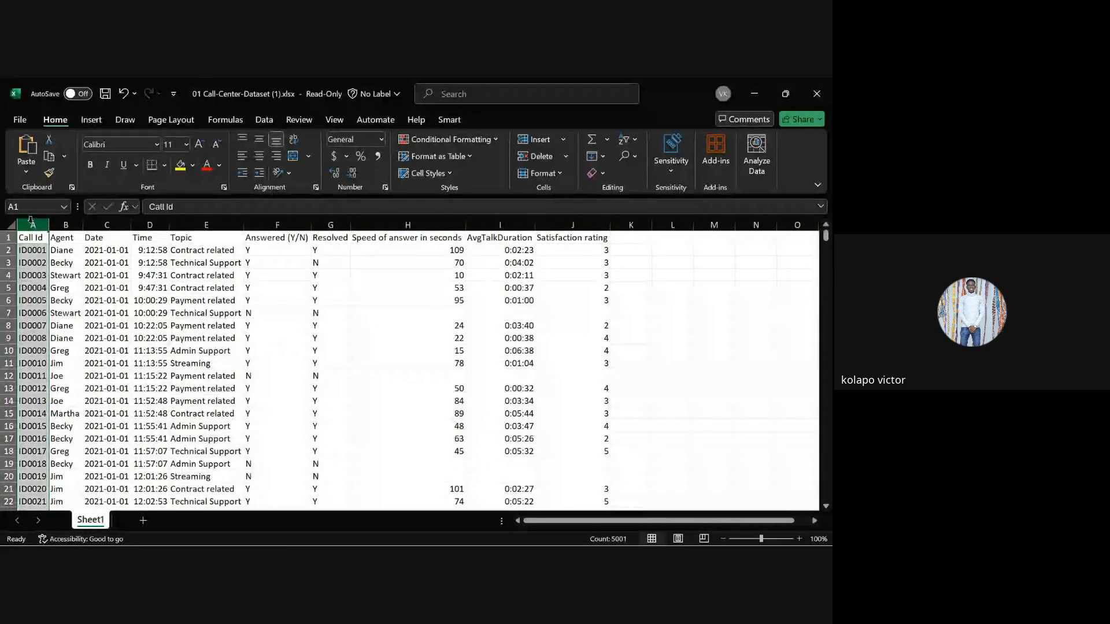
left_click(56, 225)
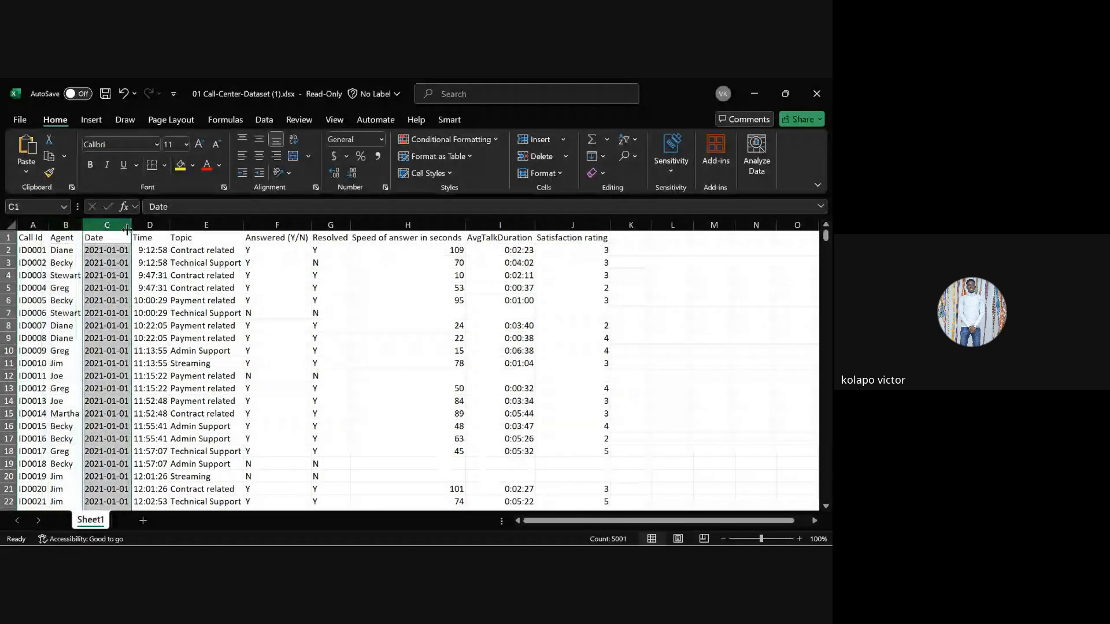
left_click(151, 224)
left_click(200, 225)
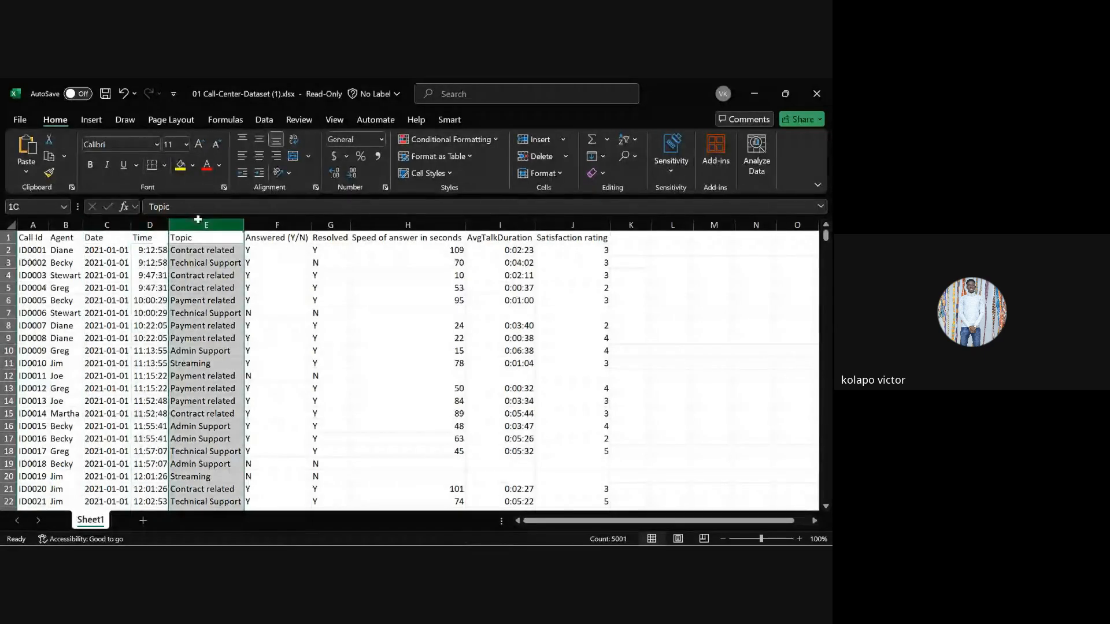
left_click(280, 225)
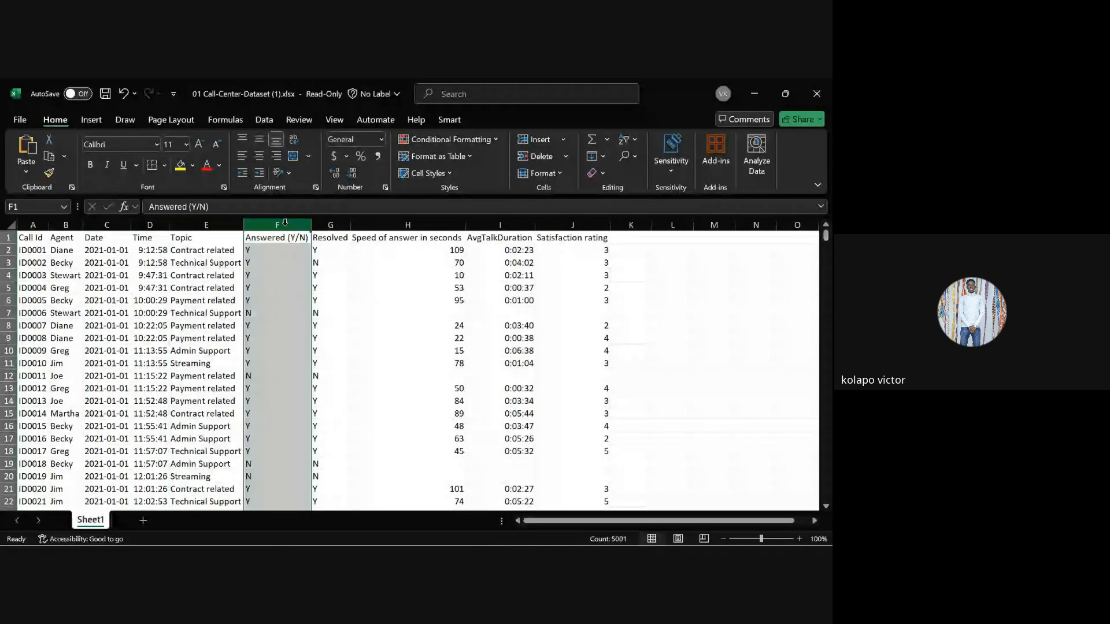
left_click(340, 223)
left_click(400, 225)
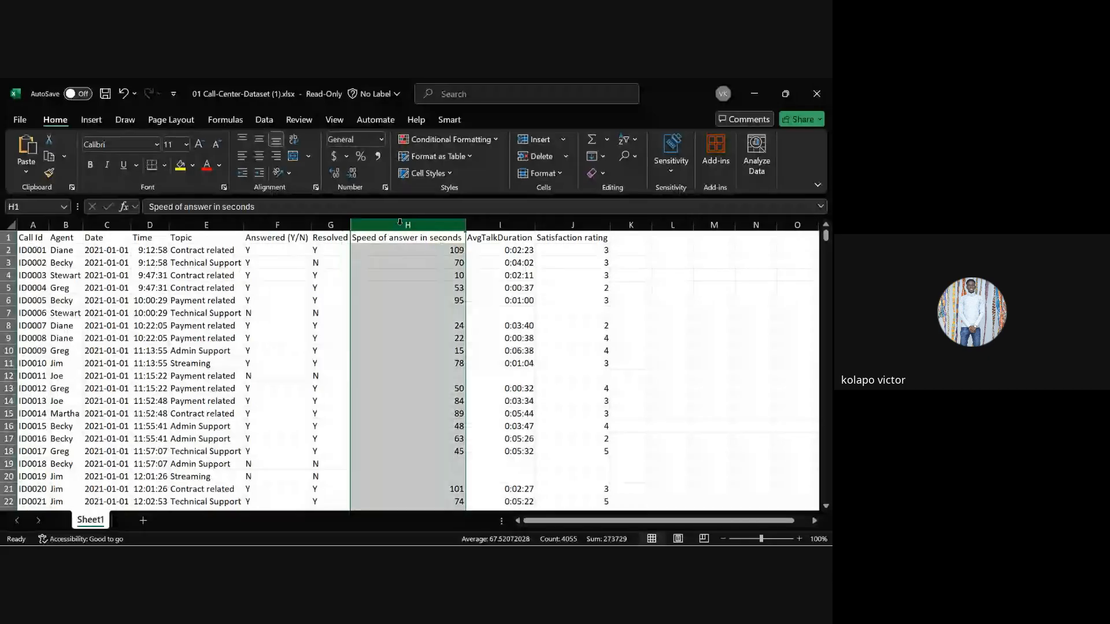
left_click(484, 223)
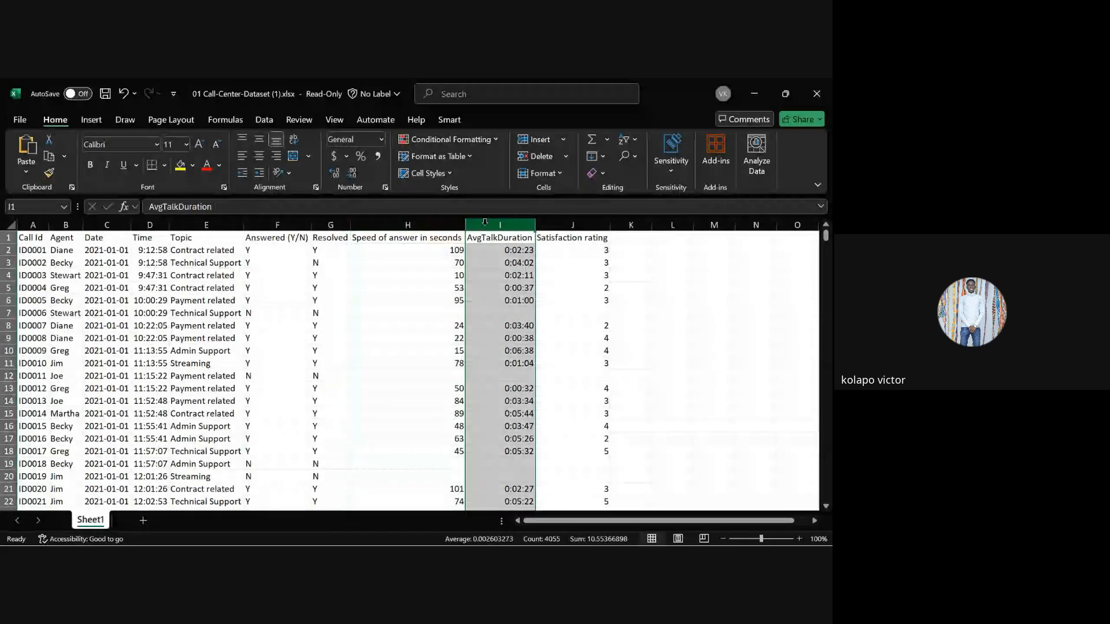
left_click(570, 224)
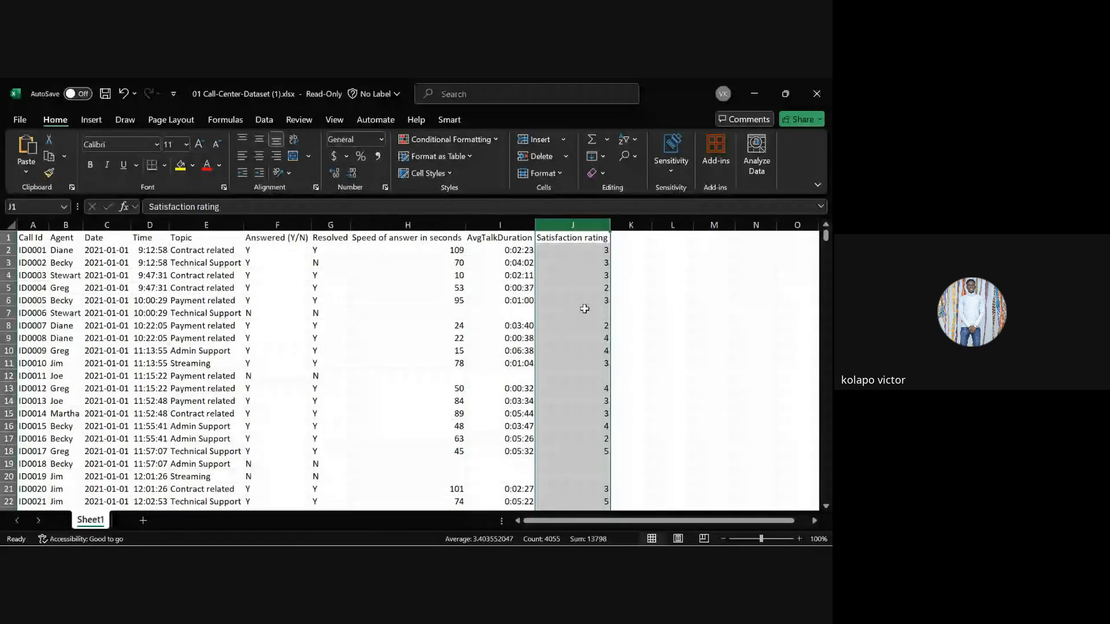
scroll(584, 308, "down", 9)
scroll(578, 311, "right", 1)
scroll(578, 310, "down", 20)
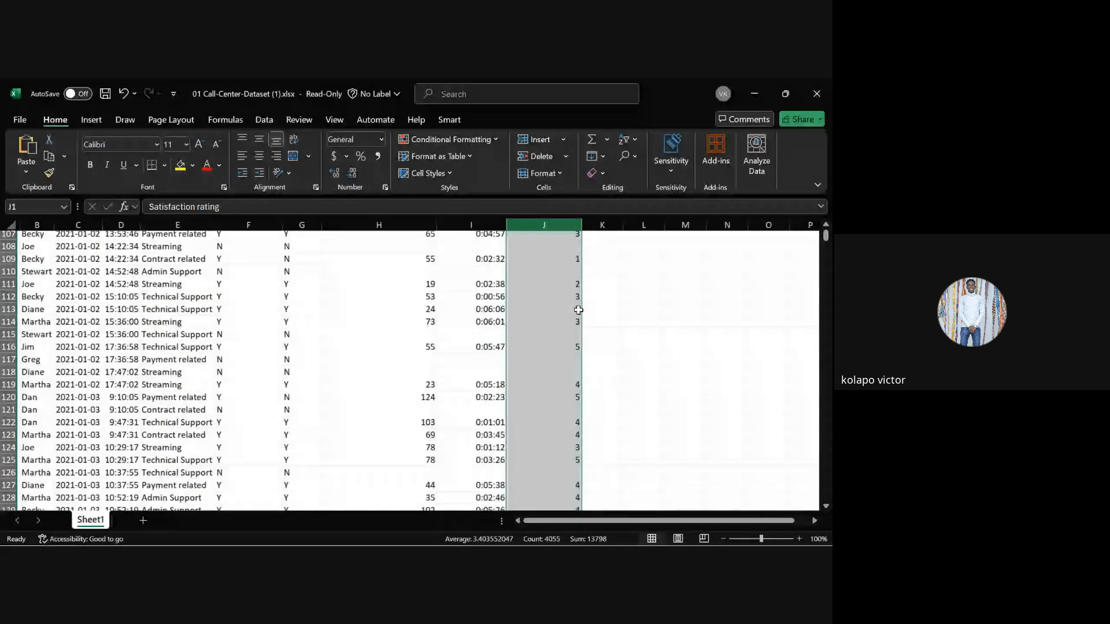
scroll(579, 311, "up", 20)
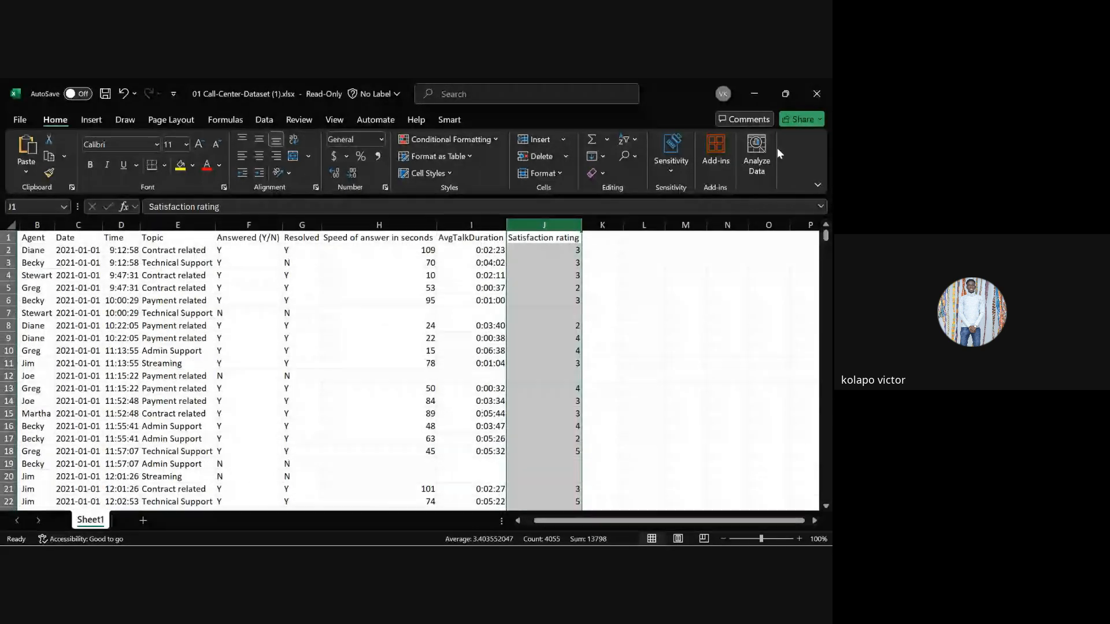
Step: Minimise the call centre workbook and switch to the Outlook message that holds the dataset attachment
left_click(750, 84)
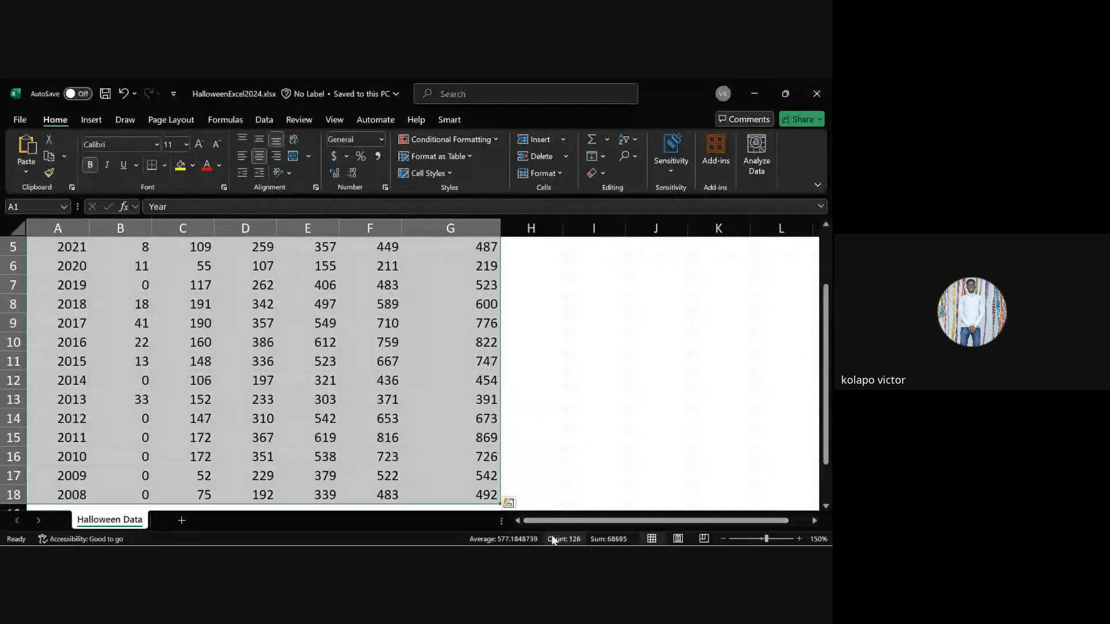
mouse_move(380, 536)
left_click(327, 536)
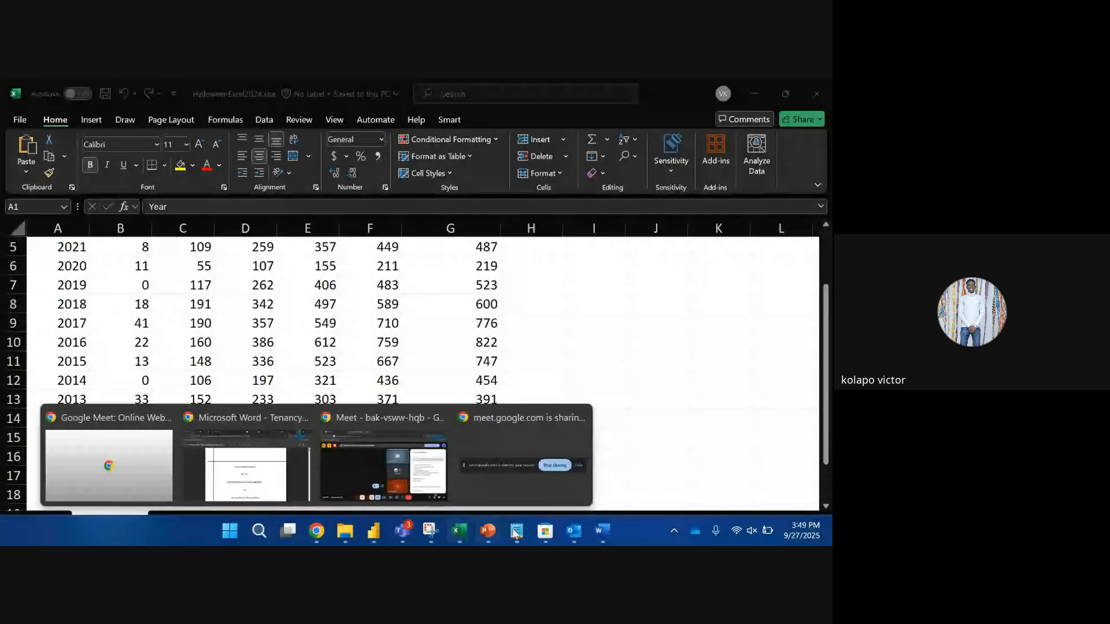
left_click(584, 533)
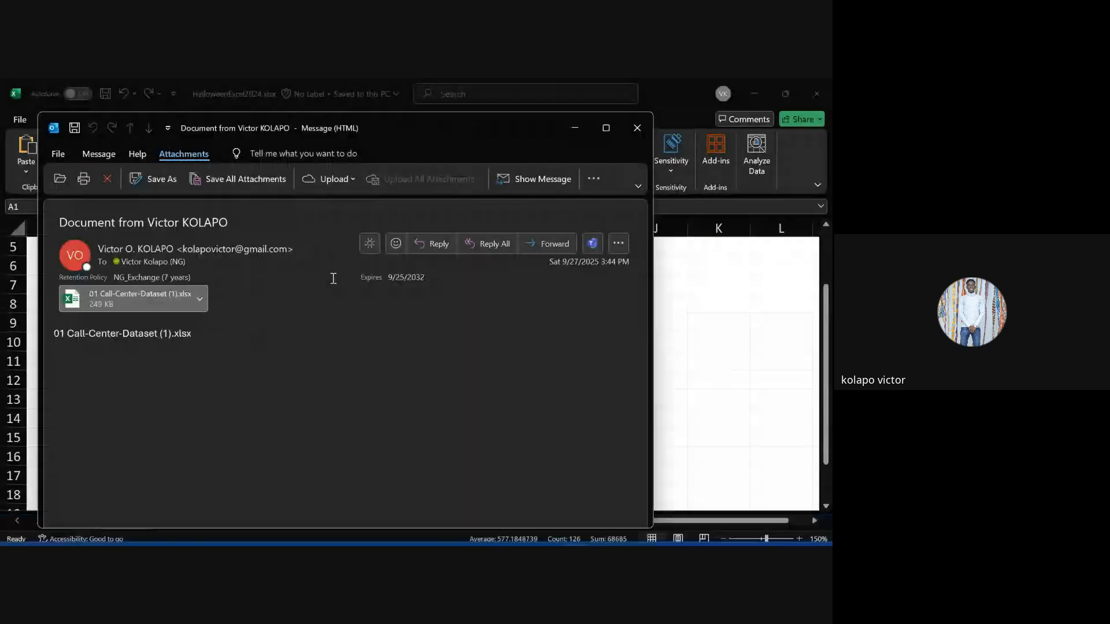
Step: Save the e-mail attachment to the Downloads folder as 01 Call-Center-Dataset.xlsx
left_click(196, 299)
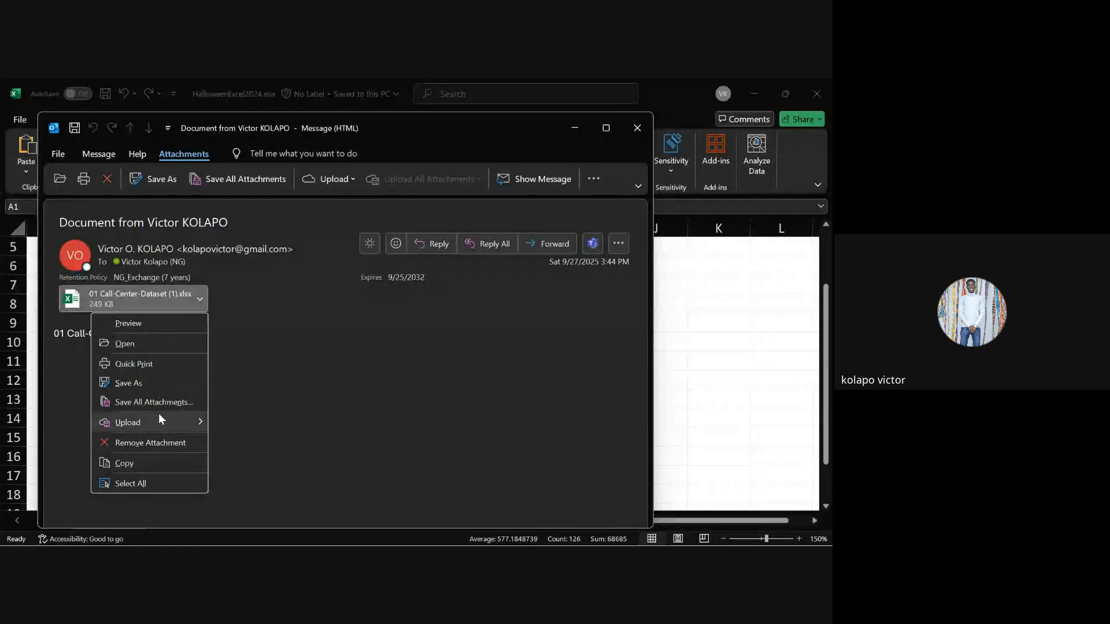
left_click(164, 379)
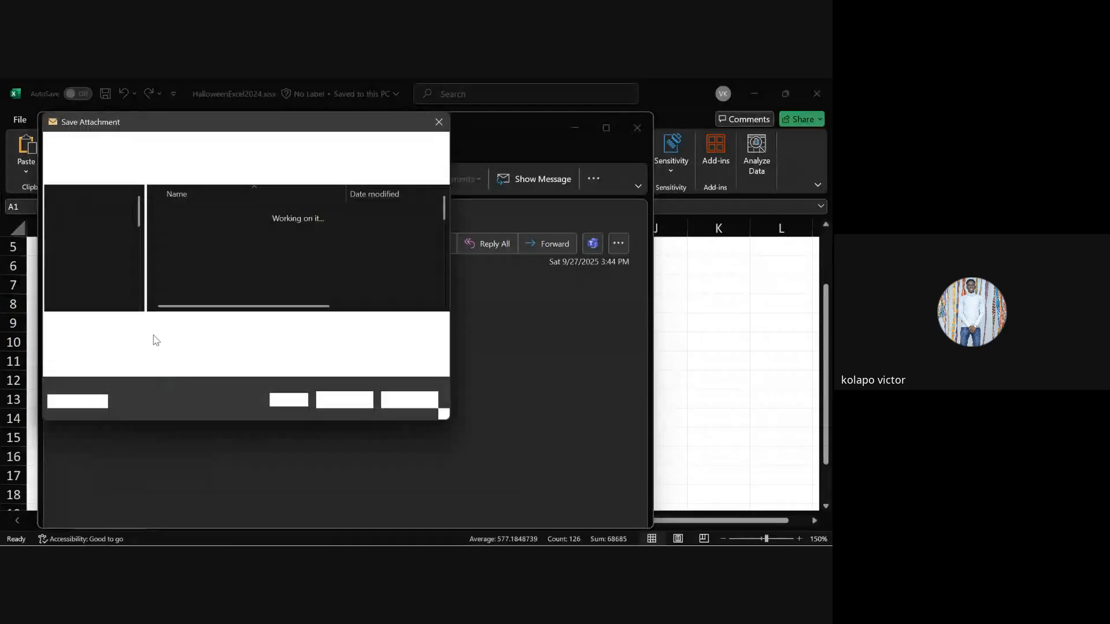
left_click(118, 304)
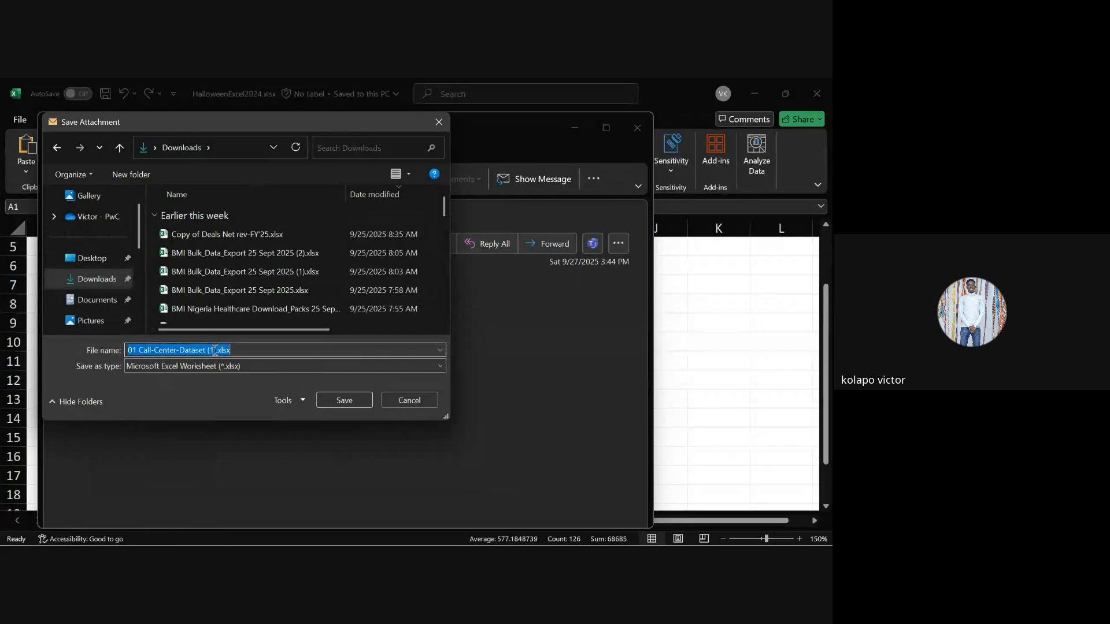
left_click(214, 350)
key("BackSpace")
key("BackSpace")
key("BackSpace")
key("BackSpace")
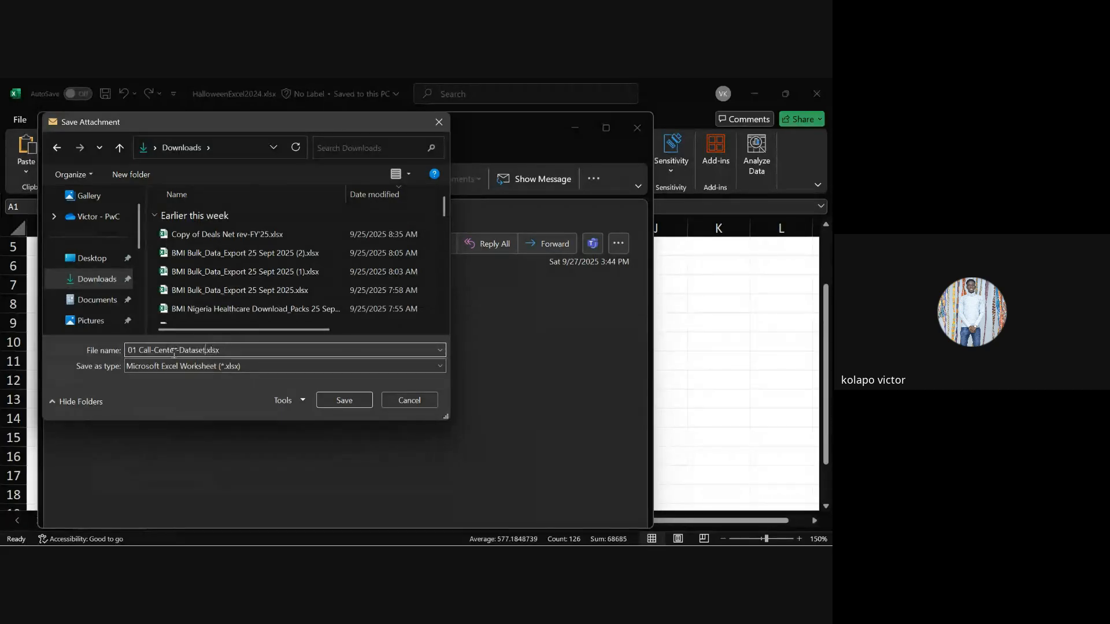
left_click(342, 400)
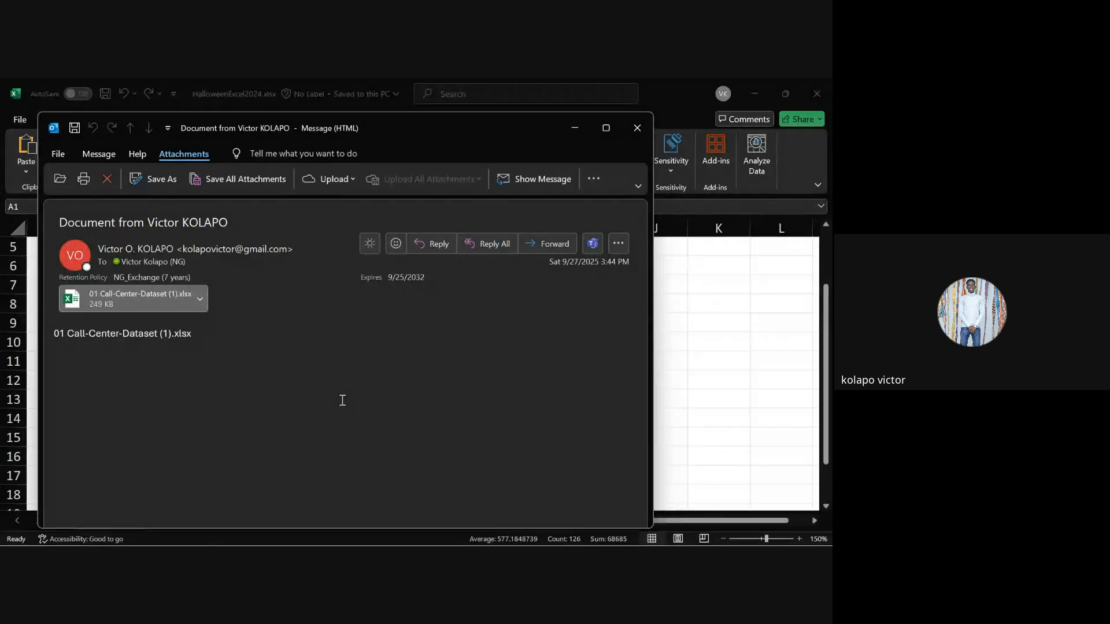
Step: Minimise the message, switch to the untitled Power BI Desktop window and connect to the Excel workbook 01 Call-Center-Dataset.xlsx in Downloads
left_click(575, 126)
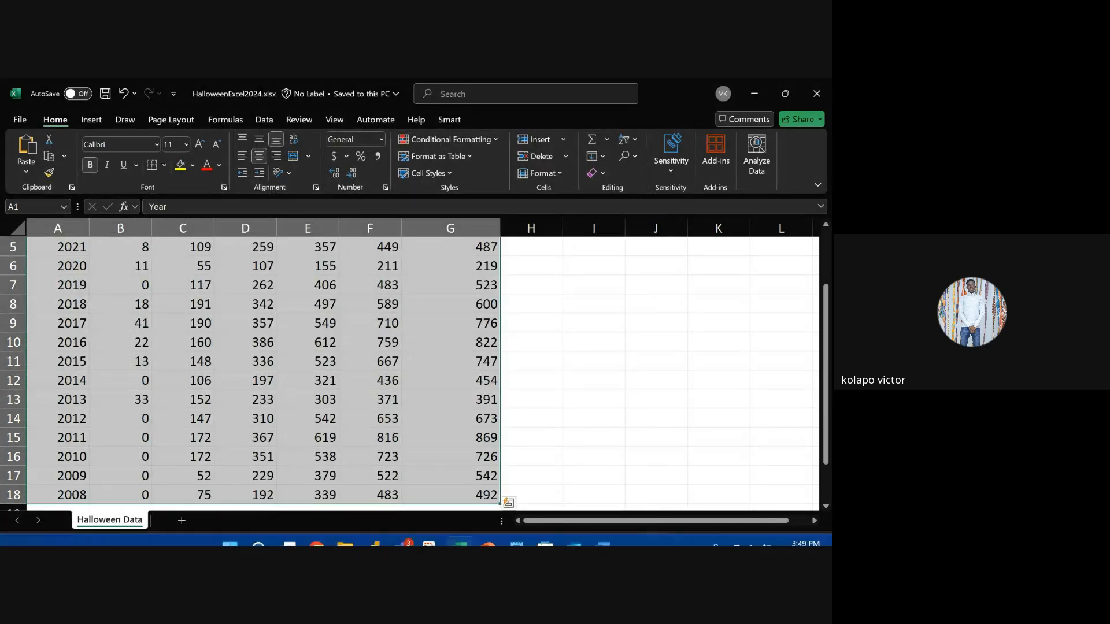
mouse_move(444, 542)
left_click(373, 531)
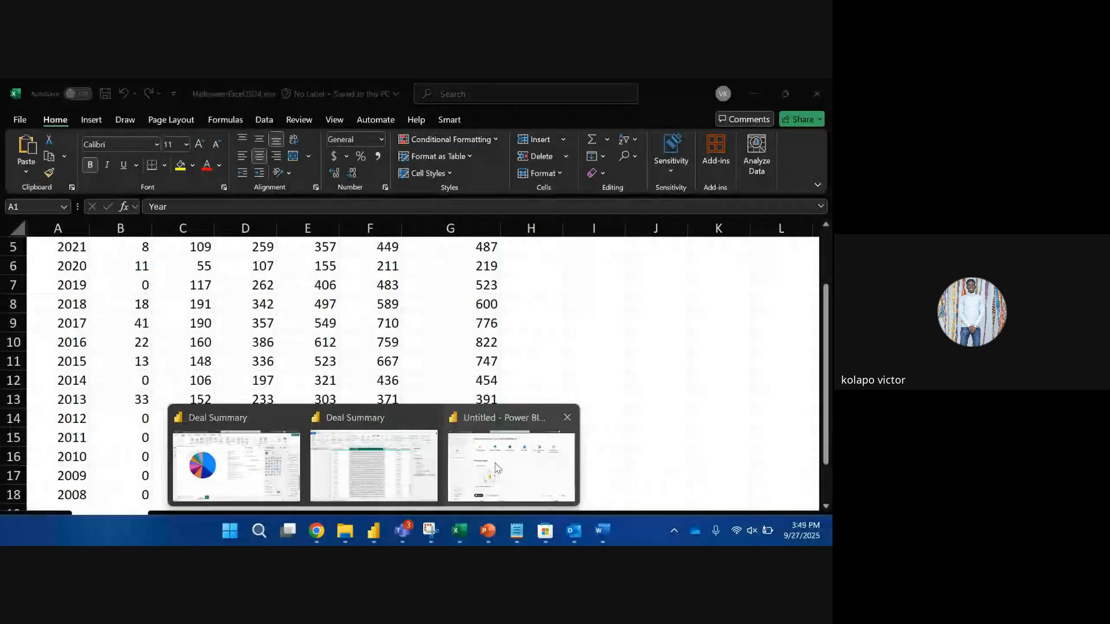
left_click(496, 469)
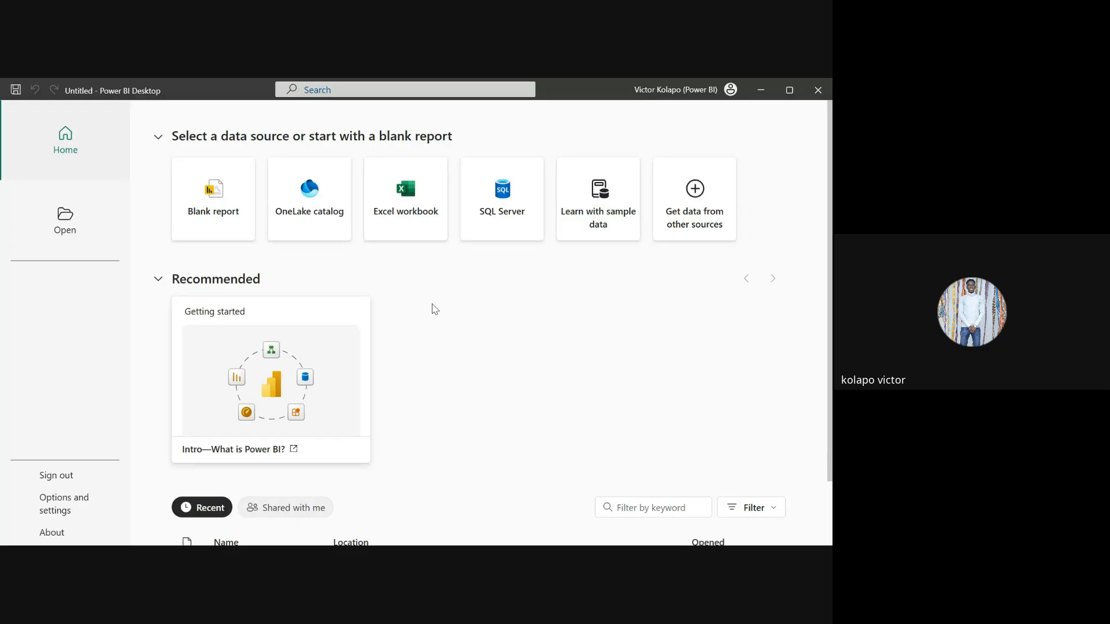
left_click(406, 196)
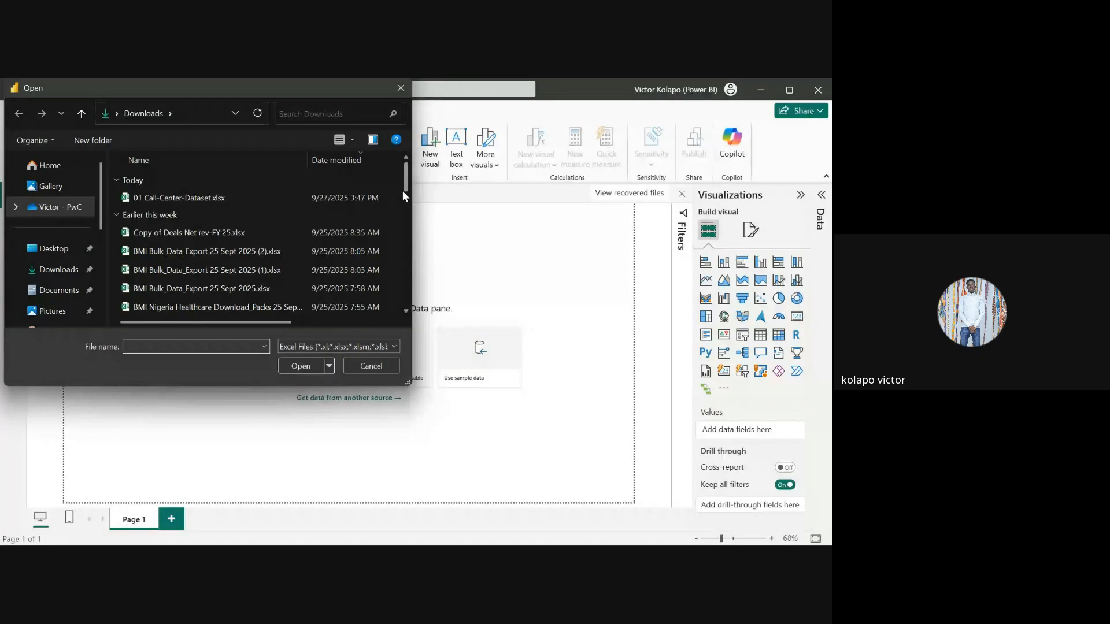
left_click(201, 192)
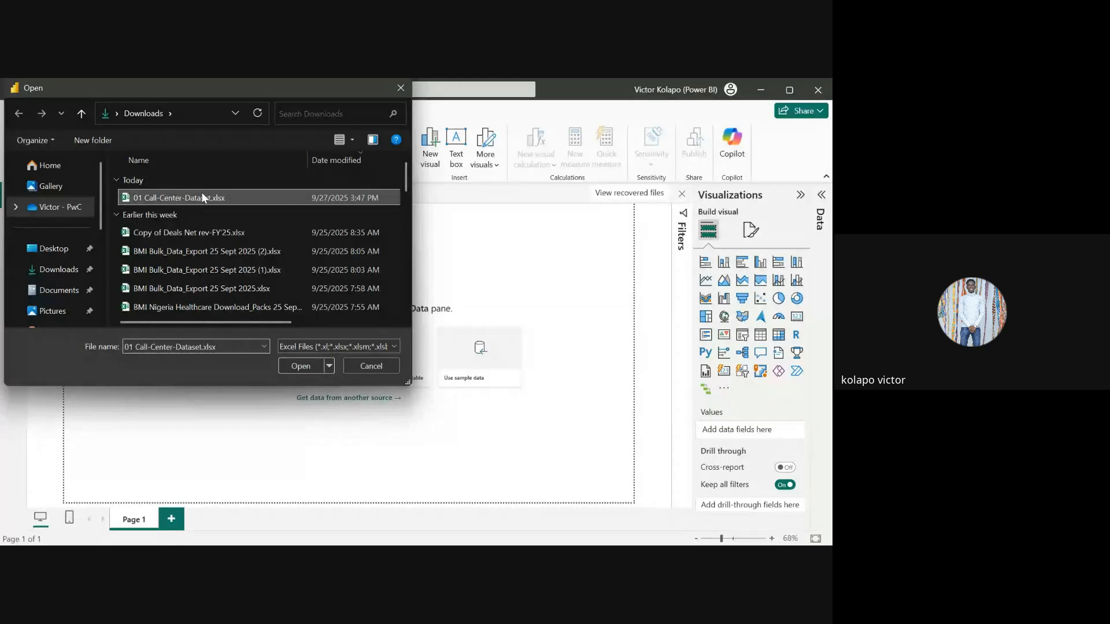
left_click(300, 366)
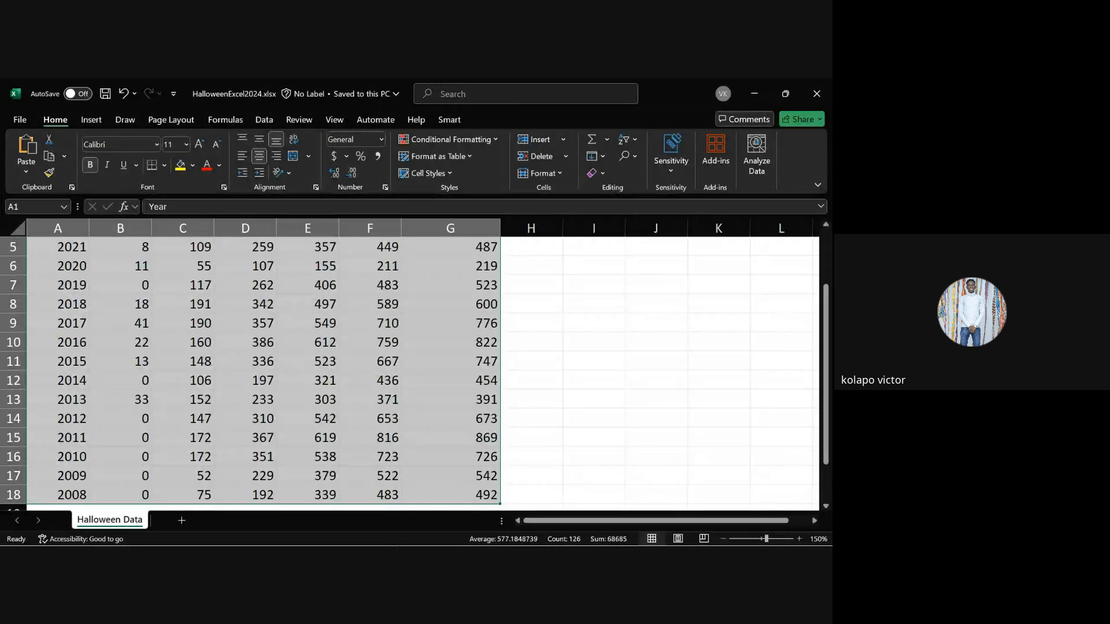
Step: Return to Power BI Desktop's Navigator, preview and select Sheet1, and open it for transformation in a maximised Power Query Editor
mouse_move(368, 532)
left_click(473, 478)
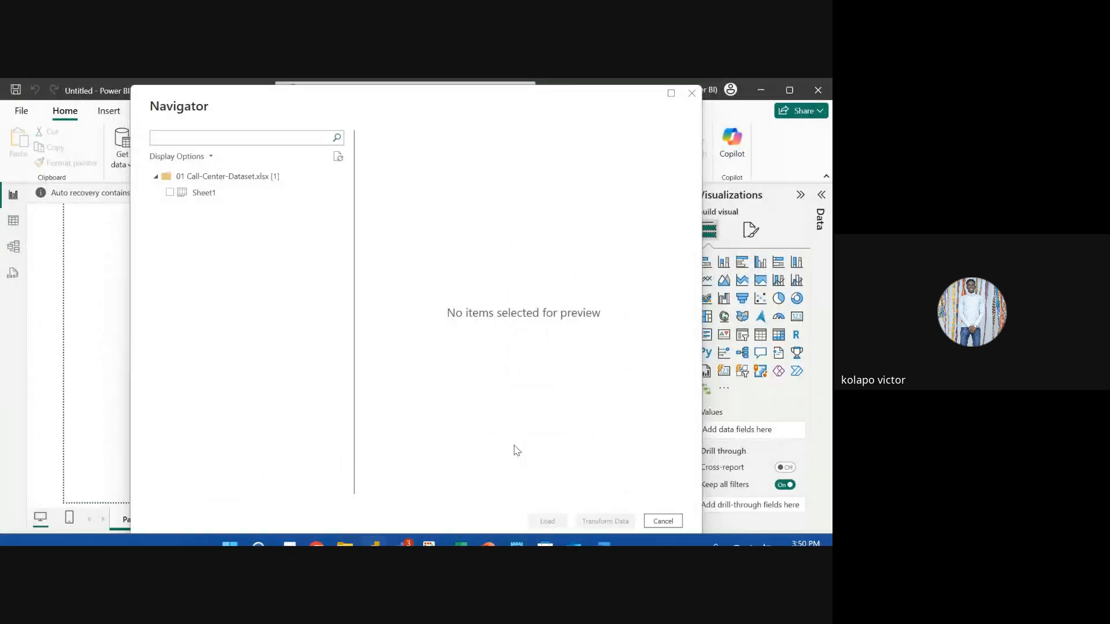
left_click(199, 193)
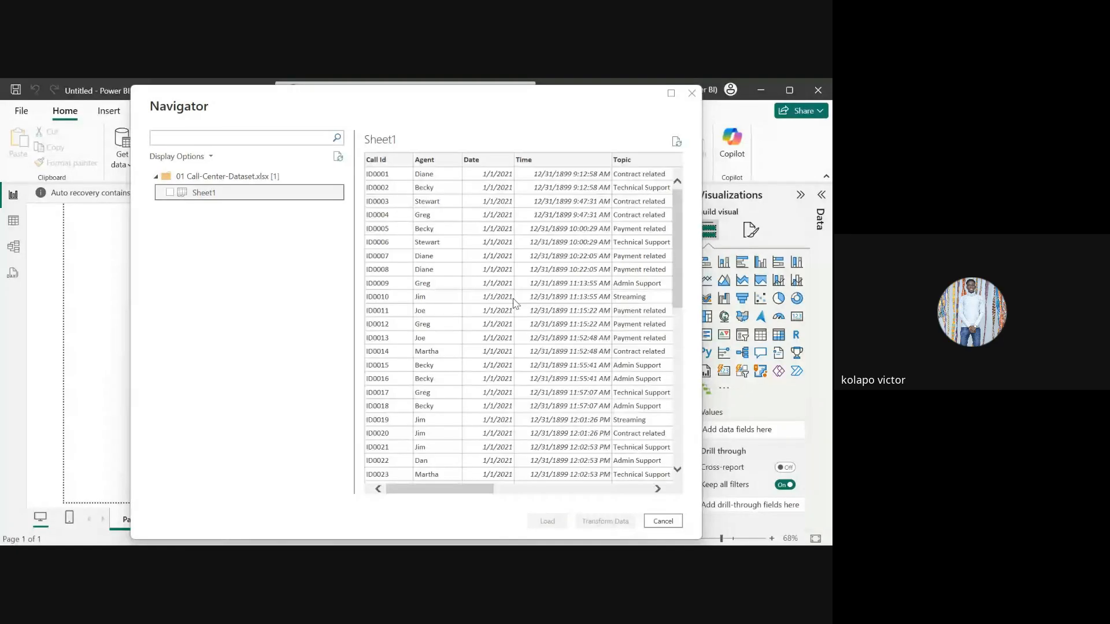
scroll(576, 307, "right", 10)
scroll(576, 307, "left", 10)
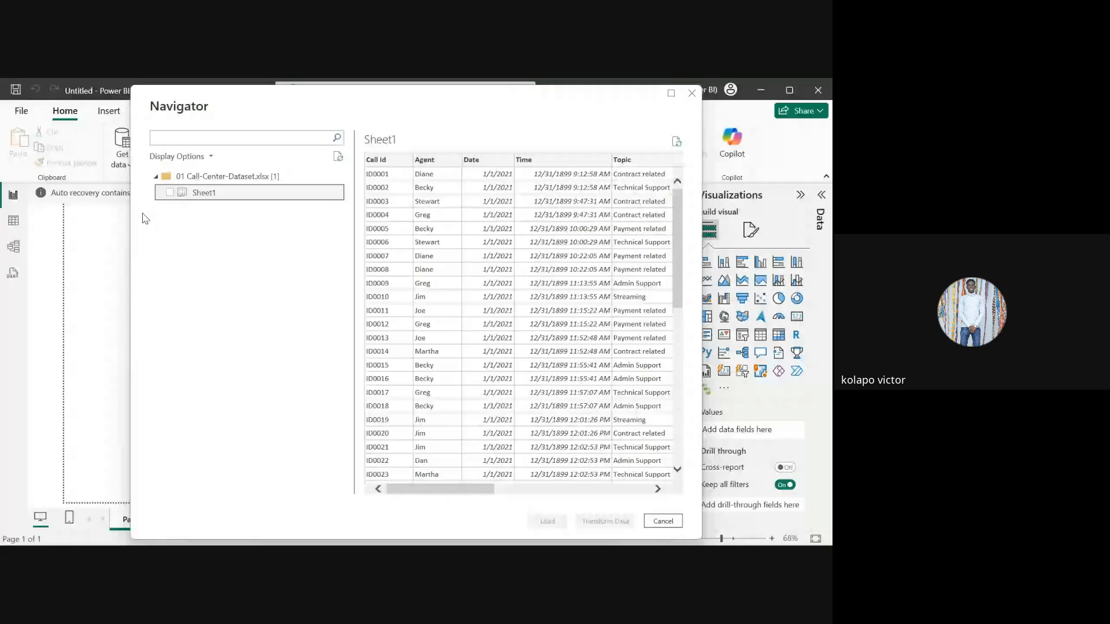
left_click(169, 193)
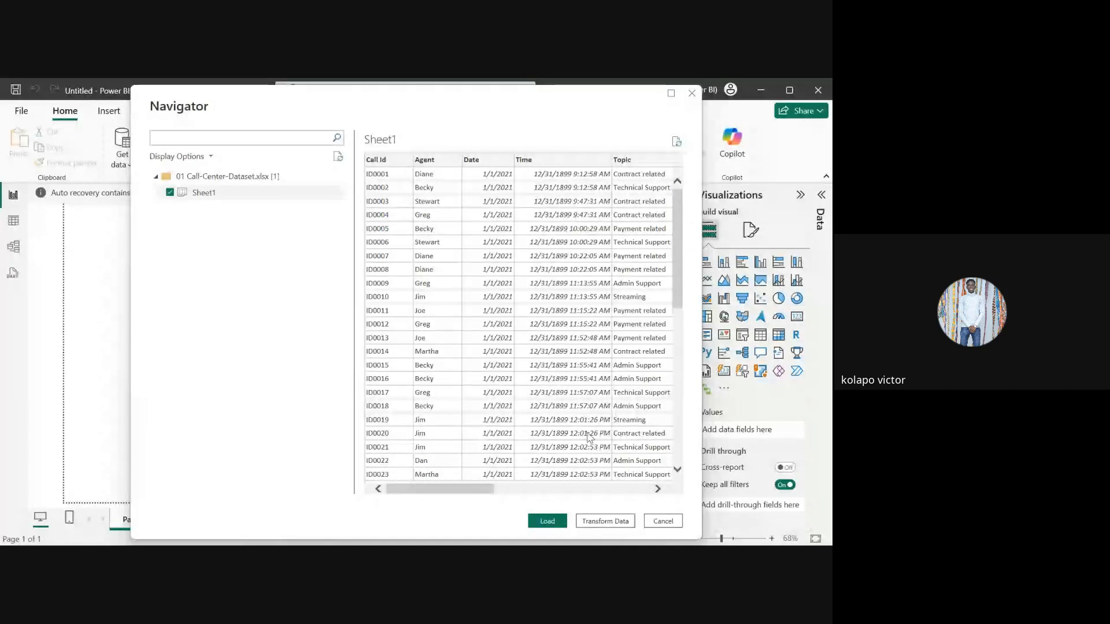
left_click(607, 521)
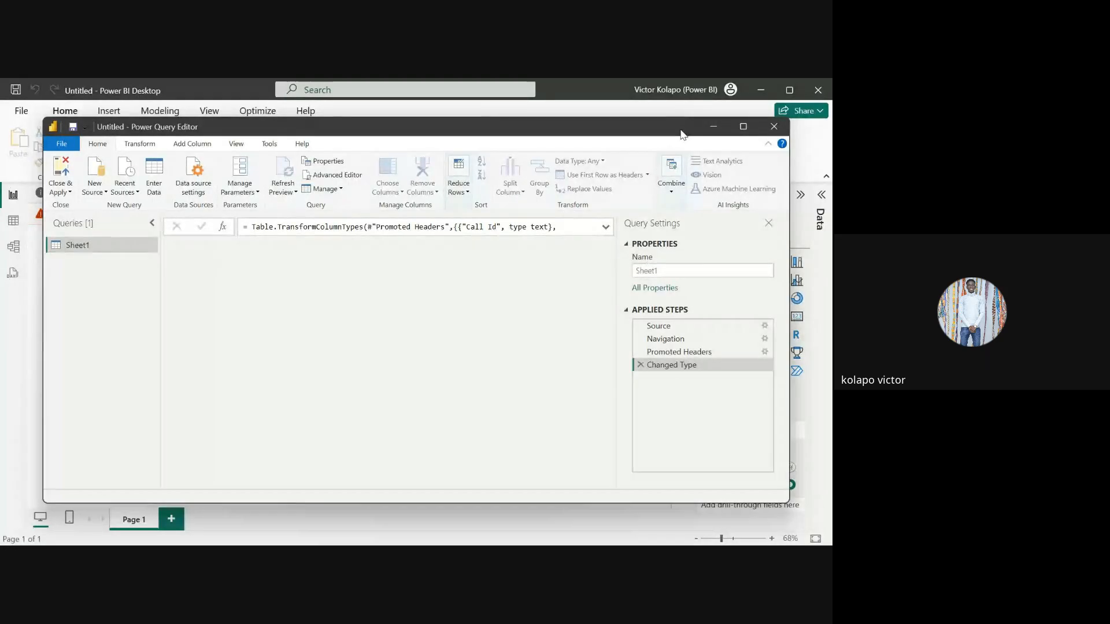
double_click(682, 131)
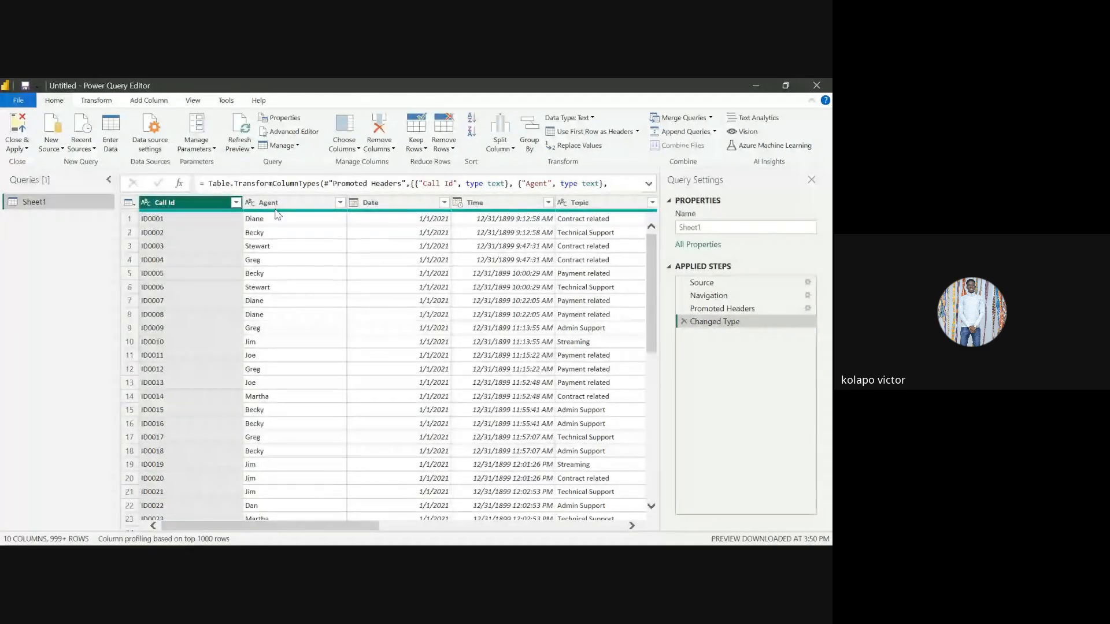
Step: Examine the Sheet1 query's columns and their data types from Call Id through Satisfaction rating
scroll(277, 214, "right", 10)
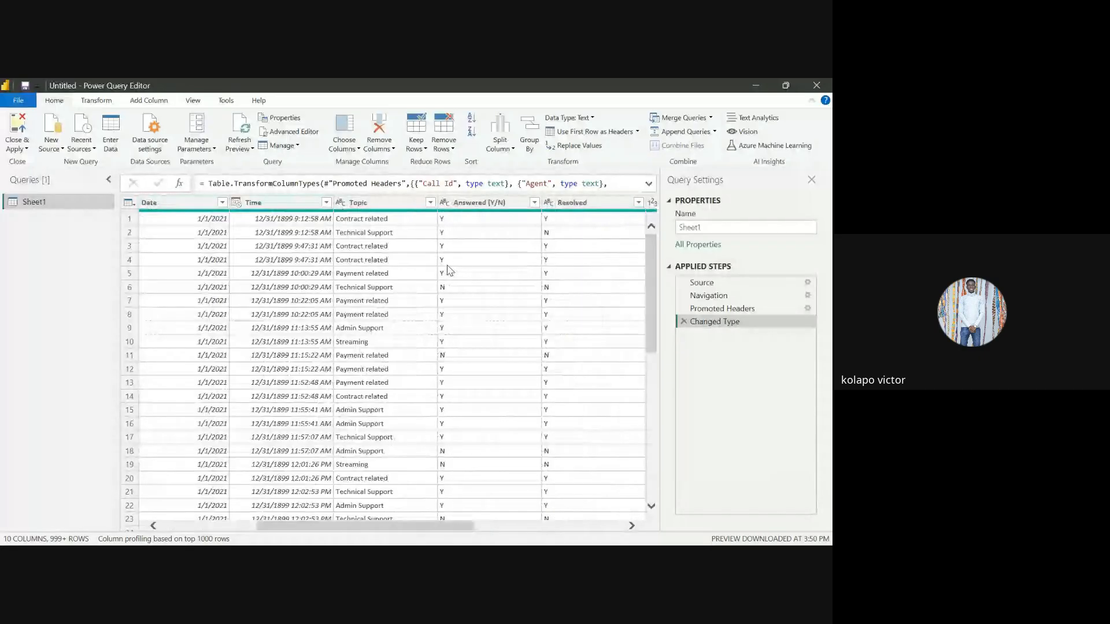
scroll(450, 270, "right", 5)
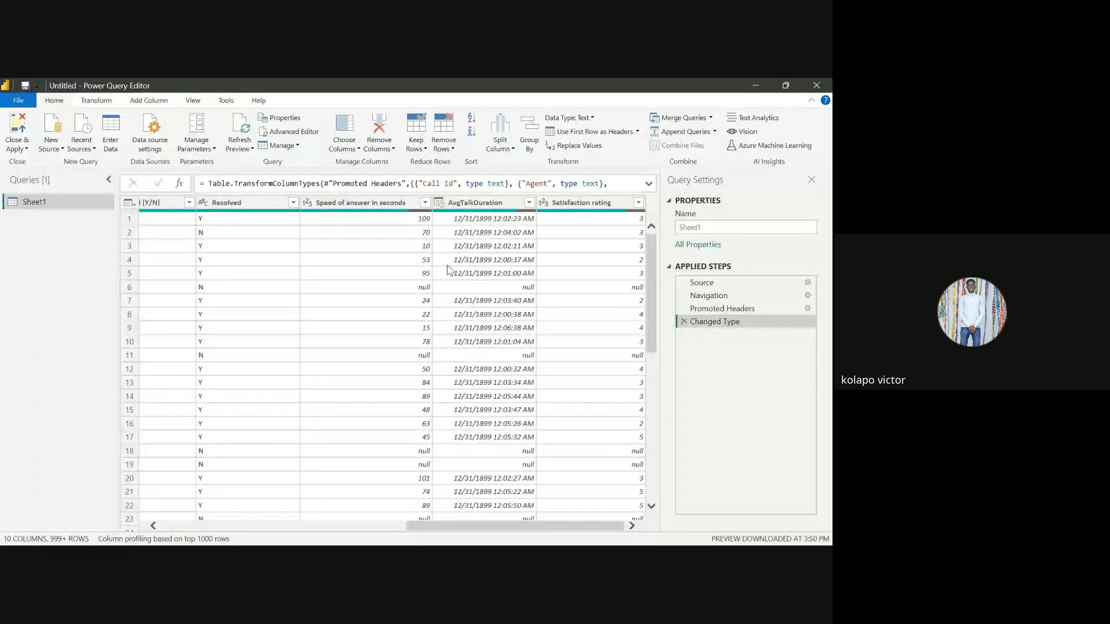
scroll(521, 250, "left", 5)
scroll(520, 253, "right", 5)
scroll(451, 302, "left", 10)
scroll(450, 302, "right", 2)
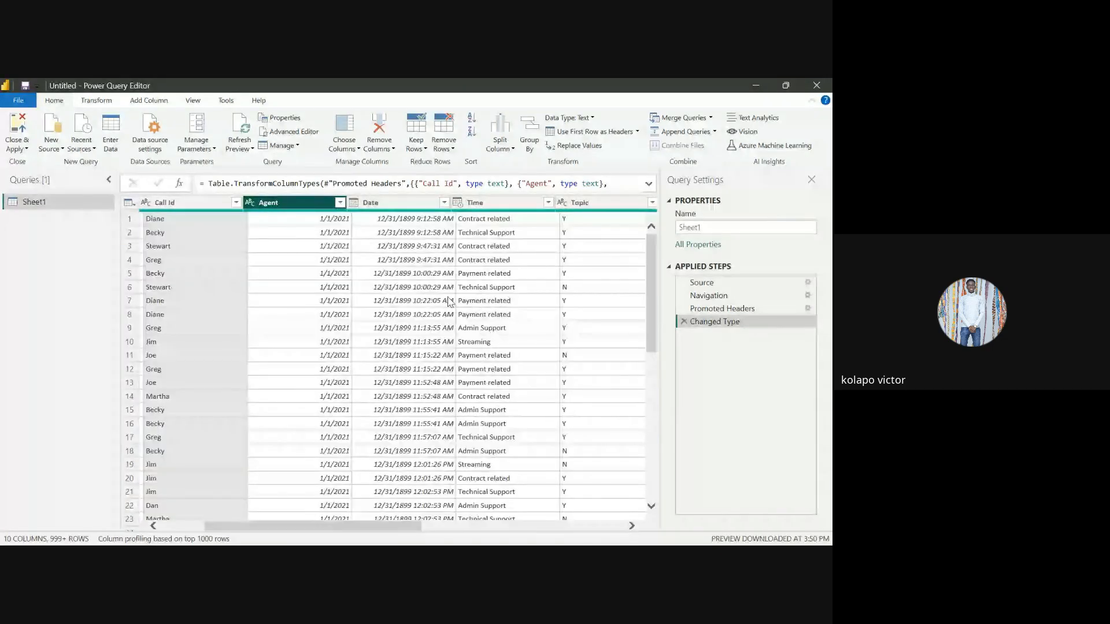
scroll(450, 301, "right", 5)
scroll(450, 301, "left", 8)
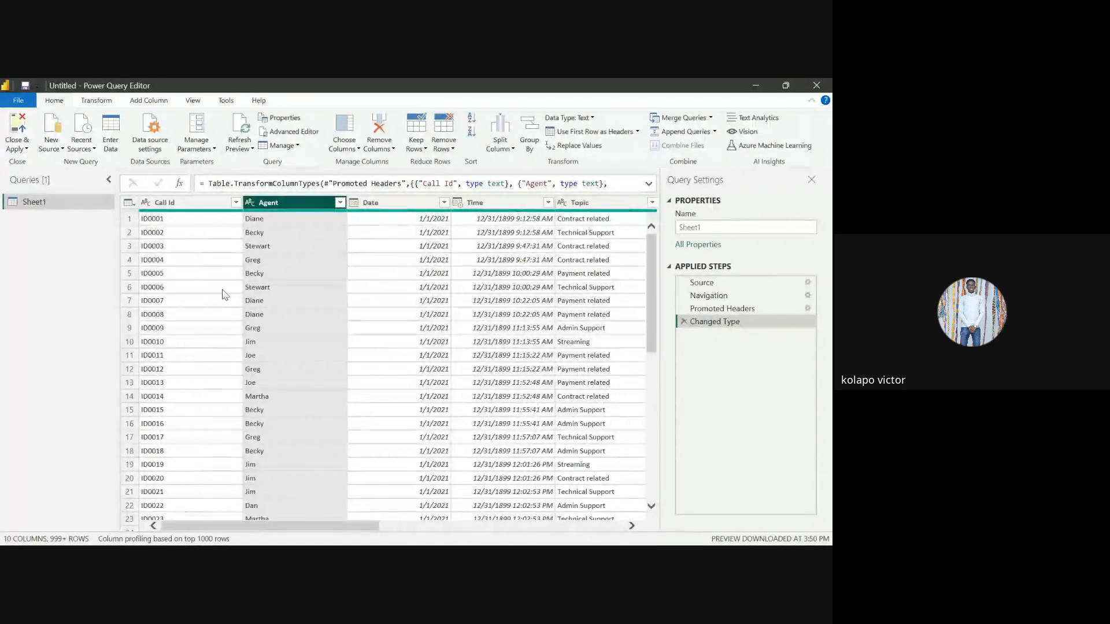
left_click(178, 206)
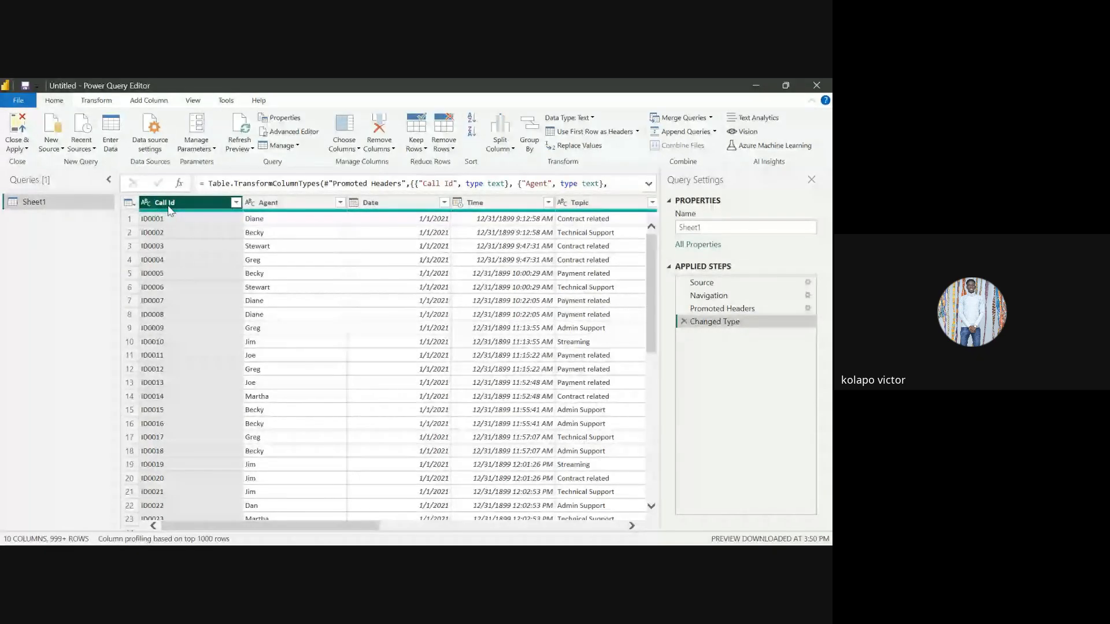
scroll(405, 321, "right", 6)
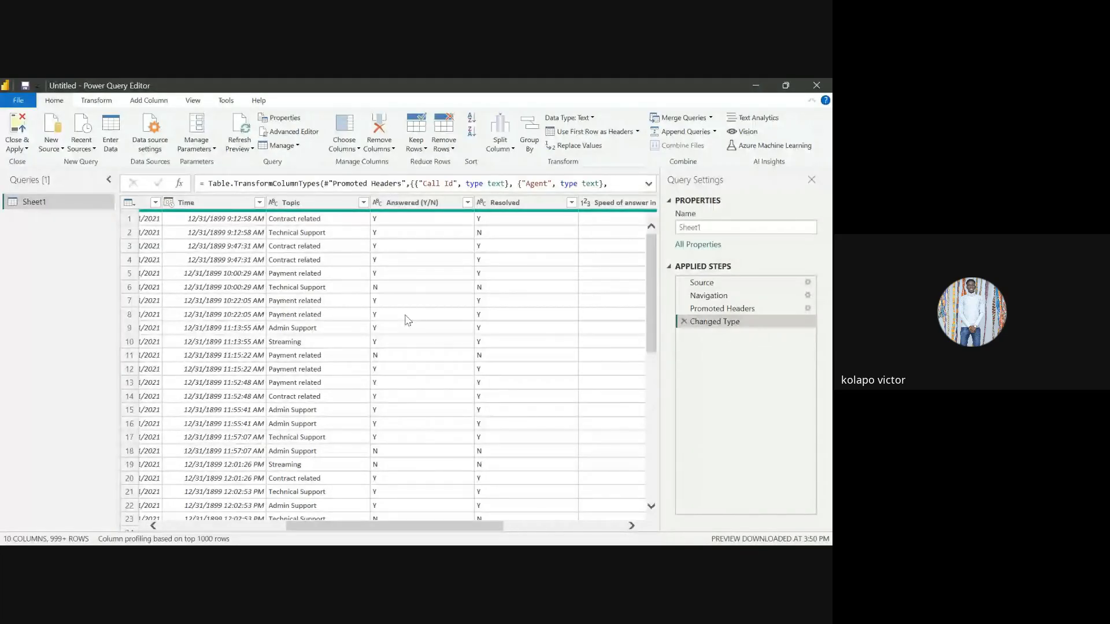
Step: Set the data type of the Call Id column to Text
scroll(408, 320, "left", 2)
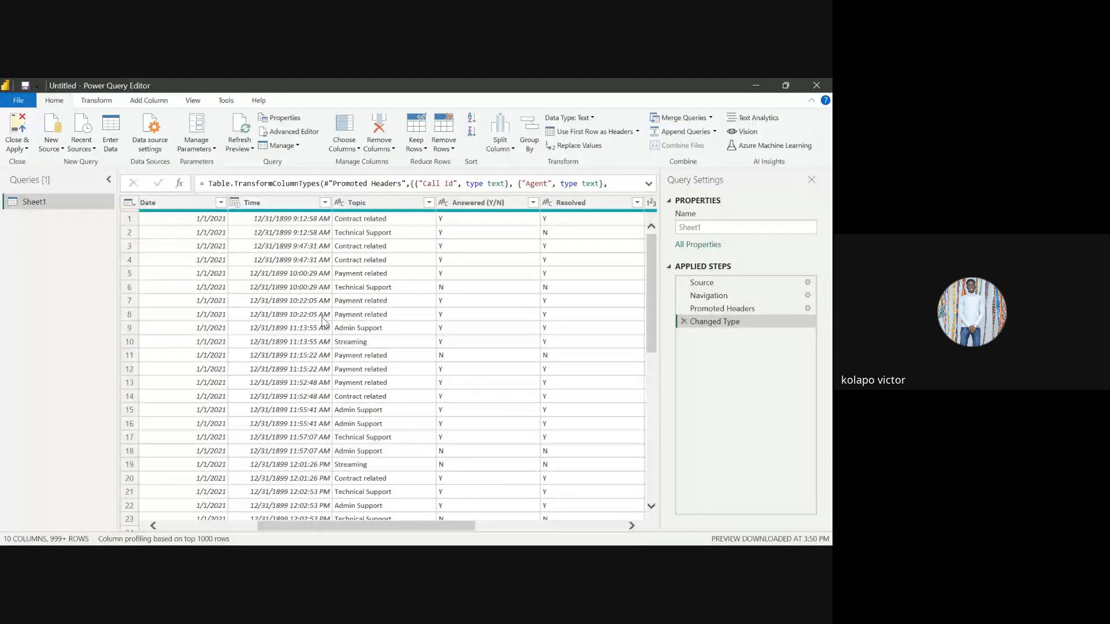
scroll(191, 256, "left", 4)
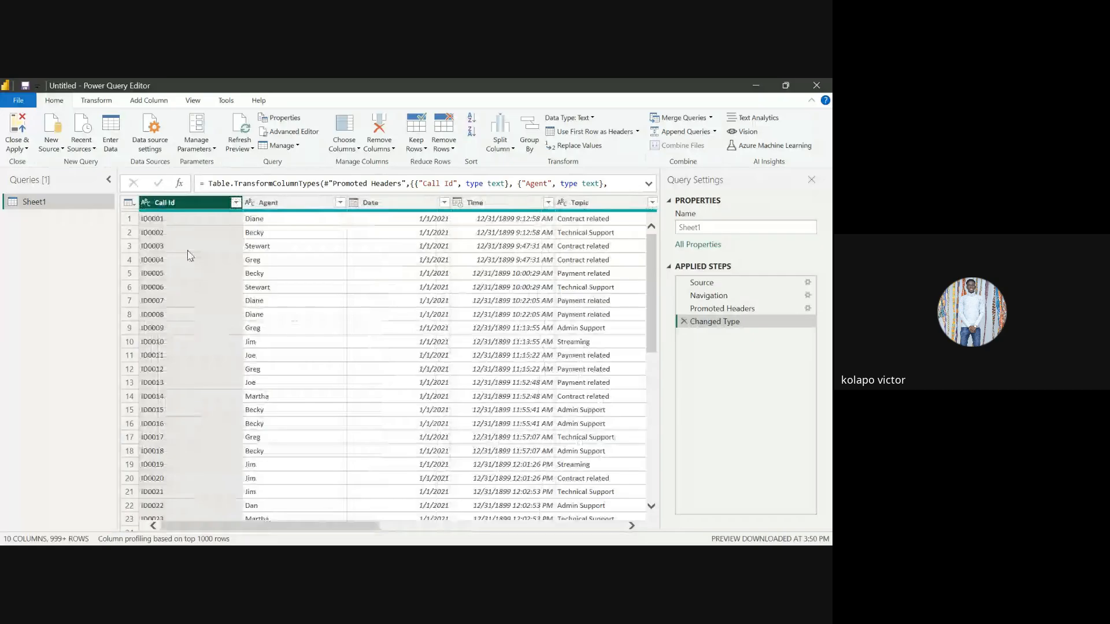
left_click(145, 203)
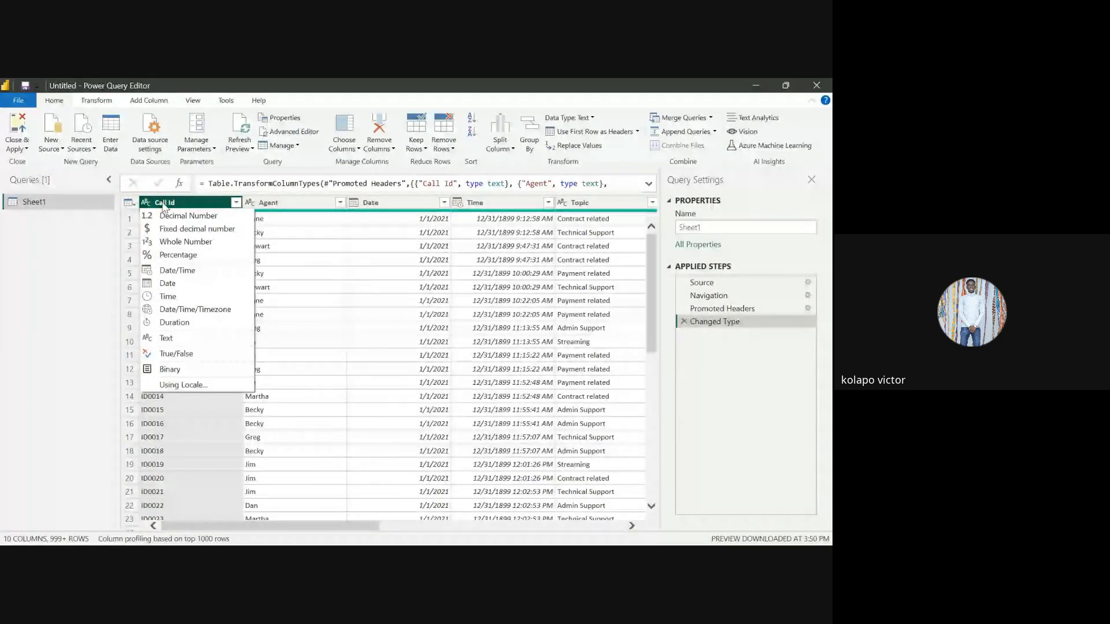
left_click(181, 339)
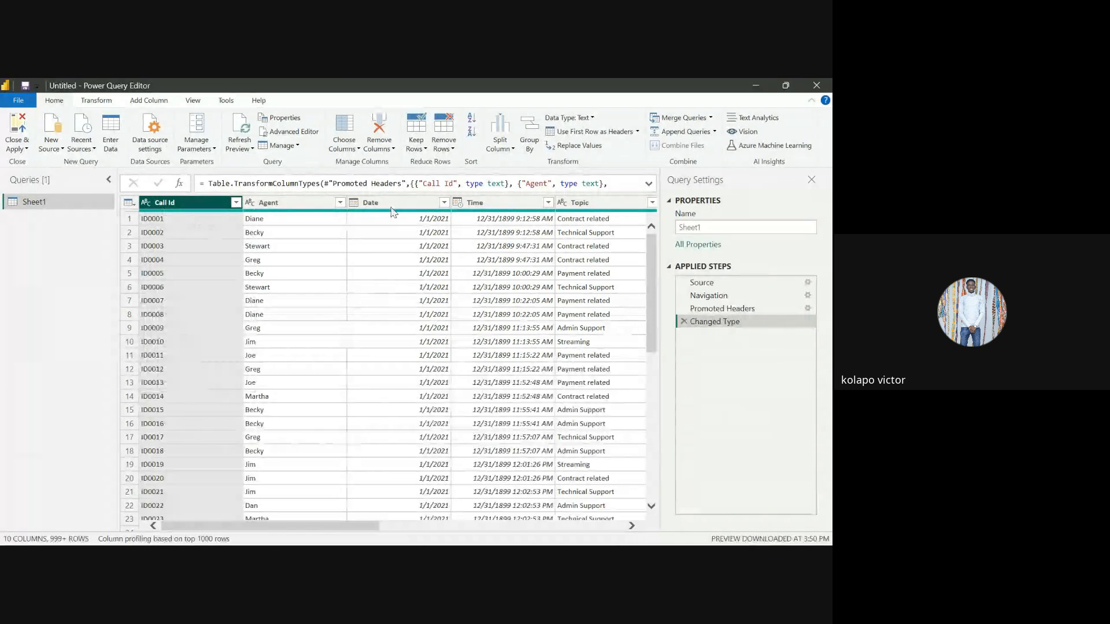
Step: Change the Time column's data type to Time, adding the conversion as a new step
scroll(389, 237, "right", 2)
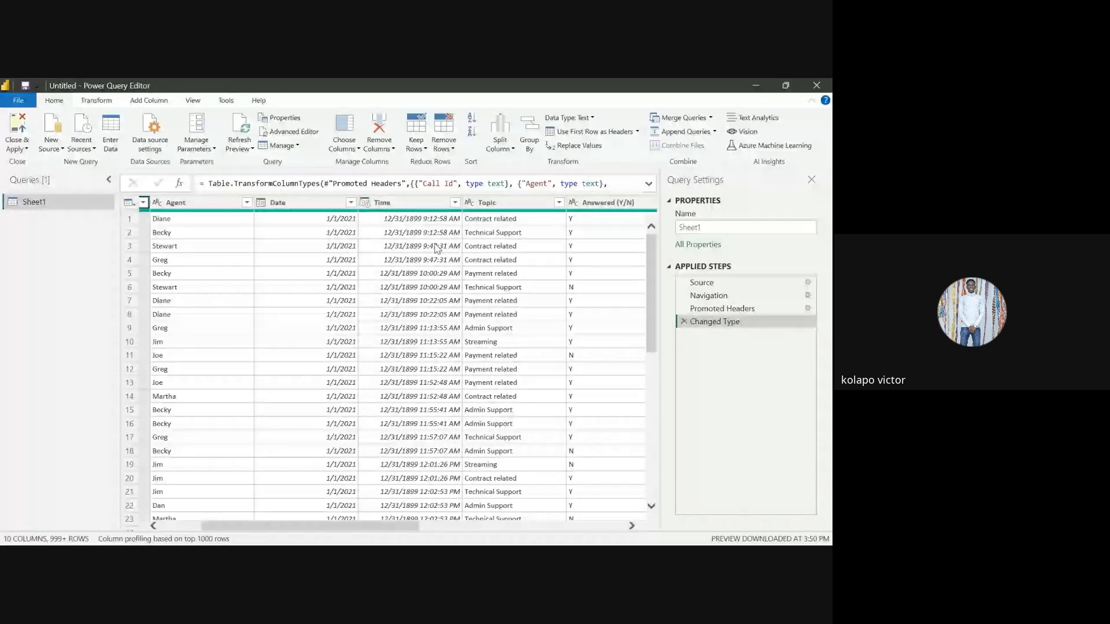
left_click(367, 202)
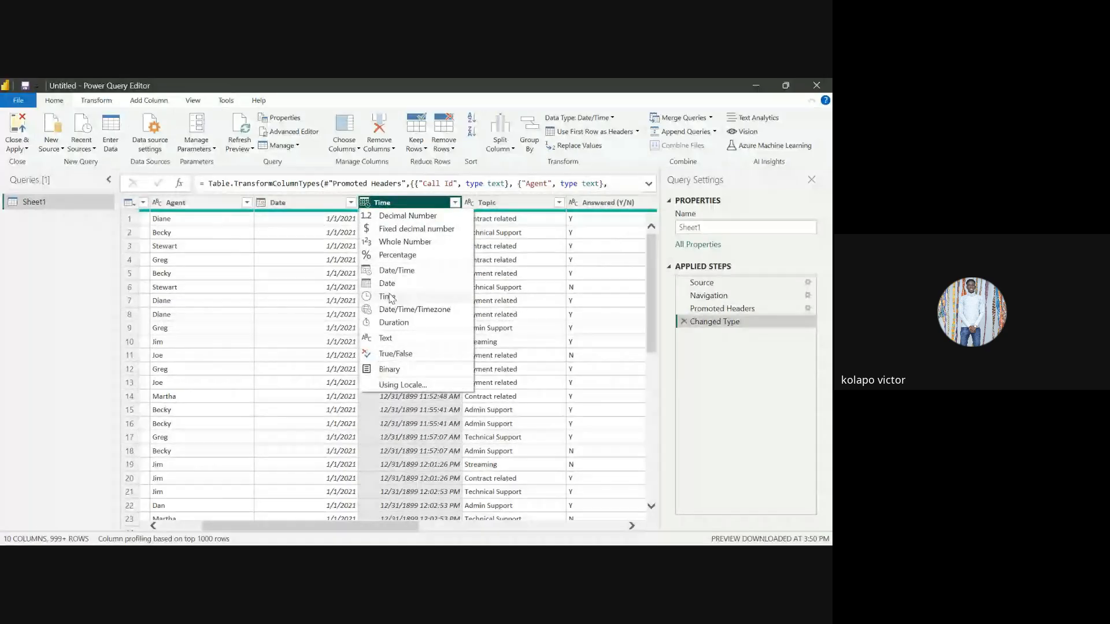
left_click(391, 297)
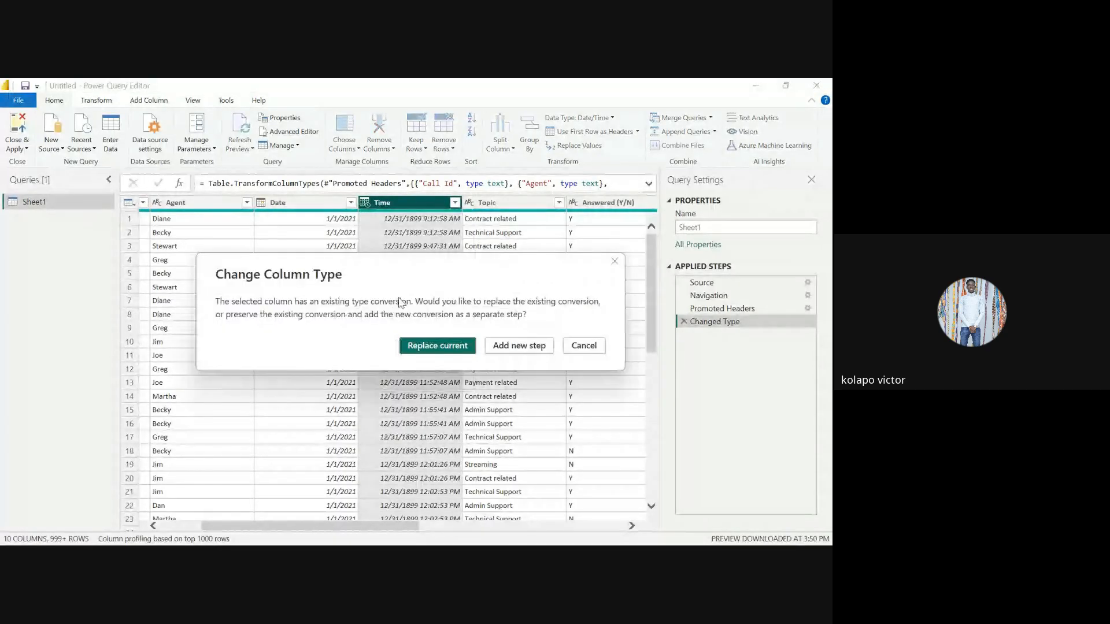
left_click(507, 347)
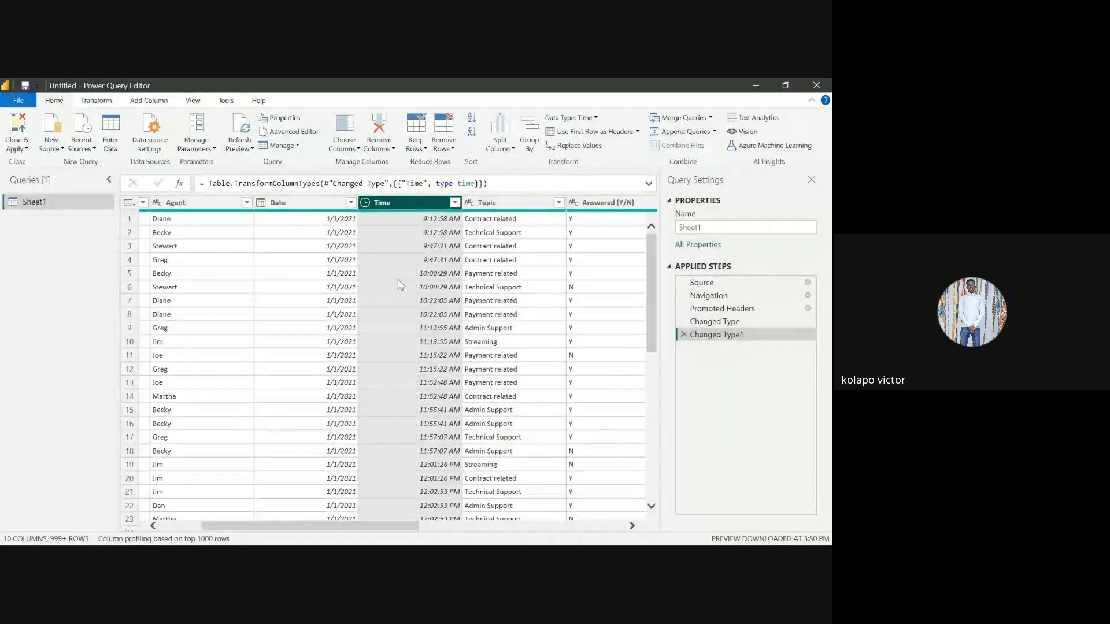
Step: Try the Duration data type on the AvgTalkDuration column and delete the Changed Type1 step
scroll(440, 295, "right", 2)
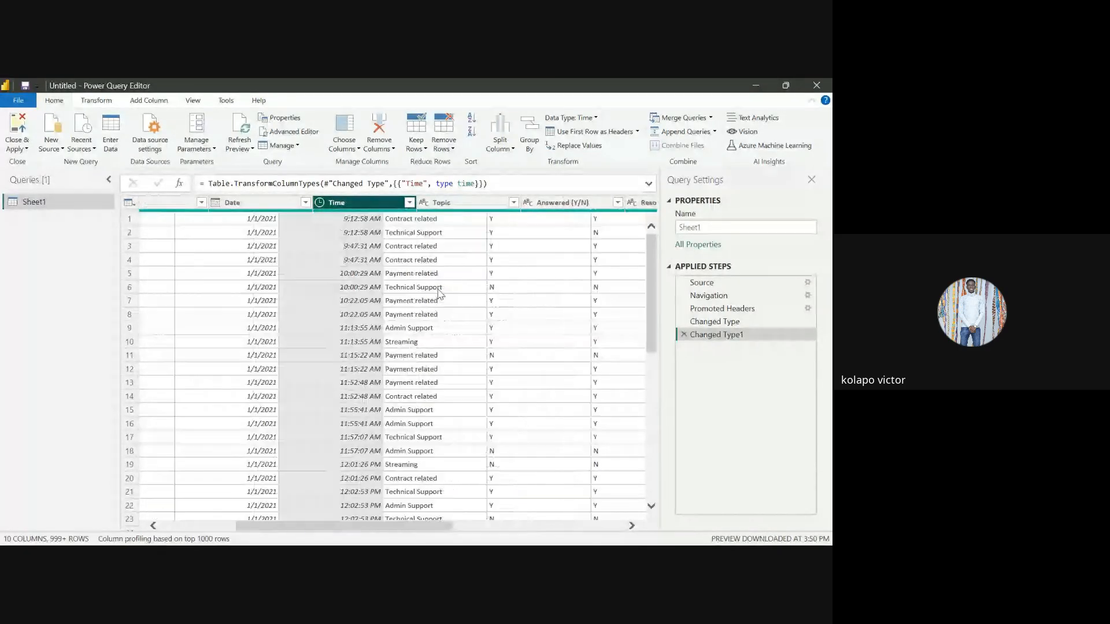
scroll(439, 293, "right", 4)
left_click(417, 272)
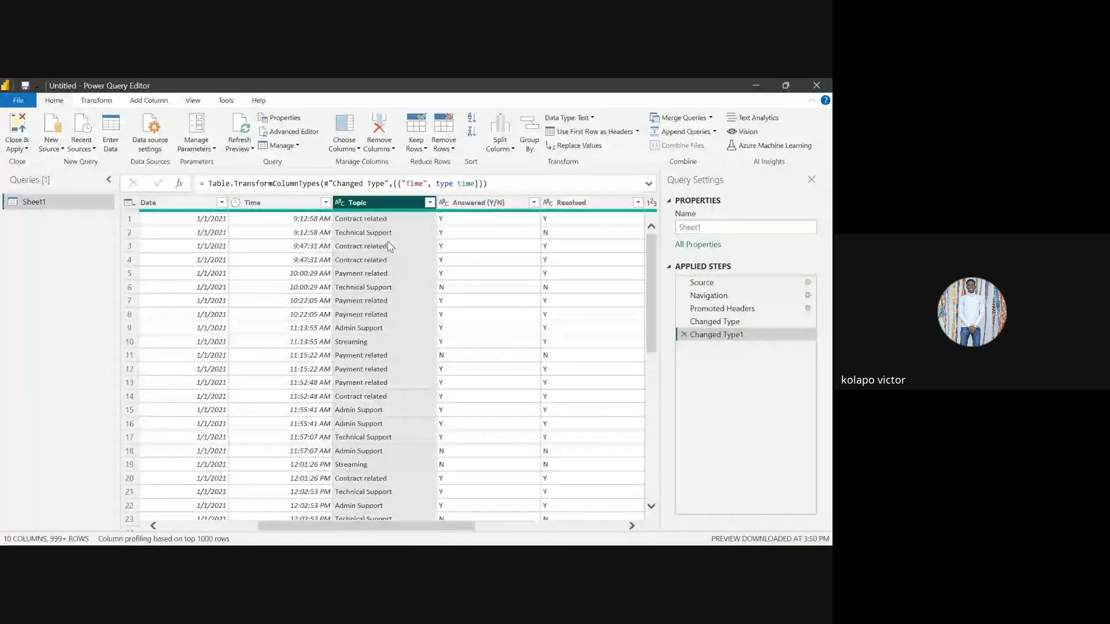
scroll(476, 250, "right", 10)
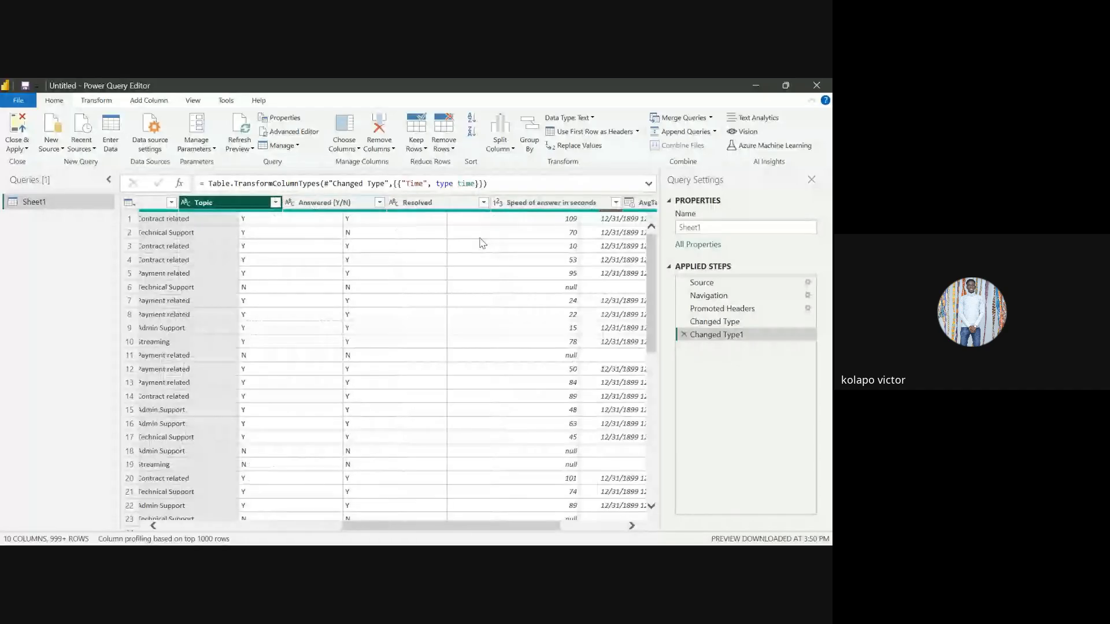
scroll(463, 233, "right", 3)
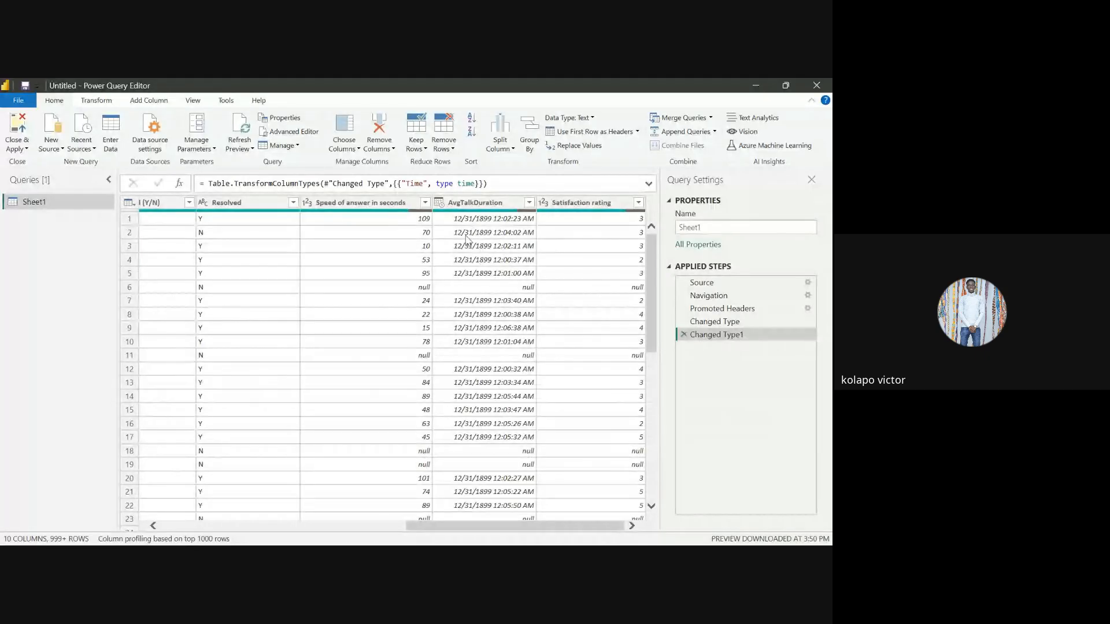
left_click(442, 207)
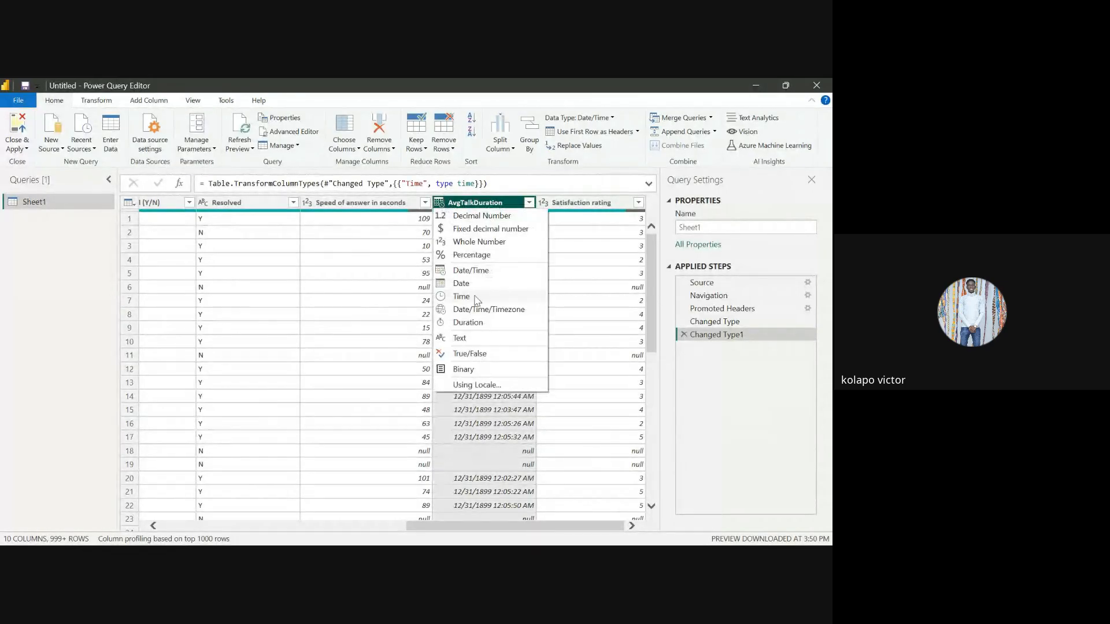
left_click(469, 322)
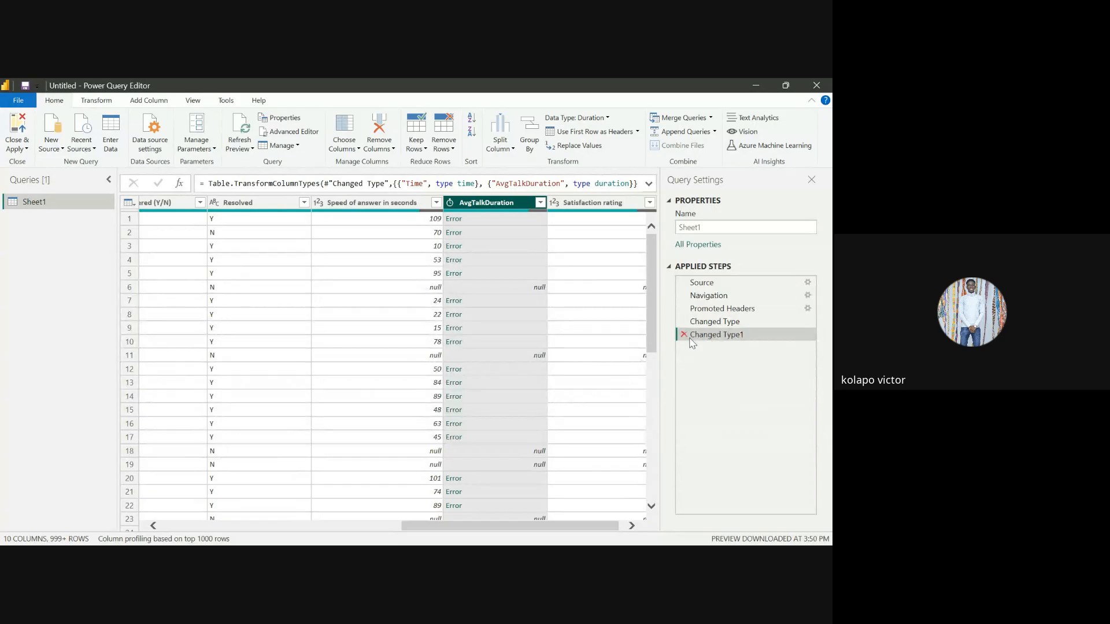
left_click(684, 334)
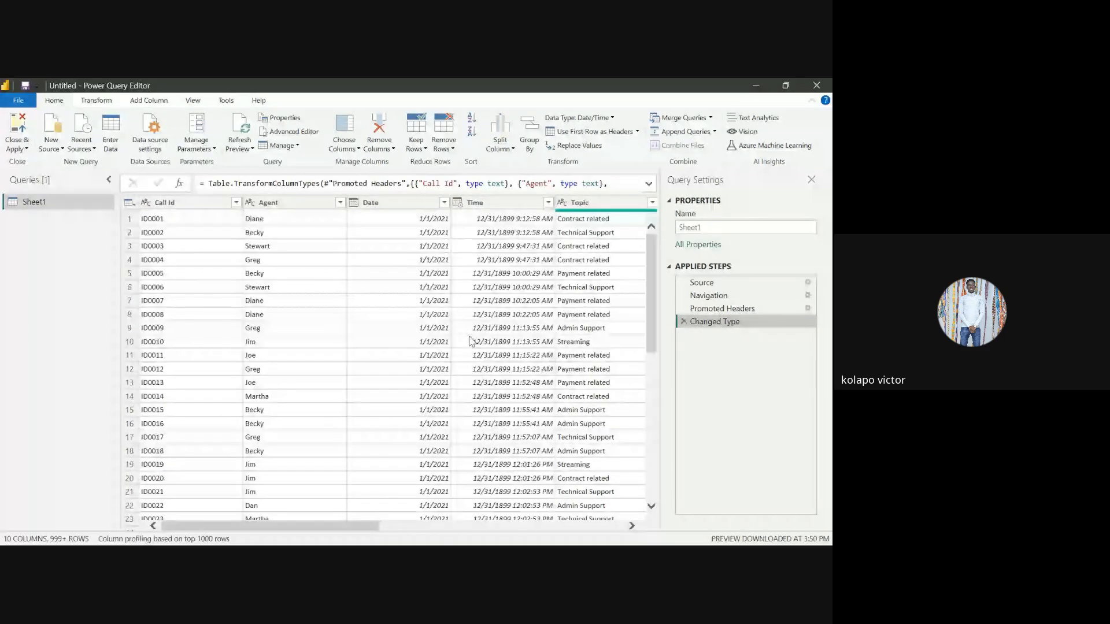
Step: Convert the Time column from Date/Time to the Time data type as a separate applied step
scroll(469, 341, "right", 2)
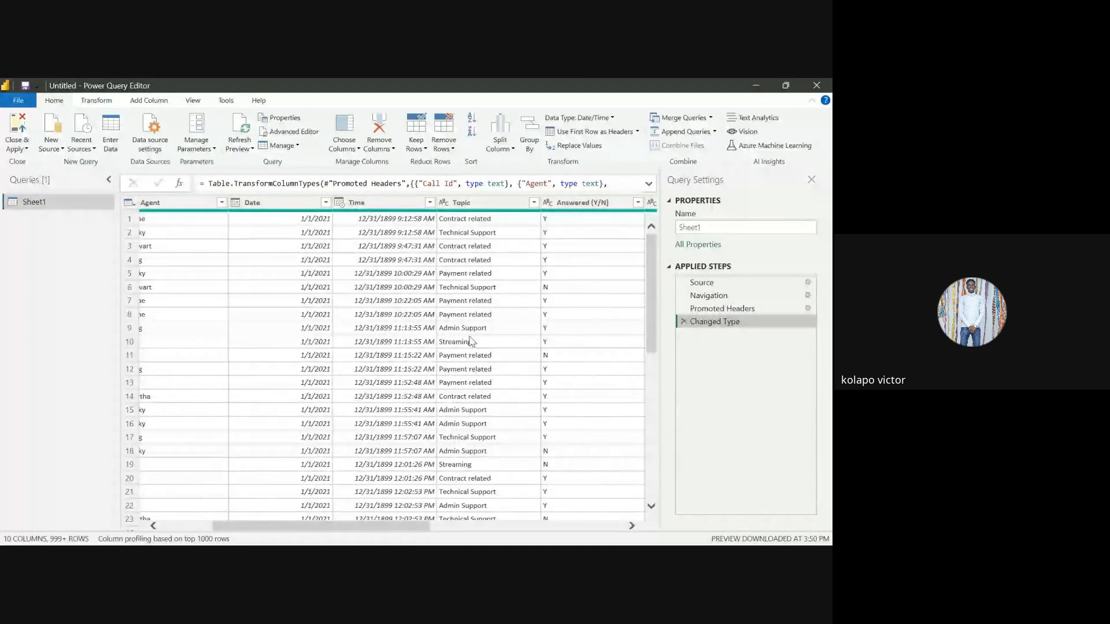
left_click(340, 203)
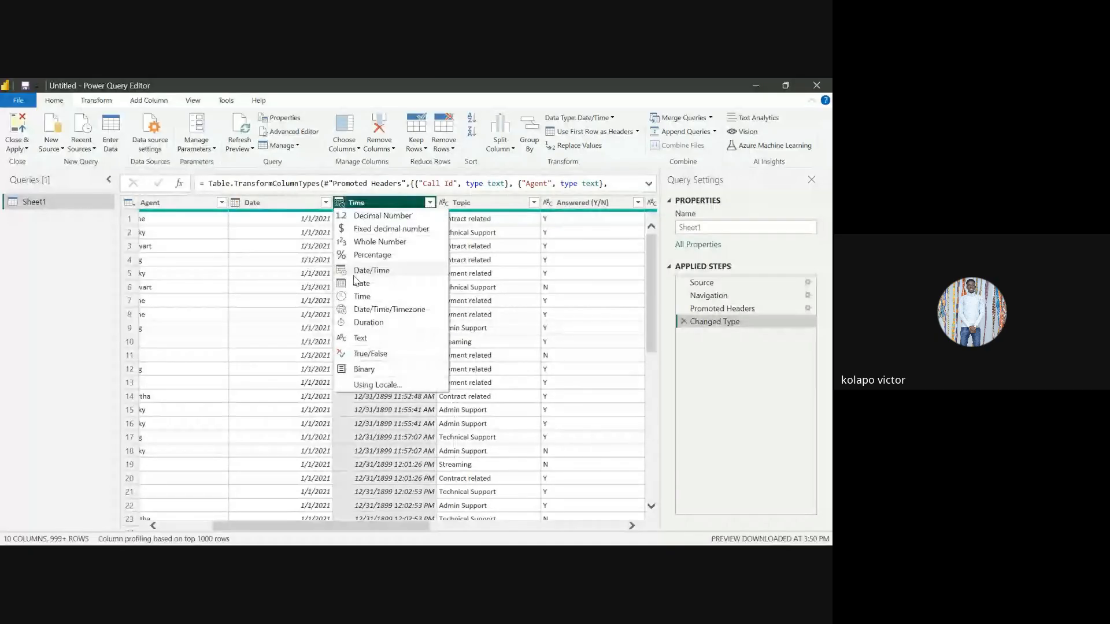
left_click(363, 298)
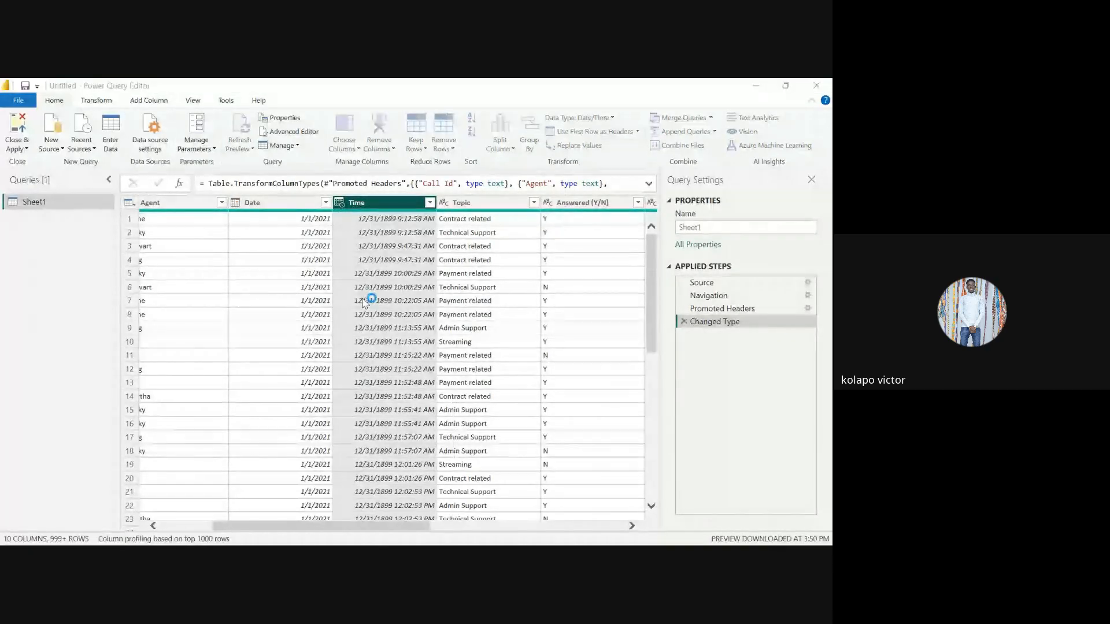
left_click(506, 350)
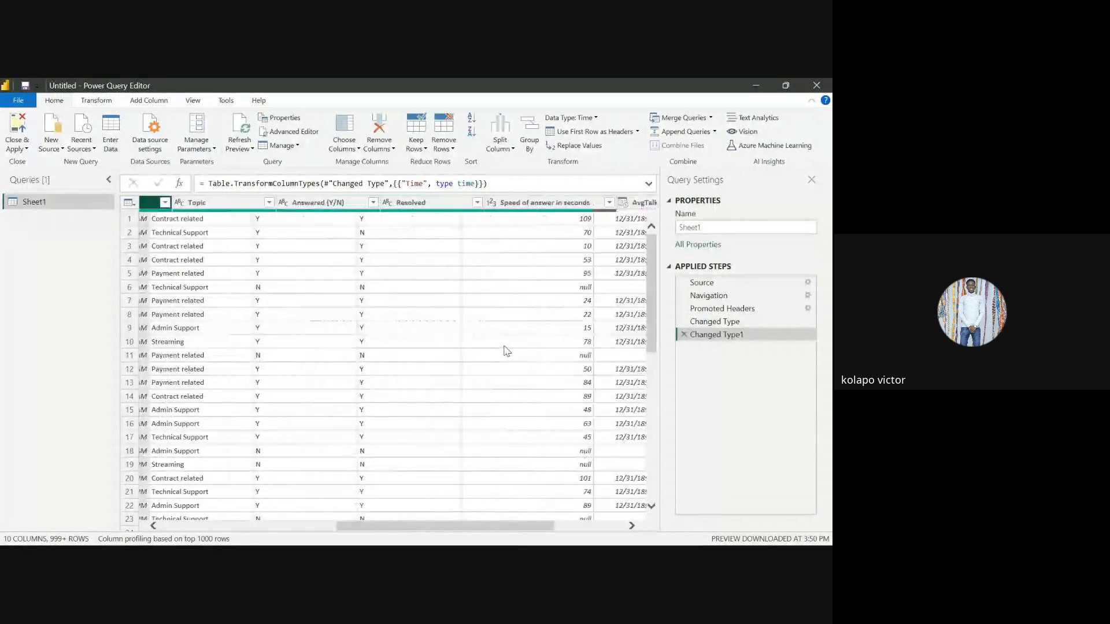
Step: Change the AvgTalkDuration column's data type to Time
scroll(506, 351, "right", 5)
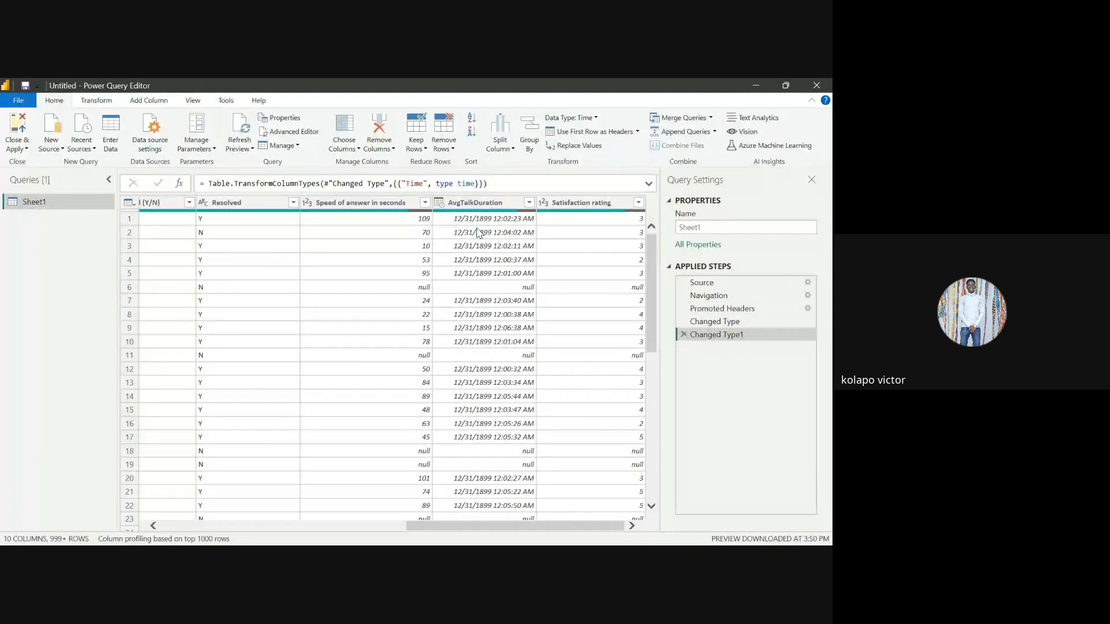
left_click(473, 204)
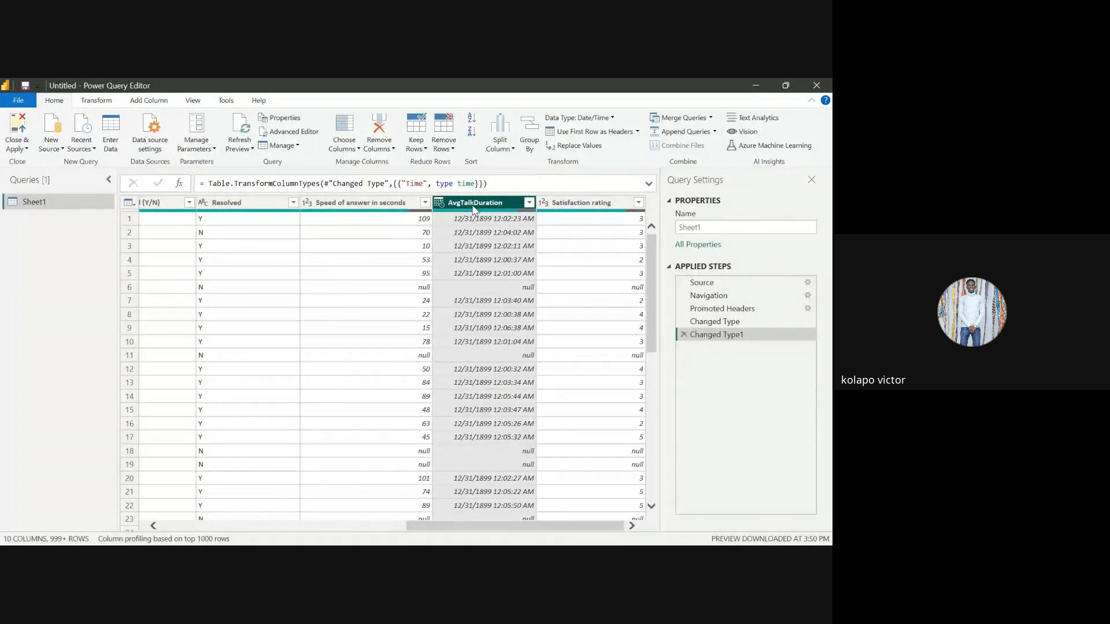
left_click(439, 202)
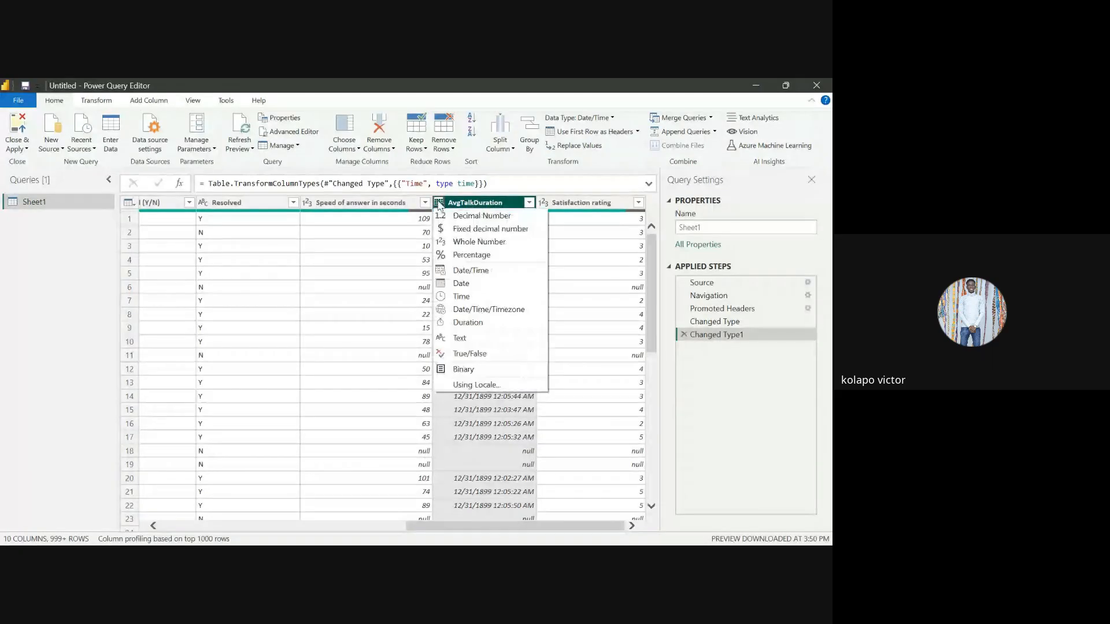
left_click(461, 297)
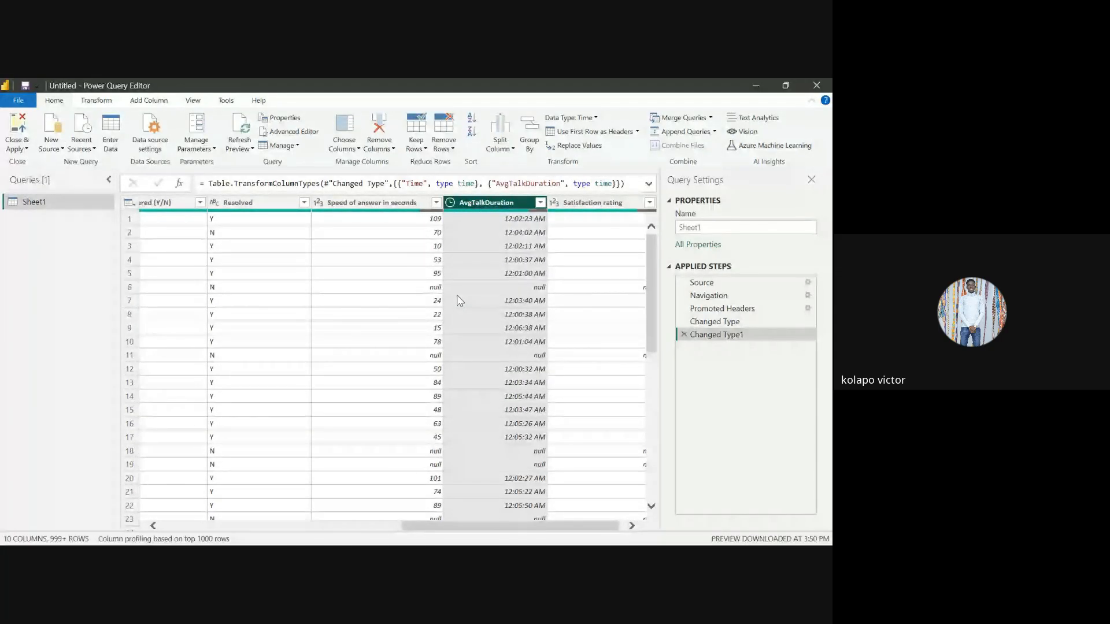
left_click(494, 231)
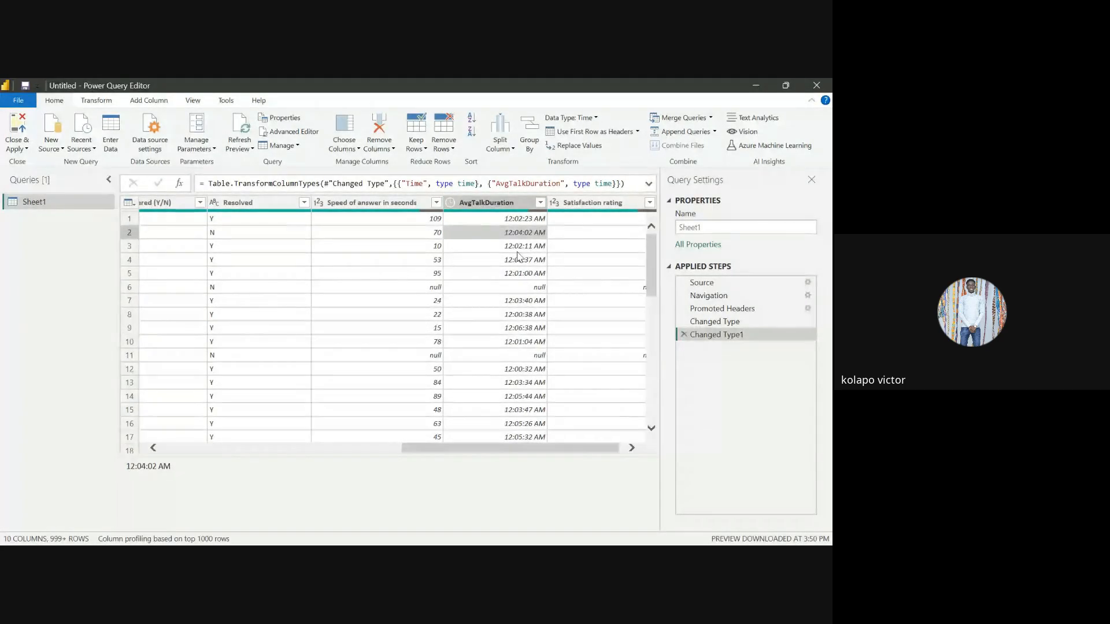
Step: Try converting AvgTalkDuration to Duration with the English (United States) locale and delete the Changed Type with Locale step
left_click(450, 203)
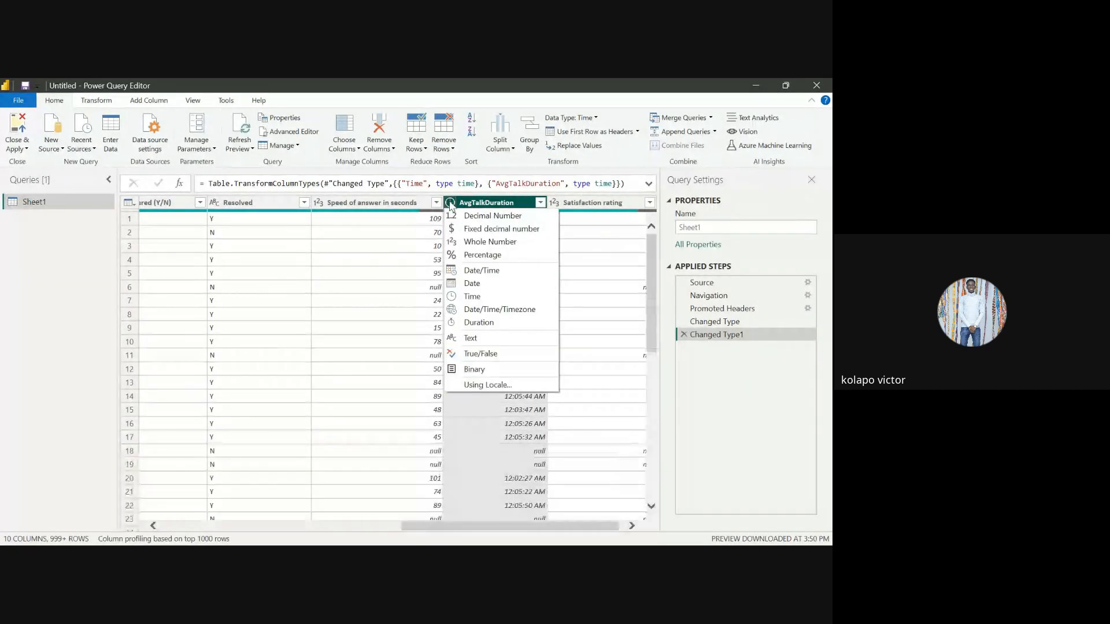
left_click(495, 388)
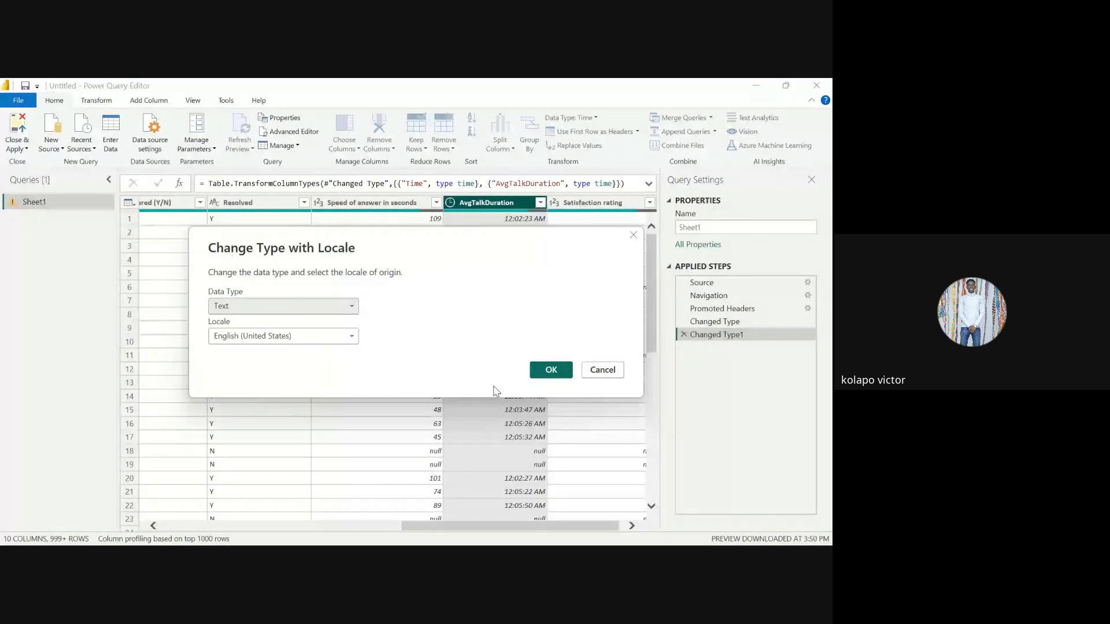
left_click(316, 306)
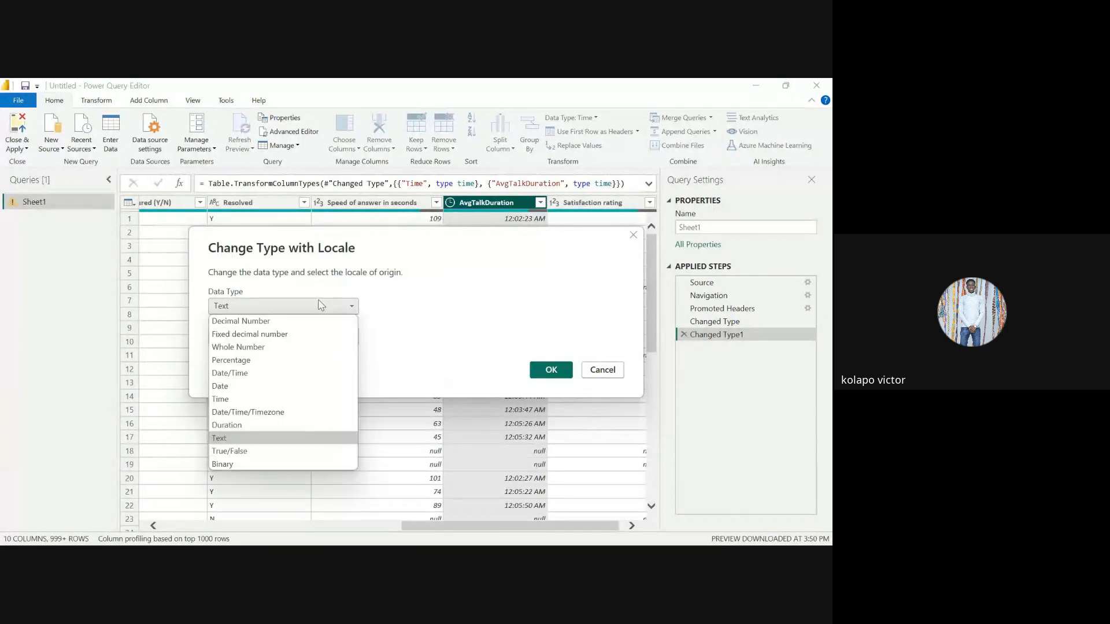
left_click(255, 425)
left_click(547, 370)
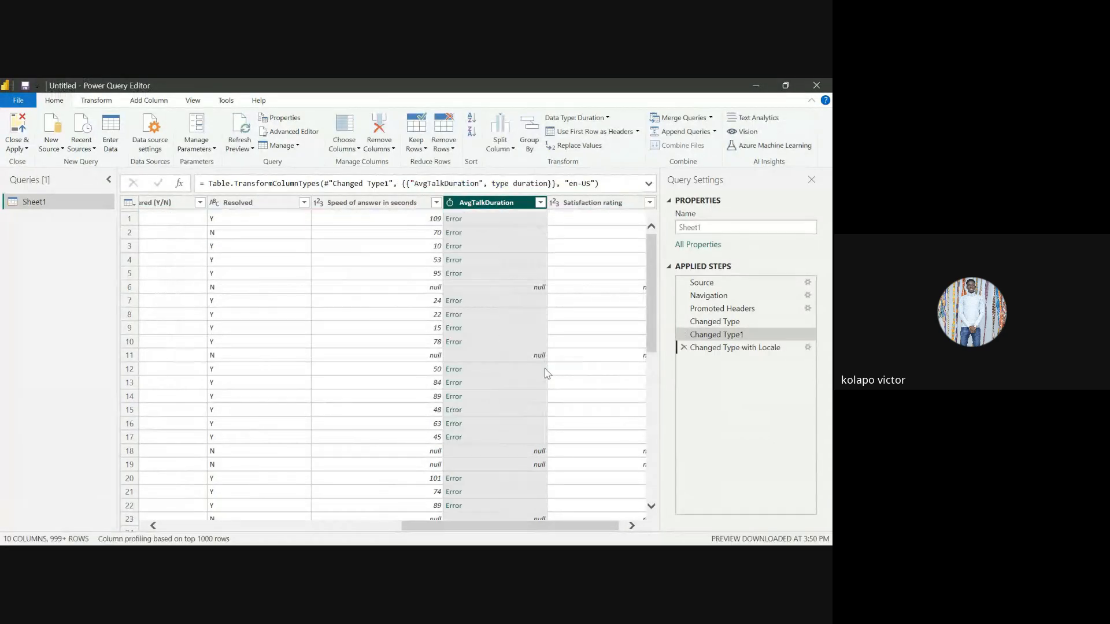
left_click(684, 348)
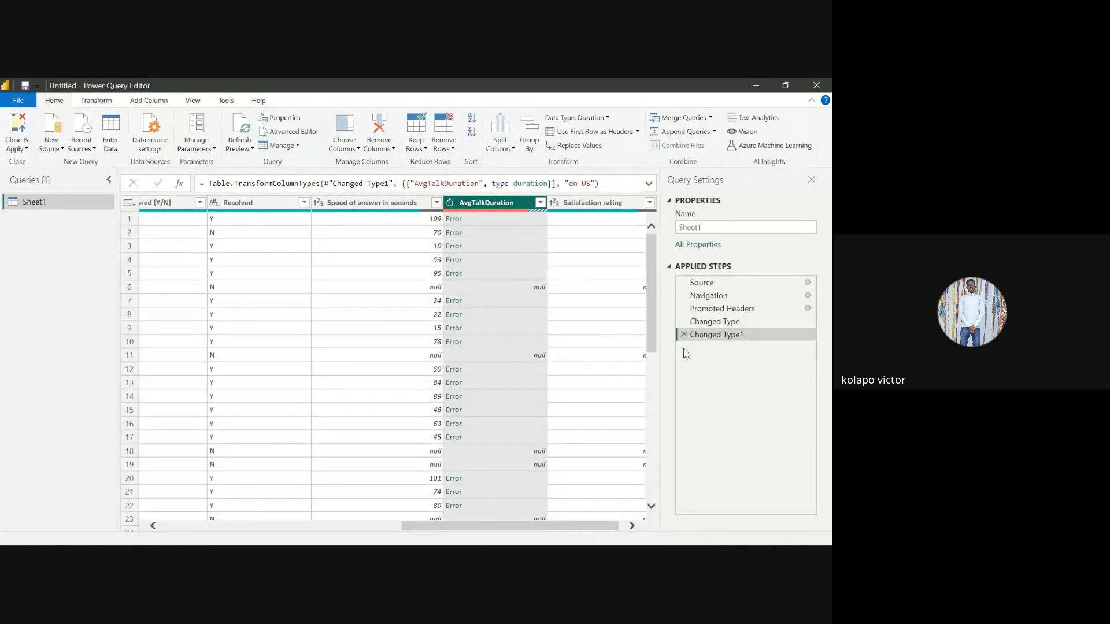
left_click(451, 203)
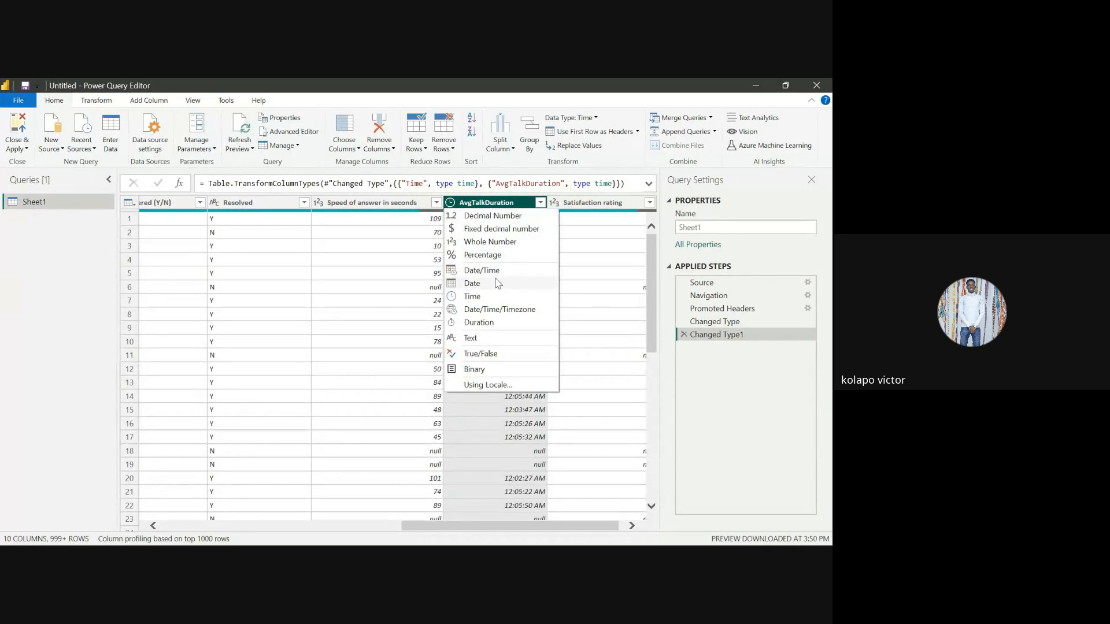
left_click(397, 341)
left_click(397, 341)
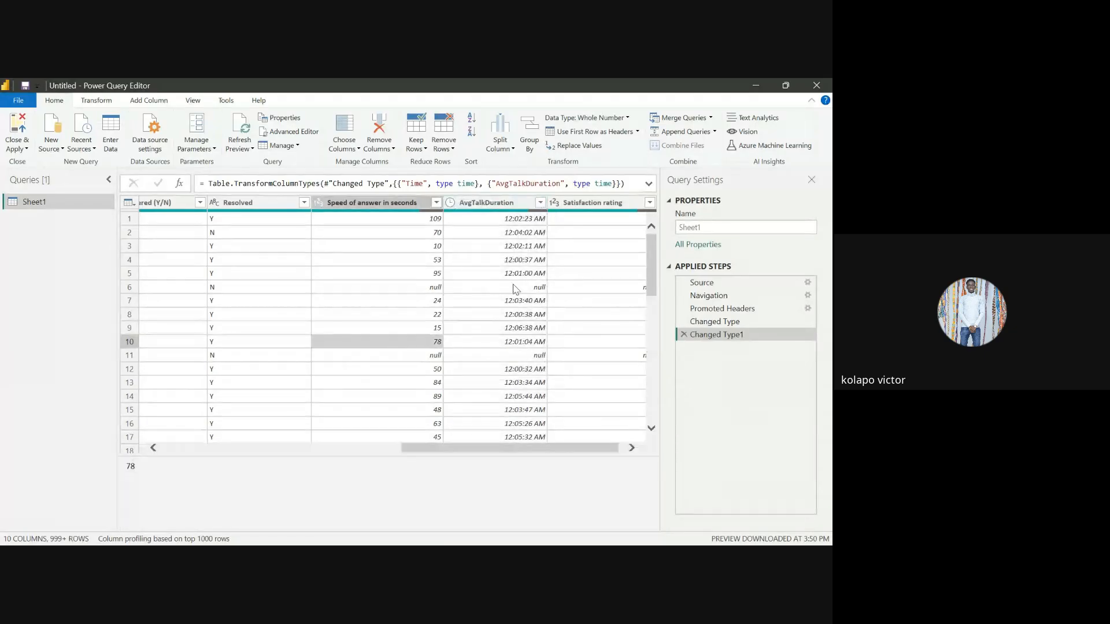
Step: Try splitting the AvgTalkDuration column by the colon delimiter at each occurrence
left_click(491, 203)
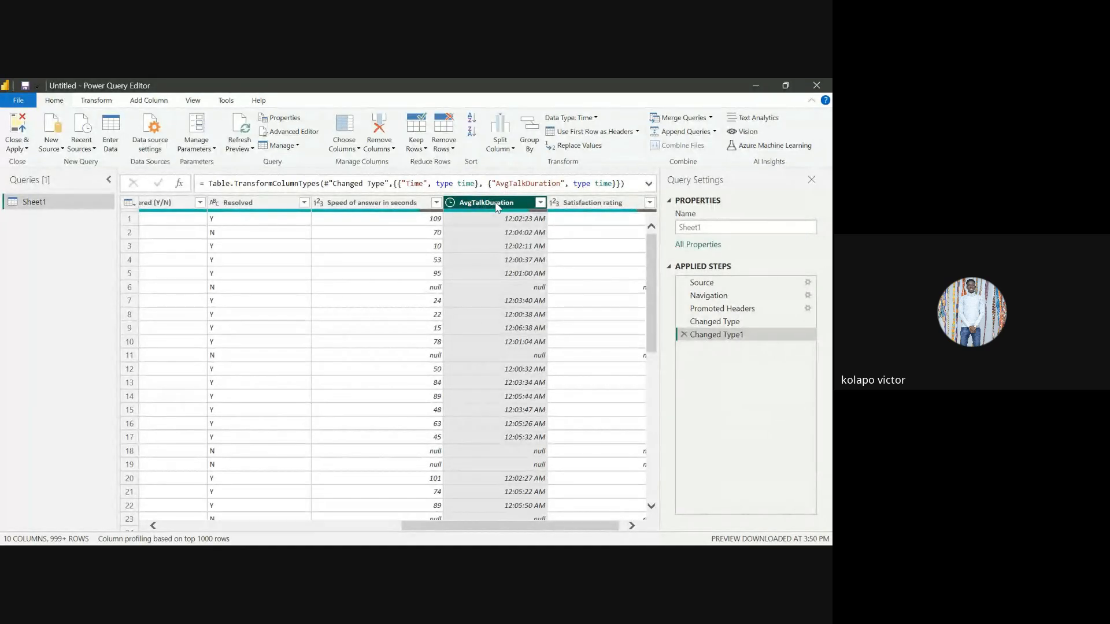
right_click(498, 208)
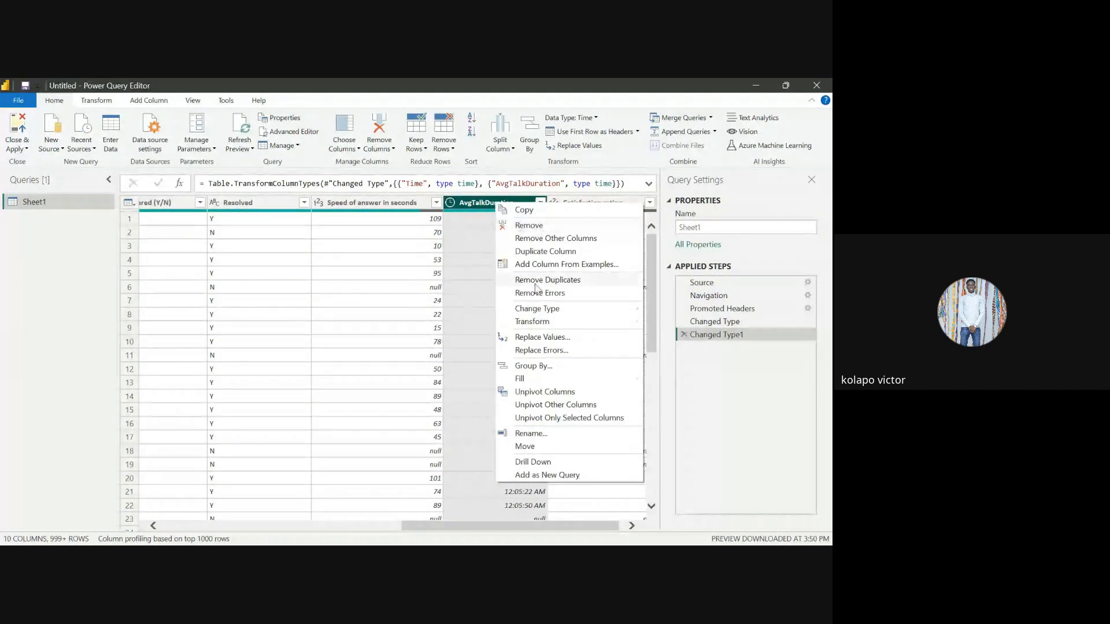
left_click(496, 131)
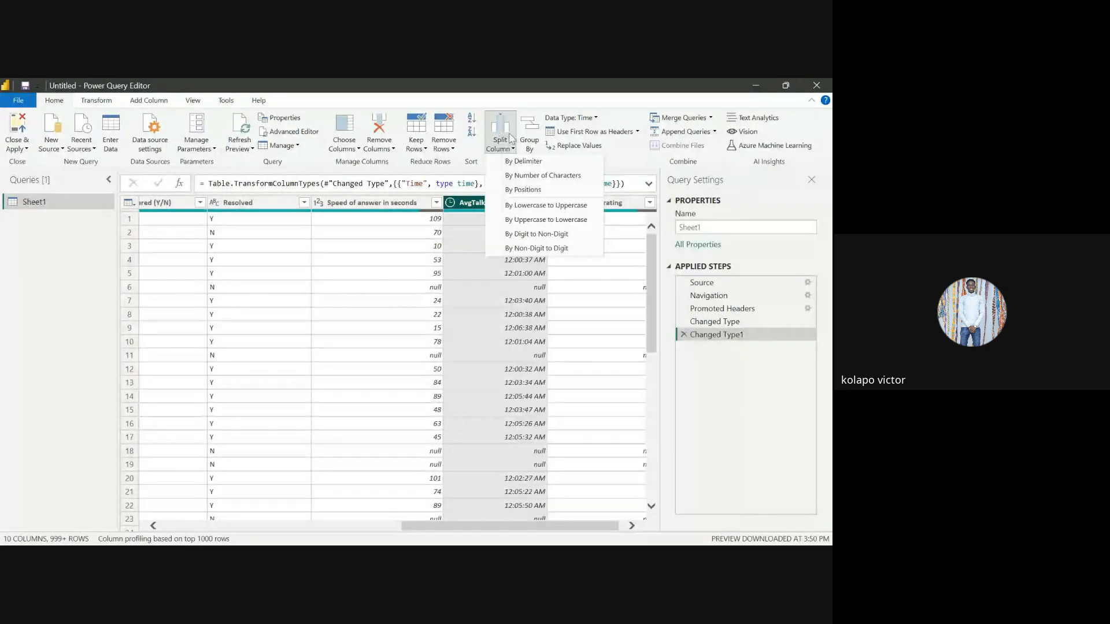
left_click(519, 172)
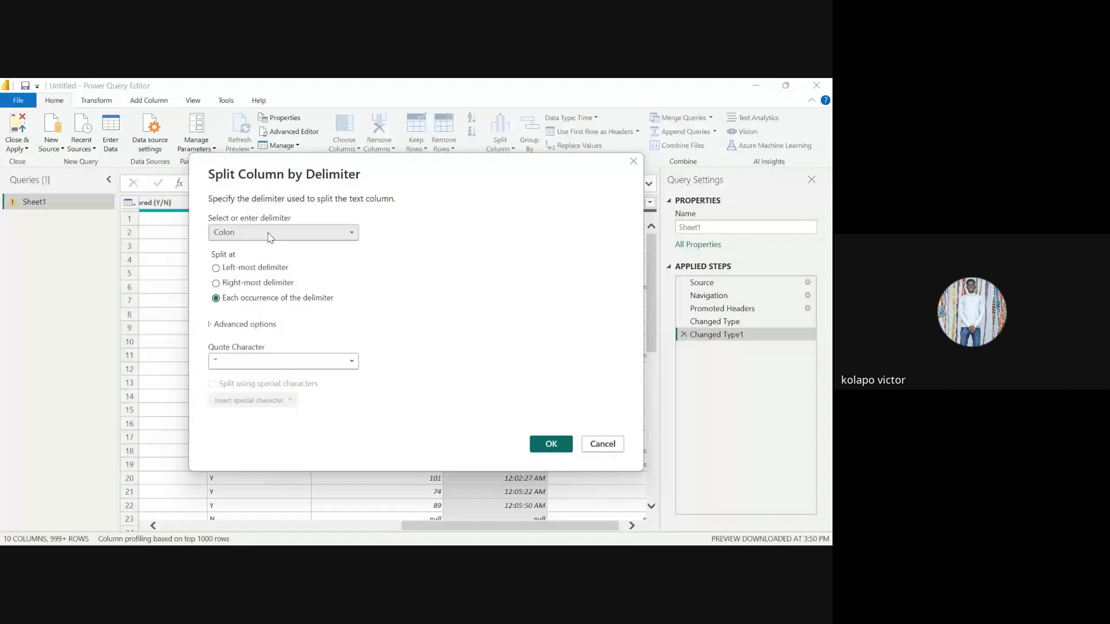
left_click(550, 449)
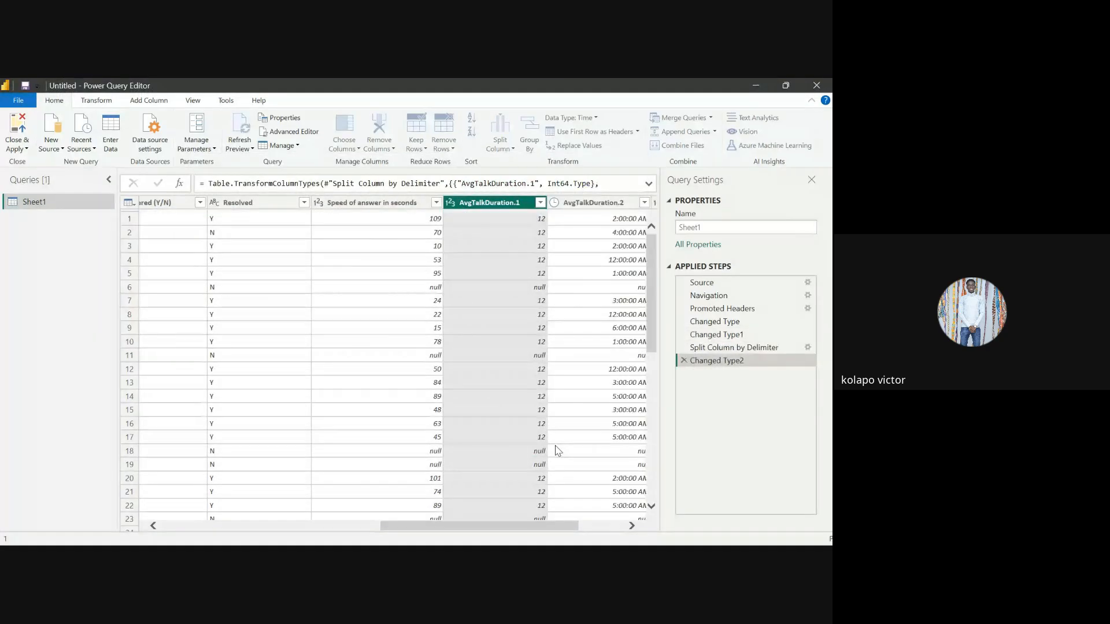
Step: Delete the Changed Type2 and Split Column by Delimiter steps to restore the single AvgTalkDuration column
scroll(558, 451, "right", 3)
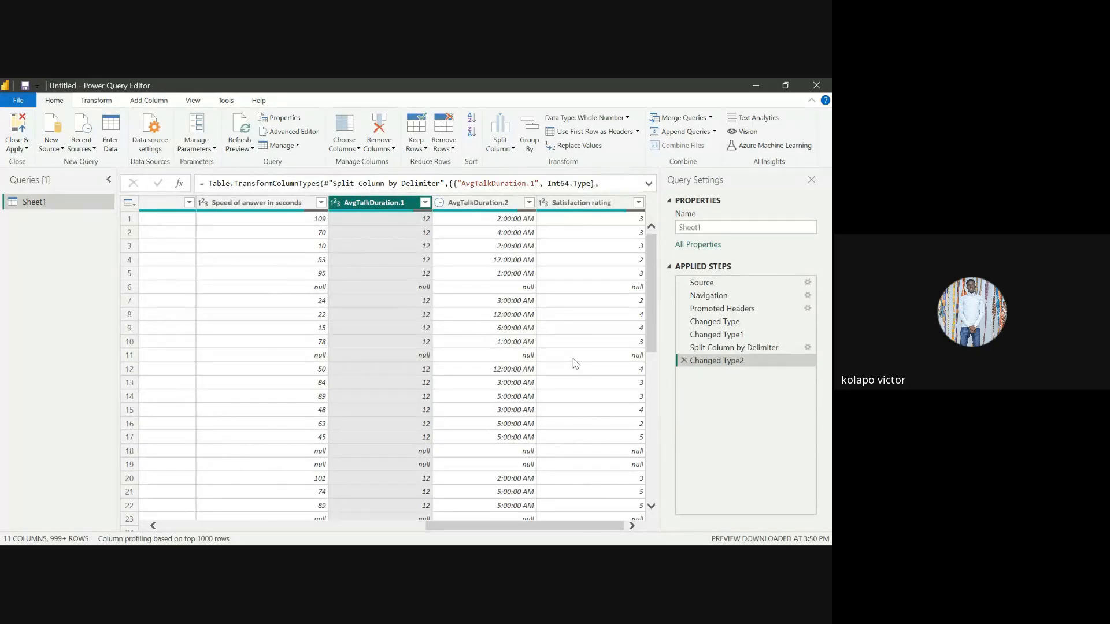
left_click(681, 360)
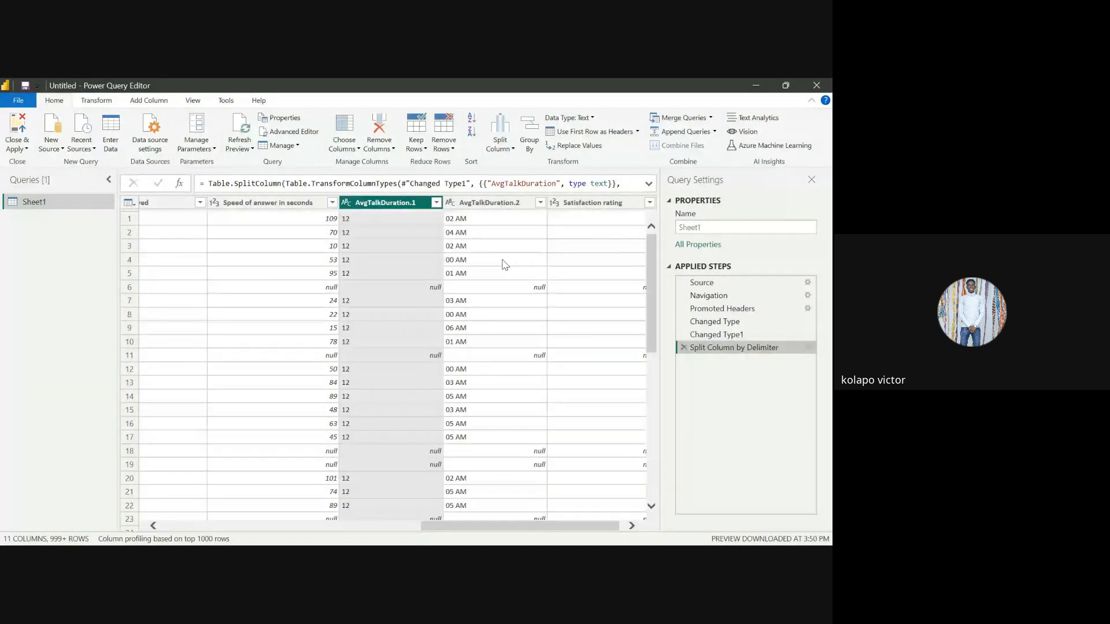
scroll(472, 253, "right", 1)
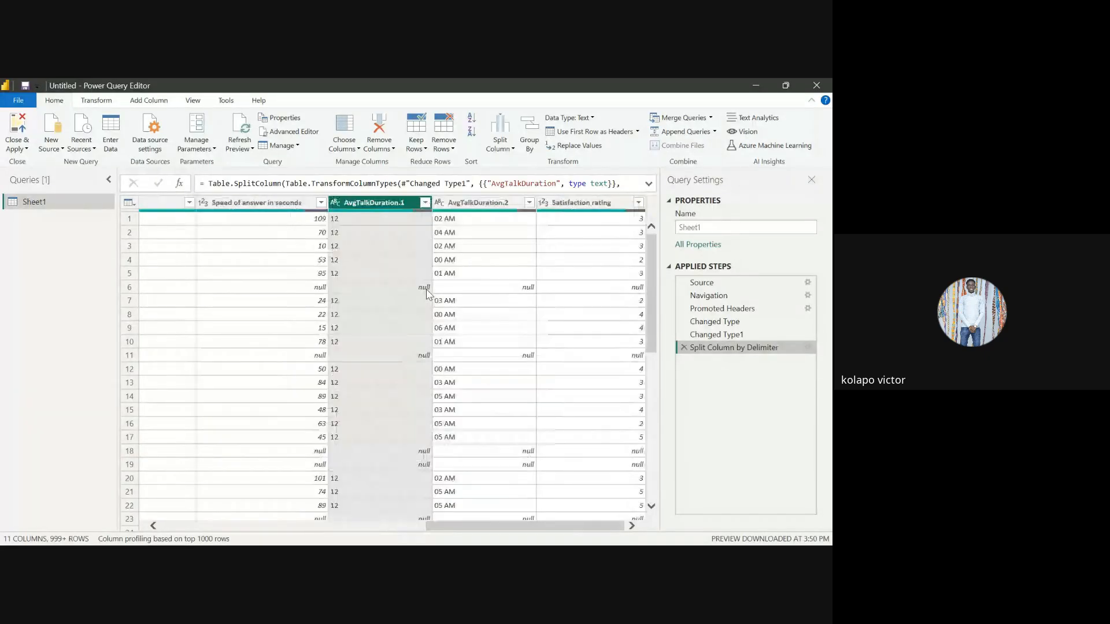
left_click(684, 347)
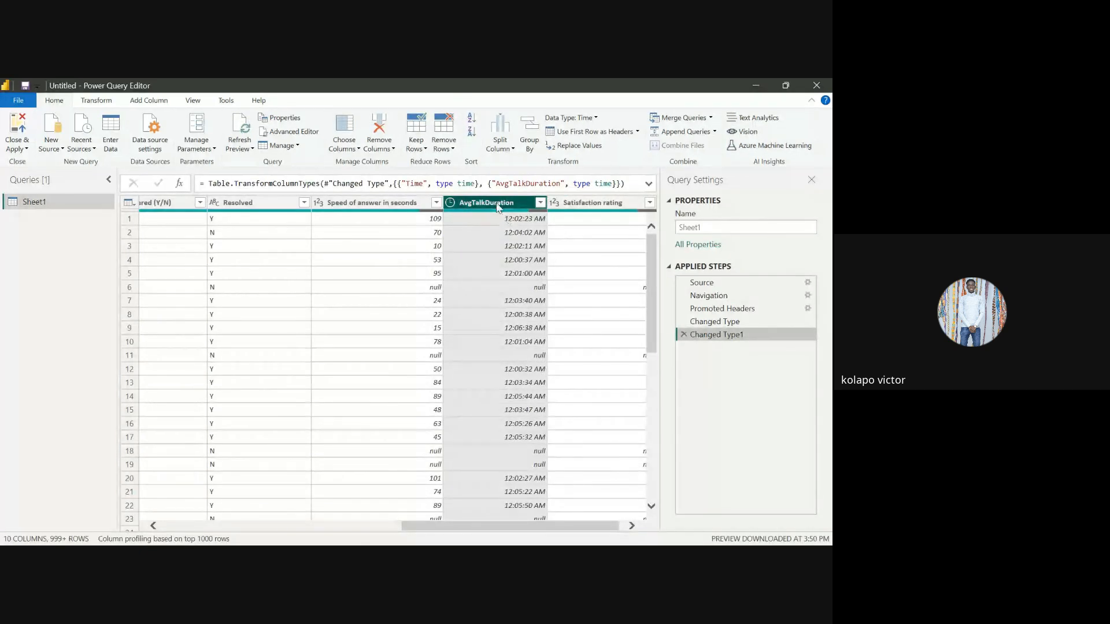
Step: Try replacing the text AM with an empty value in the AvgTalkDuration column, then cancel the replacement
right_click(499, 204)
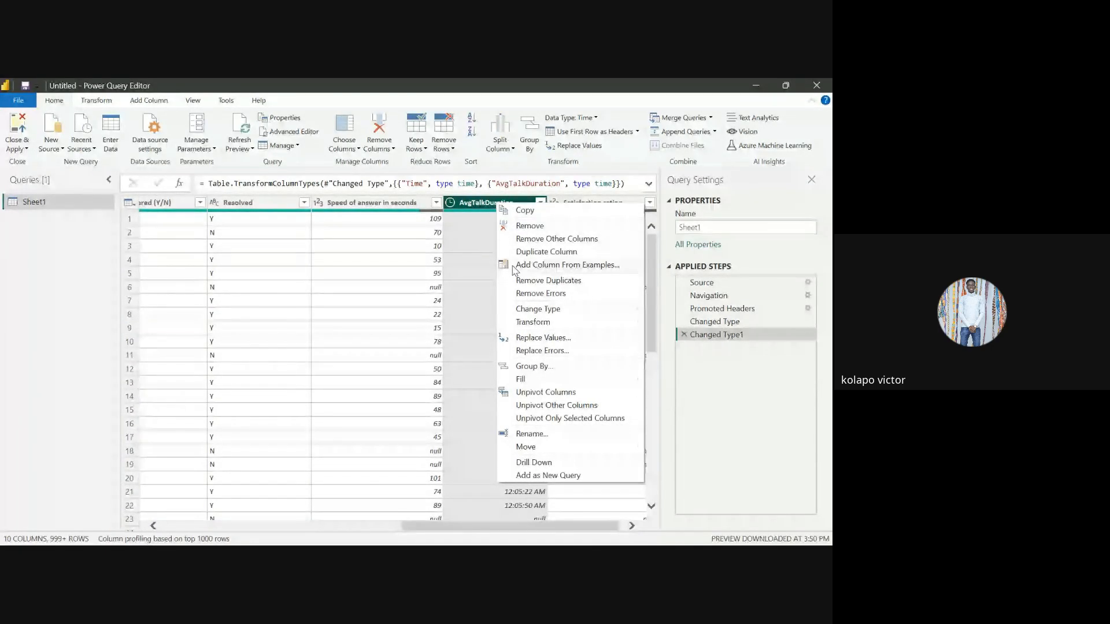
left_click(554, 336)
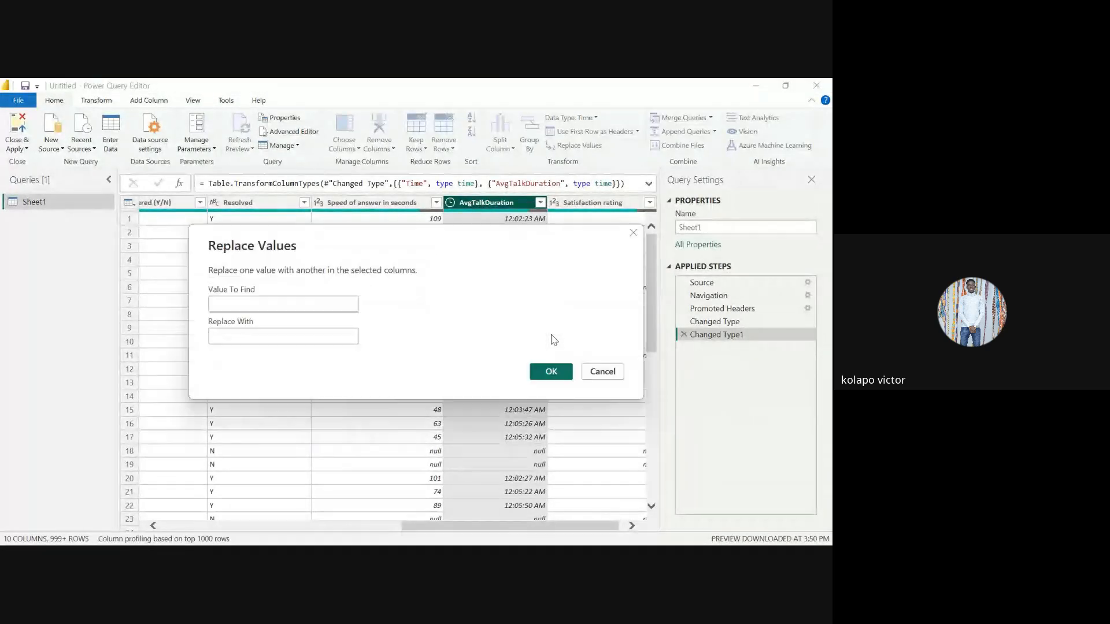
type("am")
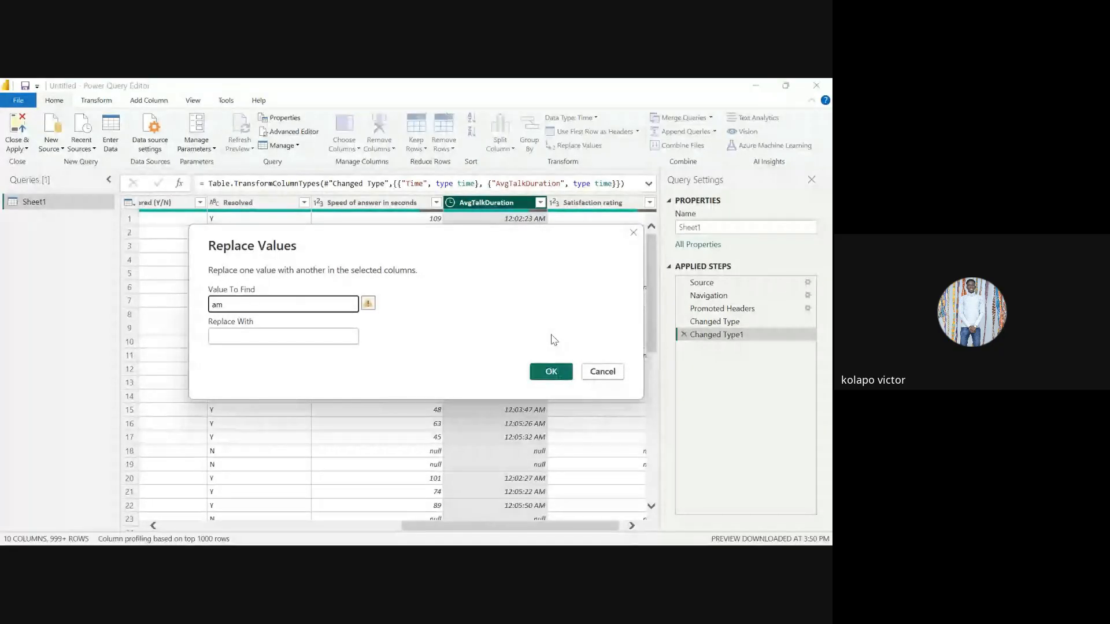
left_click(550, 371)
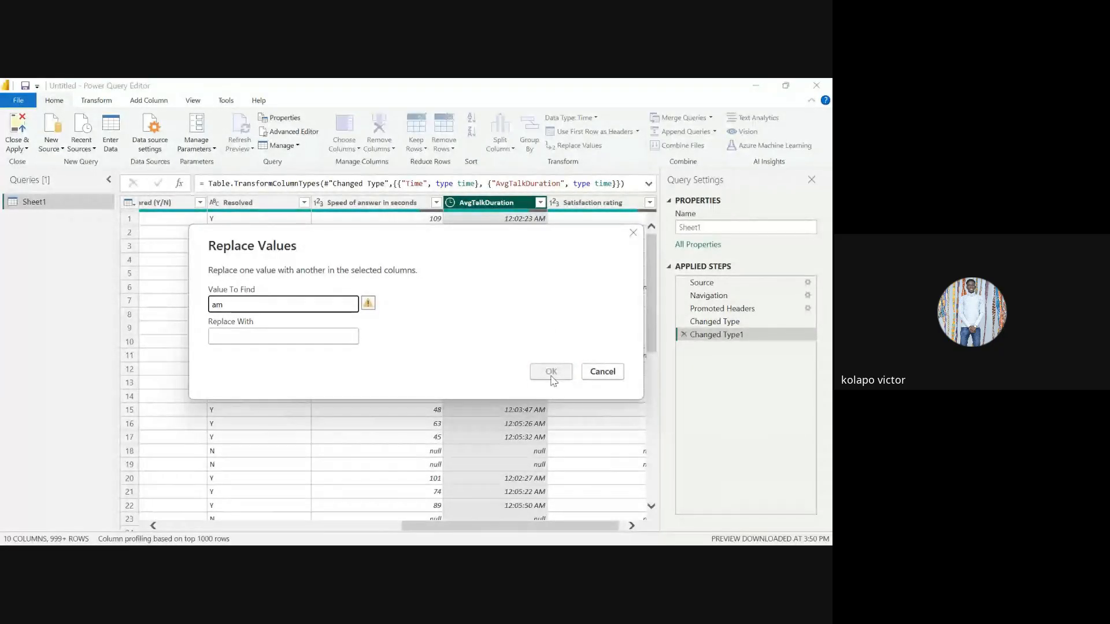
double_click(239, 304)
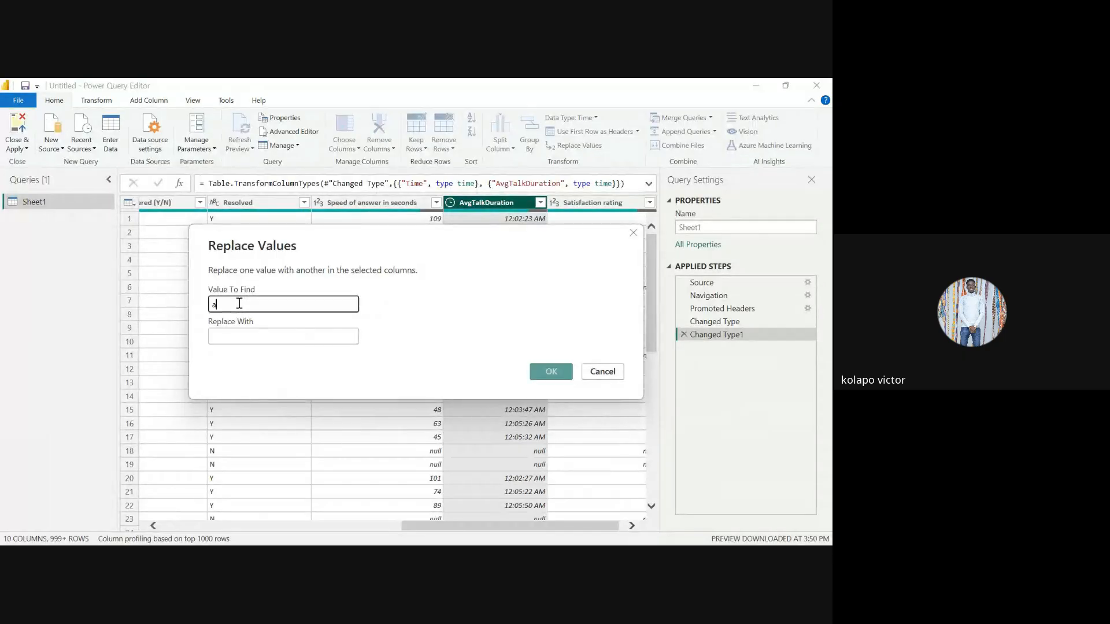
type("AM")
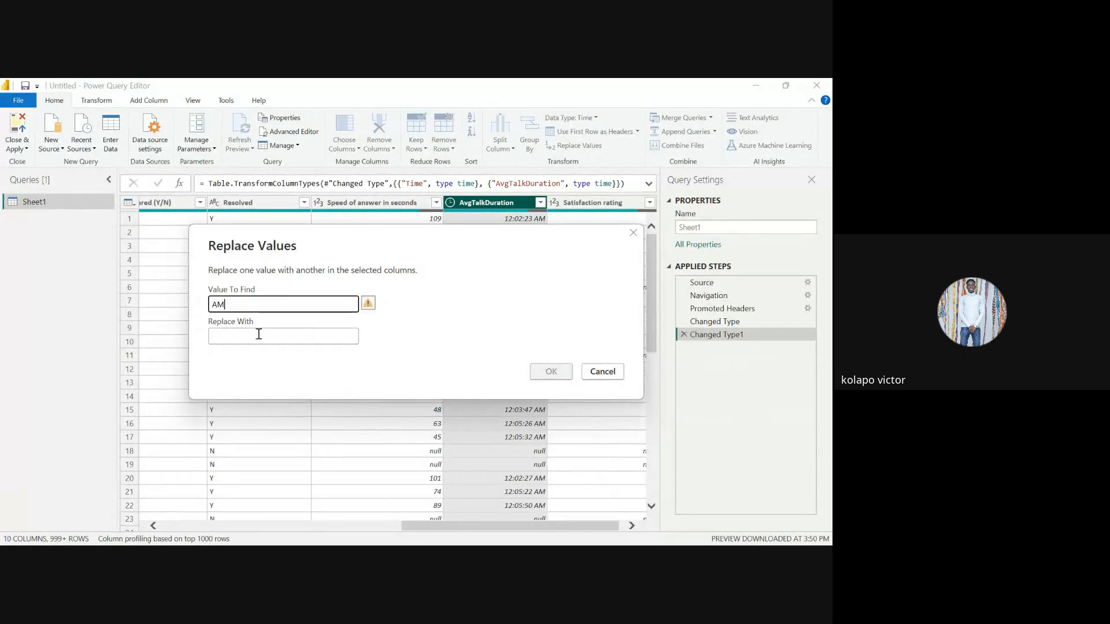
left_click(611, 374)
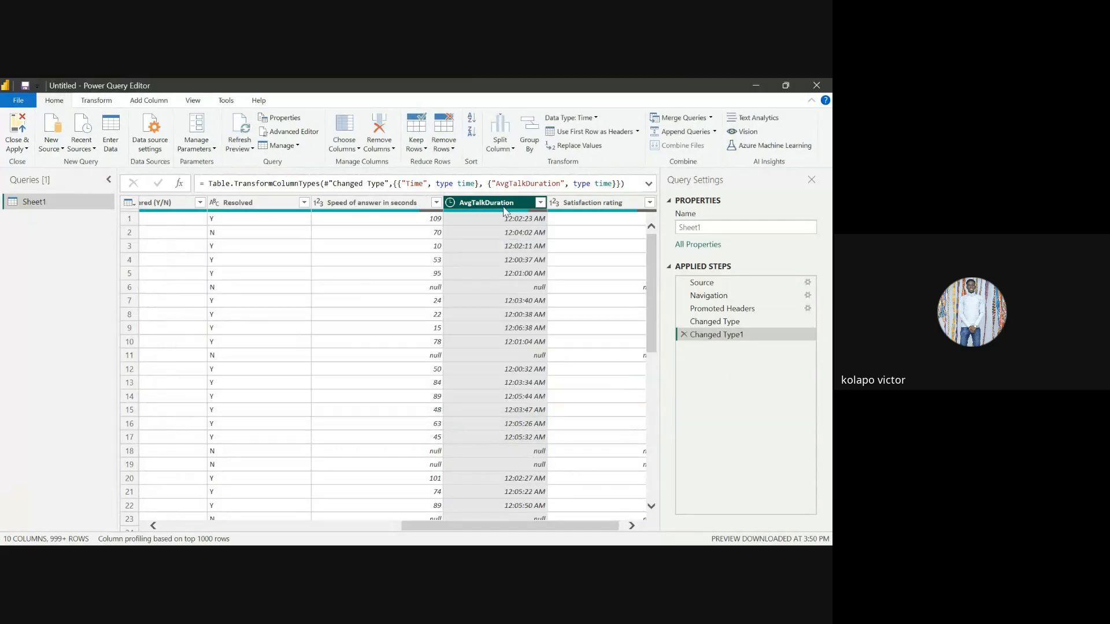
Step: Try splitting the AvgTalkDuration column by the space delimiter at the right-most occurrence
left_click(499, 145)
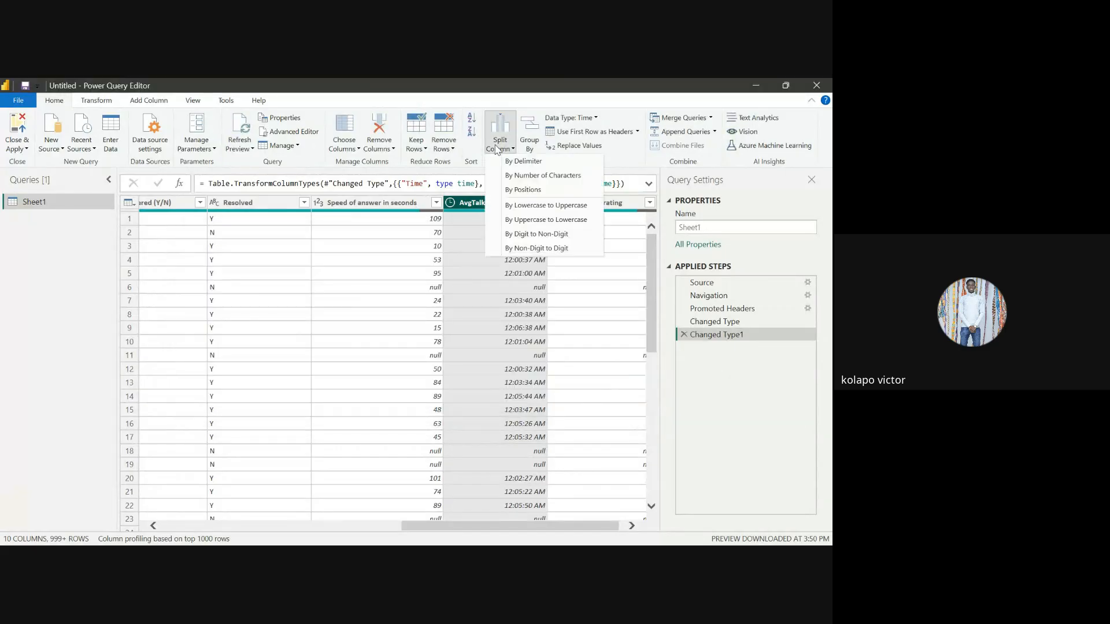
left_click(527, 165)
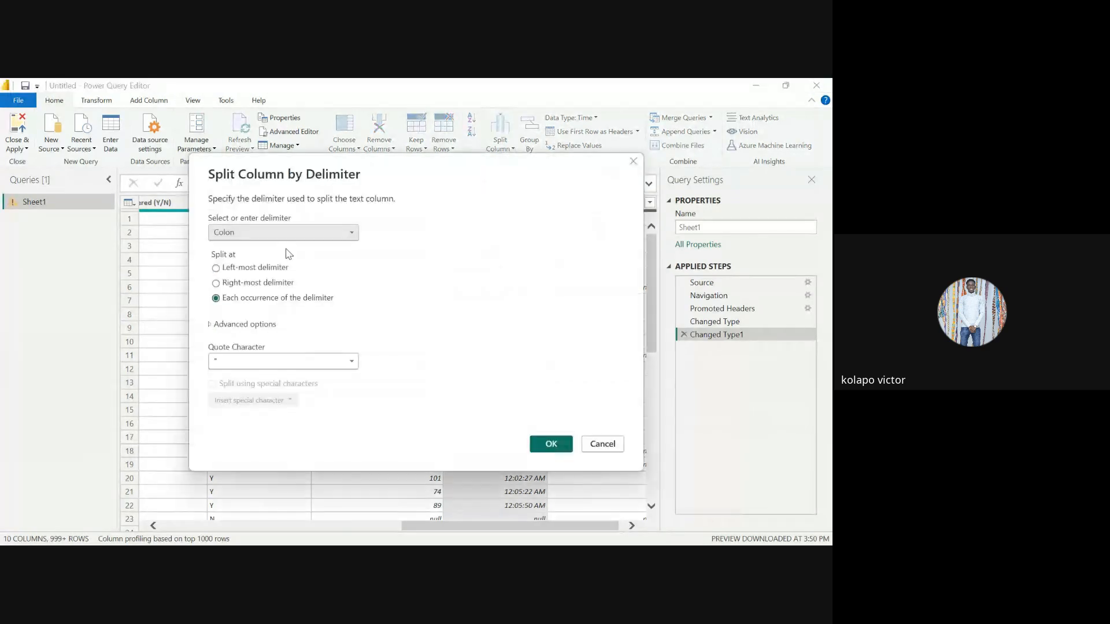
left_click(255, 238)
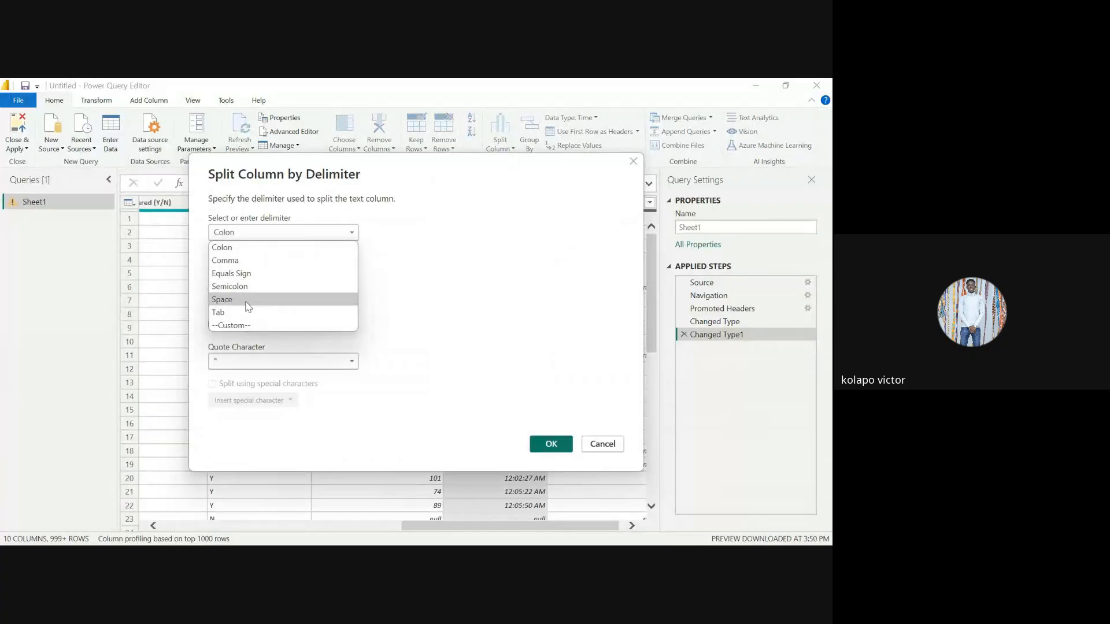
key("Escape")
key("Down")
key("Down")
key("Down")
key("Down")
left_click(219, 283)
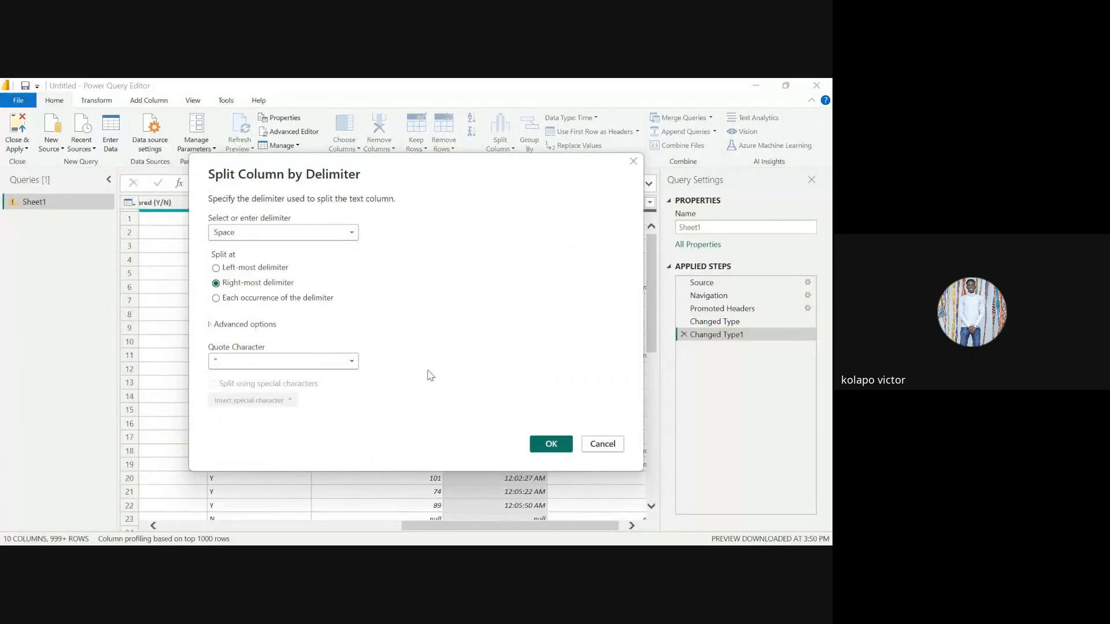
left_click(550, 444)
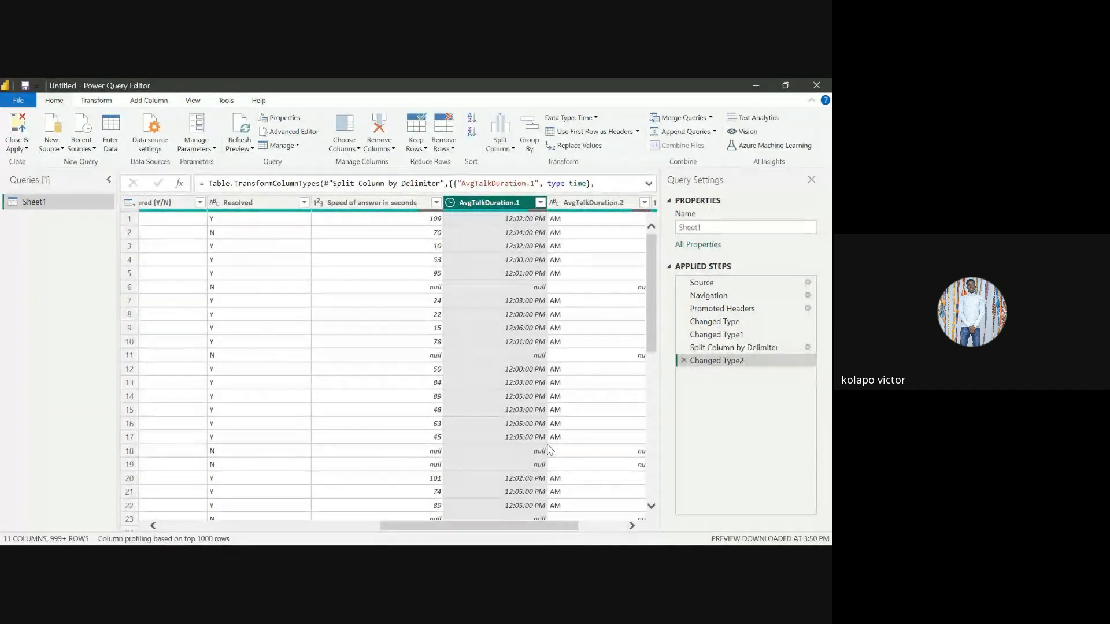
Step: Remove the space-delimiter split of AvgTalkDuration together with its automatic type change from the applied steps
left_click(684, 360)
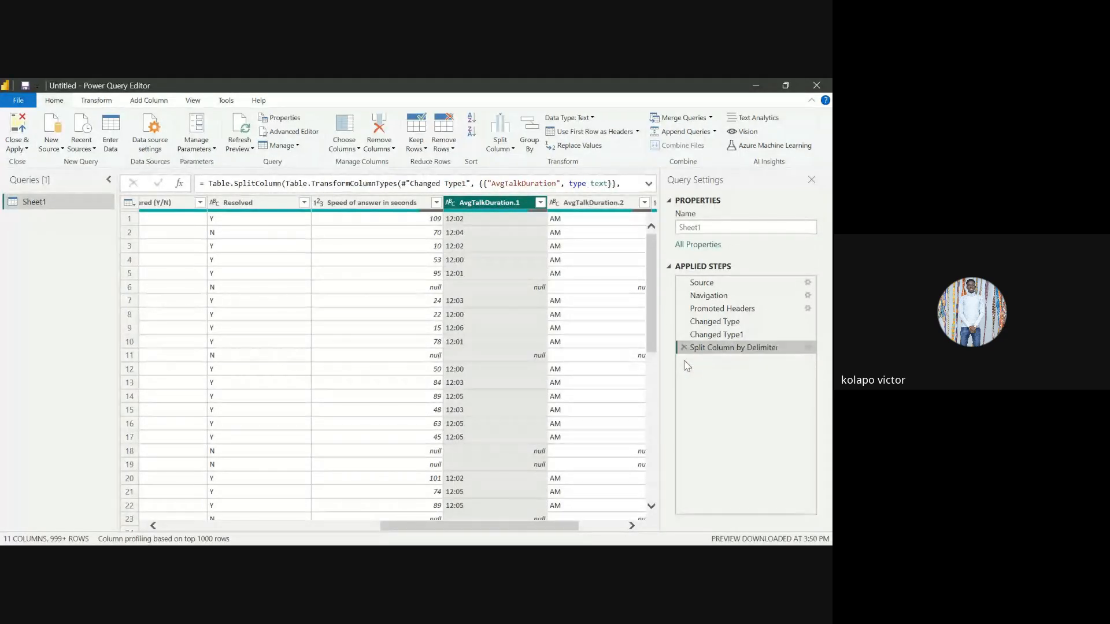
scroll(575, 354, "right", 3)
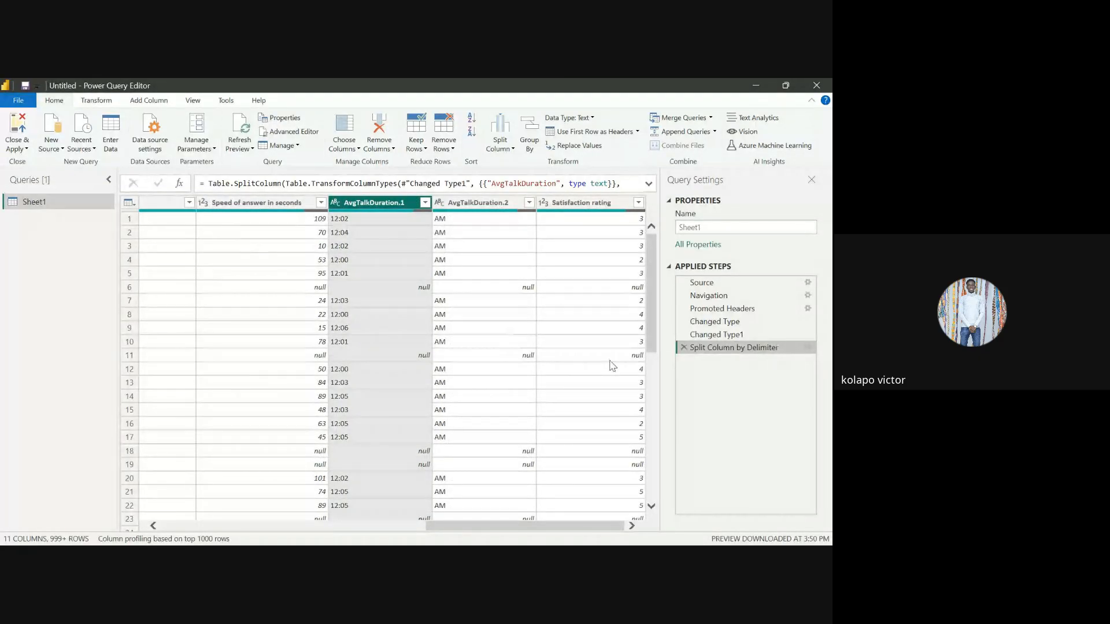
left_click(684, 347)
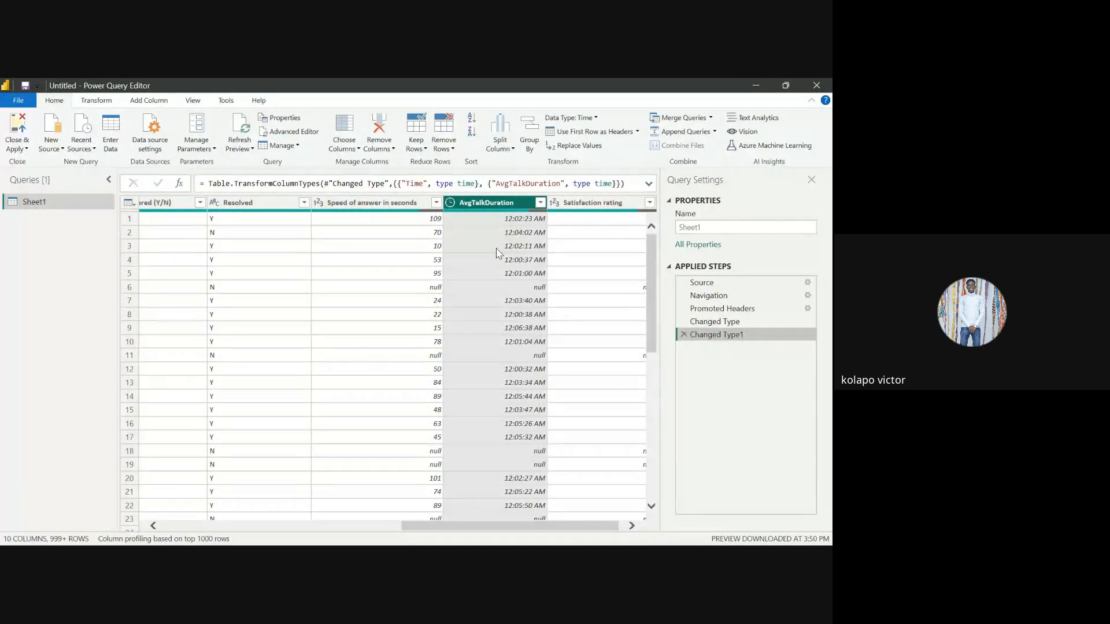
Step: Close Power Query Editor with the query changes applied and check the fields of the loaded Sheet1 table
scroll(507, 242, "right", 1)
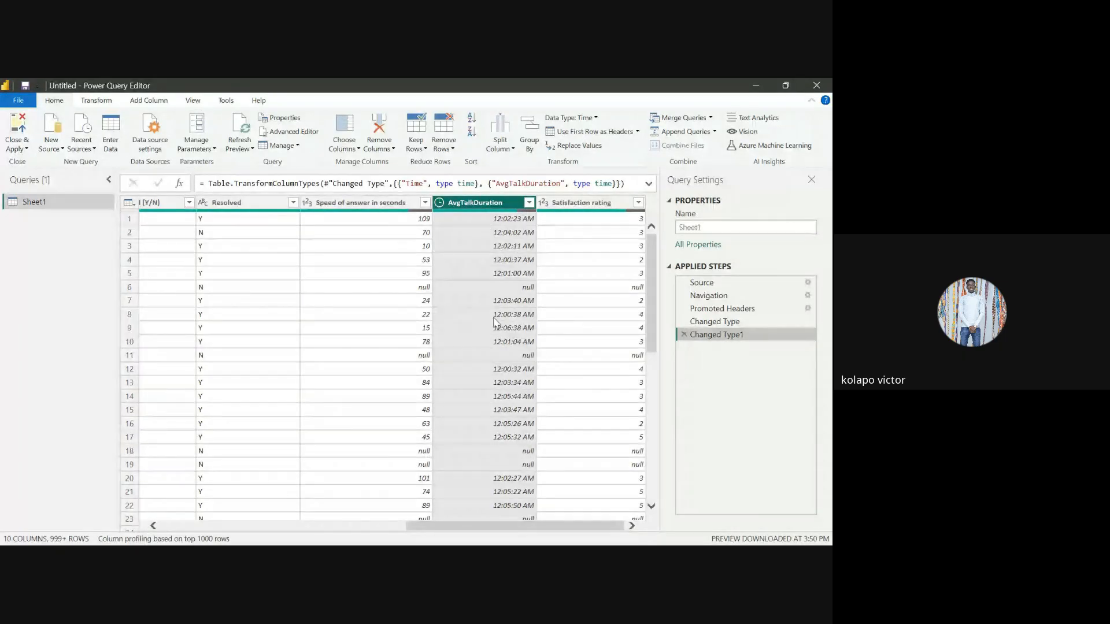
scroll(539, 448, "down", 9)
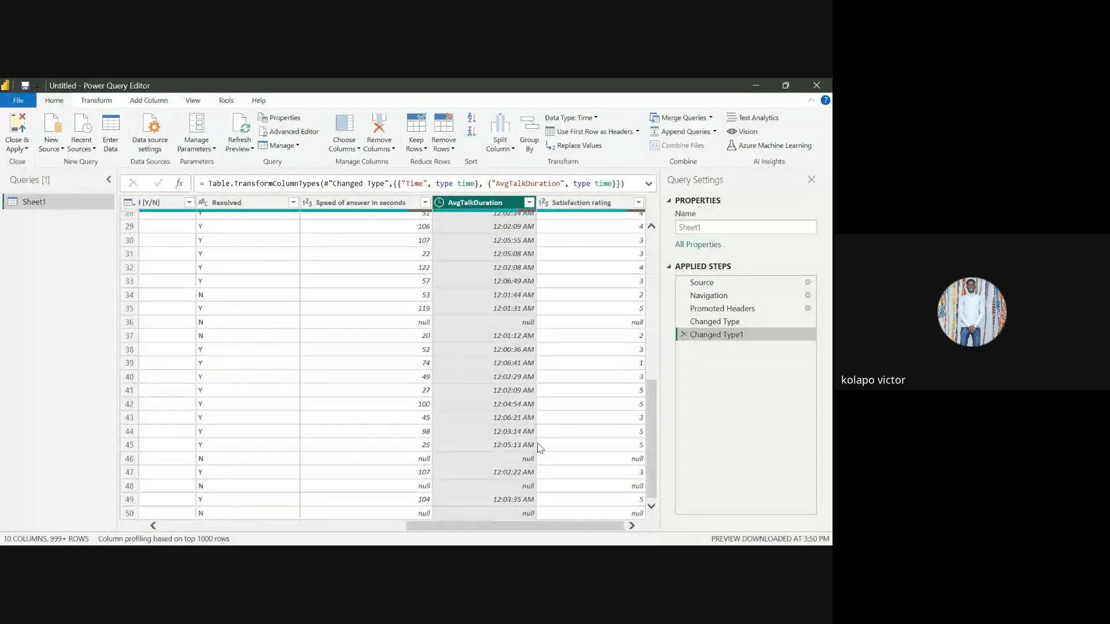
scroll(539, 448, "up", 3)
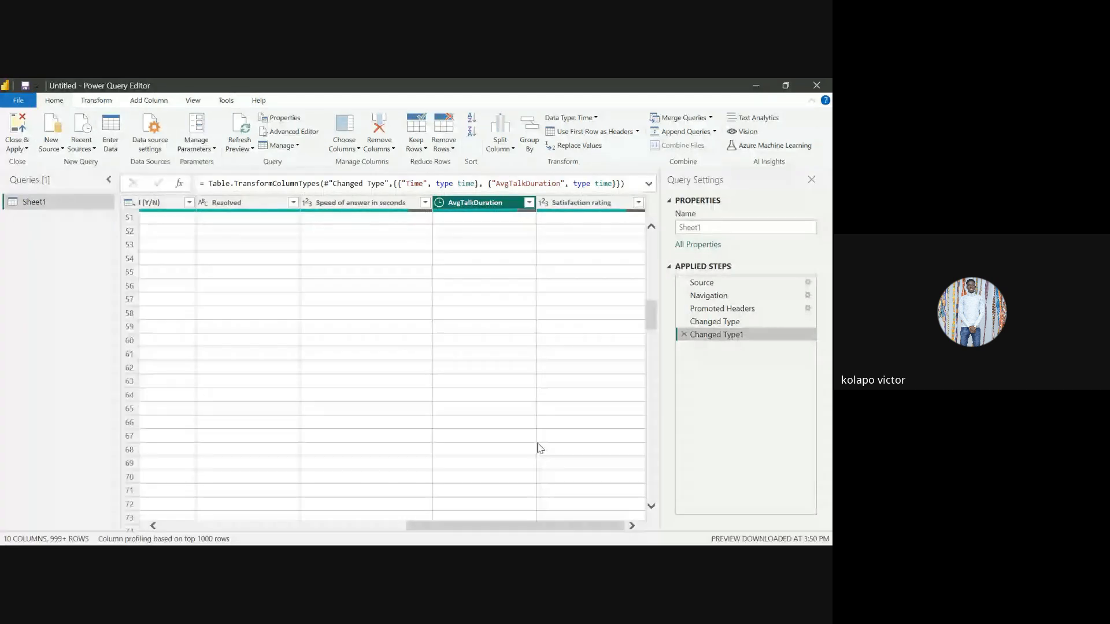
scroll(379, 415, "left", 10)
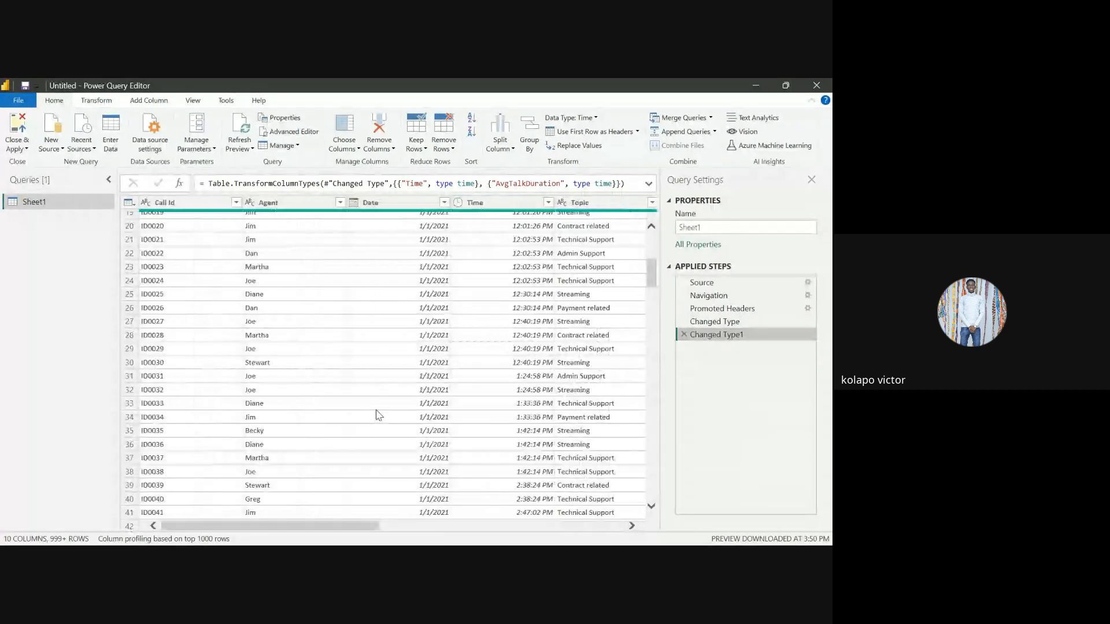
scroll(379, 415, "up", 6)
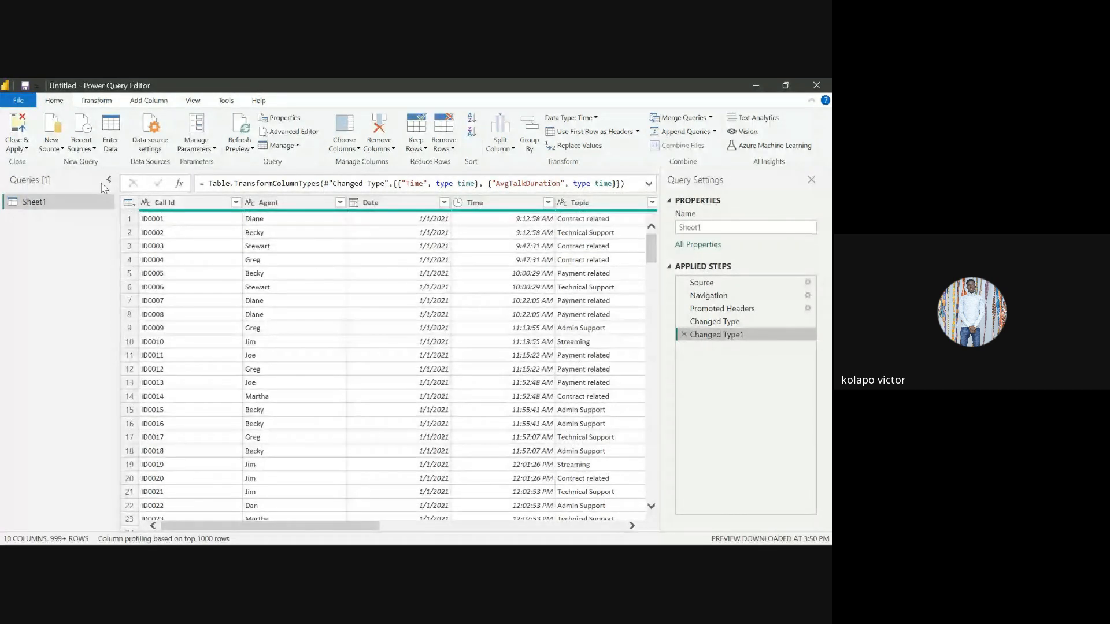
key("alt+Tab")
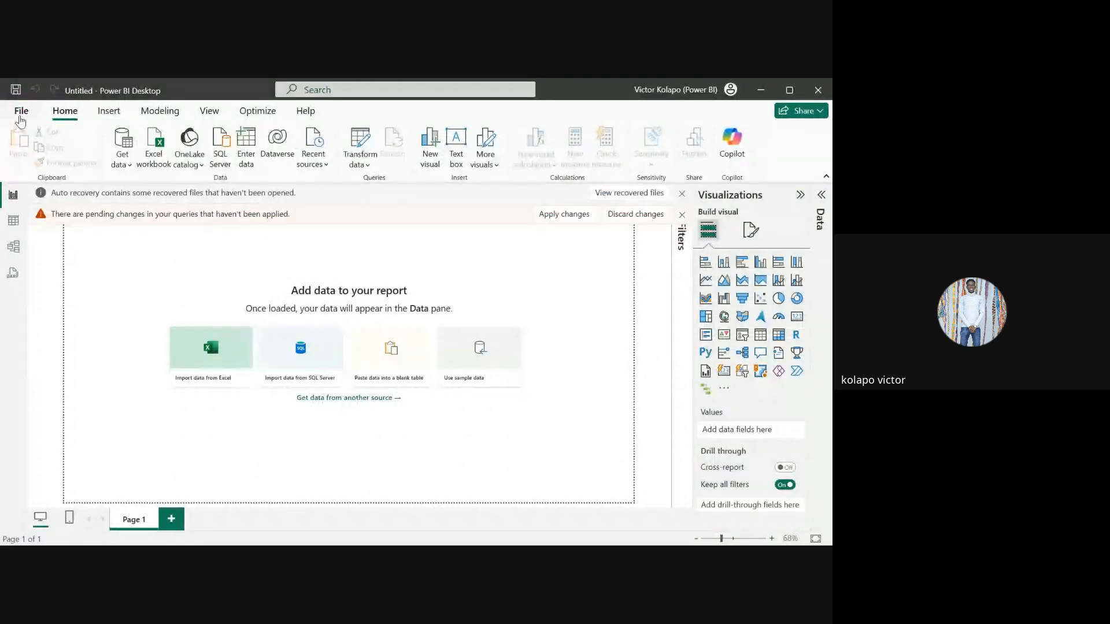
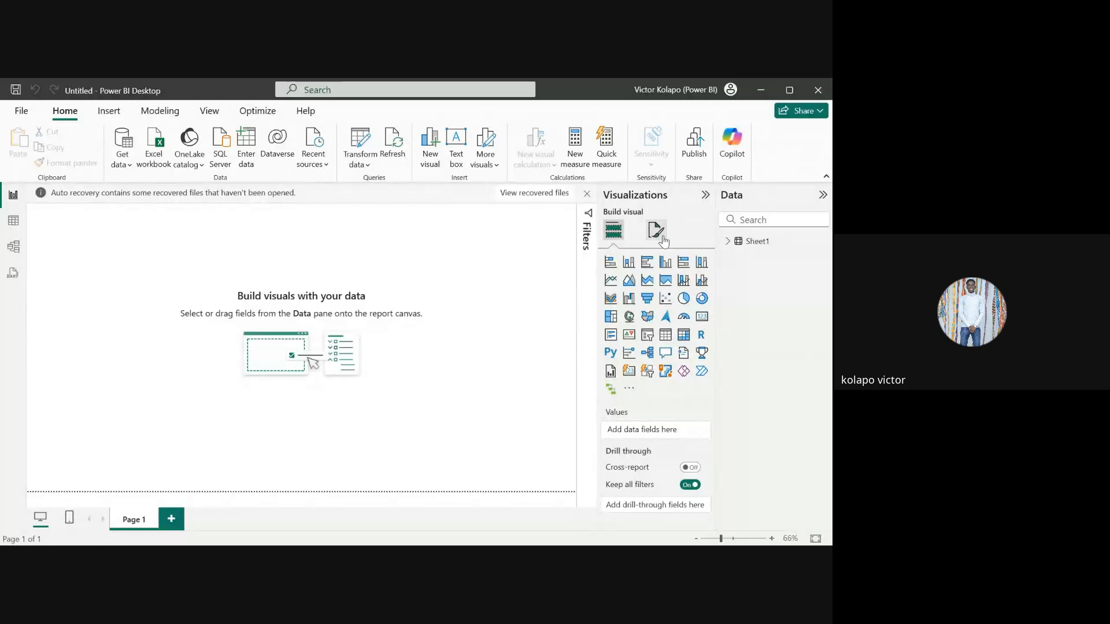
left_click(728, 241)
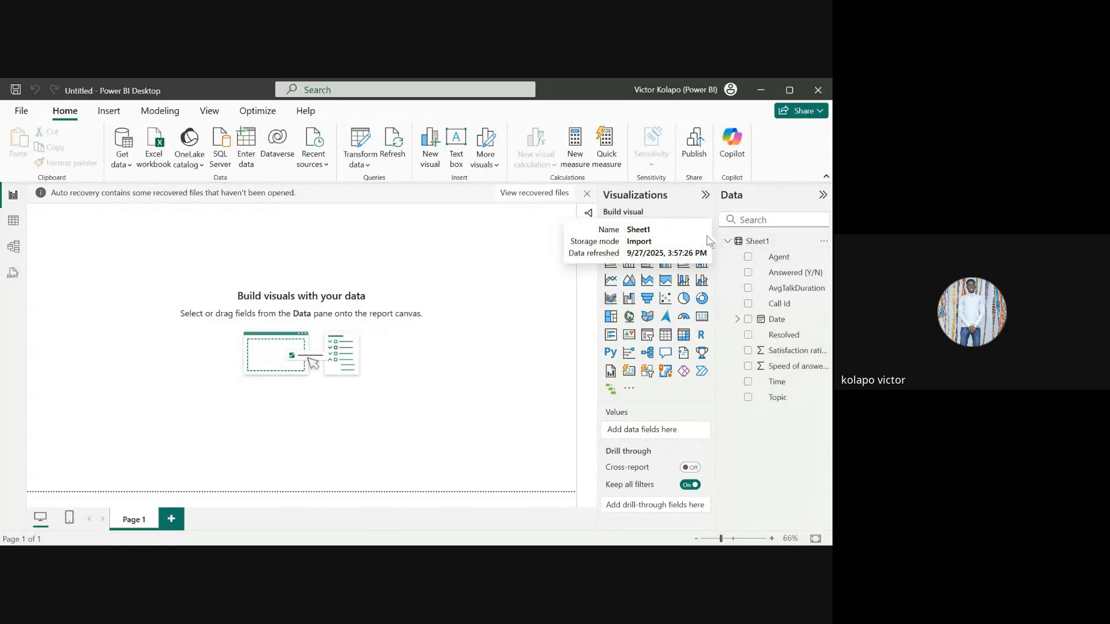
left_click(728, 241)
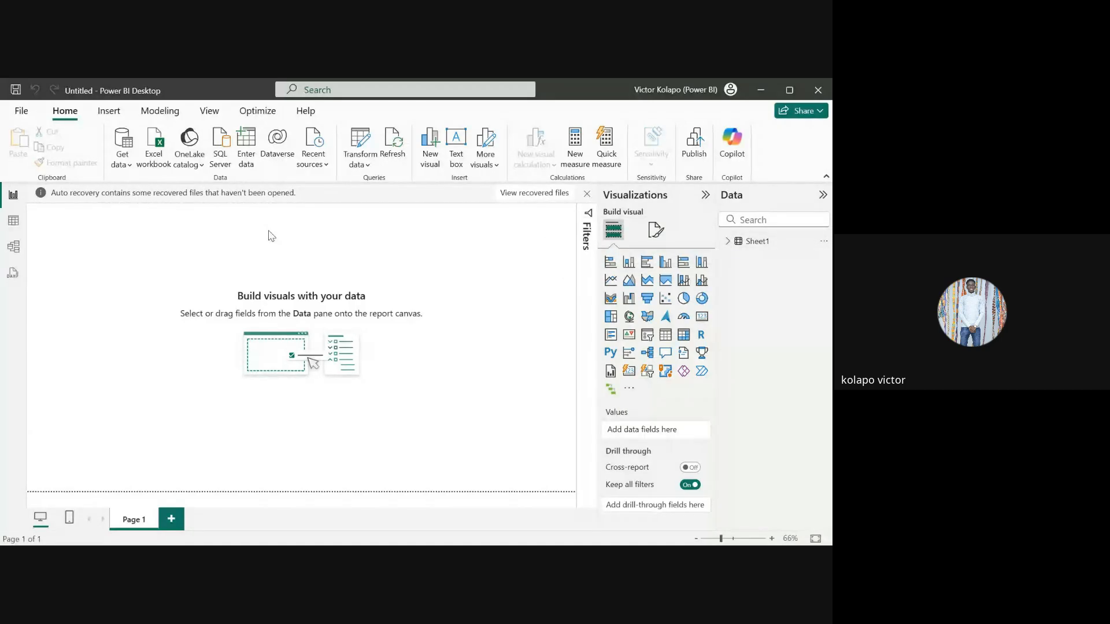
Step: Dismiss the auto recovery notice, choosing to view the recovered files later
left_click(587, 194)
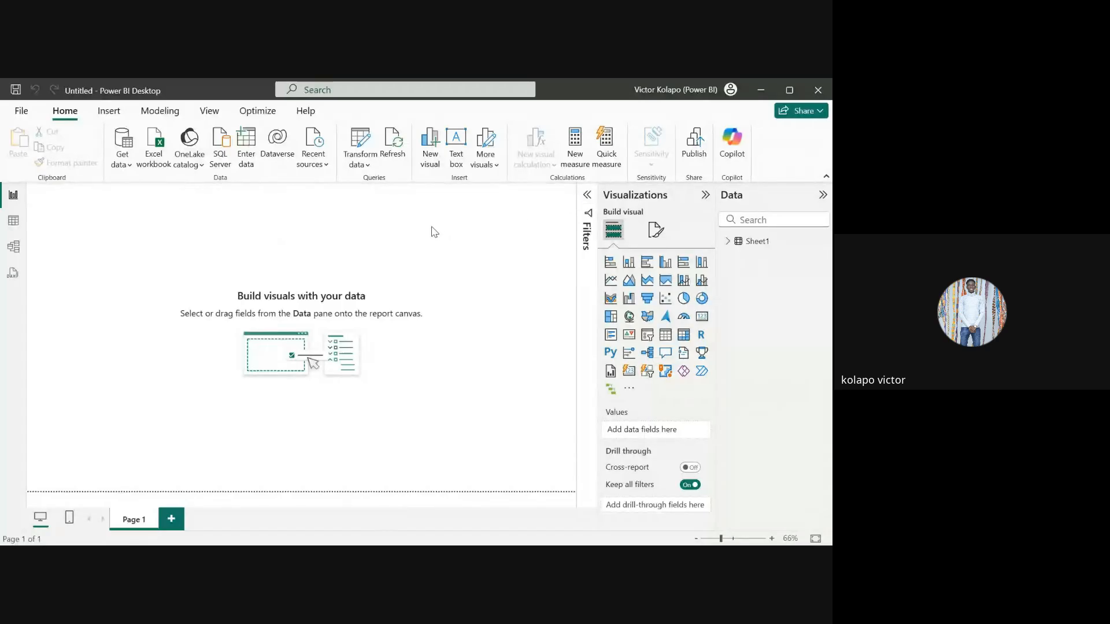
left_click(351, 318)
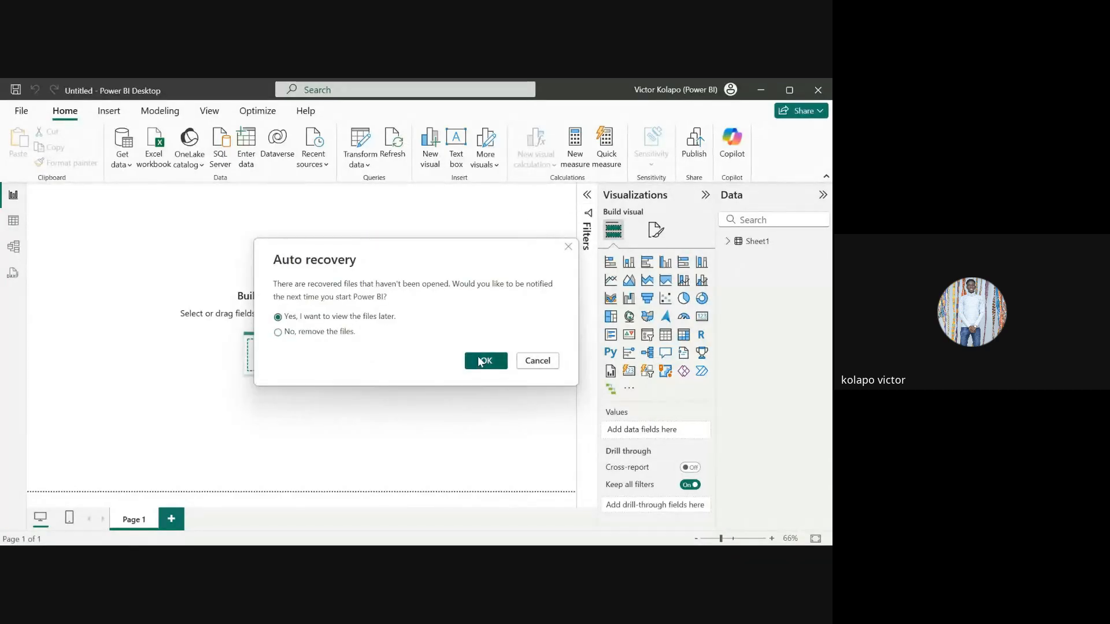
left_click(480, 362)
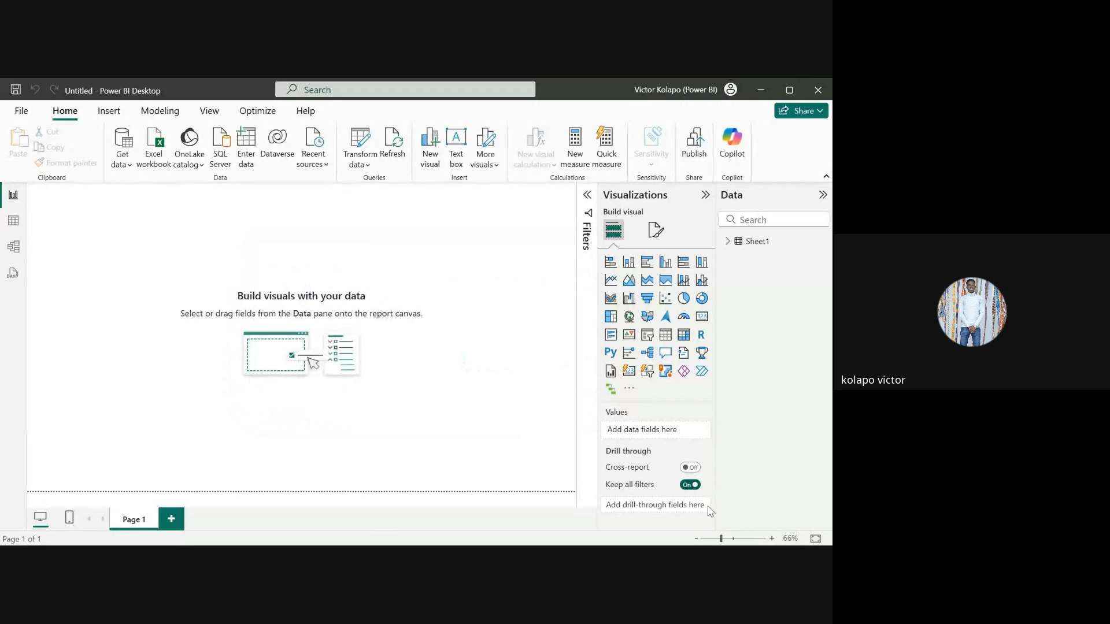
Step: Insert a text box at the top of the report page and shrink it to a thin single-line strip for the title
left_click(696, 538)
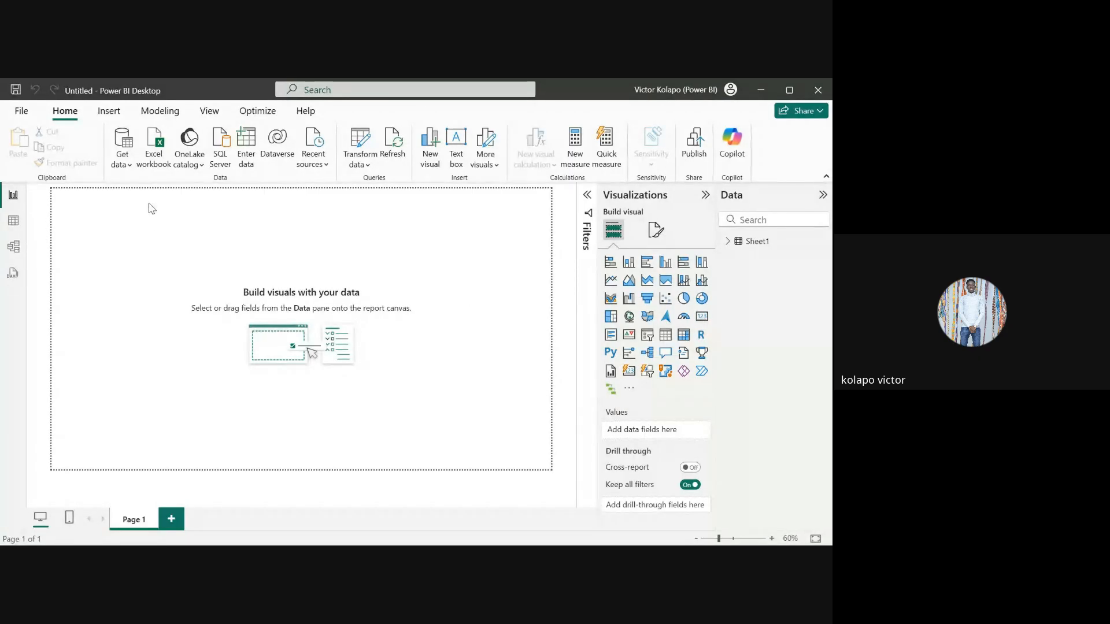
left_click(457, 141)
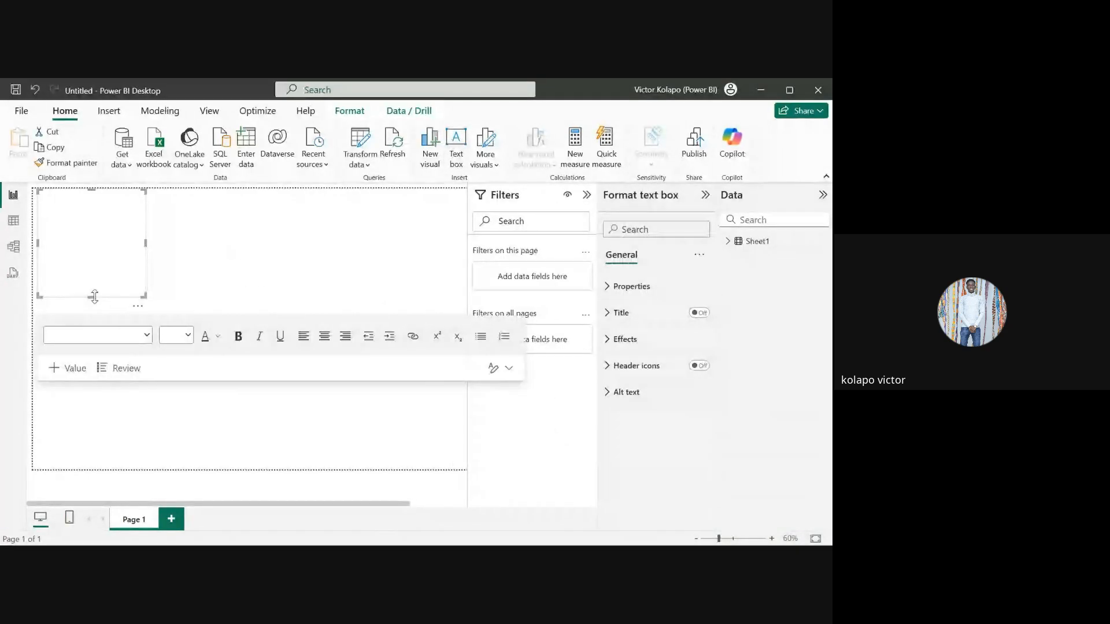
left_click_drag(94, 296, 91, 209)
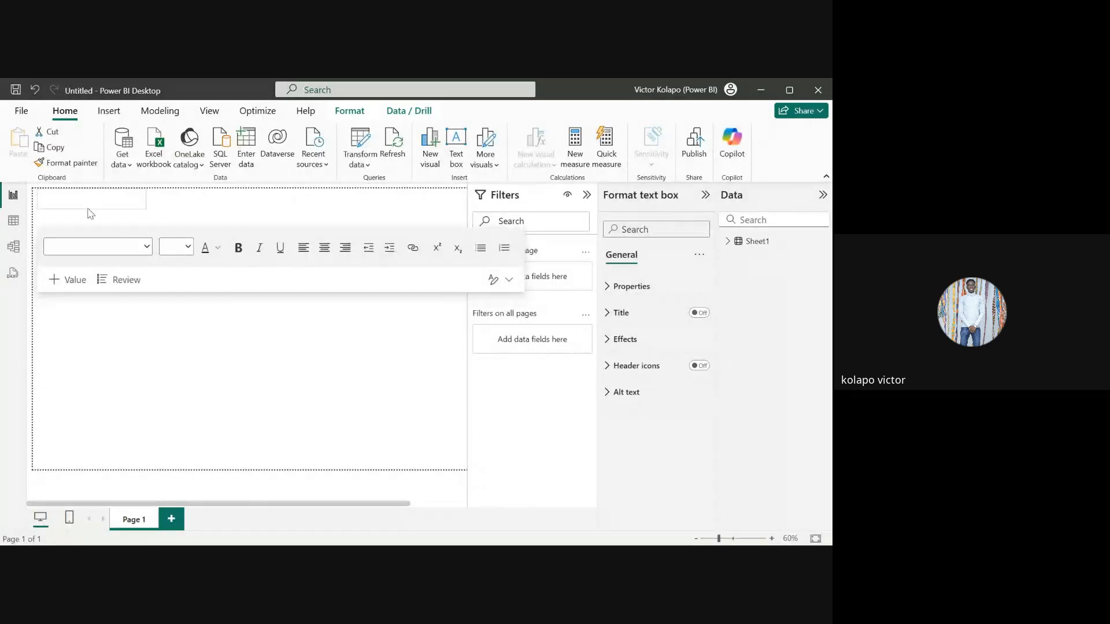
left_click(124, 202)
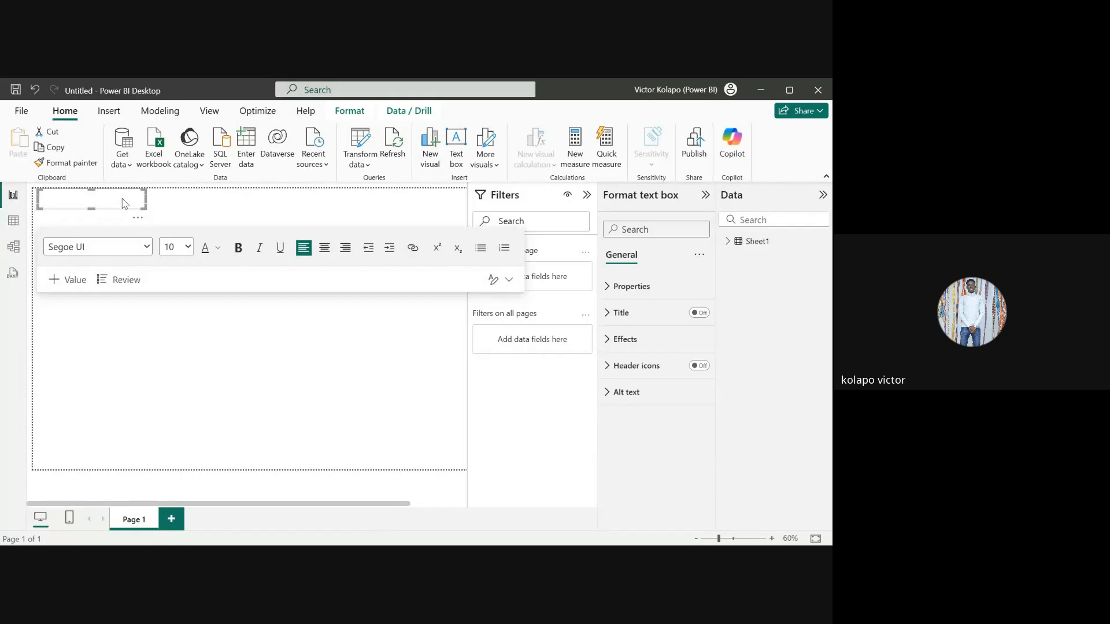
Step: Copy the title PhoneNow Call Centre Dashboard from the Google Meet chat and paste it into the text box in Power BI
mouse_move(423, 533)
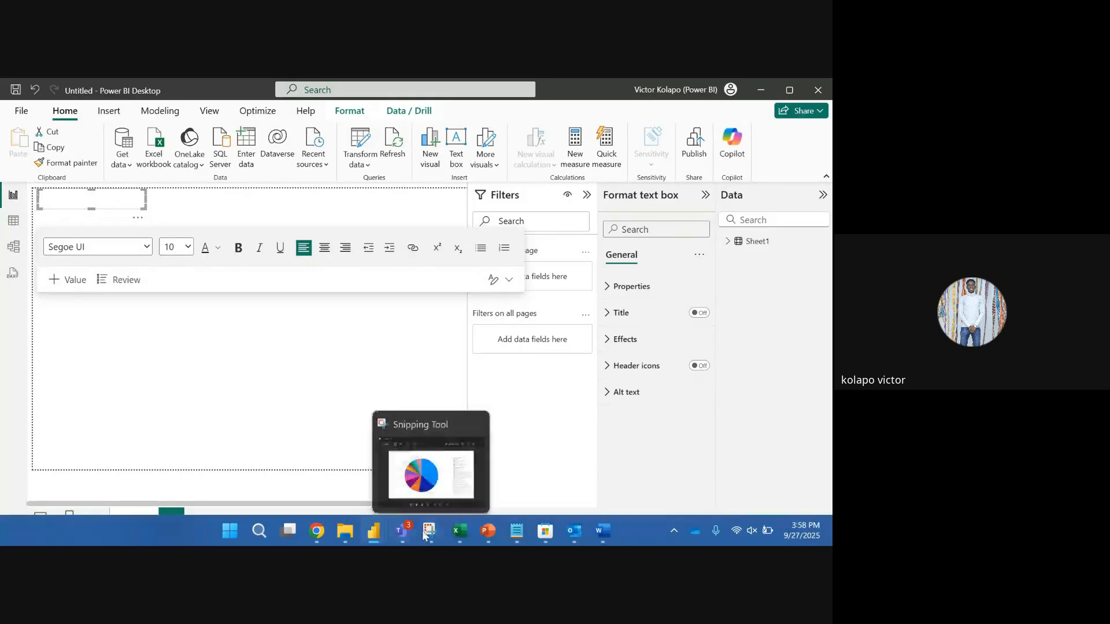
mouse_move(321, 532)
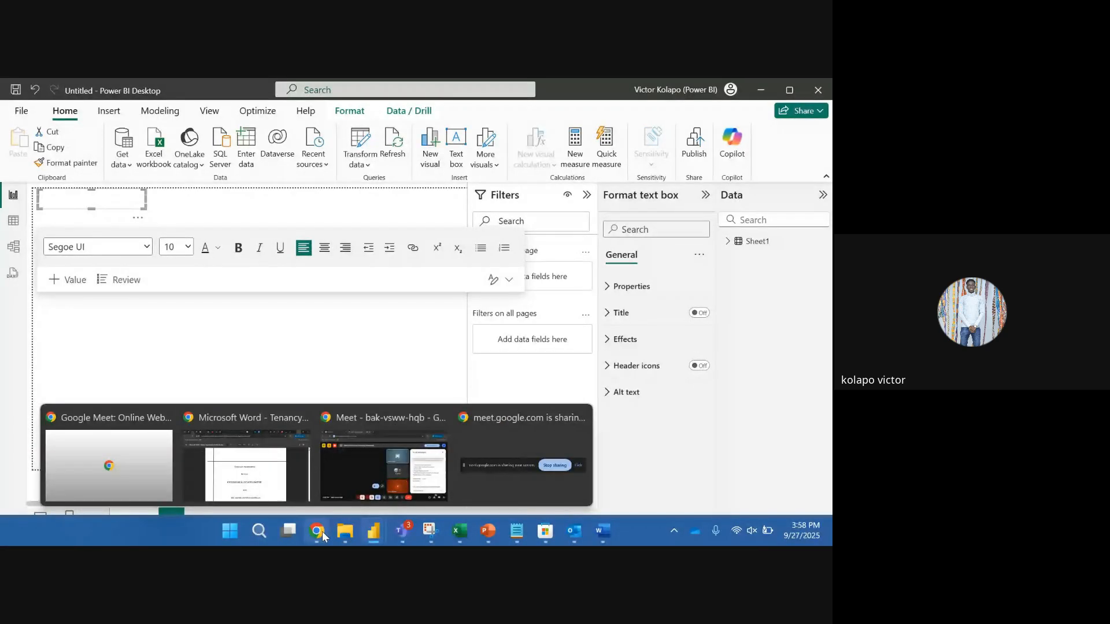
left_click(391, 485)
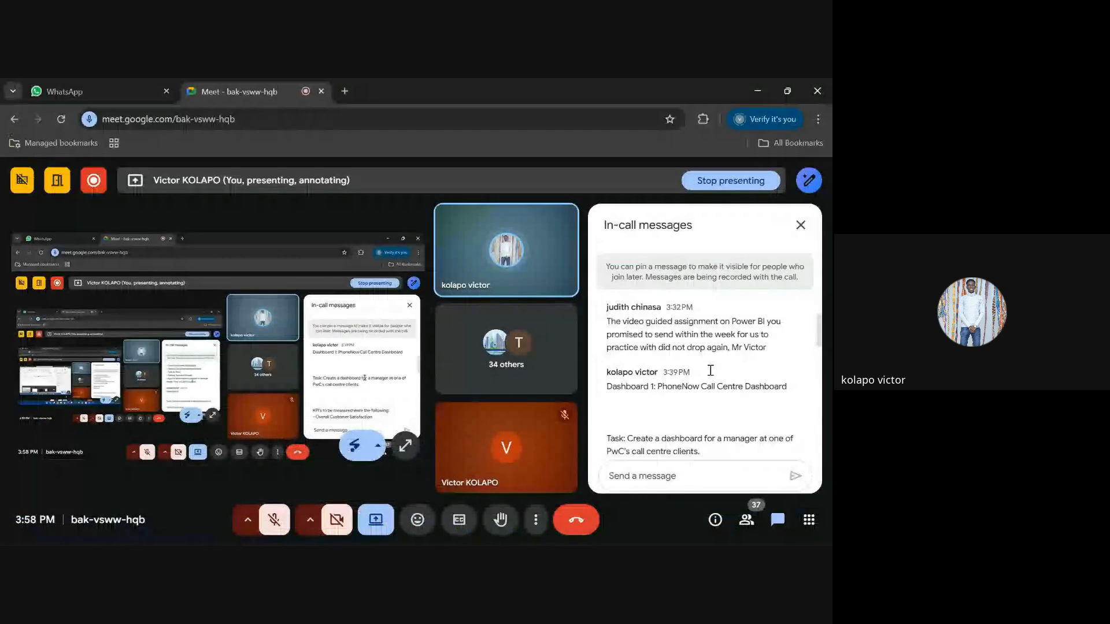
scroll(710, 371, "up", 1)
left_click_drag(658, 400, 791, 406)
key("ctrl+c")
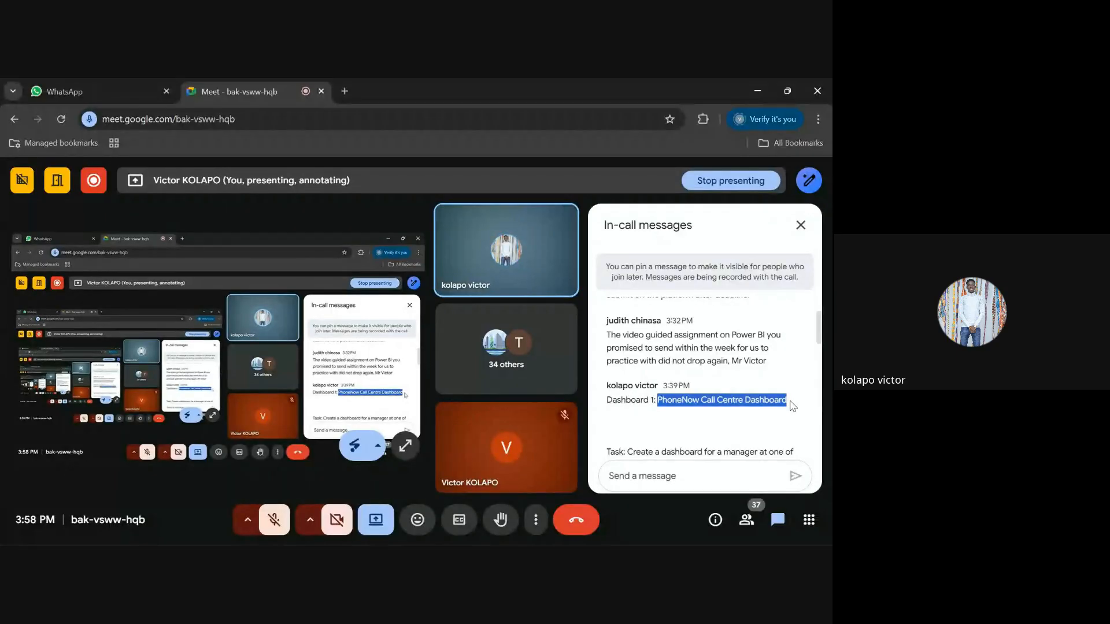
key("alt+Tab")
key("alt+Tab")
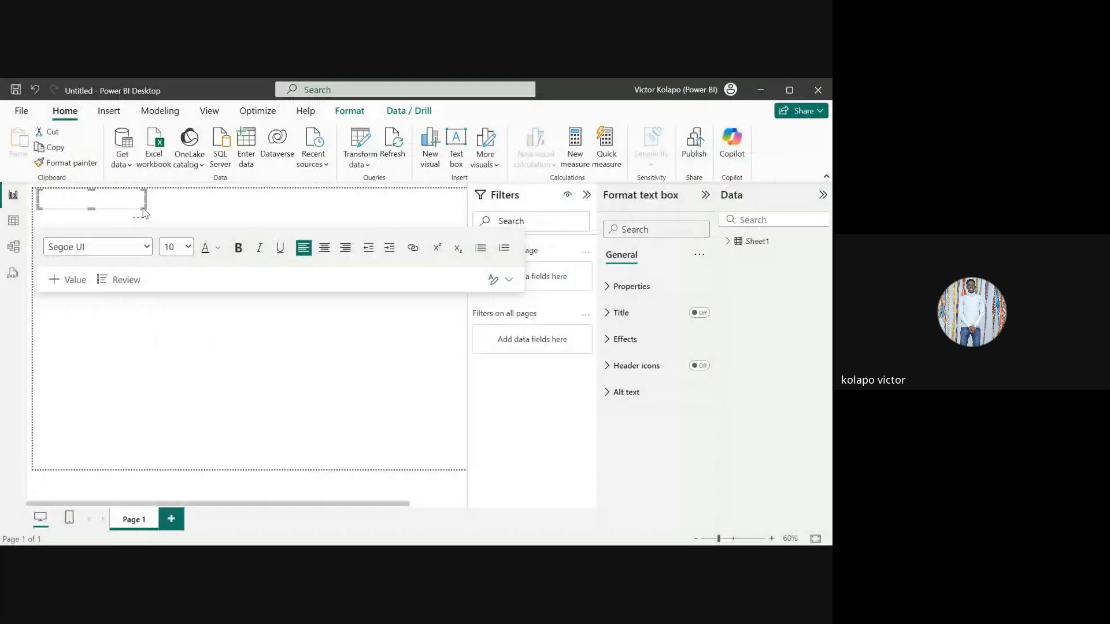
key("ctrl+v")
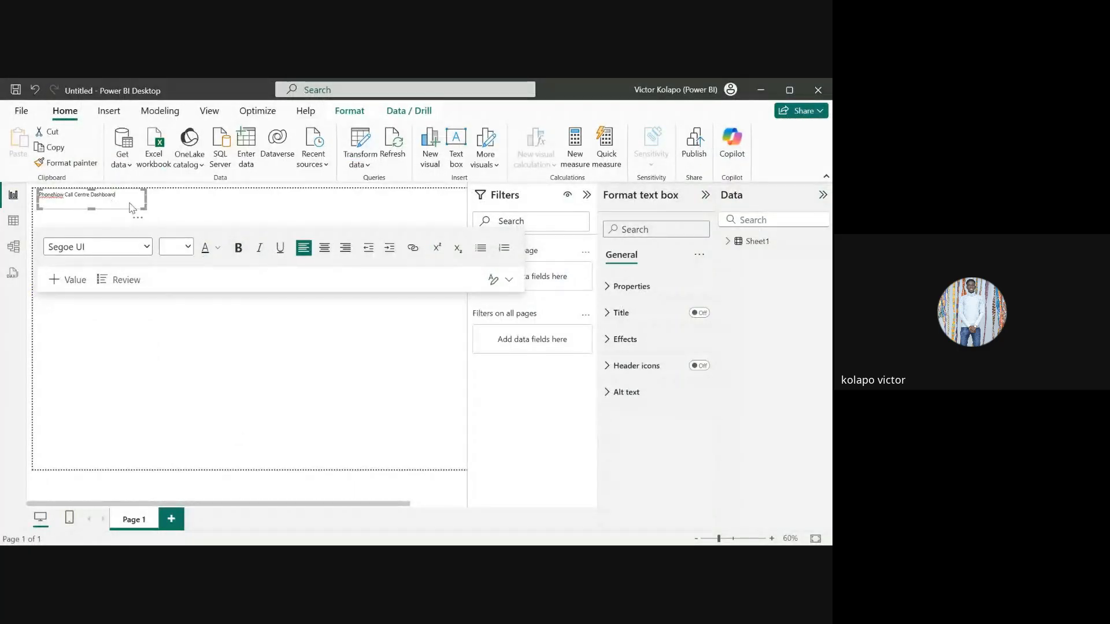
Step: Make the dashboard title bold at font size 28 and widen its text box so the full title fits on one line
key("ctrl+a")
left_click(238, 248)
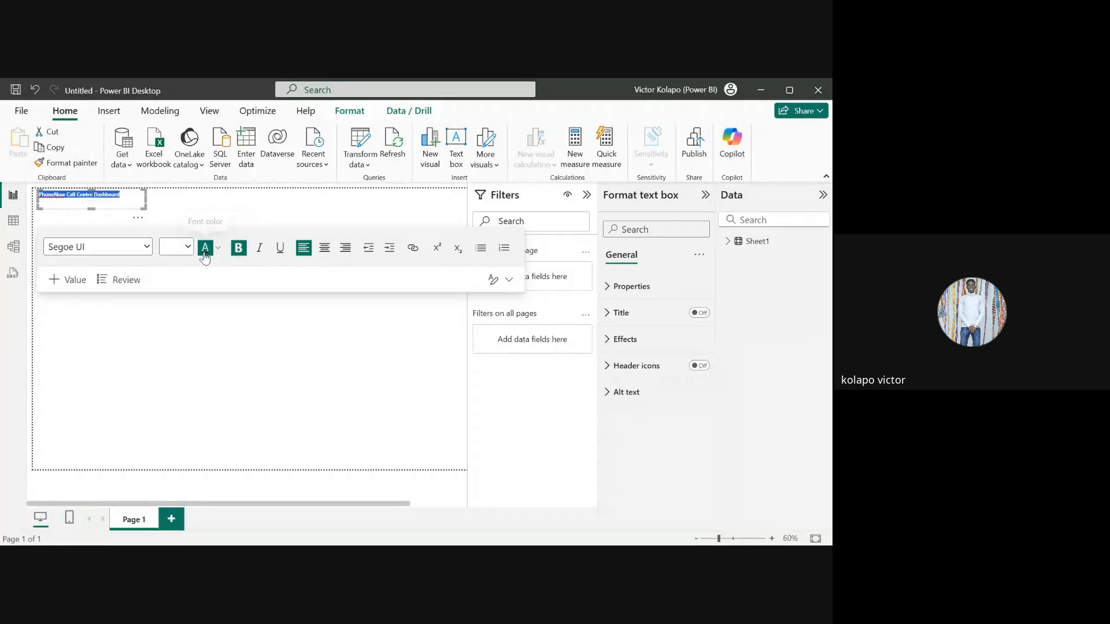
left_click(184, 247)
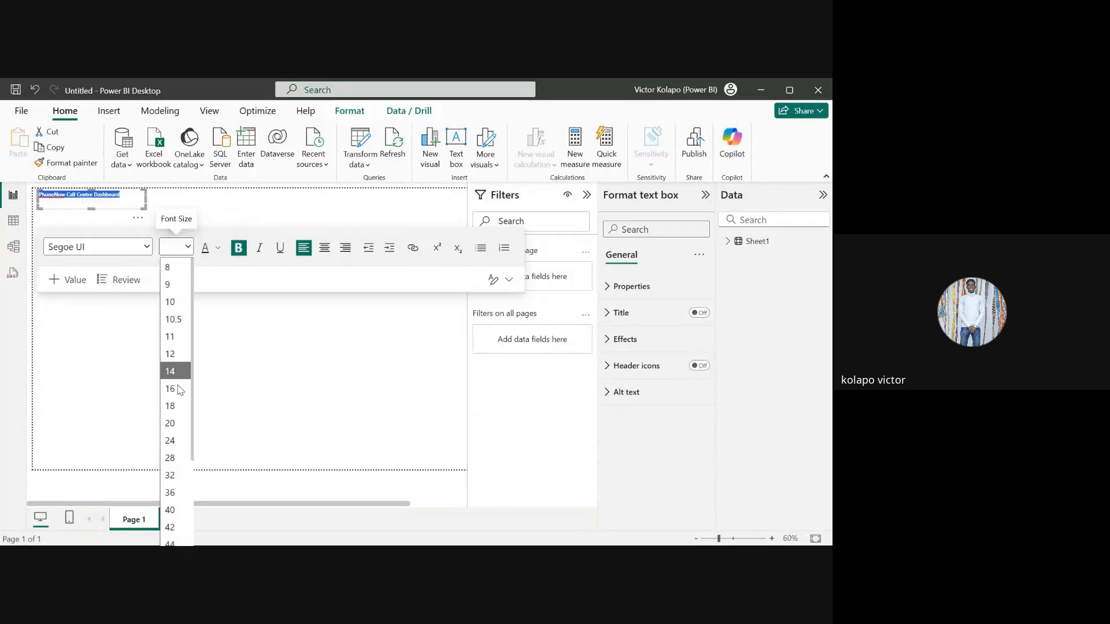
left_click(176, 458)
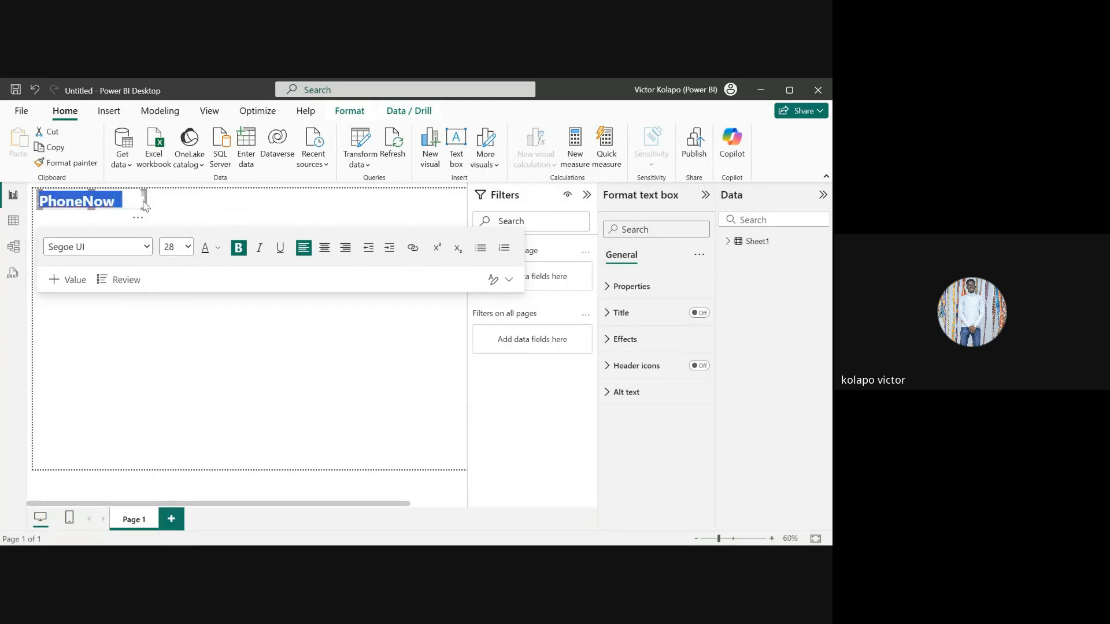
left_click_drag(145, 207, 364, 212)
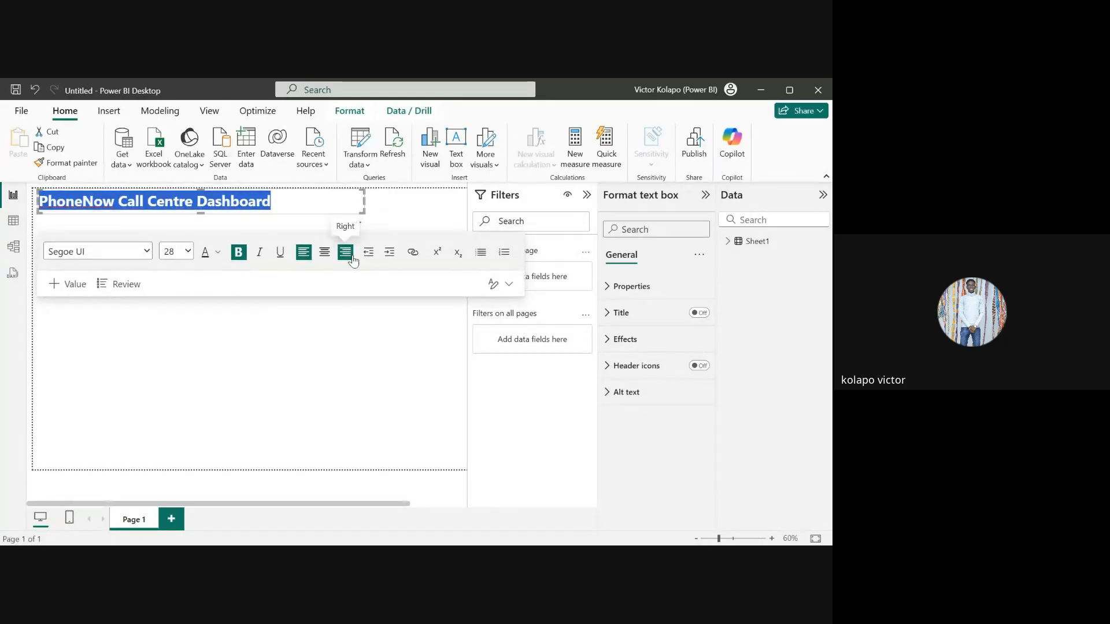
left_click(333, 345)
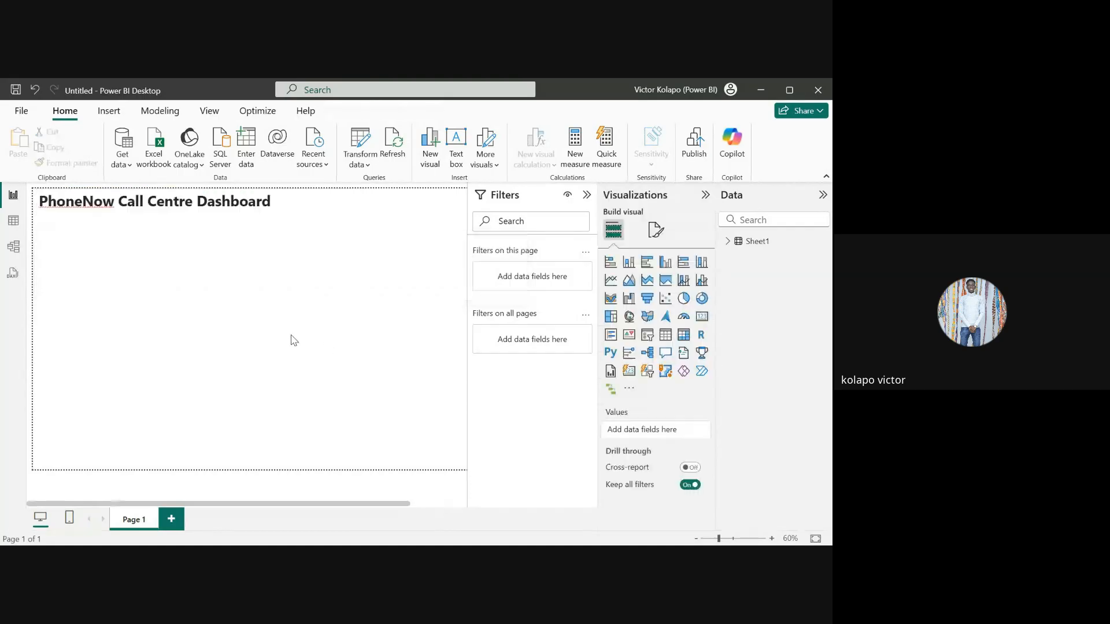
Step: Narrow the title text box so it ends just past the word Dashboard
left_click(278, 200)
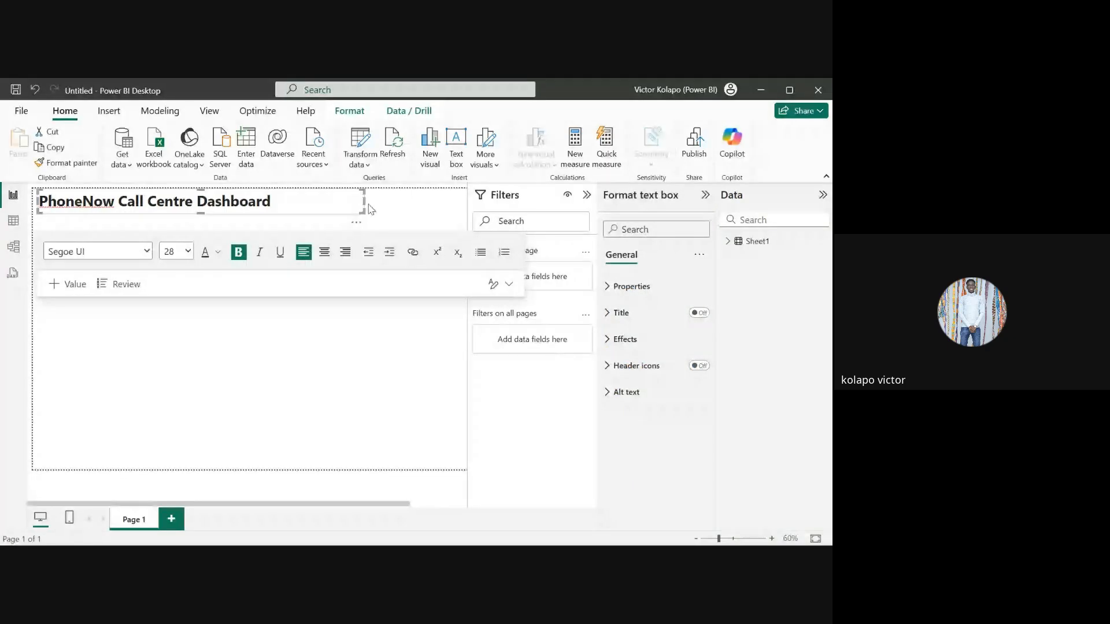
left_click_drag(364, 211, 286, 209)
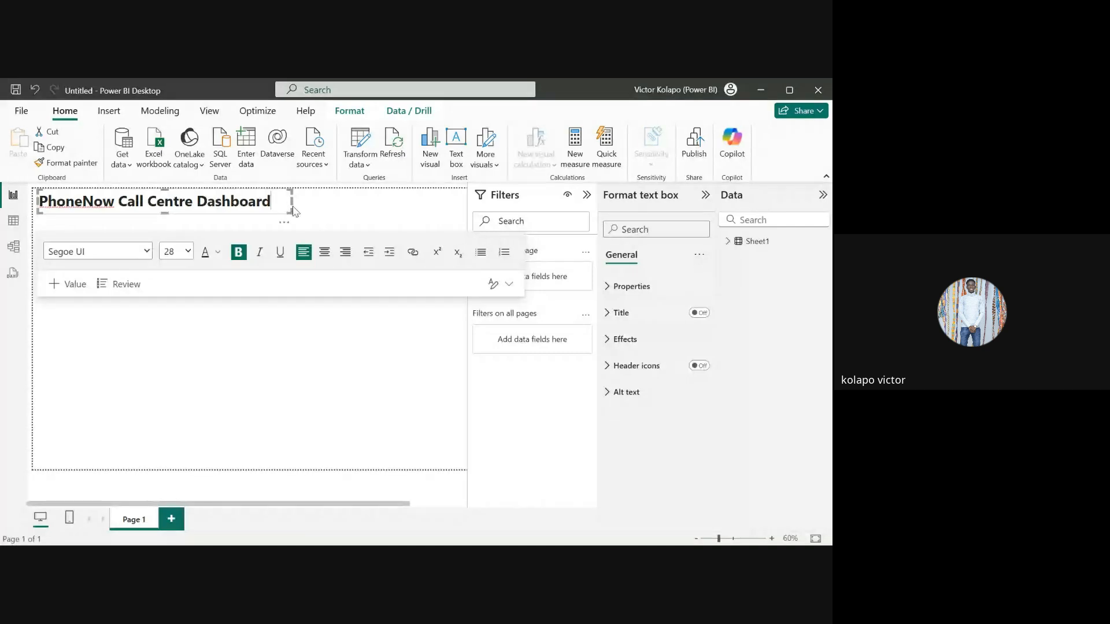
left_click(350, 209)
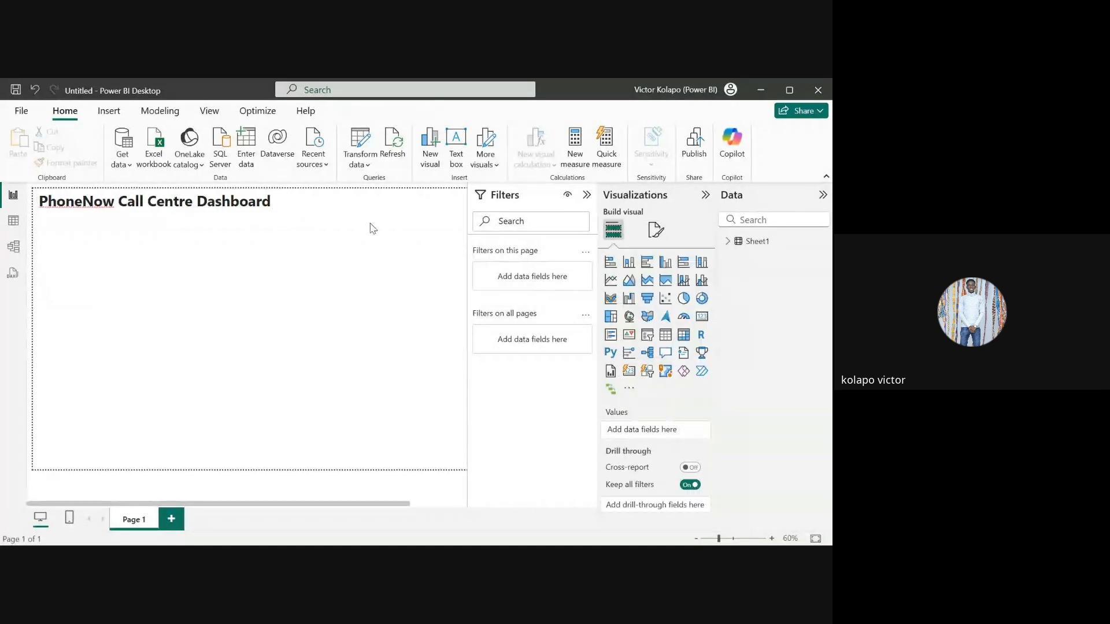
Step: Give the title text box a dark blue background and turn on its shadow
left_click(256, 200)
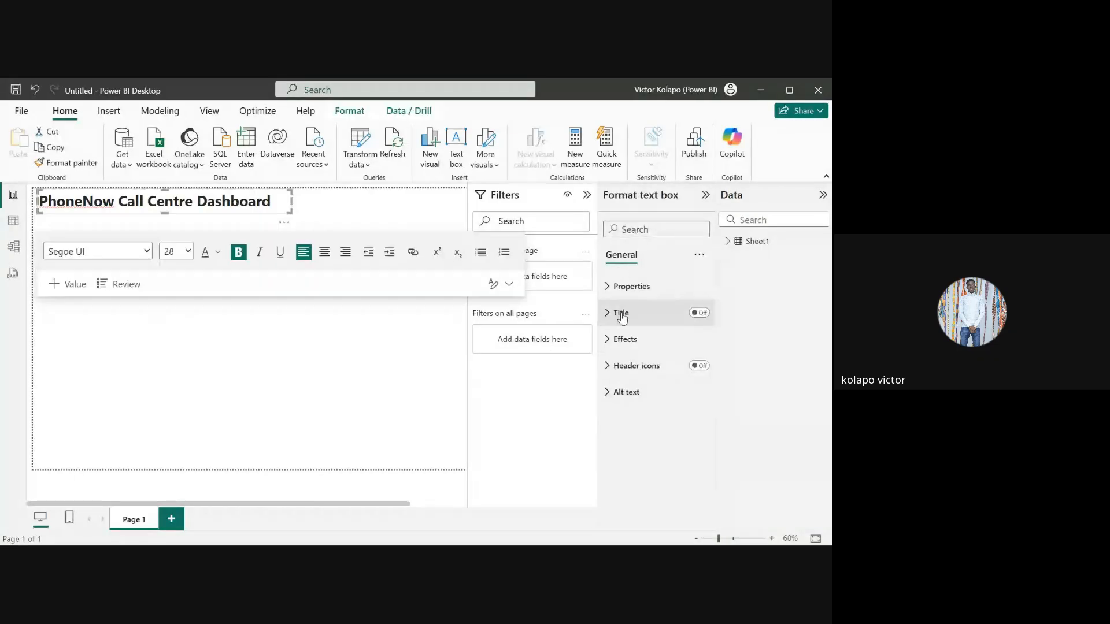
left_click(612, 337)
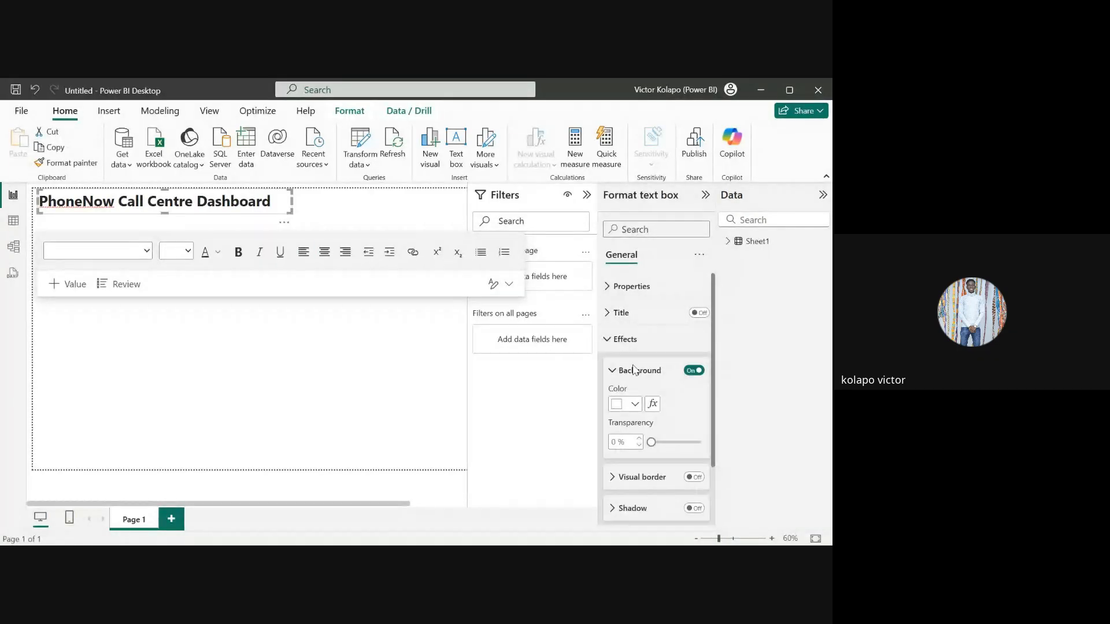
left_click(634, 407)
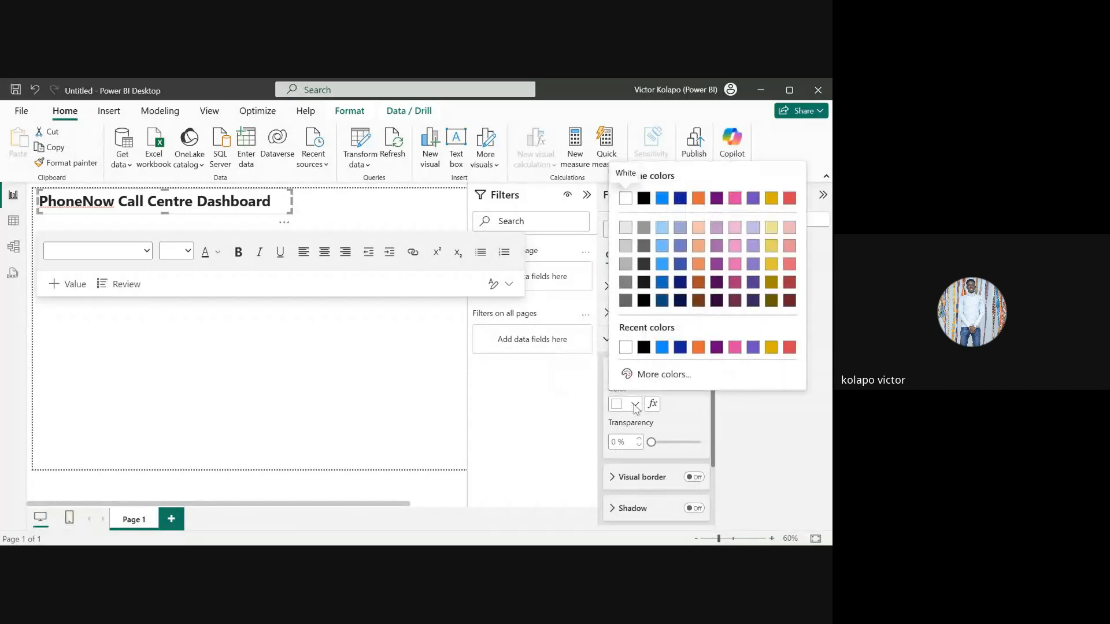
left_click(680, 349)
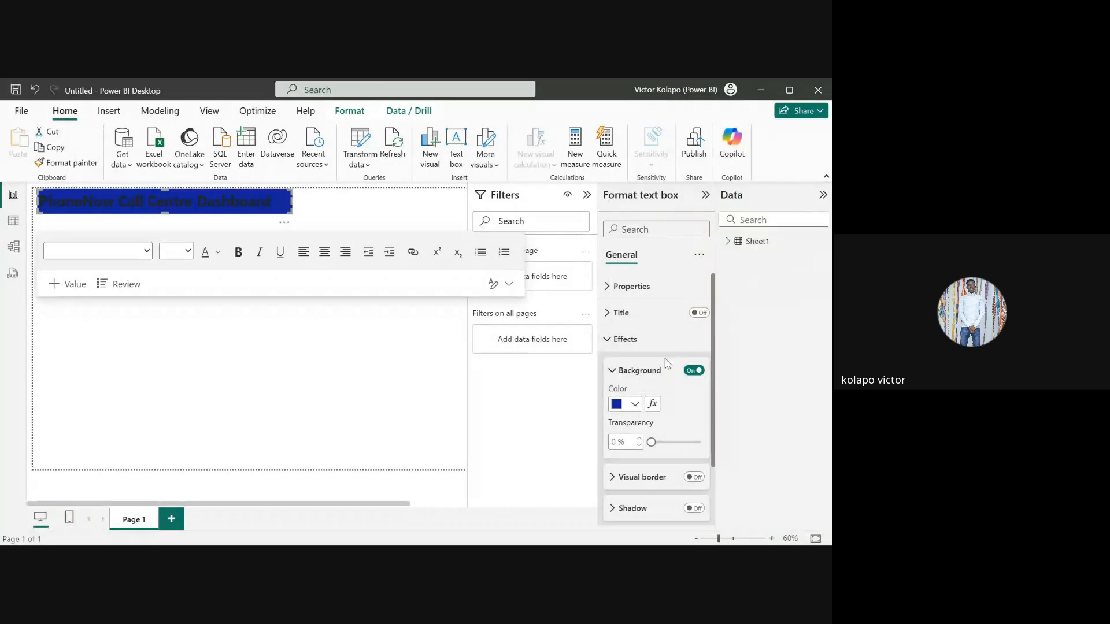
scroll(645, 445, "down", 1)
scroll(646, 445, "down", 1)
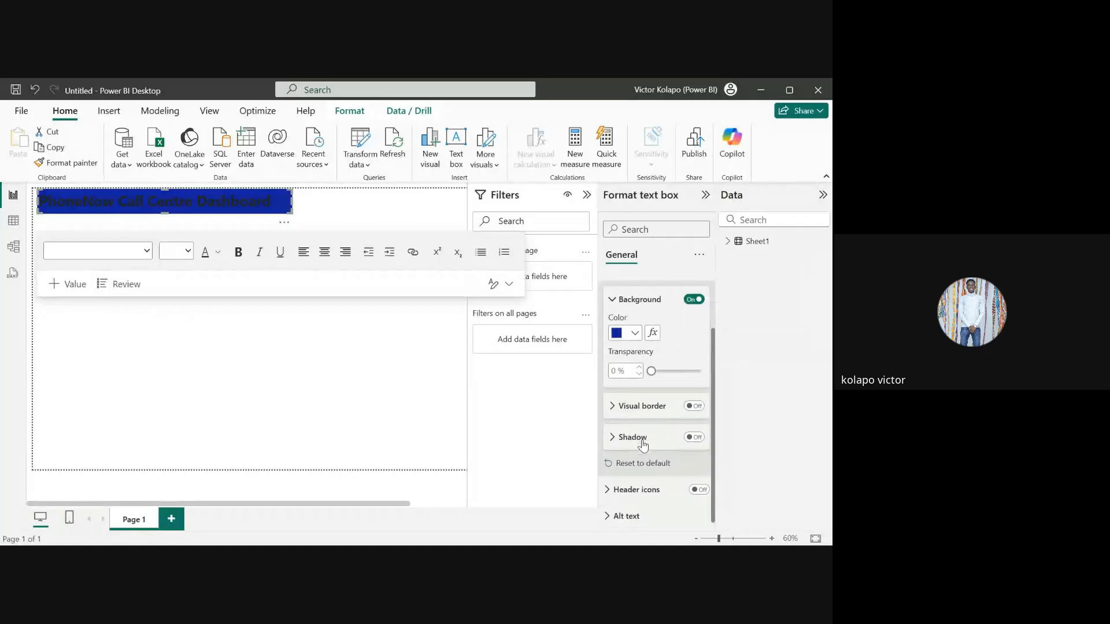
left_click(690, 439)
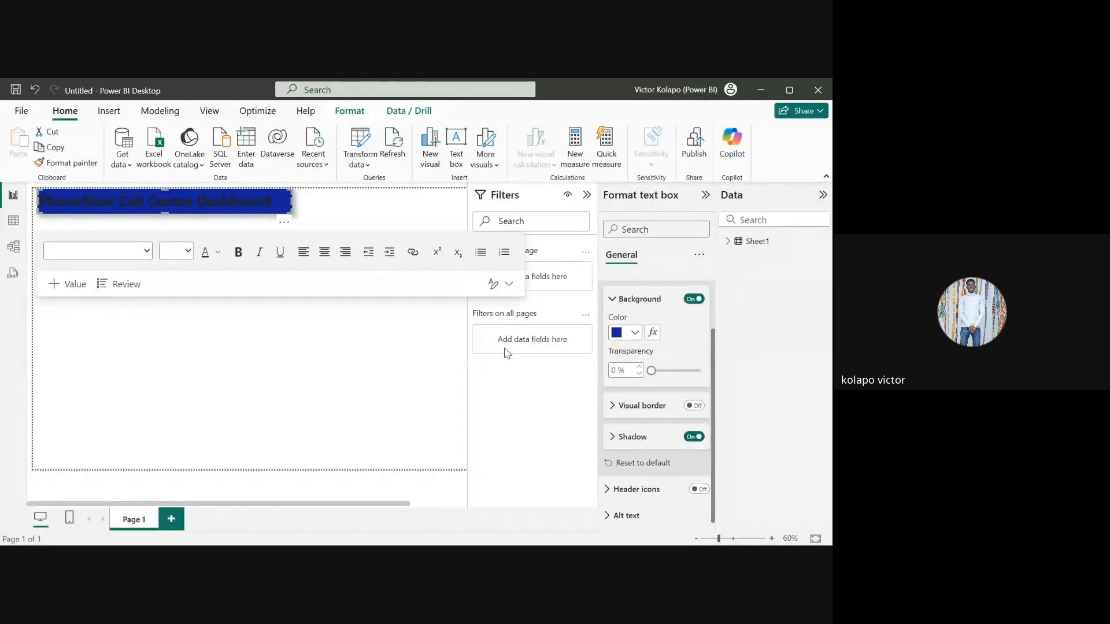
scroll(656, 333, "up", 2)
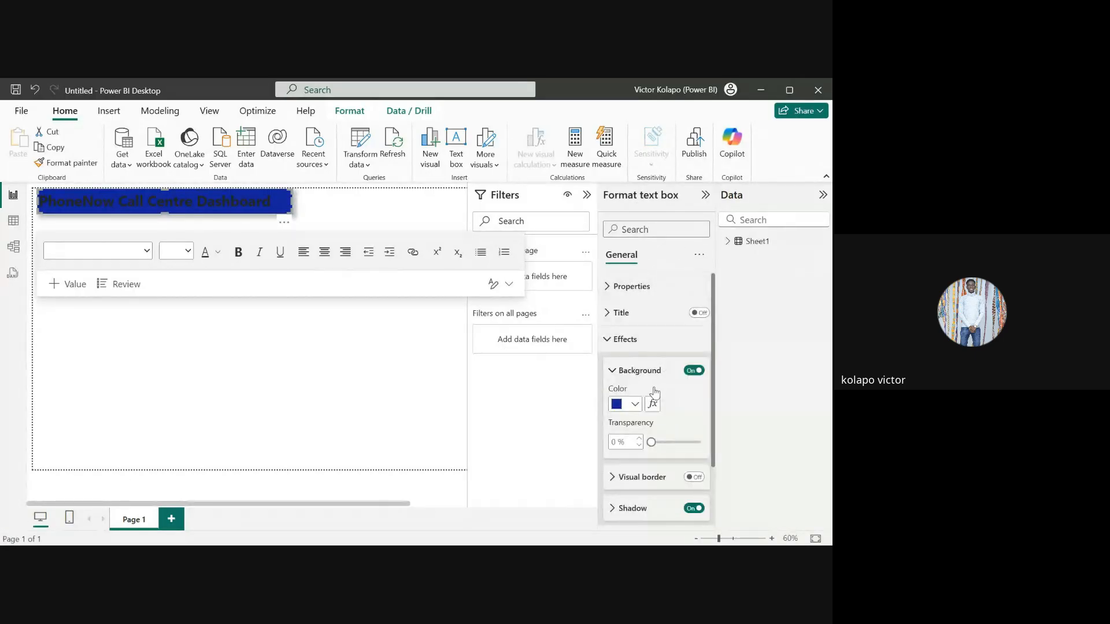
left_click(607, 343)
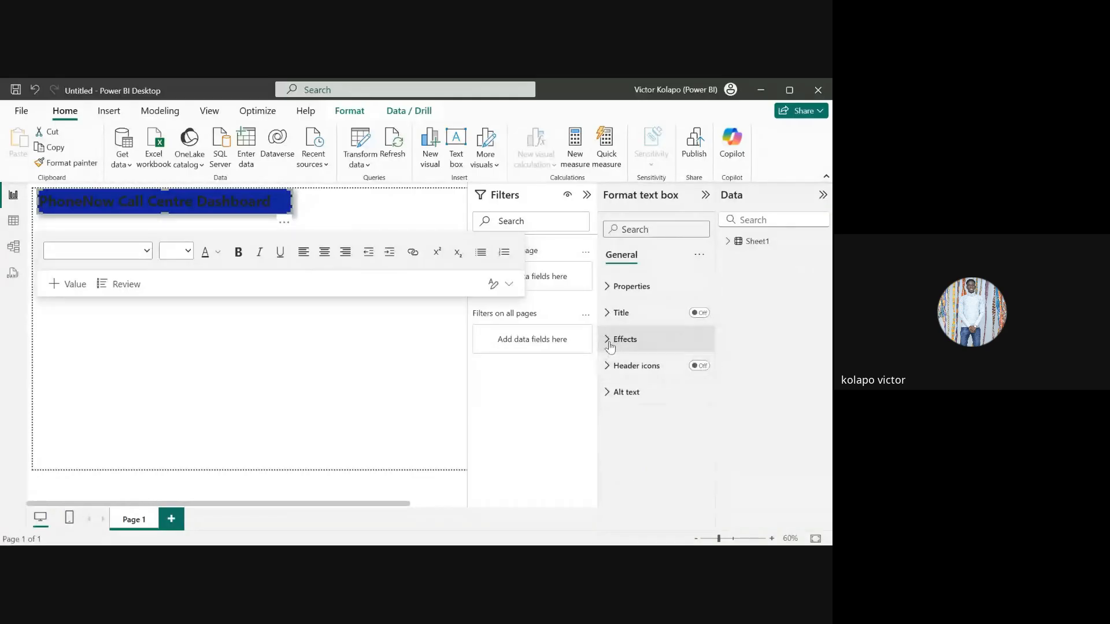
left_click(608, 344)
scroll(660, 434, "down", 2)
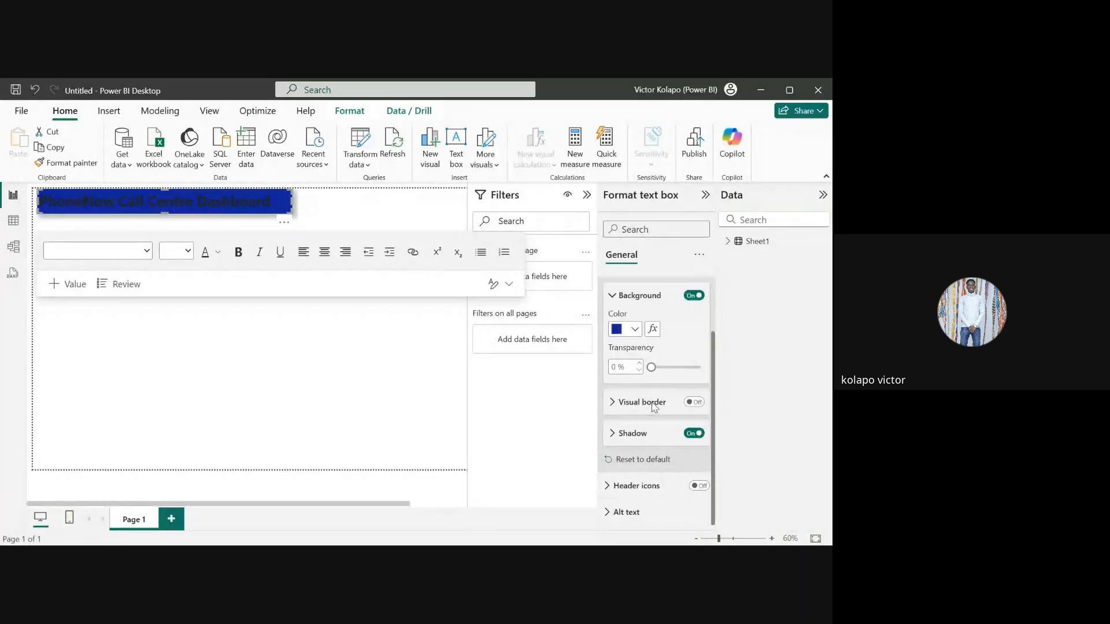
scroll(648, 360, "up", 2)
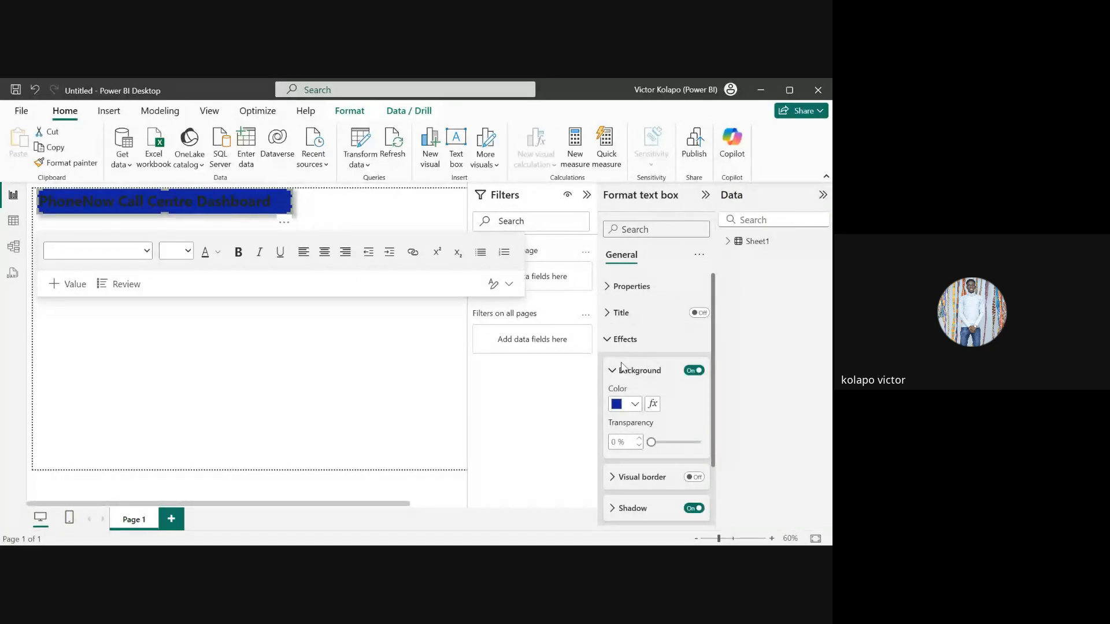
left_click(607, 344)
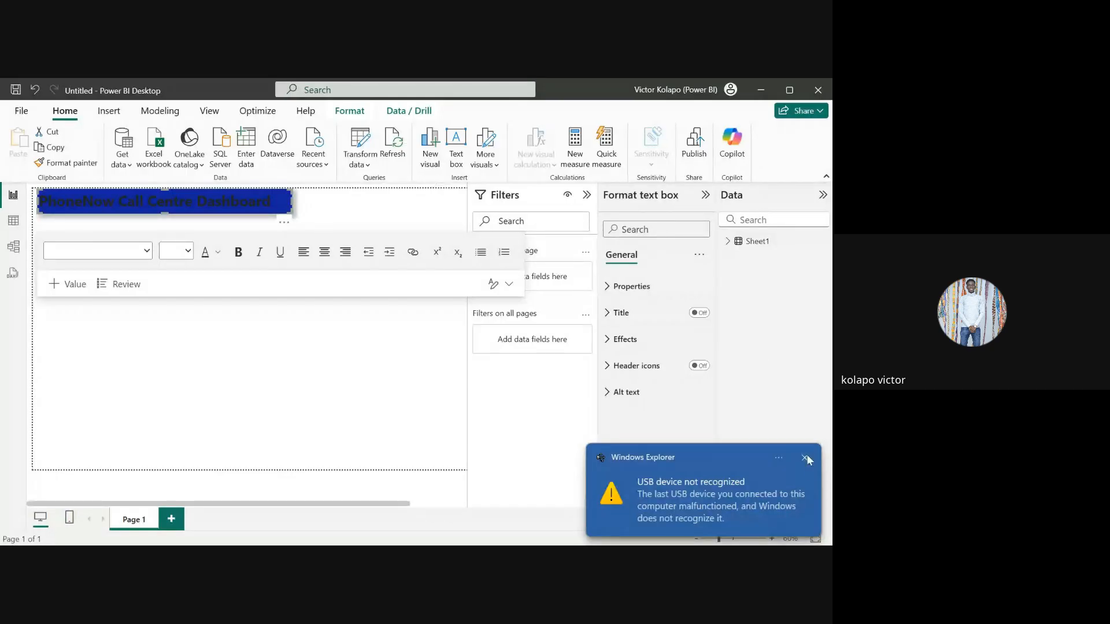
Step: Dismiss the USB device notification and set the title's font color to white
left_click(804, 458)
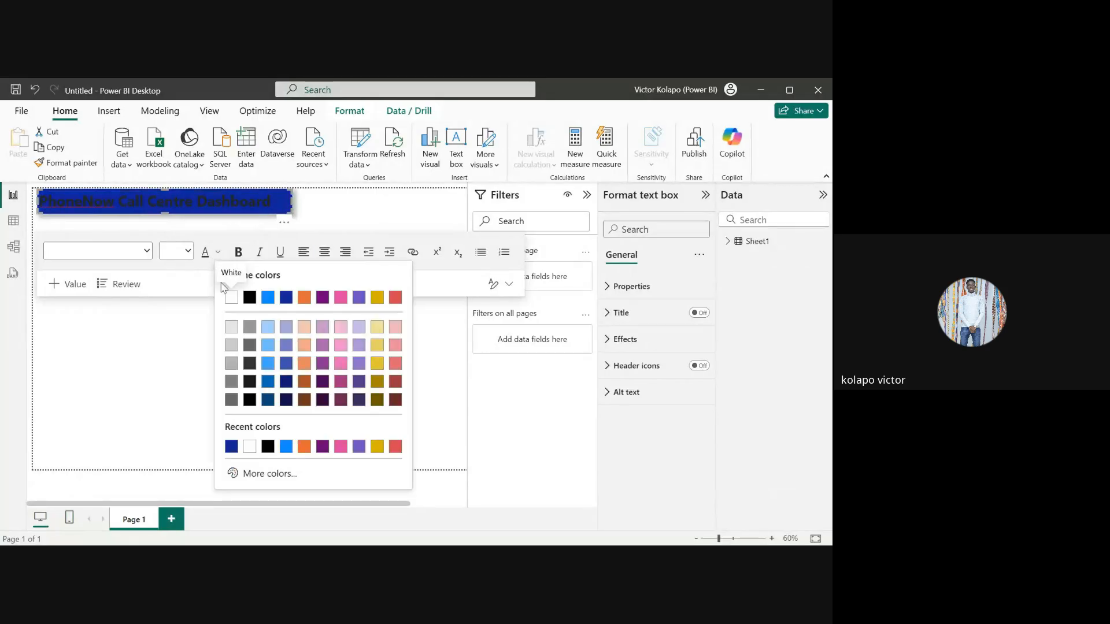
left_click(232, 298)
left_click(226, 353)
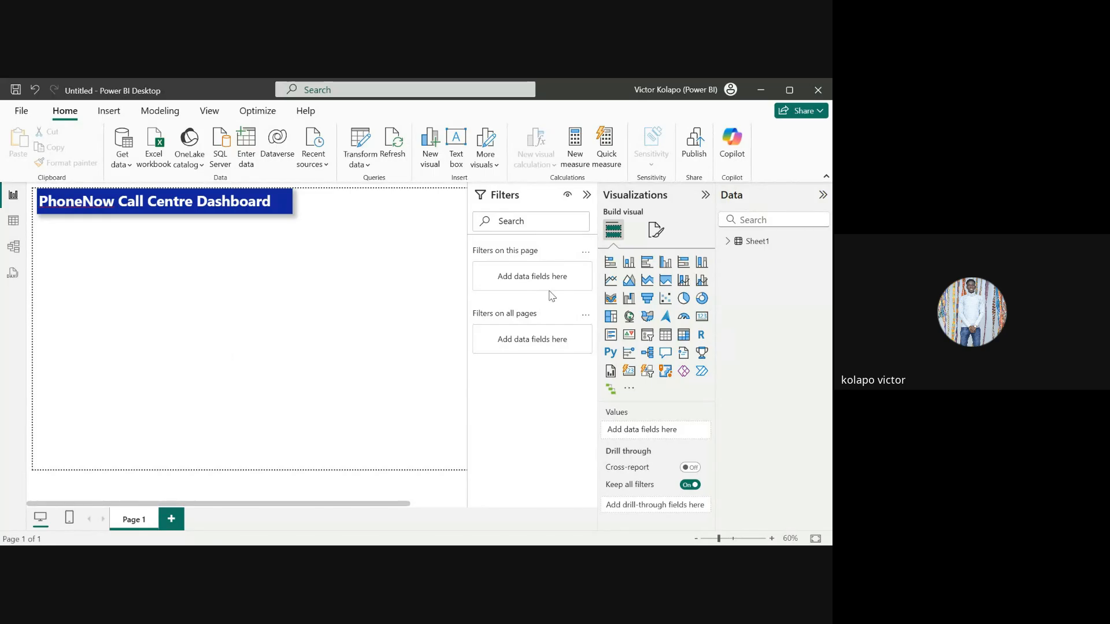
Step: Add a new text box to the report and paste in the "KPI's to be measured" list copied from the Google Meet in-call messages
left_click(457, 138)
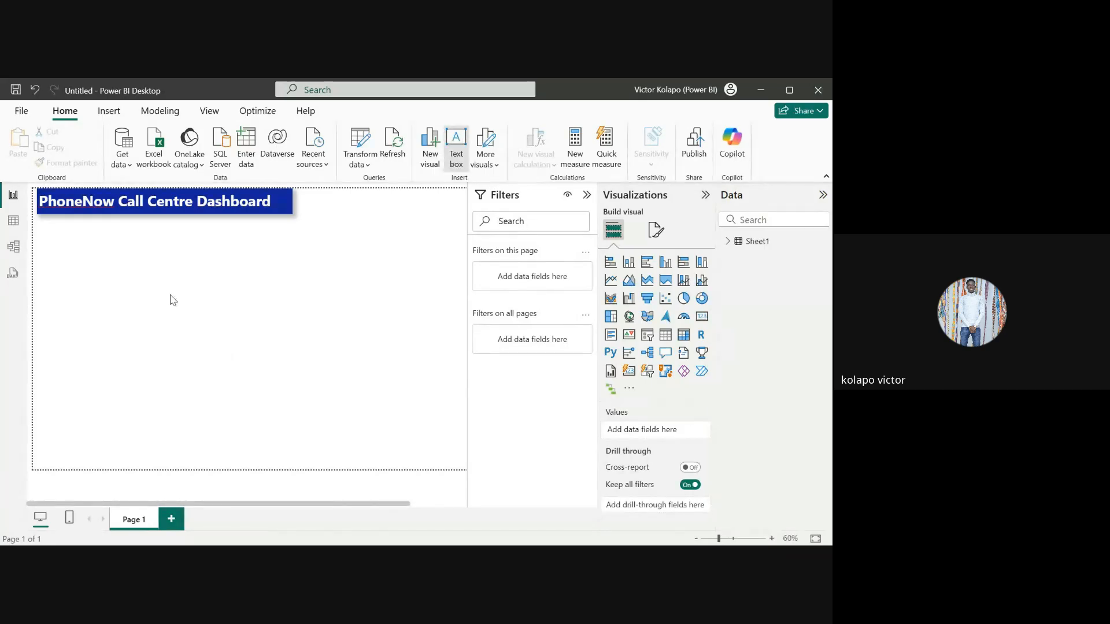
mouse_move(295, 544)
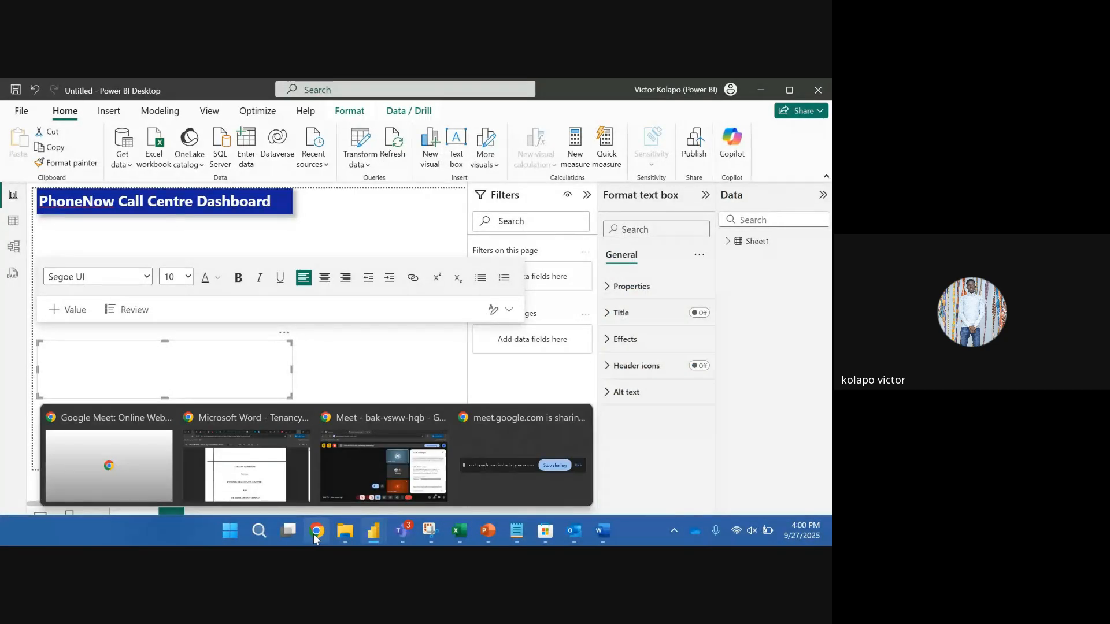
left_click(384, 463)
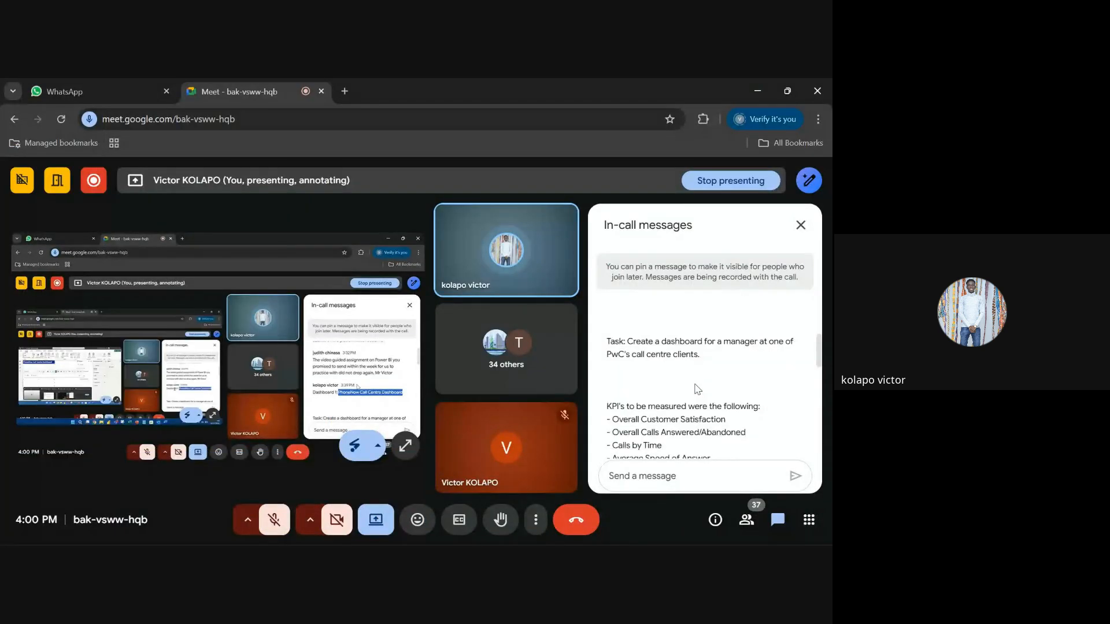
scroll(698, 390, "down", 1)
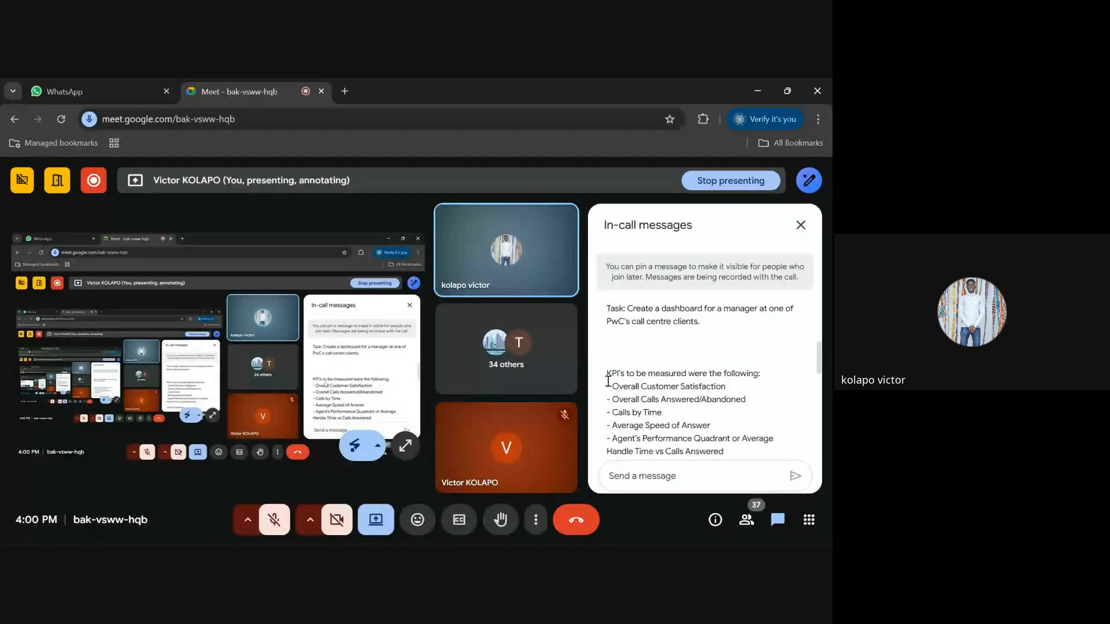
left_click_drag(607, 380, 730, 438)
key("ctrl+c")
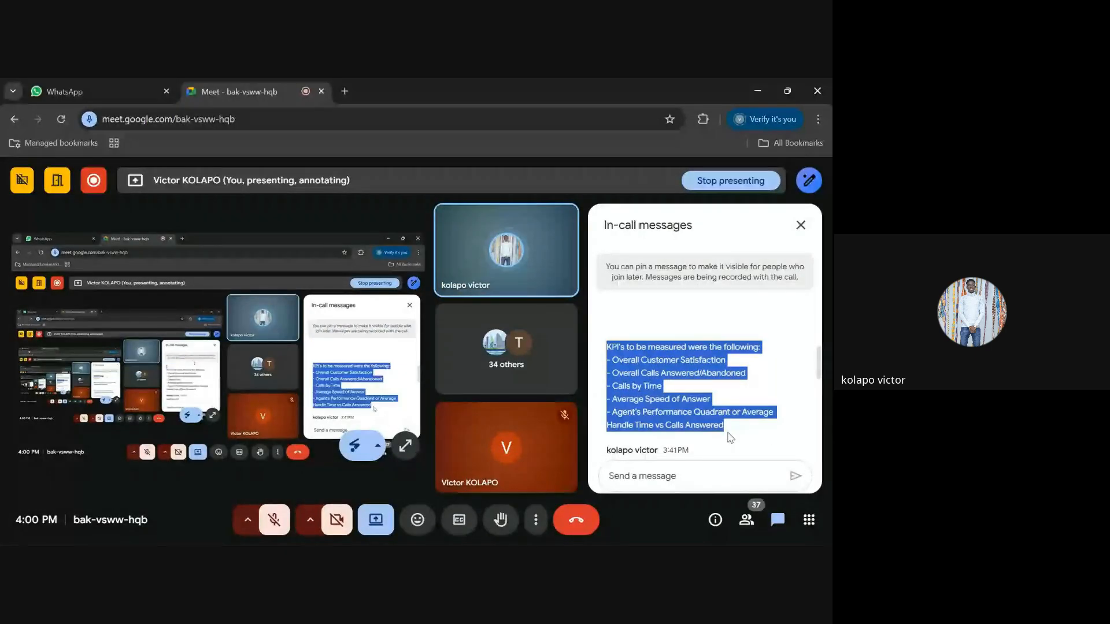
key("alt+Tab")
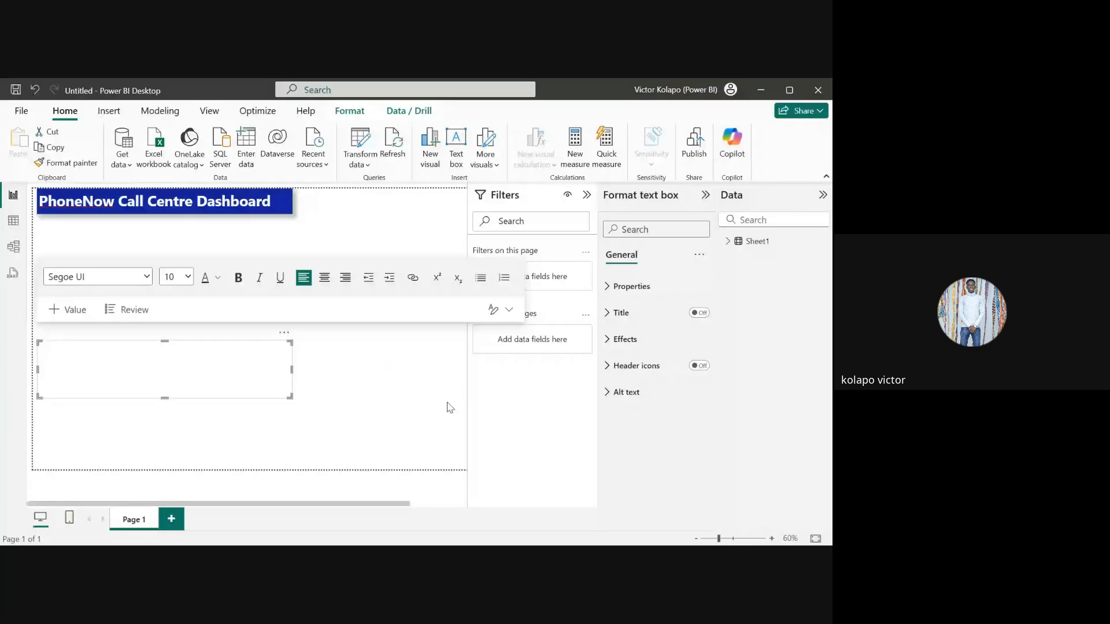
key("ctrl+v")
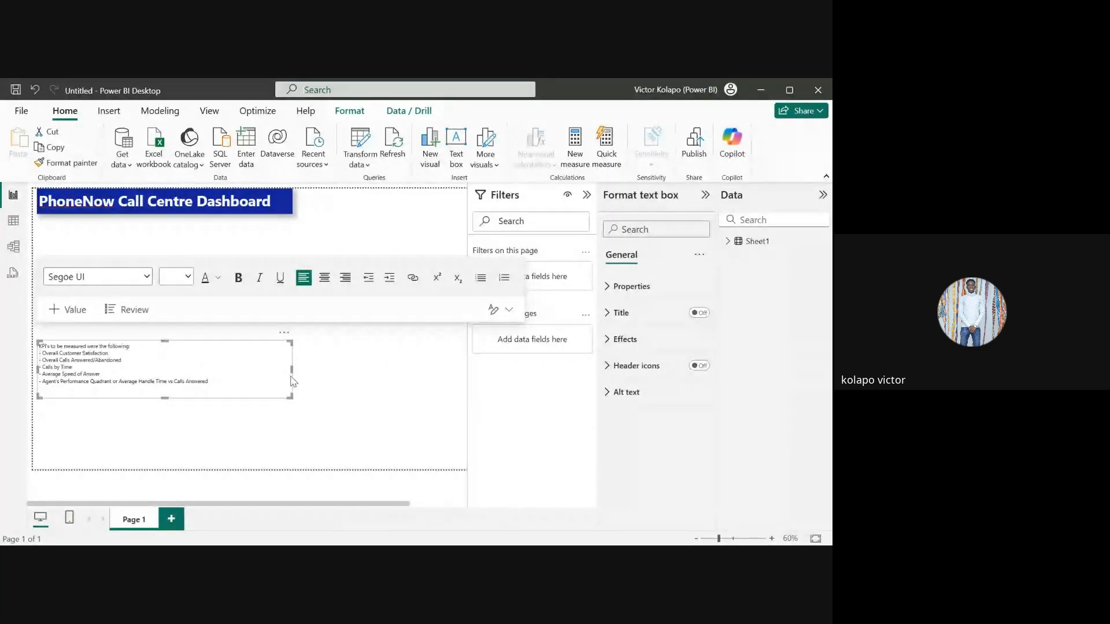
Step: Make the KPI text box narrower and taller, and set all its text to font size 16
left_click_drag(293, 376, 206, 427)
key("ctrl+a")
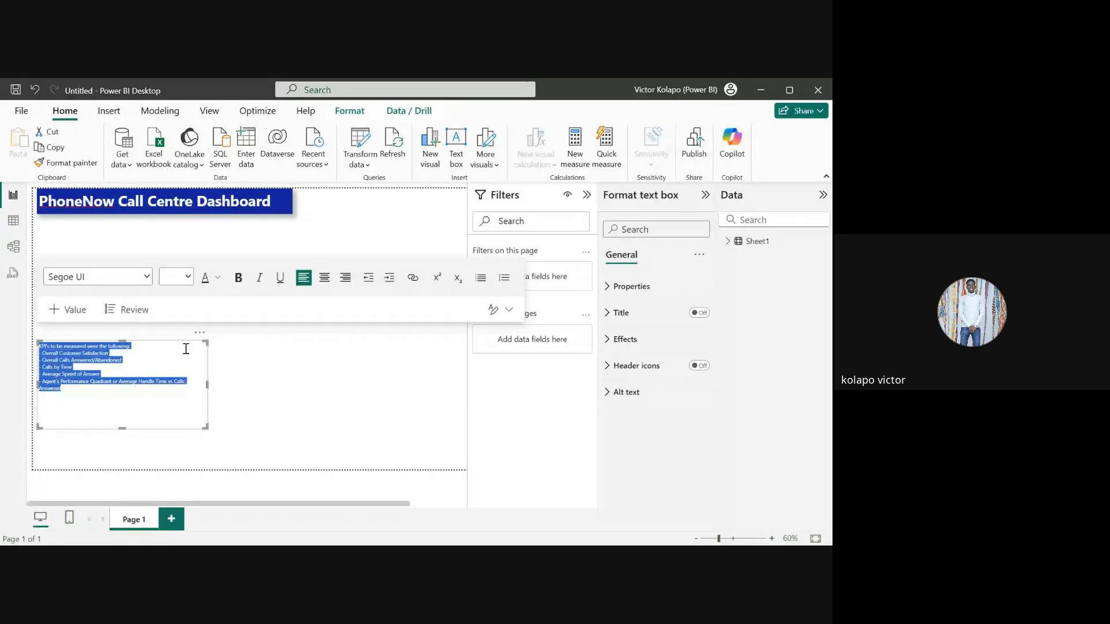
left_click(188, 277)
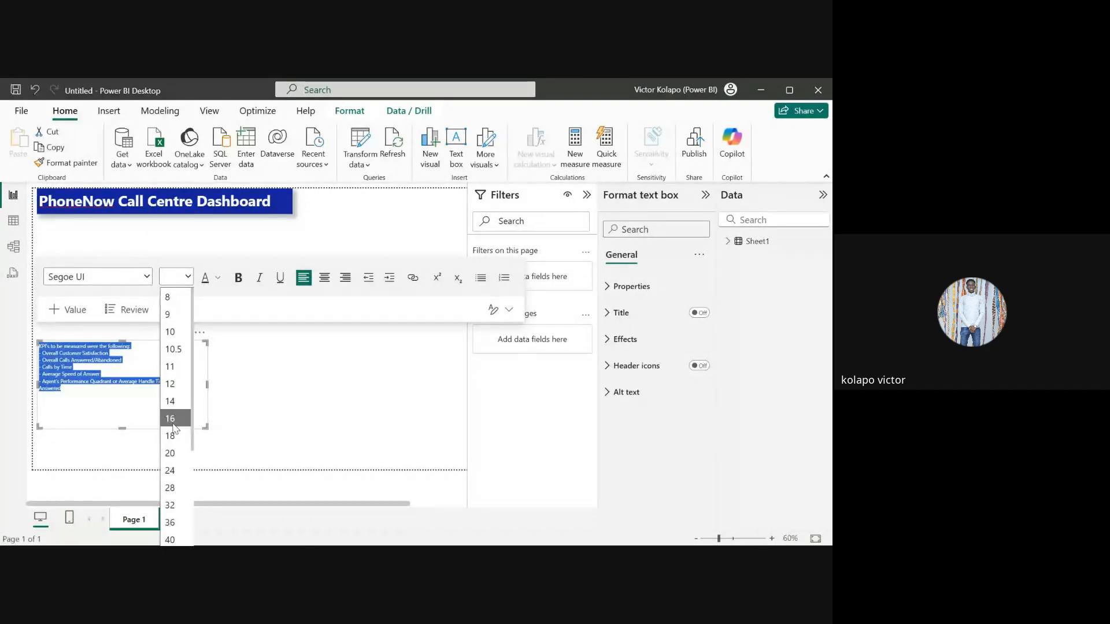
left_click(177, 453)
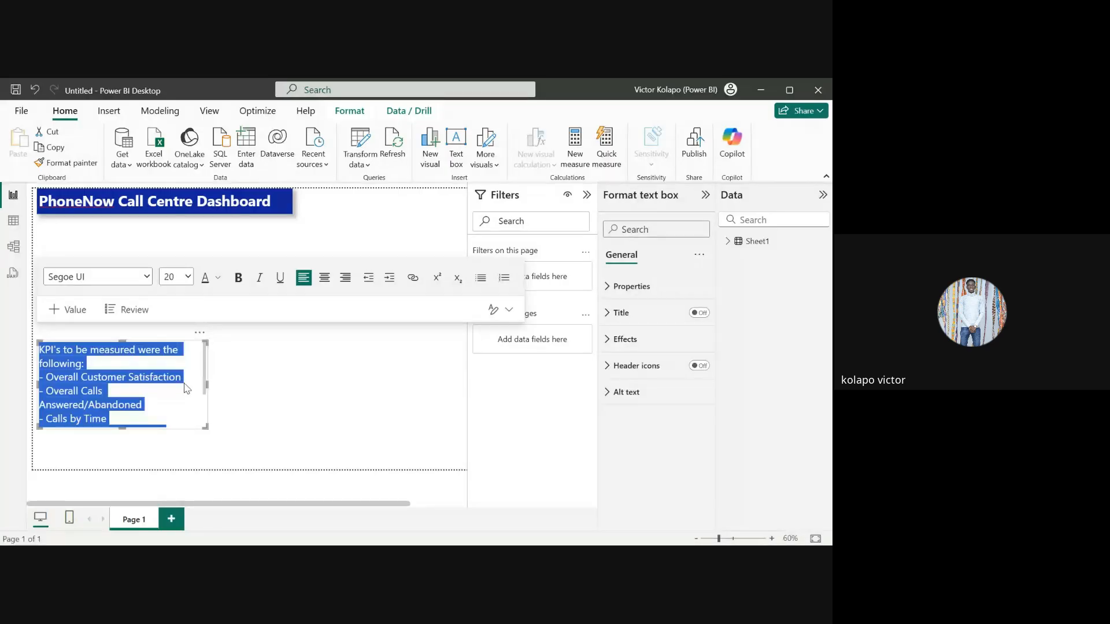
left_click(189, 277)
left_click(181, 423)
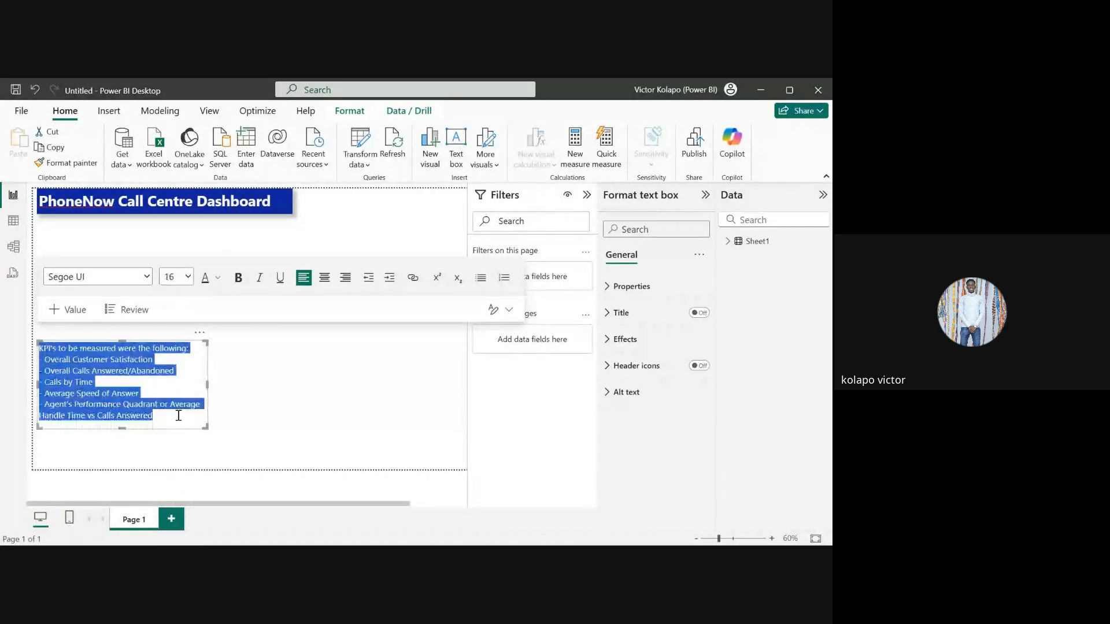
left_click(273, 420)
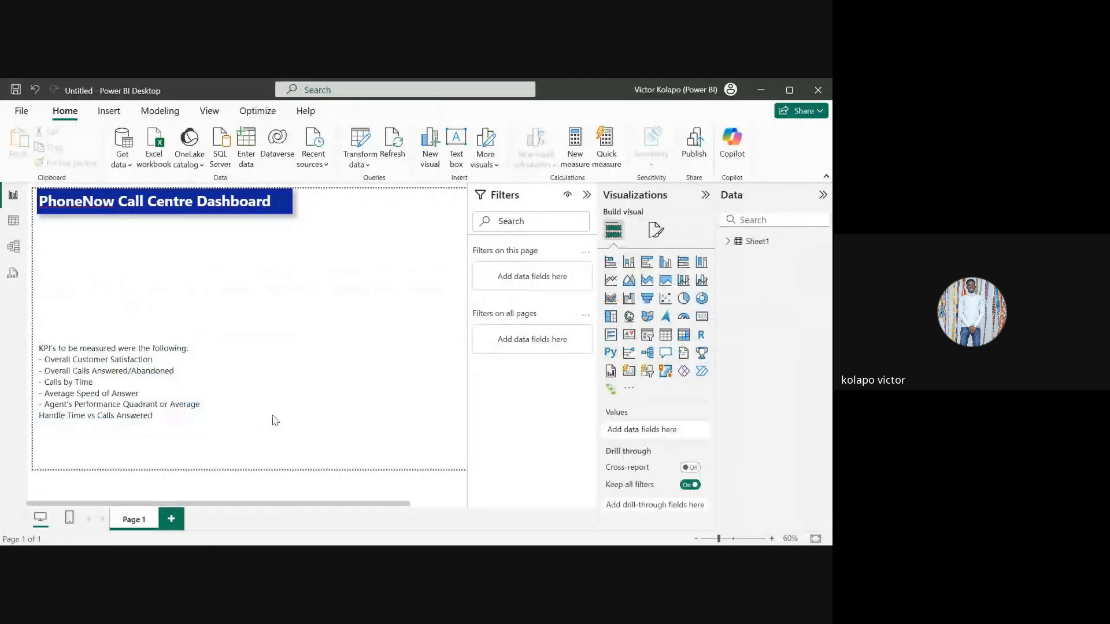
Step: Move the KPI text box down into the bottom-left corner of the report page
left_click(207, 439)
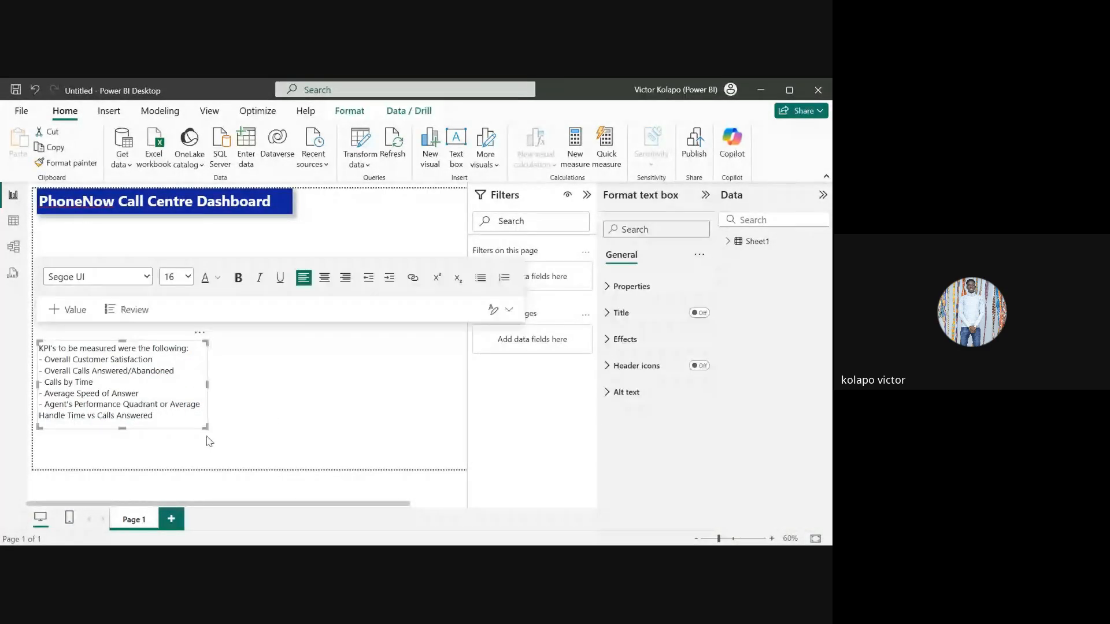
left_click_drag(206, 443, 198, 479)
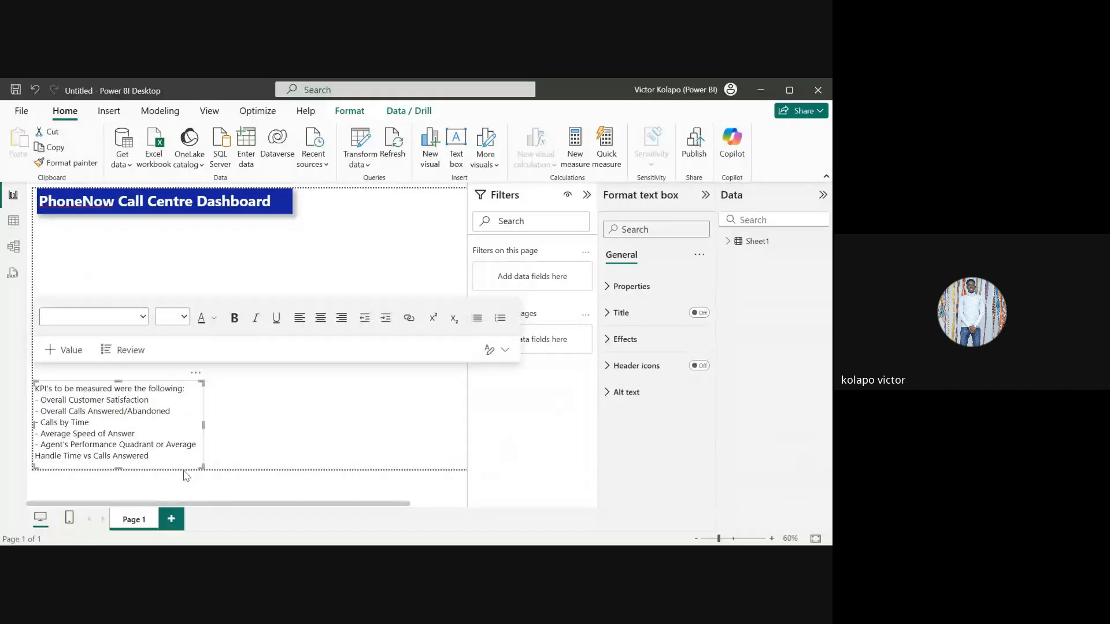
left_click(268, 446)
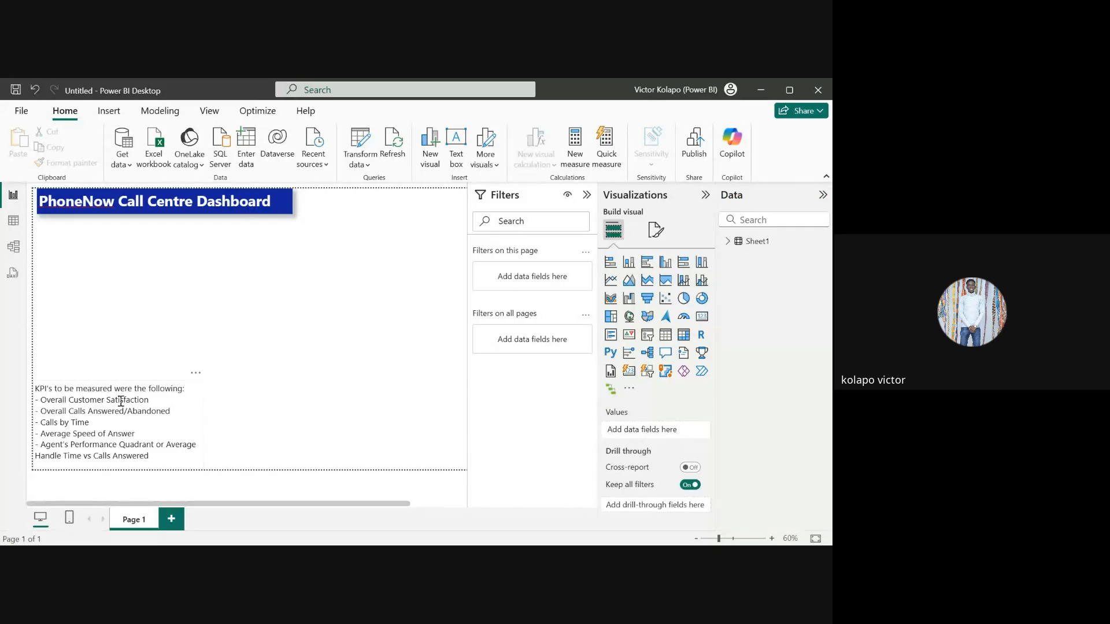
left_click(144, 400)
left_click_drag(144, 401, 43, 405)
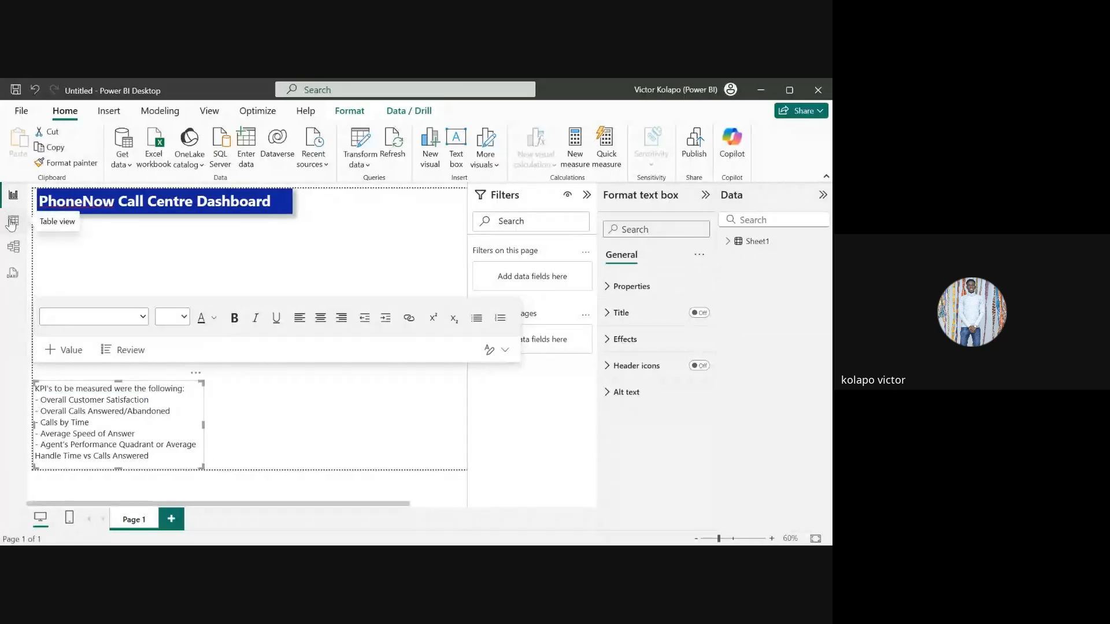
Step: Examine the Satisfaction rating column and its distinct values in the Sheet1 data table
left_click(13, 221)
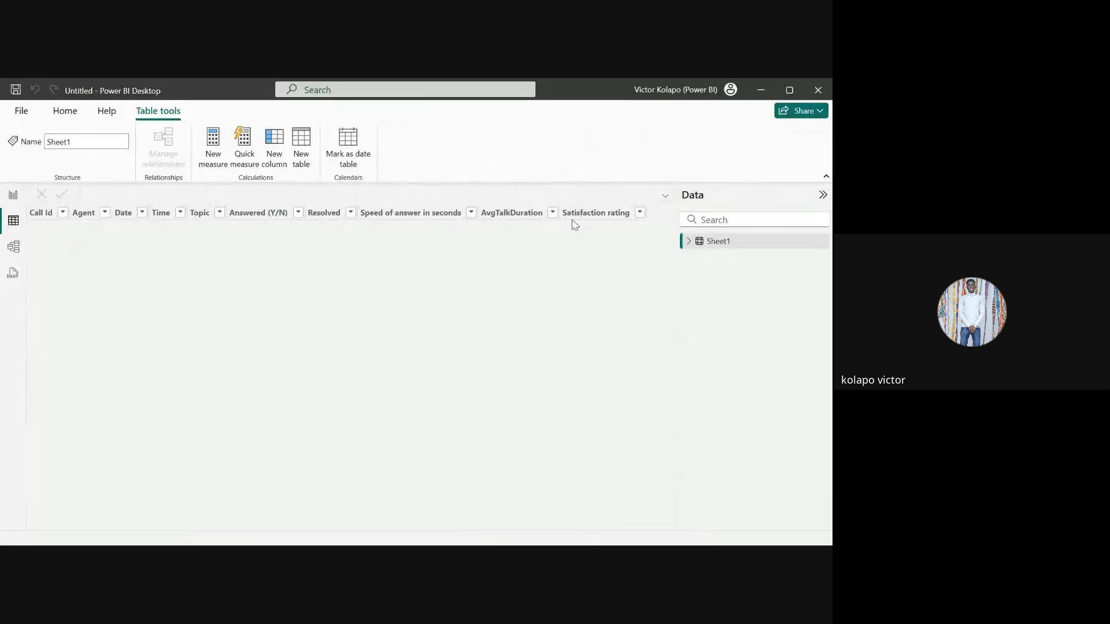
left_click(598, 219)
left_click(598, 222)
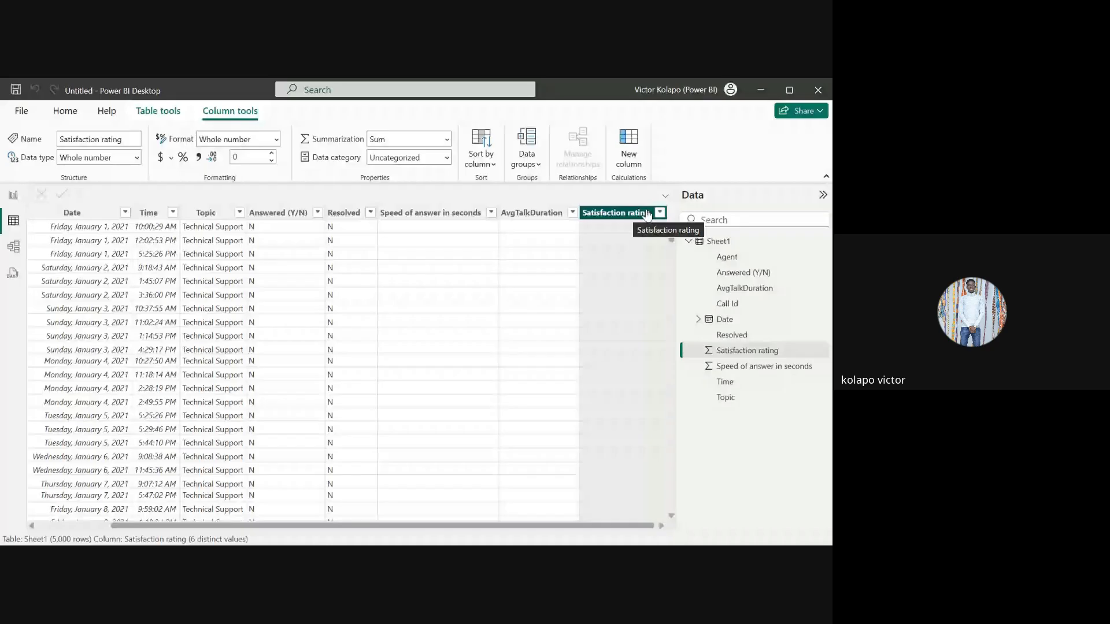
left_click(544, 299)
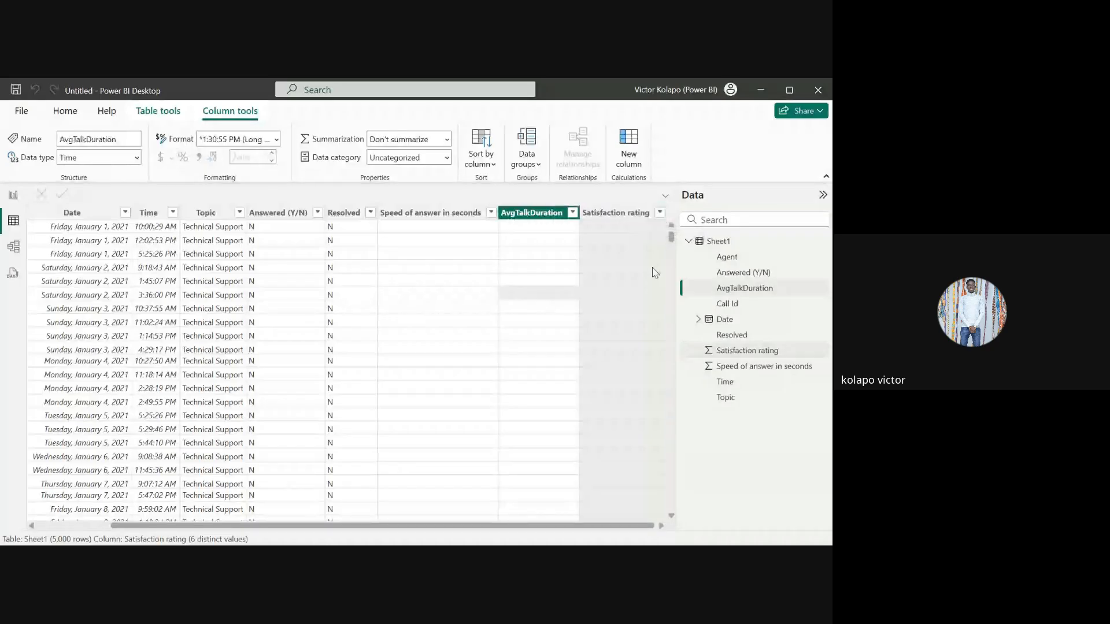
left_click(659, 214)
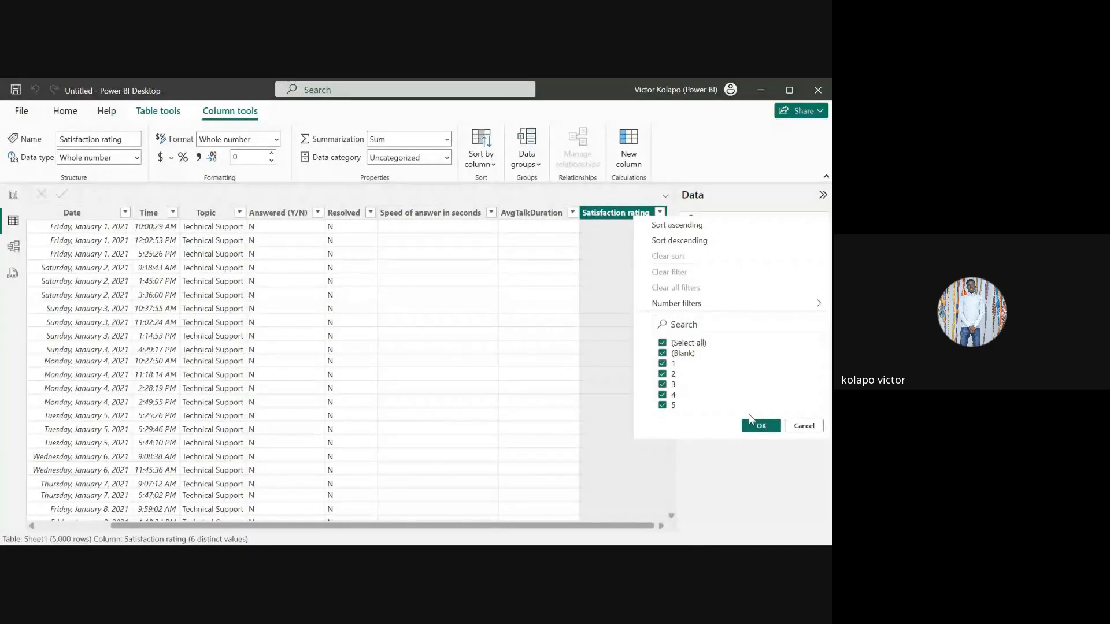
left_click(758, 428)
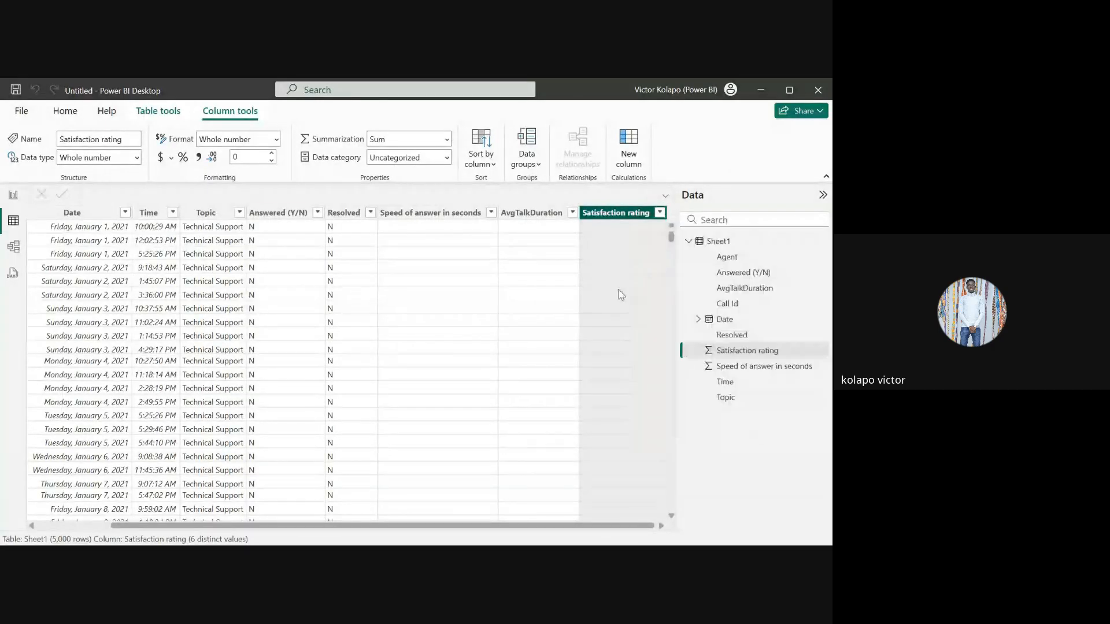
Step: Add a table visual with the Satisfaction rating field to the report page, sized small and placed just below the dashboard title
left_click(14, 196)
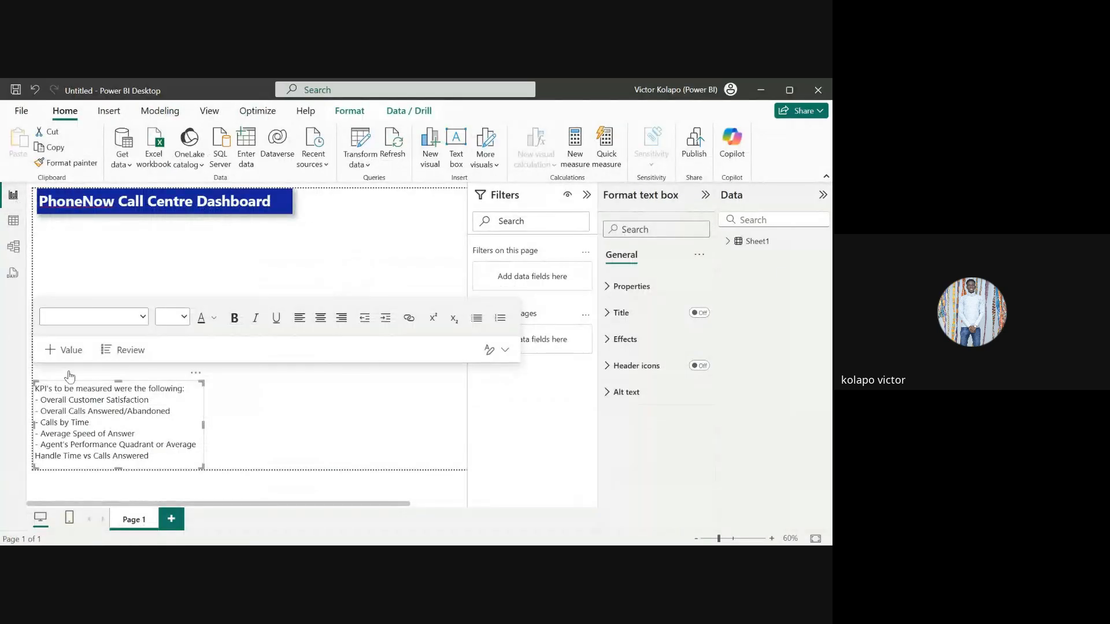
left_click(188, 248)
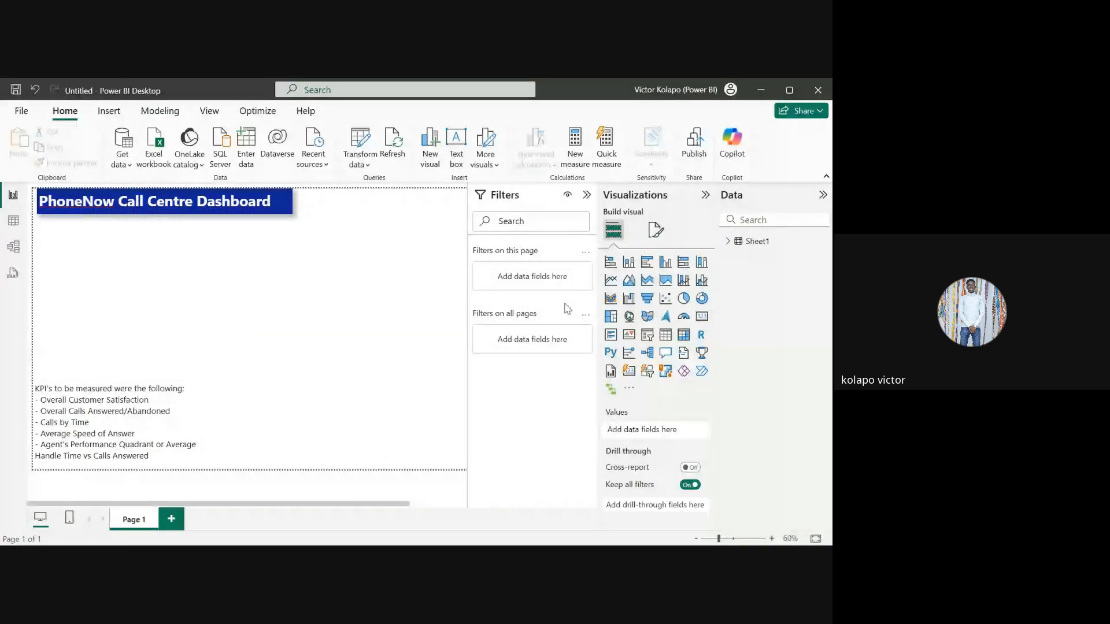
left_click(665, 335)
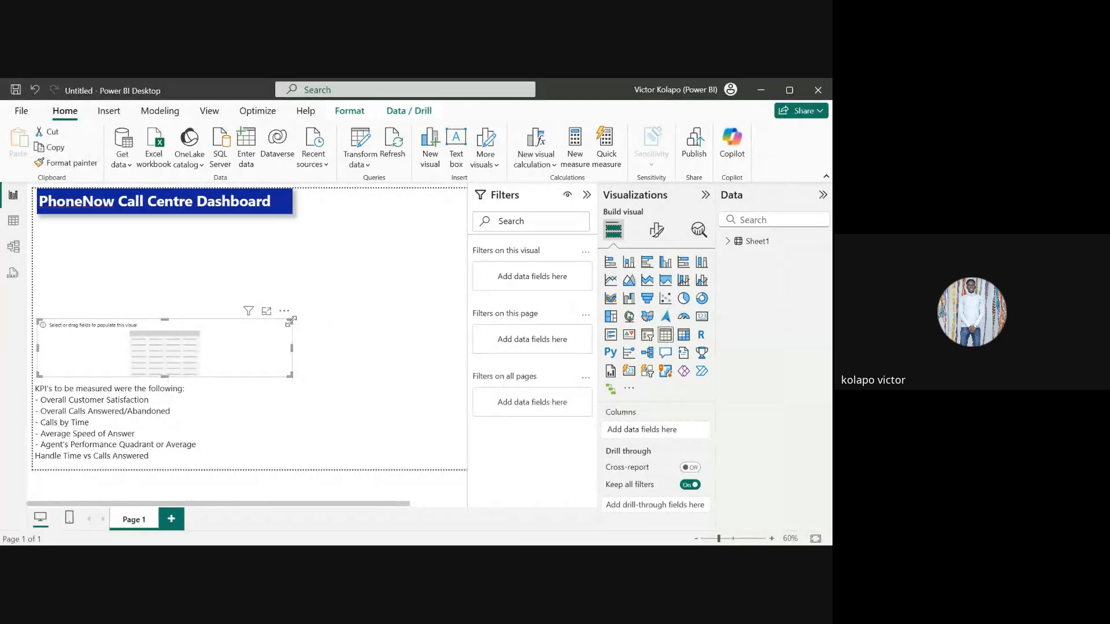
left_click_drag(290, 321, 229, 242)
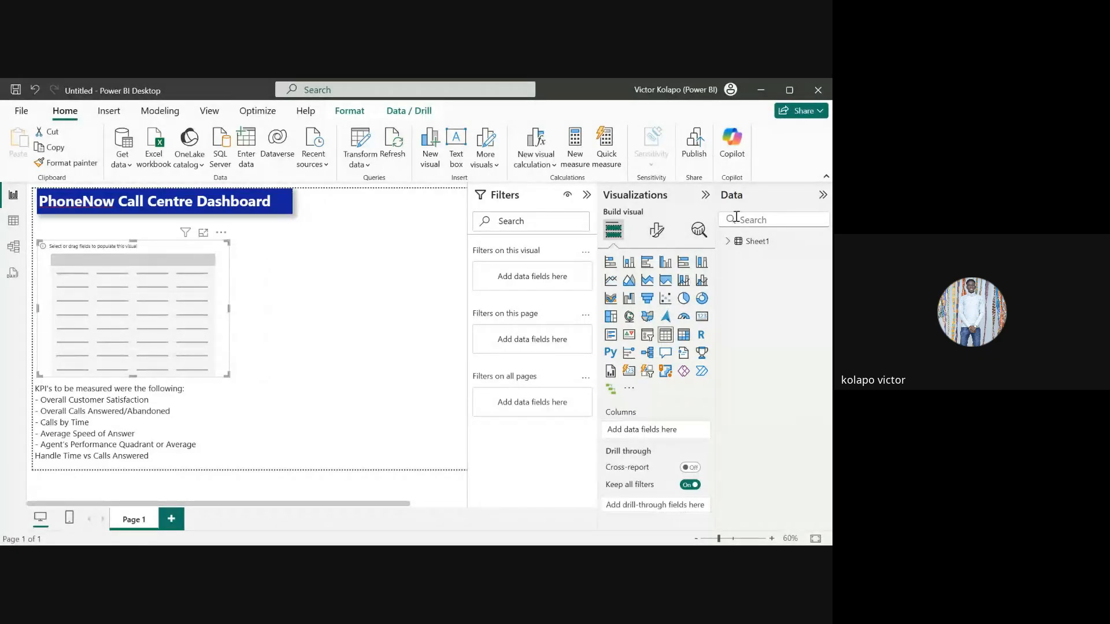
left_click(738, 240)
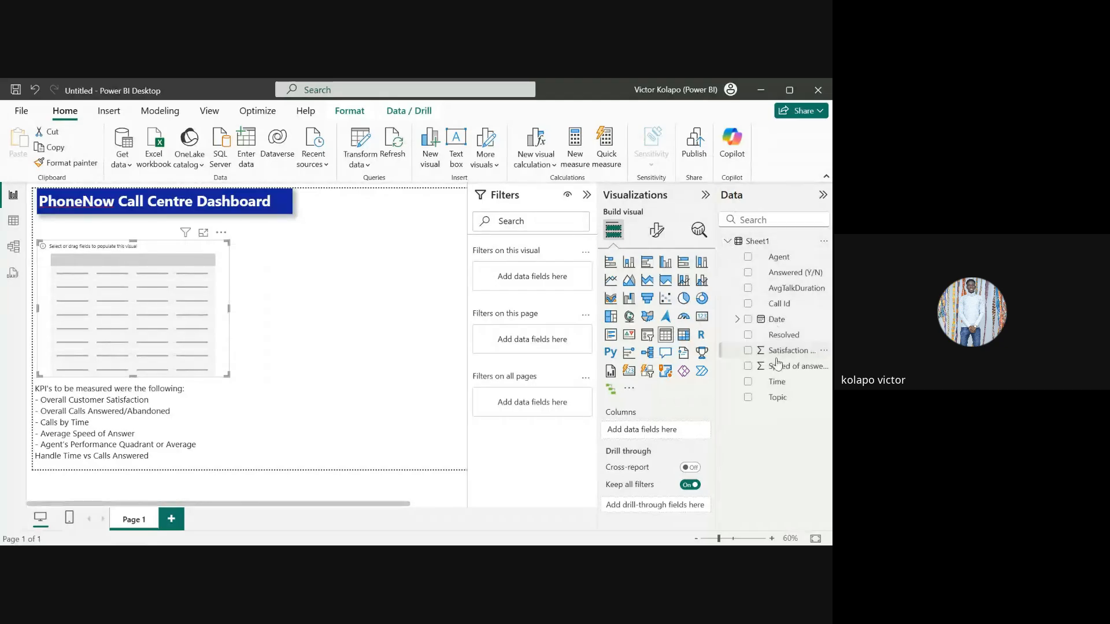
left_click(748, 352)
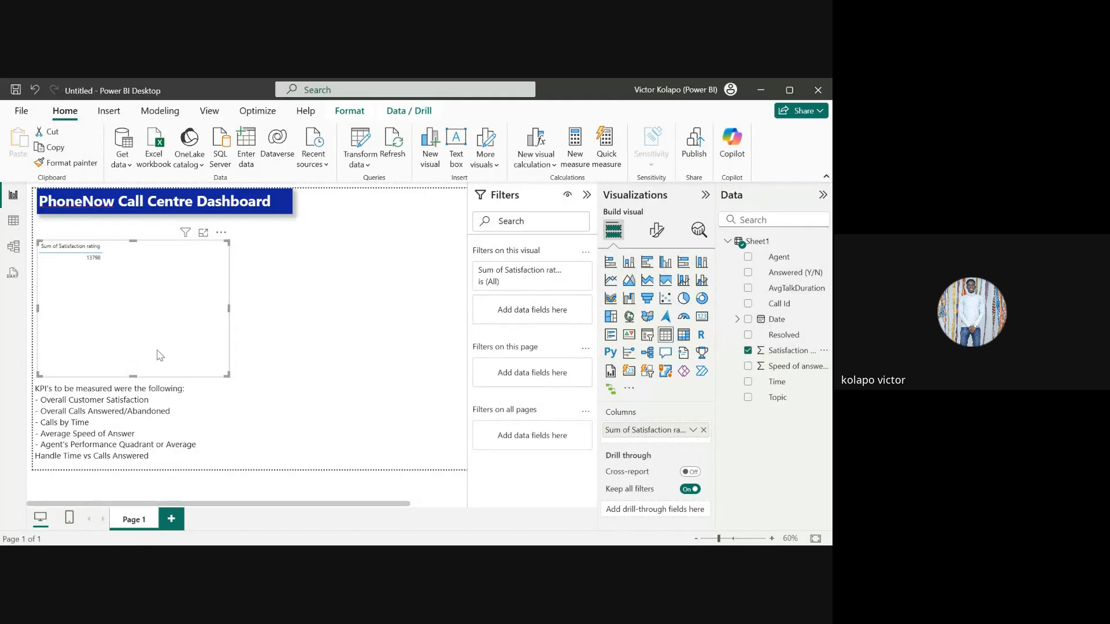
left_click_drag(229, 377, 174, 284)
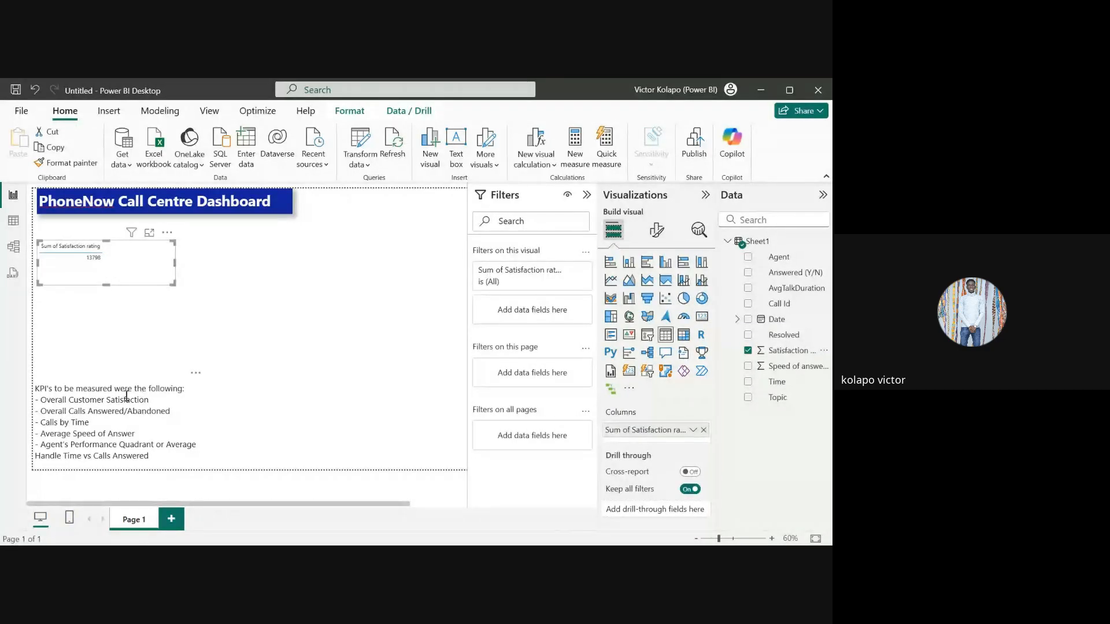
mouse_move(115, 283)
left_mouse_down()
mouse_move(243, 313)
mouse_move(119, 298)
mouse_move(95, 277)
left_mouse_up()
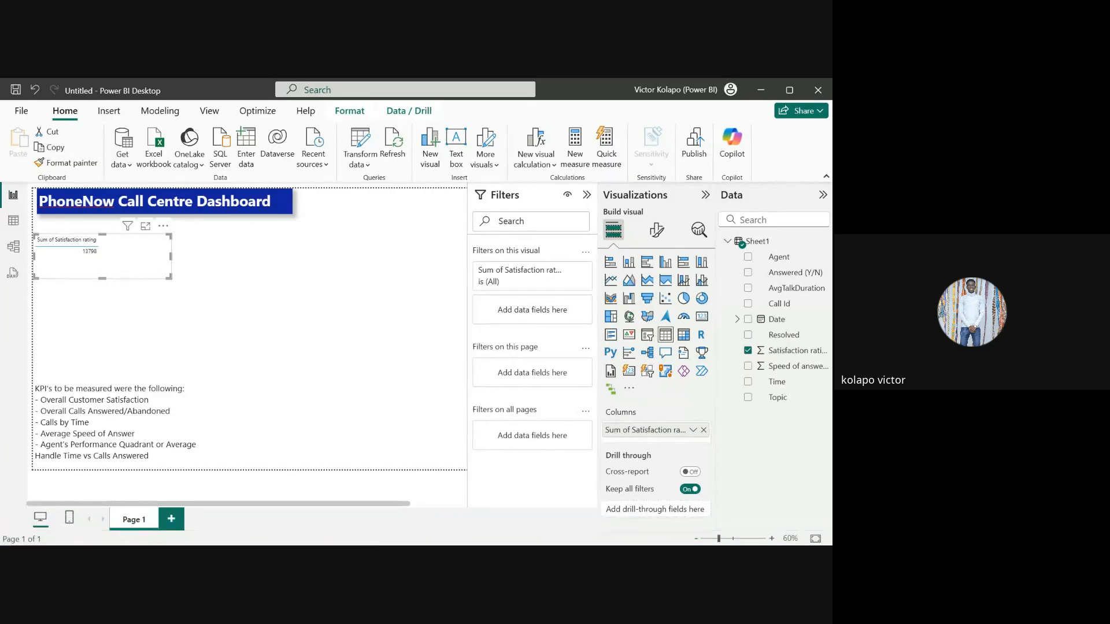
Step: Switch to Chrome, search Google in a new tab for "synthanalytics rating", and open the Trustpilot reviews of synthanalytics.net
mouse_move(318, 538)
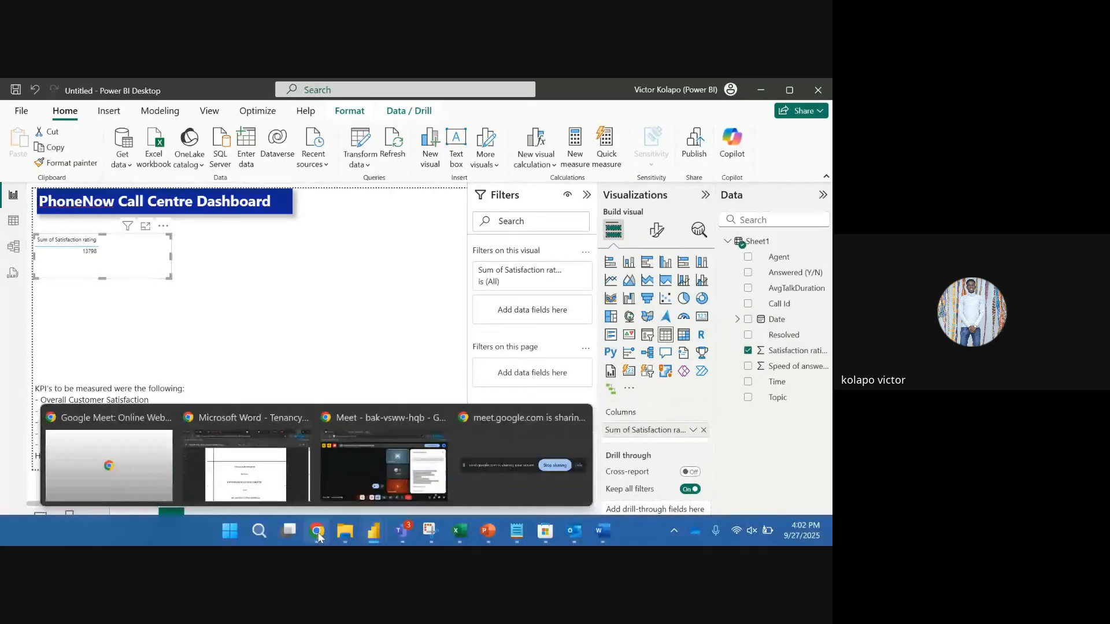
left_click(408, 470)
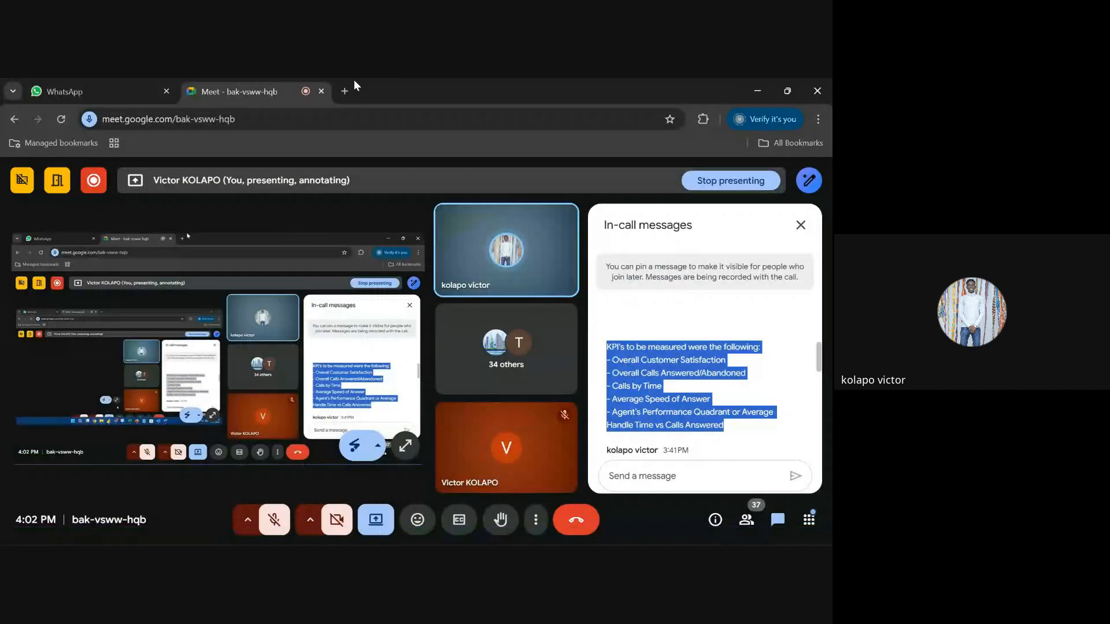
left_click(345, 90)
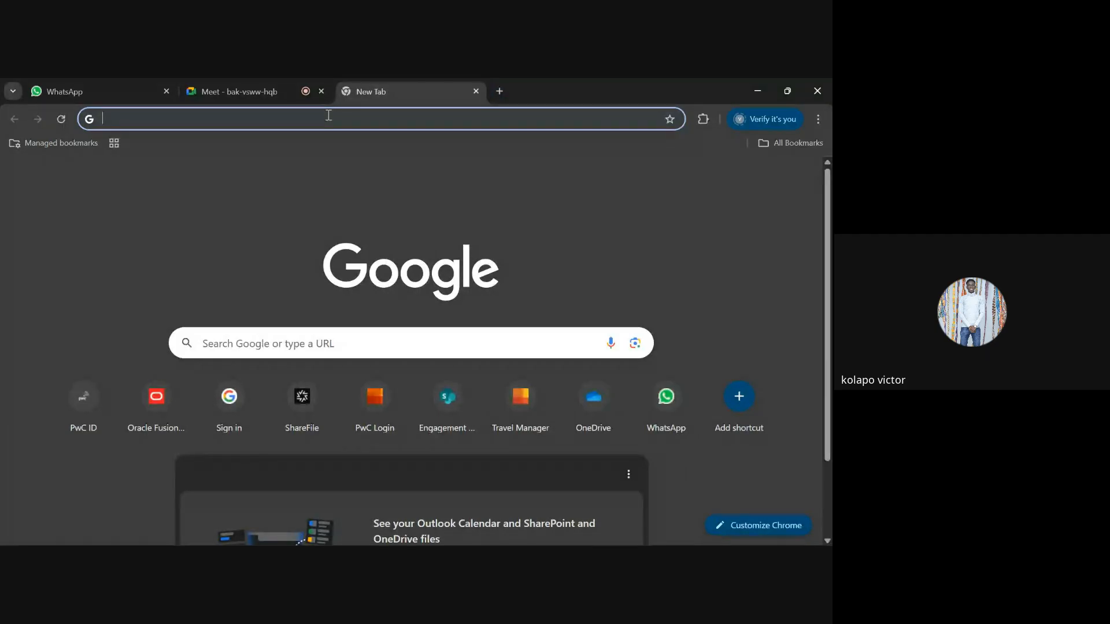
type("sy")
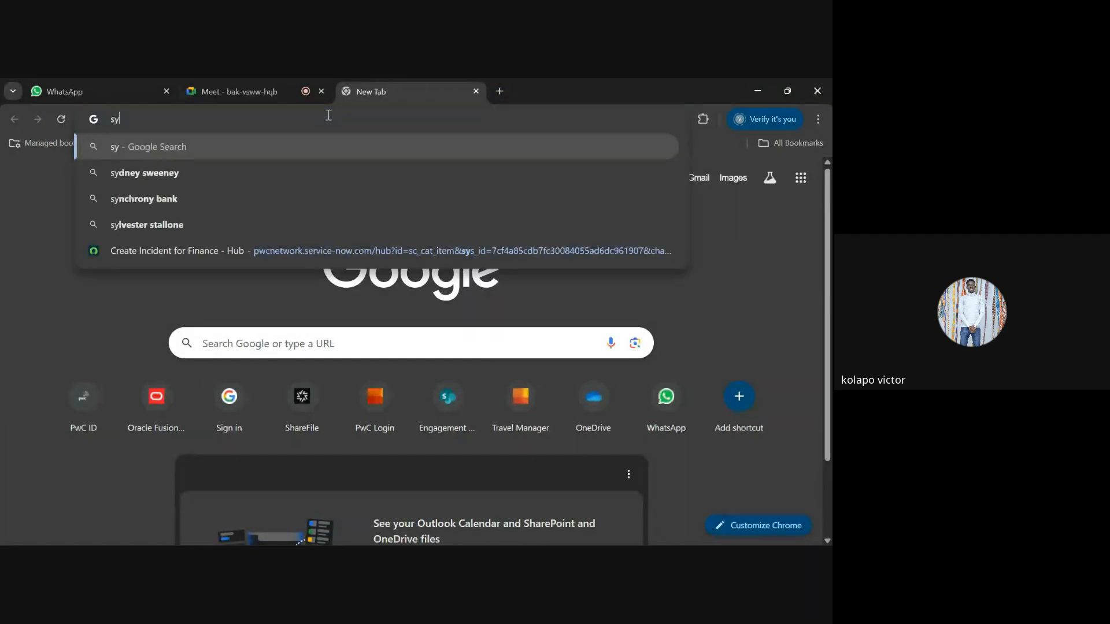
type("nthan")
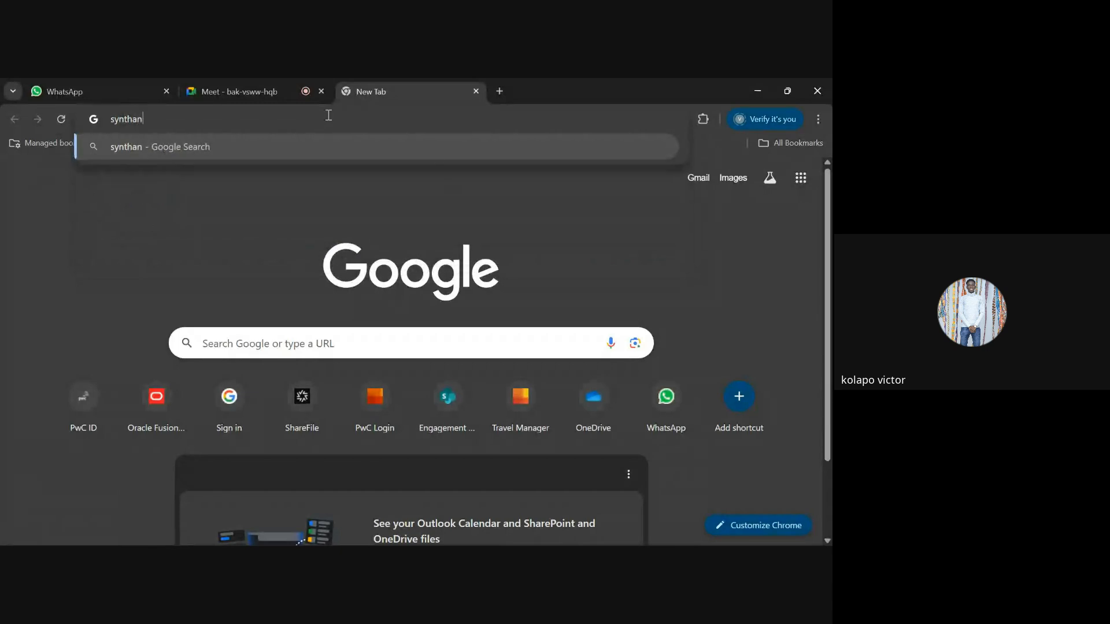
type("alytics rat")
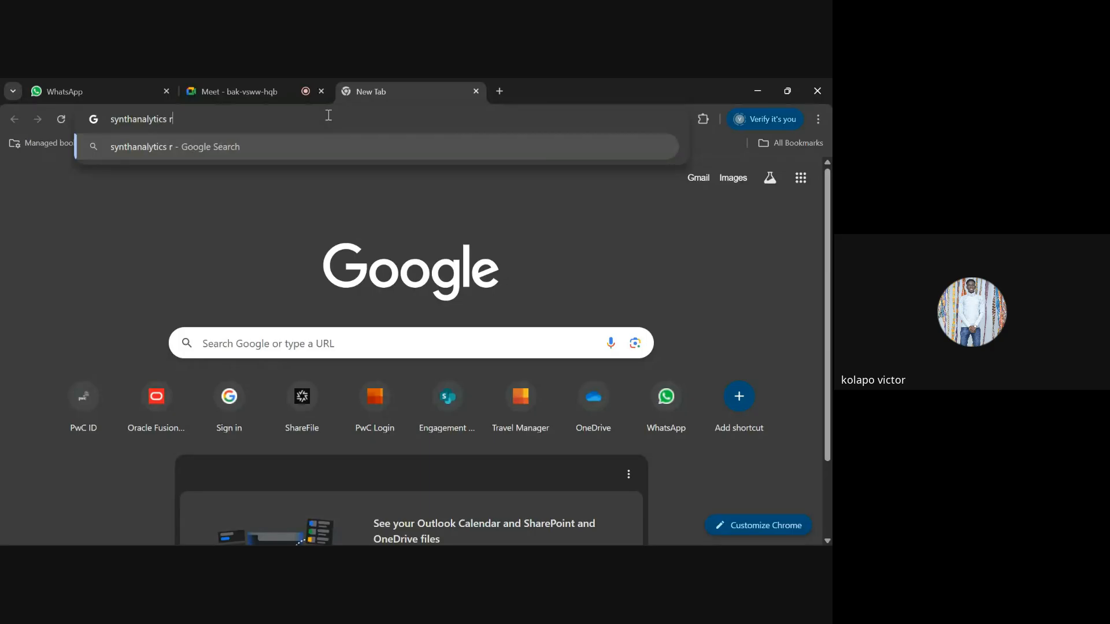
type("ing")
key("Return")
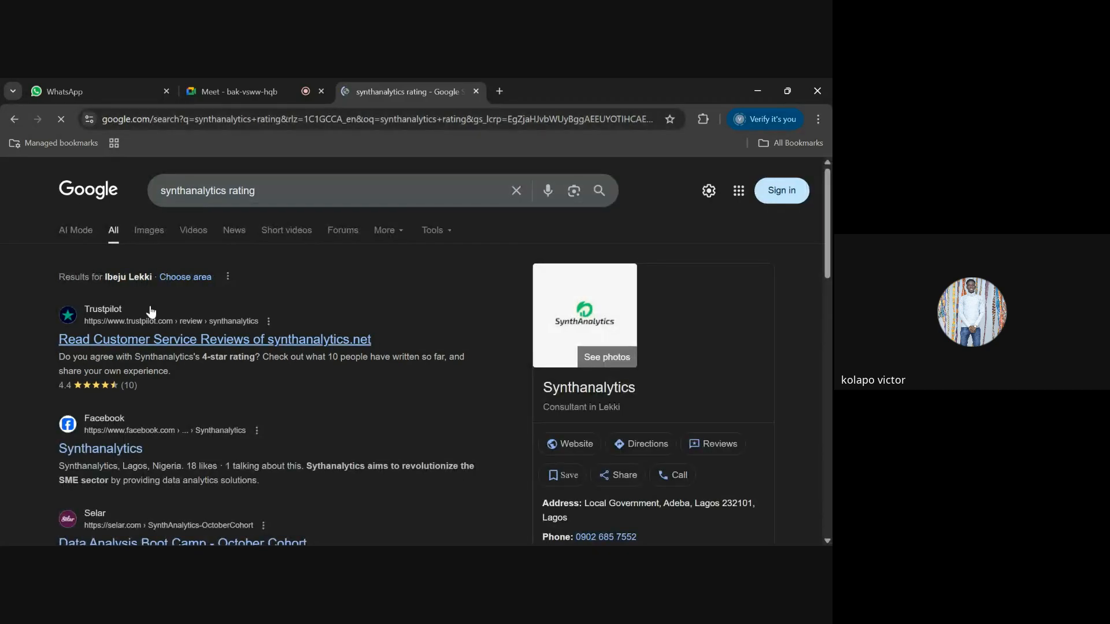
left_click(164, 342)
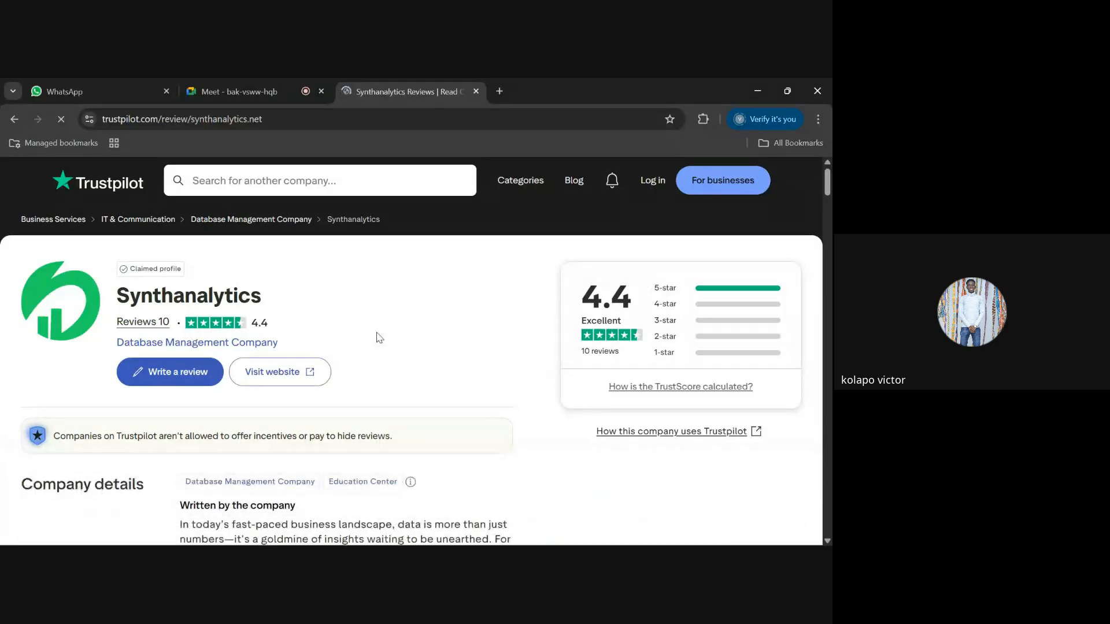
Step: Examine Synthanalytics' overall Trustpilot rating, its star breakdown, and the individual customer reviews
double_click(262, 323)
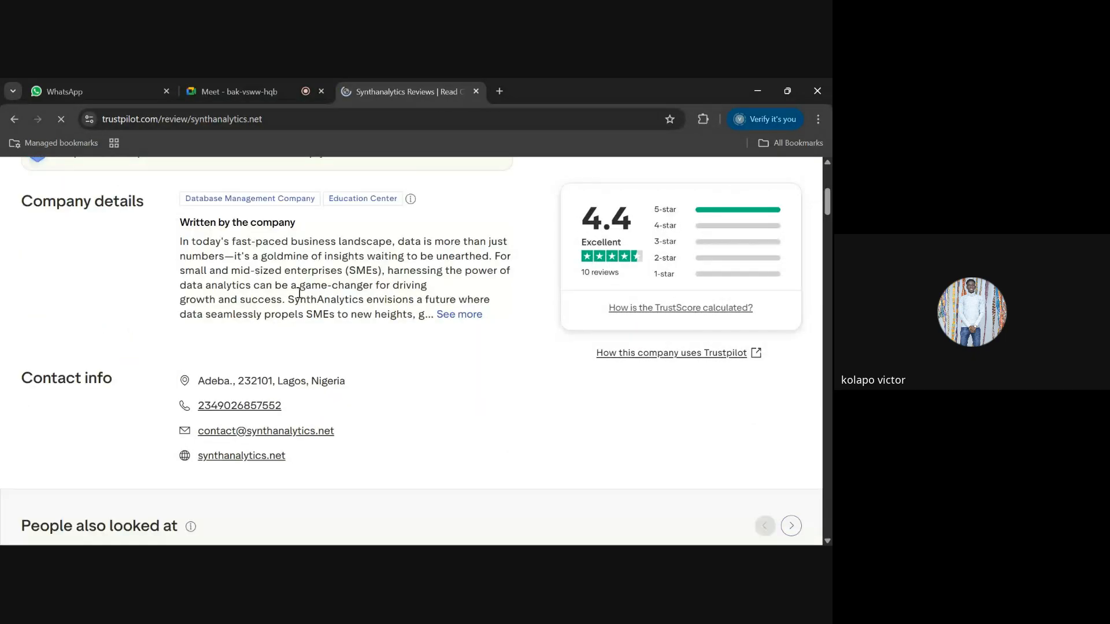
scroll(176, 343, "up", 5)
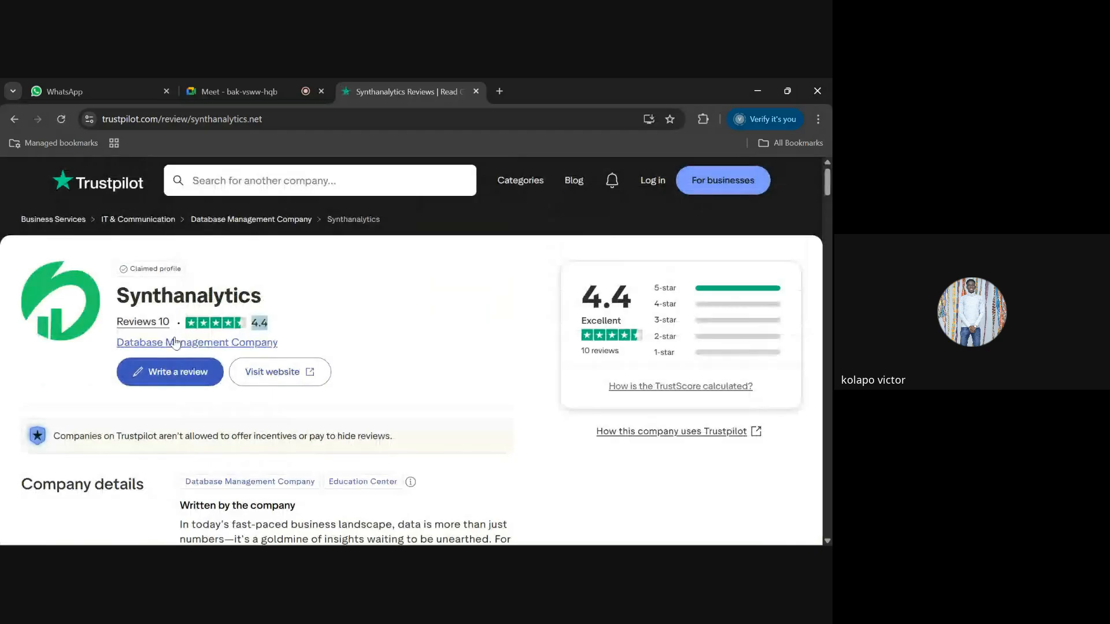
scroll(351, 351, "down", 1)
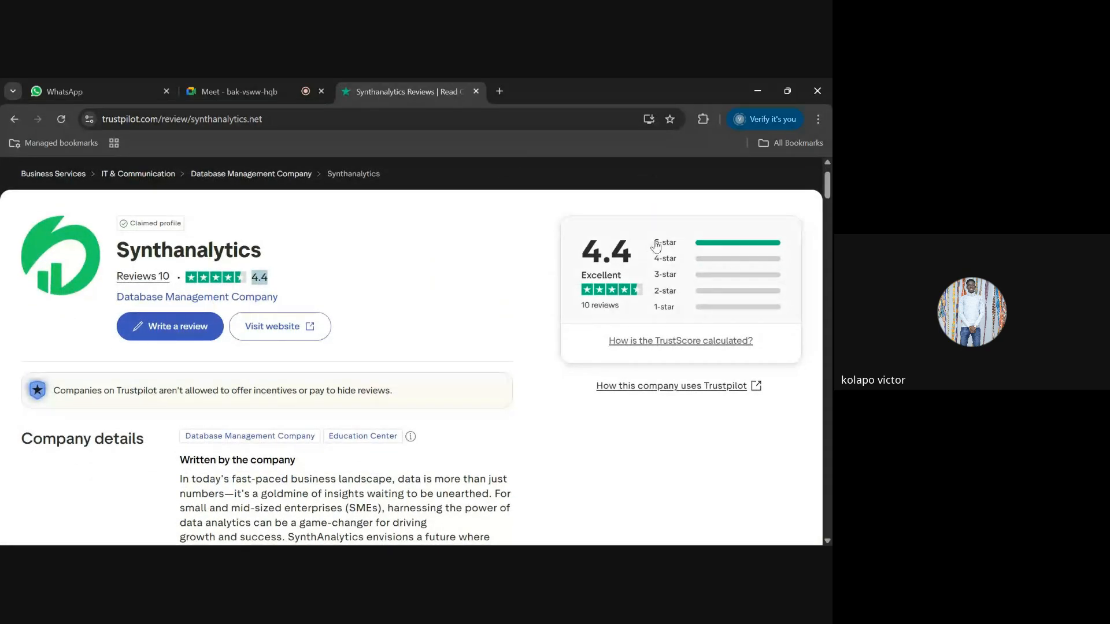
left_click_drag(652, 243, 777, 253)
left_click(755, 247)
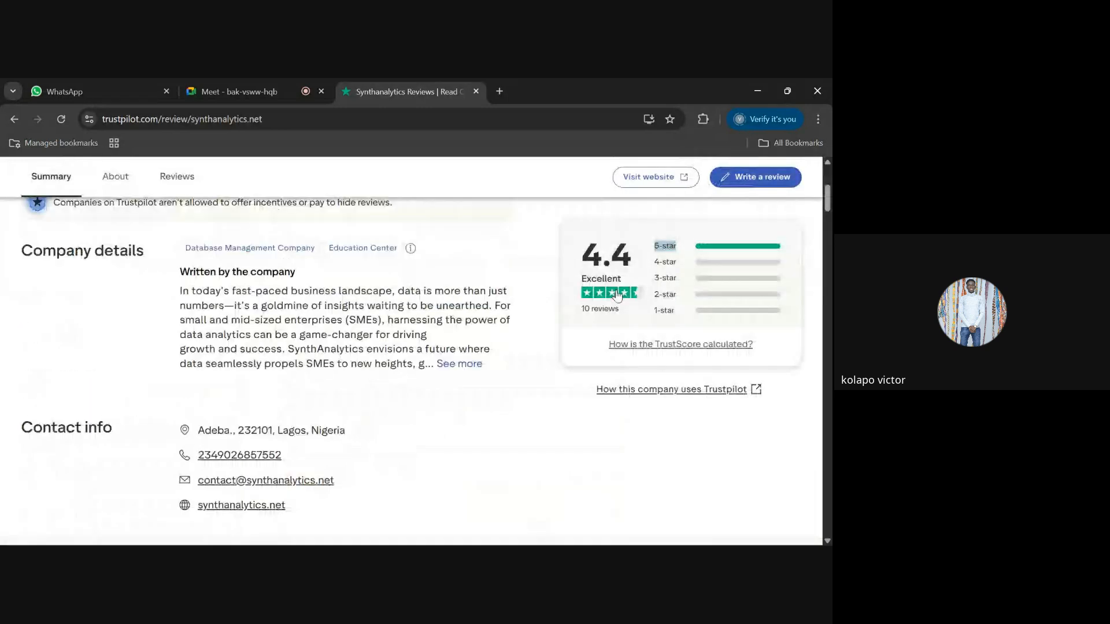
scroll(411, 358, "up", 1)
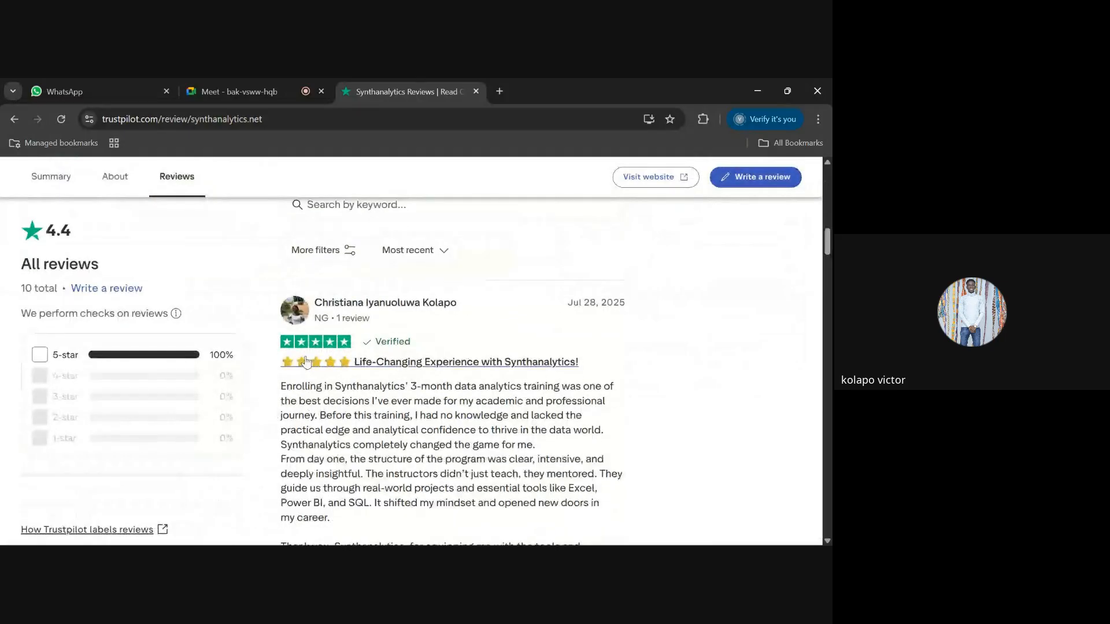
scroll(442, 463, "down", 5)
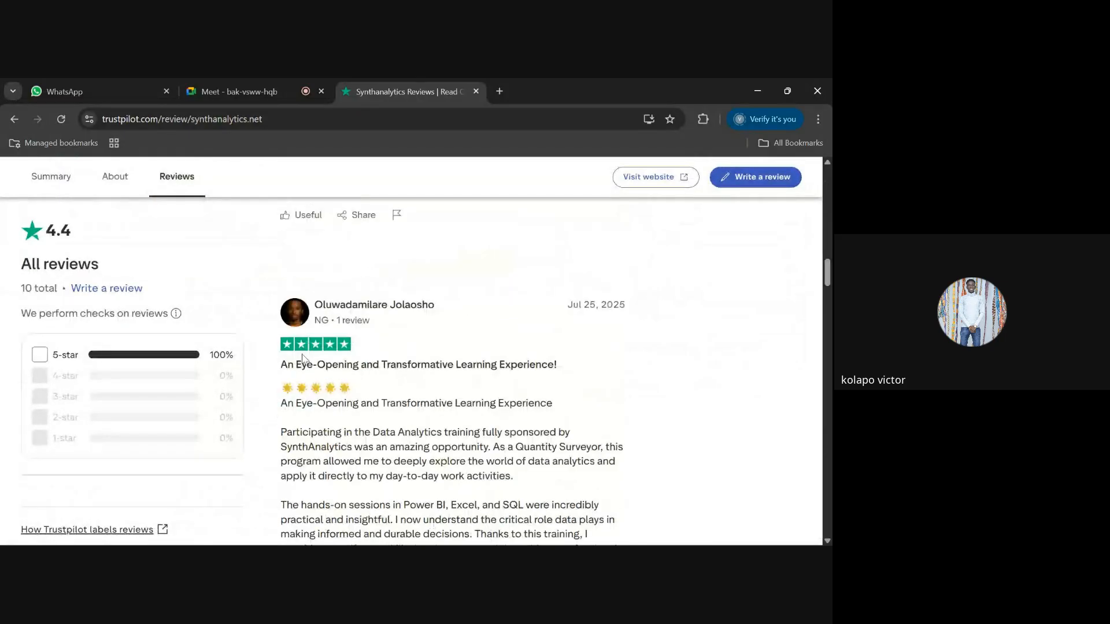
scroll(434, 384, "down", 8)
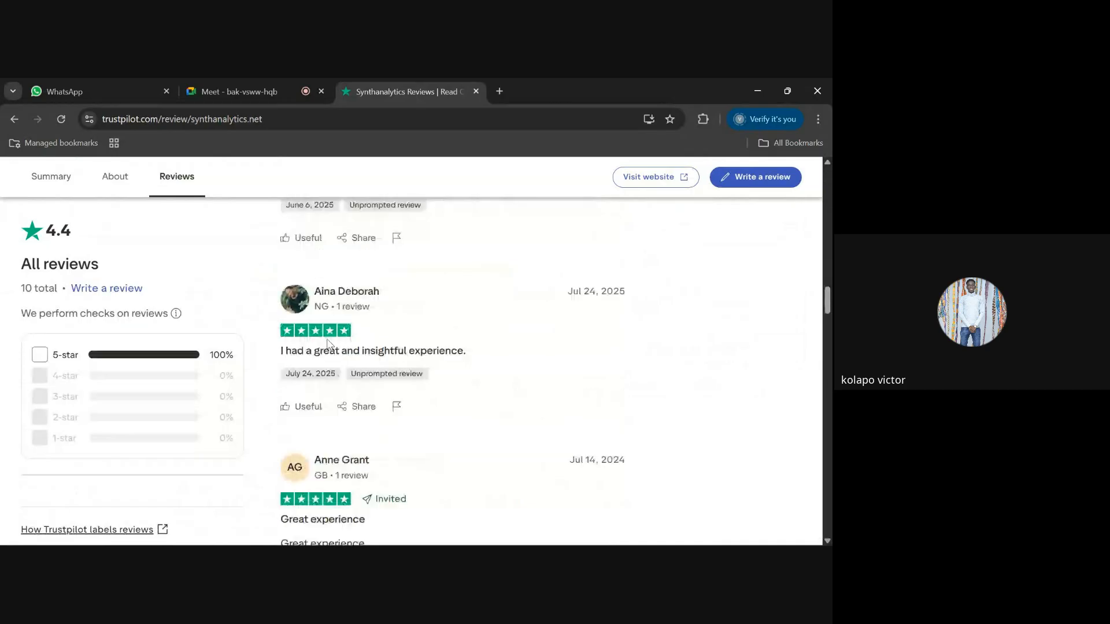
scroll(431, 339, "down", 4)
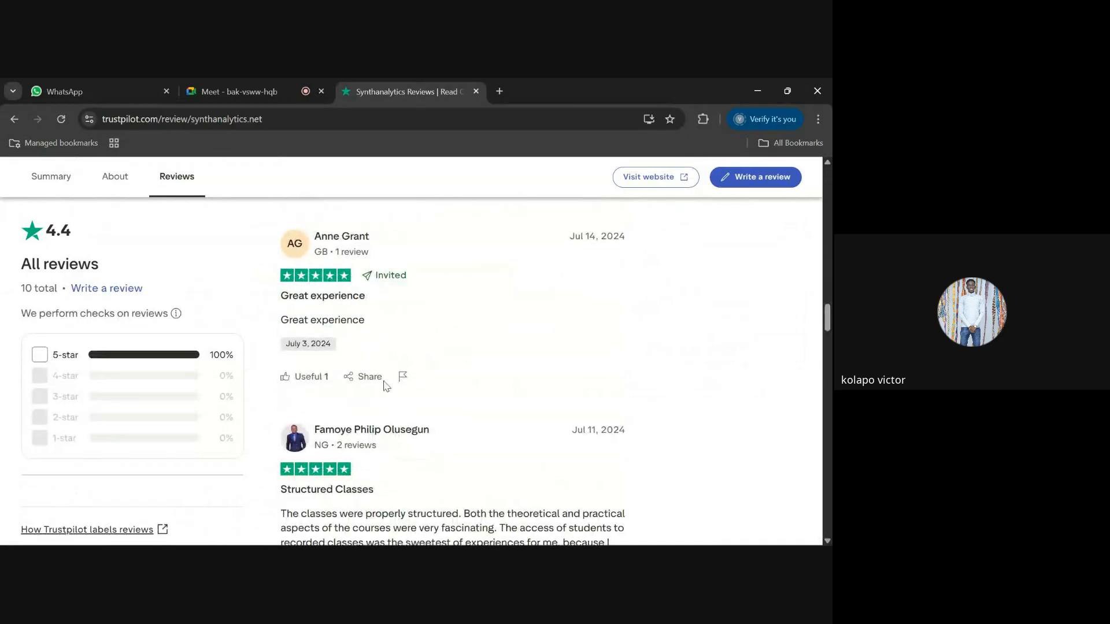
scroll(386, 386, "down", 3)
scroll(387, 386, "up", 15)
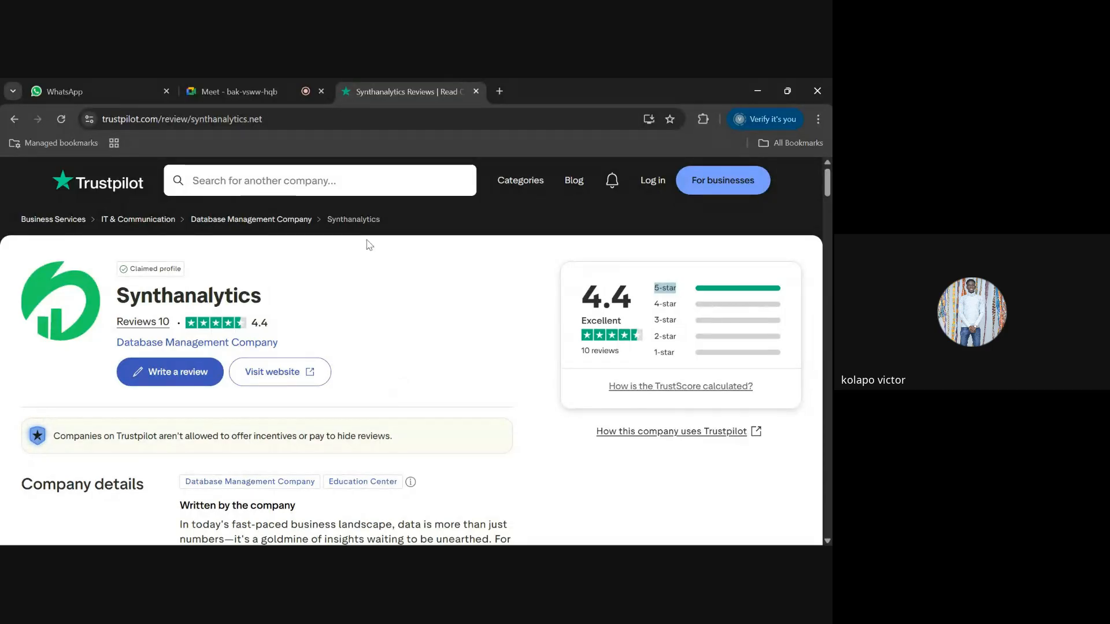
Step: Switch back to Power BI and make the table show the average of Satisfaction rating in place of the sum
key("alt+Tab")
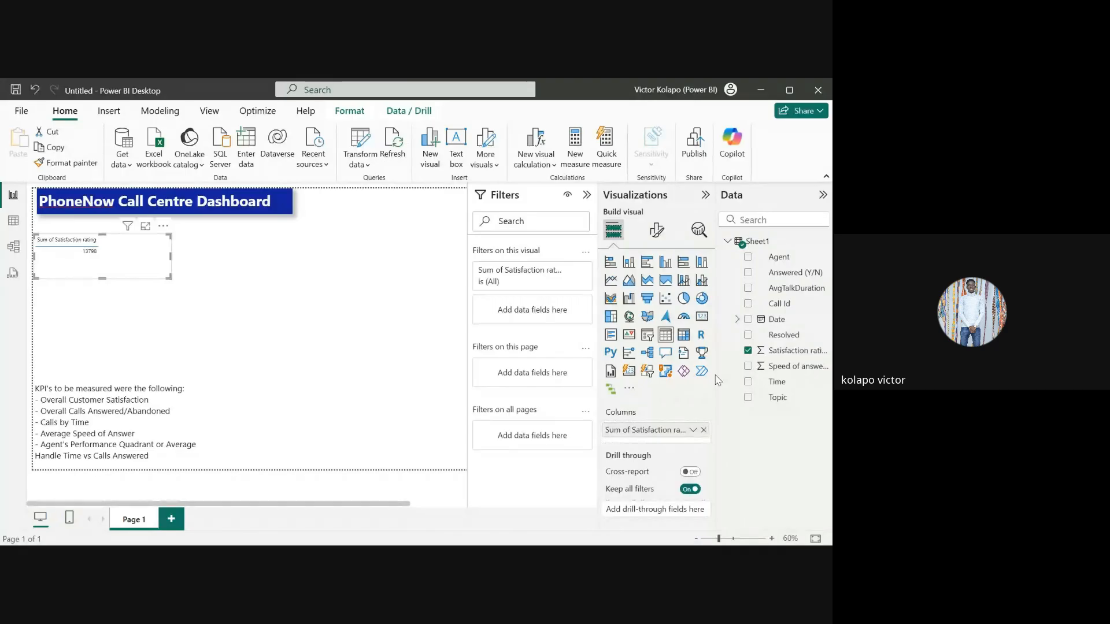
left_click_drag(789, 350, 149, 258)
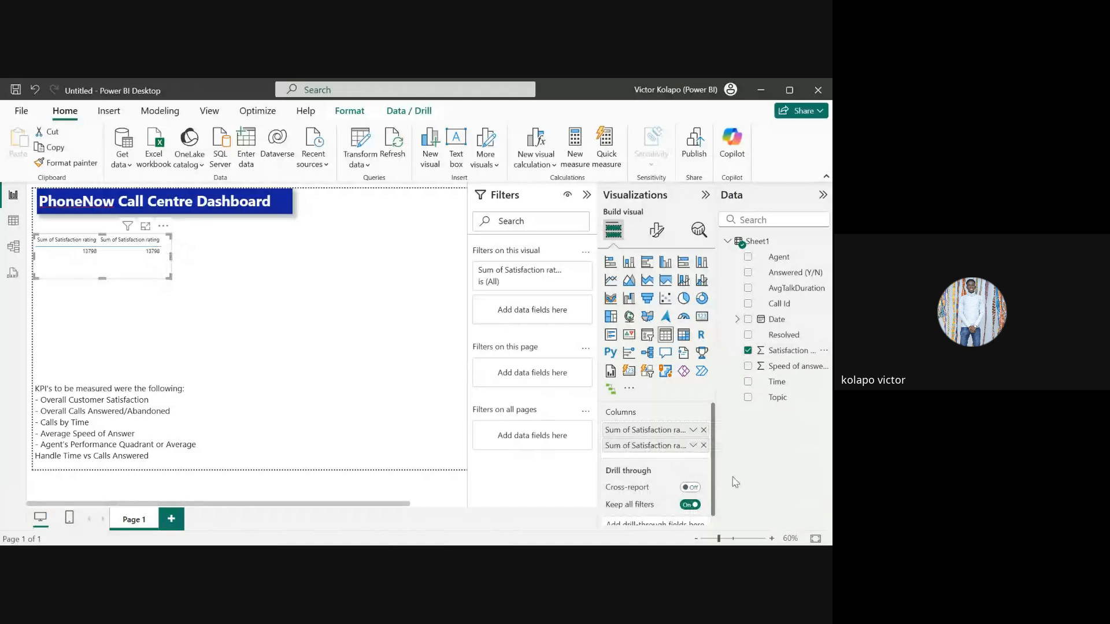
left_click(692, 447)
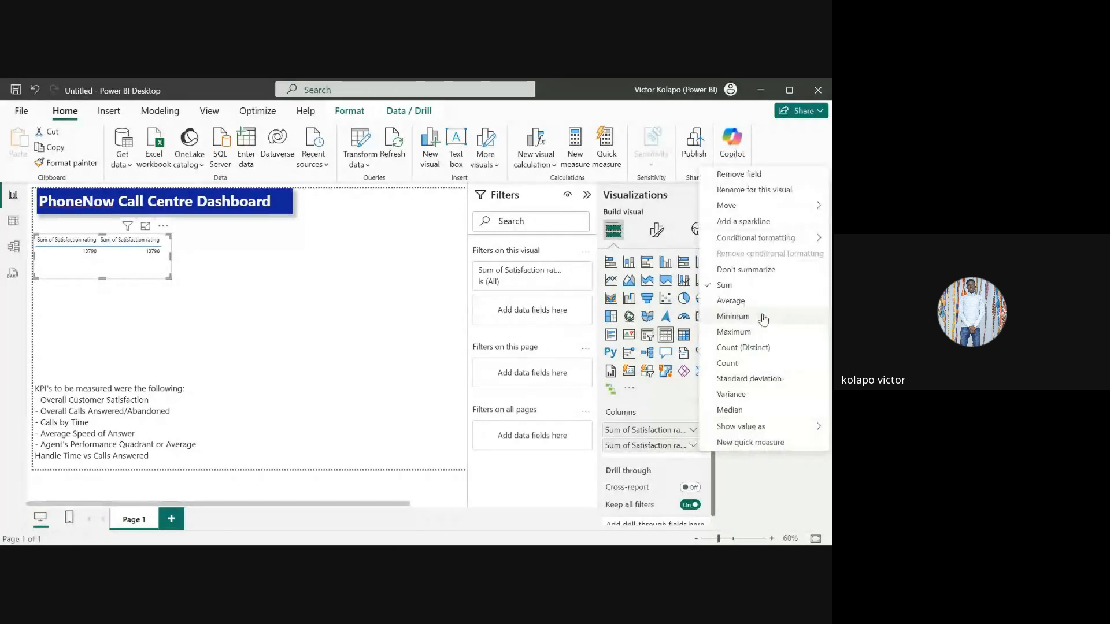
left_click(717, 301)
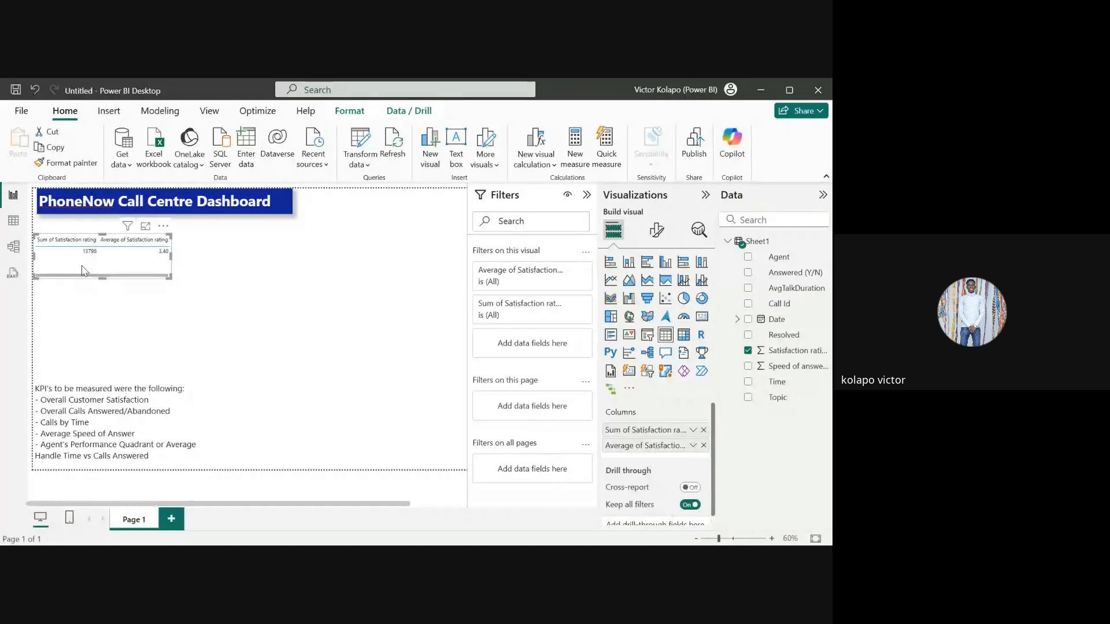
left_click(704, 430)
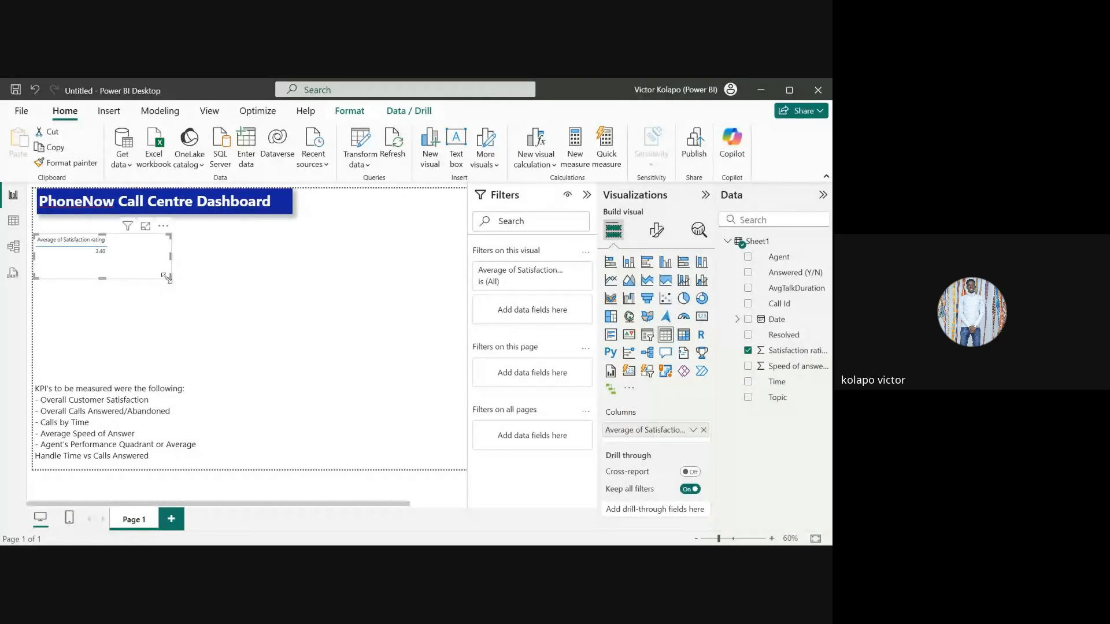
Step: Shrink the average satisfaction table to fit its single column, and leave nothing selected on the report page
left_click_drag(167, 277, 113, 262)
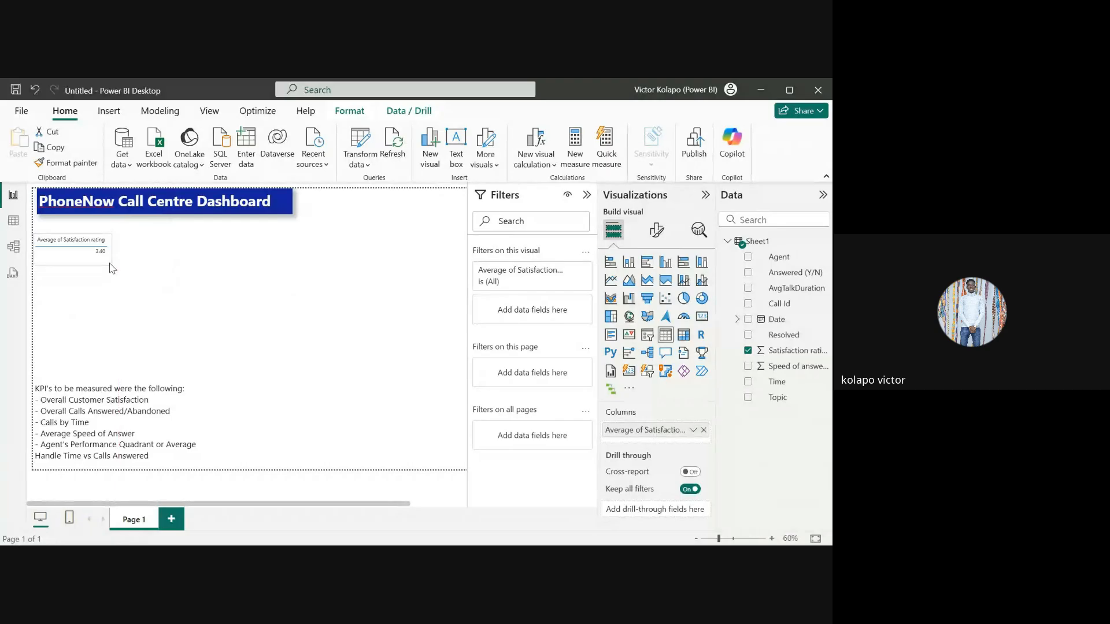
left_click(206, 296)
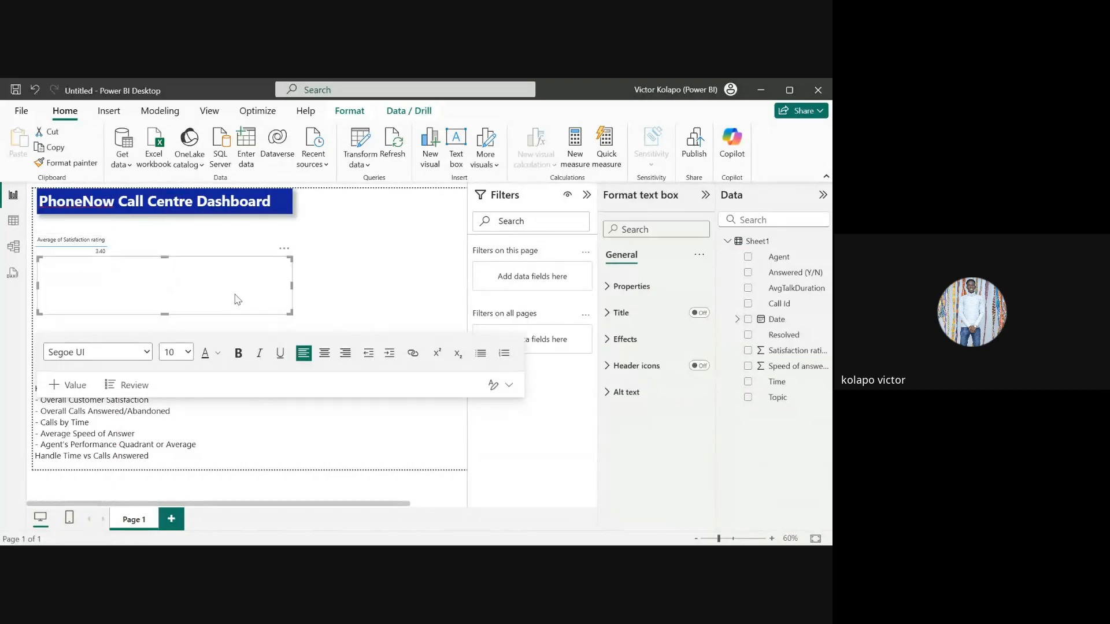
left_click(293, 312)
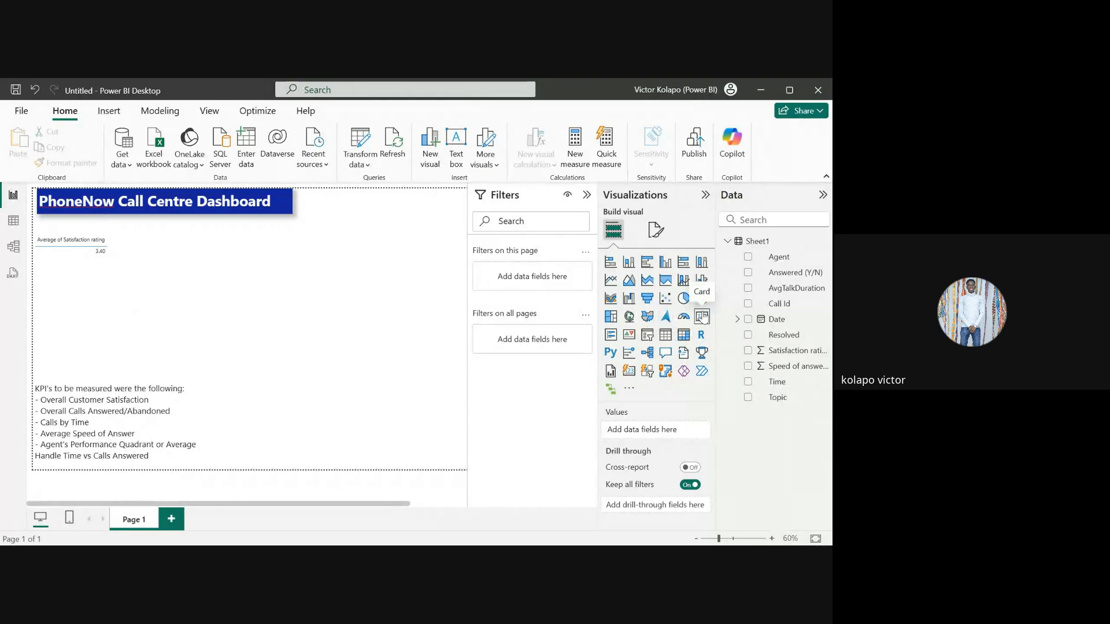
Step: Add a card visual with the Satisfaction rating field, placed well to the right of the table
left_click(703, 317)
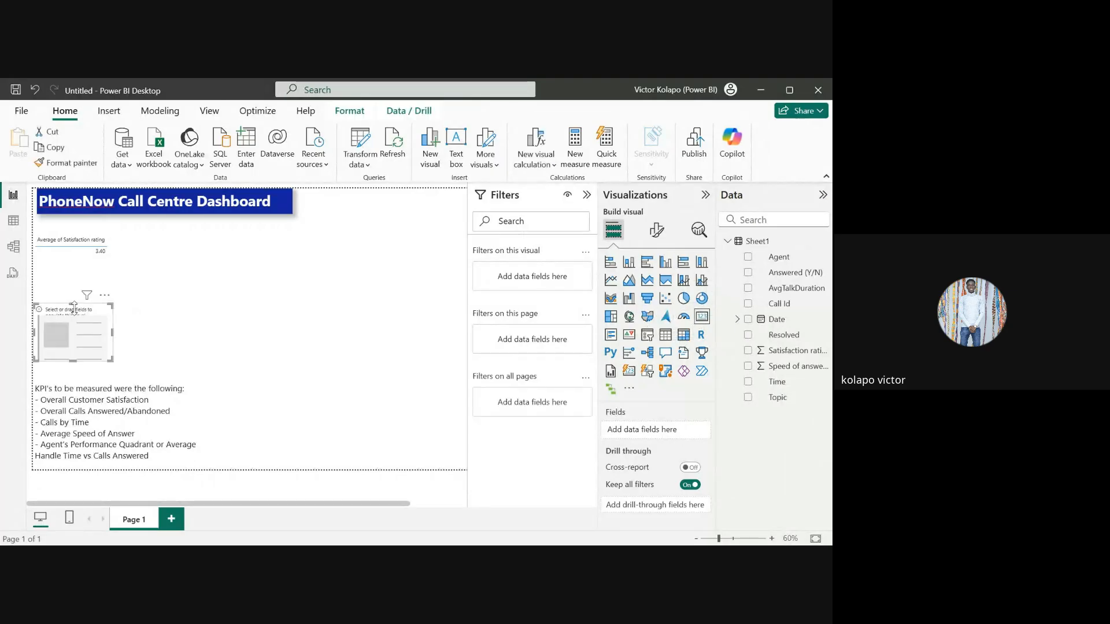
left_click_drag(74, 305, 471, 271)
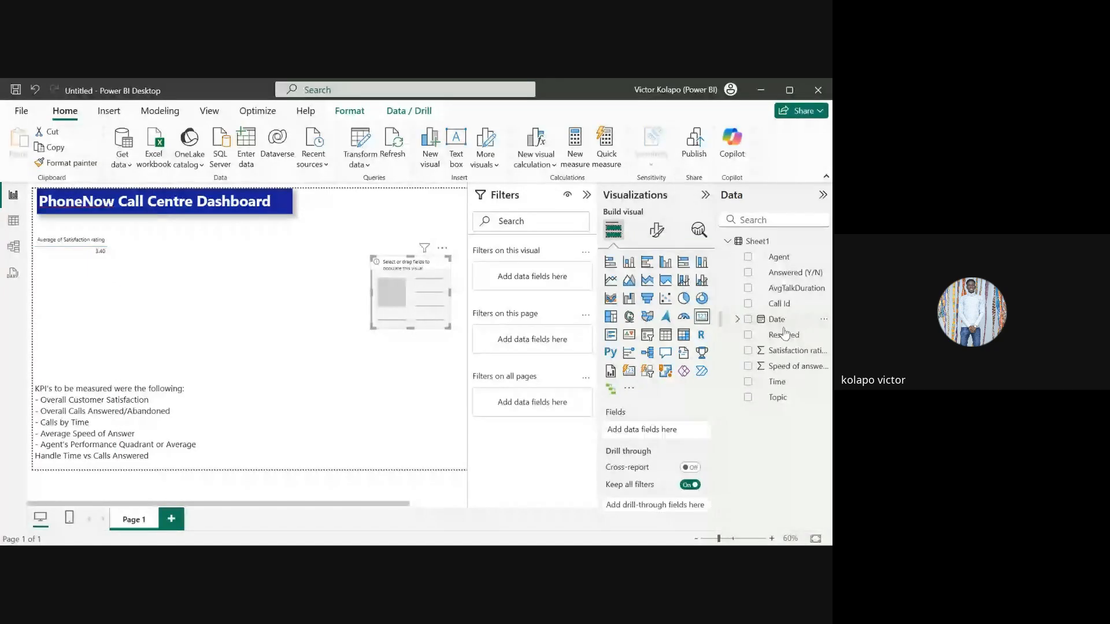
left_click(789, 365)
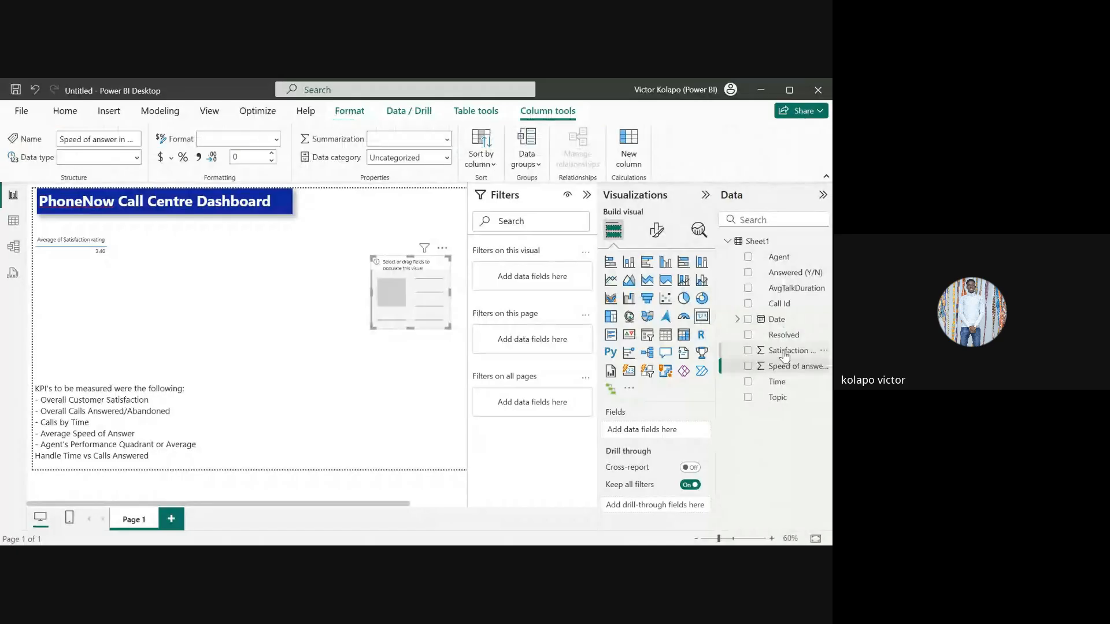
left_click_drag(788, 350, 414, 286)
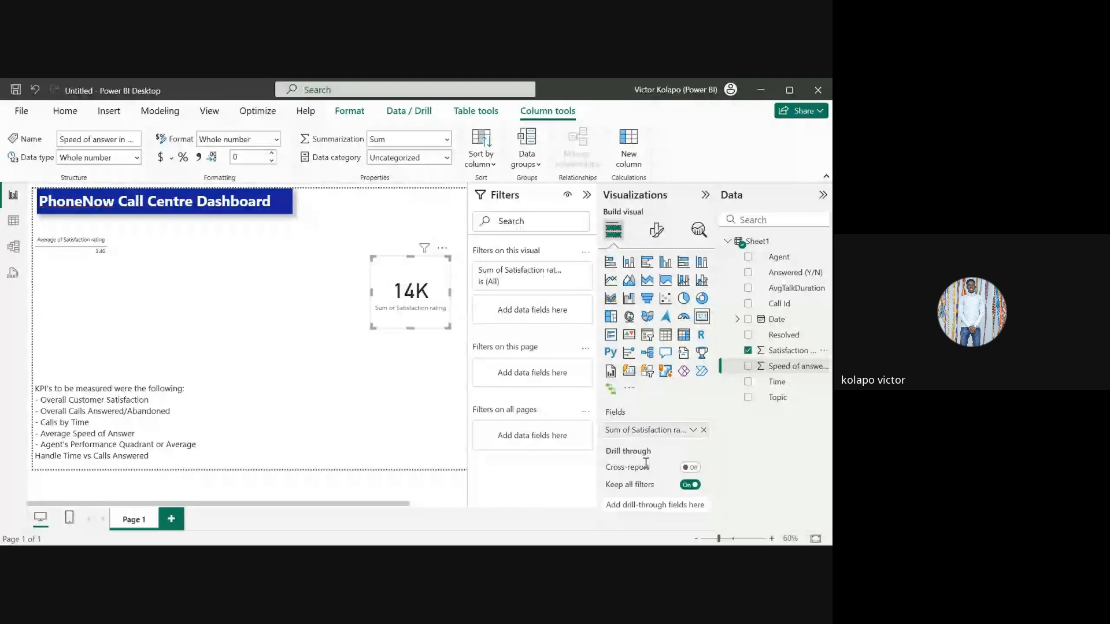
Step: Set the card to show the average of Satisfaction rating, then widen it slightly and move it up near the dashboard title
left_click(693, 431)
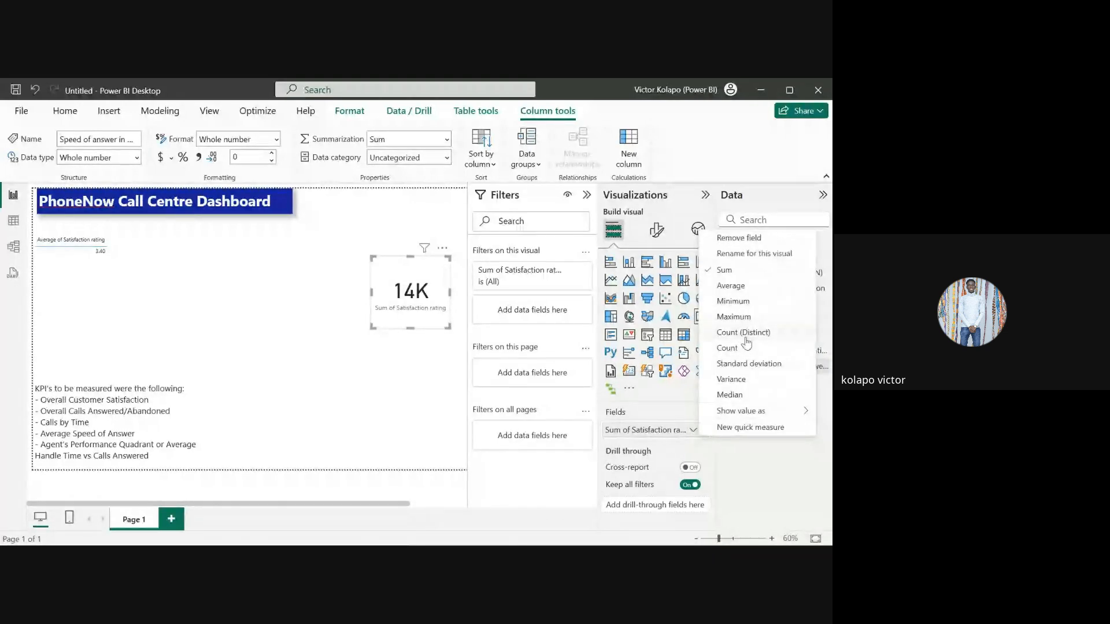
left_click(730, 286)
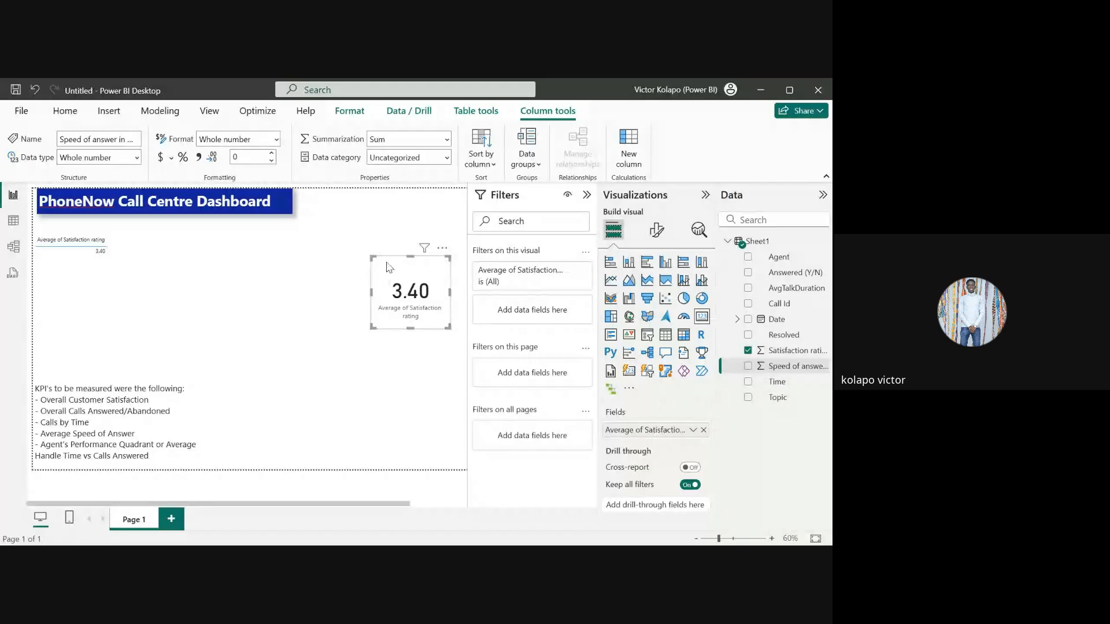
left_click_drag(387, 265, 361, 209)
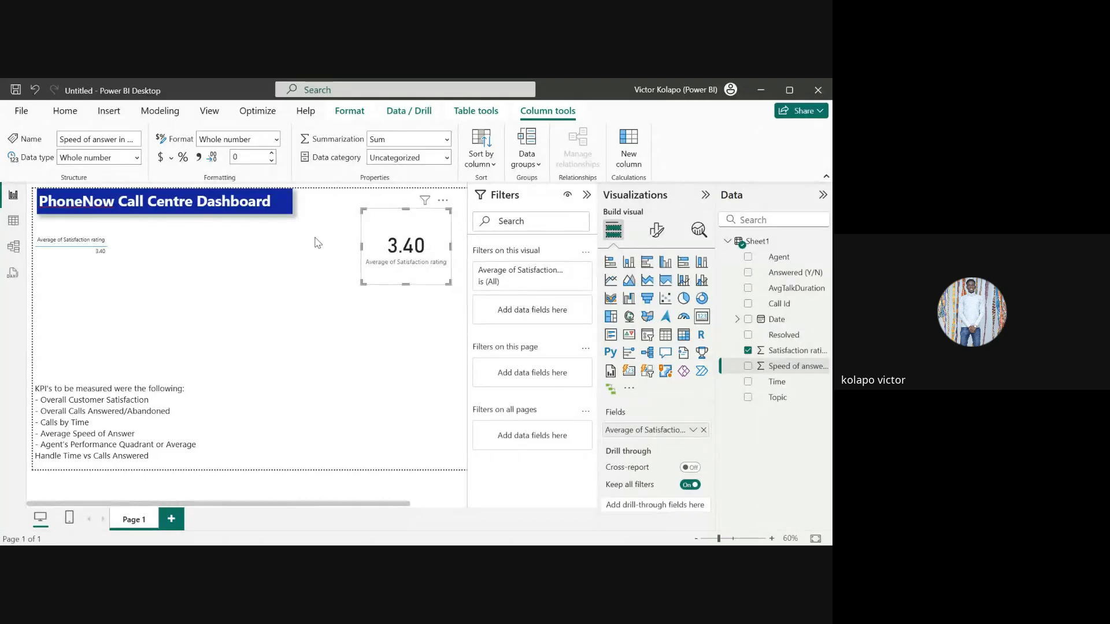
left_click(356, 238)
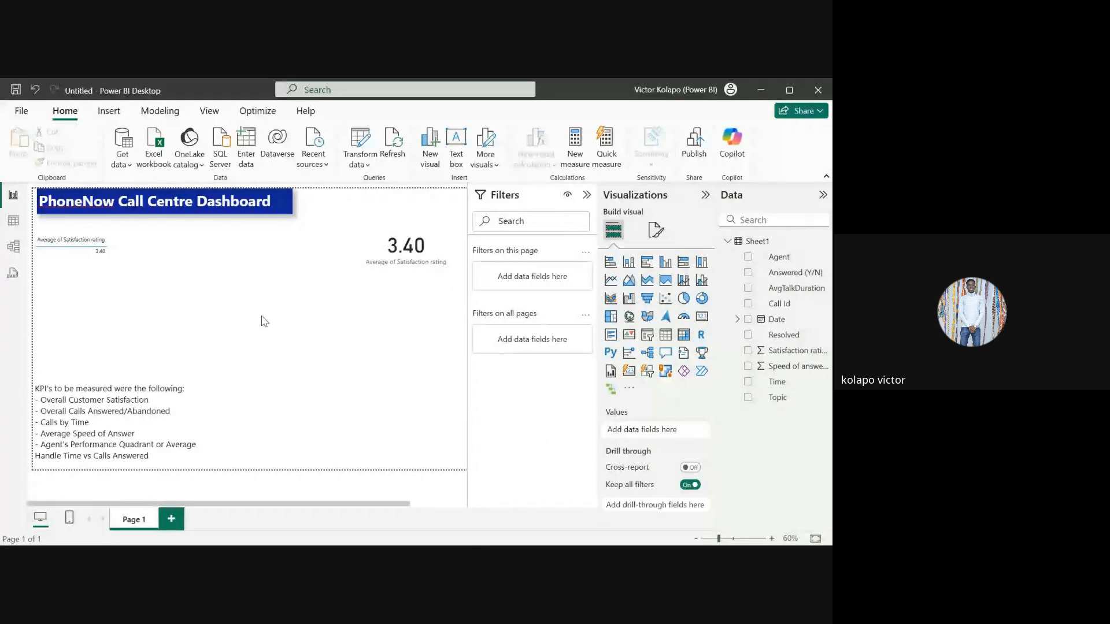
Step: Add a gauge in the open area below the card, using the average of Satisfaction rating as its value
left_click(684, 318)
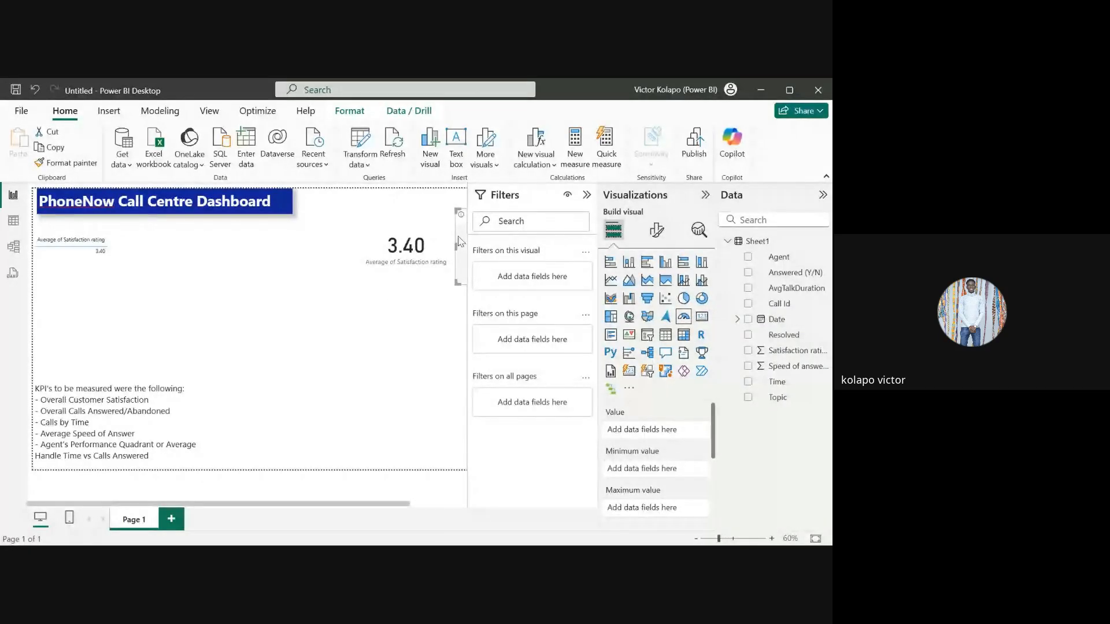
left_click_drag(460, 240, 297, 363)
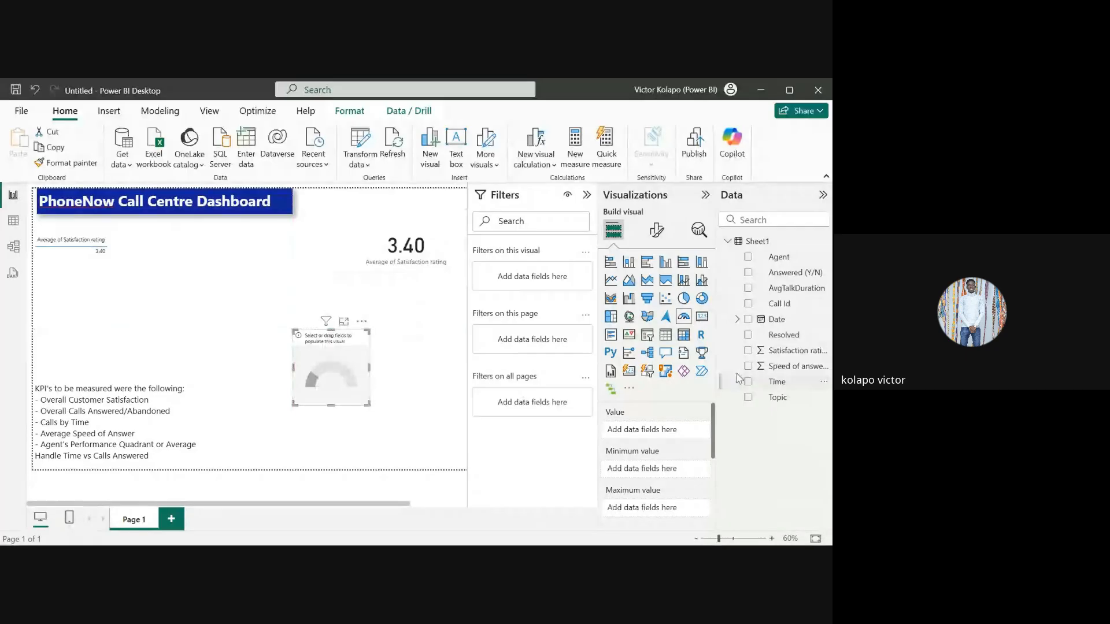
left_click_drag(787, 350, 355, 361)
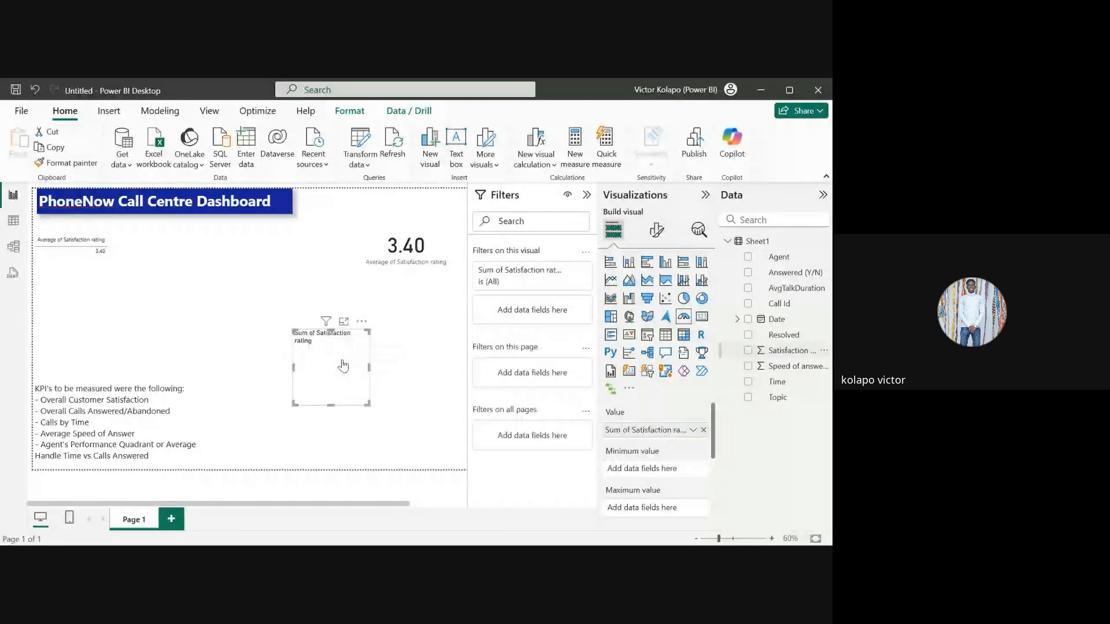
left_click(694, 432)
left_click(734, 288)
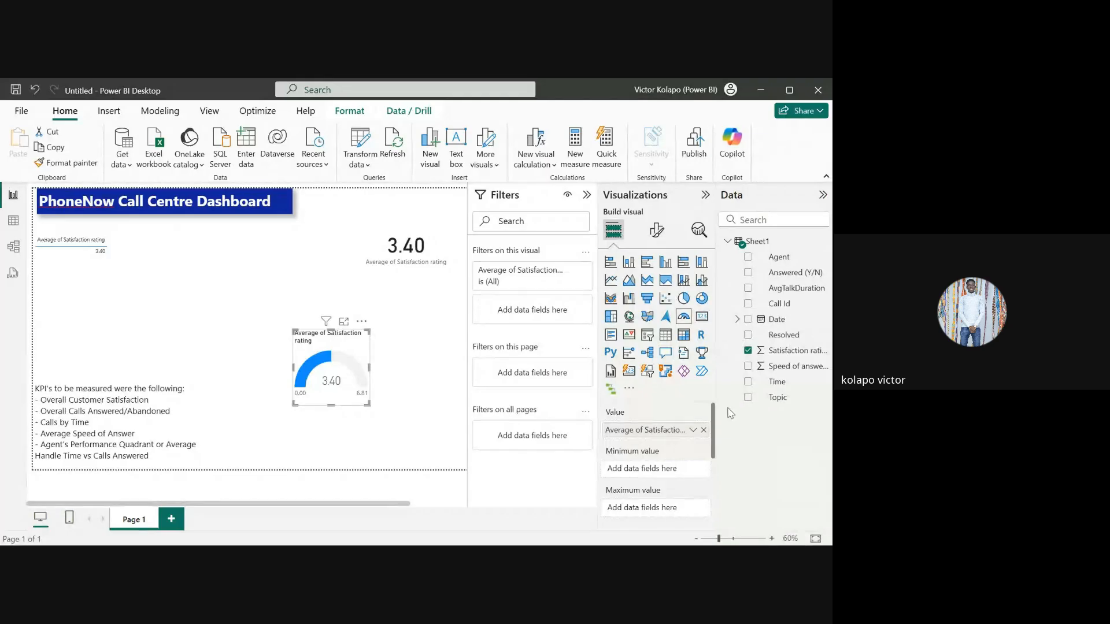
Step: Use the maximum of Satisfaction rating as the gauge's maximum value
left_click_drag(794, 351, 639, 507)
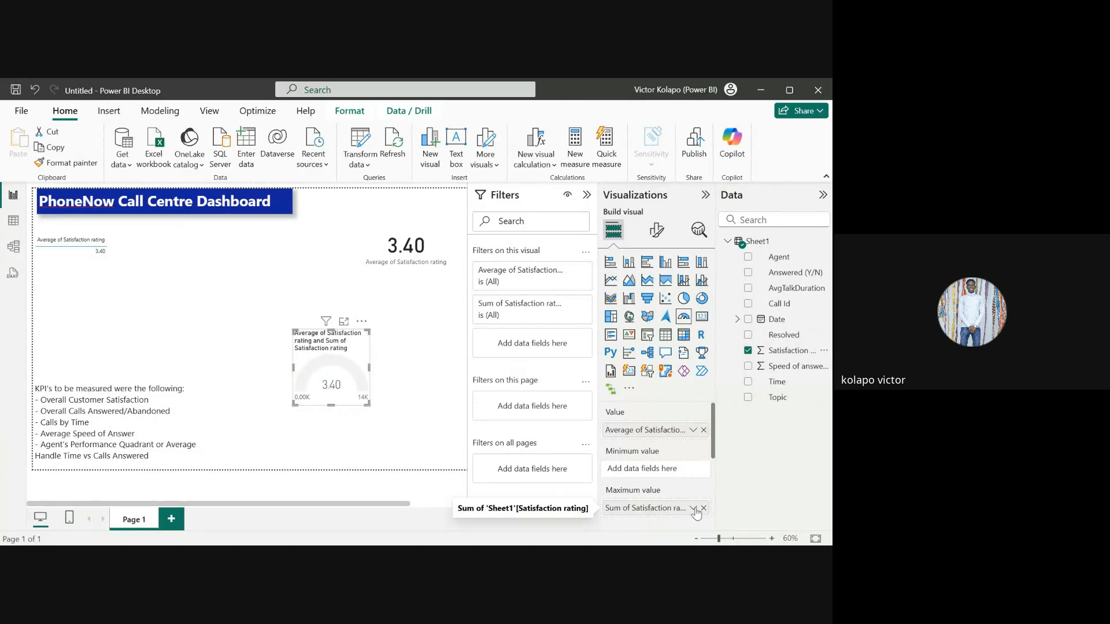
left_click(693, 508)
left_click(735, 391)
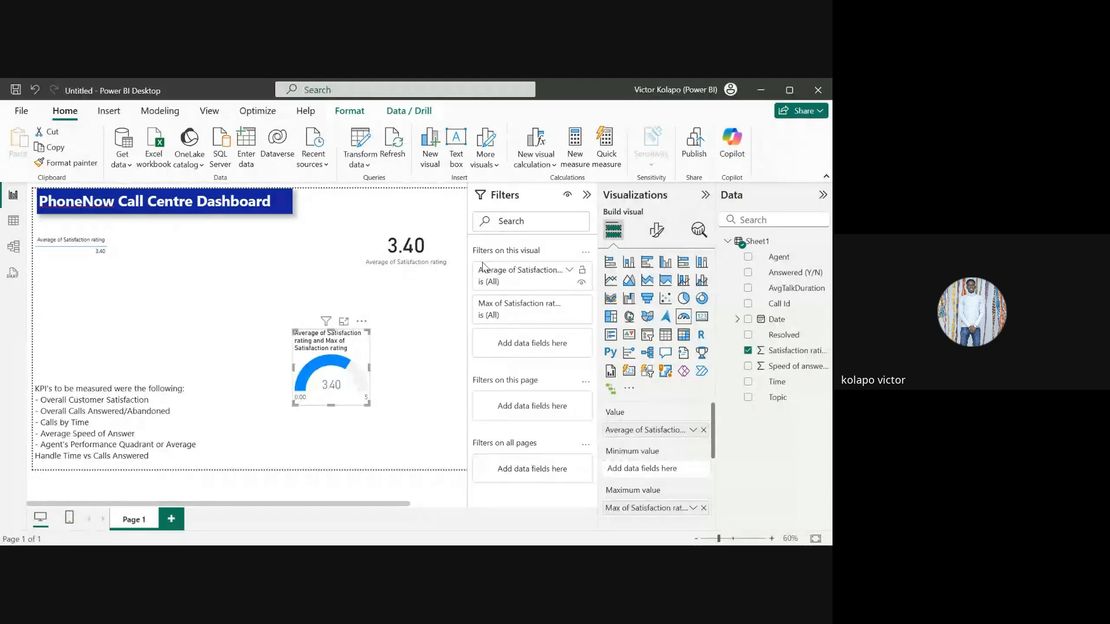
Step: Create a new measure in Sheet1 with the formula Rating Target = 4.2
left_click(579, 156)
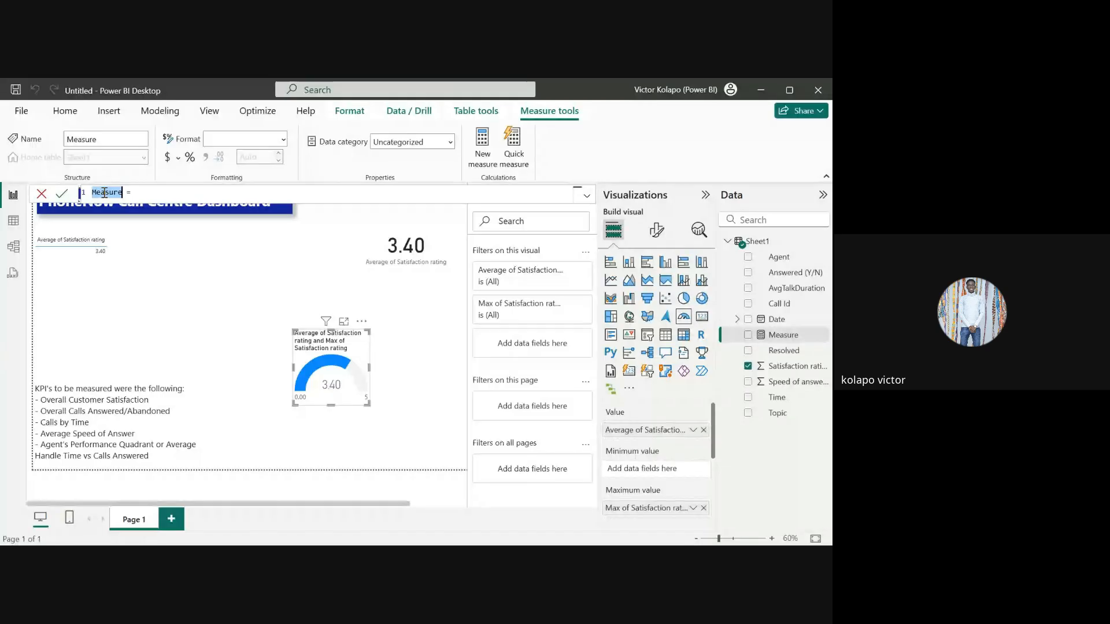
key("ctrl+a")
type("r")
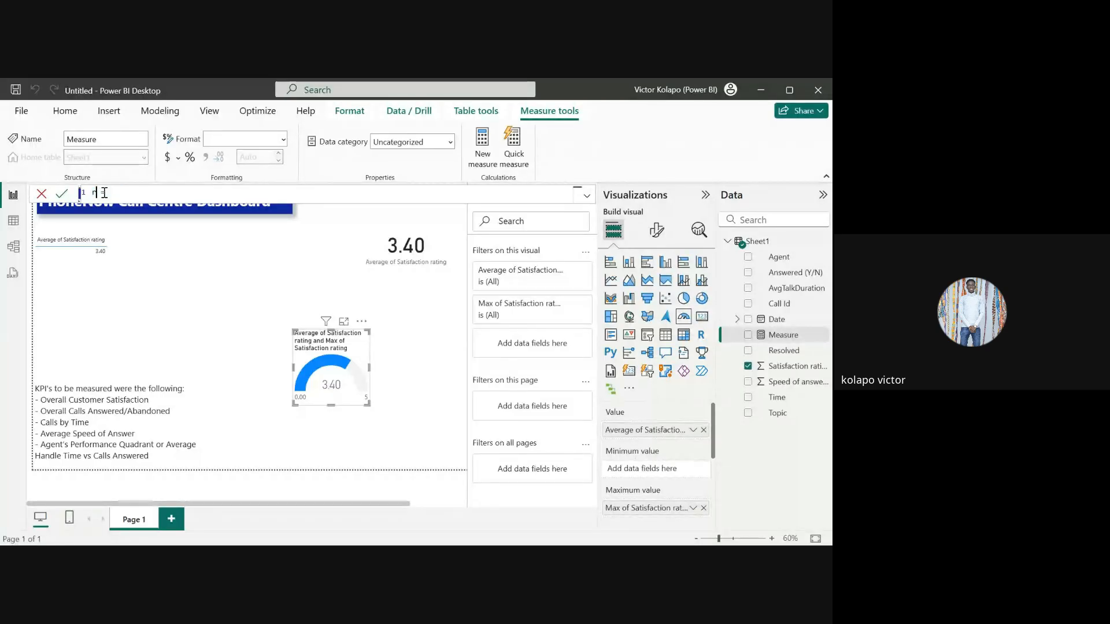
key("BackSpace")
type("R")
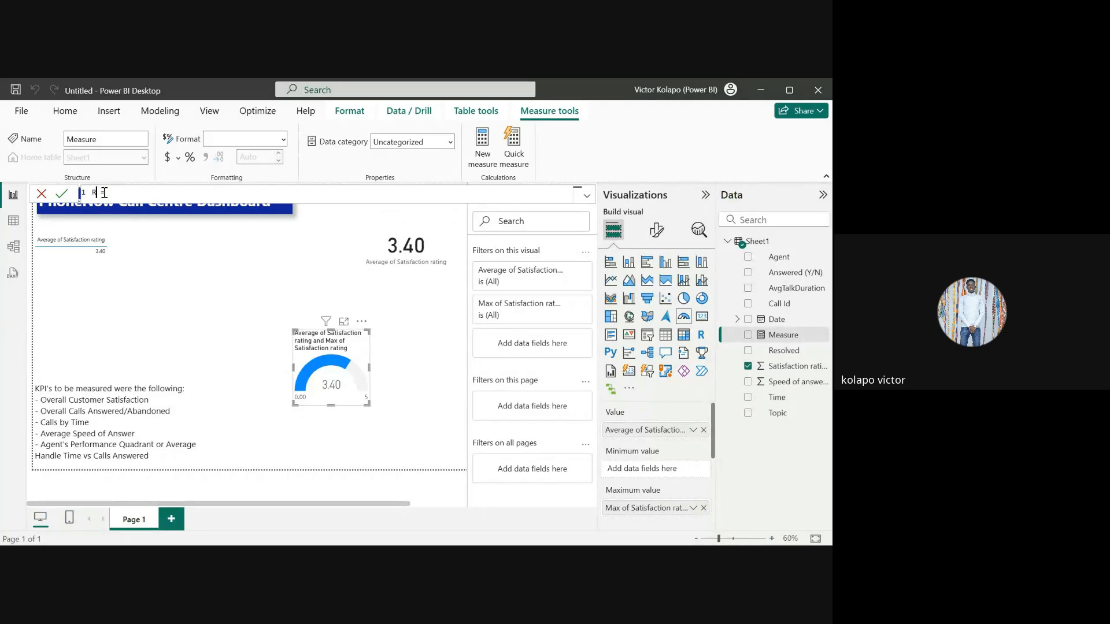
type("ati =ng Target =")
key("End")
type("4.")
key("Return")
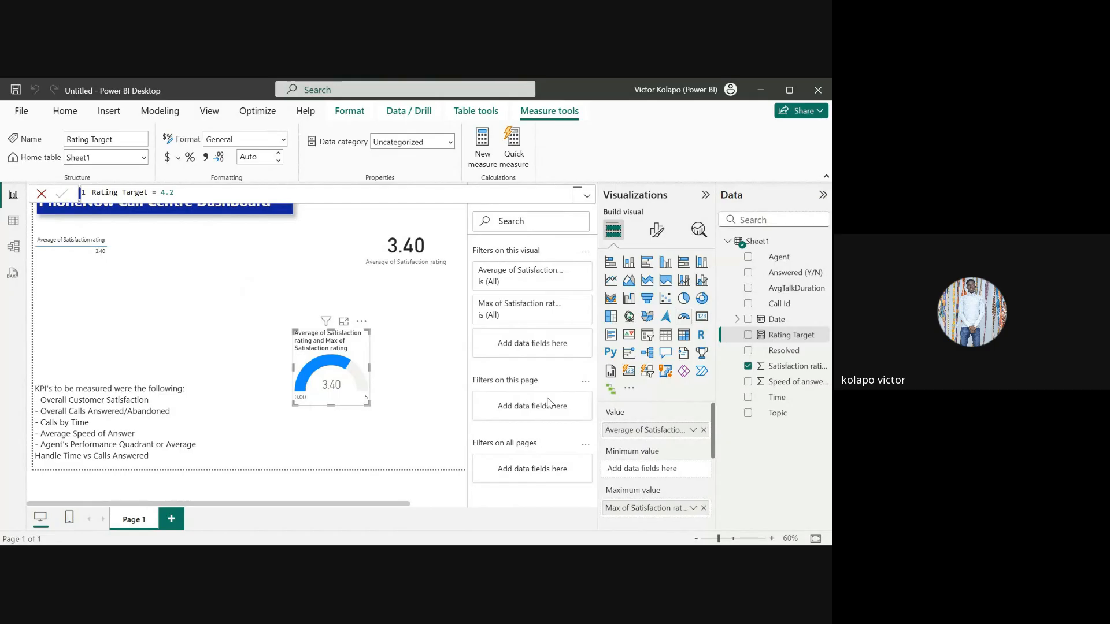
Step: Assign the Rating Target measure as the gauge's target value
scroll(694, 438, "down", 1)
scroll(685, 440, "down", 1)
scroll(661, 440, "up", 1)
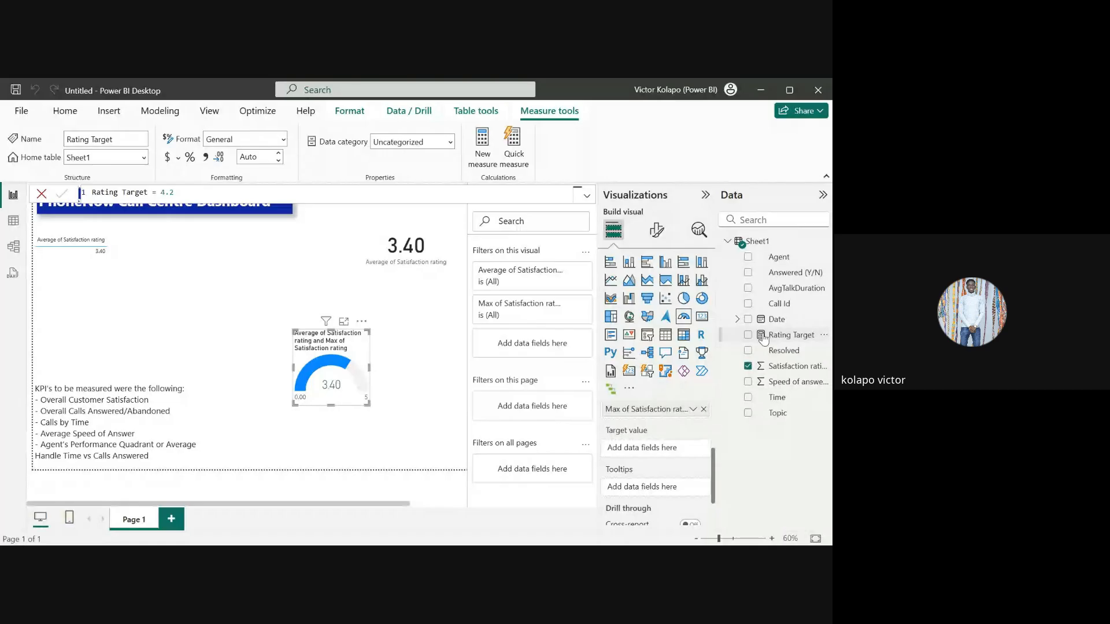
mouse_move(763, 338)
left_mouse_down()
mouse_move(659, 434)
mouse_move(658, 463)
mouse_move(655, 452)
left_mouse_up()
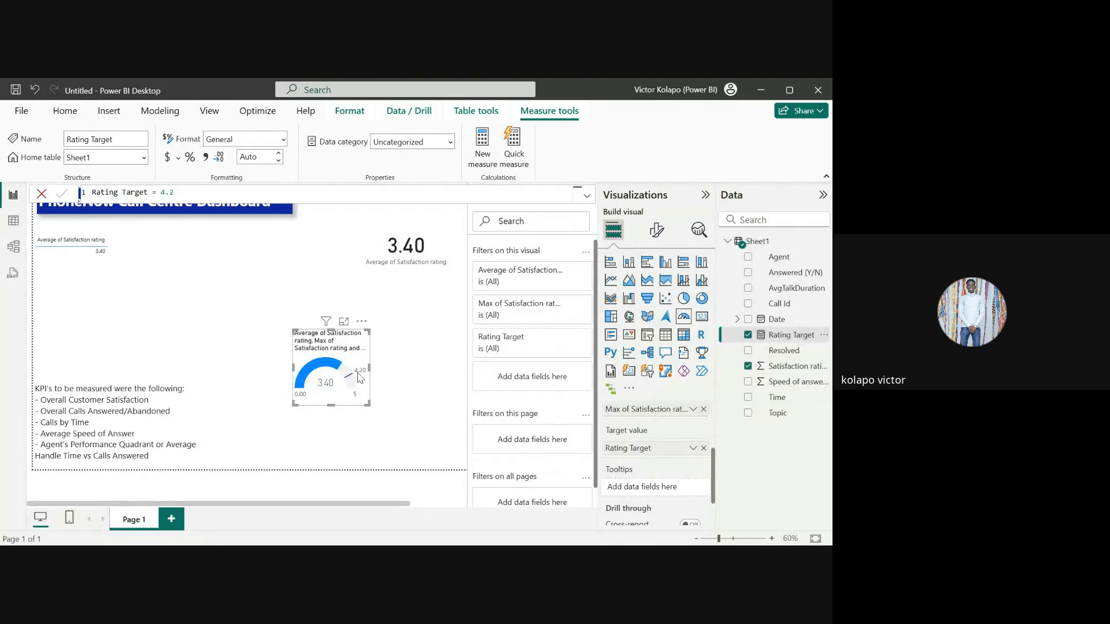
mouse_move(346, 370)
Step: Change the gauge's title text to "Overral Customer Satisfaction" and enlarge the gauge to about twice its width
left_click(659, 234)
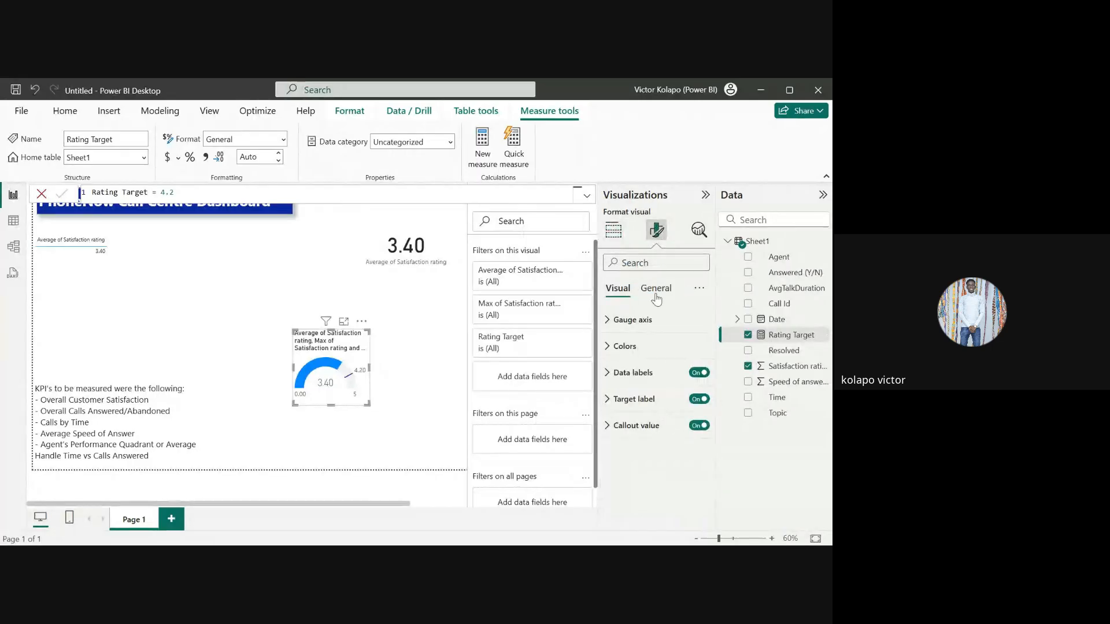
left_click(656, 292)
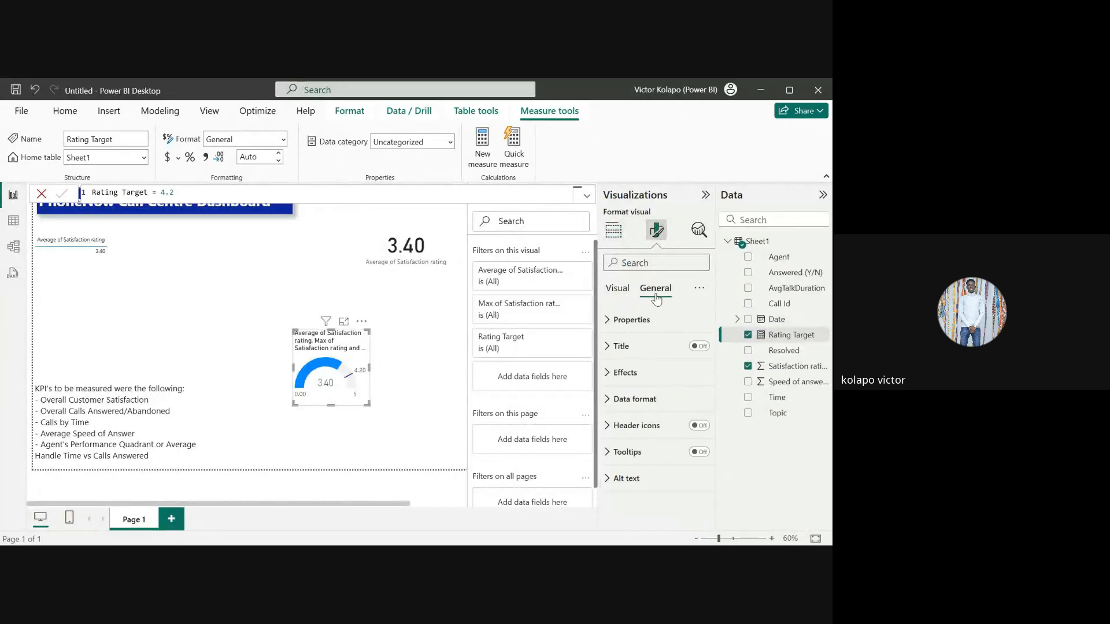
left_click(610, 347)
triple_click(636, 412)
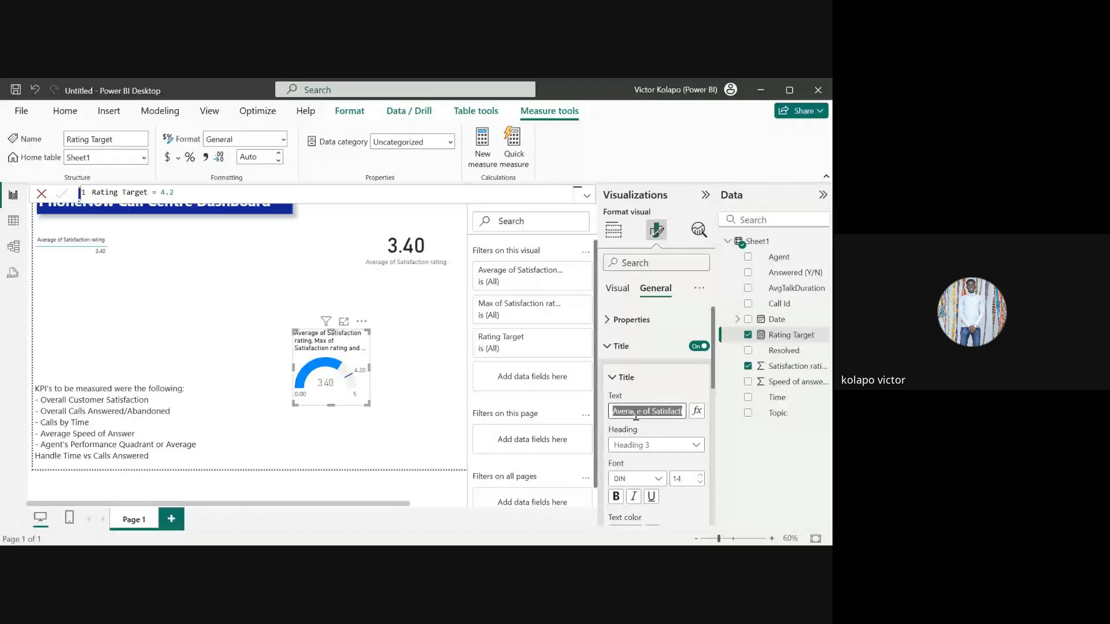
type("Over")
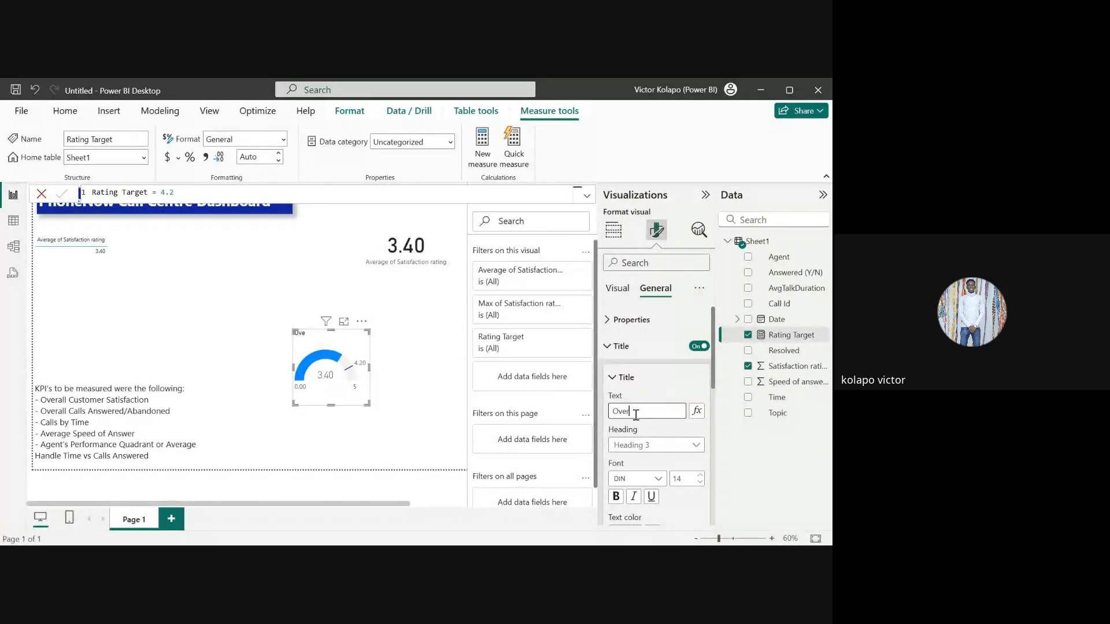
type("ral")
type(" Customer")
type(" Sat")
type("isfaction")
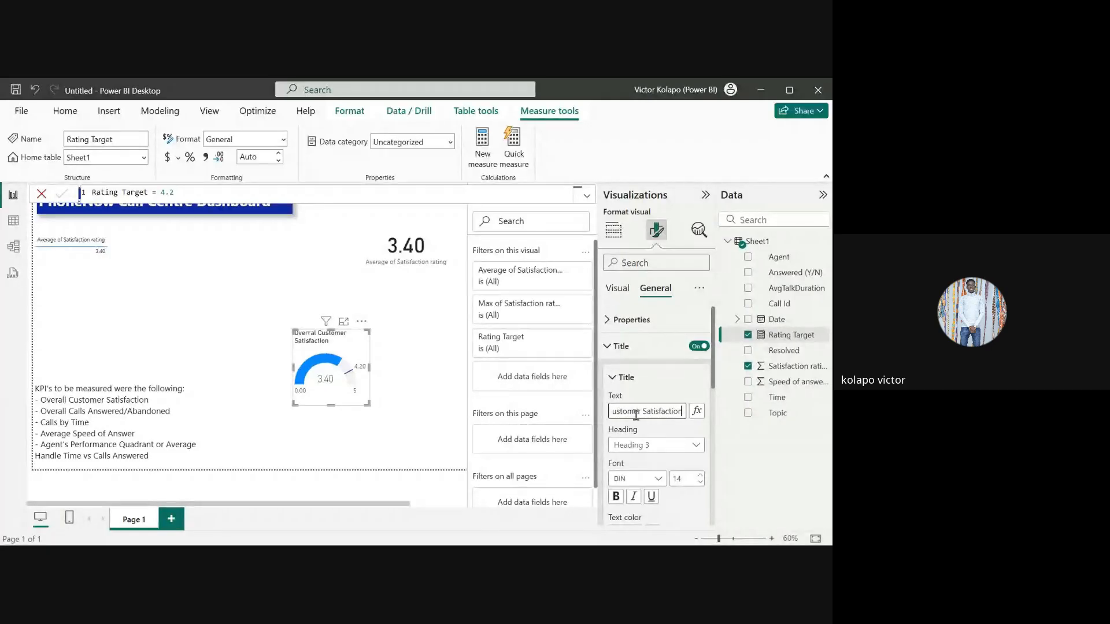
left_click(362, 352)
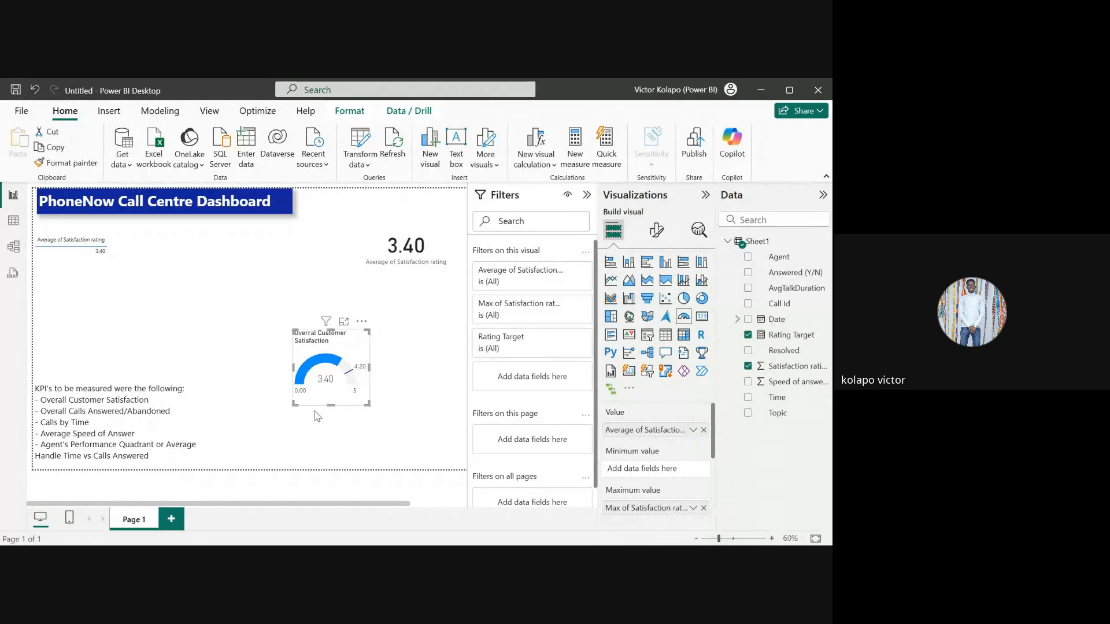
left_click_drag(368, 403, 440, 420)
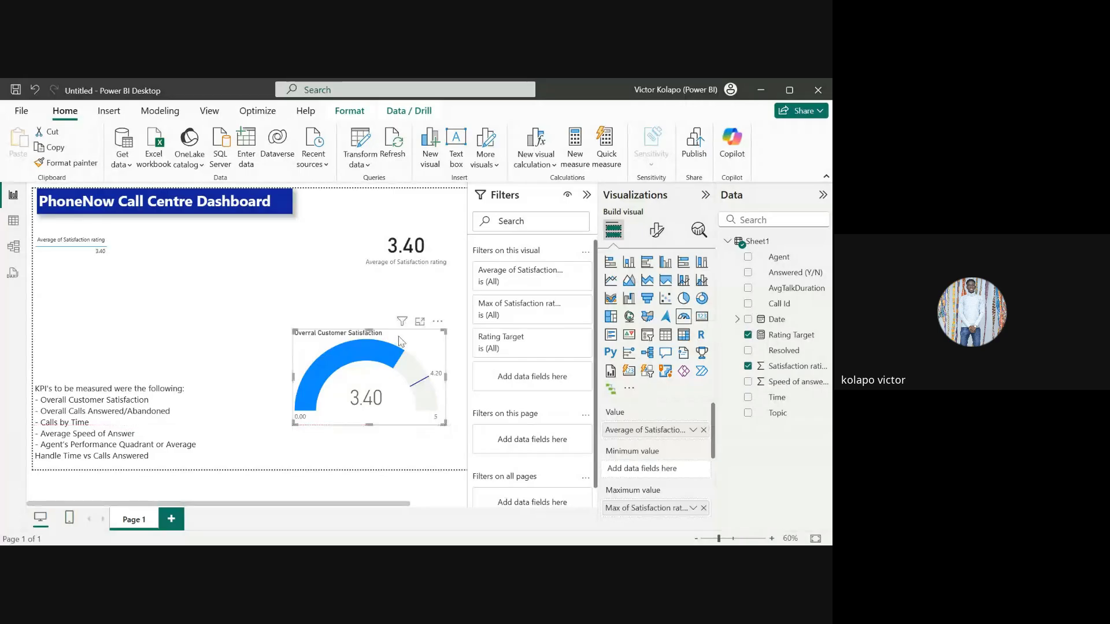
Step: Format the gauge's title as bold, size 18, in the dark blue of the dashboard header
left_click(657, 227)
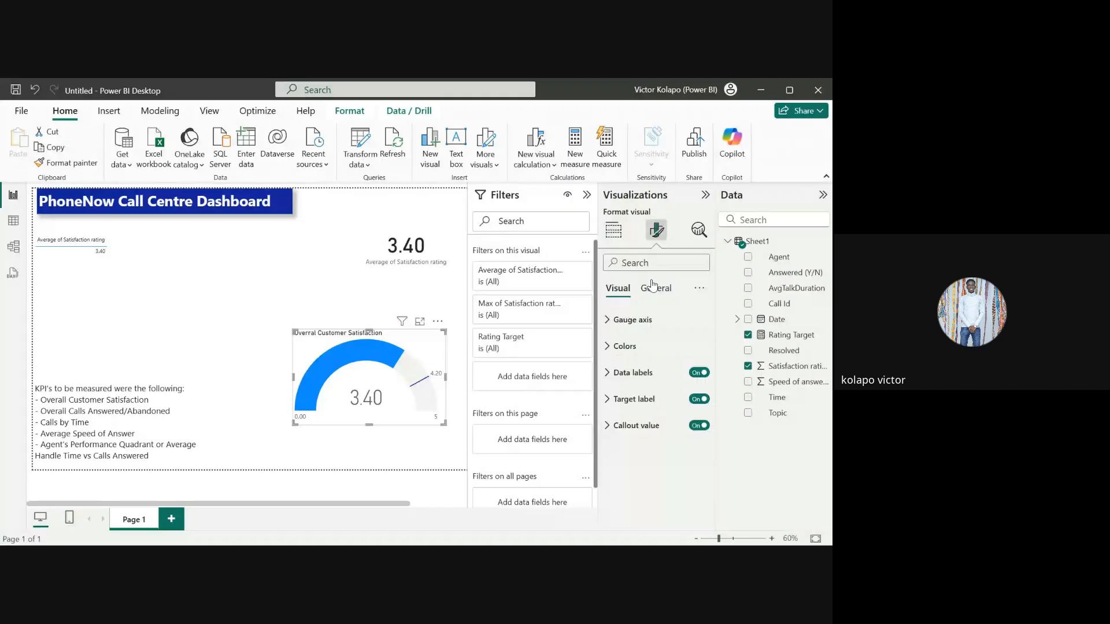
left_click(642, 291)
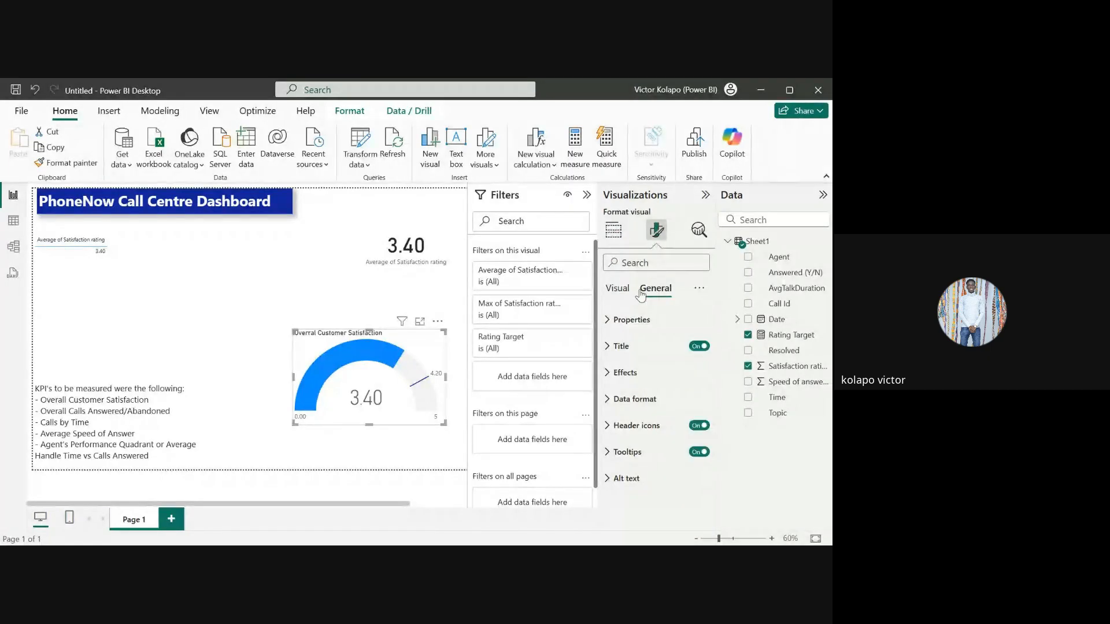
left_click(607, 347)
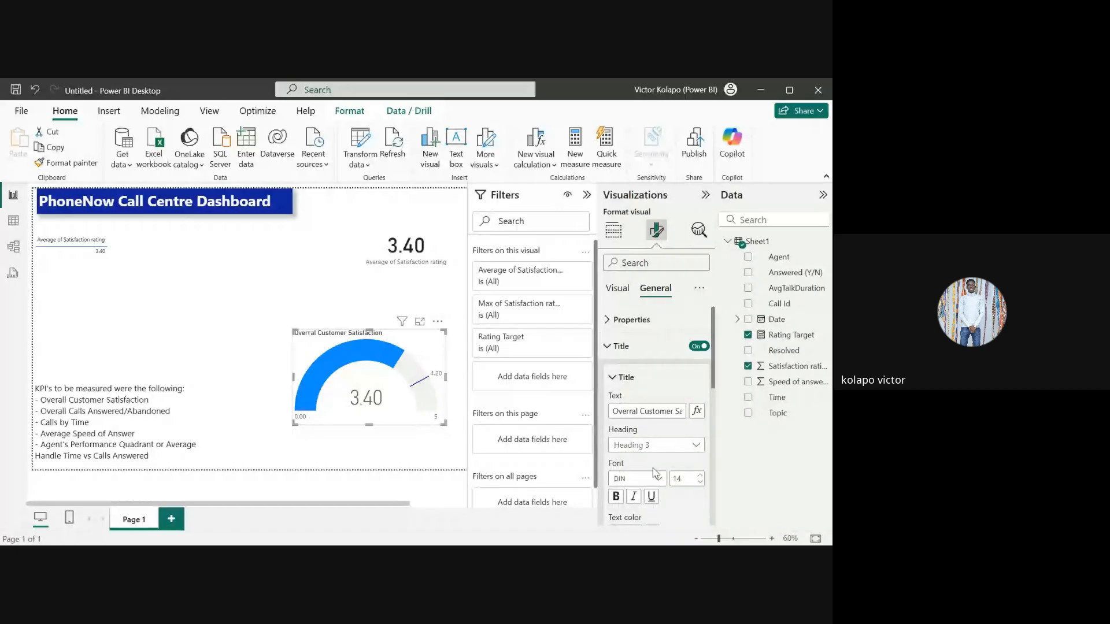
left_click(618, 496)
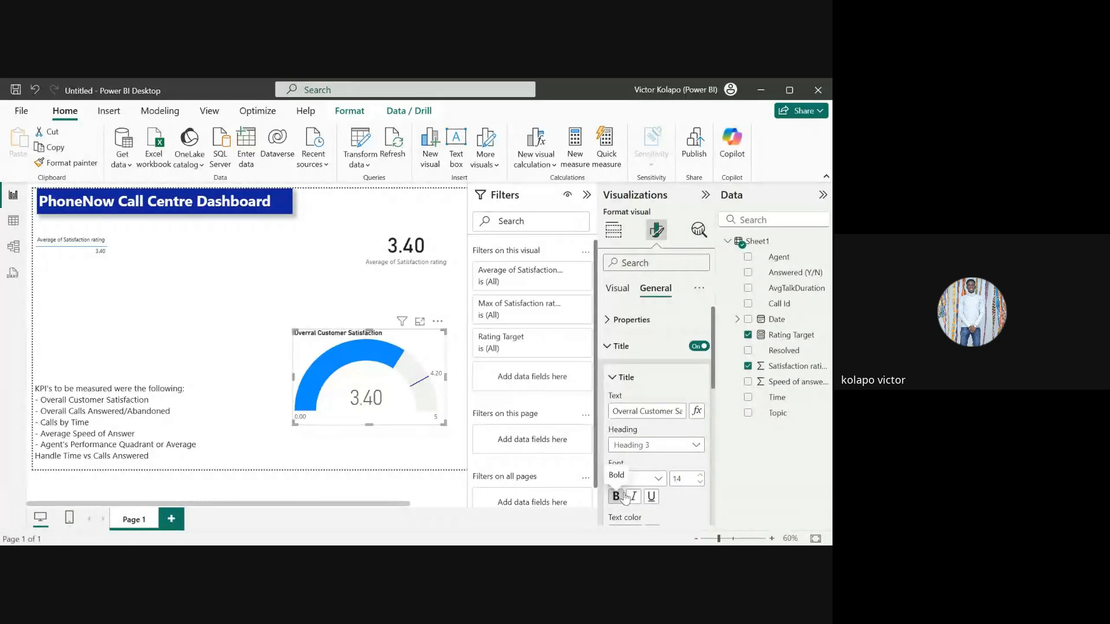
left_click(701, 477)
left_click(701, 477)
left_click(701, 476)
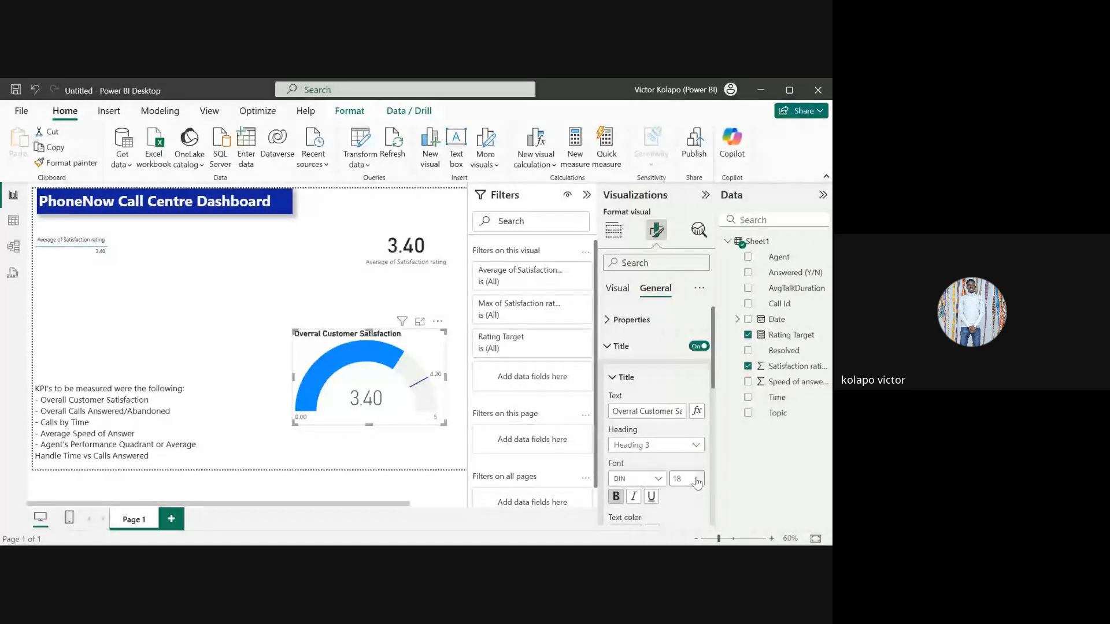
left_click(701, 476)
scroll(678, 468, "down", 3)
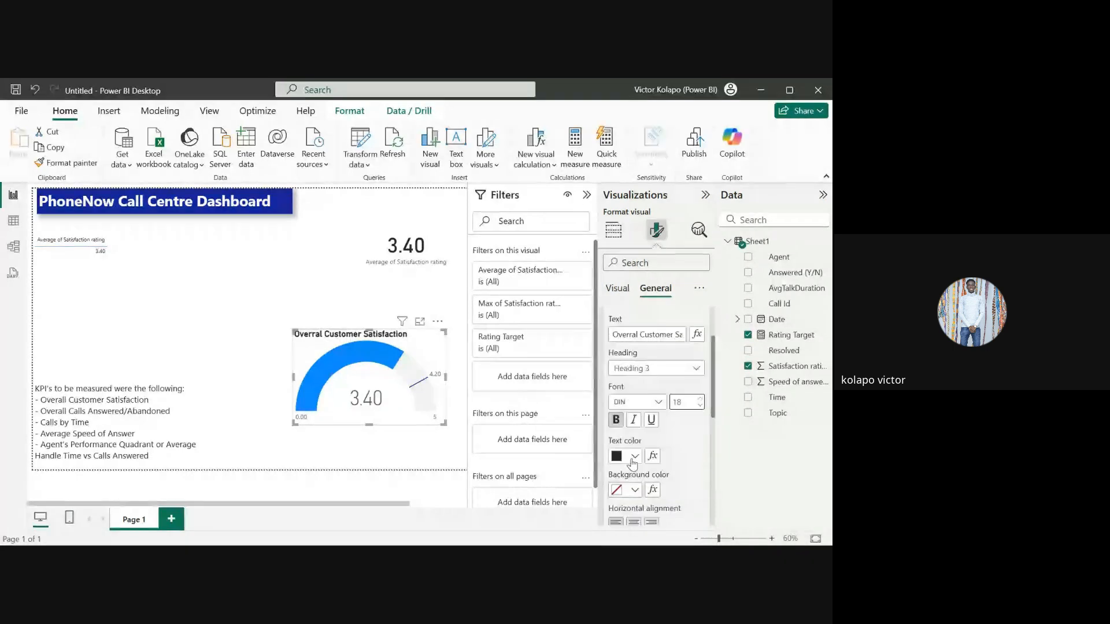
left_click(635, 440)
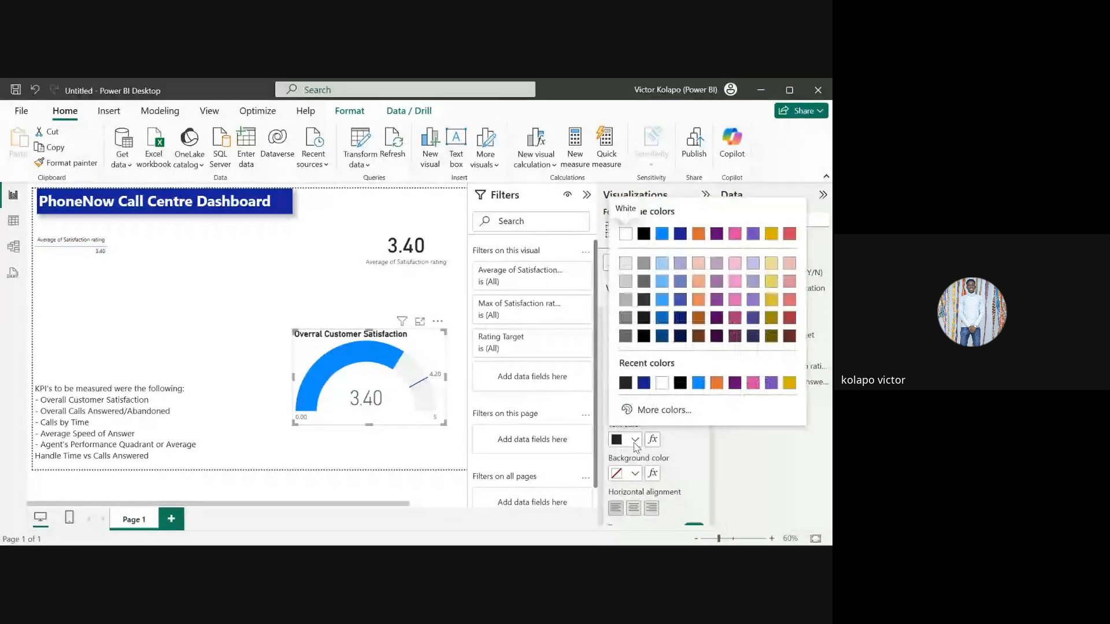
left_click(644, 383)
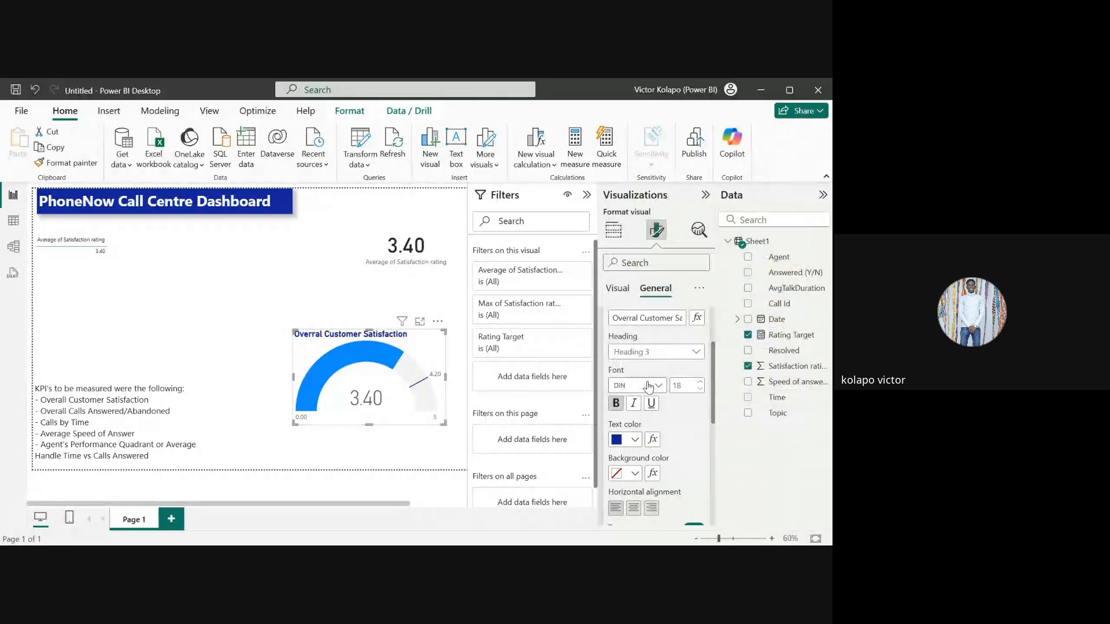
scroll(642, 345, "up", 3)
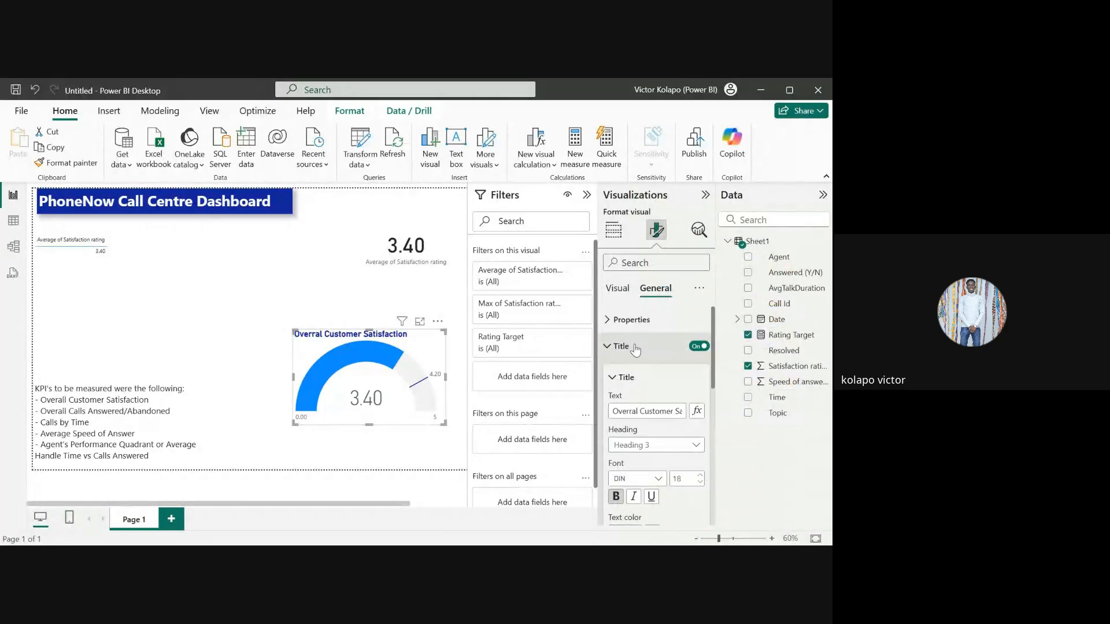
left_click(620, 347)
Step: Set the gauge's background to white and turn on its visual border in dark blue
left_click(610, 373)
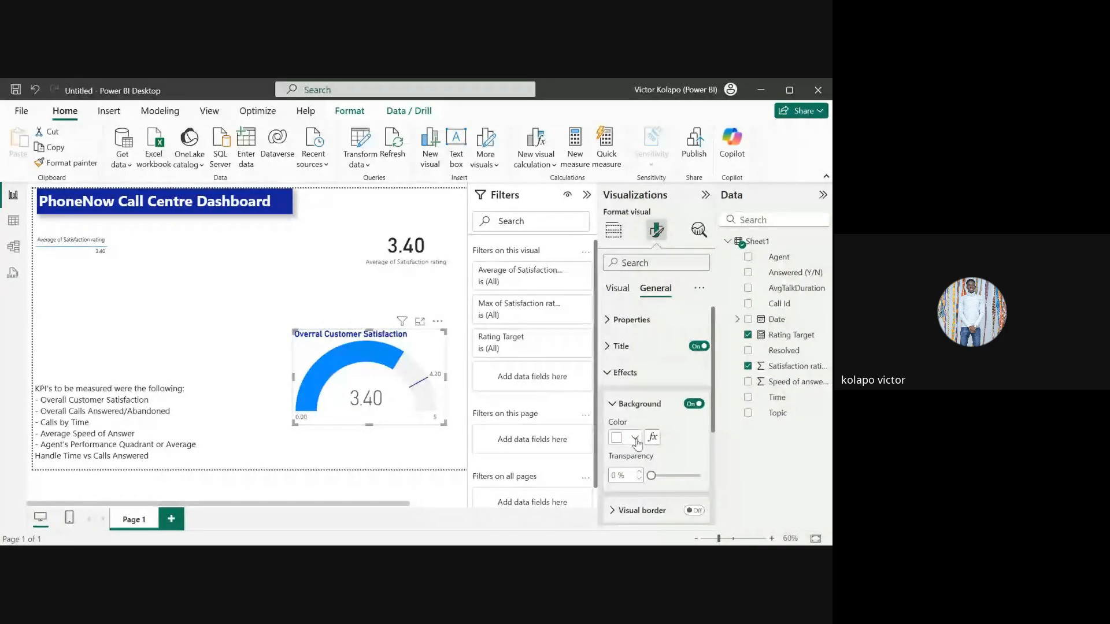
left_click(637, 439)
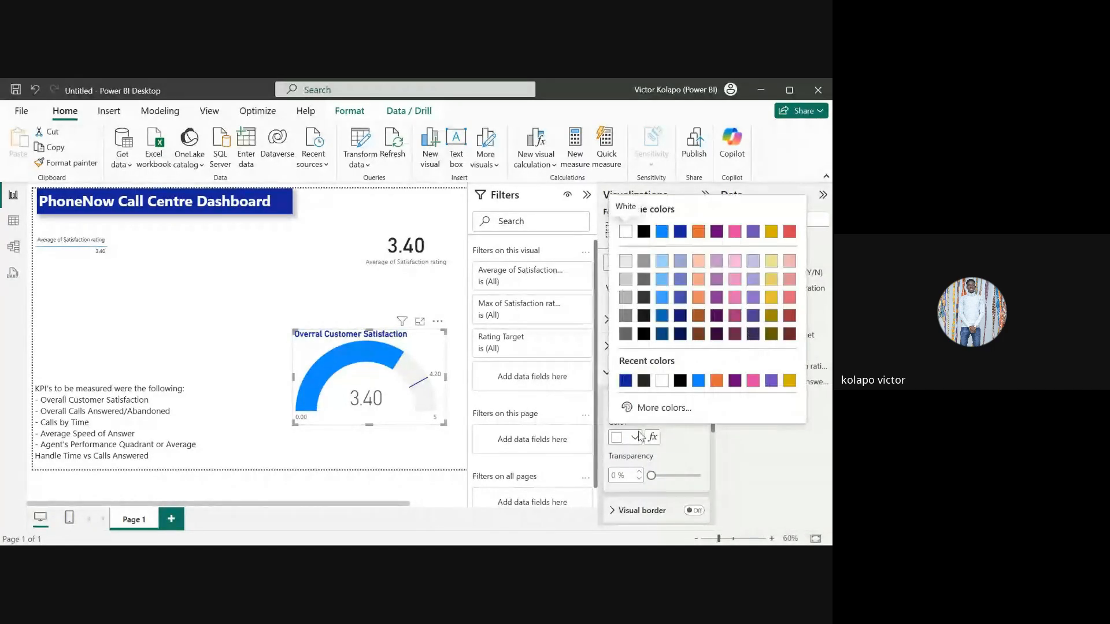
left_click(661, 383)
scroll(667, 440, "down", 2)
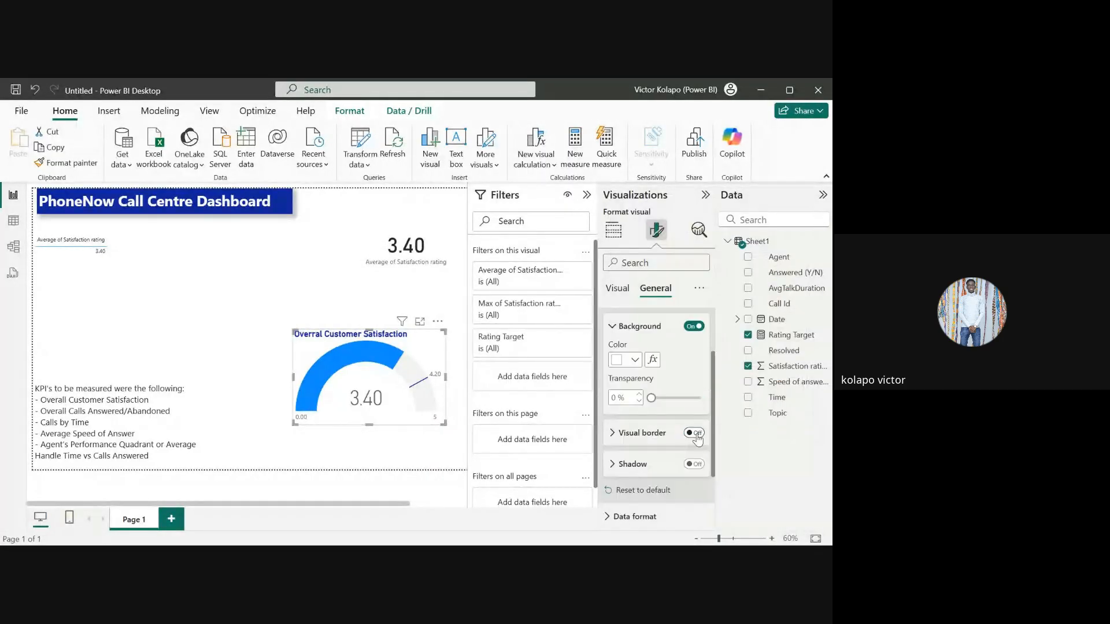
left_click(696, 434)
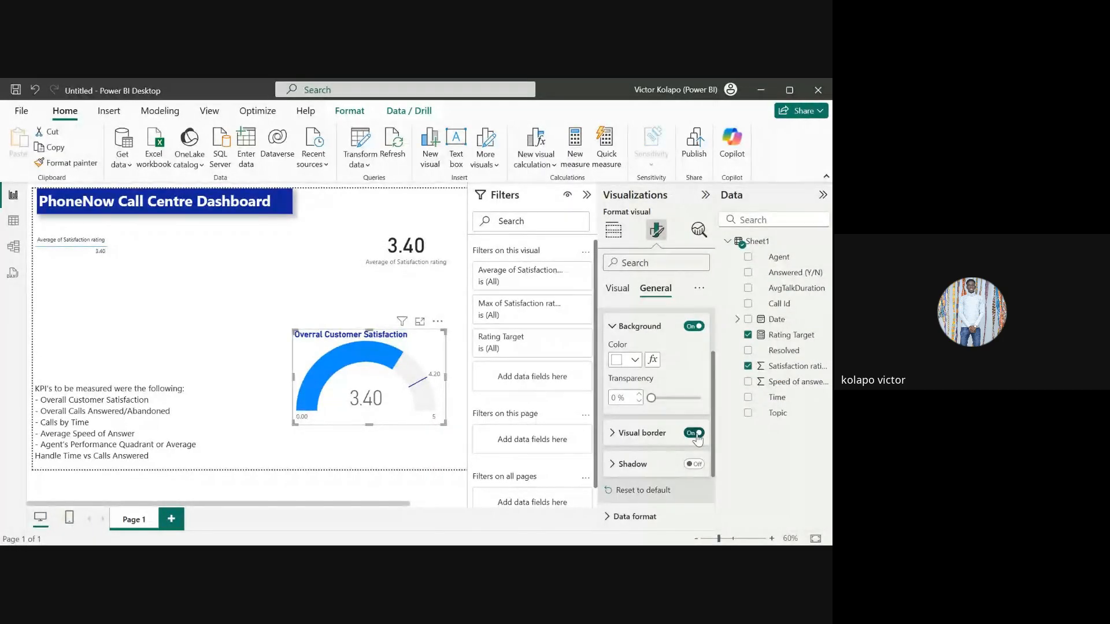
left_click(613, 434)
left_click(626, 466)
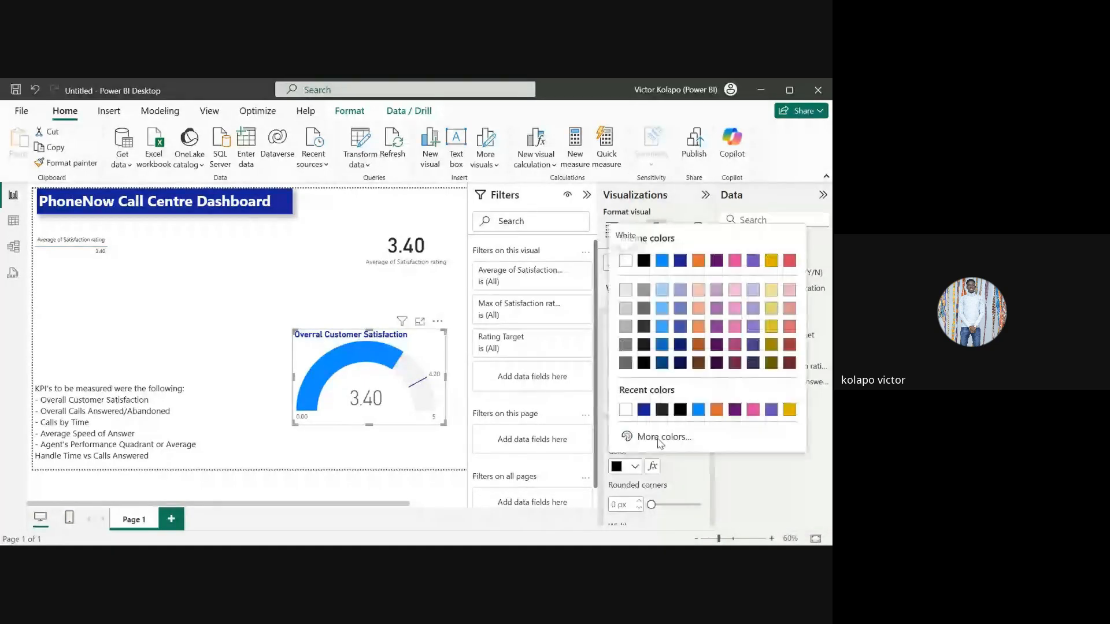
left_click(644, 411)
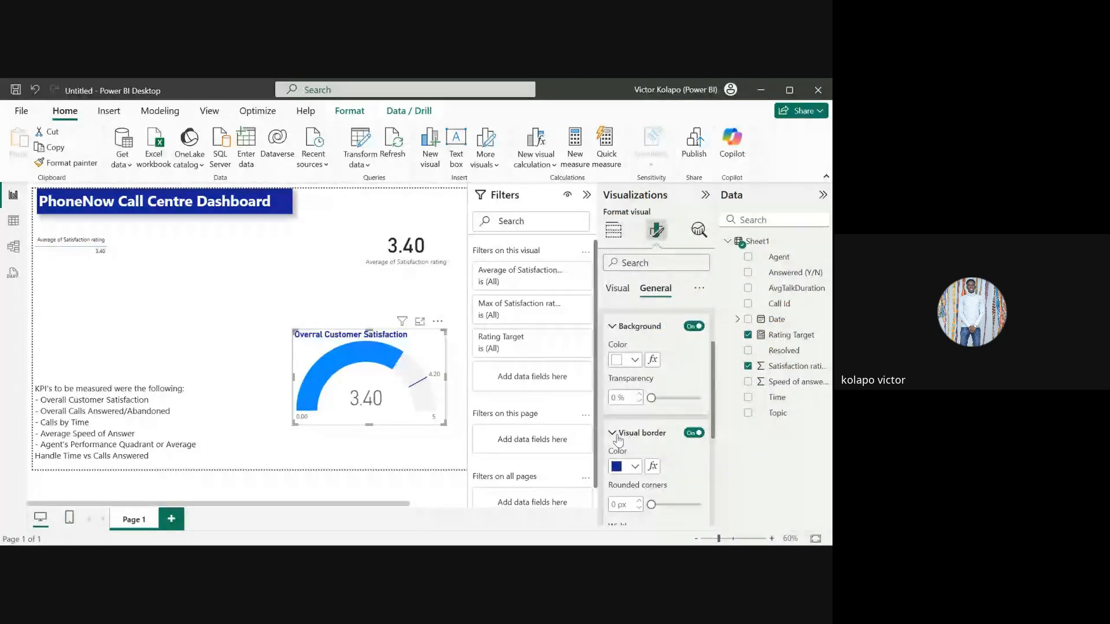
scroll(613, 381, "down", 2)
left_click(611, 375)
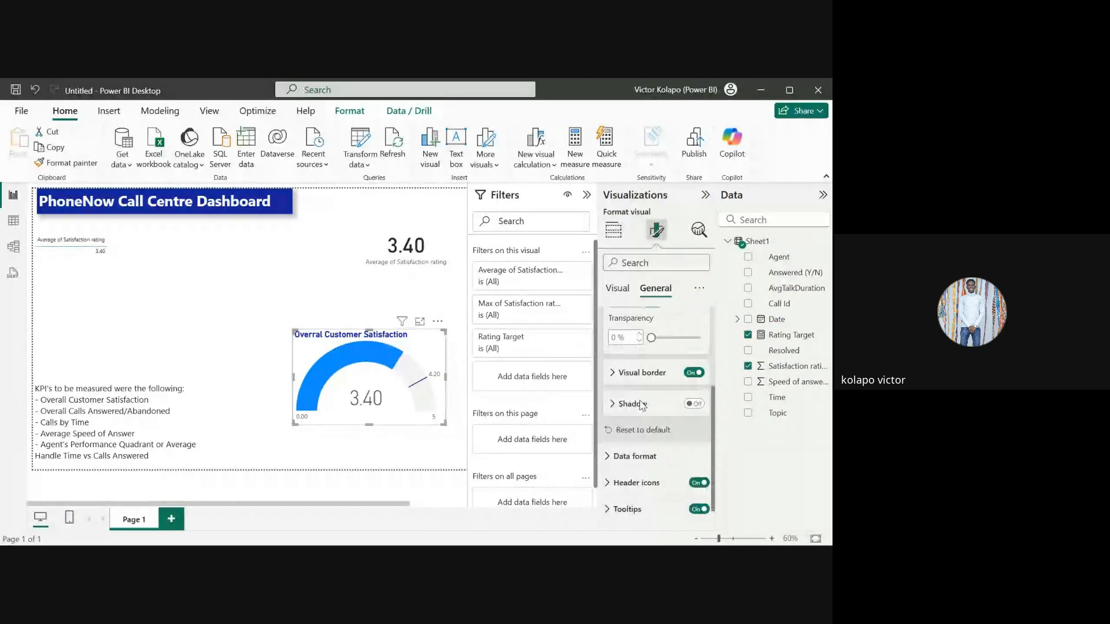
Step: Turn on the gauge's shadow and centre its title horizontally
left_click(699, 404)
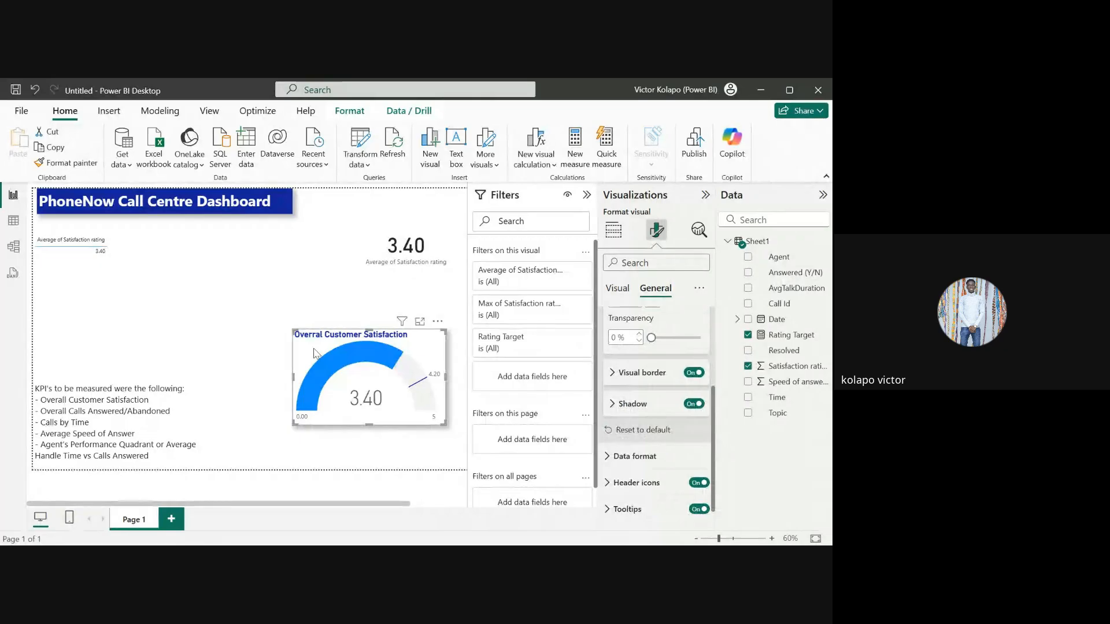
left_click(251, 351)
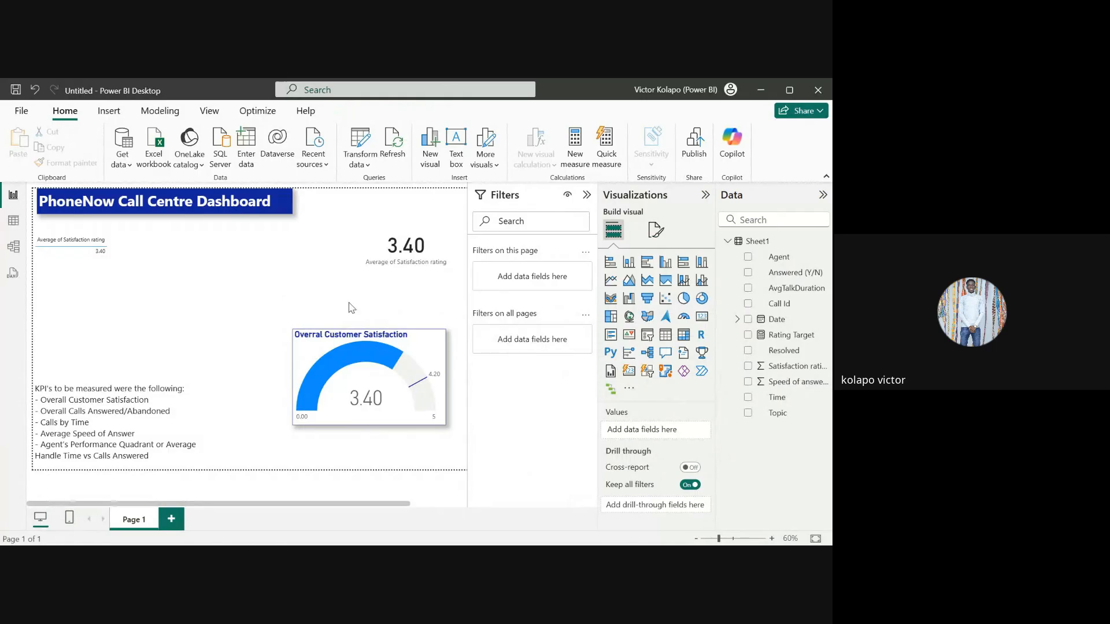
left_click(422, 344)
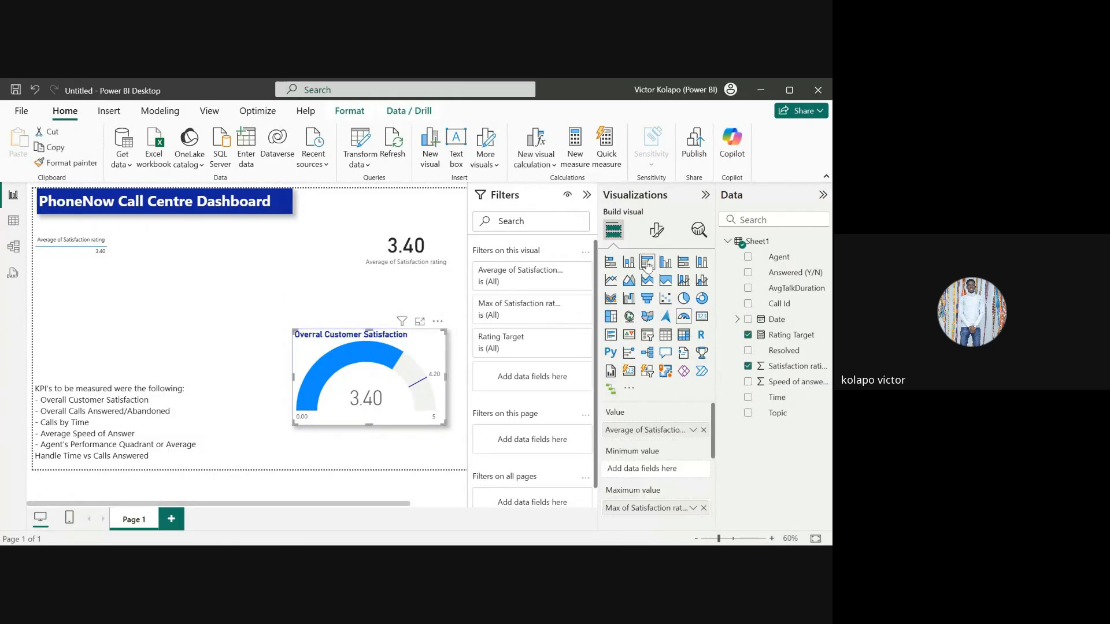
left_click(657, 230)
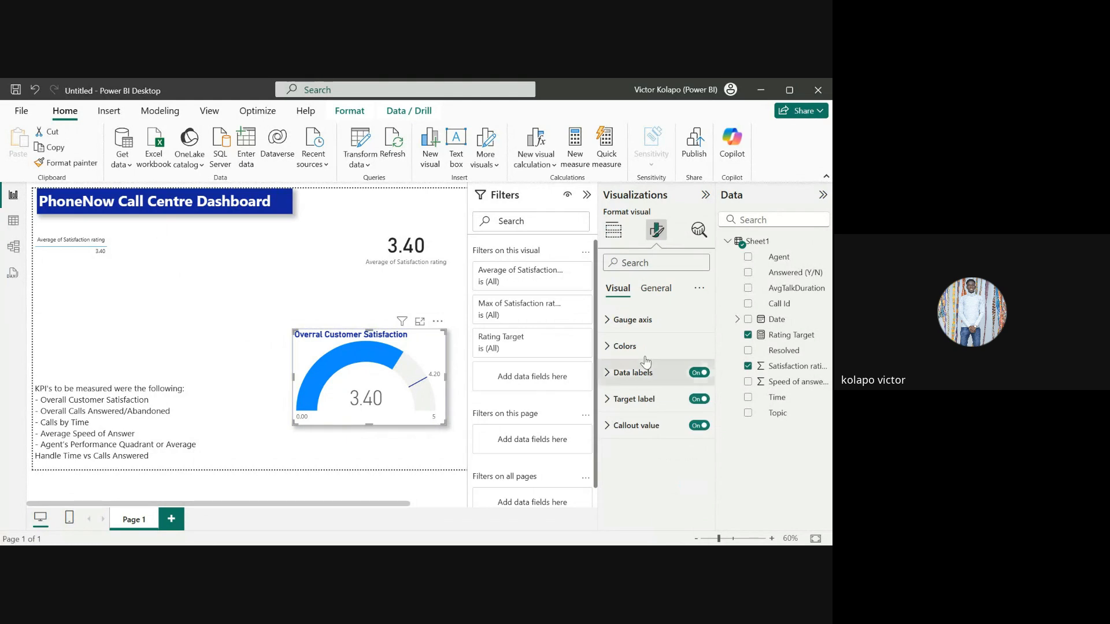
left_click(655, 288)
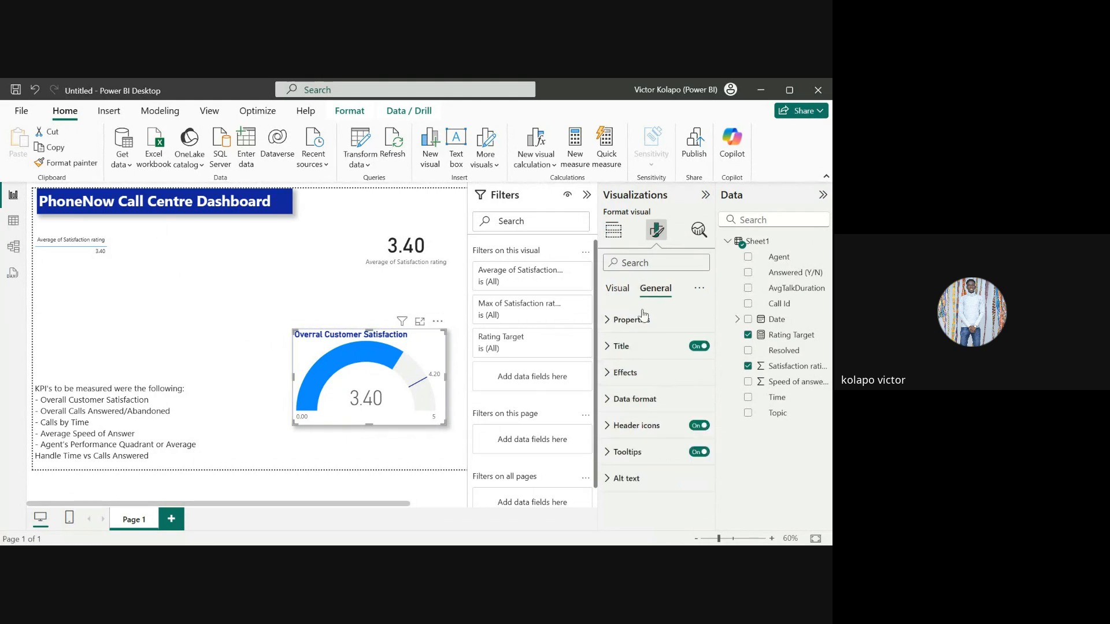
left_click(622, 347)
scroll(650, 480, "down", 5)
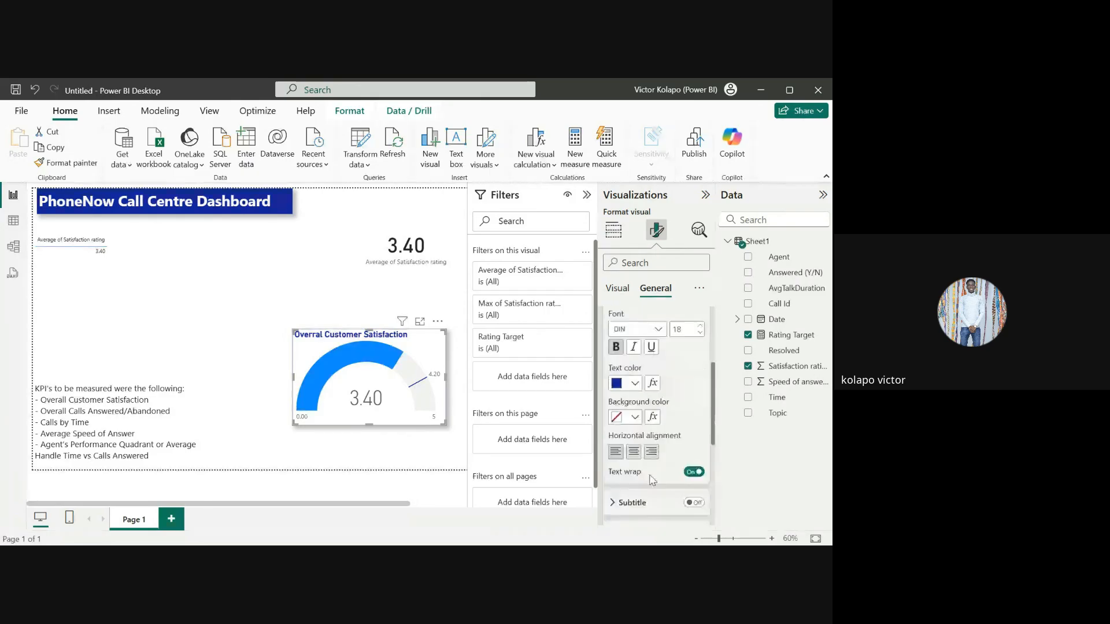
left_click(633, 444)
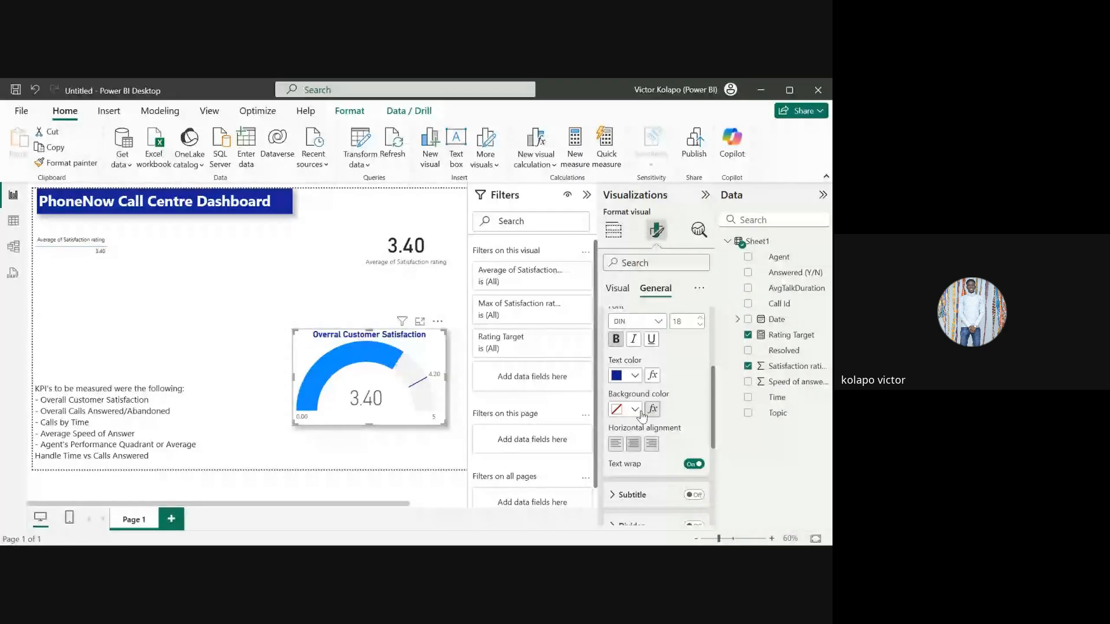
scroll(640, 405, "up", 2)
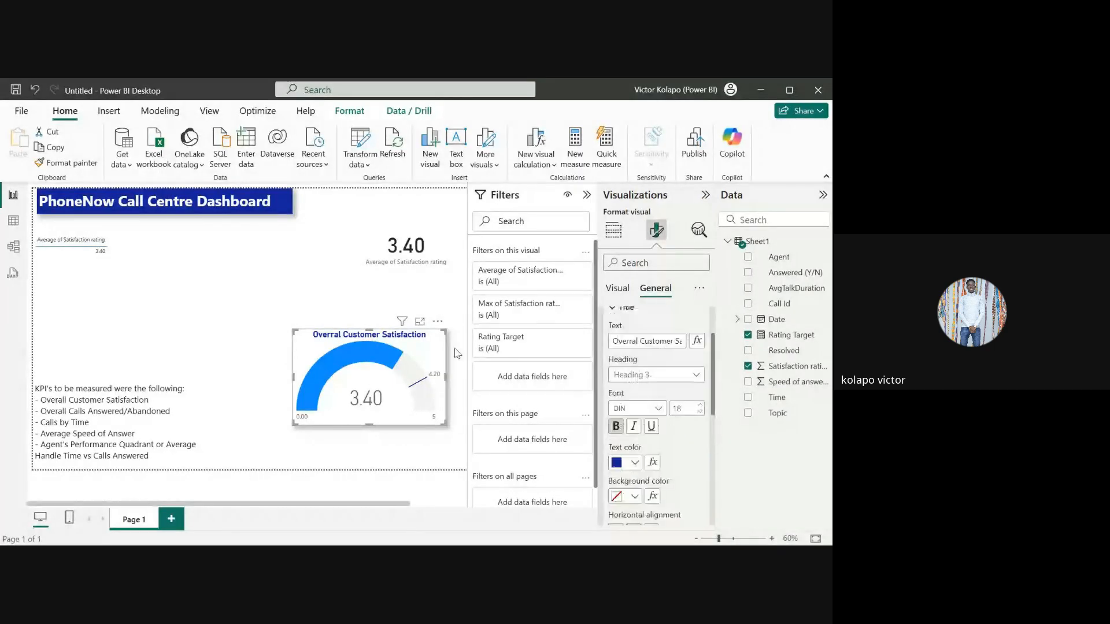
Step: Collapse the Filters pane and move the gauge into the lower-right corner of the report page
left_click_drag(428, 388, 476, 433)
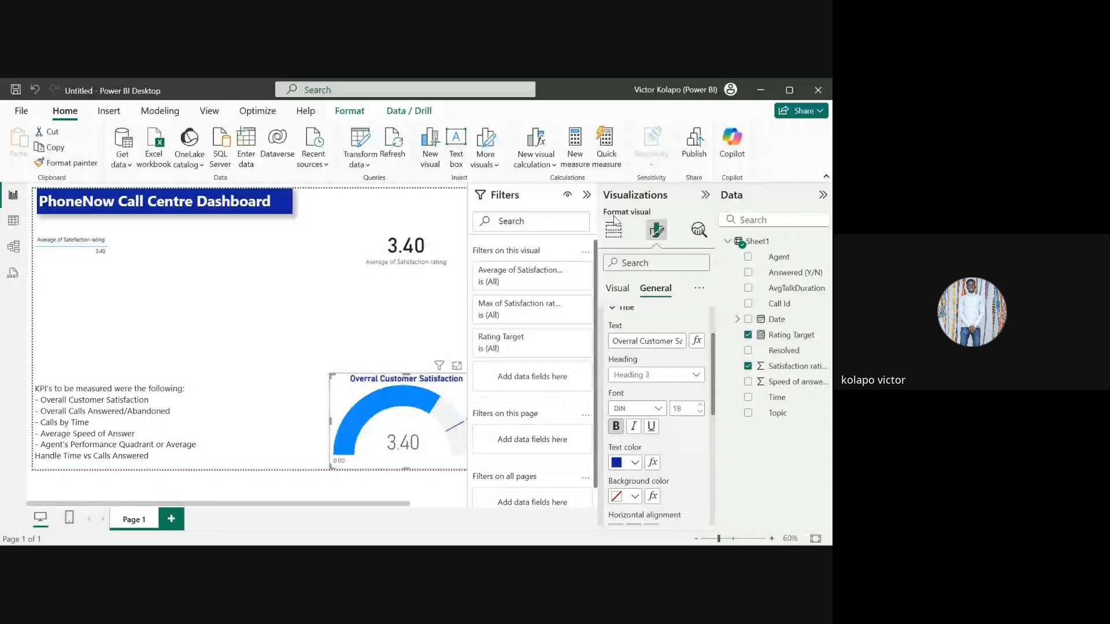
left_click(587, 195)
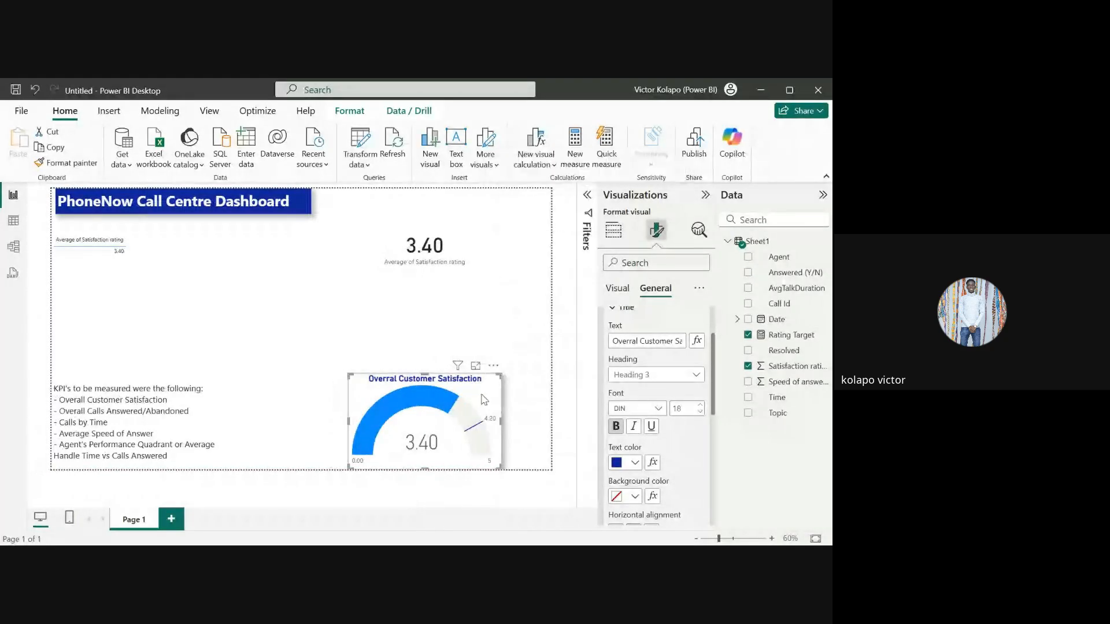
left_click_drag(491, 399, 540, 399)
left_click(501, 314)
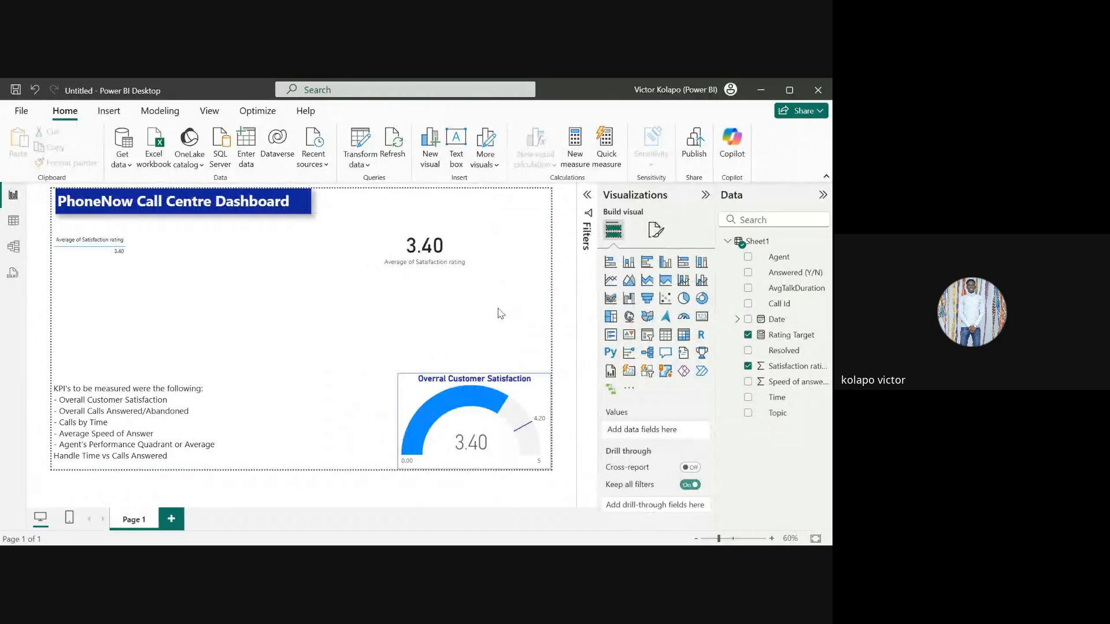
left_click(95, 401)
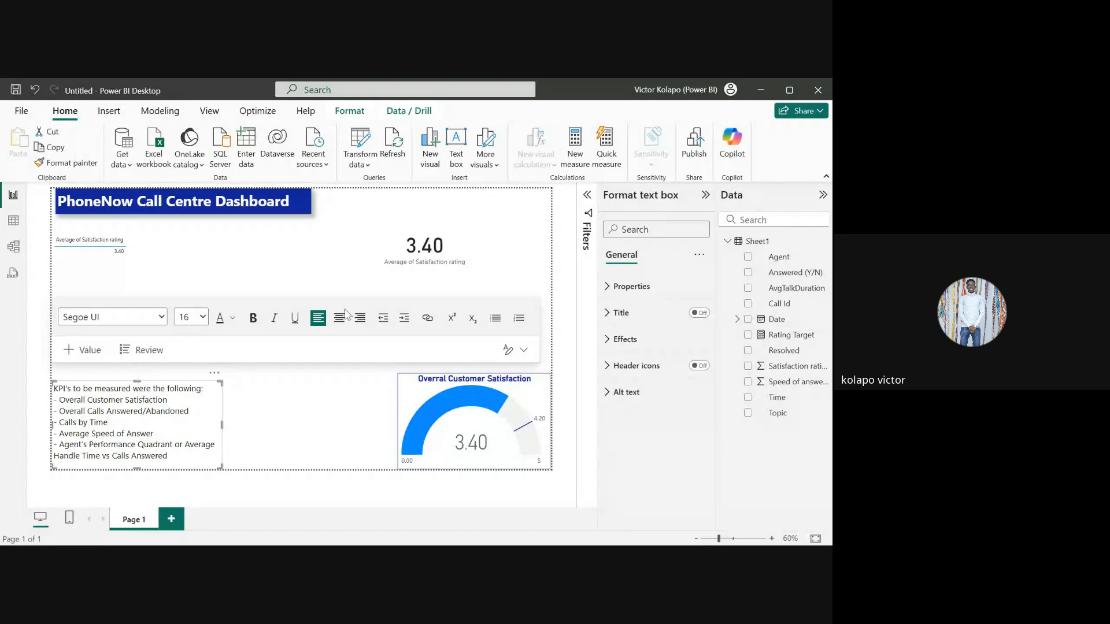
left_click(370, 370)
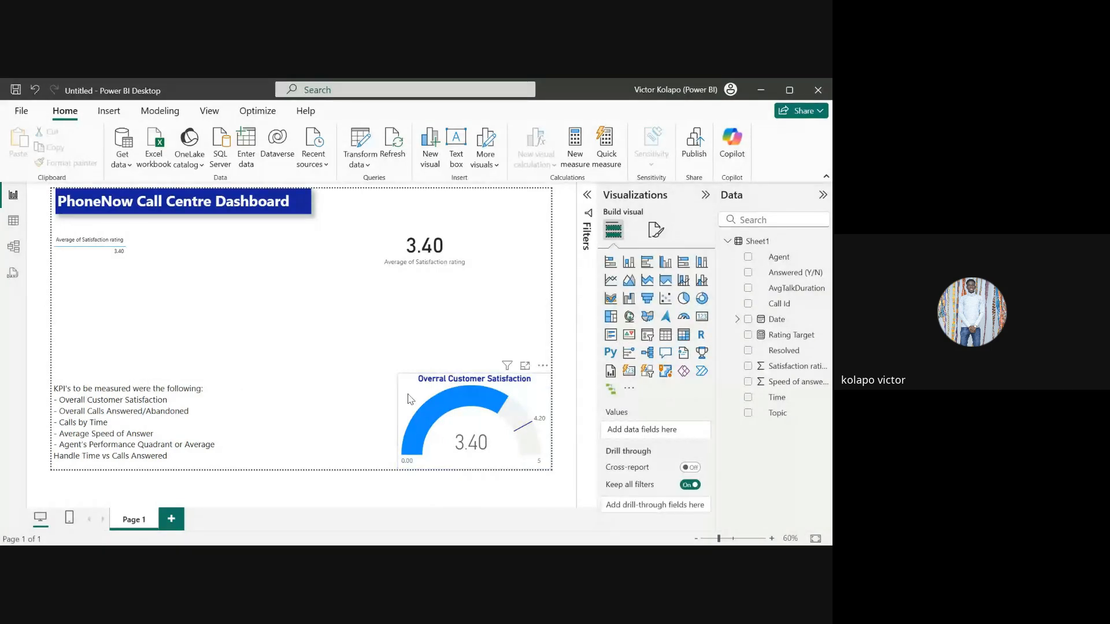
left_click(410, 399)
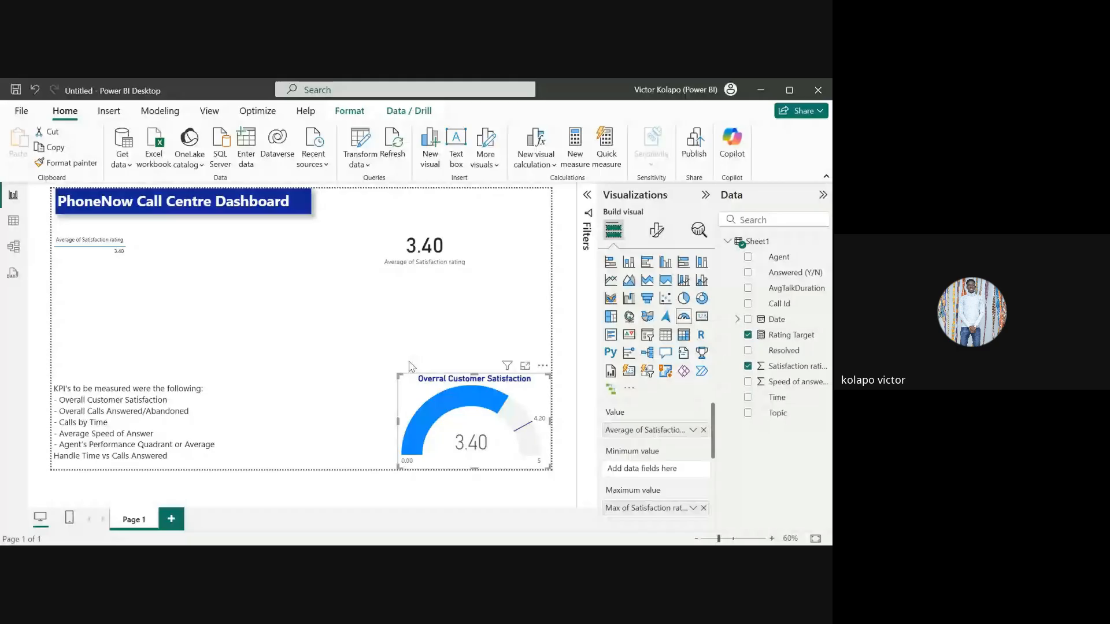
left_click(410, 366)
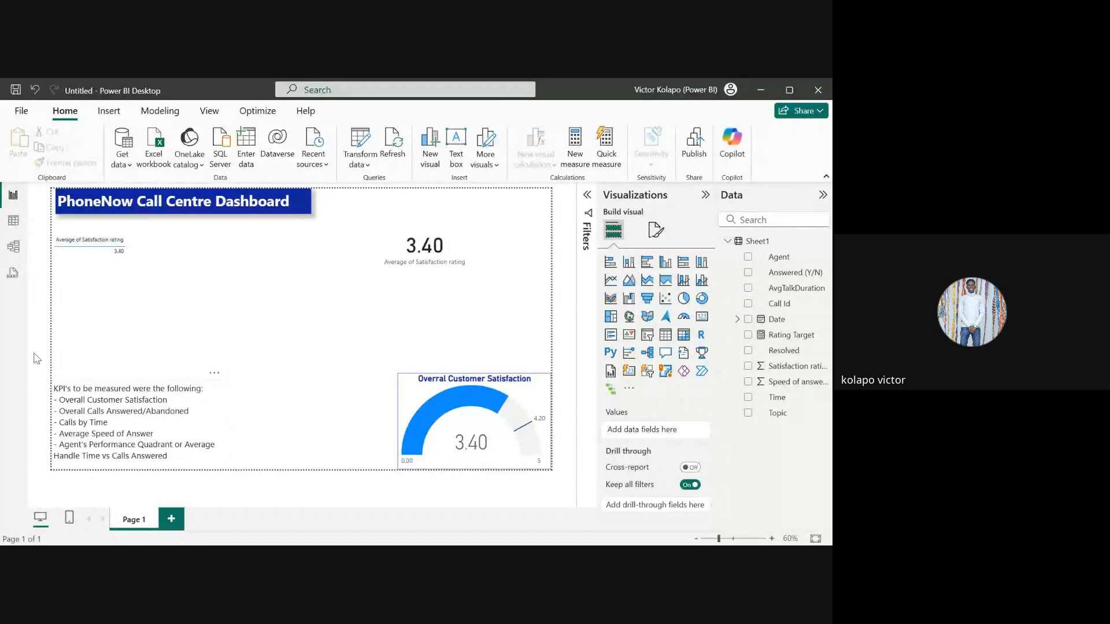
Step: Show the Sheet1 table data and select the Answered (Y/N) column to examine its values
left_click(13, 220)
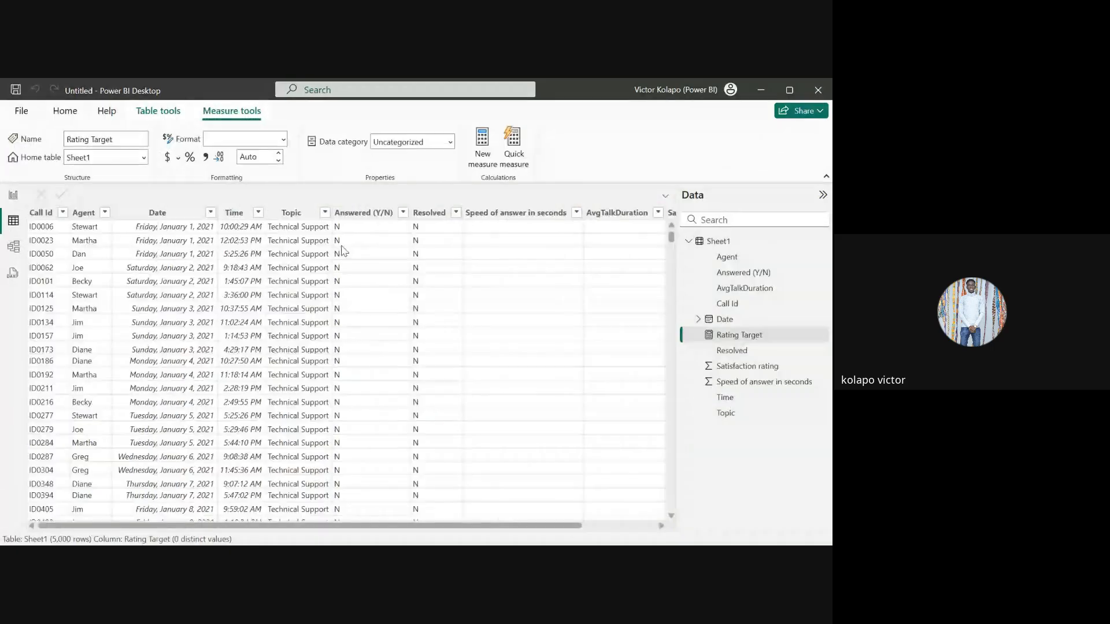
scroll(558, 240, "right", 3)
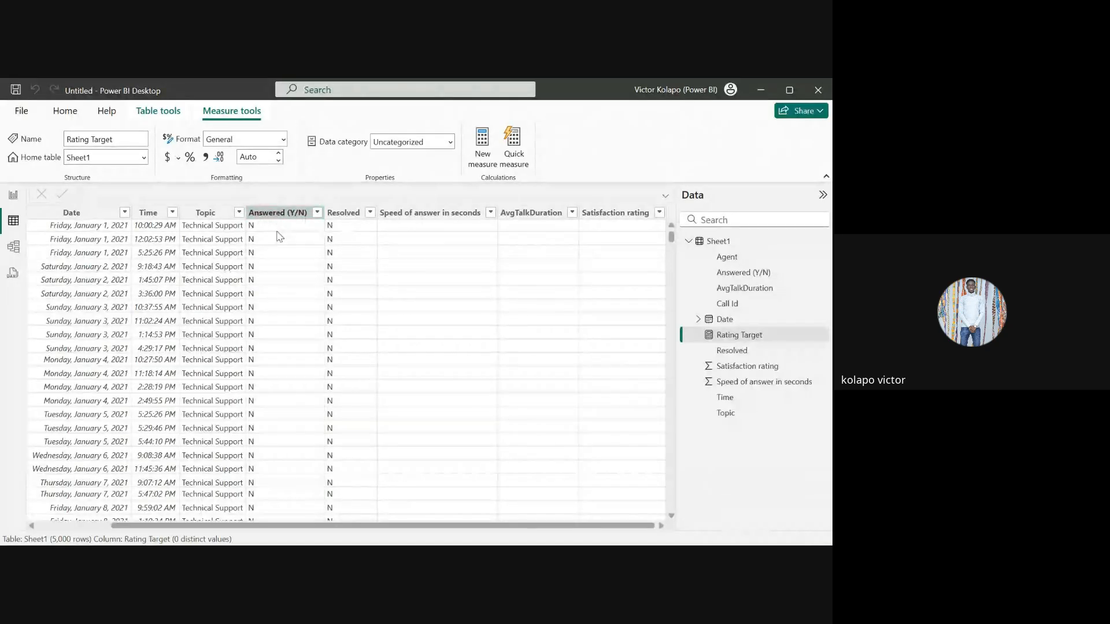
left_click(280, 266)
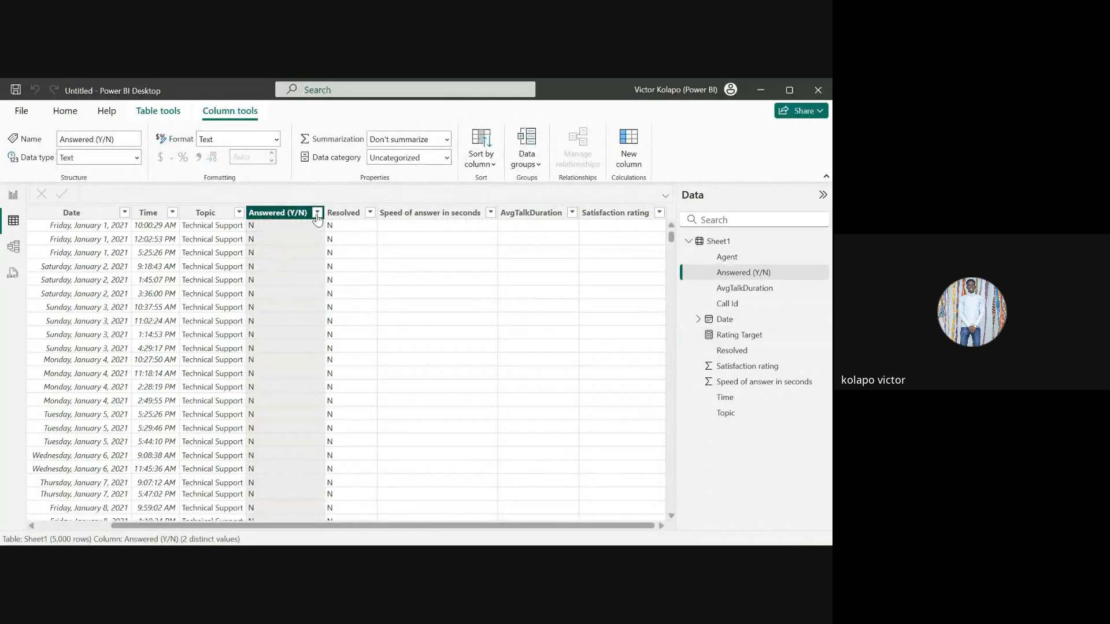
Step: Check which values the Answered (Y/N) column holds without filtering it, and return to the report page
left_click(318, 214)
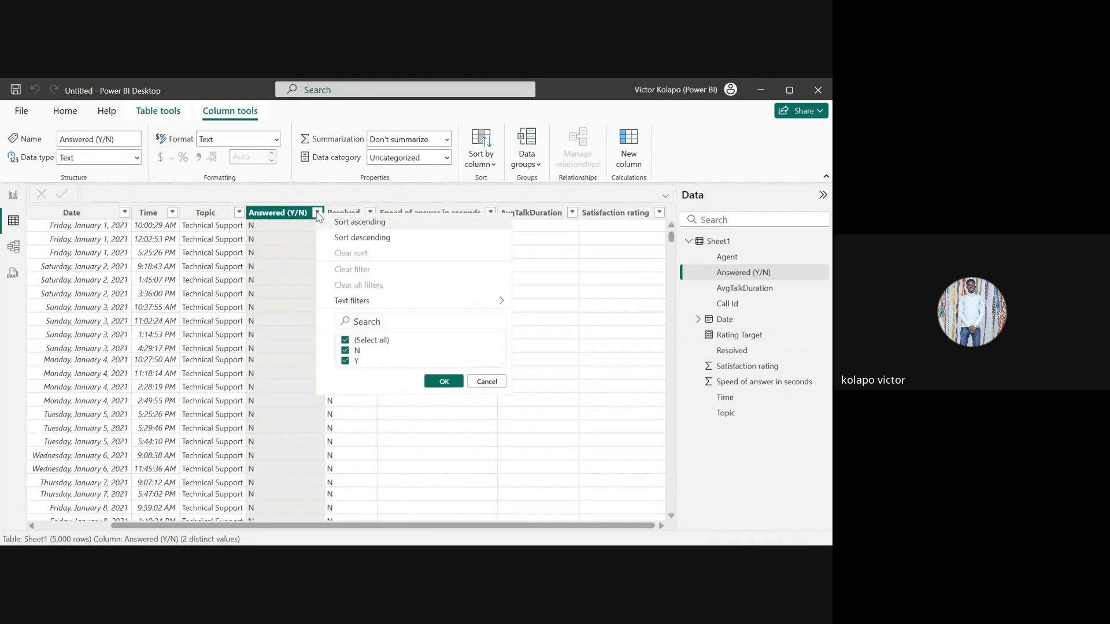
left_click(485, 384)
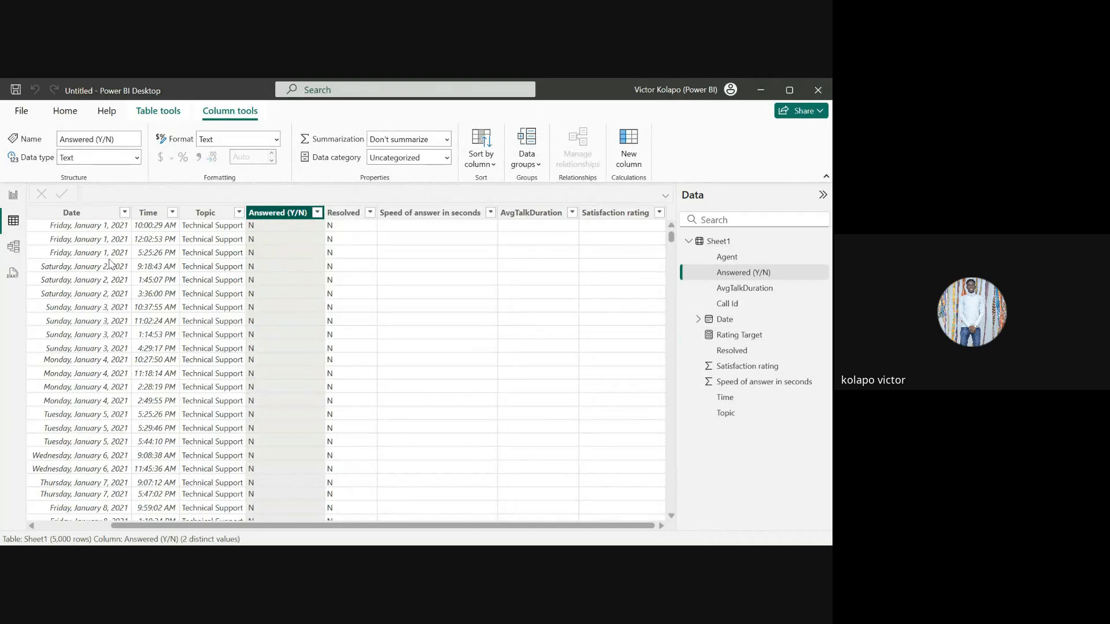
left_click(13, 194)
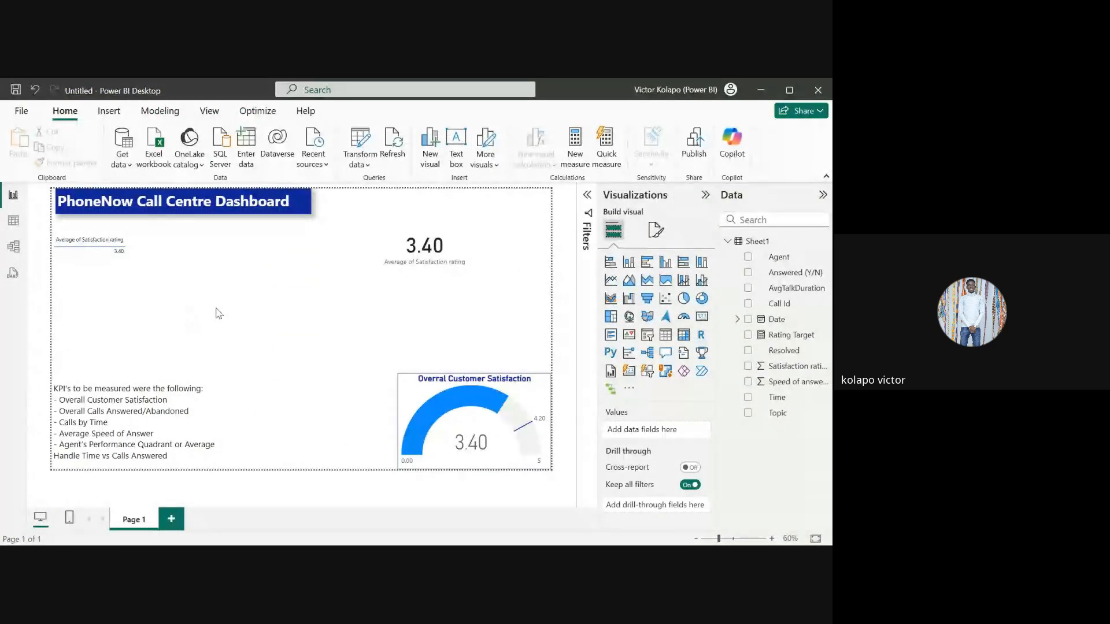
Step: Add a card showing the Count of Call Id, shrink it and place it in the report page's upper-right corner
left_click(665, 352)
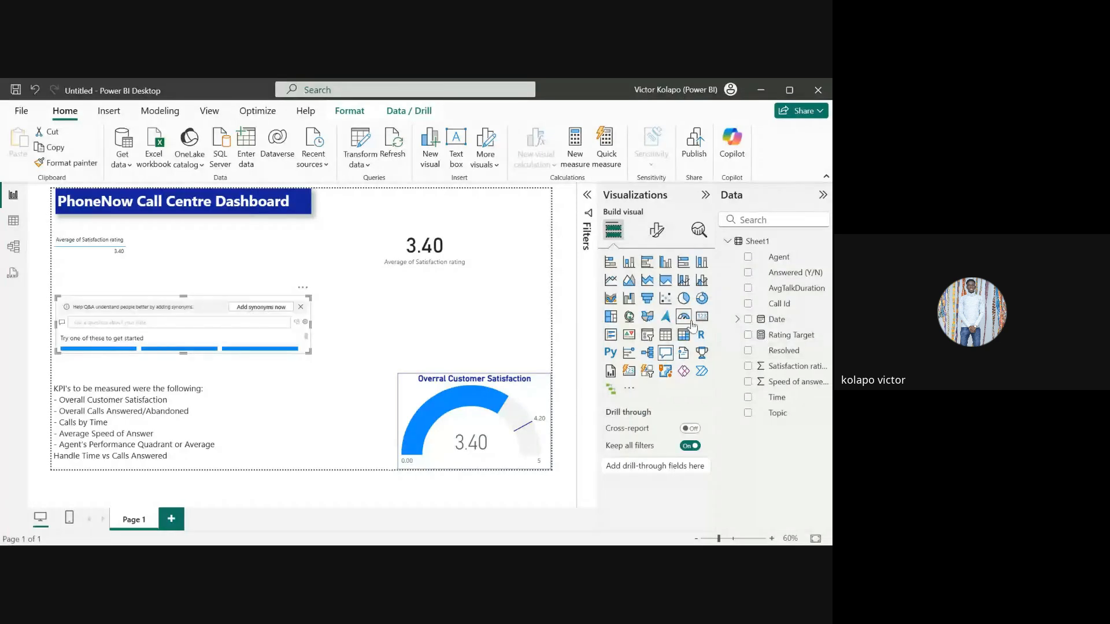
key("Delete")
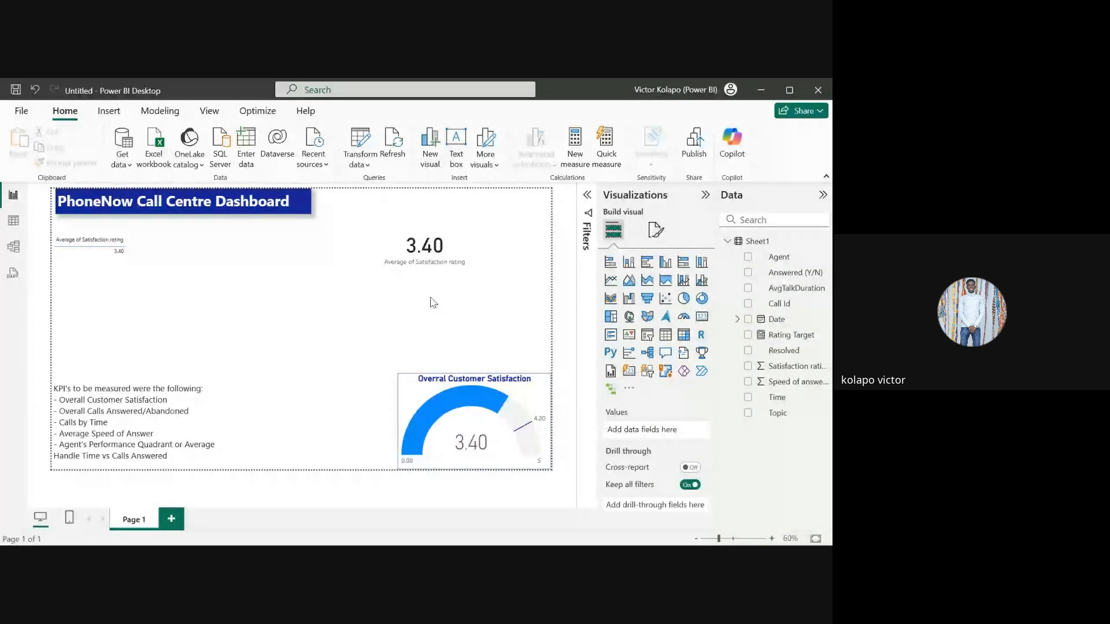
left_click(702, 316)
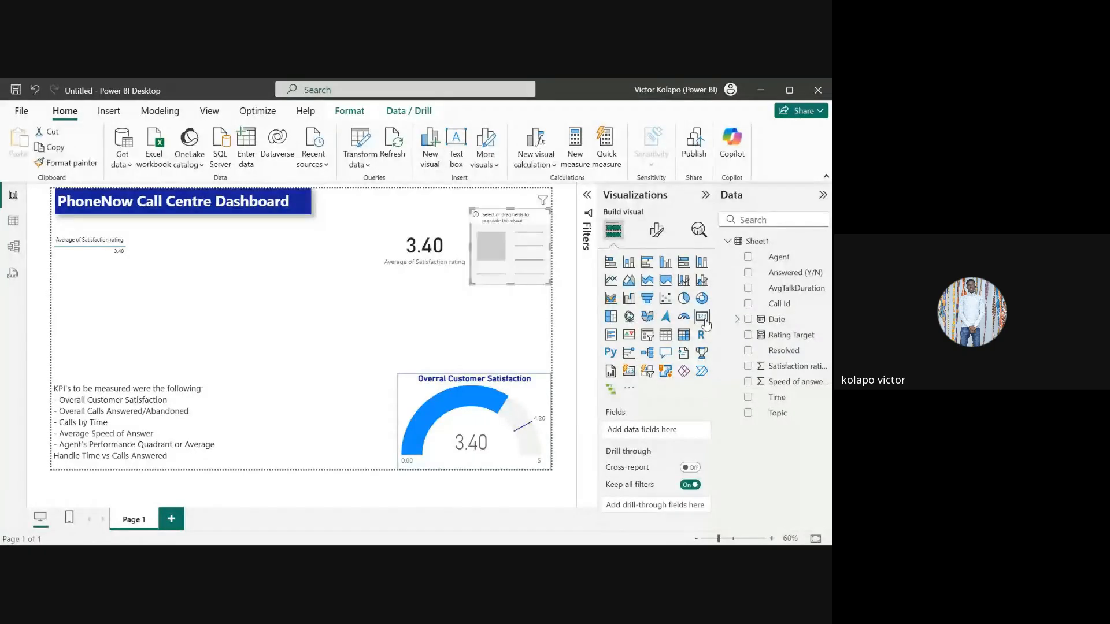
left_click_drag(494, 260, 516, 247)
left_click(693, 430)
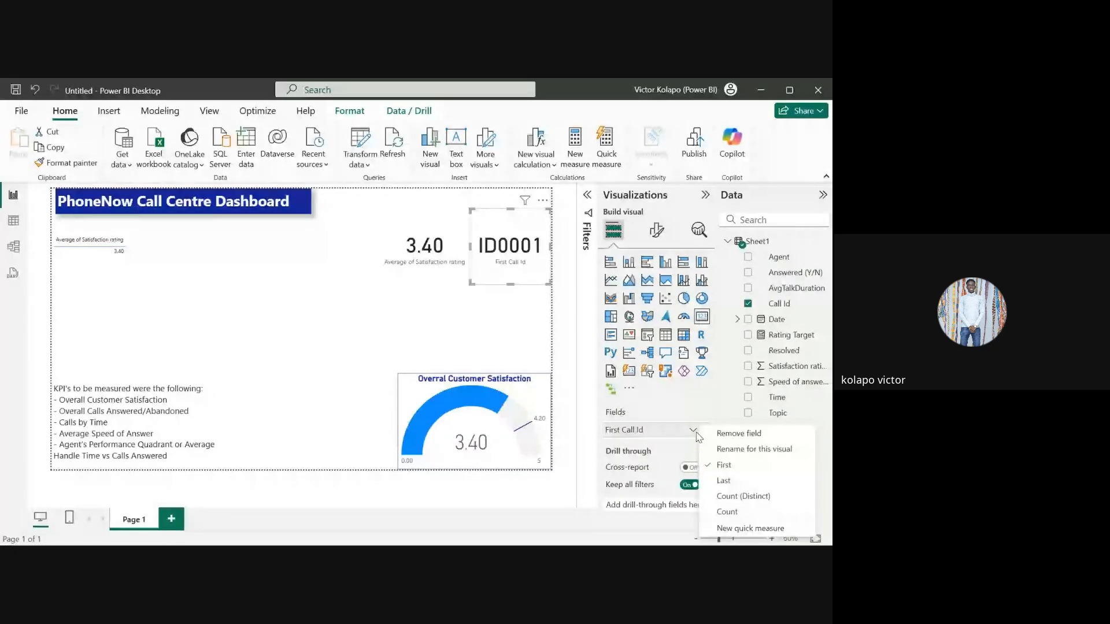
left_click(730, 511)
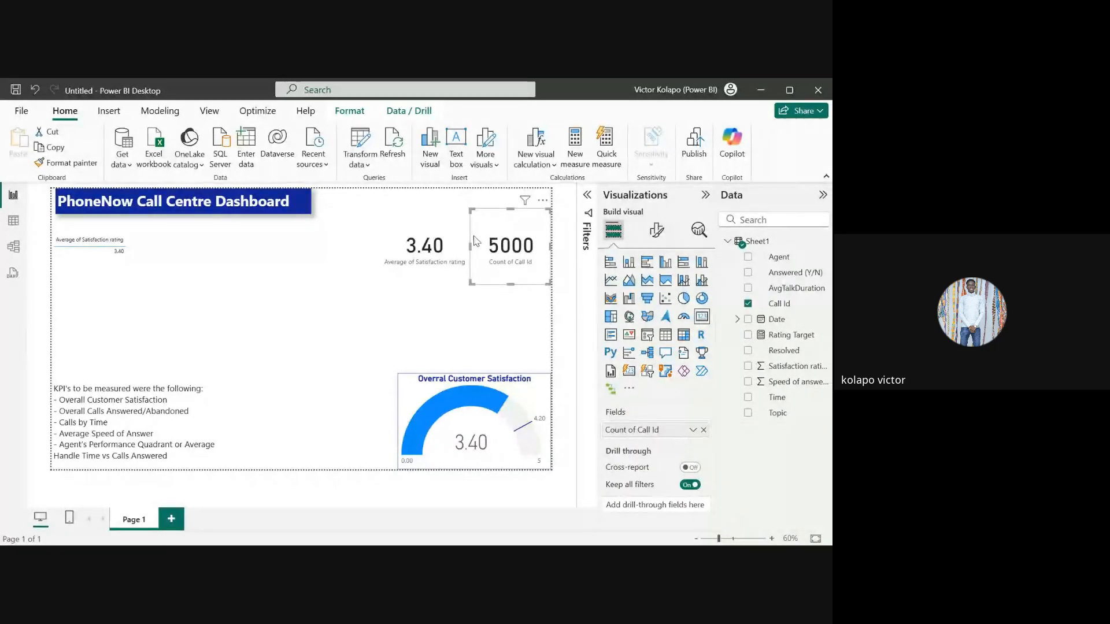
left_click_drag(470, 210, 497, 197)
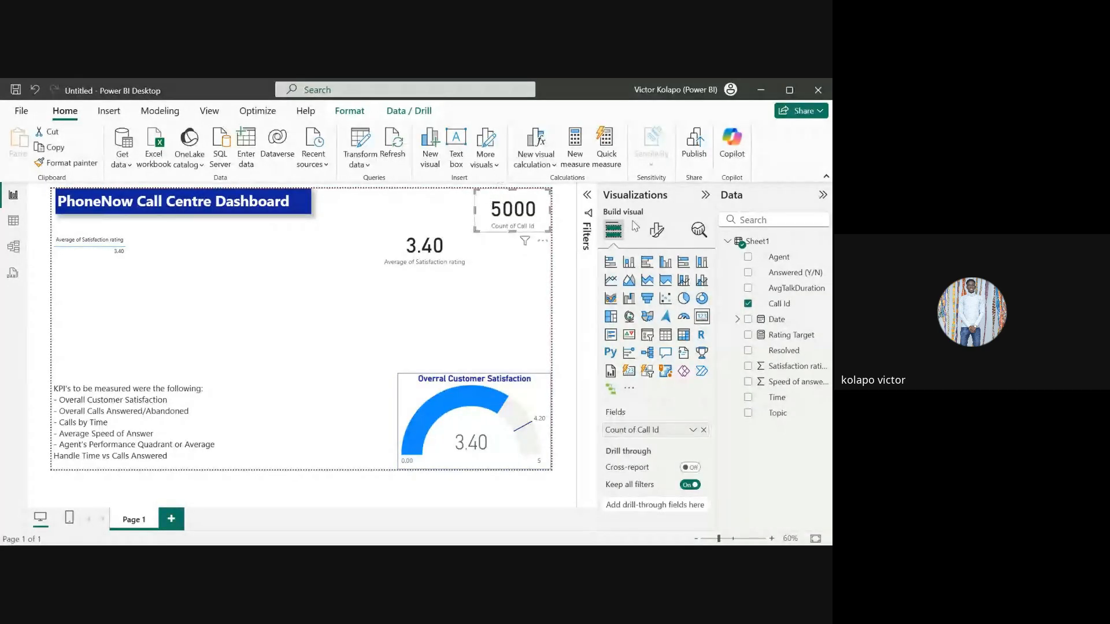
left_click(657, 230)
left_click(656, 288)
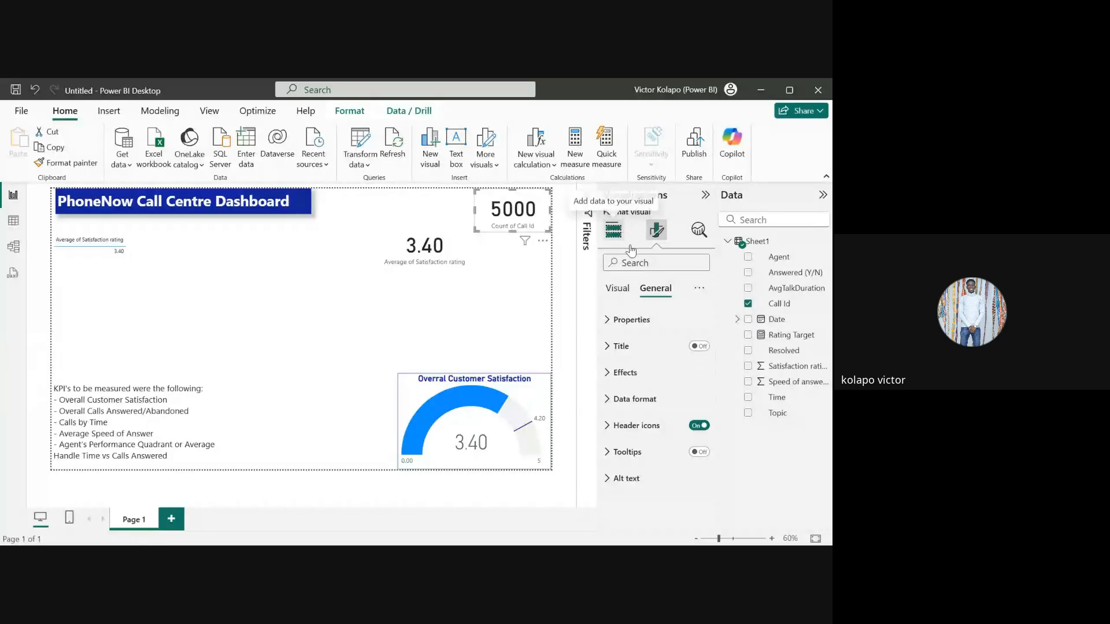
left_click(697, 346)
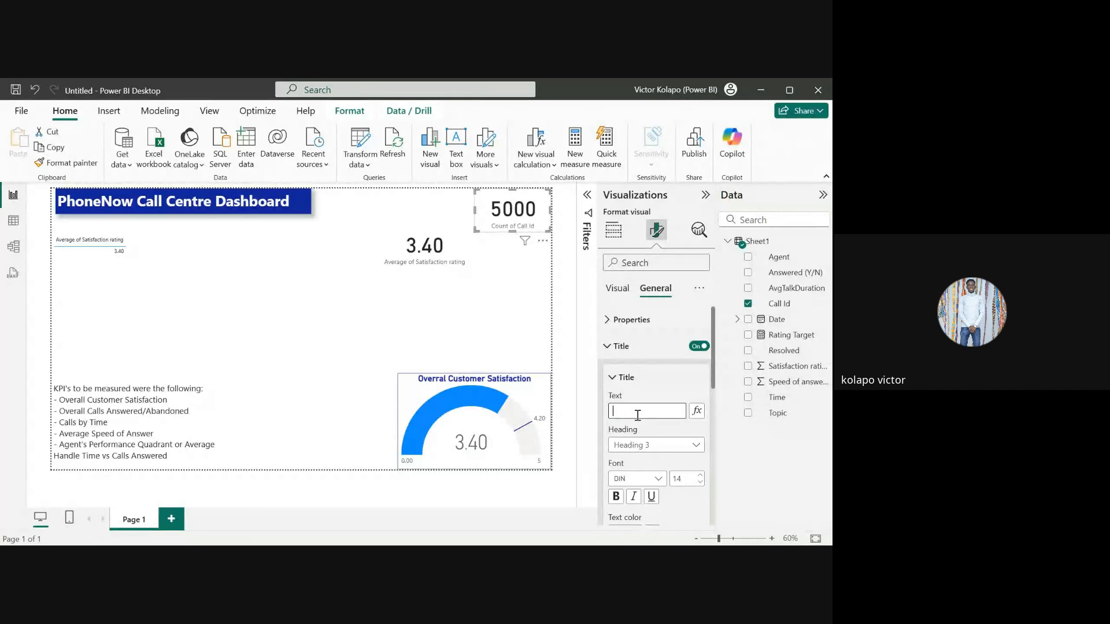
left_click(699, 346)
left_click(614, 230)
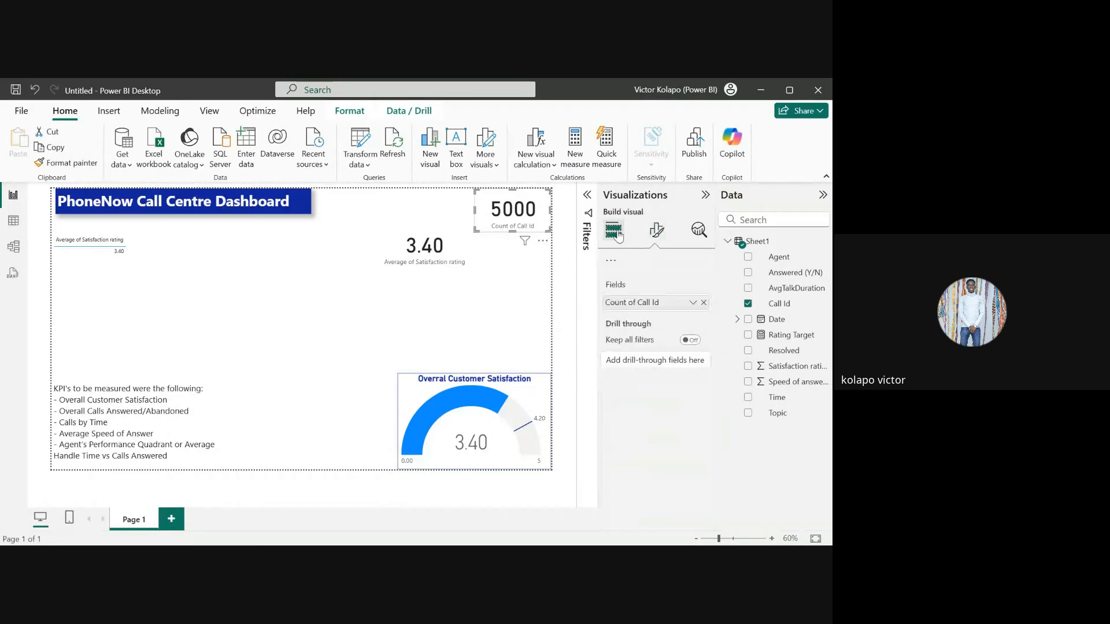
Step: Rename the call count card's field to "# of Call" for this visual
double_click(639, 429)
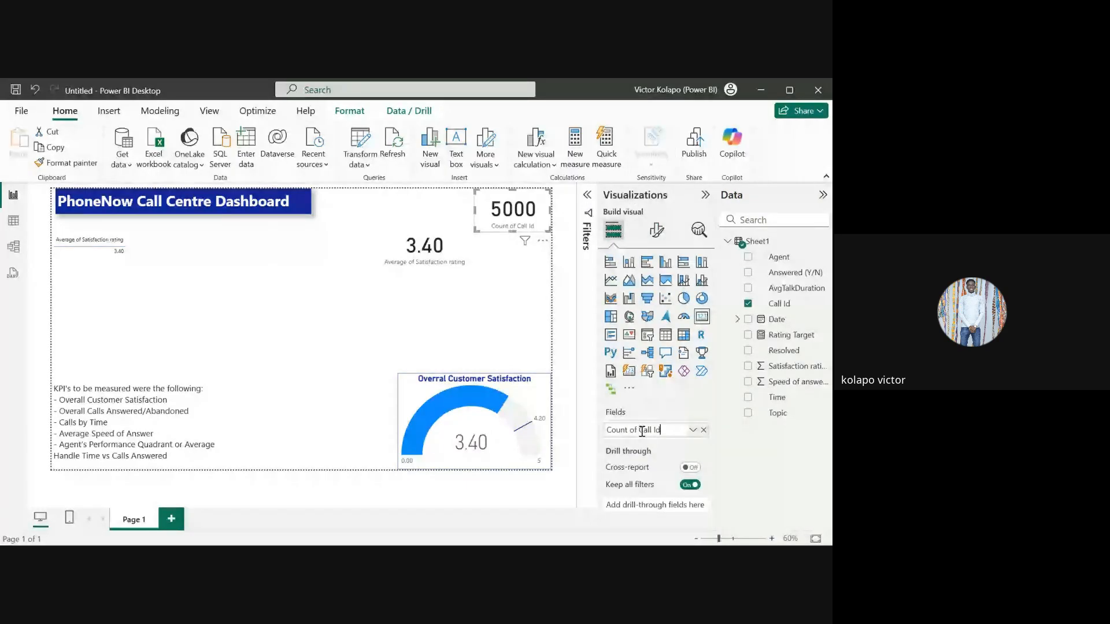
key("ctrl+a")
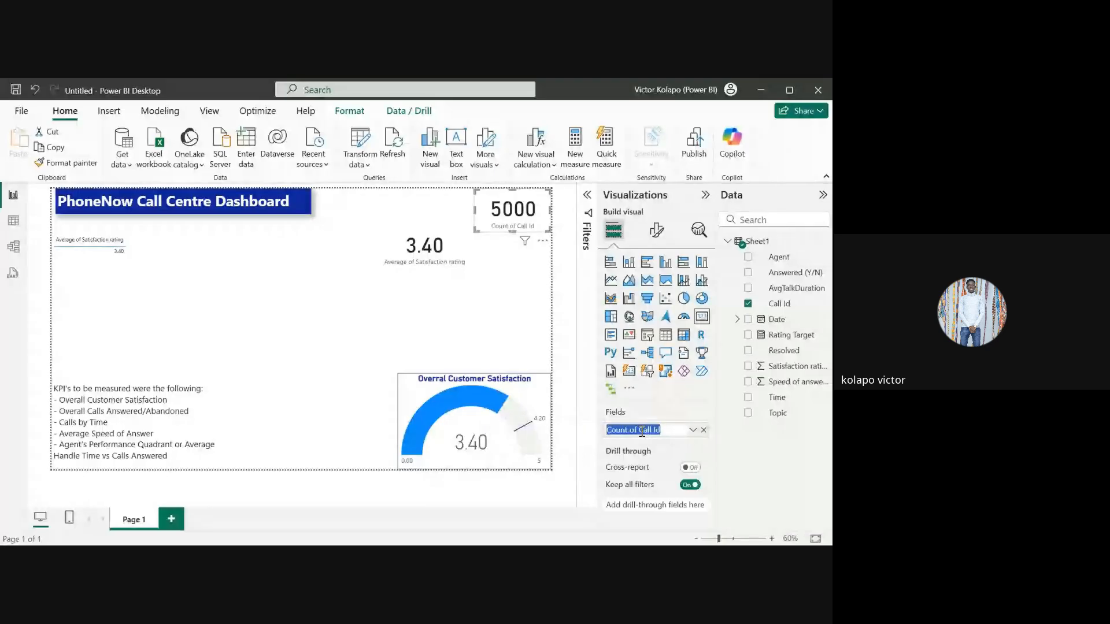
type("Total ")
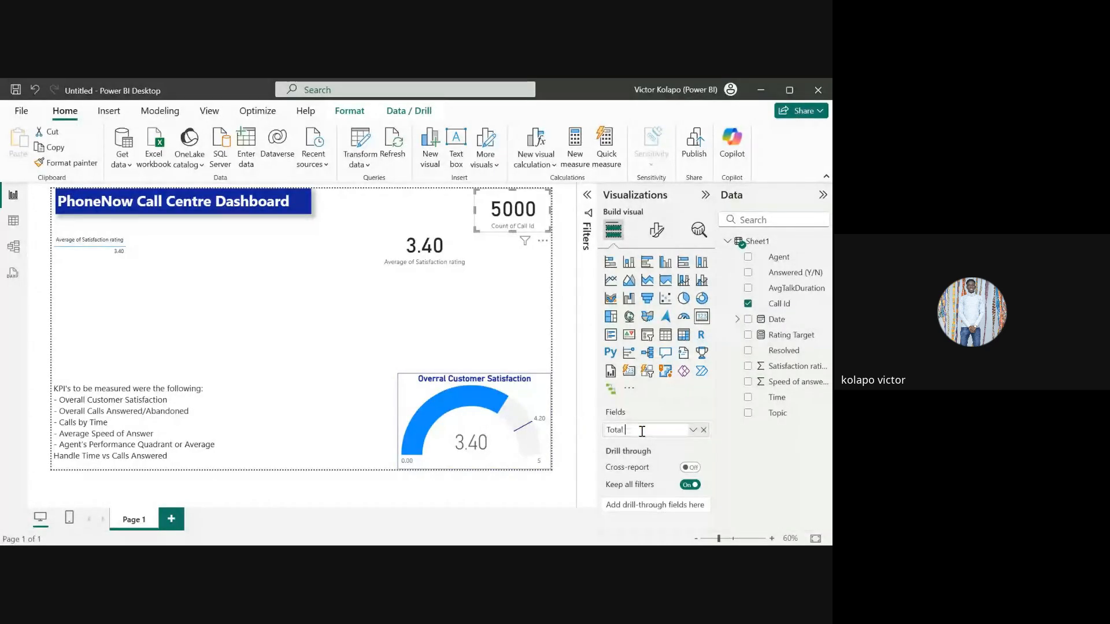
type("Nu")
key("BackSpace")
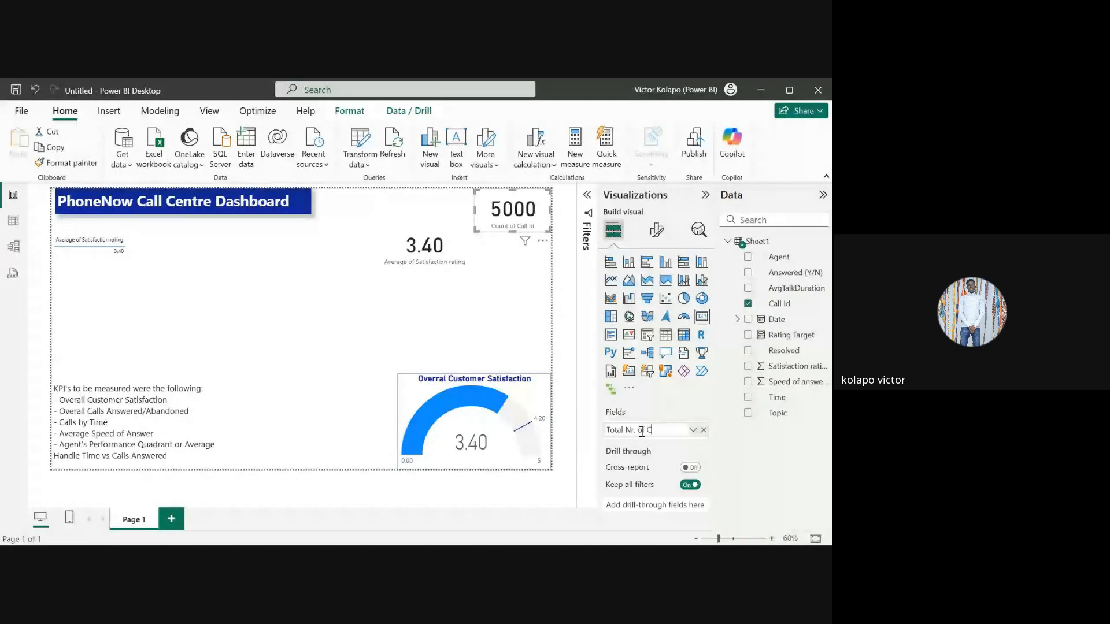
key("ctrl+a")
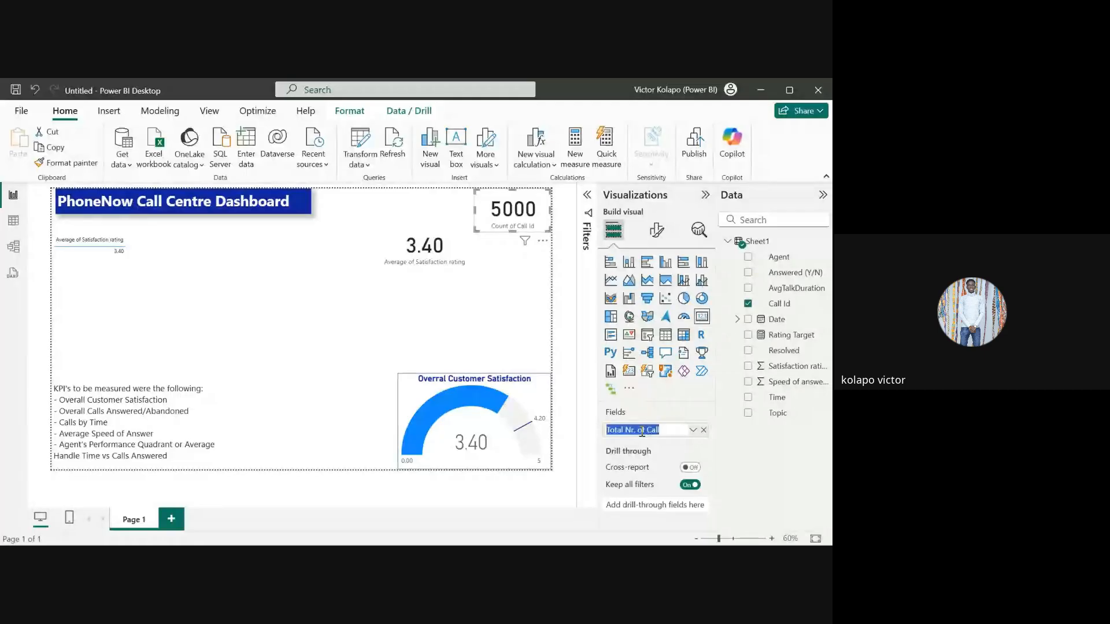
type("# of Call")
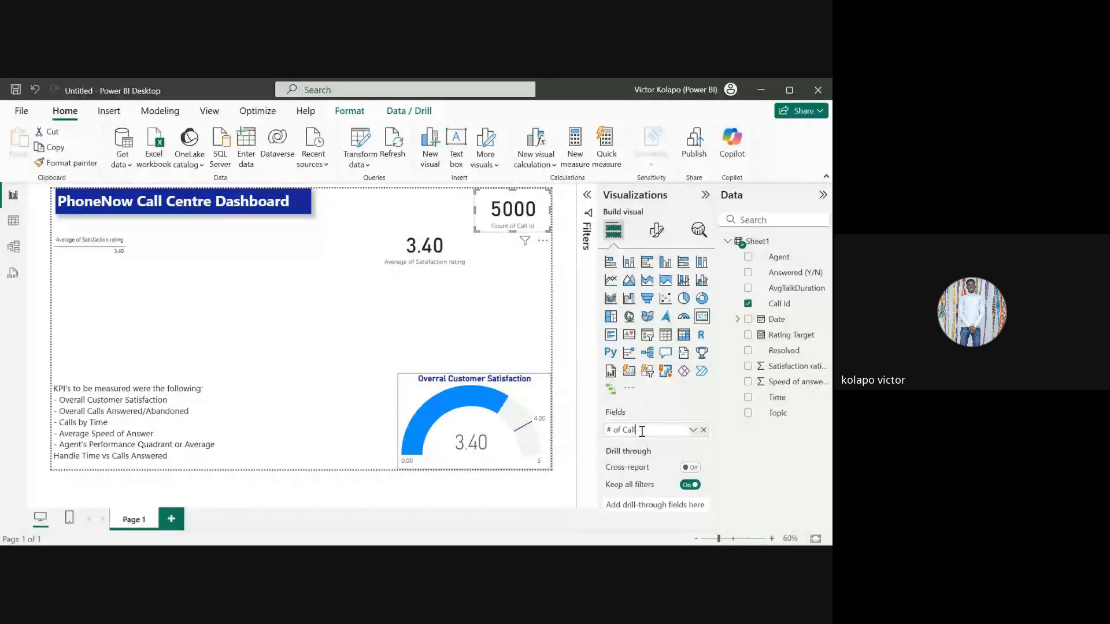
key("Return")
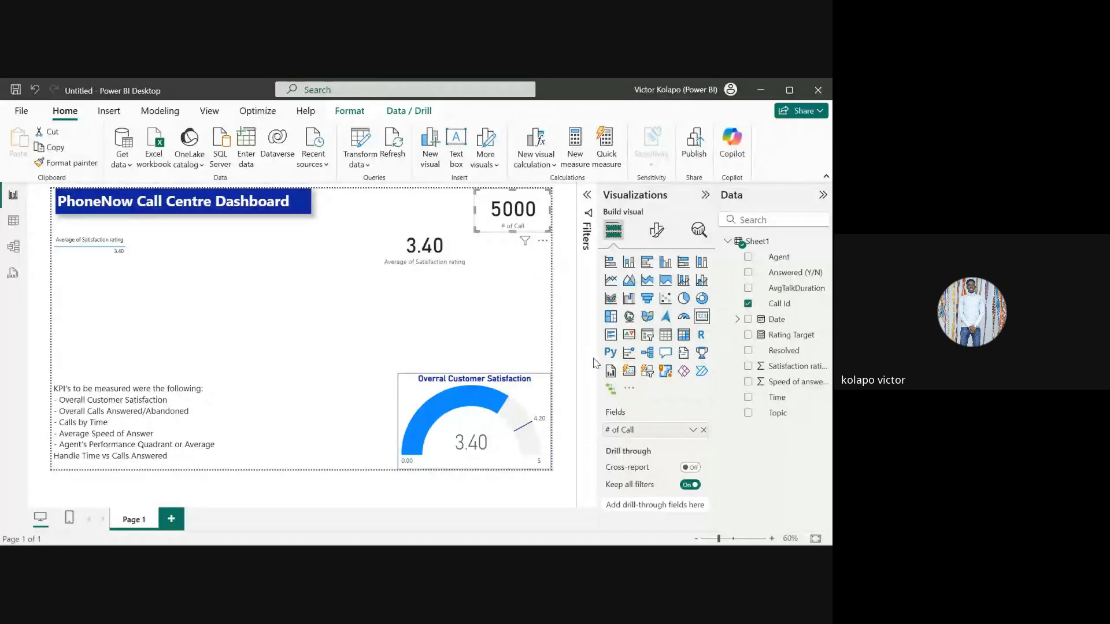
left_click(652, 244)
left_click(476, 274)
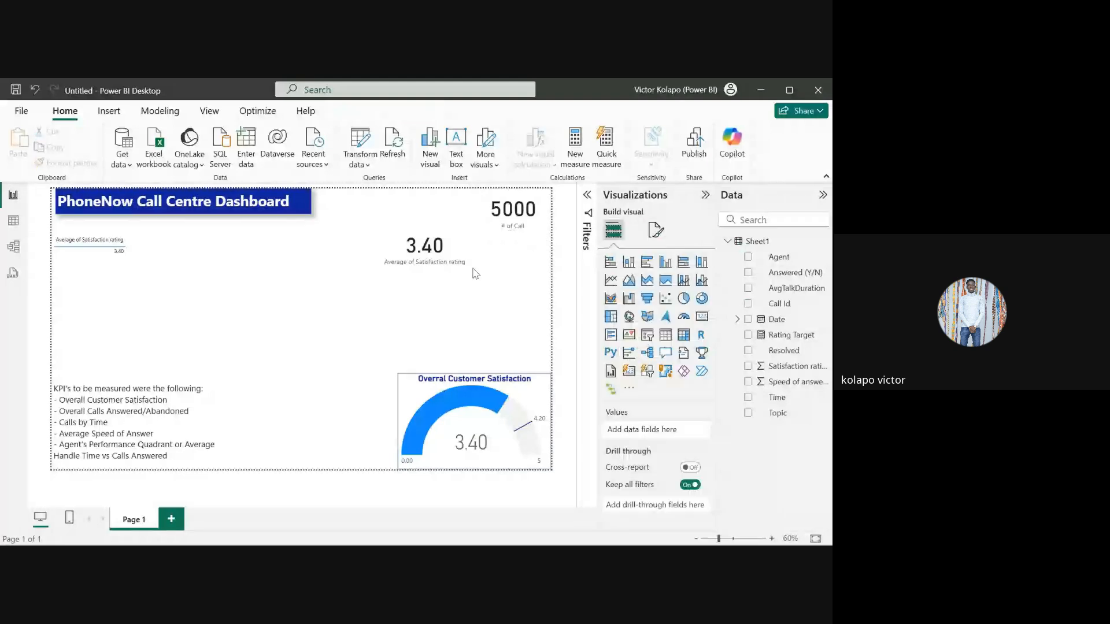
Step: Switch off the # of Call card's category label and switch on its title
left_click(534, 203)
left_click(656, 230)
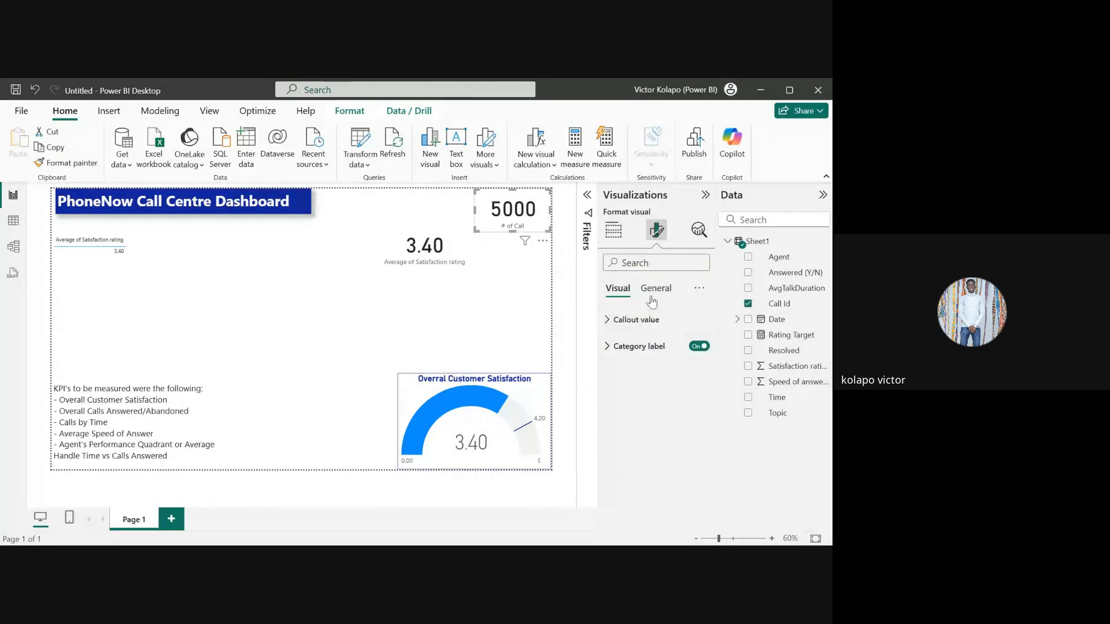
left_click(608, 346)
left_click(607, 347)
left_click(699, 346)
left_click(656, 288)
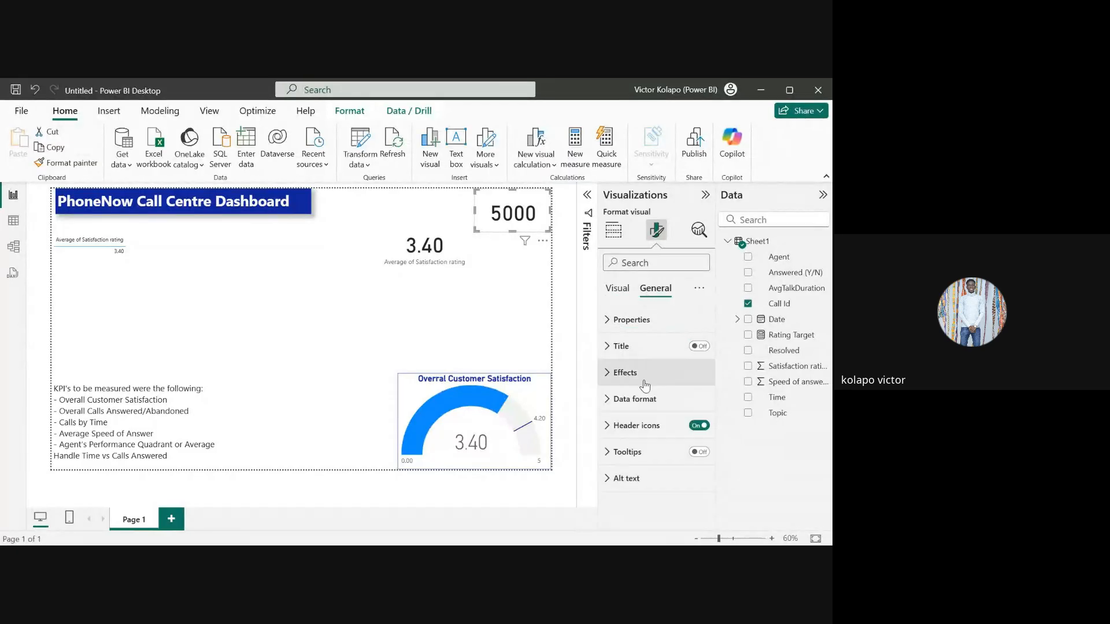
left_click(699, 346)
left_click(620, 354)
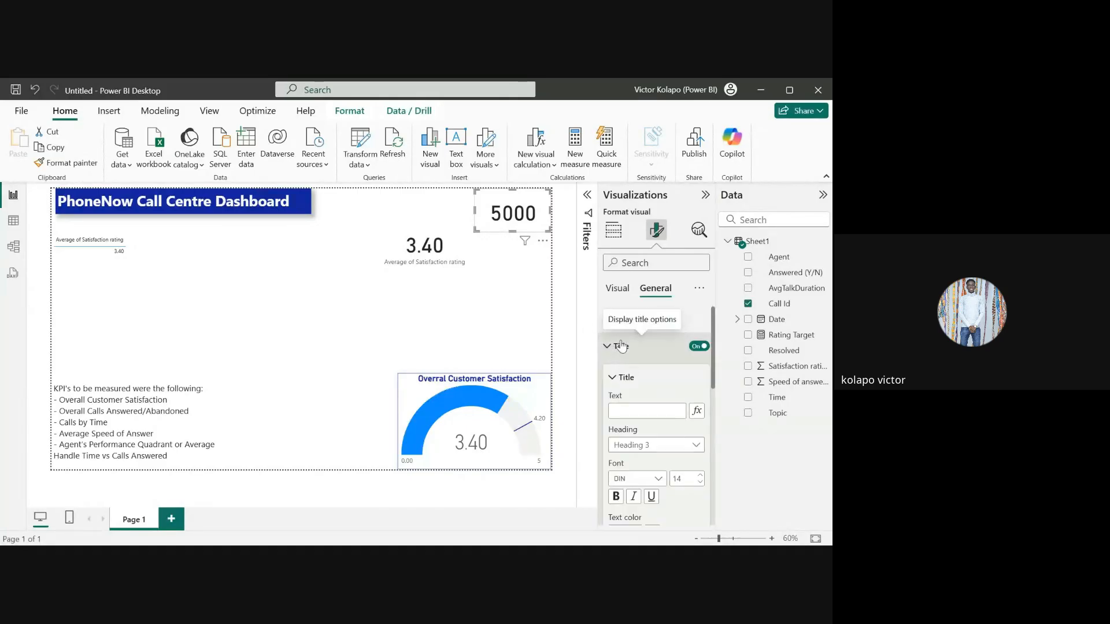
left_click(627, 297)
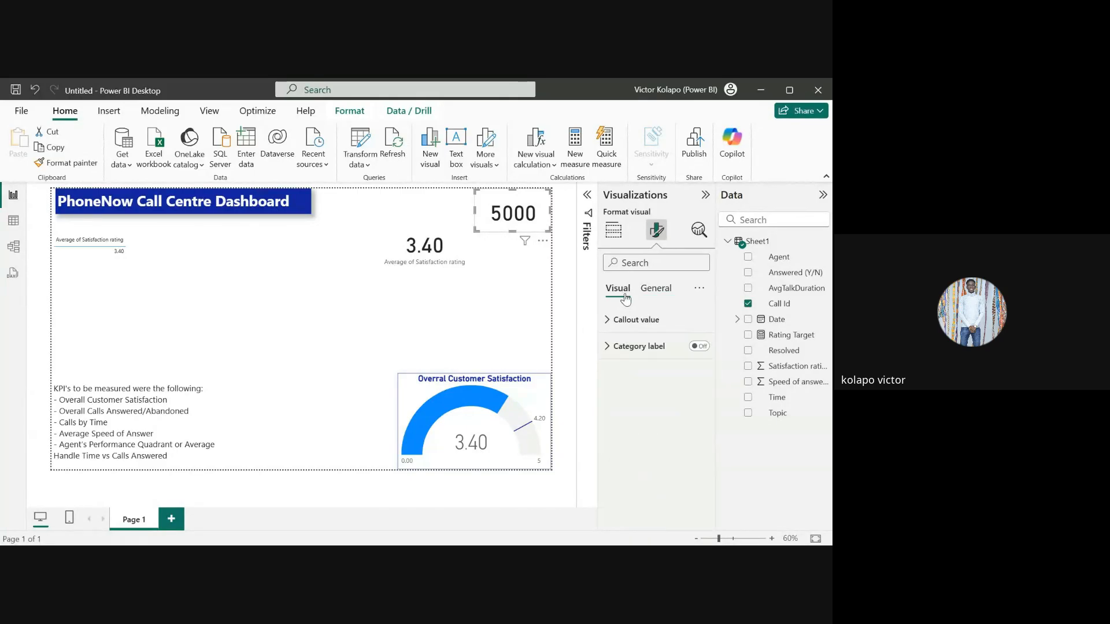
Step: Switch the # of Call card's category label on and make it bold, size 15 and dark blue
left_click(699, 347)
left_click(628, 350)
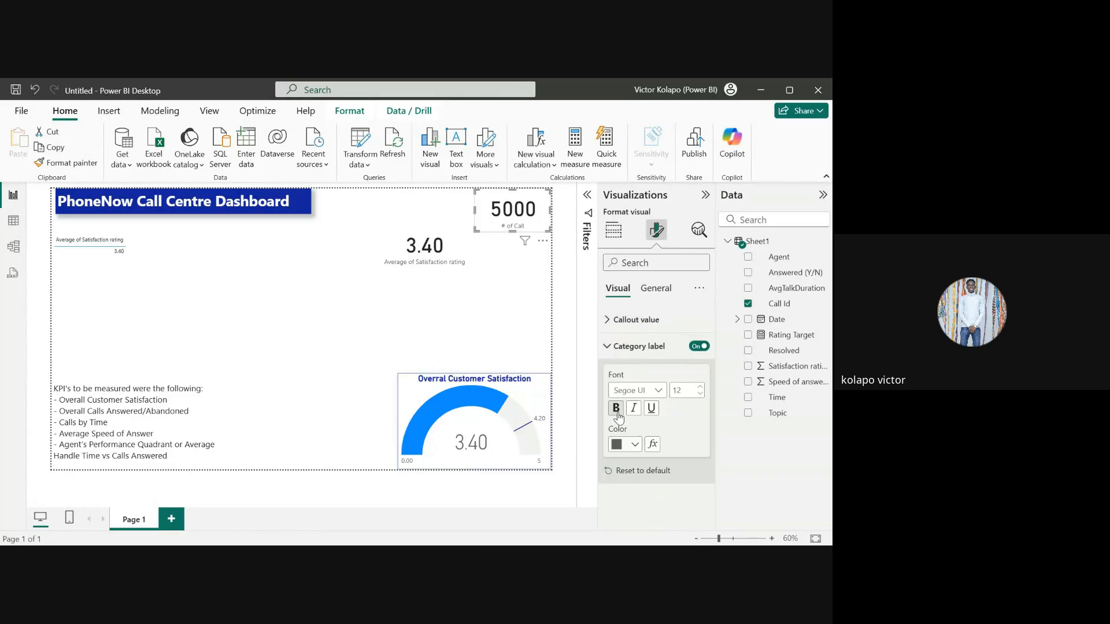
left_click(701, 389)
left_click(701, 389)
left_click(701, 389)
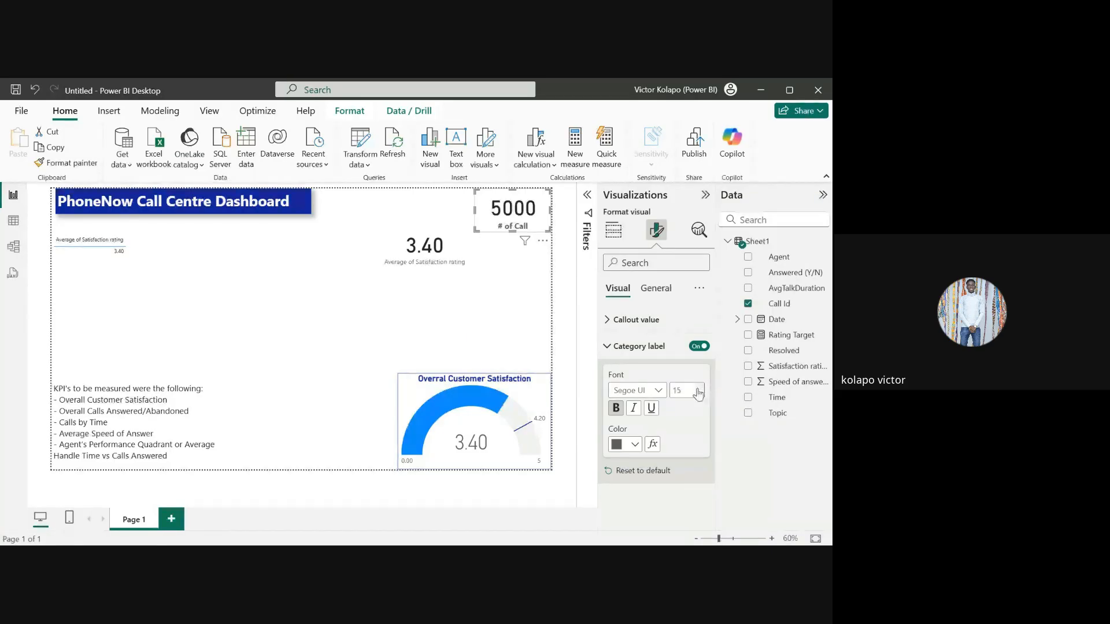
left_click(630, 445)
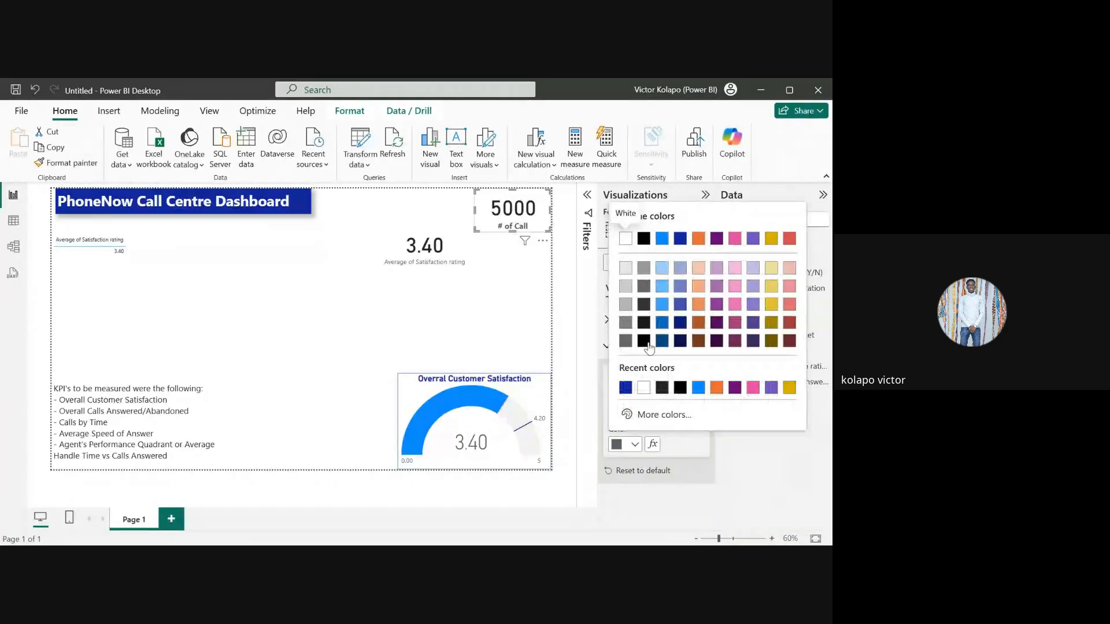
left_click(620, 387)
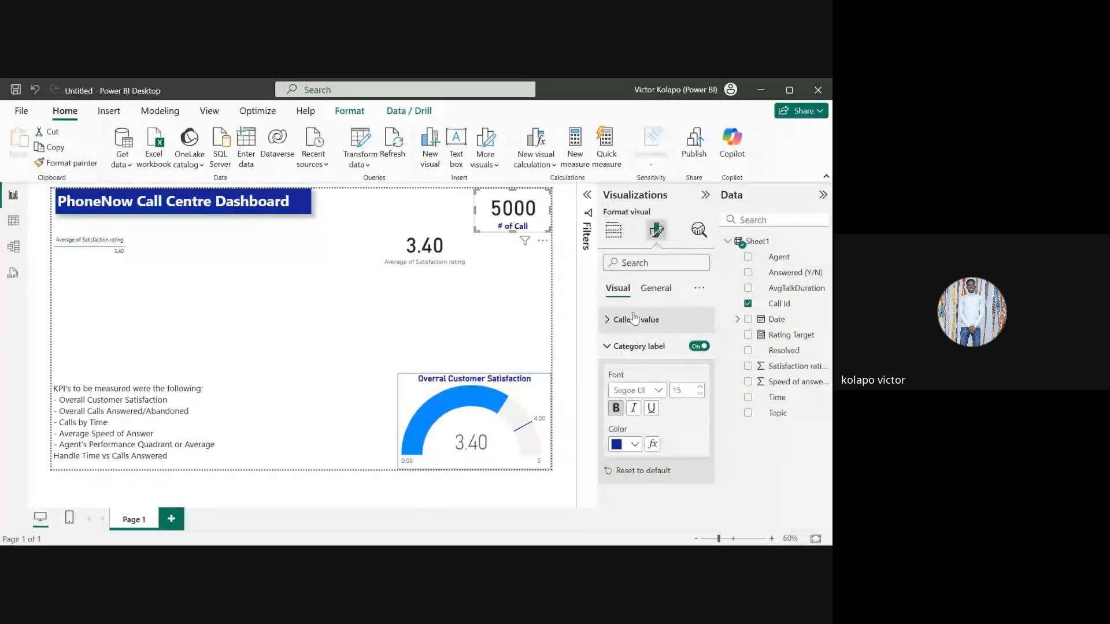
Step: Turn on the shadow effect for the # of Call card
left_click(648, 288)
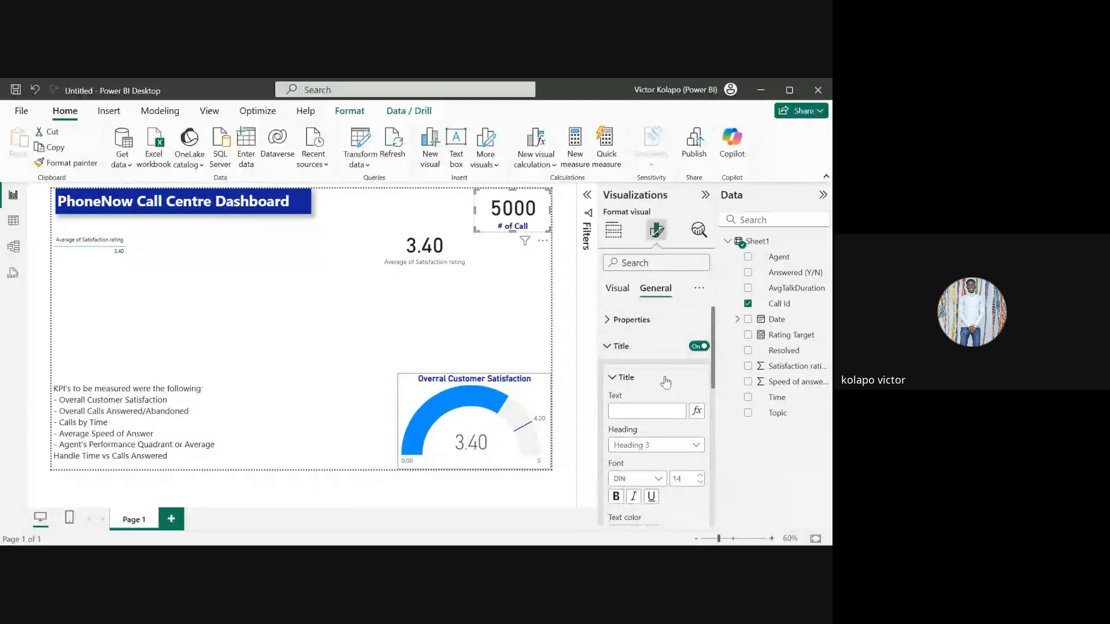
left_click(611, 349)
left_click(623, 372)
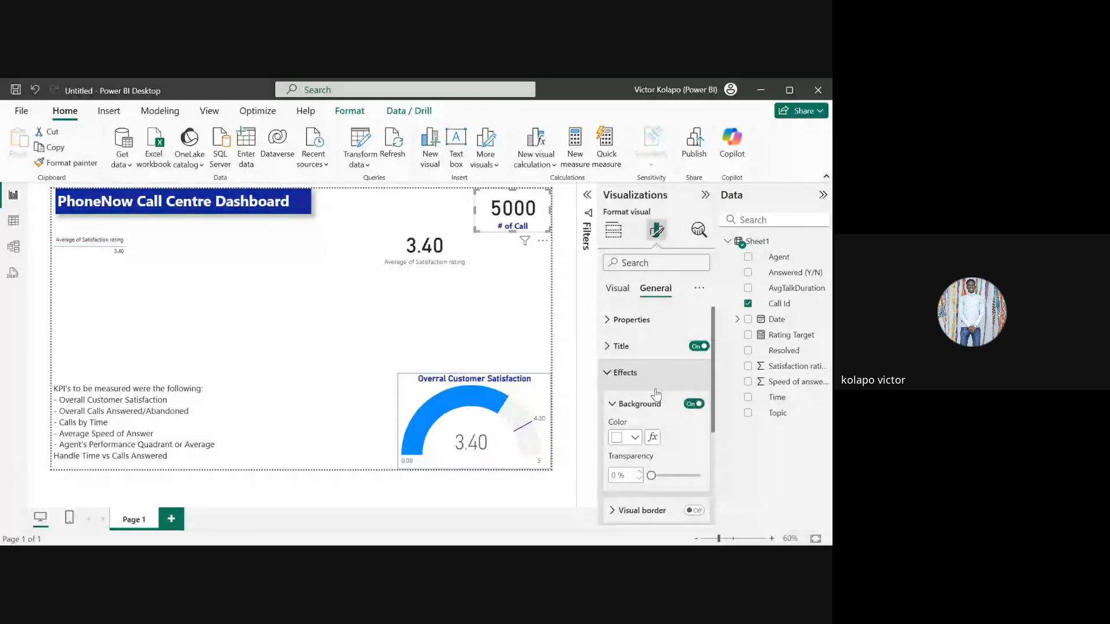
scroll(683, 411, "down", 3)
scroll(683, 411, "down", 1)
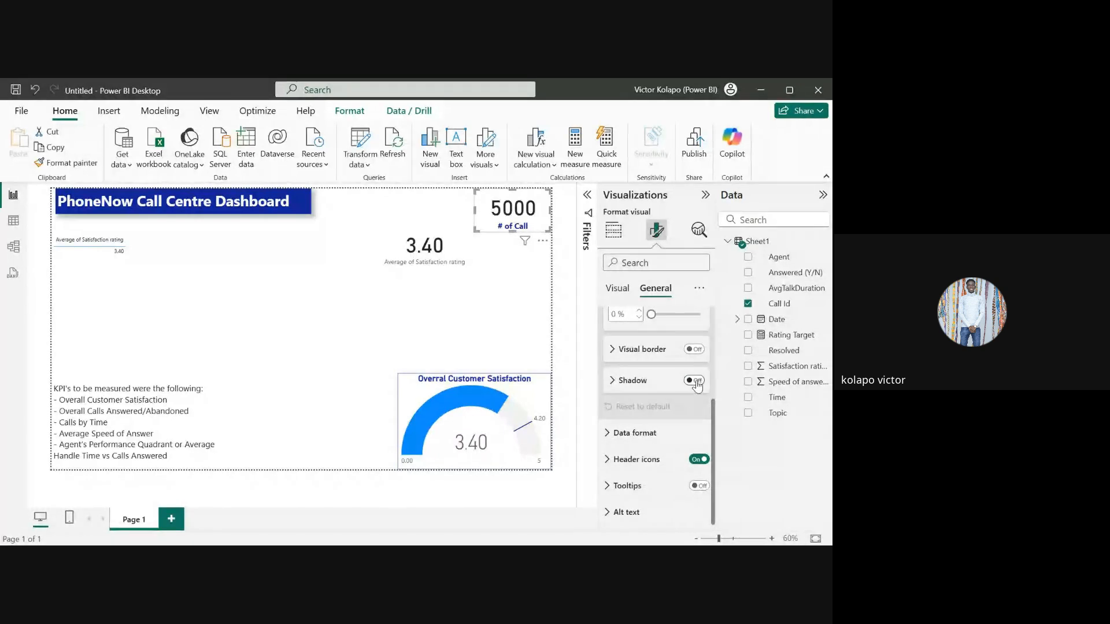
left_click(694, 381)
left_click(471, 340)
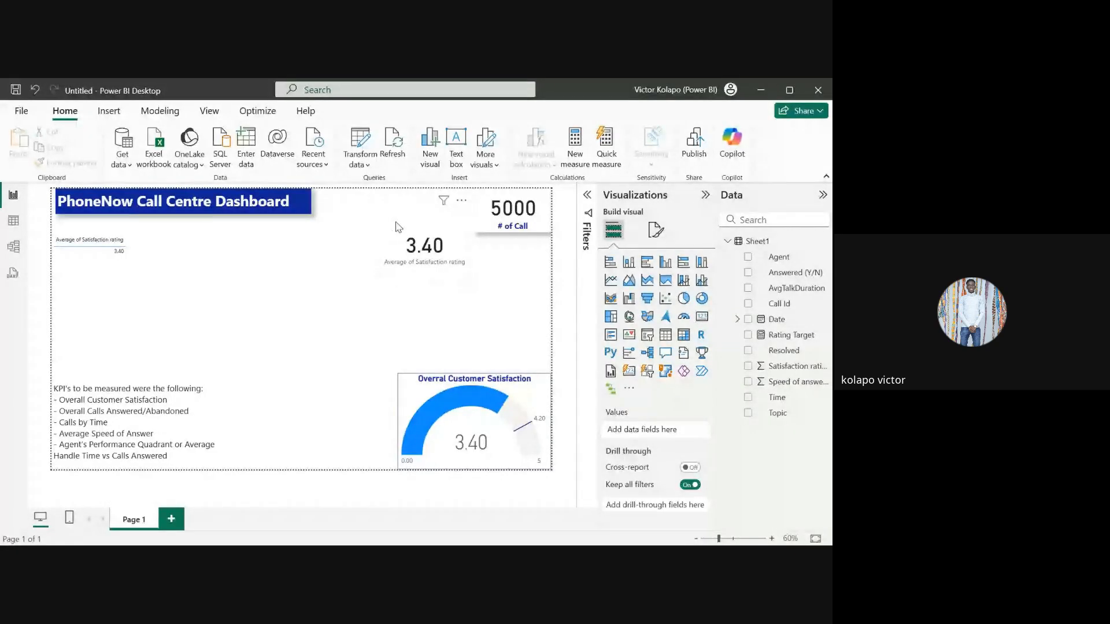
Step: Move the Average of Satisfaction rating card to just above the gauge and delete the small satisfaction rating table below the dashboard heading
left_click_drag(398, 227, 489, 278)
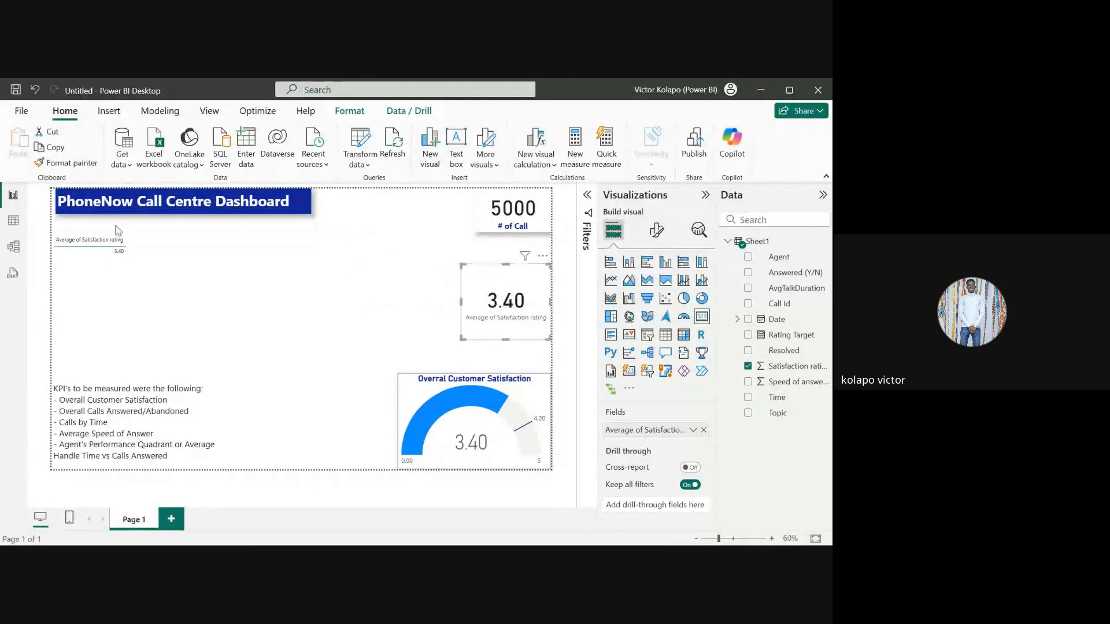
left_click(89, 262)
key("Delete")
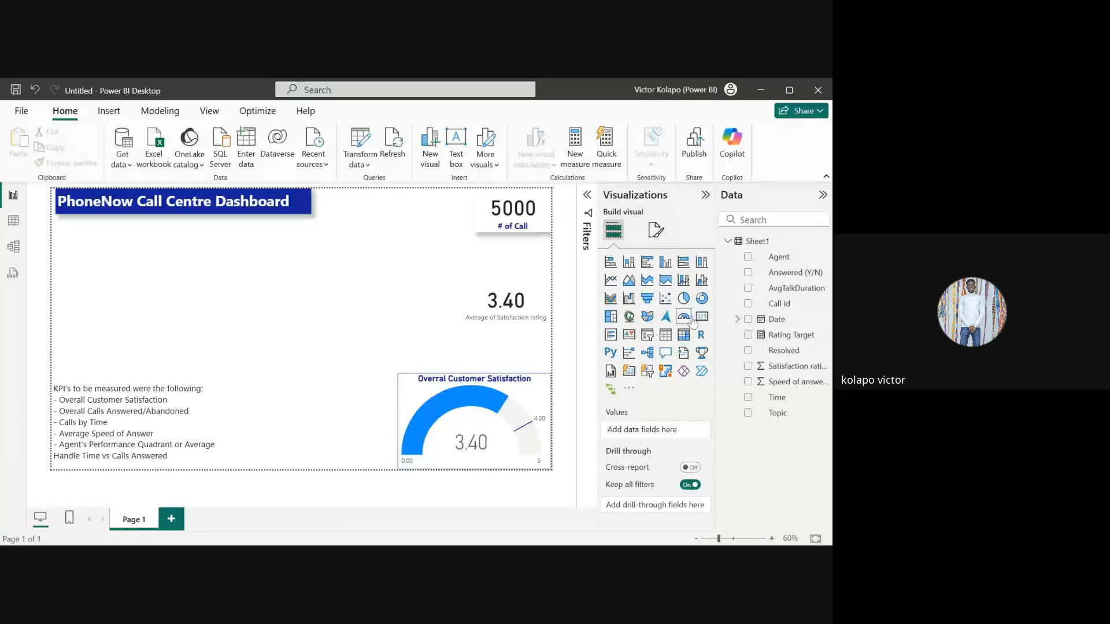
Step: Try an Answered (Y/N) slicer on the page, filter by Y and by N, clear the selection and delete the slicer
left_click(647, 337)
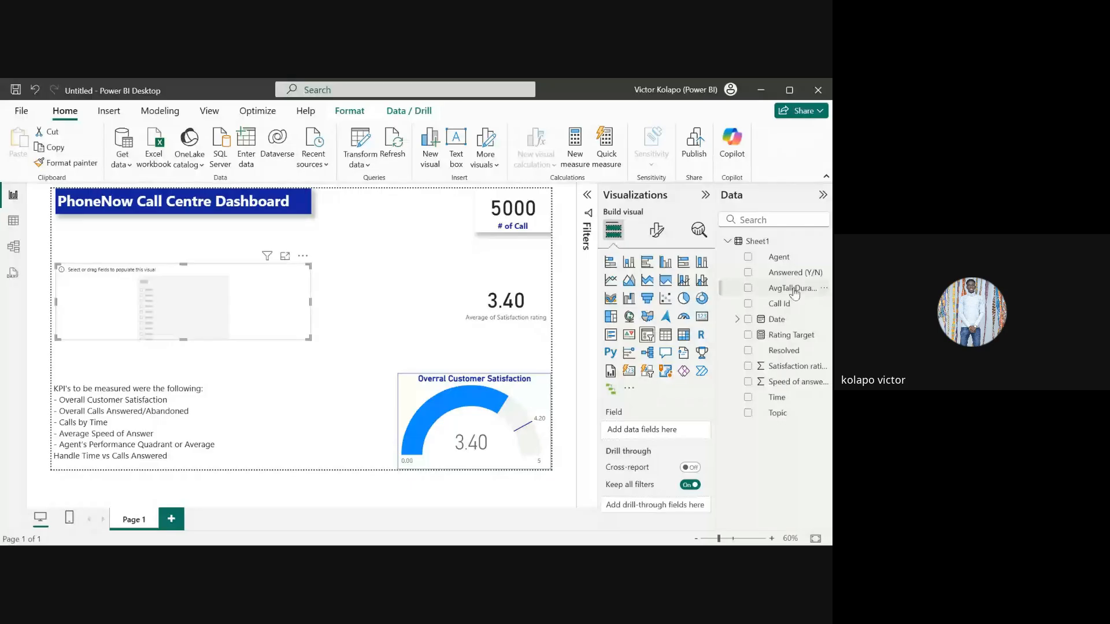
left_click_drag(792, 272, 196, 309)
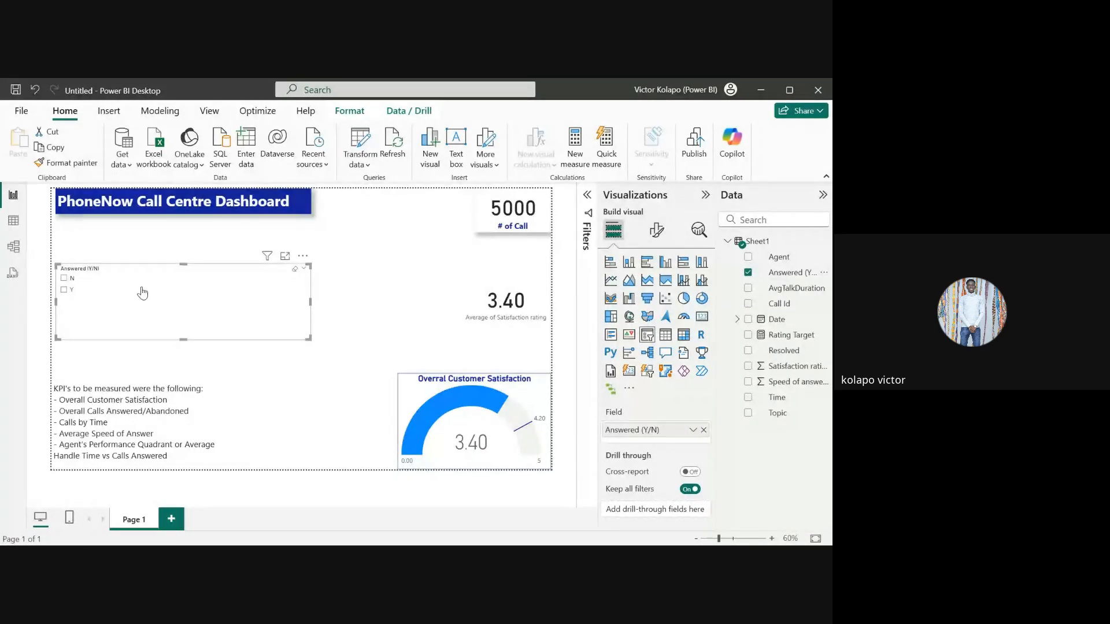
left_click(65, 291)
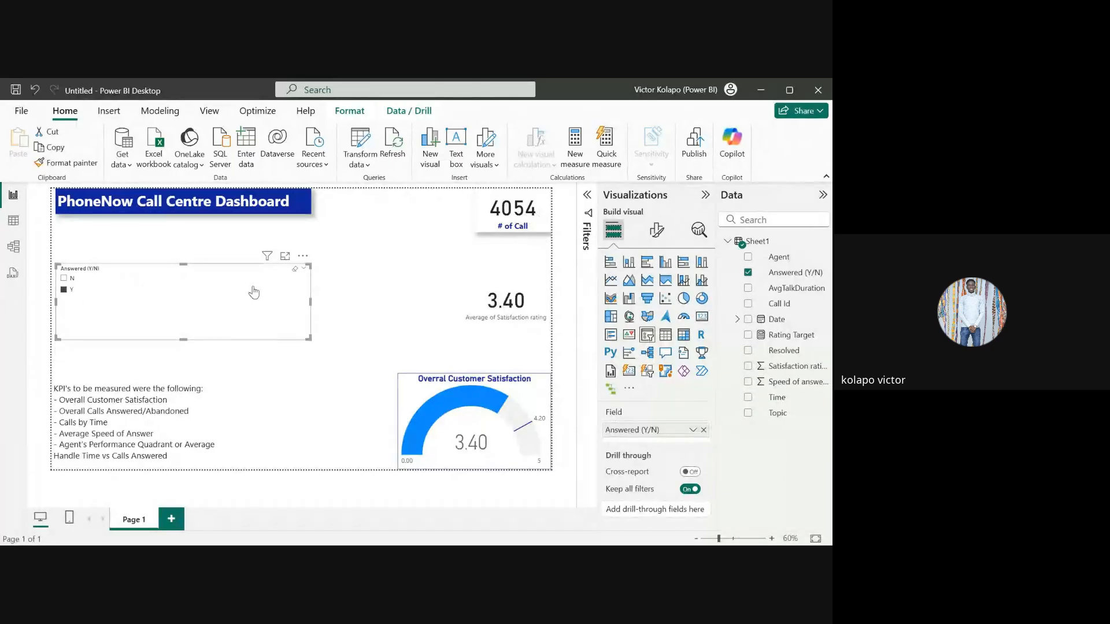
left_click(296, 279)
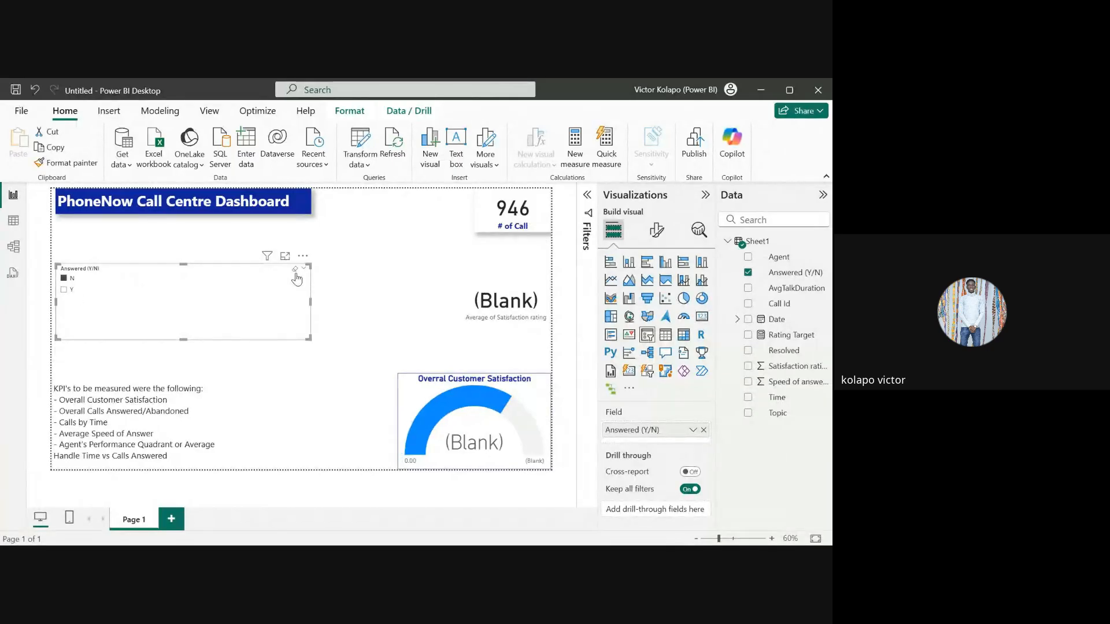
left_click(294, 271)
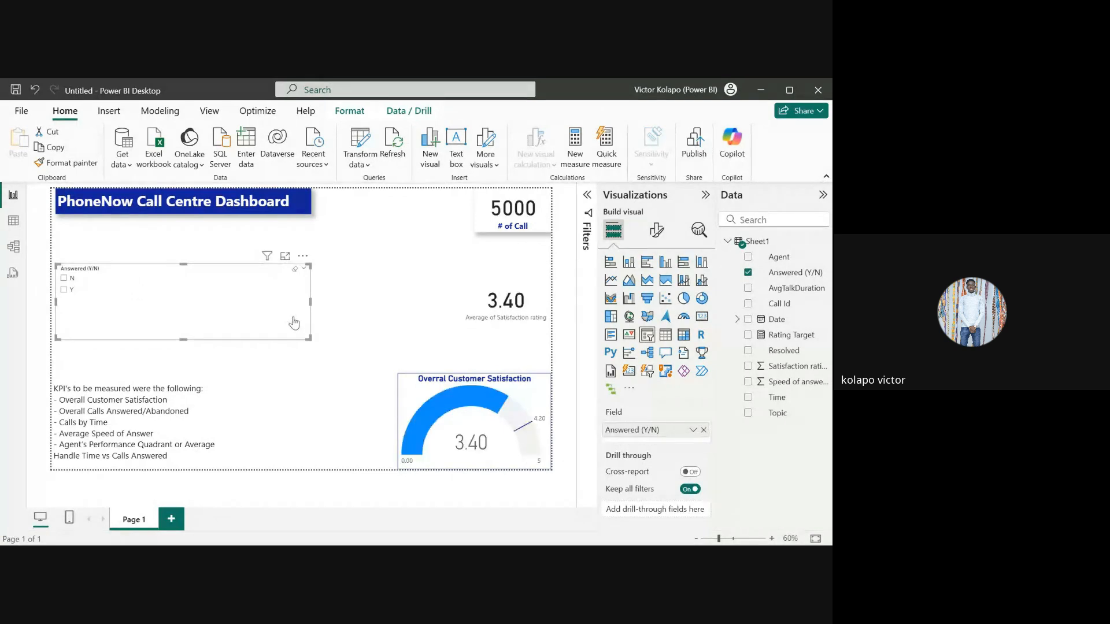
key("Delete")
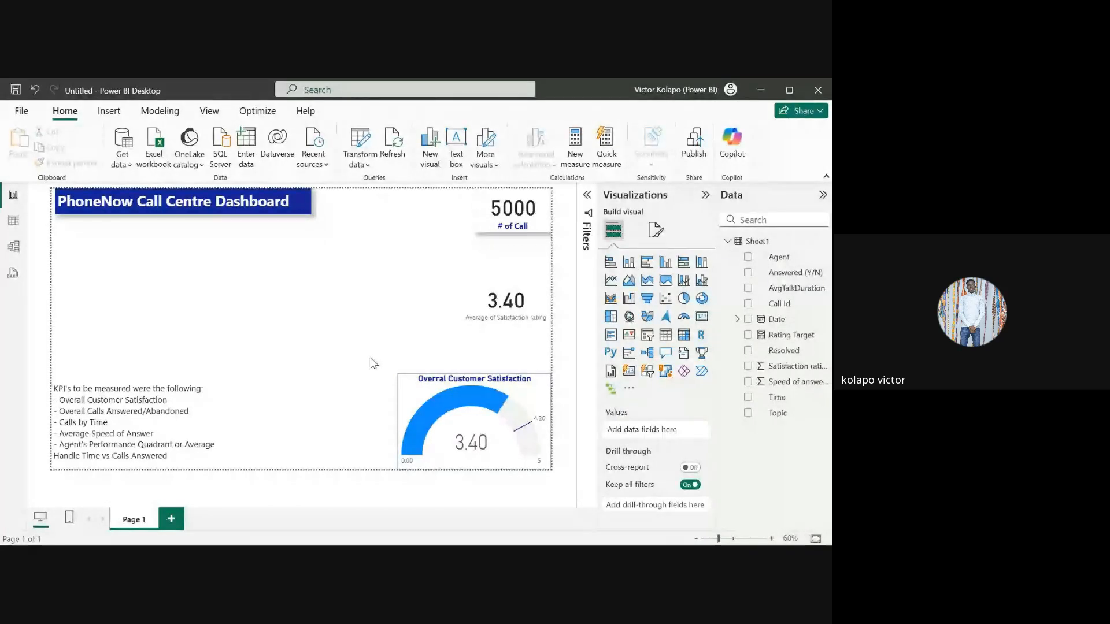
Step: Insert a treemap with Answered (Y/N) as its category and the count of Answered (Y/N) as its values
left_click(610, 317)
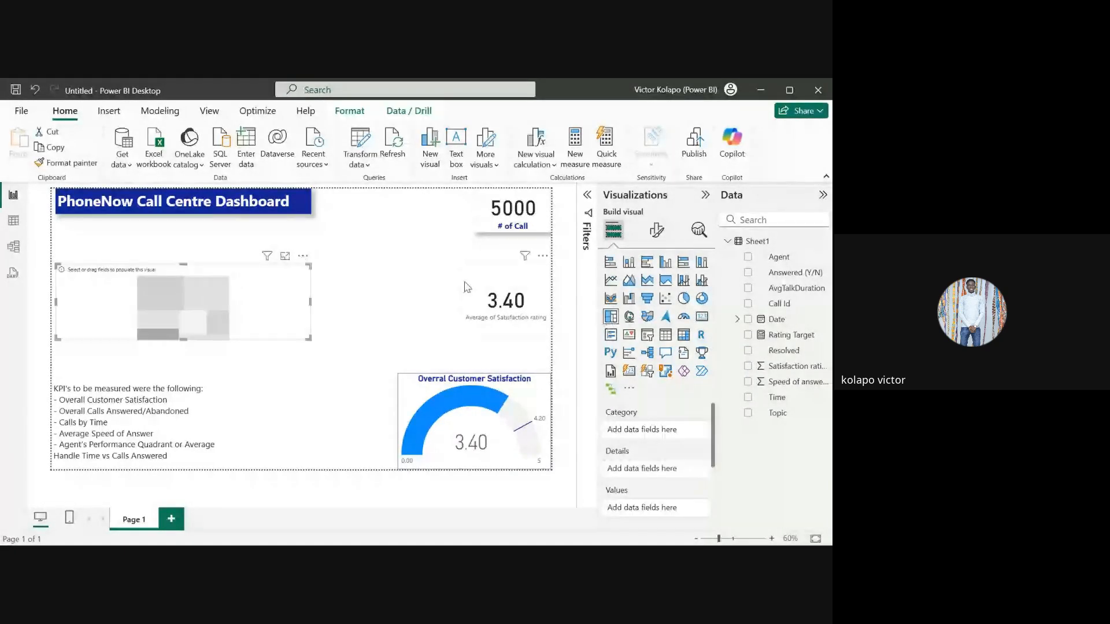
left_click(748, 273)
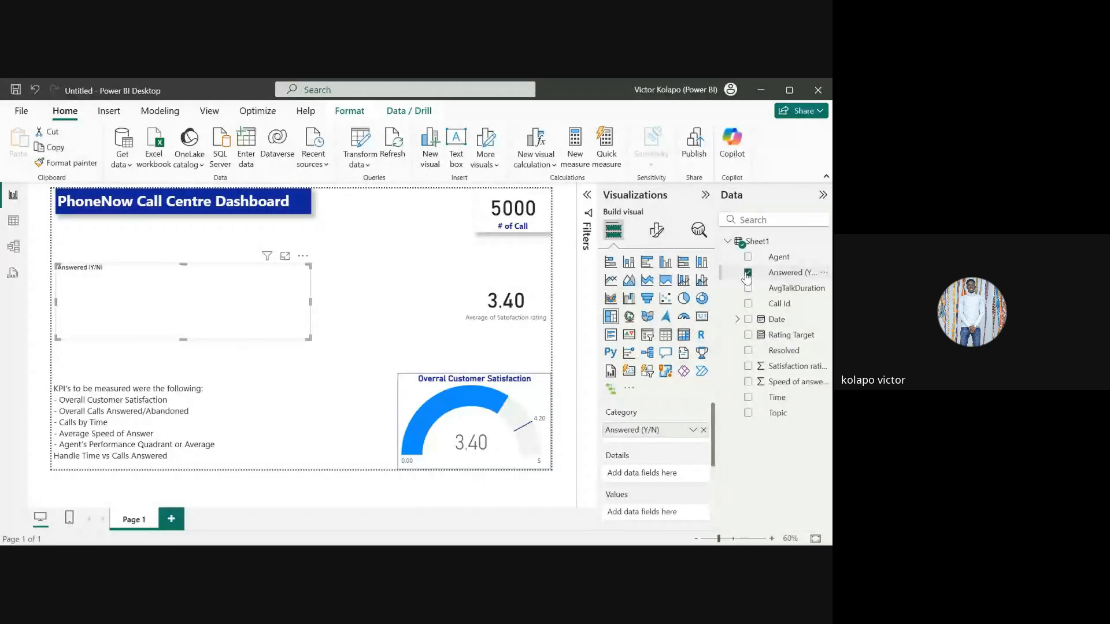
left_click_drag(784, 279, 678, 515)
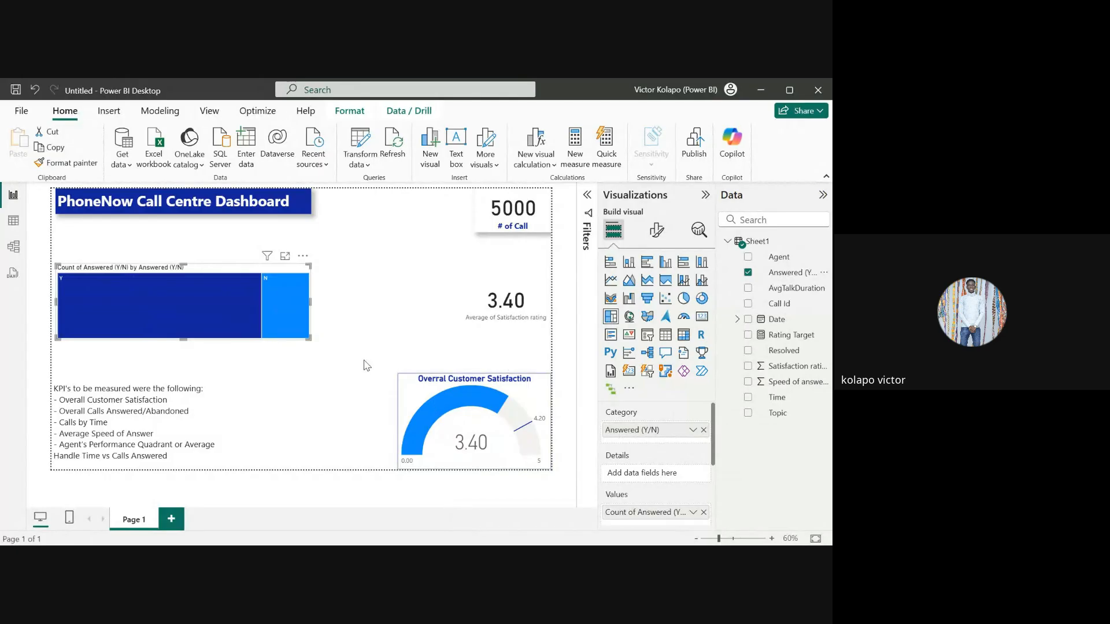
Step: Add Answered (Y/N) to the treemap's tooltips and summarize it by Count
scroll(636, 474, "down", 2)
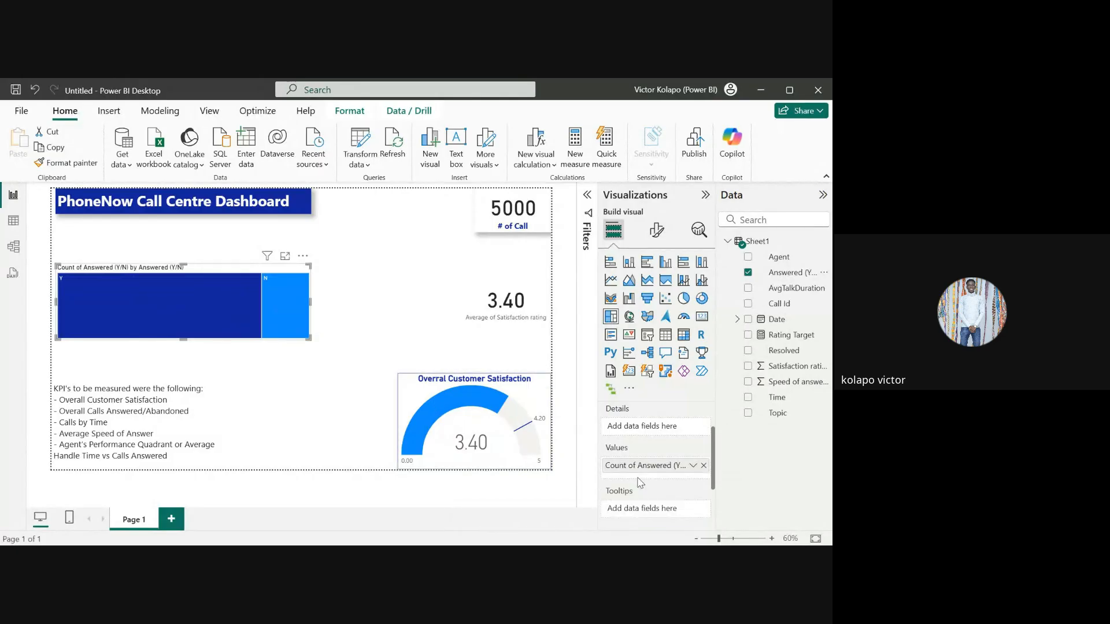
scroll(640, 483, "down", 3)
scroll(654, 463, "up", 5)
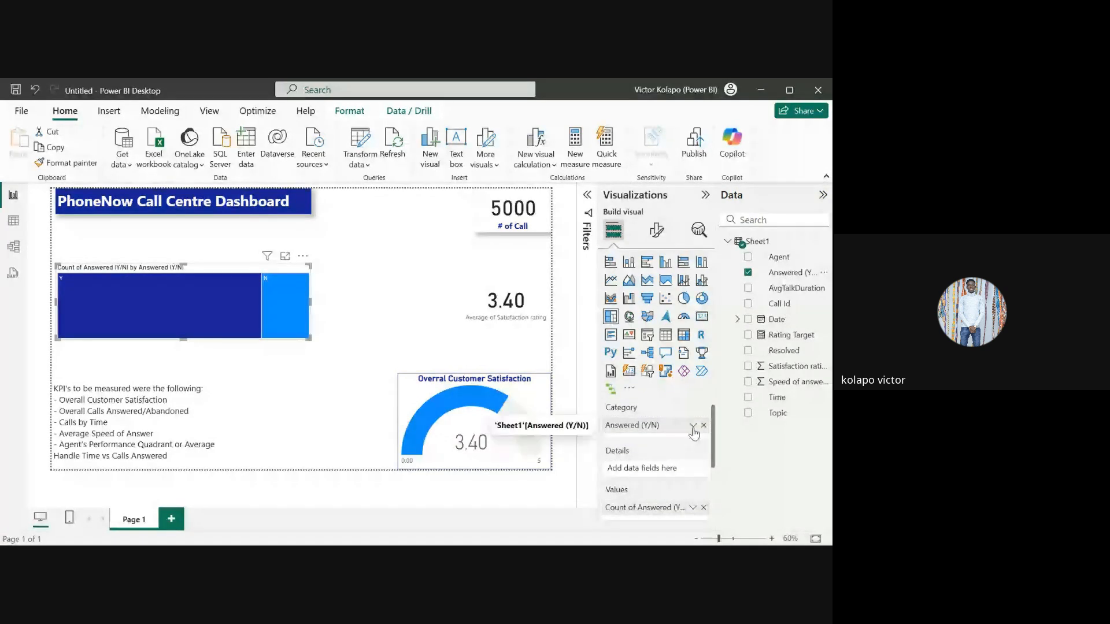
scroll(693, 432, "down", 1)
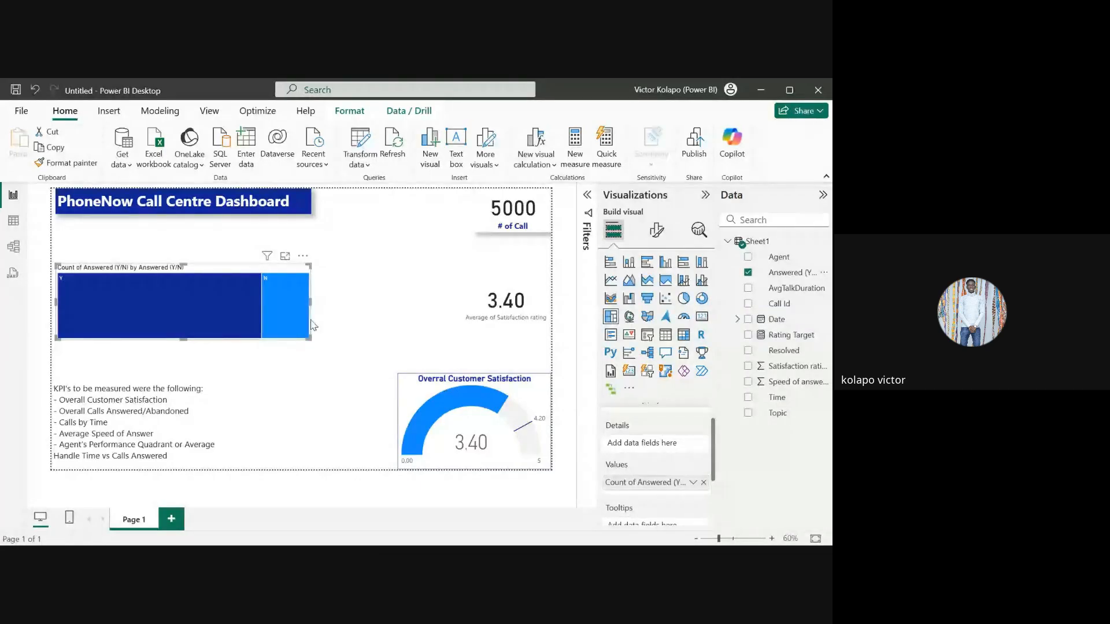
scroll(694, 439, "down", 3)
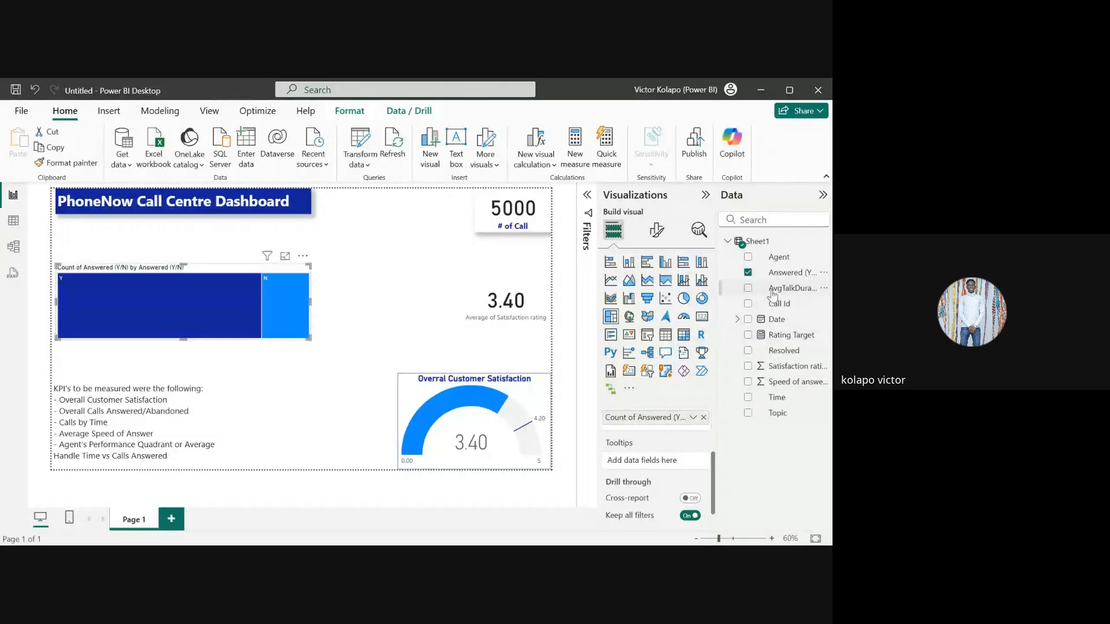
left_click_drag(785, 277, 649, 460)
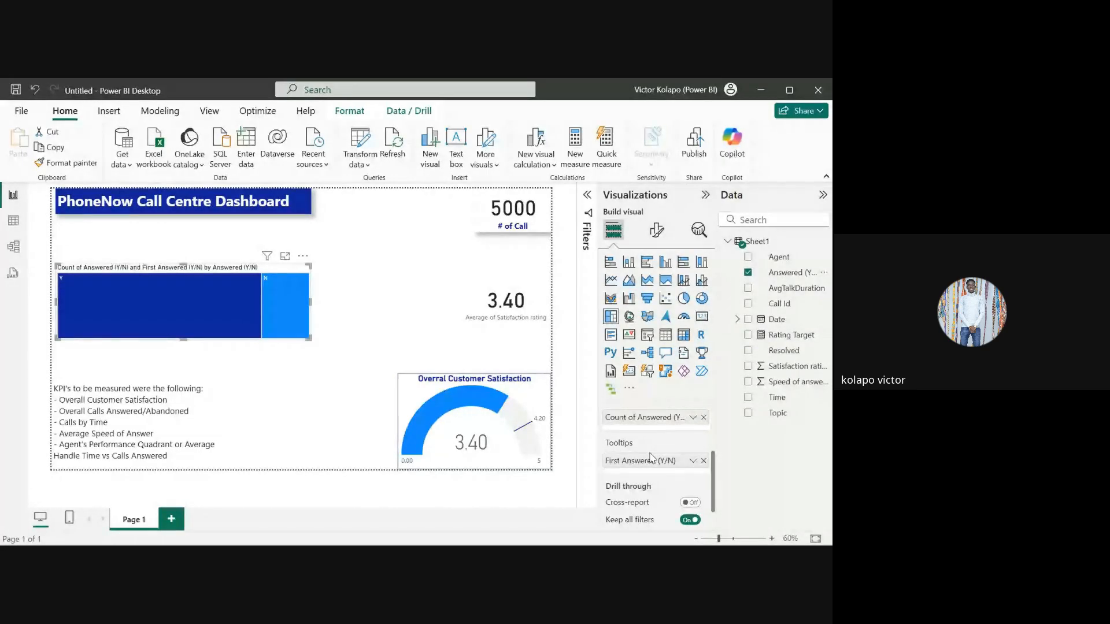
left_click(693, 461)
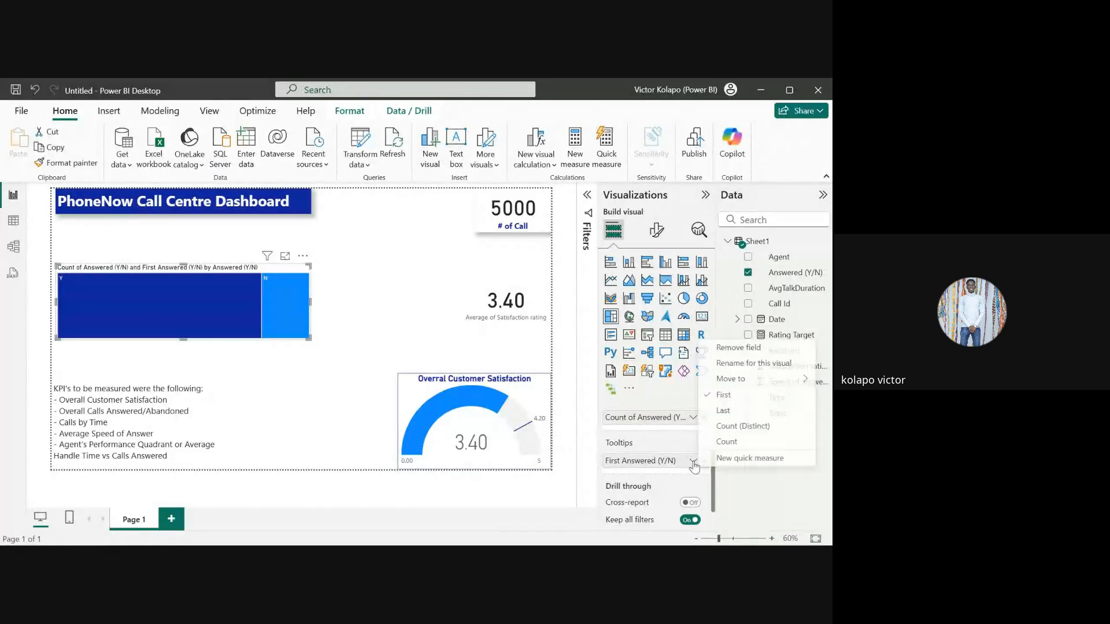
left_click(729, 441)
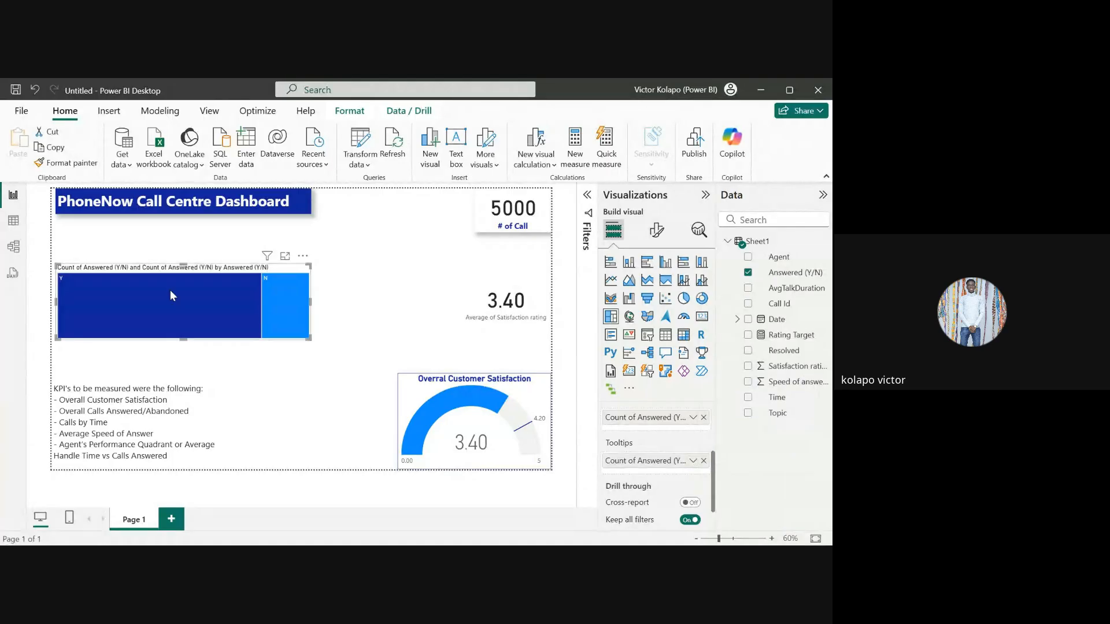
Step: Check the tooltips of the treemap's Y and N blocks and delete the treemap
mouse_move(172, 295)
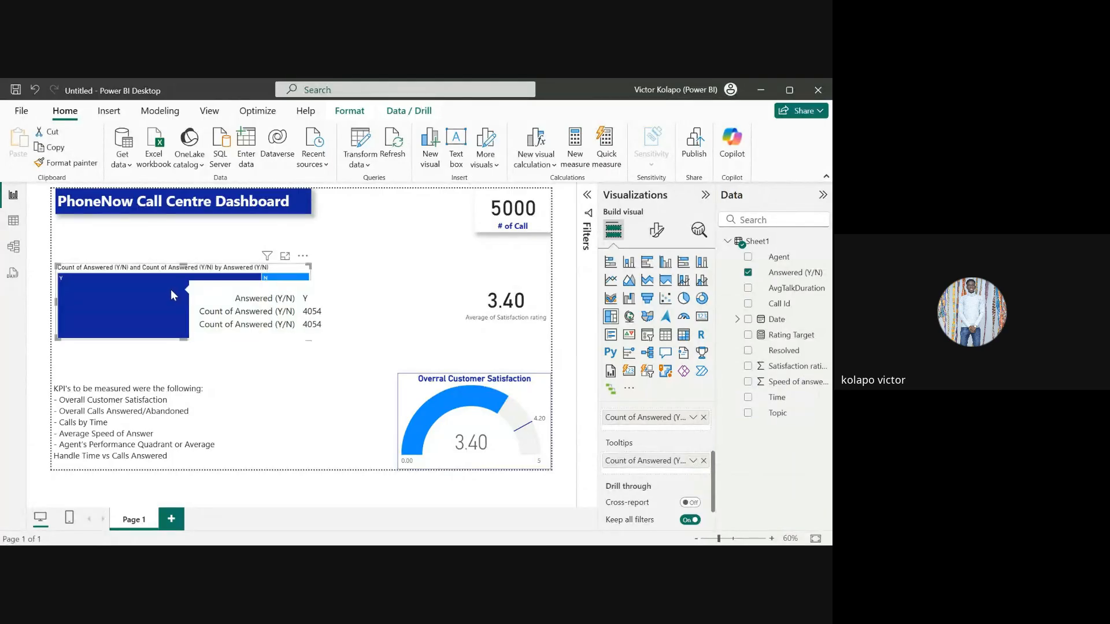
mouse_move(282, 304)
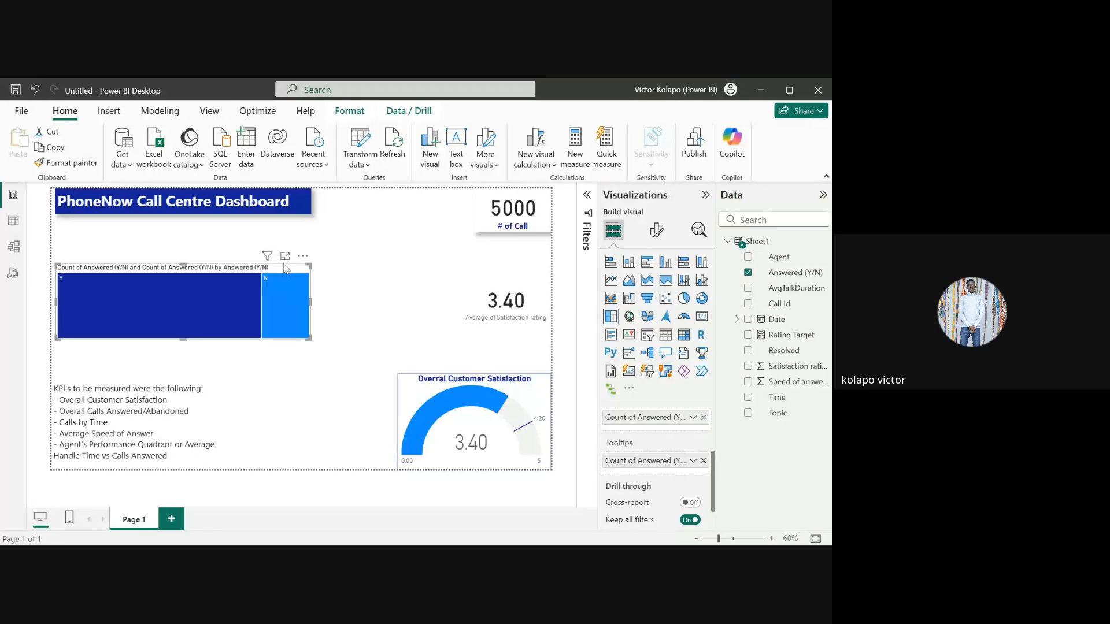
key("Delete")
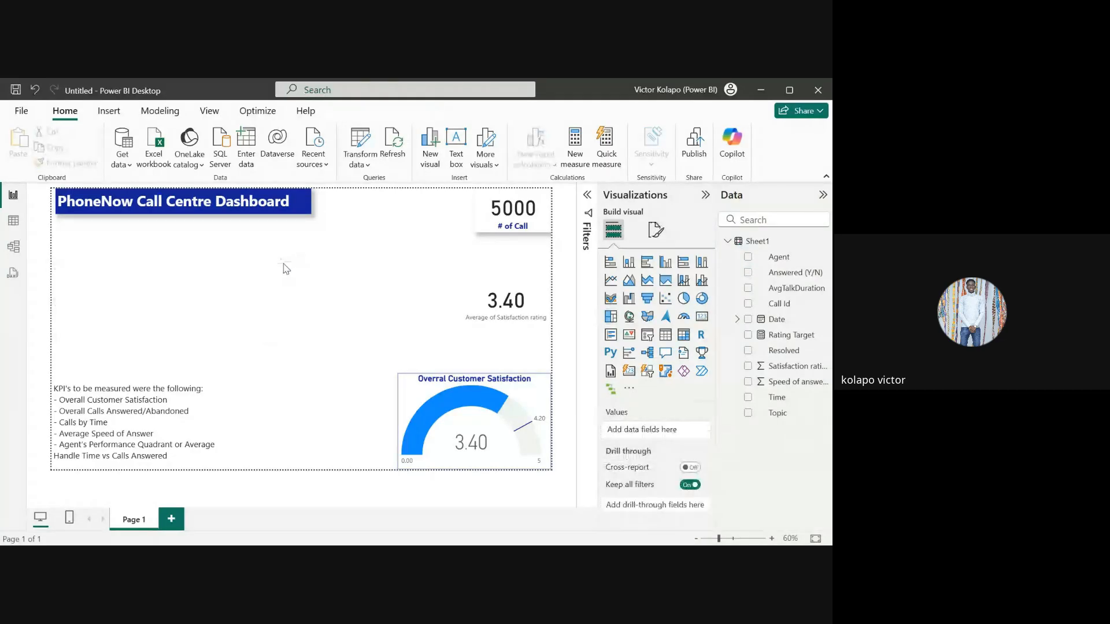
Step: Insert a table with Answered (Y/N) and Call Id as columns, summarizing Call Id by Count
left_click(665, 334)
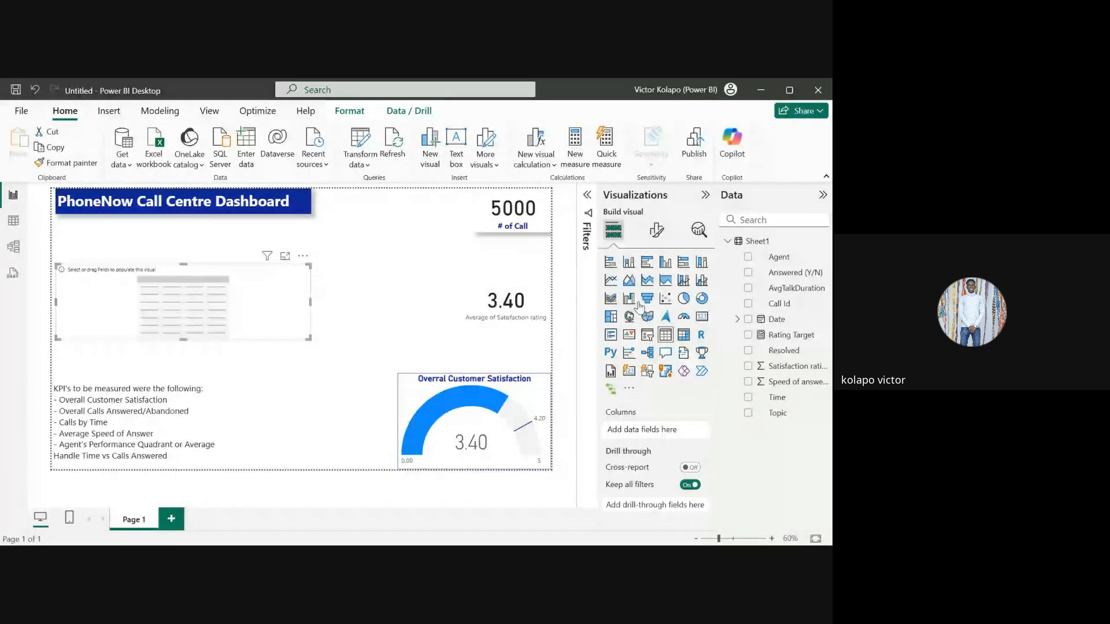
left_click_drag(780, 274, 159, 313)
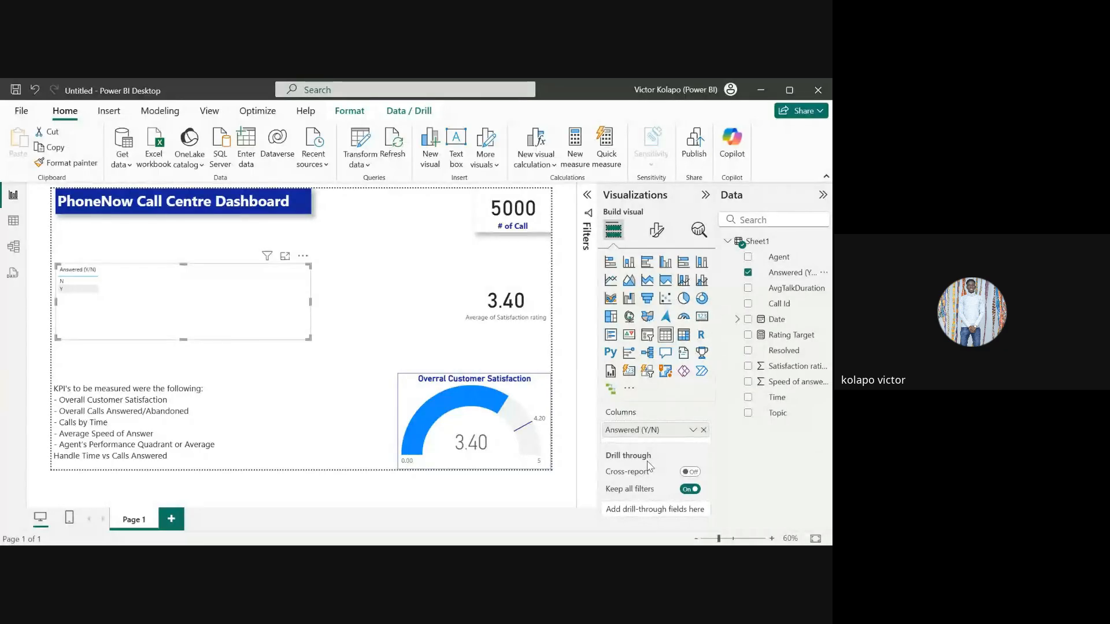
left_click_drag(791, 273, 807, 355)
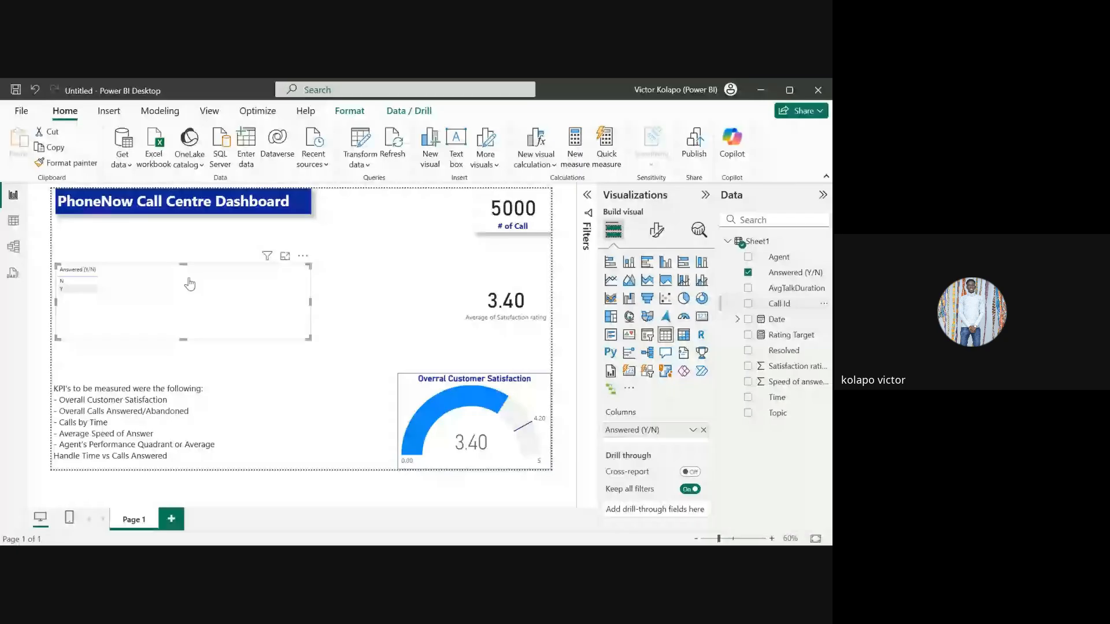
left_click(748, 304)
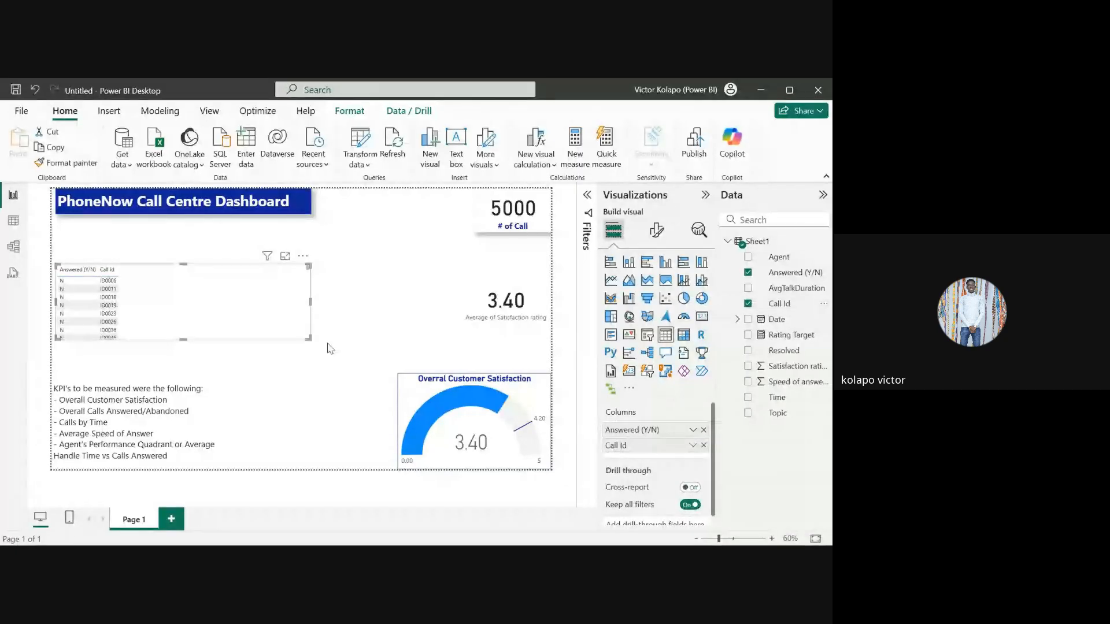
left_click(694, 446)
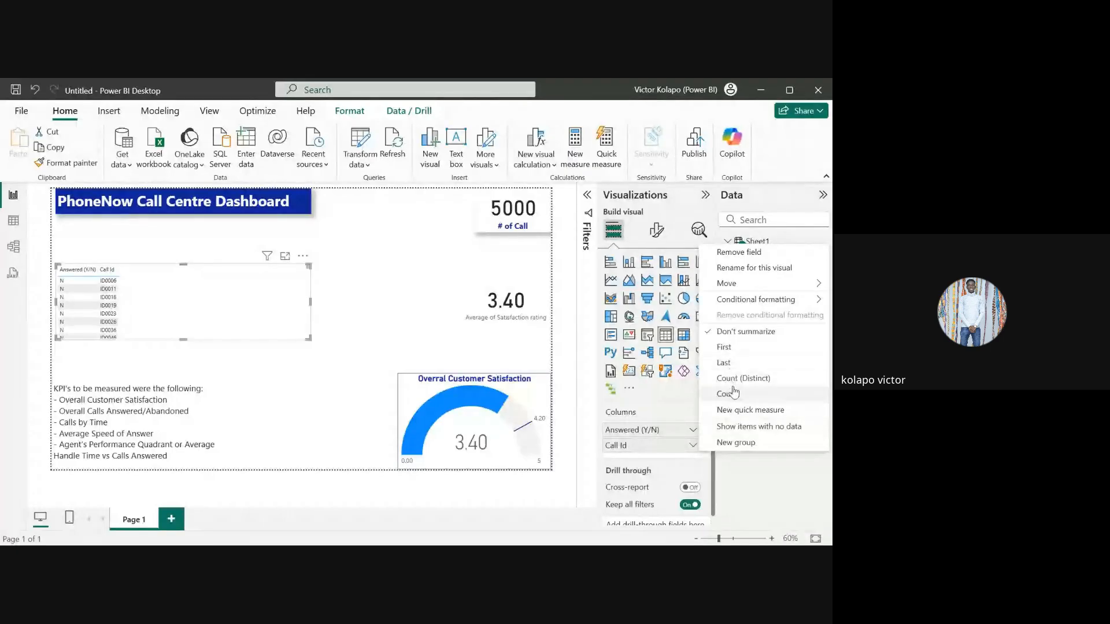
left_click(728, 394)
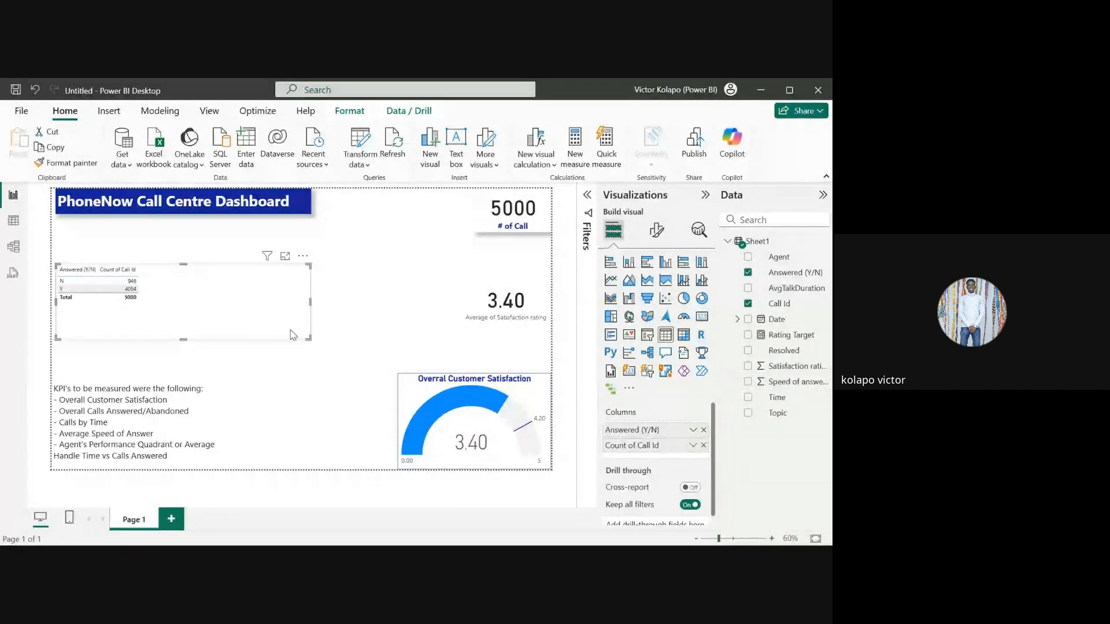
Step: Shrink the answered calls table in width and height so its frame fits closely around its contents
left_click_drag(310, 301, 152, 284)
left_click_drag(105, 340, 100, 309)
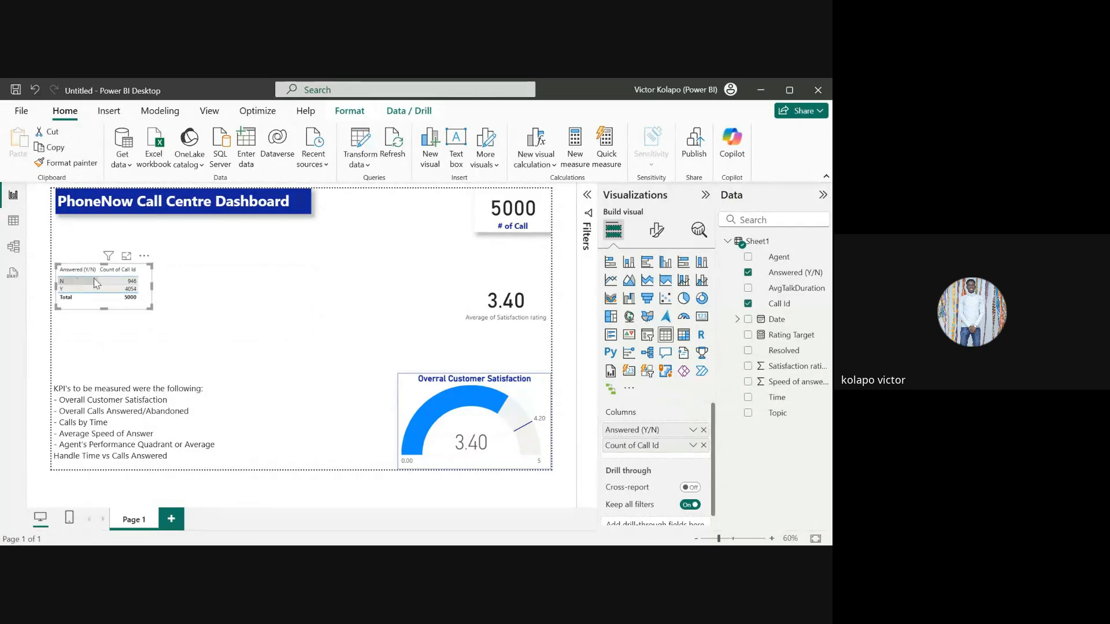
left_click(247, 311)
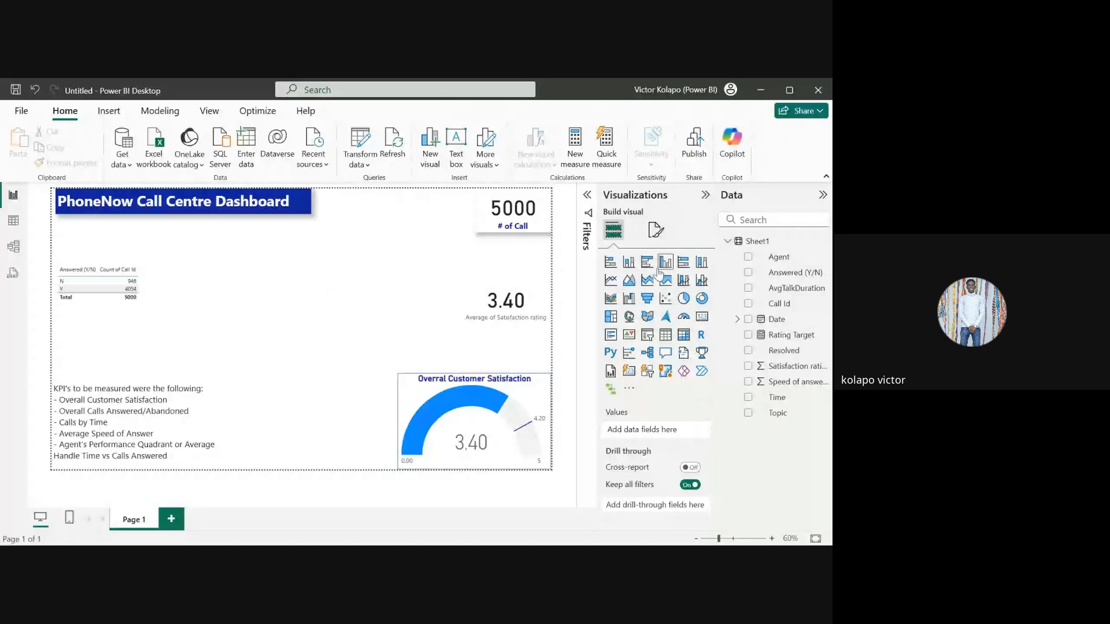
Step: Insert a stacked column chart of Answered (Y/N) counts by Answered (Y/N), place it between the table and satisfaction card, and make it taller
left_click(629, 265)
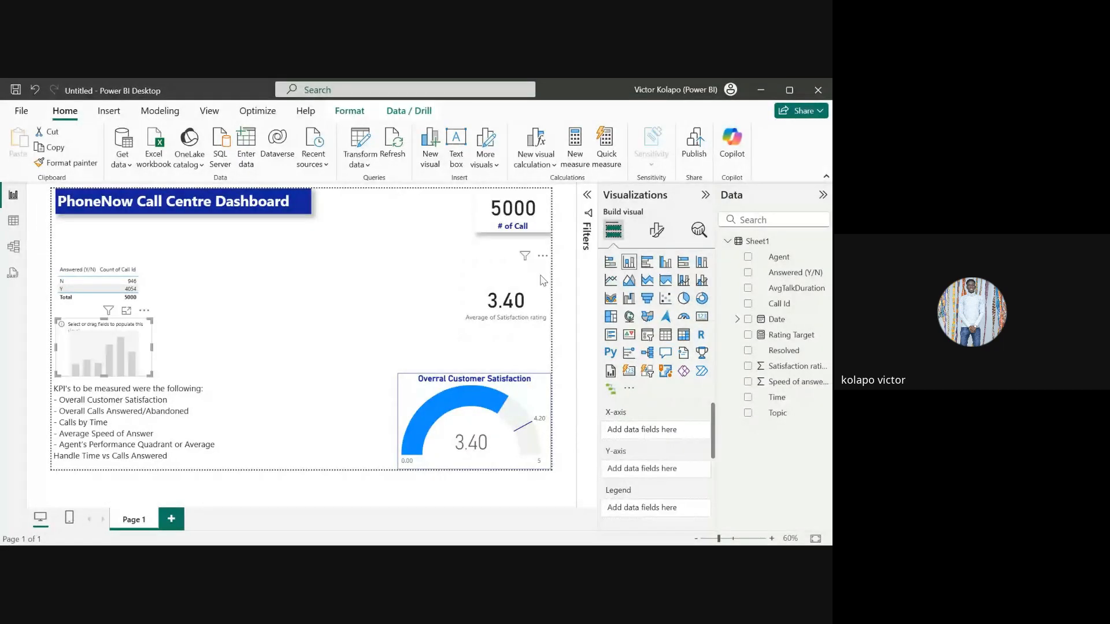
left_click_drag(130, 330, 384, 262)
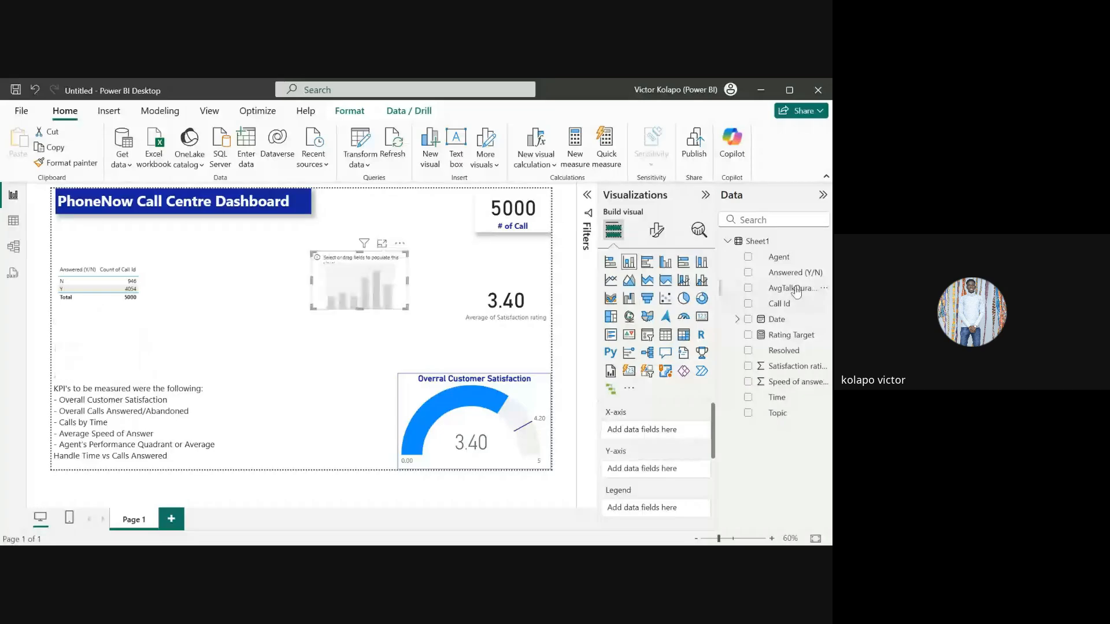
left_click_drag(786, 272, 376, 280)
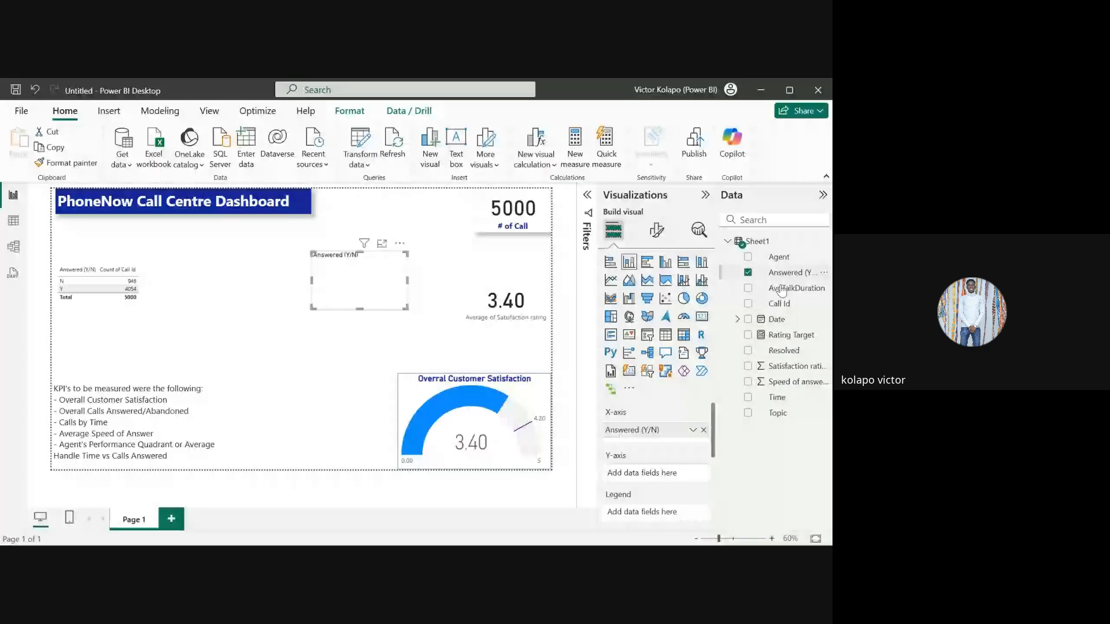
left_click_drag(785, 273, 665, 473)
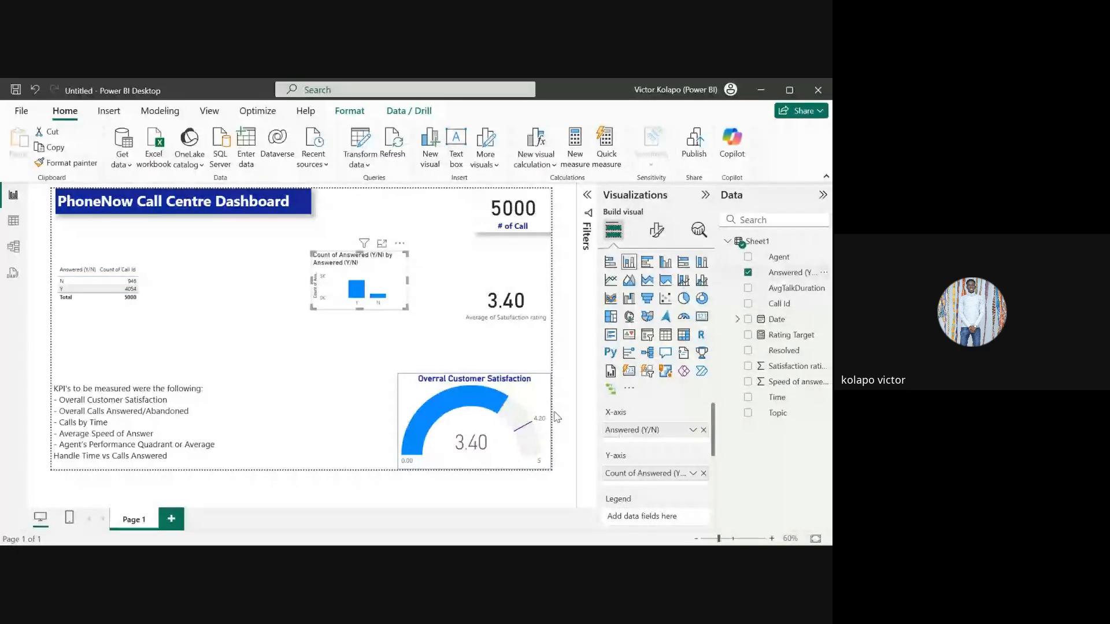
left_click_drag(408, 308, 387, 387)
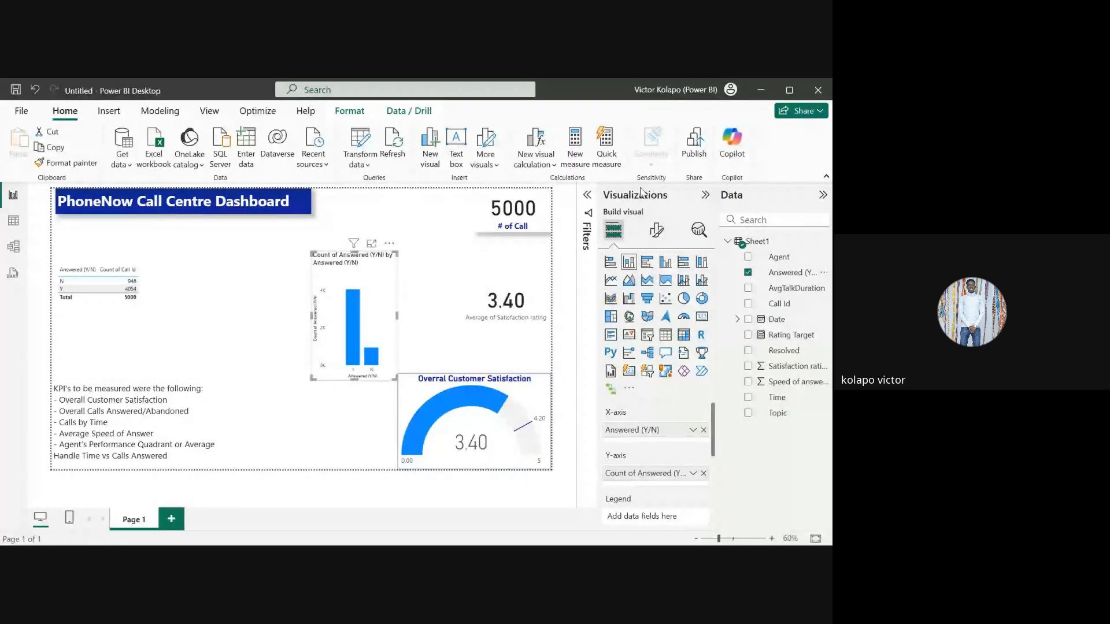
Step: Turn on data labels for the Answered (Y/N) column chart
left_click(659, 237)
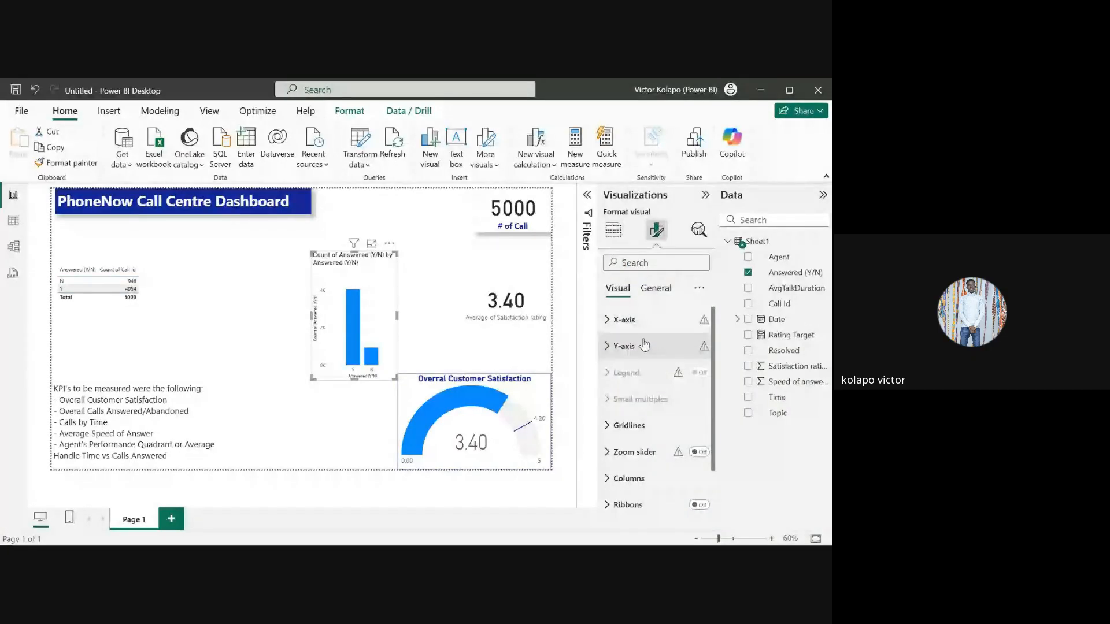
scroll(620, 462, "down", 1)
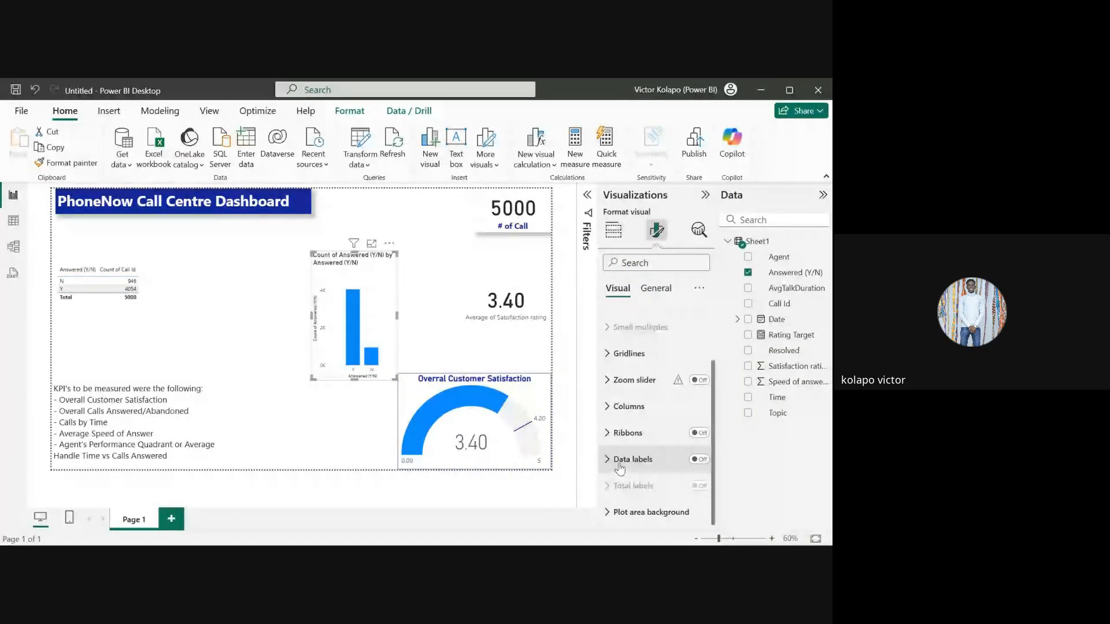
left_click(699, 459)
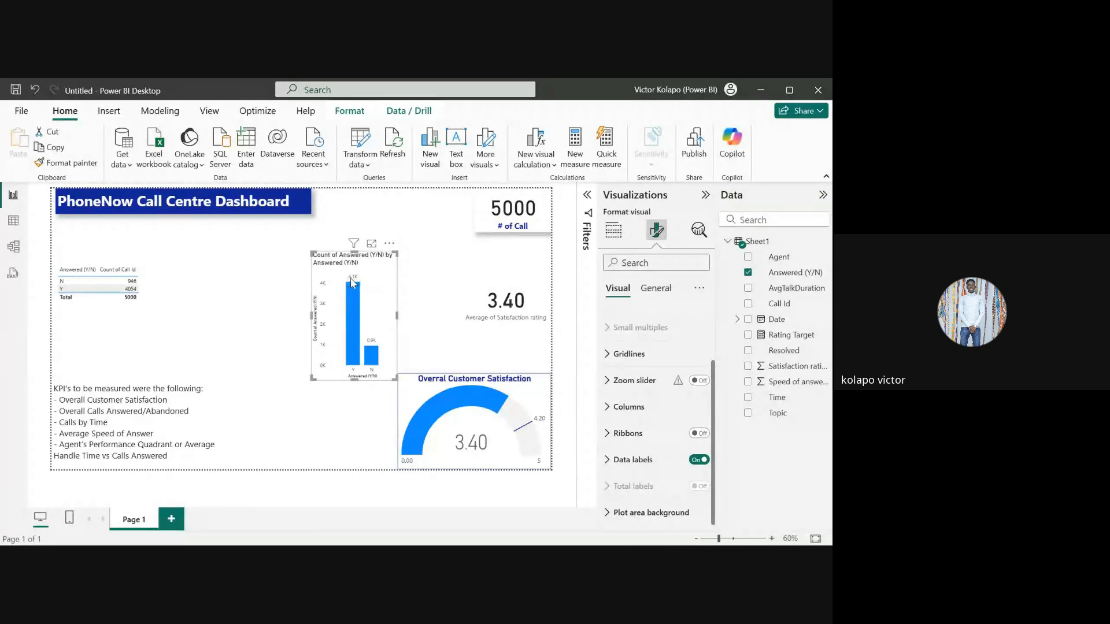
Step: Widen the Answered (Y/N) column chart toward the answered calls table
mouse_move(374, 352)
left_click_drag(311, 321, 267, 321)
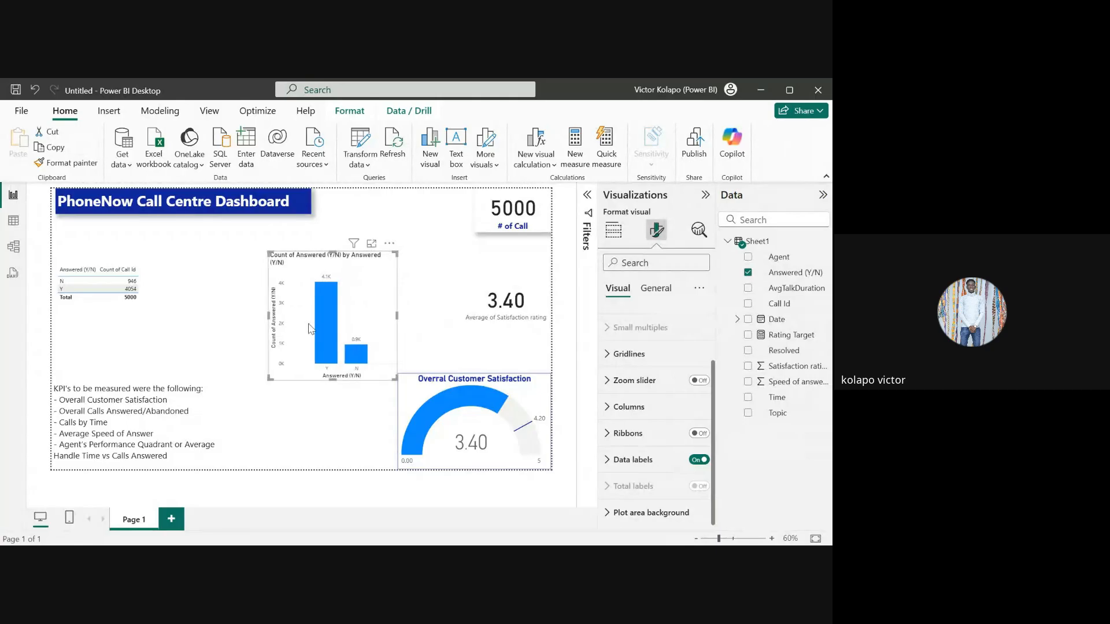
left_click(217, 294)
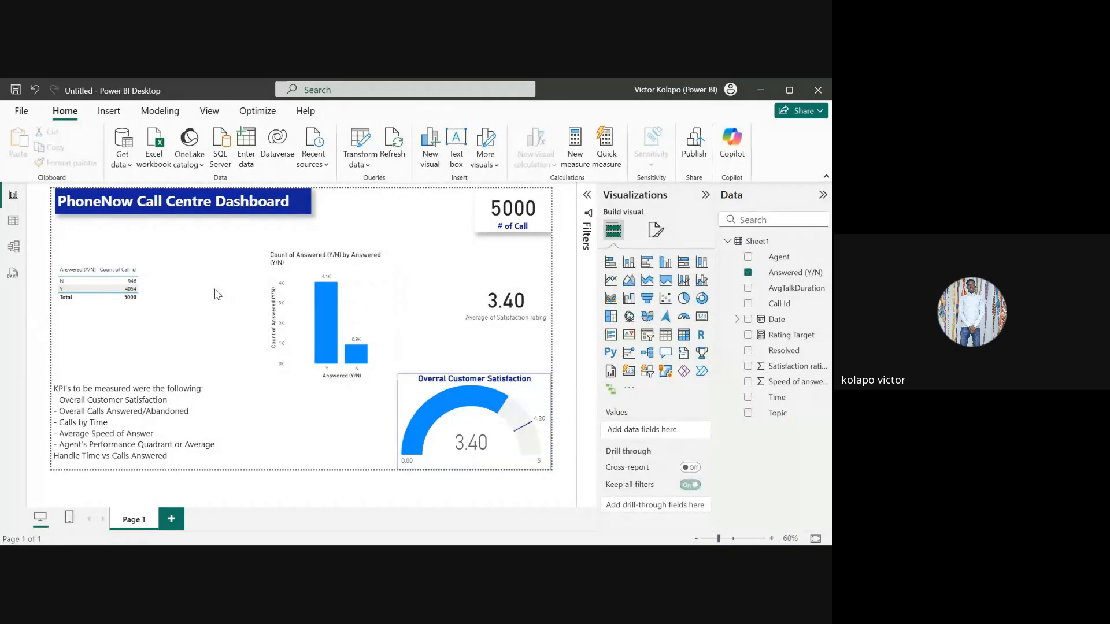
left_click(301, 268)
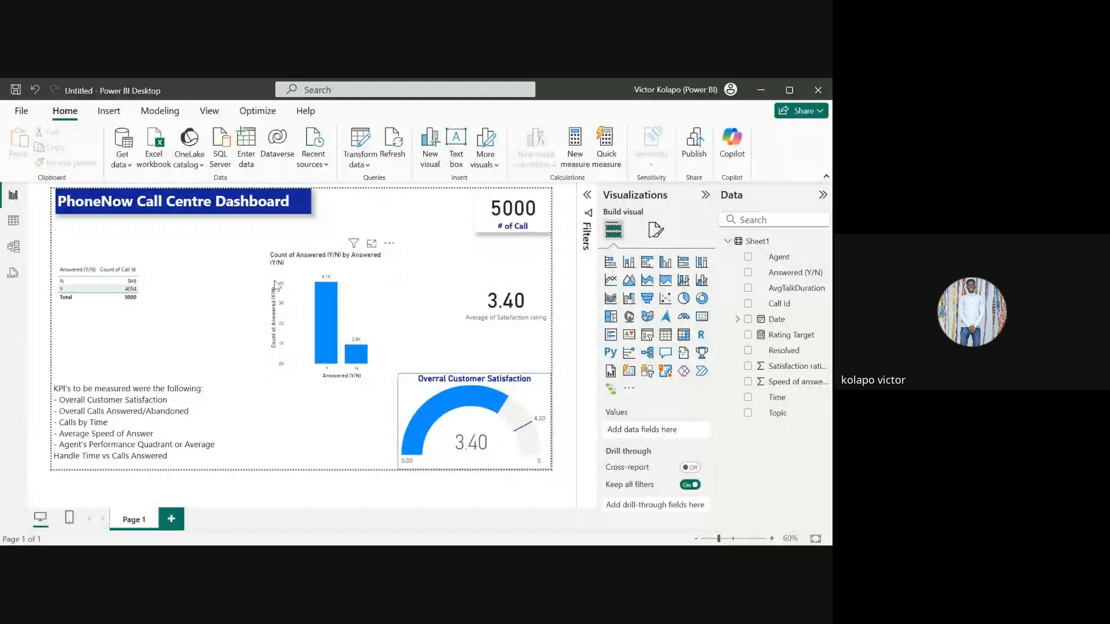
Step: Insert a treemap with Answered (Y/N) as the category and the count of Answered (Y/N) as values
left_click(222, 301)
left_click(611, 317)
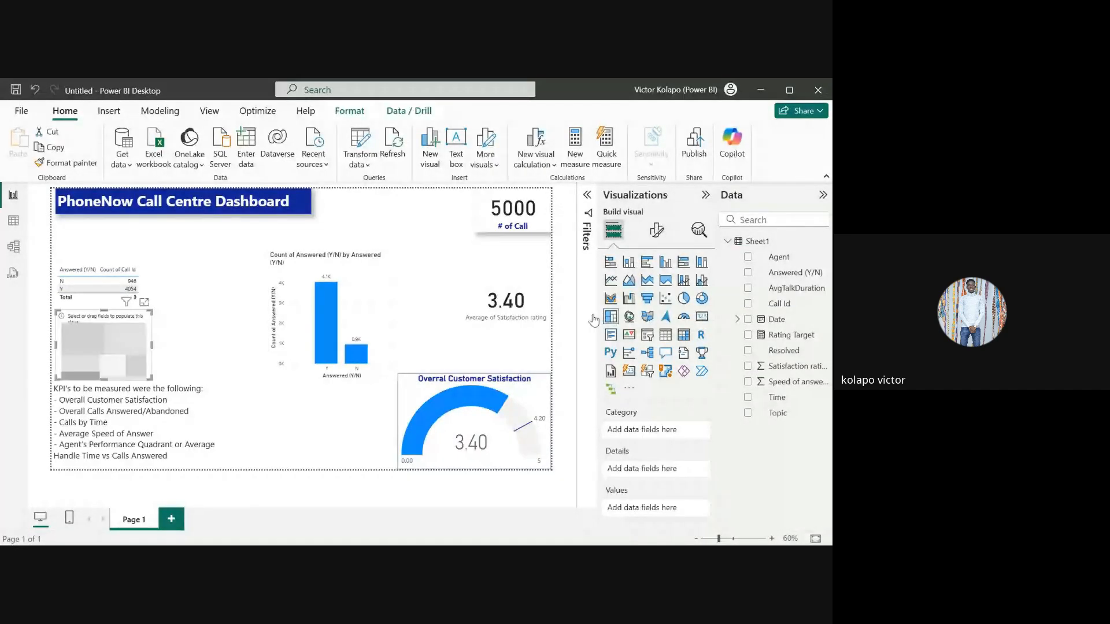
left_click_drag(793, 273, 160, 335)
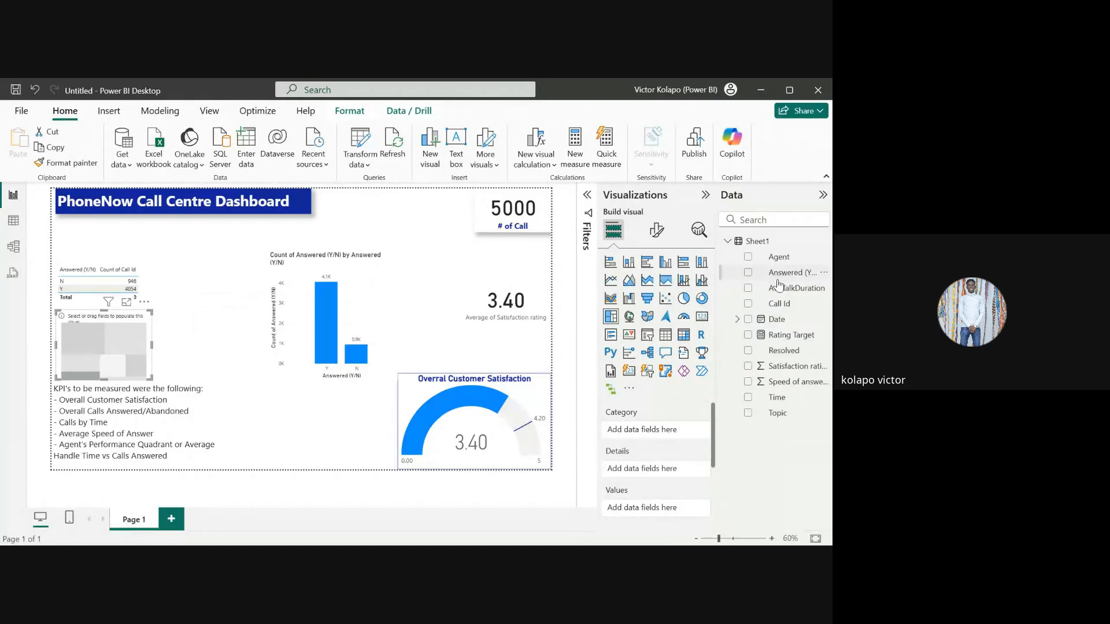
left_click_drag(784, 273, 664, 433)
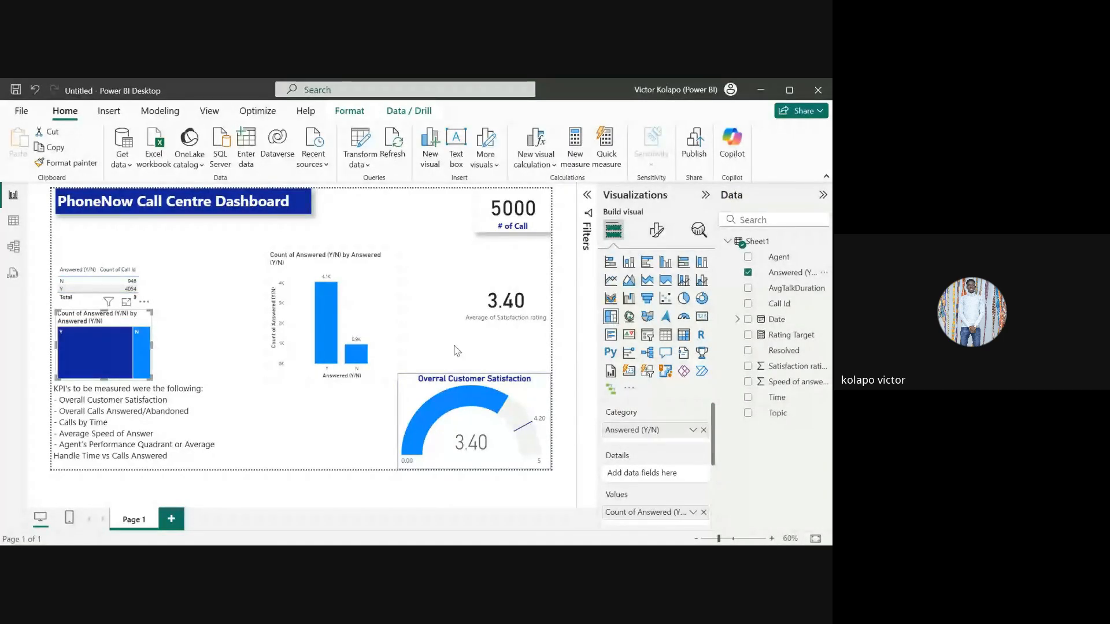
Step: Turn on data labels for the treemap and widen it so its heading fits on one line
left_click(657, 230)
left_click(702, 400)
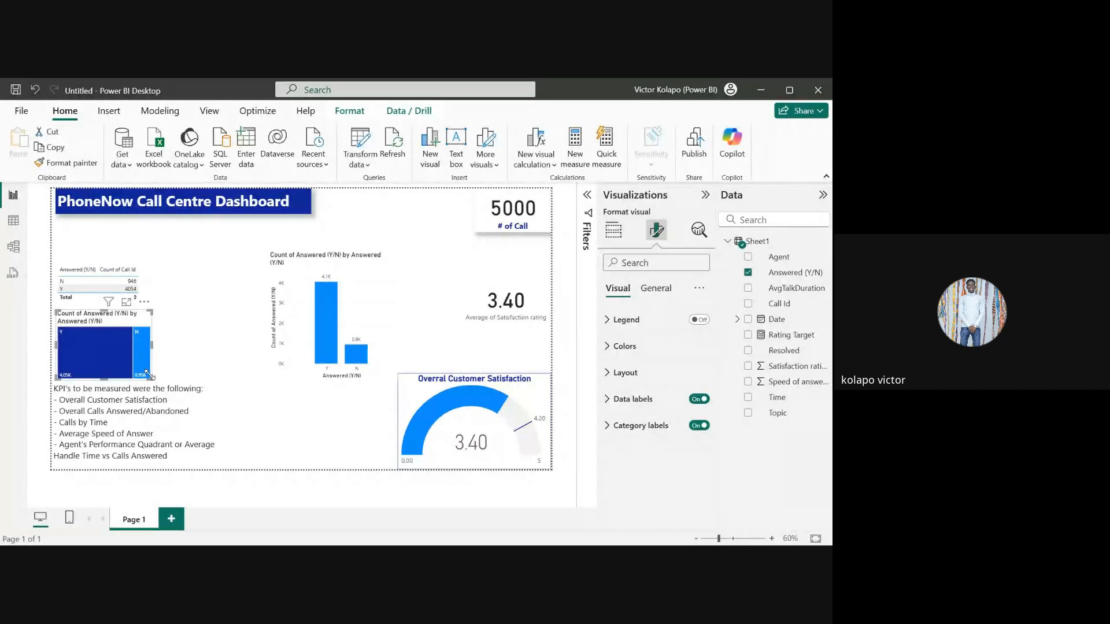
left_click_drag(149, 375, 188, 369)
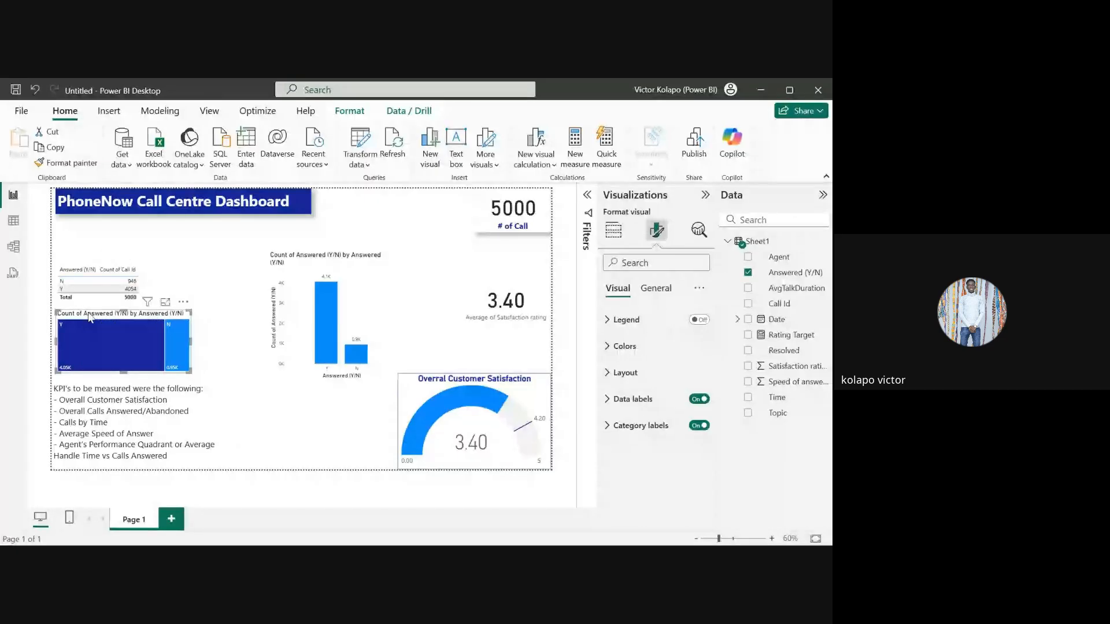
Step: Delete the Answered (Y/N) column chart
left_click(395, 268)
key("Delete")
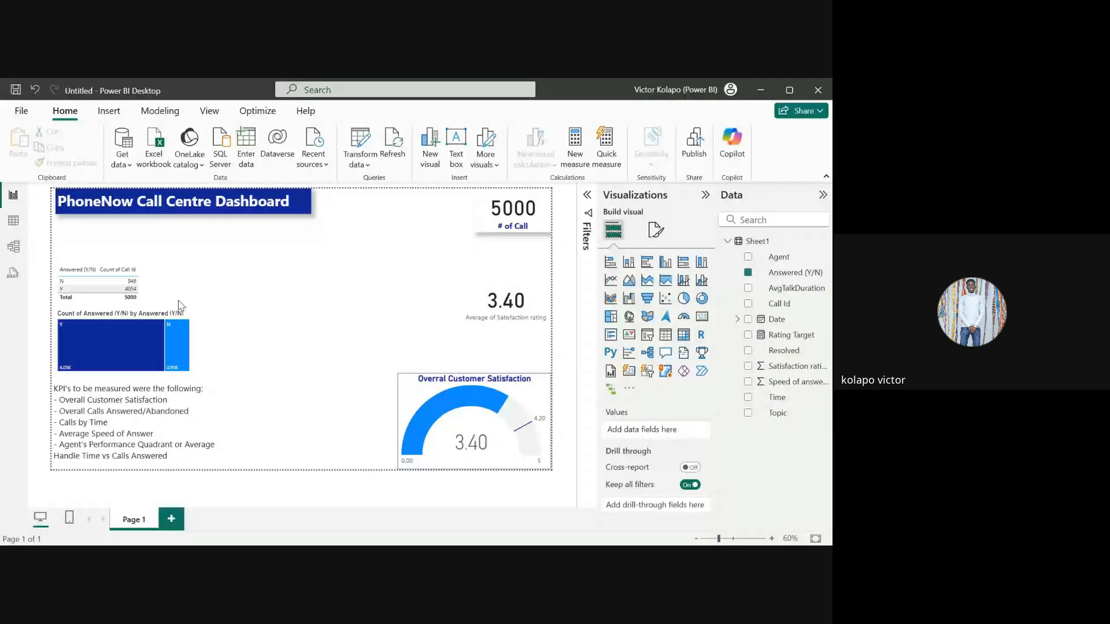
Step: Set the treemap's title text to "Overall Calls Answered/Abandoned"
left_click(179, 307)
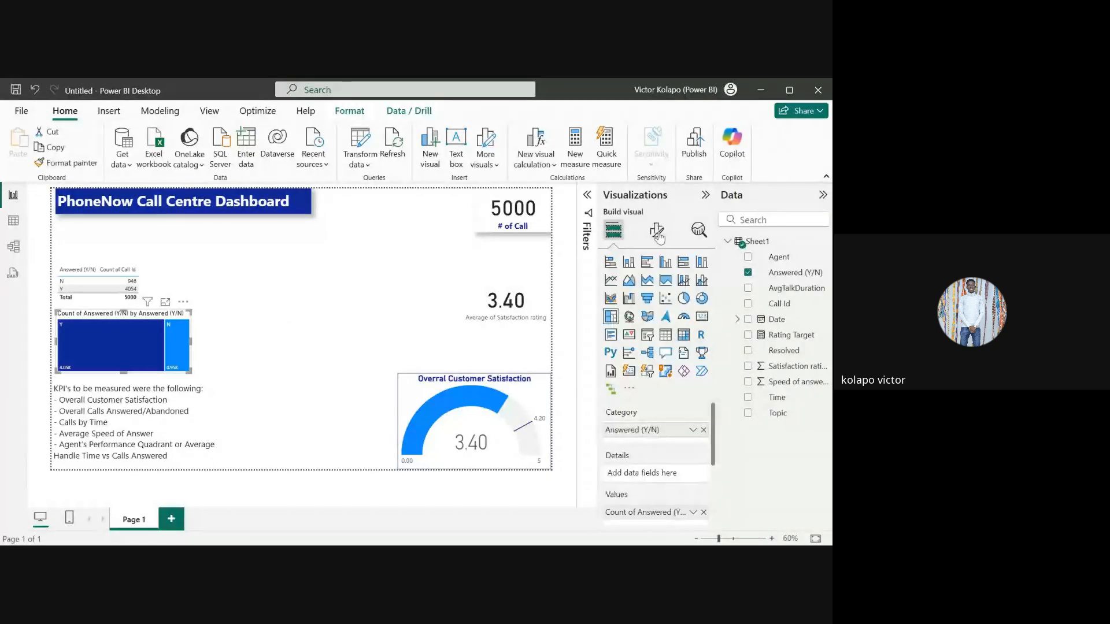
left_click(664, 233)
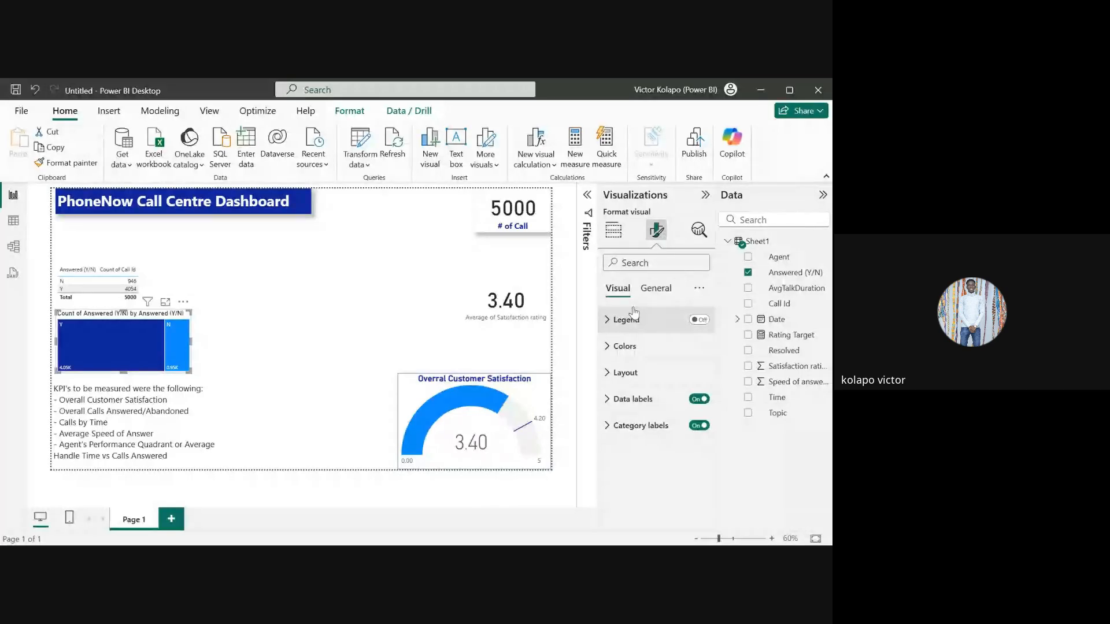
left_click(655, 288)
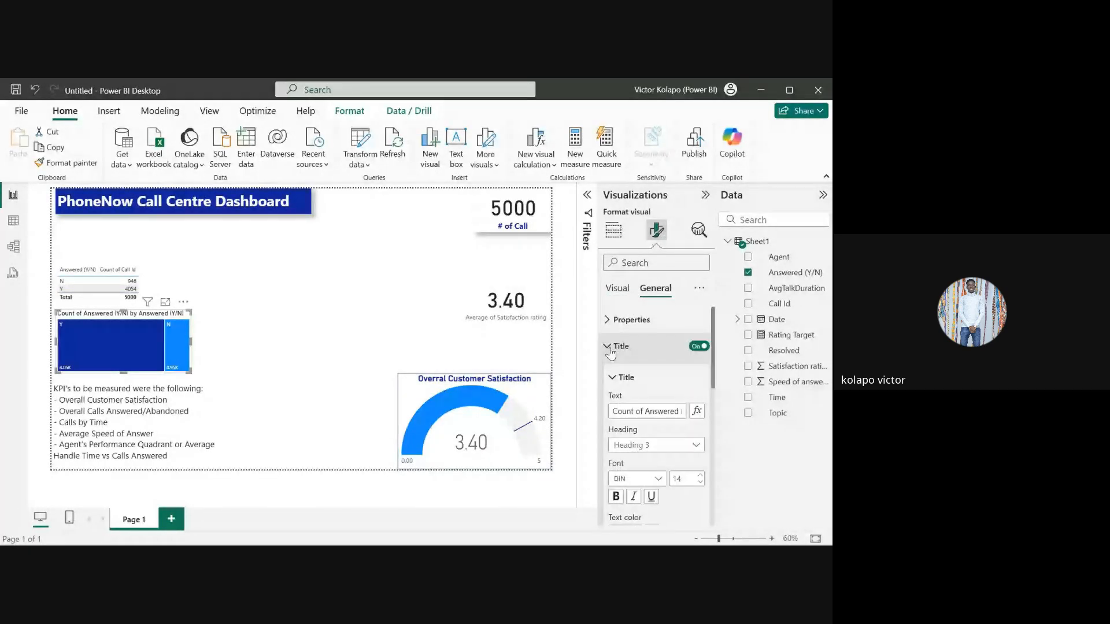
left_click(632, 410)
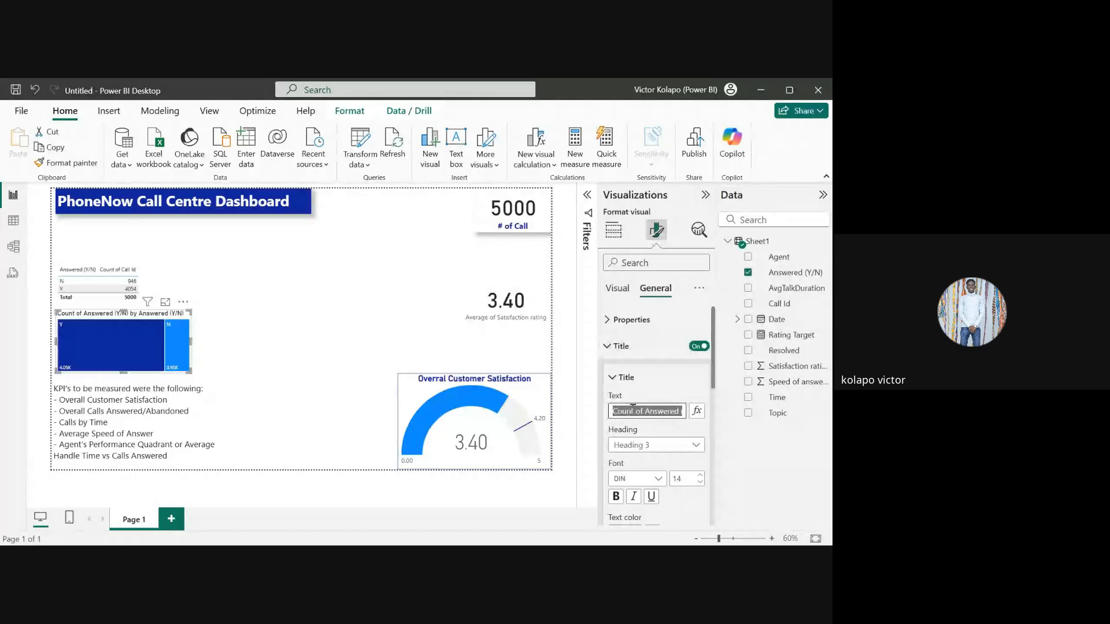
type("Ove")
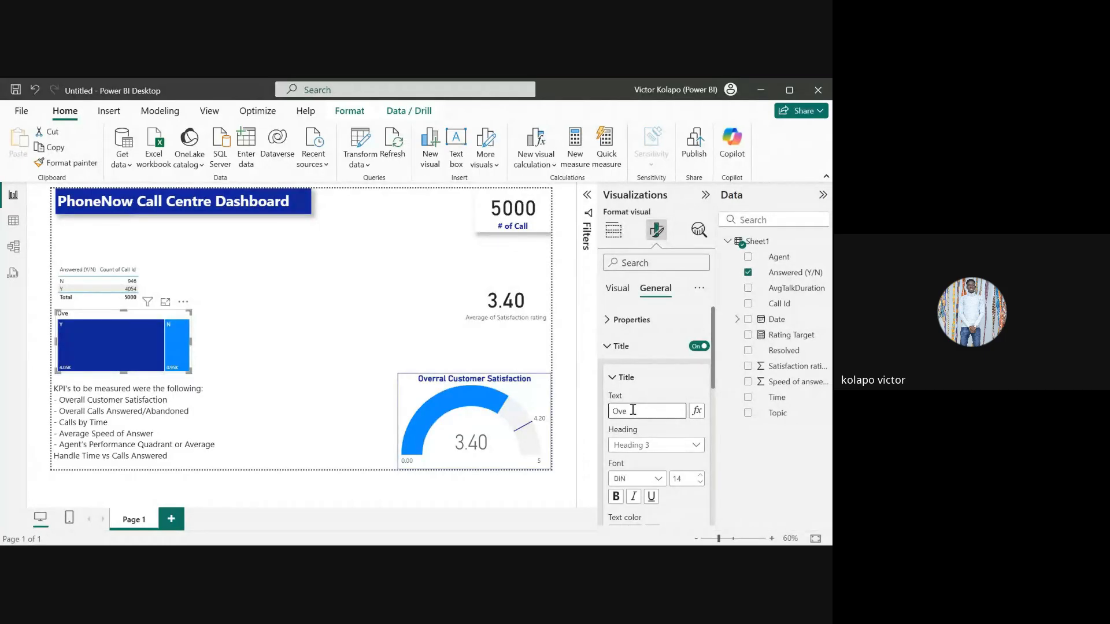
type("rral Ca")
key("BackSpace")
key("BackSpace")
key("BackSpace")
key("BackSpace")
key("BackSpace")
key("BackSpace")
key("BackSpace")
type("all Calls Answered/Abandoned")
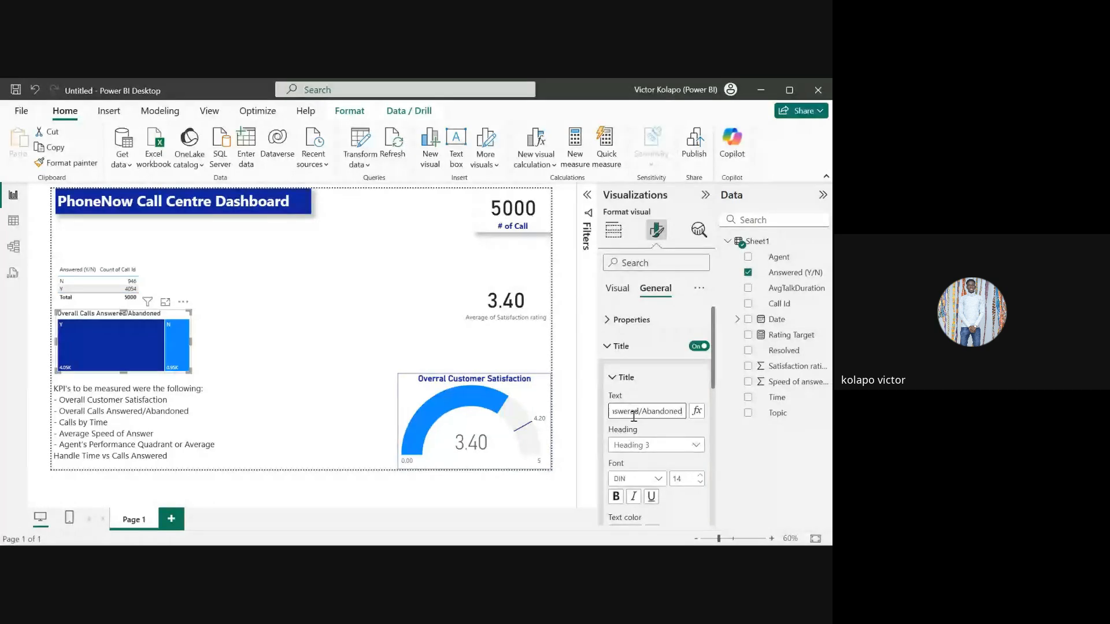
Step: Make the treemap's title bold and colour it with the recently used dark blue
left_click(615, 502)
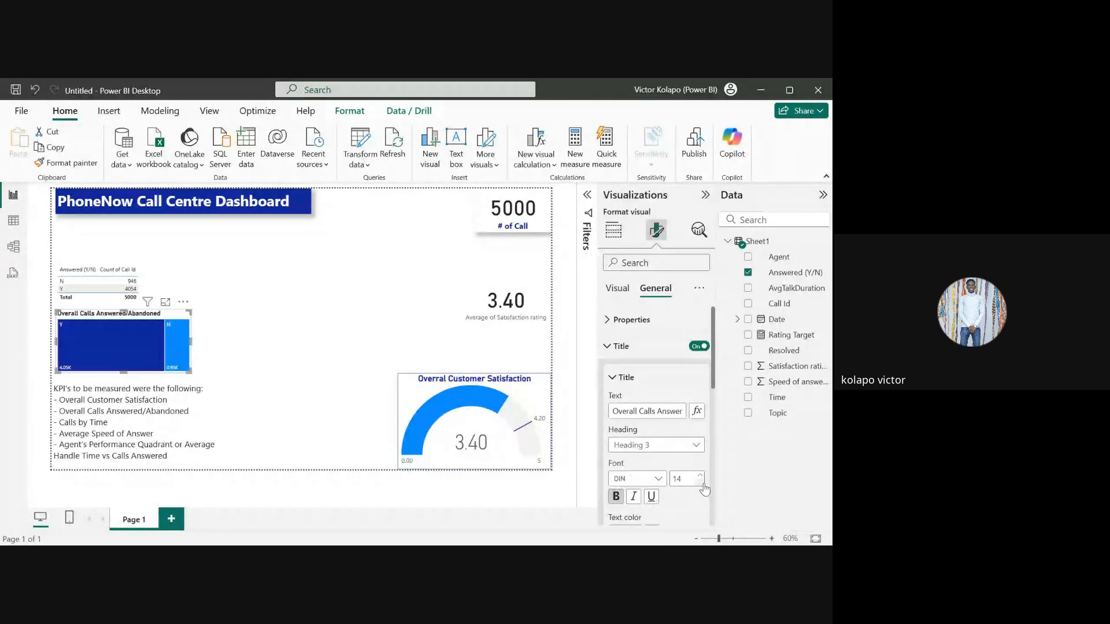
scroll(665, 474, "down", 3)
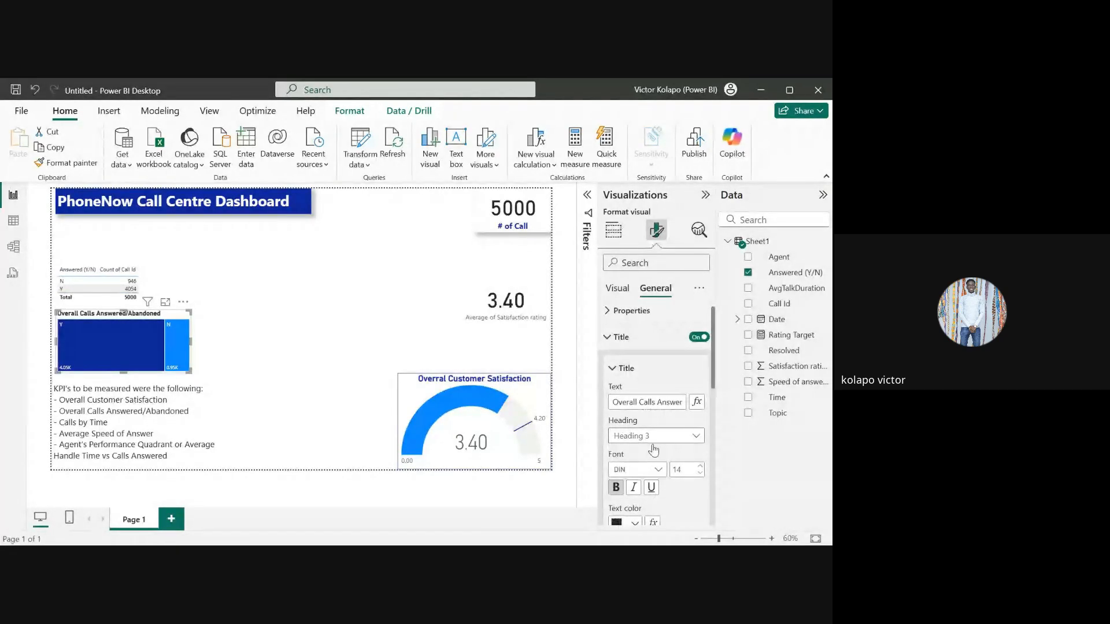
left_click(635, 461)
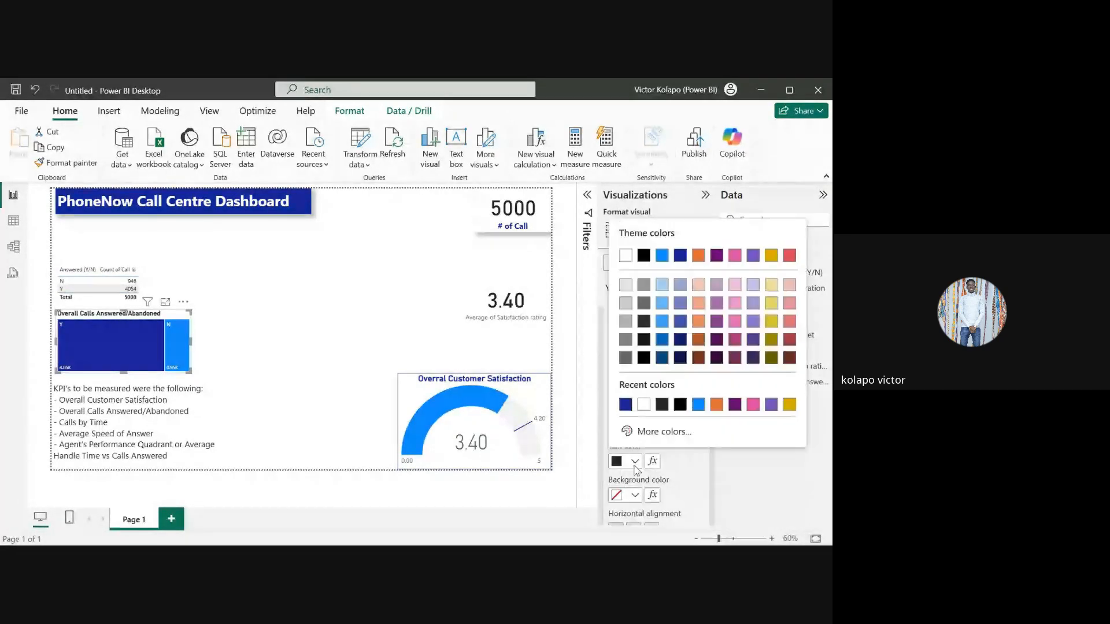
left_click(626, 404)
left_click(327, 390)
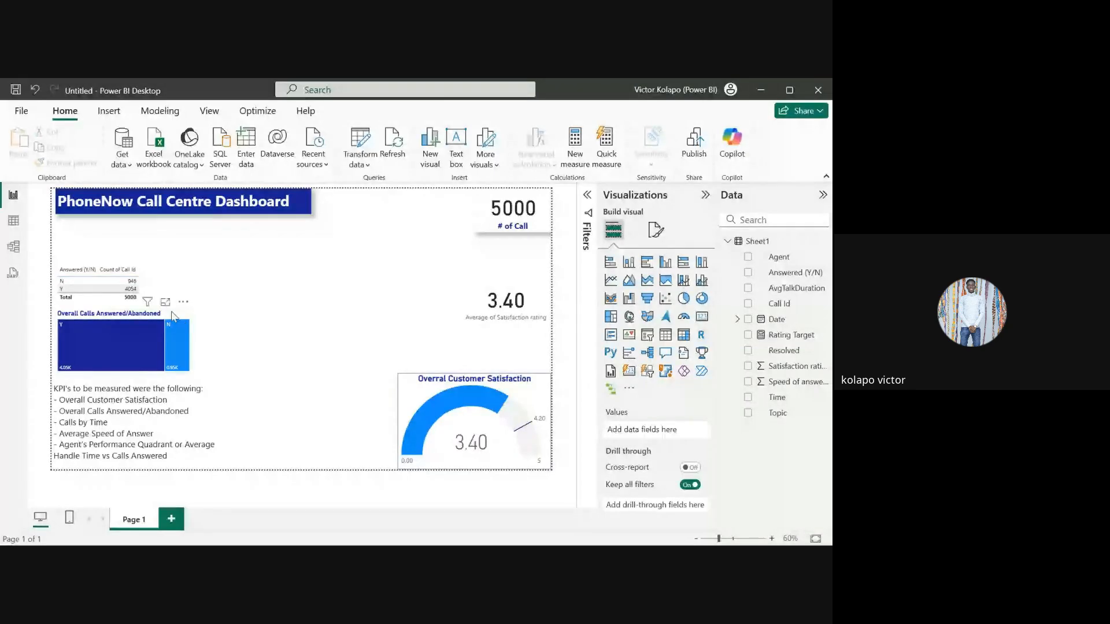
Step: Move the Overall Calls Answered/Abandoned treemap beside the # of Call card
left_click_drag(173, 315, 434, 221)
left_click(308, 283)
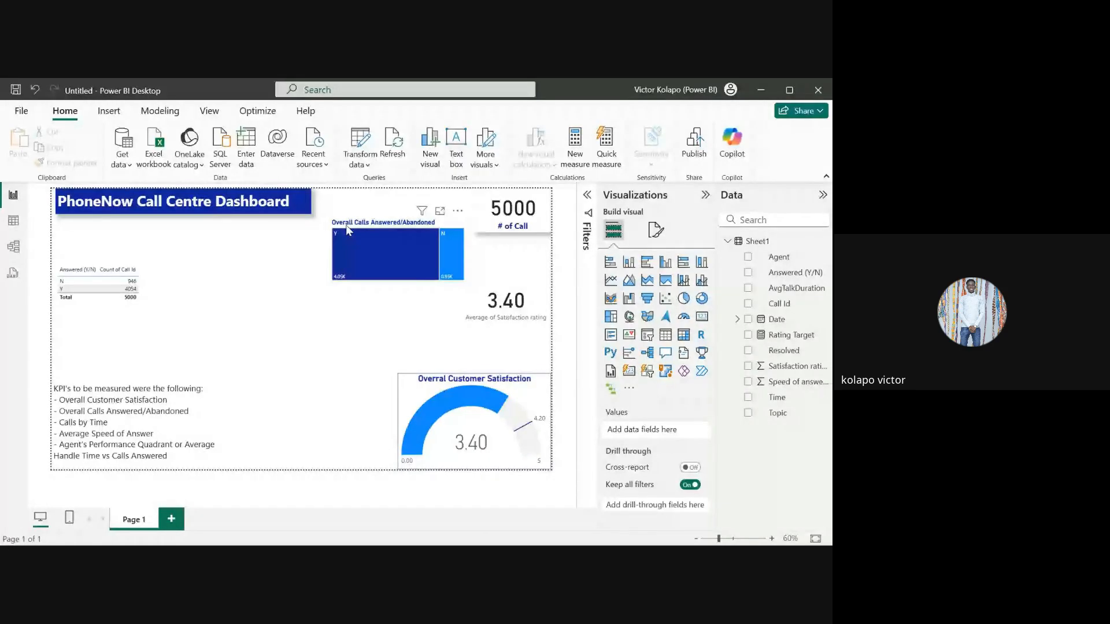
mouse_move(341, 282)
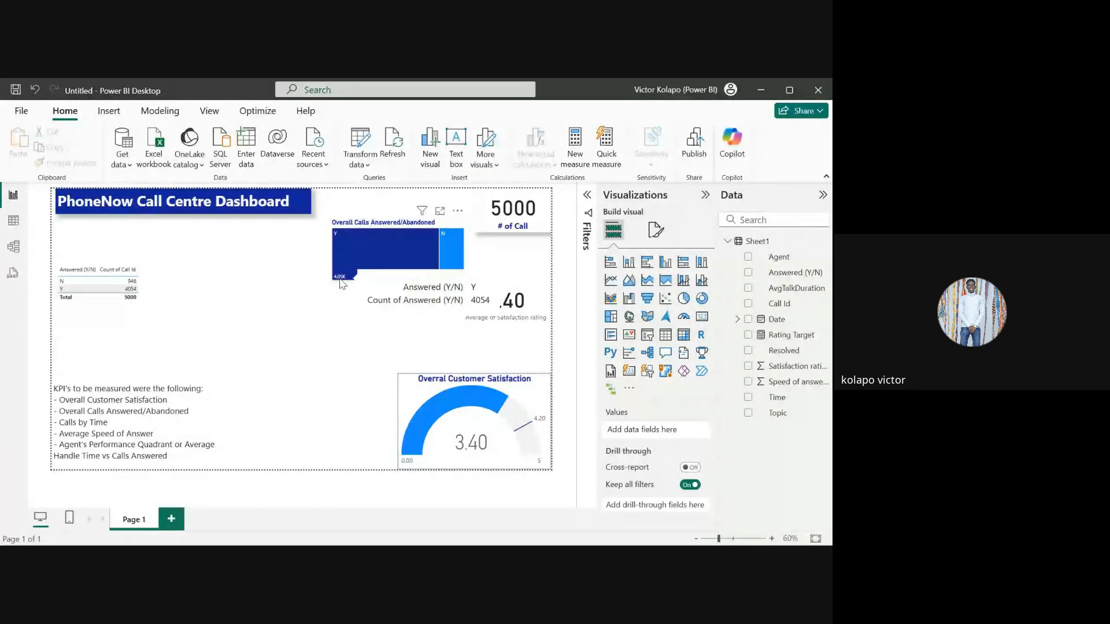
mouse_move(457, 282)
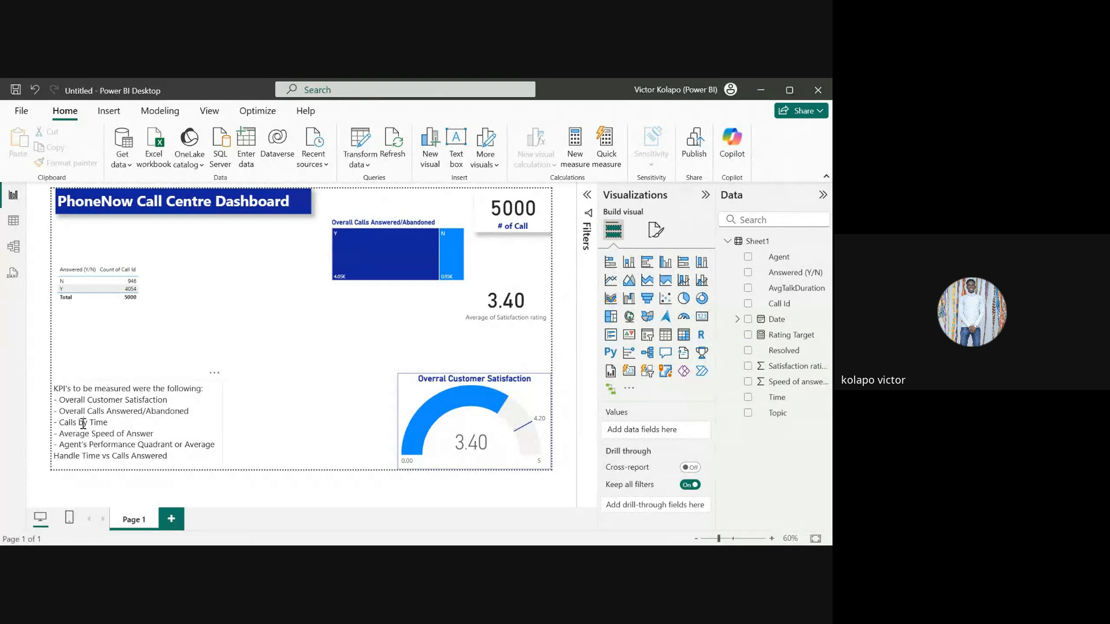
Step: Insert an empty line chart and enlarge it over the answered calls table, above the KPI list
left_click(172, 398)
left_click(276, 393)
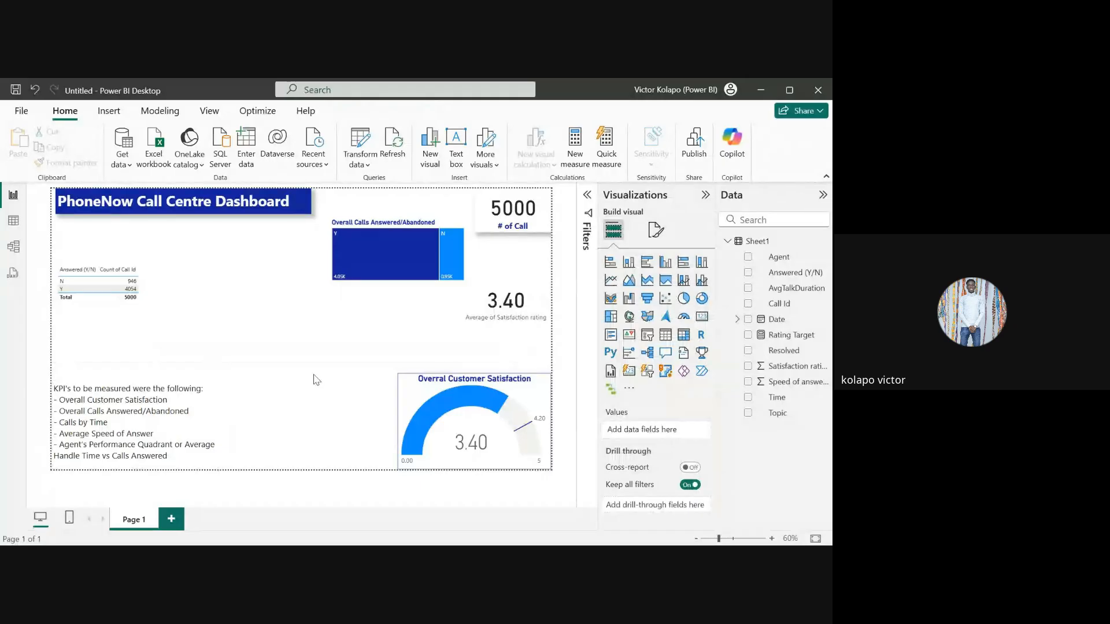
left_click(613, 284)
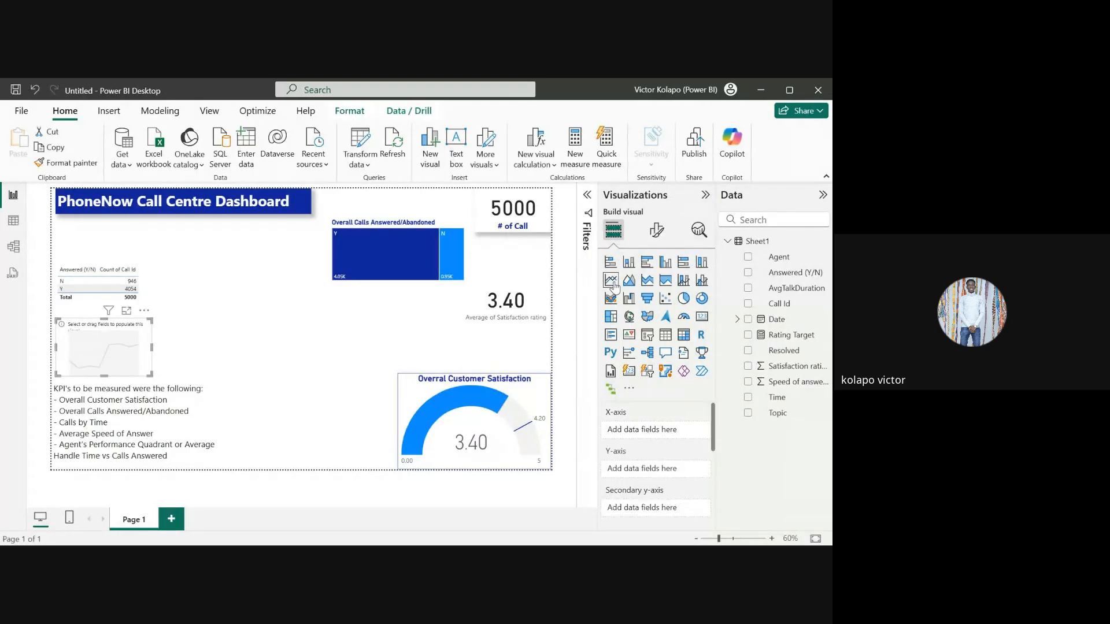
left_click_drag(151, 319, 293, 245)
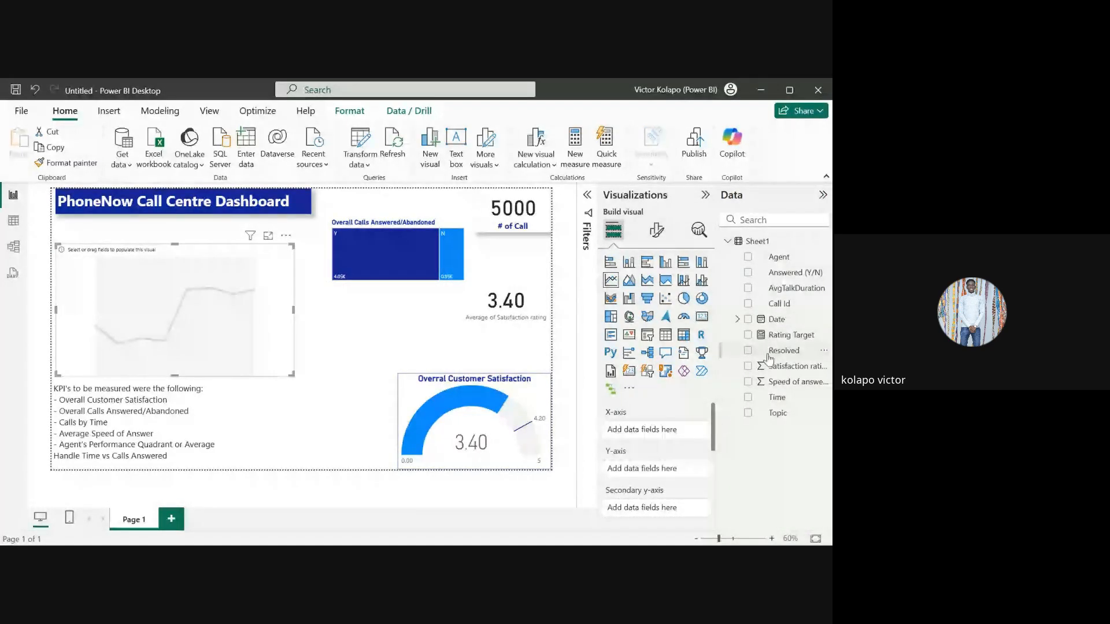
Step: Assign Call Id to the line chart's X-axis, Time to its legend and Count of Time to its Y-axis
left_click(748, 305)
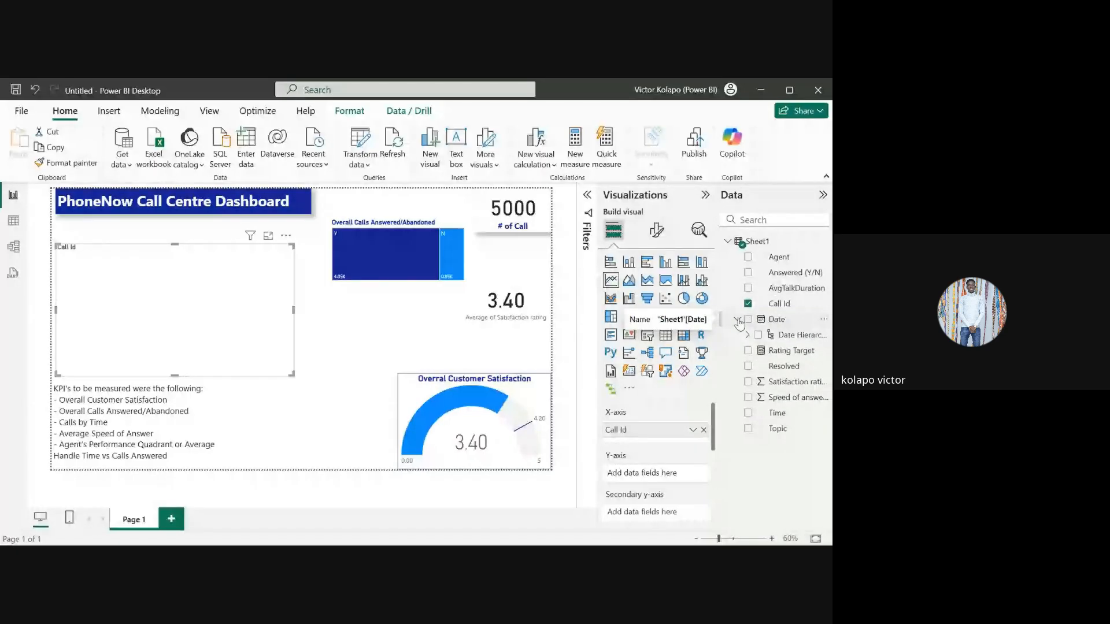
left_click(747, 335)
left_click(744, 335)
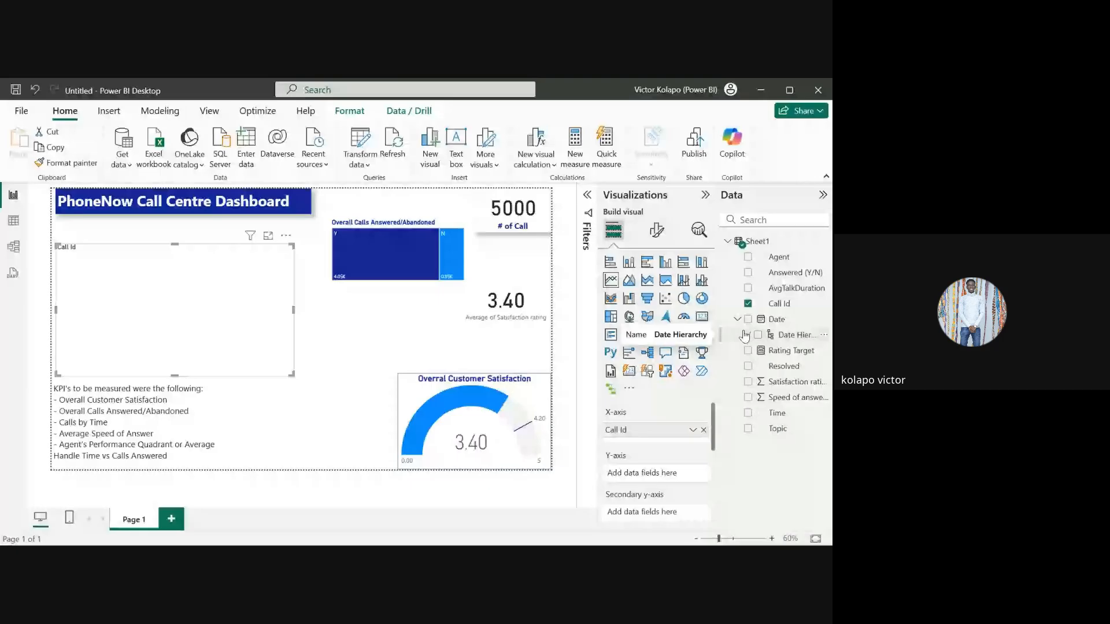
left_click(749, 414)
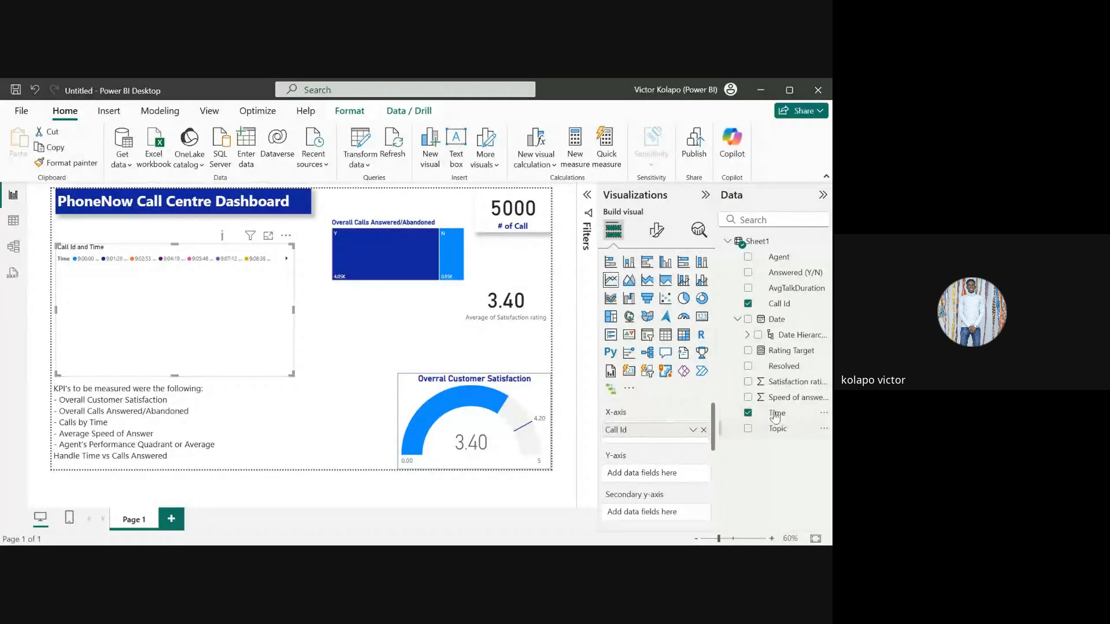
left_click_drag(777, 414, 660, 466)
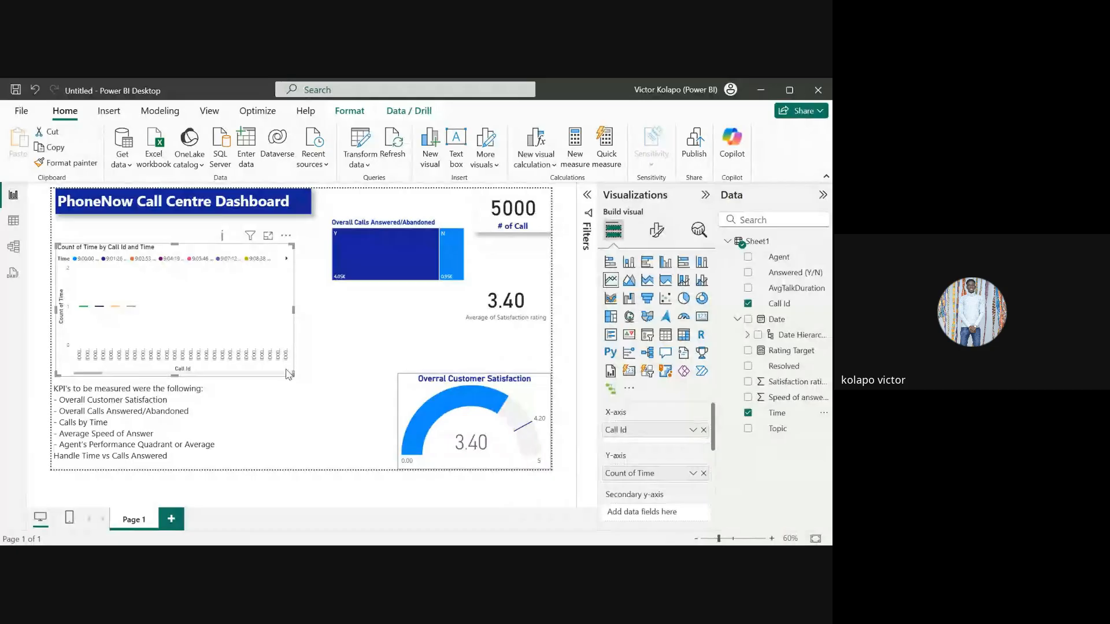
Step: Enlarge the line chart in width and height and remove Time from its legend
left_click_drag(289, 375, 419, 422)
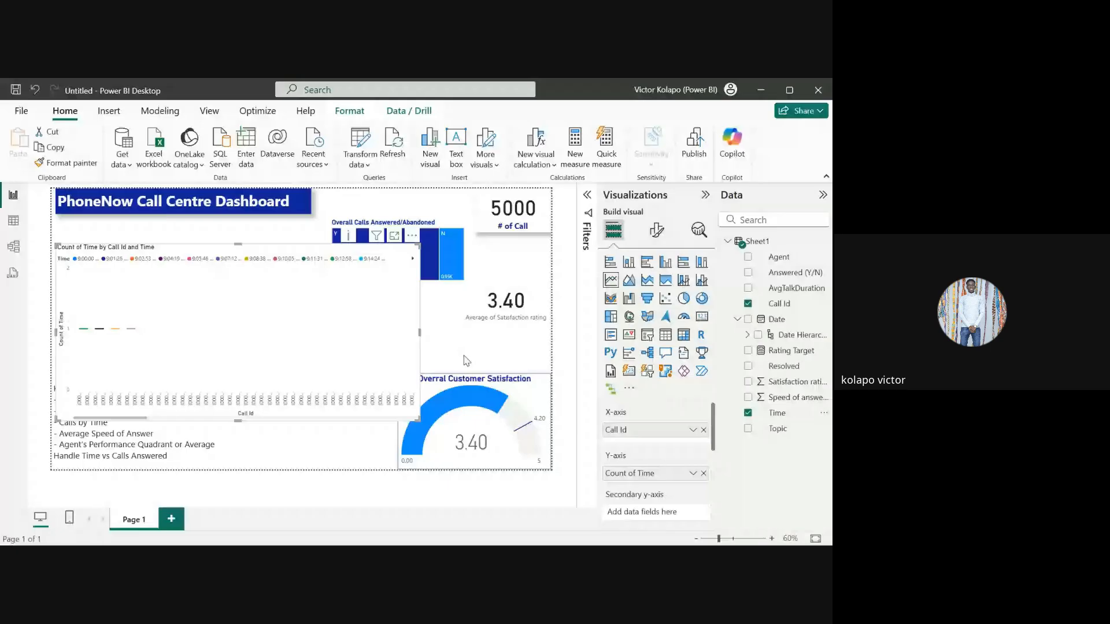
scroll(256, 329, "down", 5)
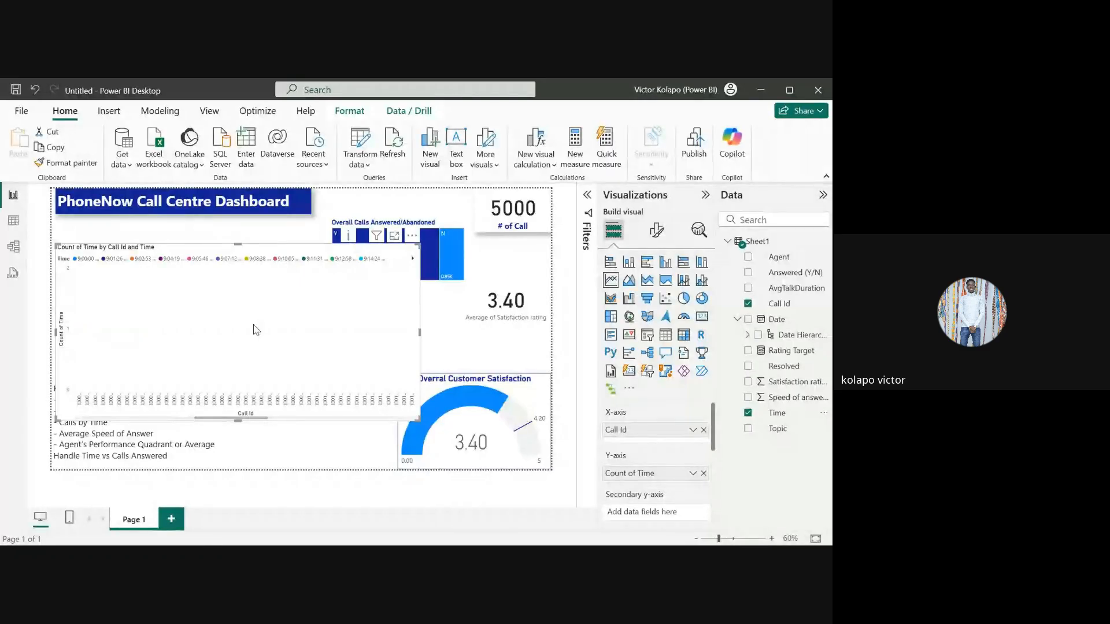
scroll(256, 330, "down", 5)
scroll(256, 329, "up", 10)
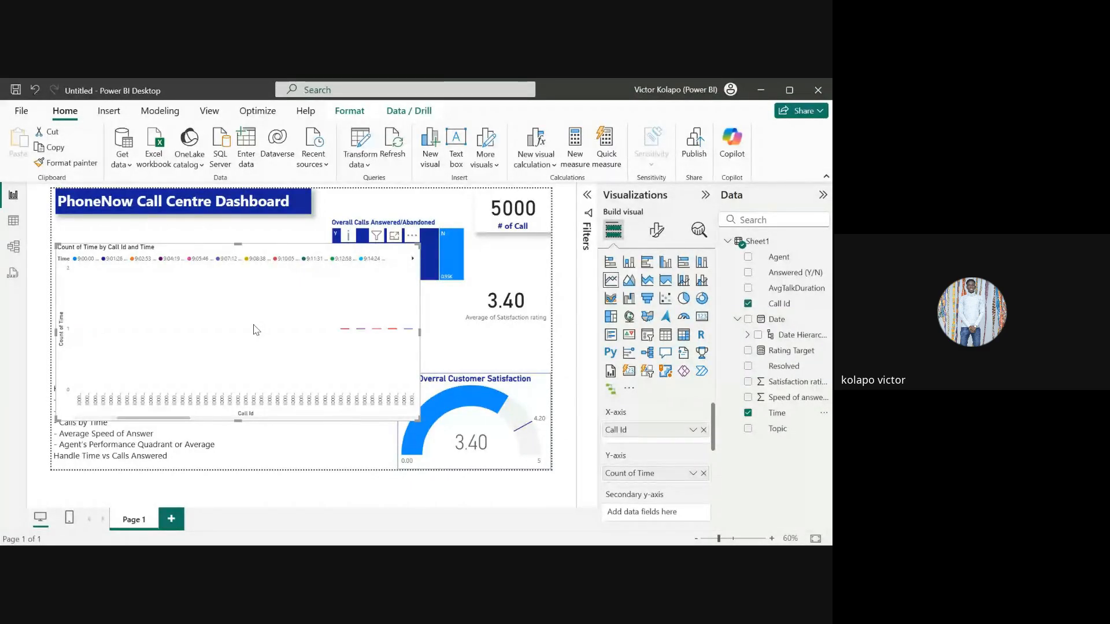
scroll(254, 326, "up", 3)
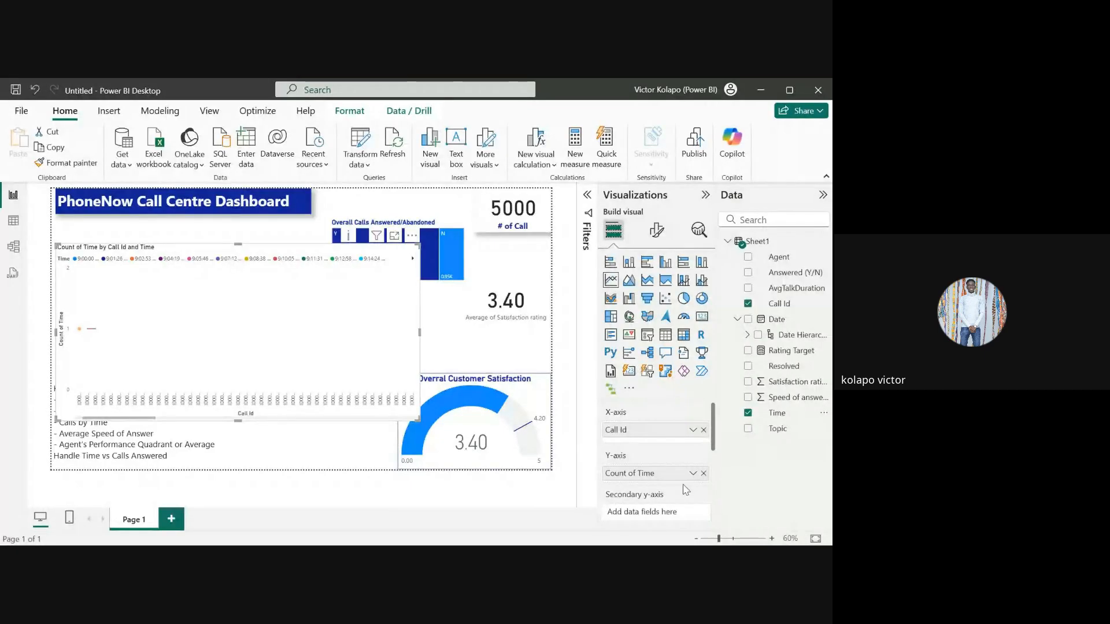
scroll(686, 491, "down", 2)
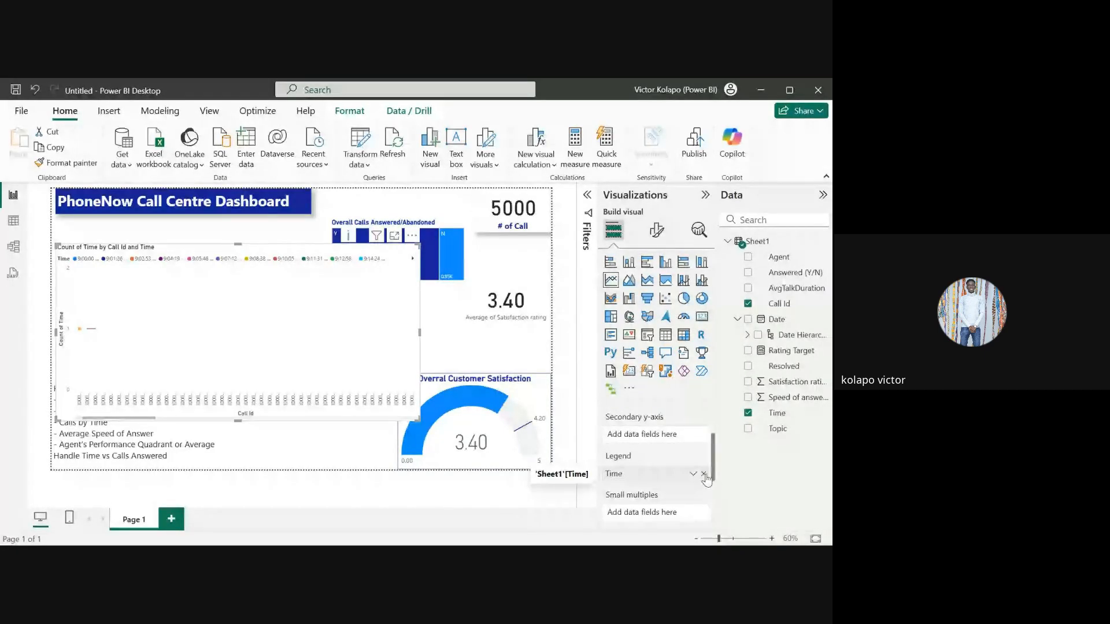
left_click(704, 477)
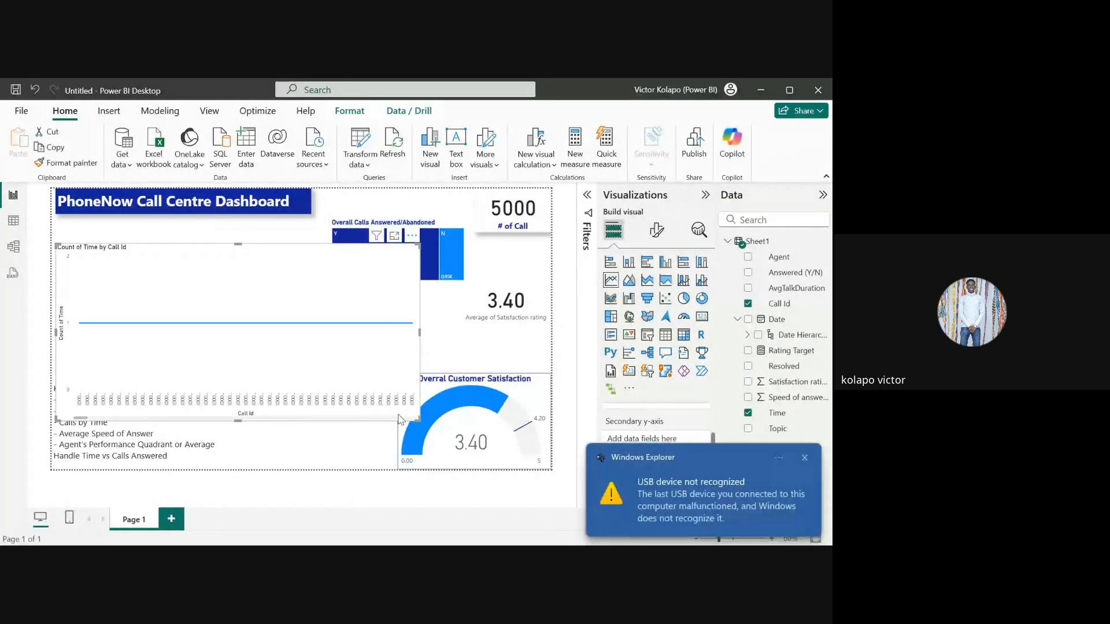
Step: Replace the line chart with an enlarged table listing Time, placed between the answered calls table and the treemap
key("Delete")
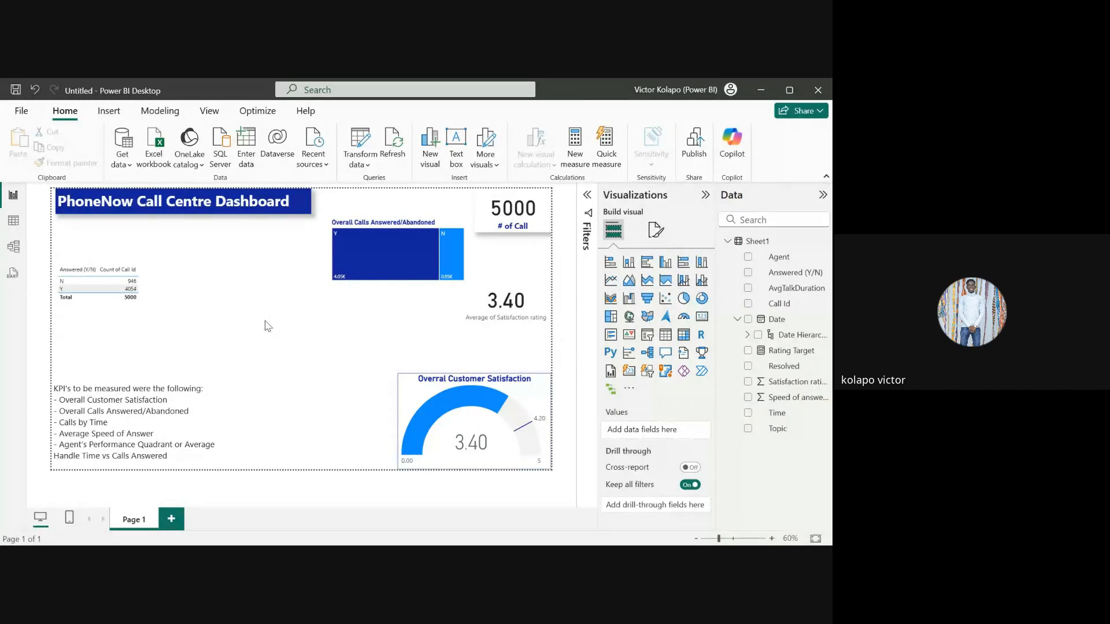
left_click(665, 336)
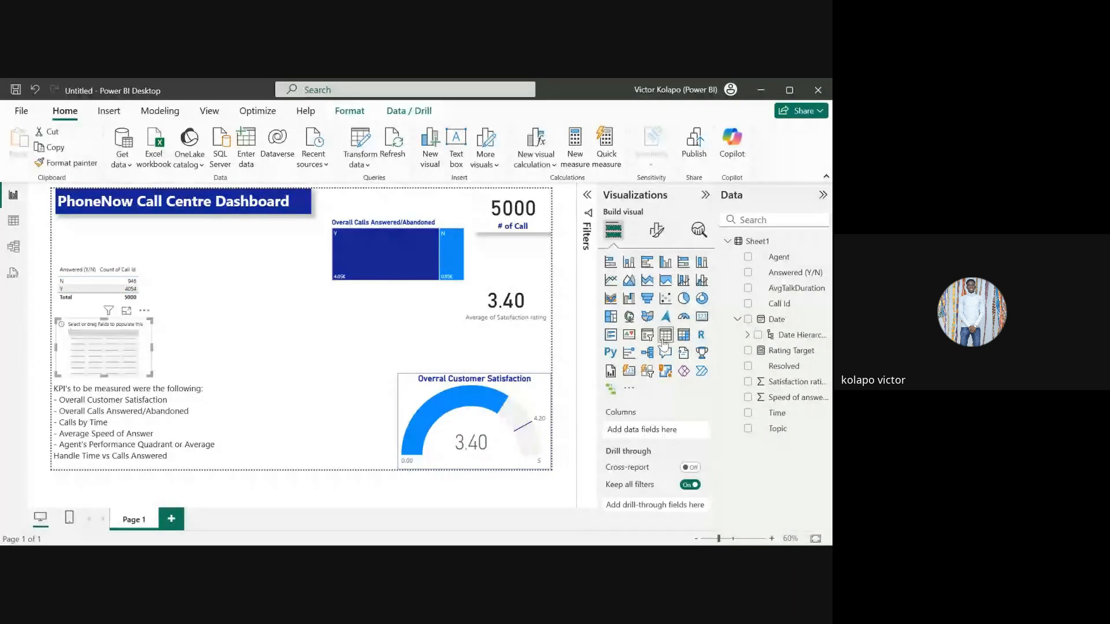
left_click_drag(118, 330, 246, 263)
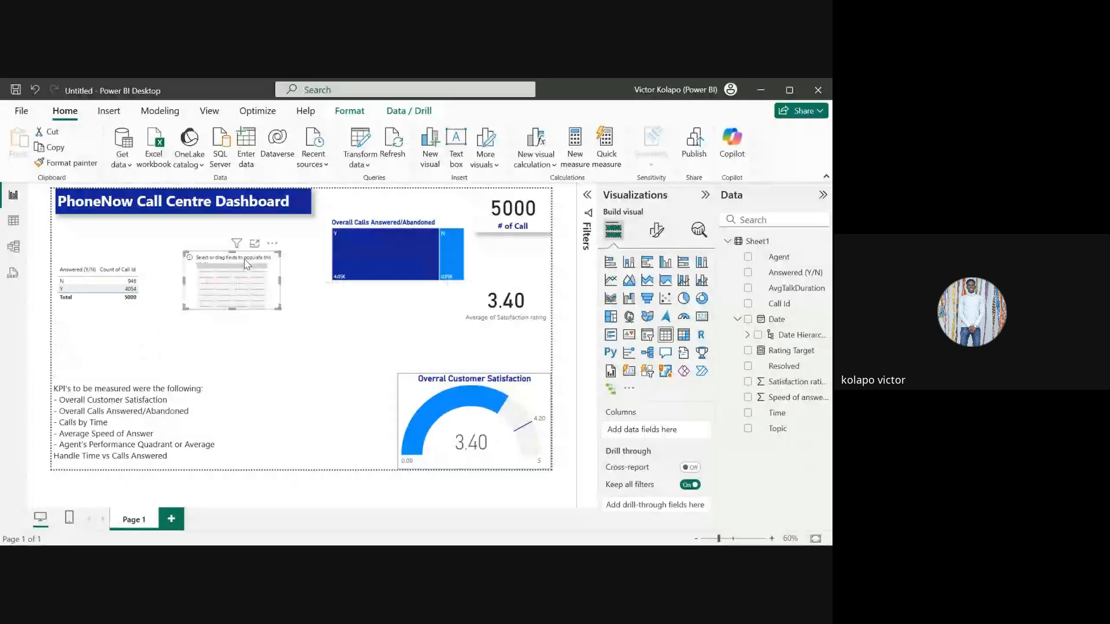
left_click(748, 413)
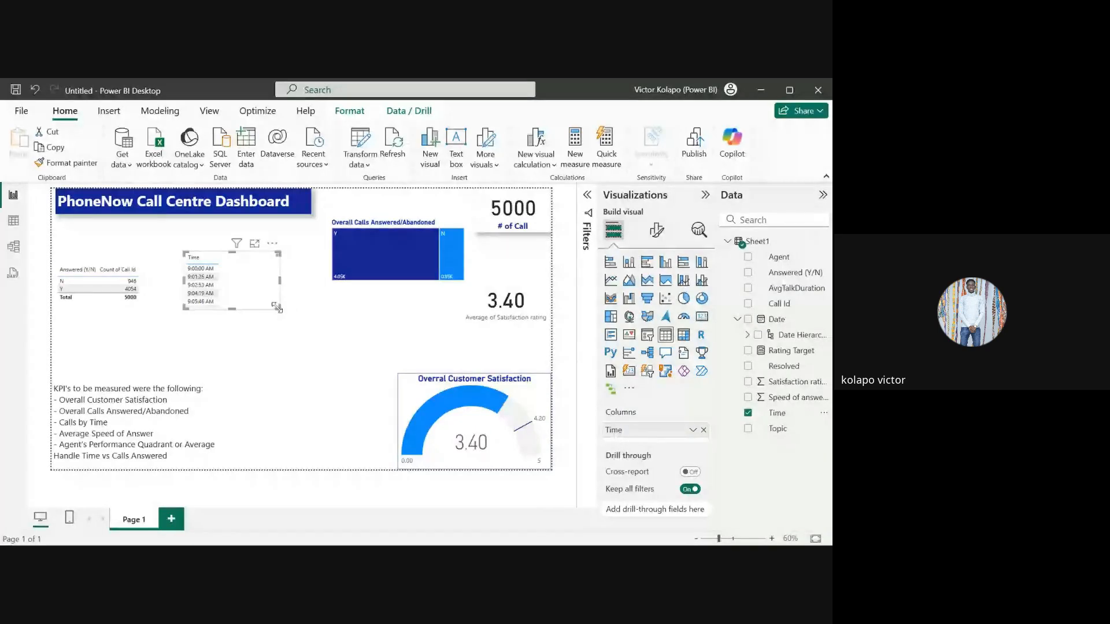
left_click_drag(281, 310, 335, 424)
scroll(260, 372, "down", 5)
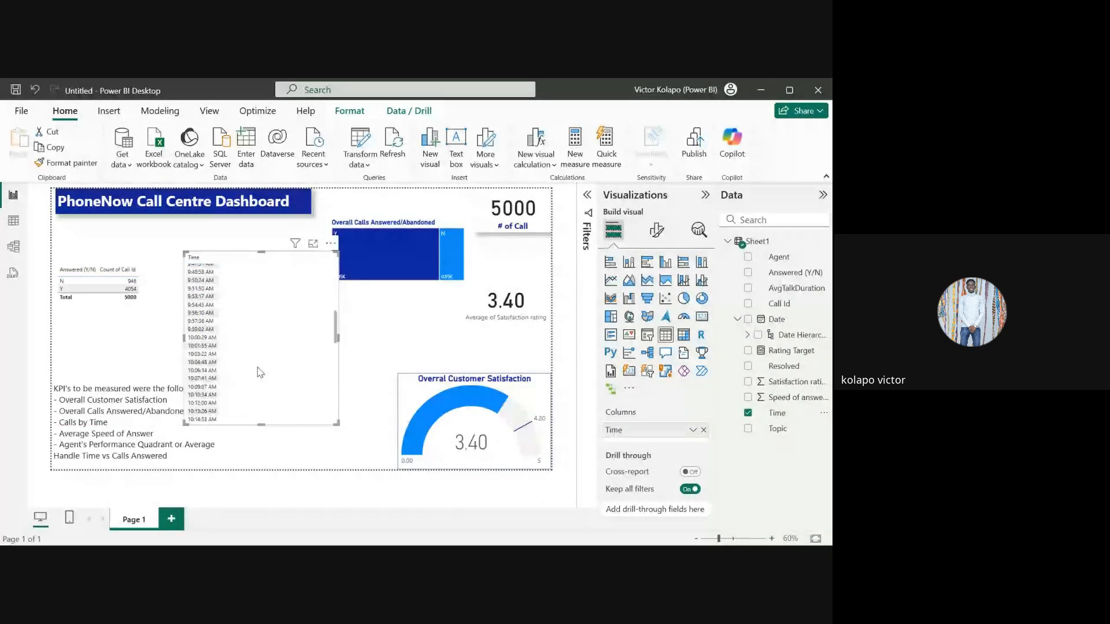
scroll(259, 371, "up", 5)
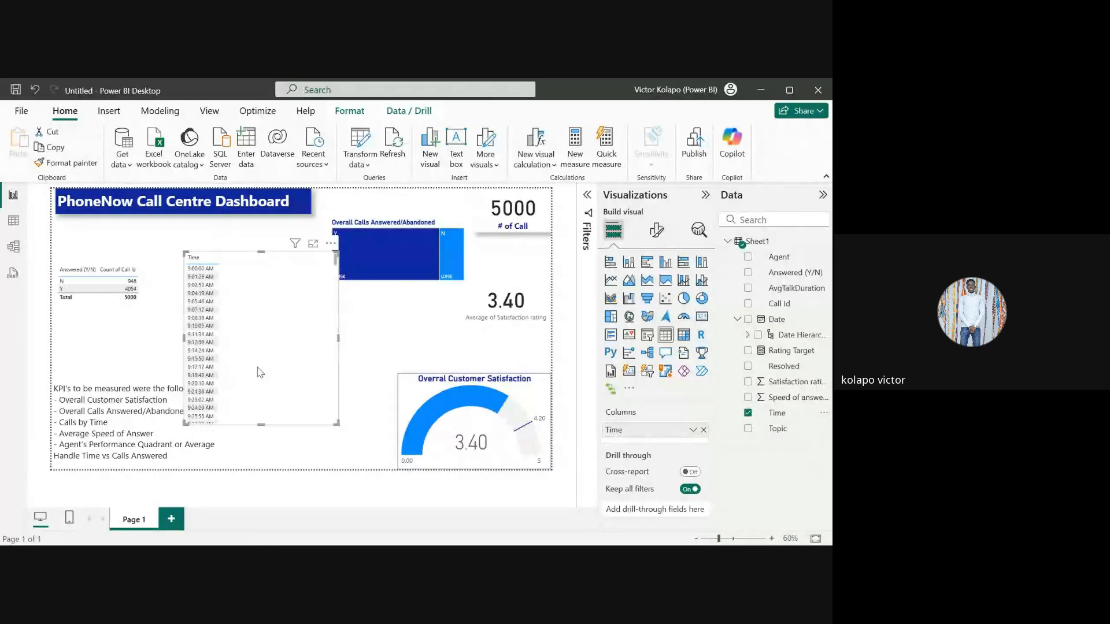
Step: Add Call Id to the Time table and summarize it as Count
left_click(787, 311)
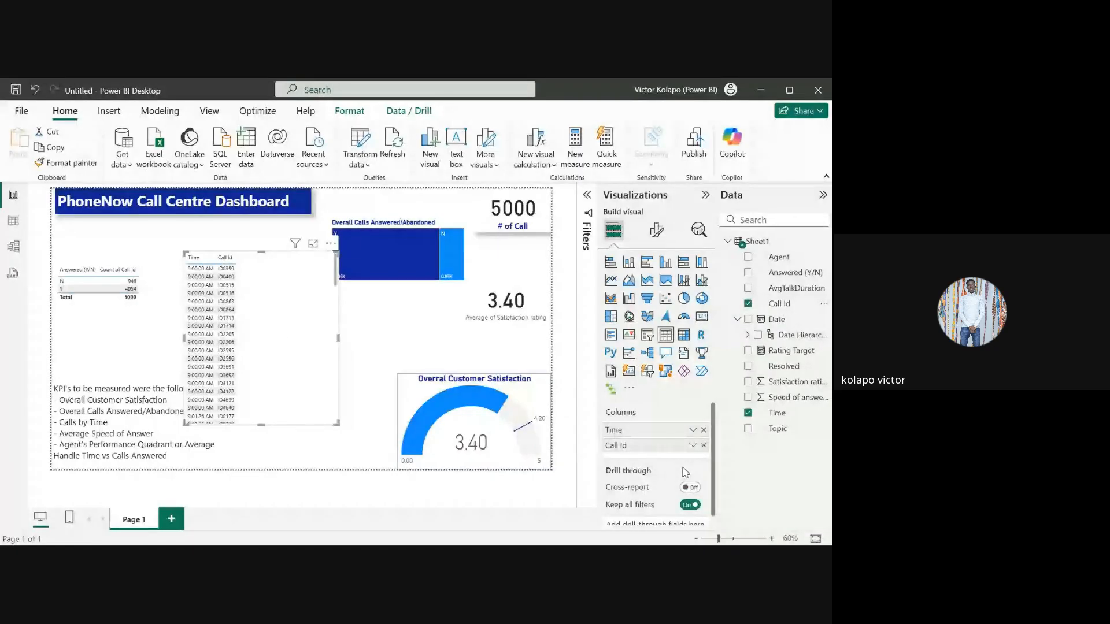
left_click(692, 446)
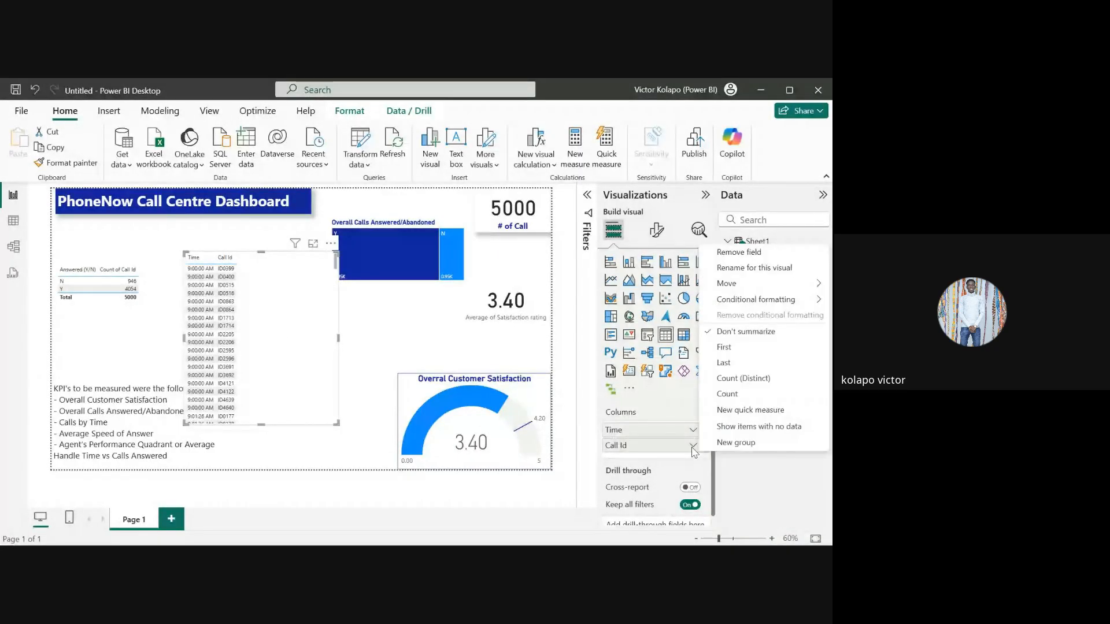
left_click(729, 393)
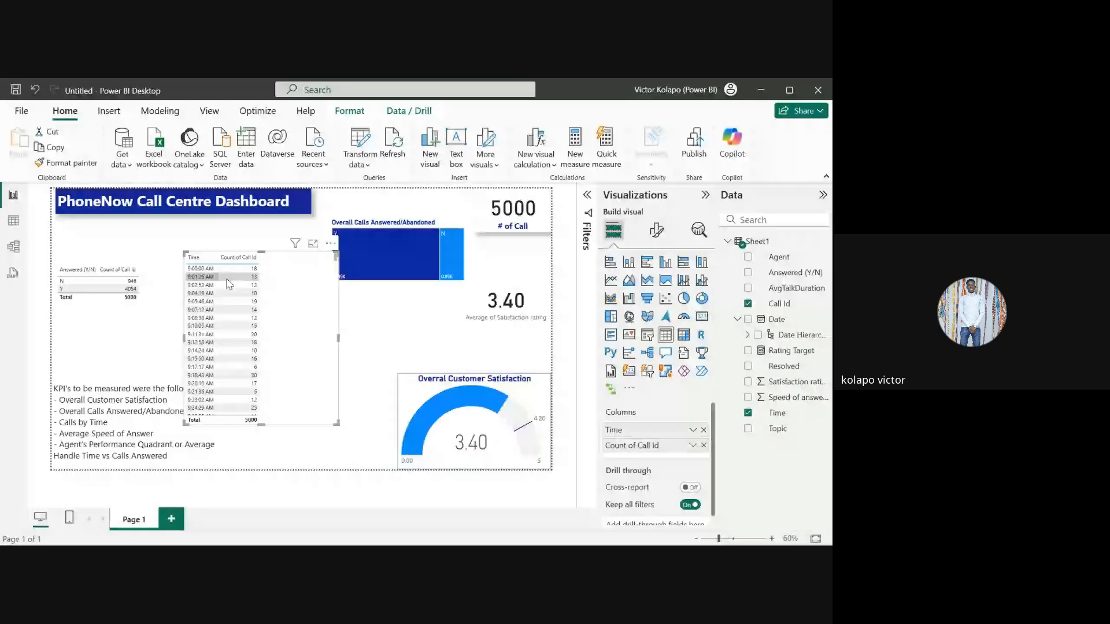
Step: Examine the call counts for each time from the start to the end of the Time table
scroll(260, 341, "down", 2)
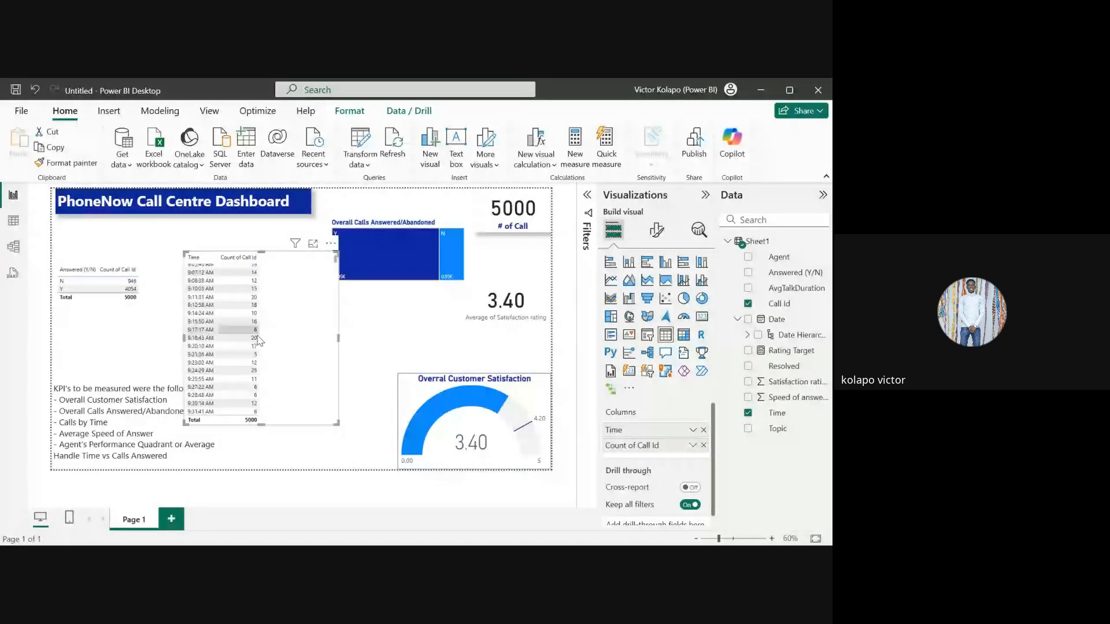
scroll(260, 342, "down", 6)
scroll(259, 341, "up", 5)
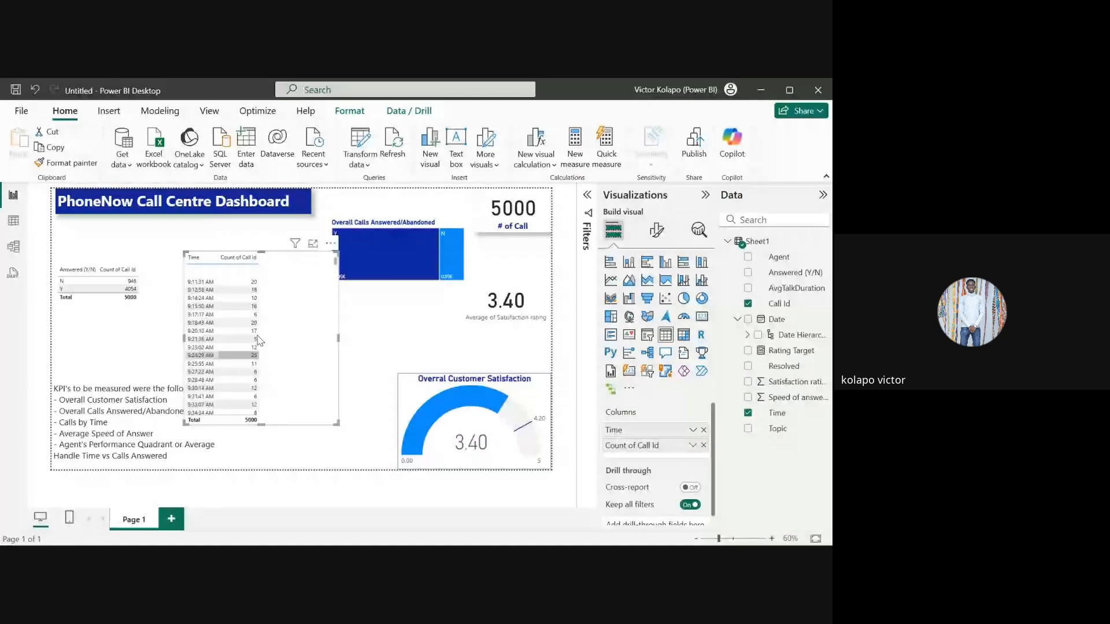
scroll(259, 341, "up", 3)
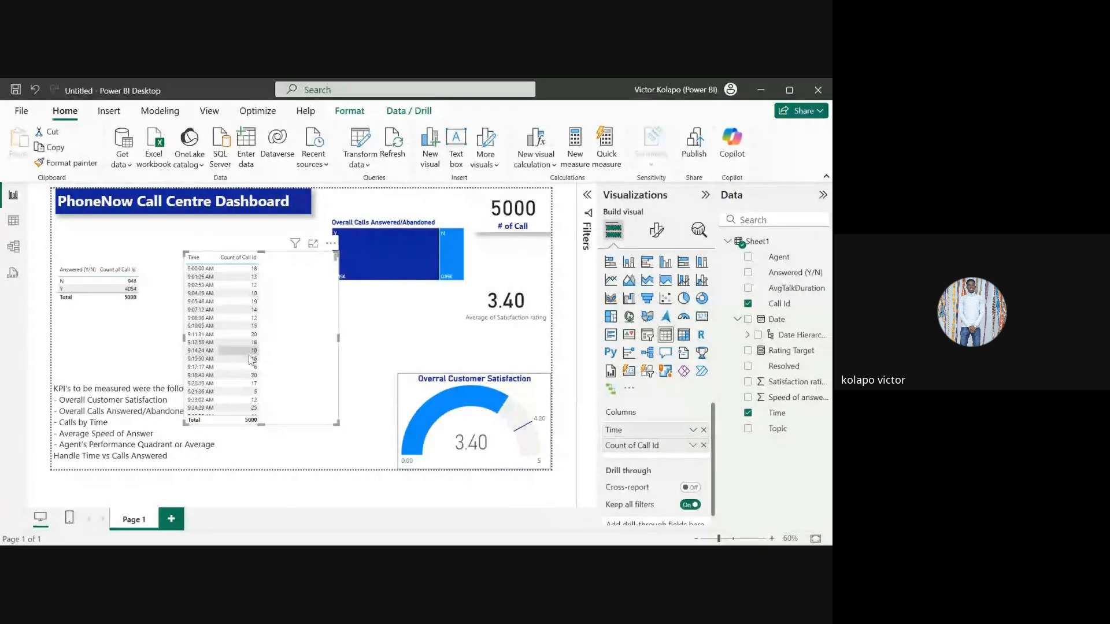
scroll(251, 364, "down", 7)
scroll(252, 365, "down", 20)
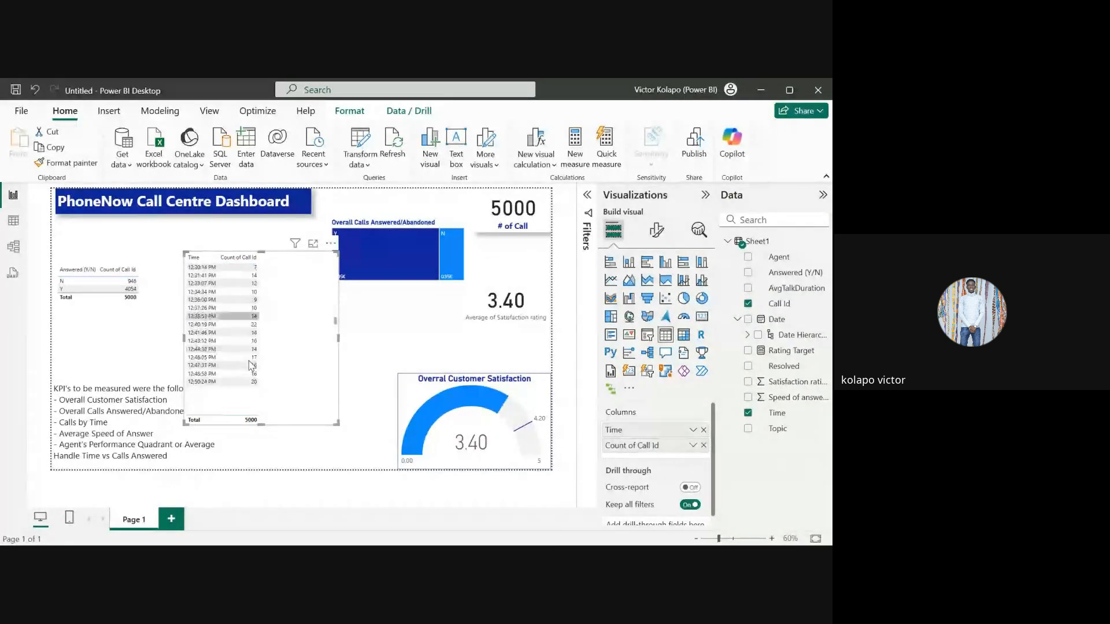
scroll(251, 364, "down", 10)
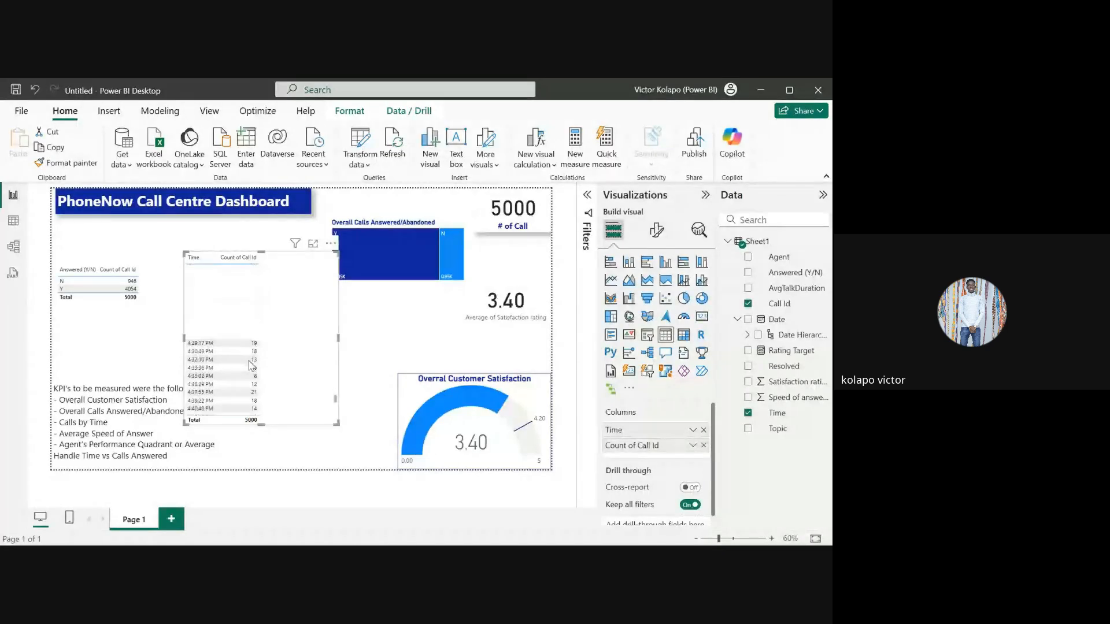
scroll(251, 364, "up", 20)
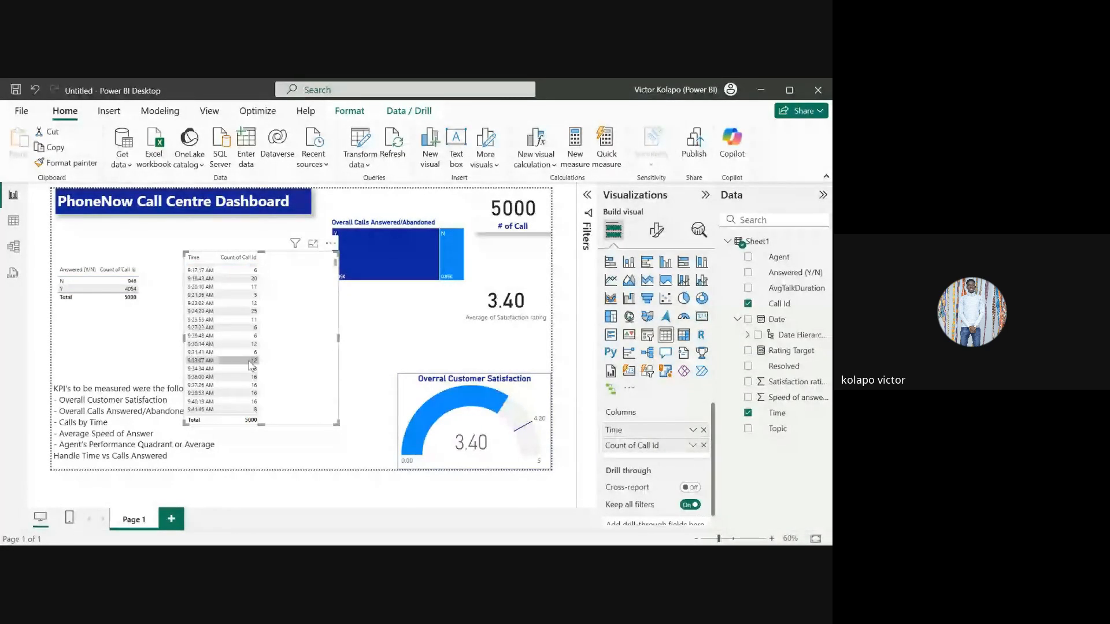
scroll(251, 364, "up", 5)
Step: Move the Time table over the answered calls table and place a widened empty line chart beside it, below the treemap
left_click_drag(327, 333, 218, 305)
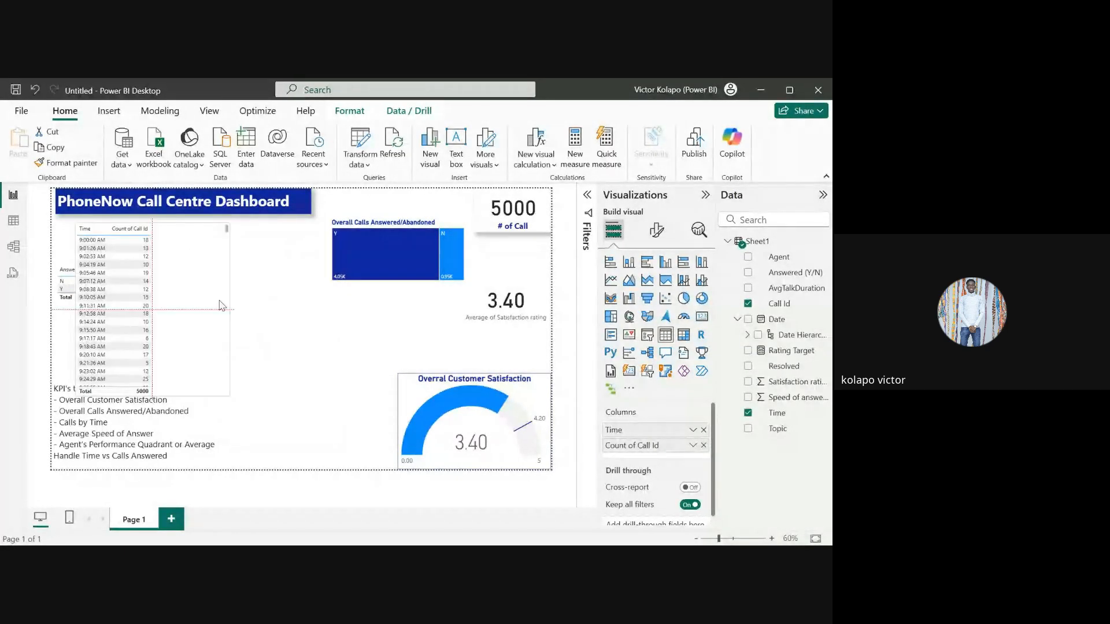
left_click(291, 332)
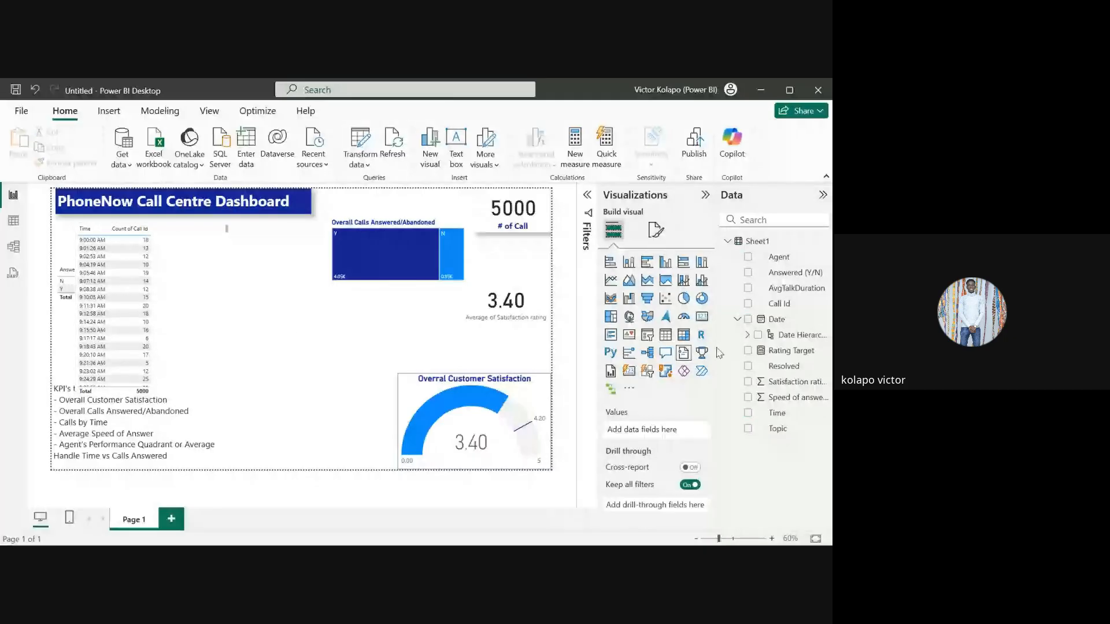
left_click(611, 281)
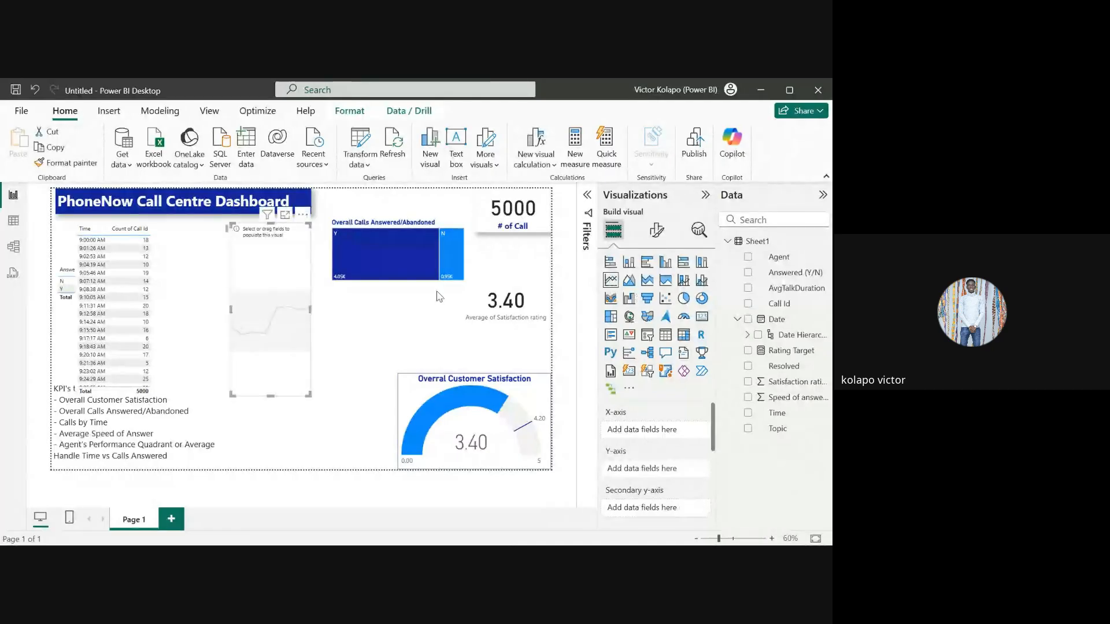
left_click_drag(311, 310, 449, 335)
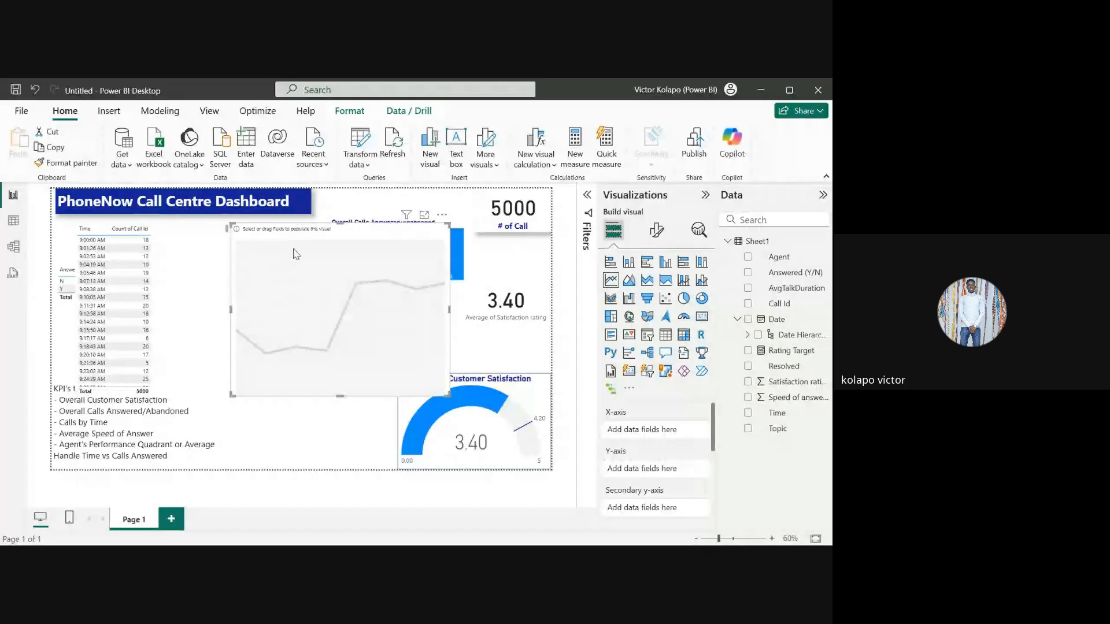
left_click_drag(296, 254, 256, 307)
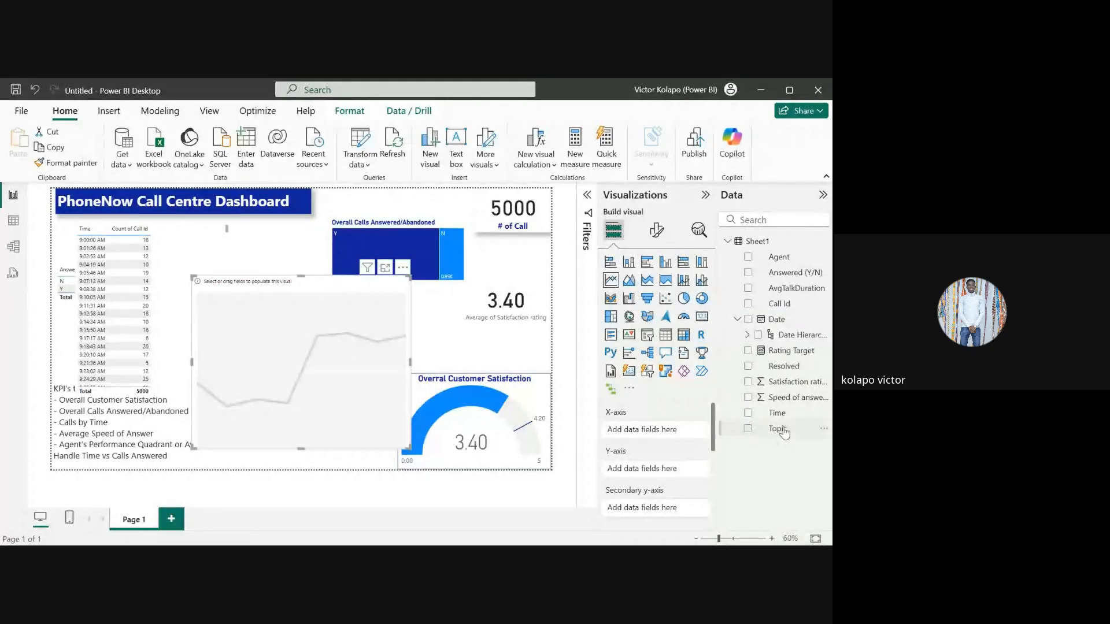
Step: Assign Count of Call Id to the line chart's Y-axis and Time to its X-axis
left_click(780, 304)
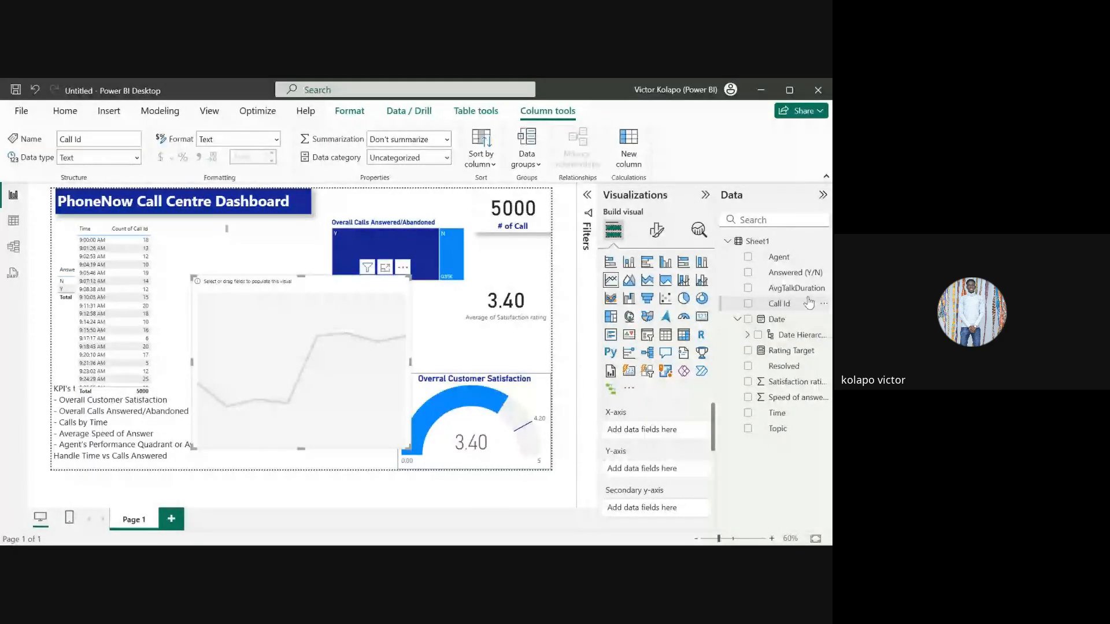
left_click_drag(809, 303, 671, 468)
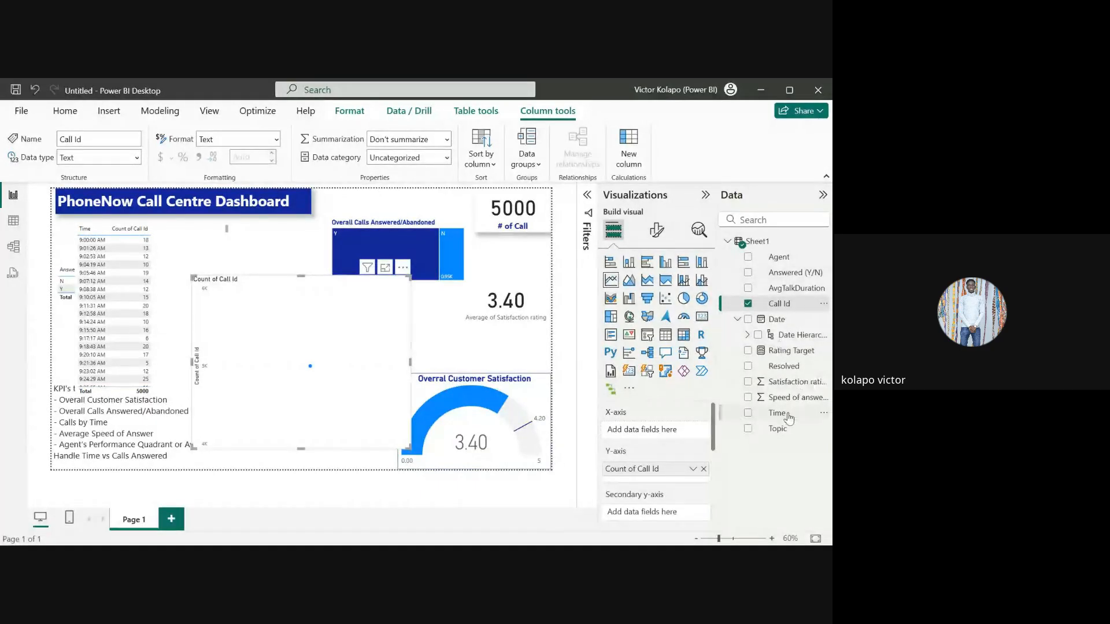
left_click_drag(785, 417, 663, 432)
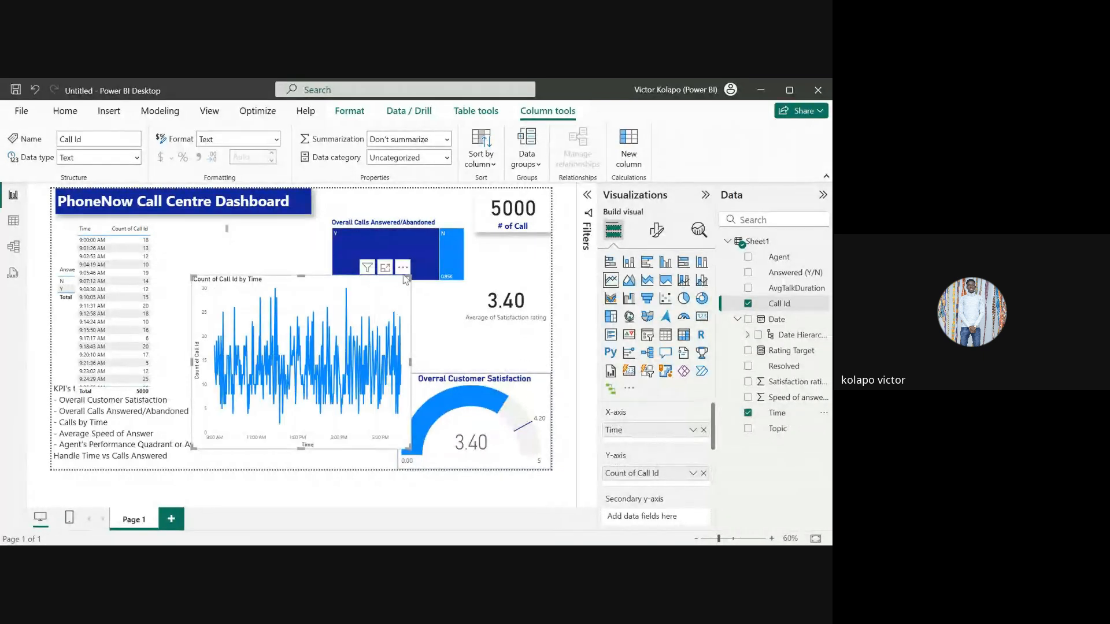
Step: Enlarge the line chart across most of the page, and shrink it to fit below the treemap beside the Time table
left_click_drag(408, 276, 549, 230)
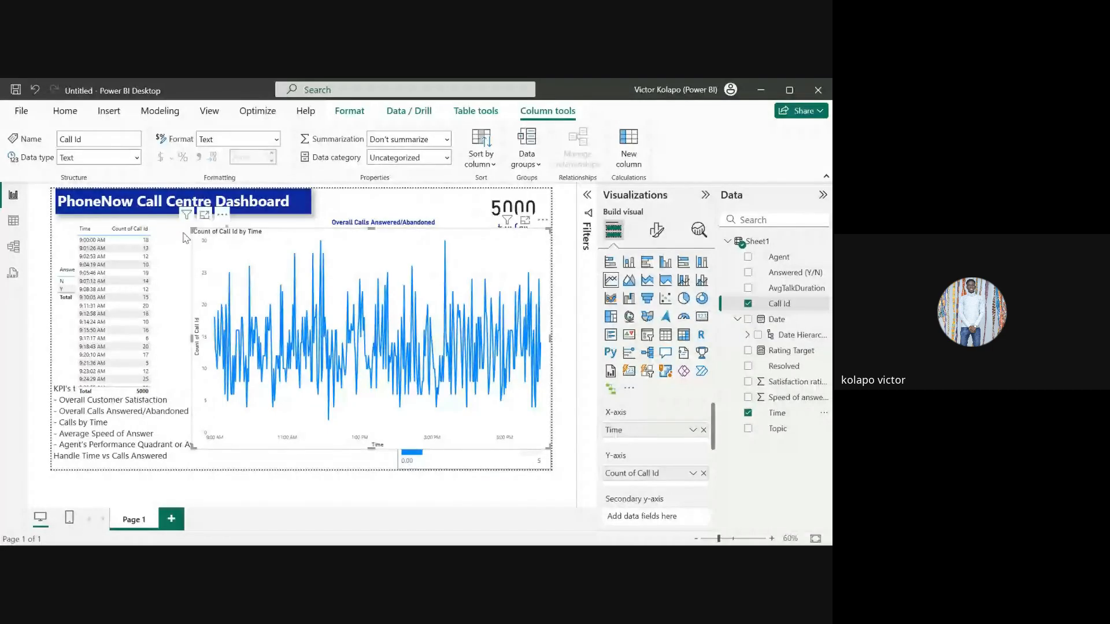
left_click_drag(184, 237, 68, 215)
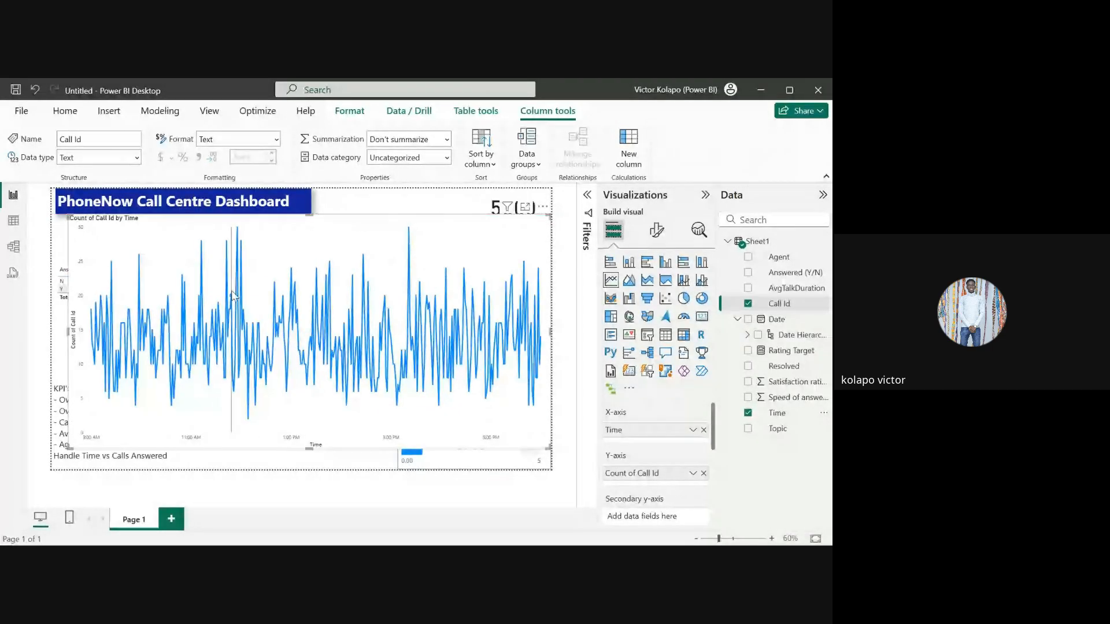
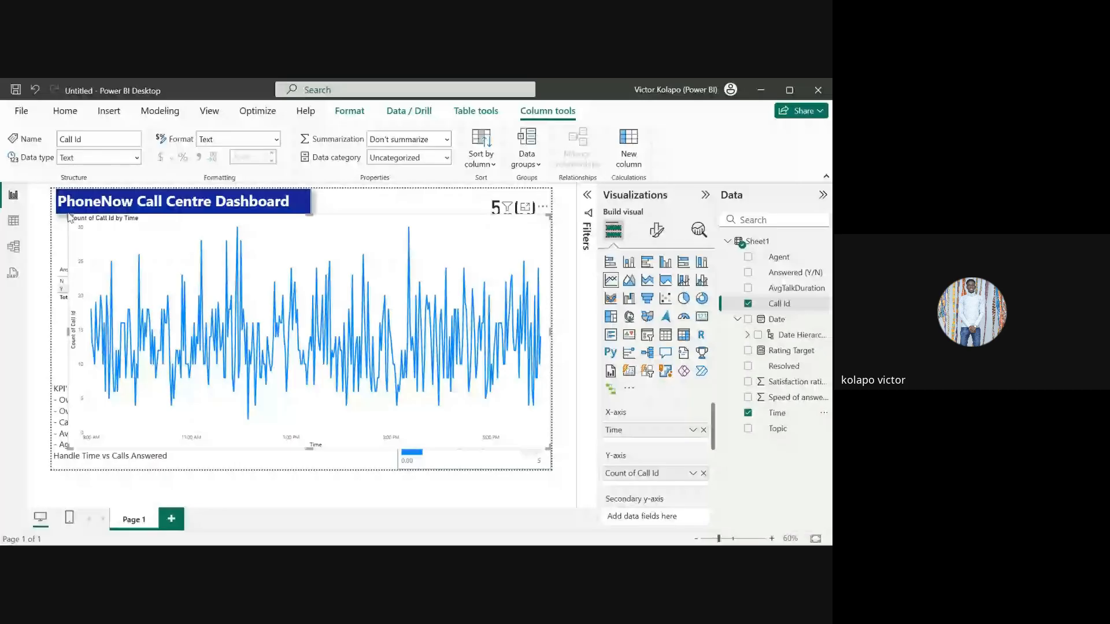
left_click_drag(69, 217, 272, 294)
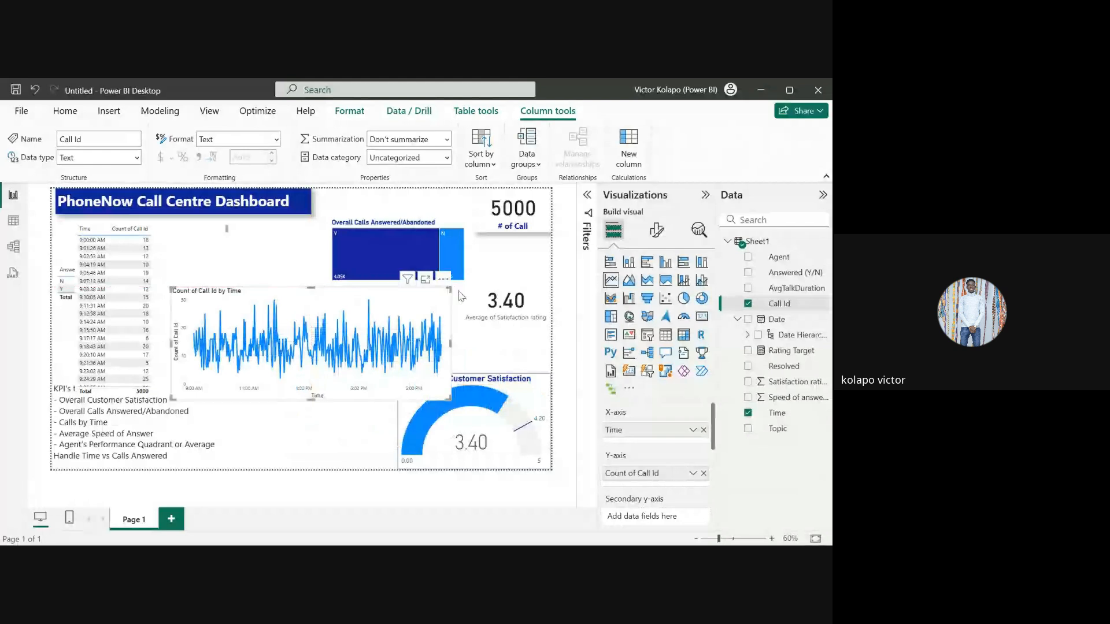
Step: Copy "Calls by Time" from the KPI list and use it as the line chart's title
left_click(132, 419)
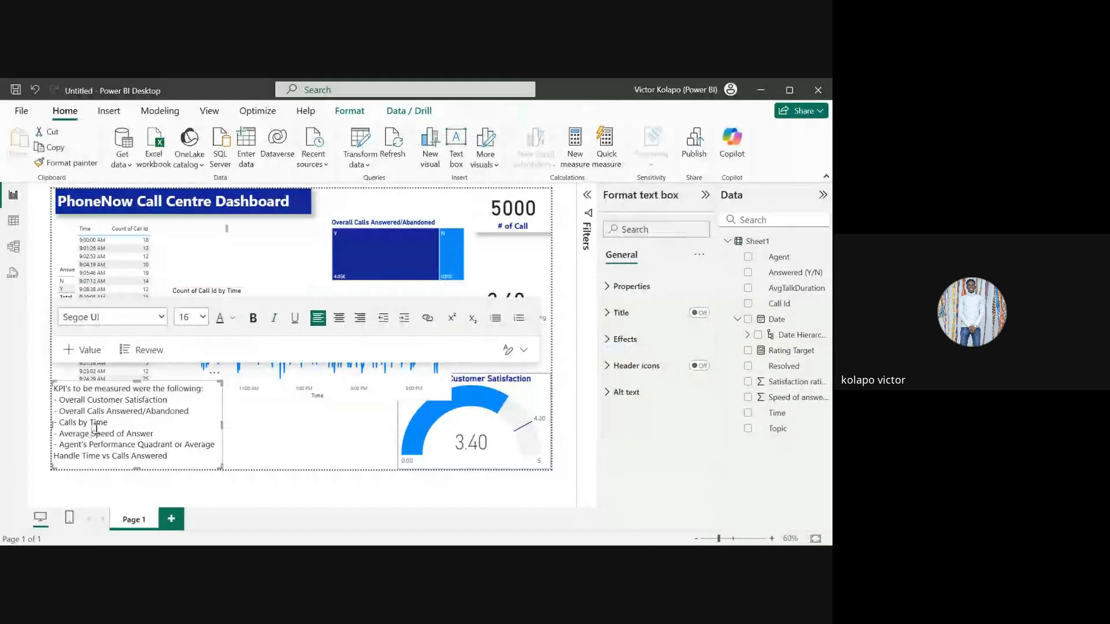
left_click_drag(217, 445, 75, 423)
key("ctrl+c")
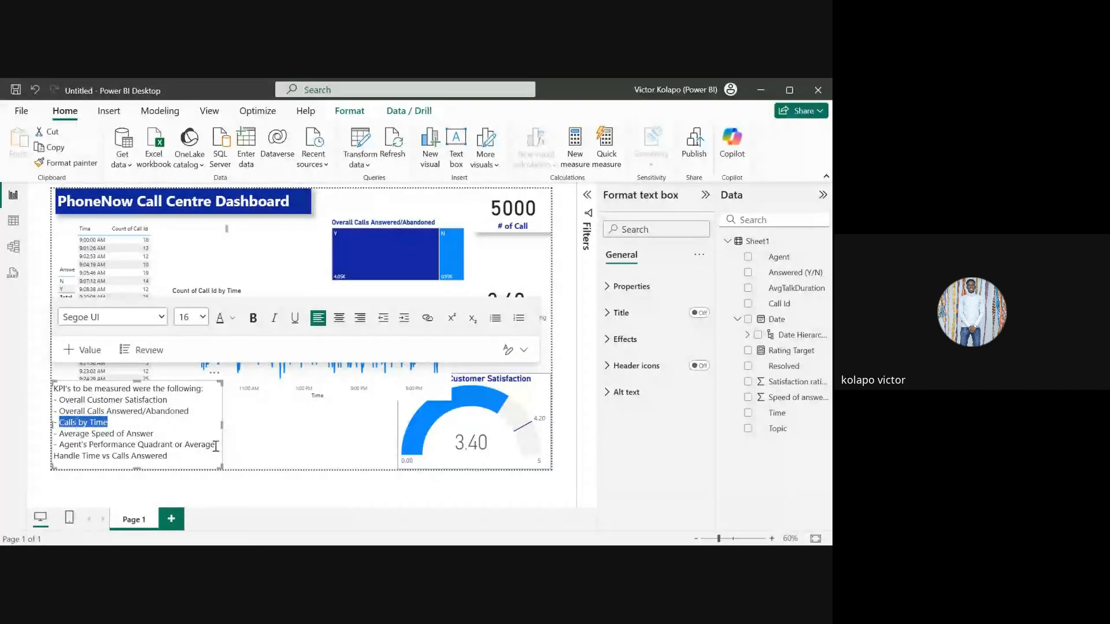
left_click(259, 449)
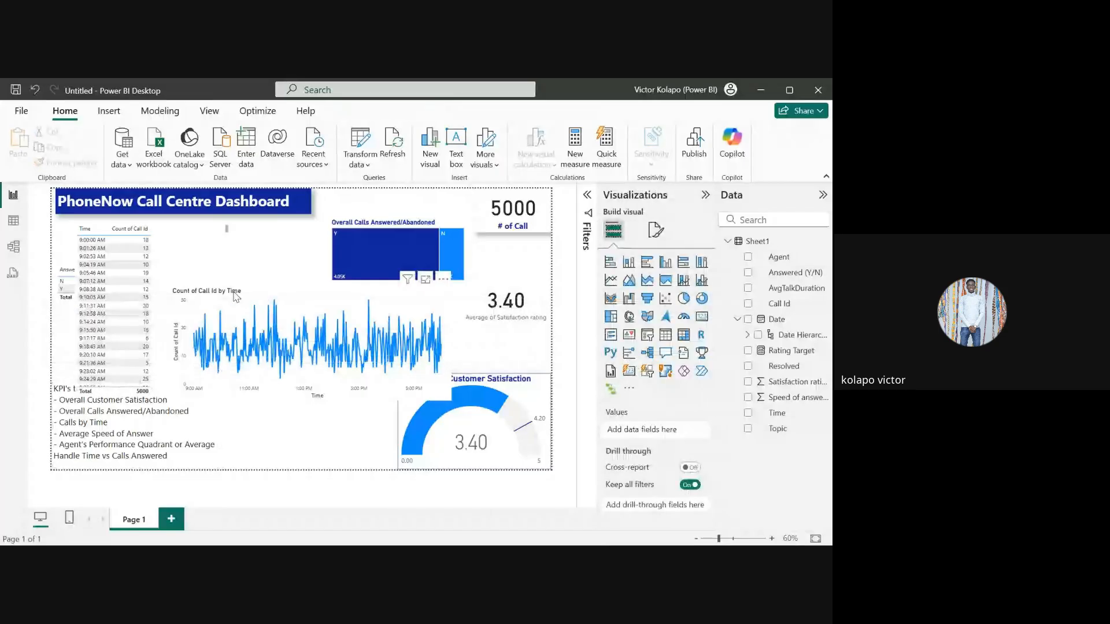
left_click(299, 296)
left_click(657, 230)
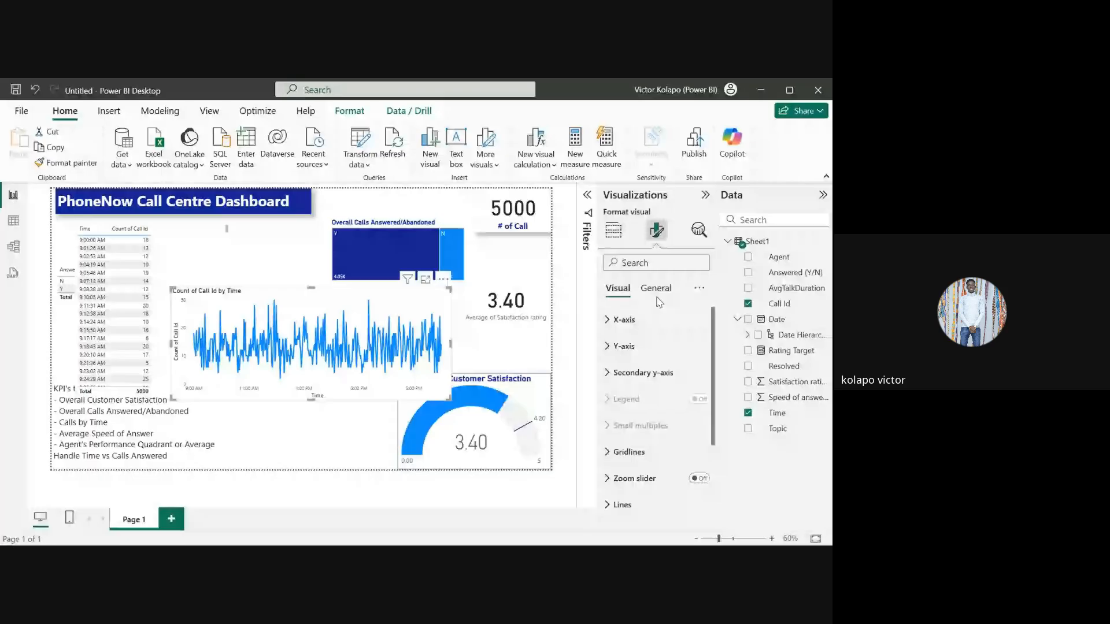
left_click(656, 289)
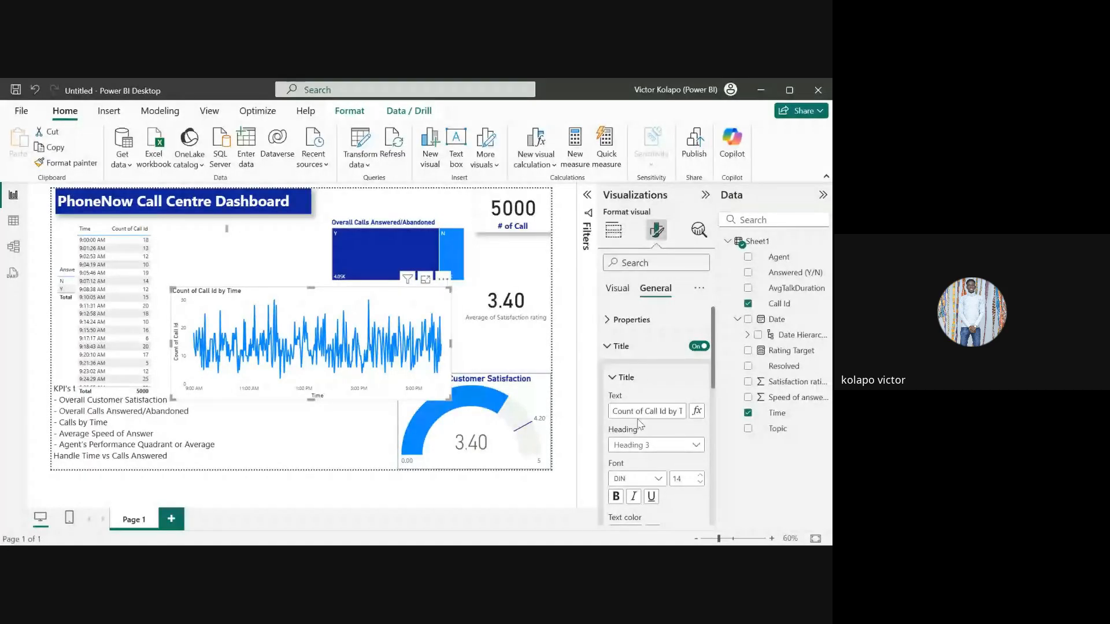
key("ctrl+a")
key("ctrl+v")
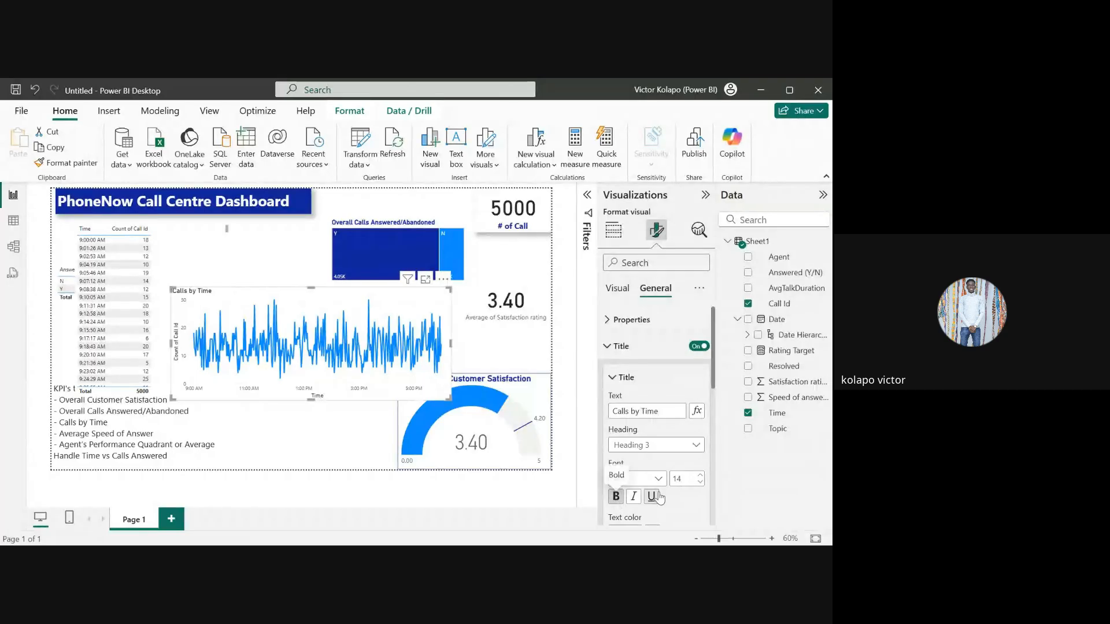
Step: Make the Calls by Time chart title bold and colour it with the recently used dark blue
scroll(653, 492, "down", 2)
left_click(630, 452)
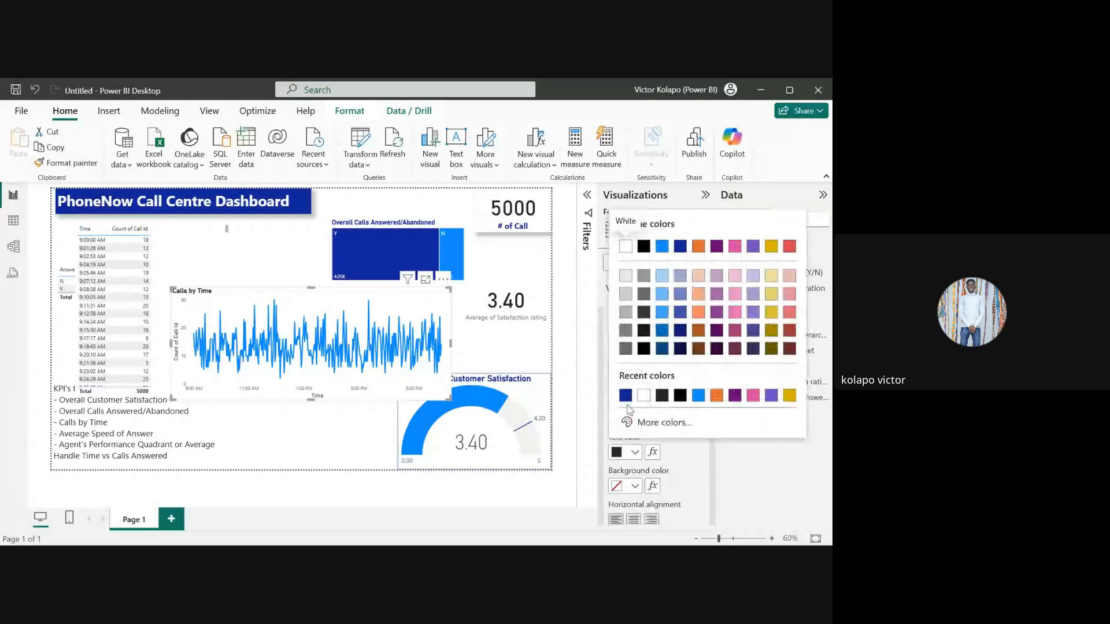
left_click(624, 399)
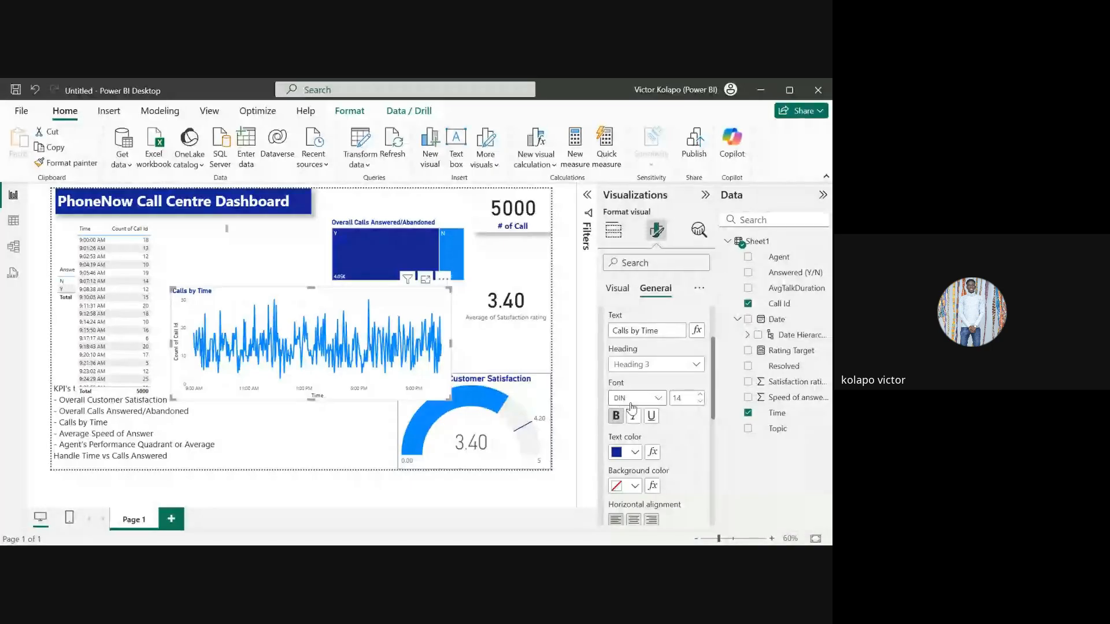
Step: Give the Calls by Time chart a visual border in the recently used dark blue and turn on its shadow
scroll(624, 317, "up", 1)
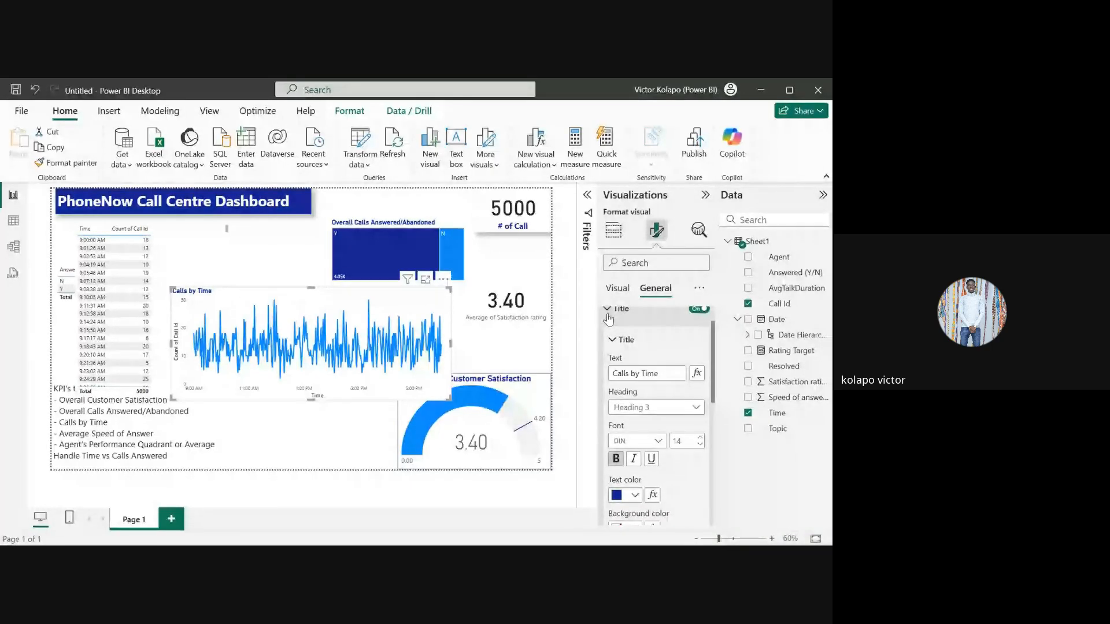
left_click(610, 316)
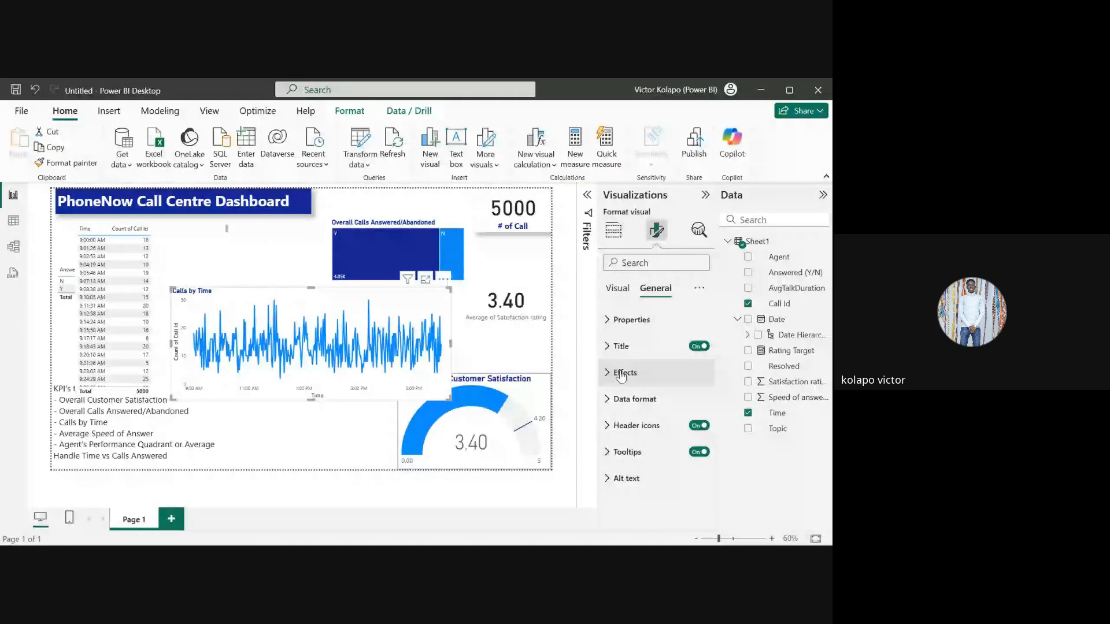
left_click(621, 375)
scroll(625, 382, "down", 1)
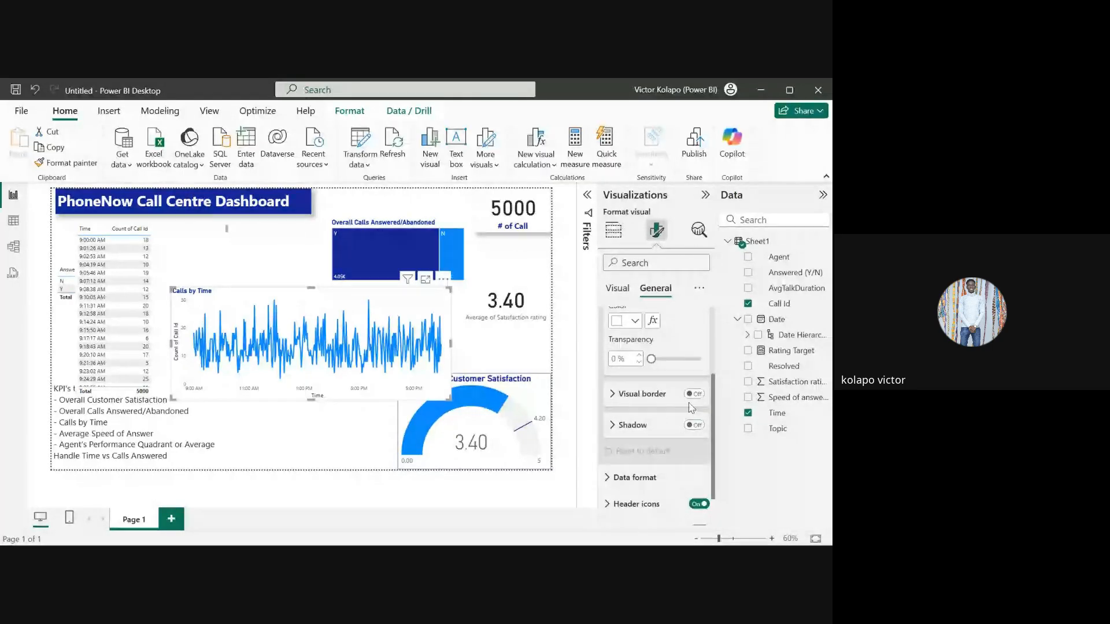
left_click(694, 394)
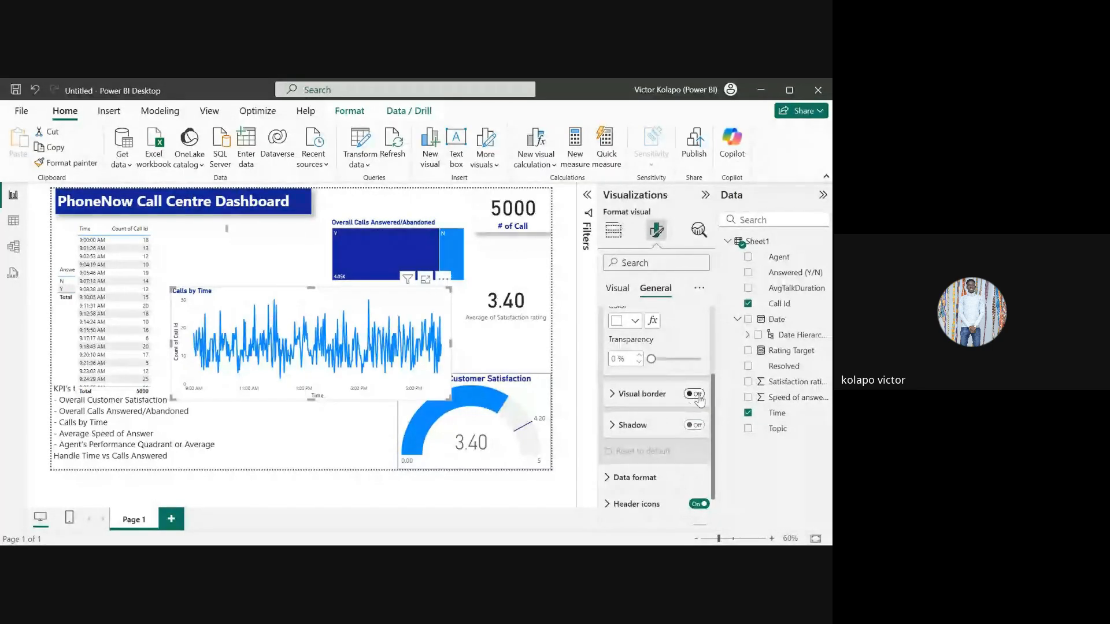
left_click(629, 407)
left_click(634, 431)
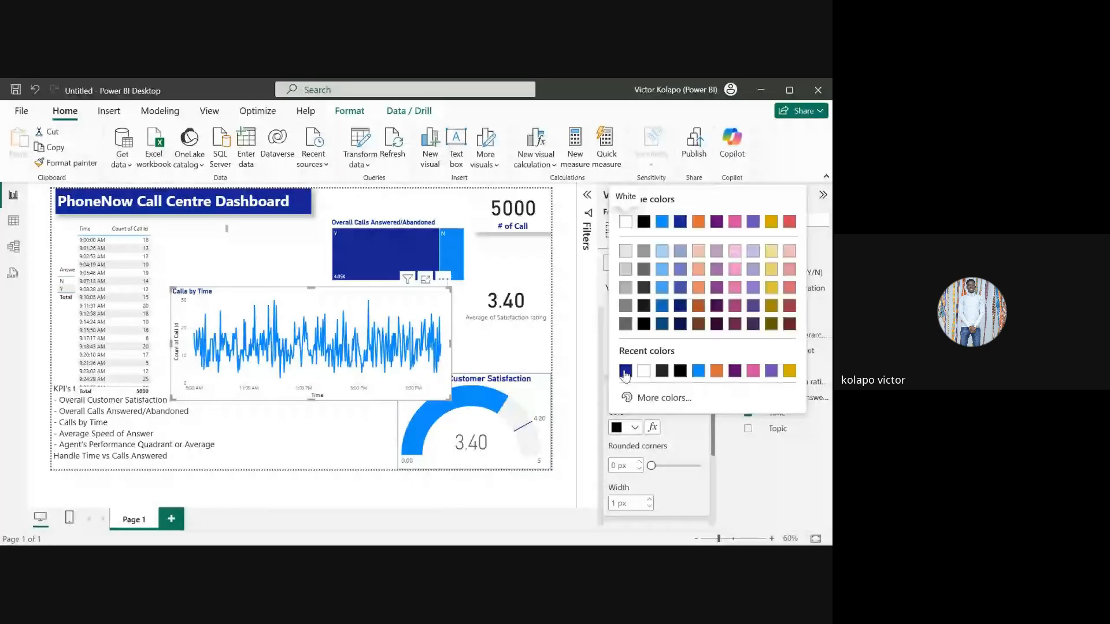
left_click(625, 370)
left_click(628, 393)
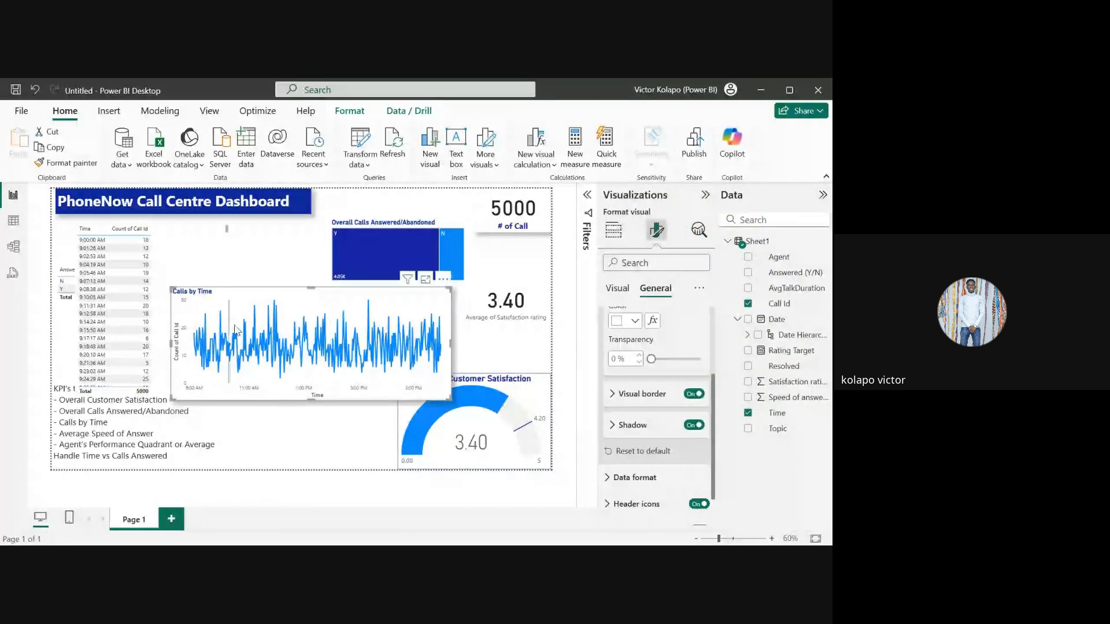
Step: Move the KPI list up beside the treemap, over the dashboard title, and place the Calls by Time chart in the page's lower-left corner
left_click(218, 433)
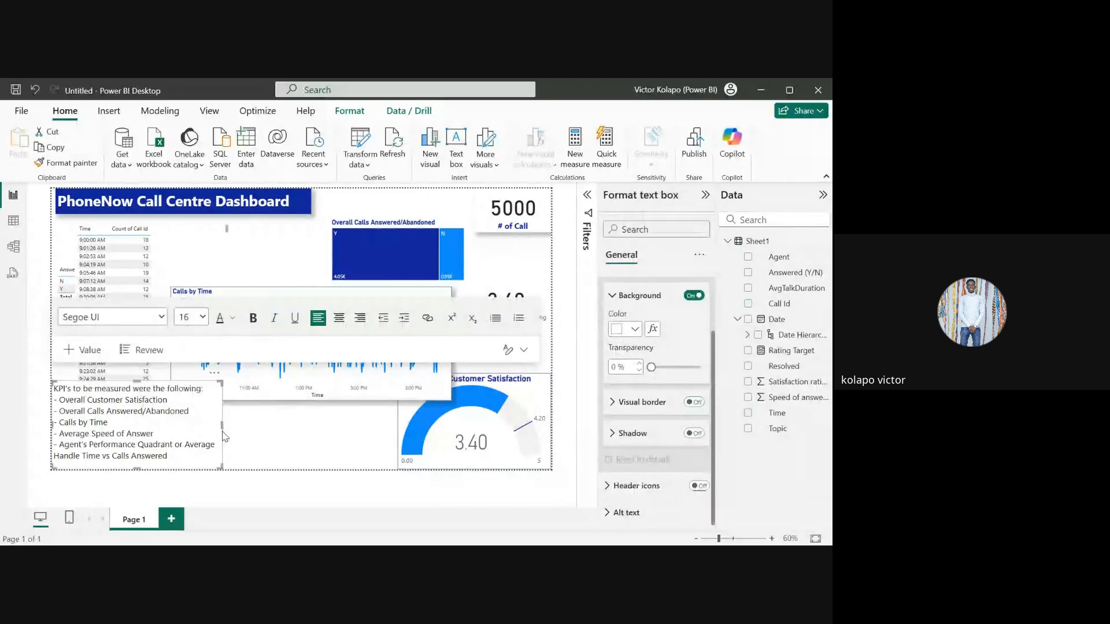
left_click_drag(226, 432, 338, 241)
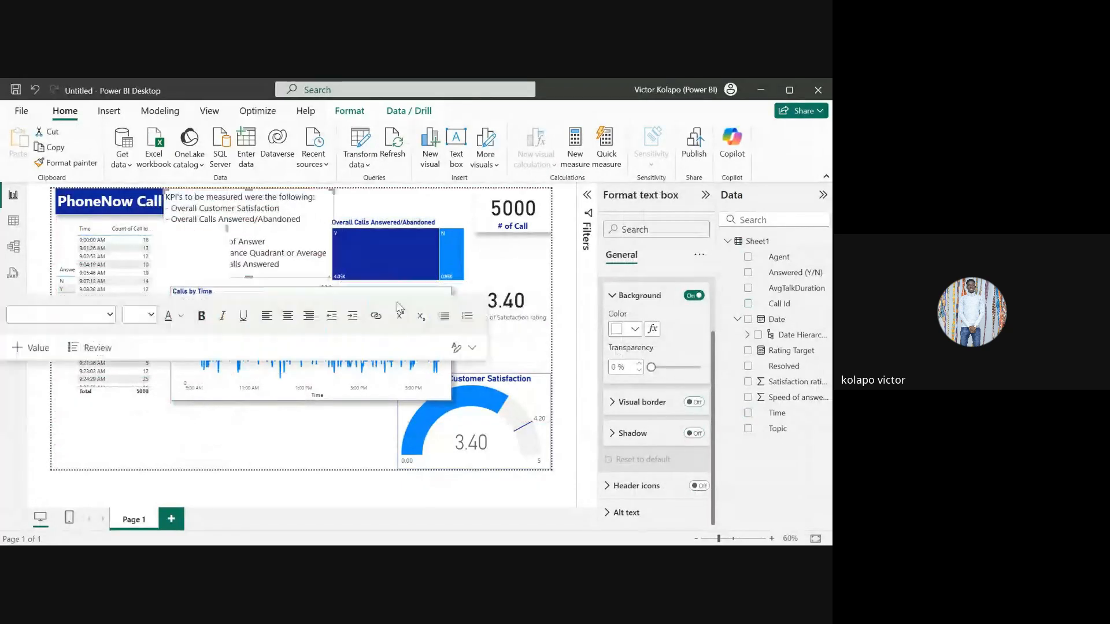
left_click_drag(403, 298, 248, 383)
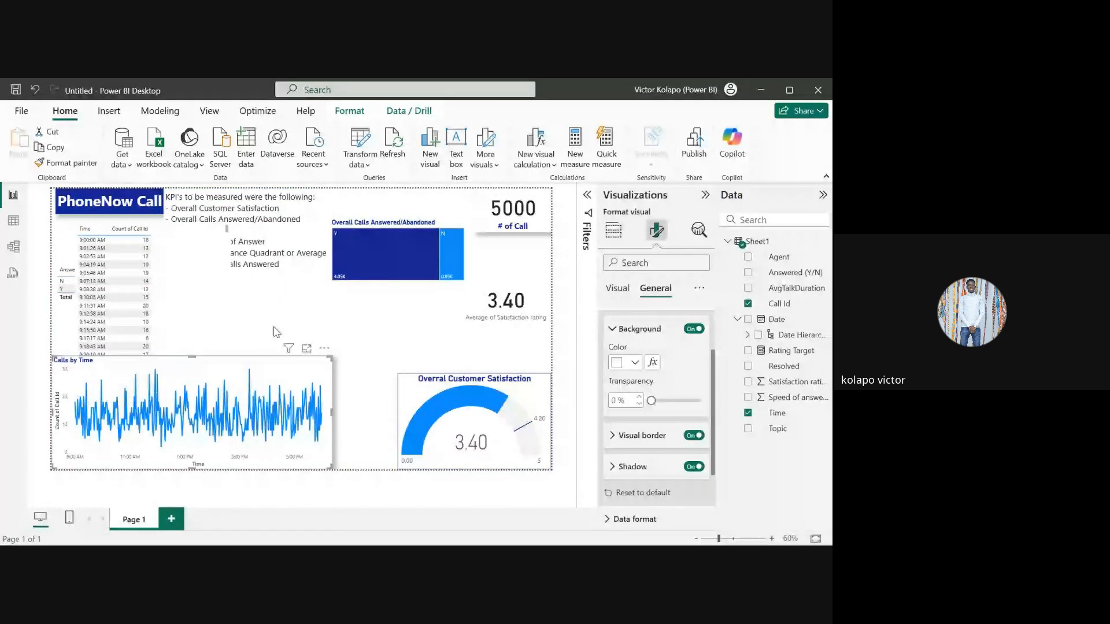
Step: Delete the helper table that lists Time and Count of Call Id
left_click(357, 330)
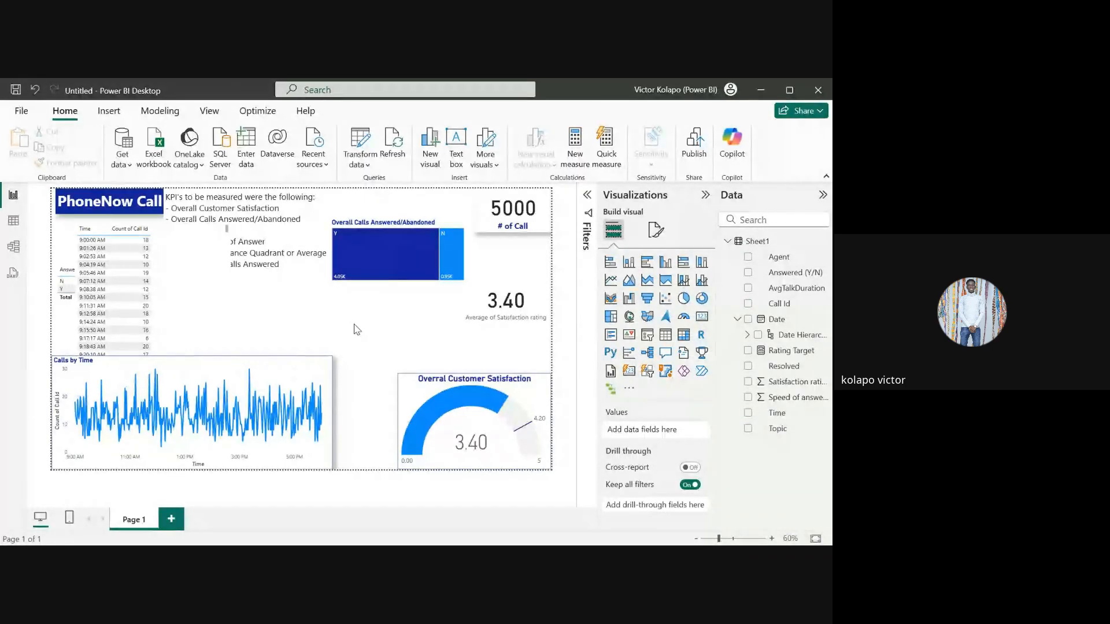
left_click(183, 260)
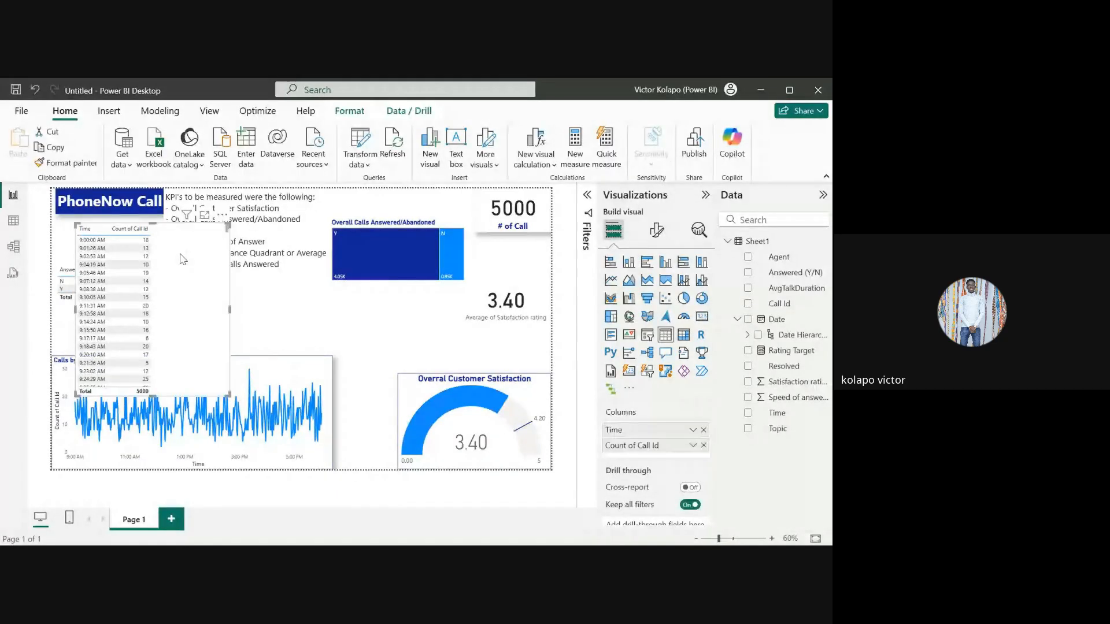
key("Delete")
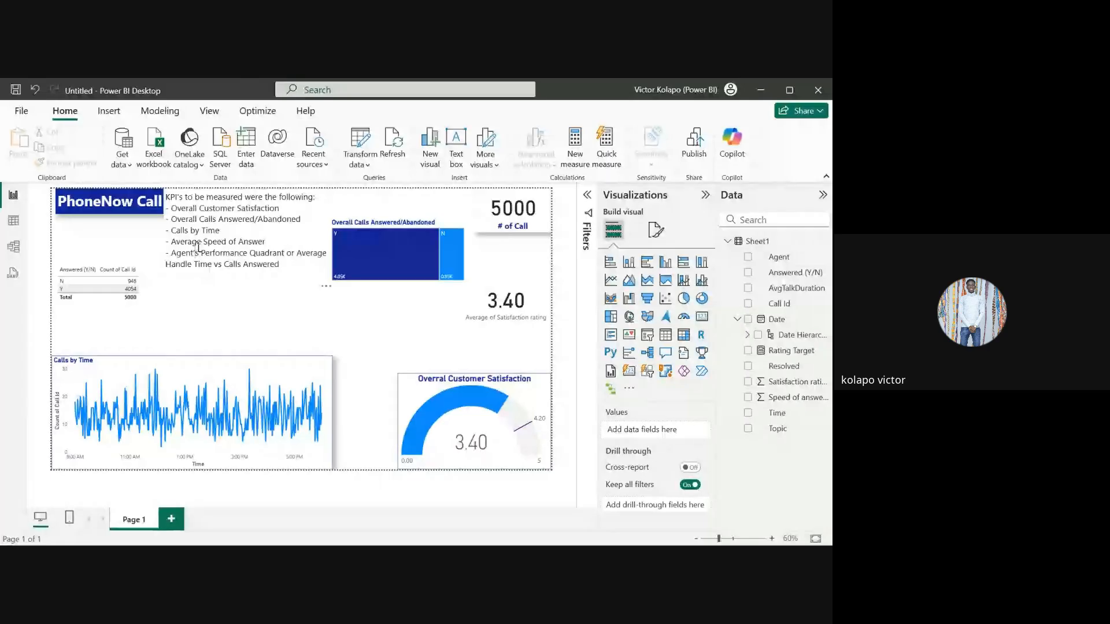
Step: Examine the Speed of answer in seconds and AvgTalkDuration columns in the data table for the Average Speed of Answer KPI
left_click(222, 242)
left_click_drag(266, 241, 172, 245)
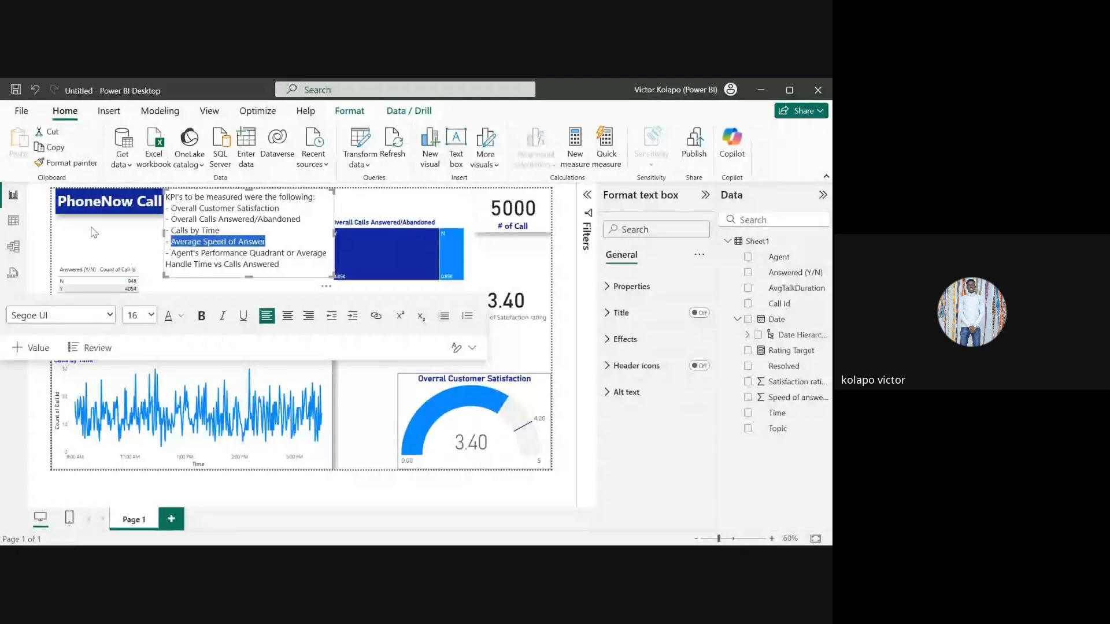
left_click(13, 220)
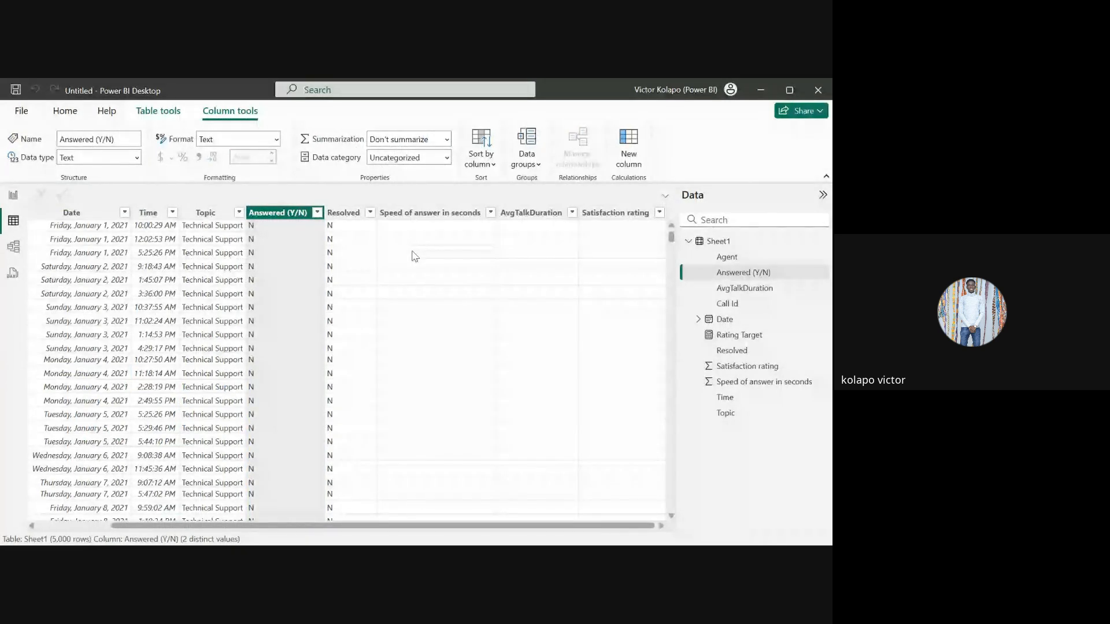
left_click(549, 230)
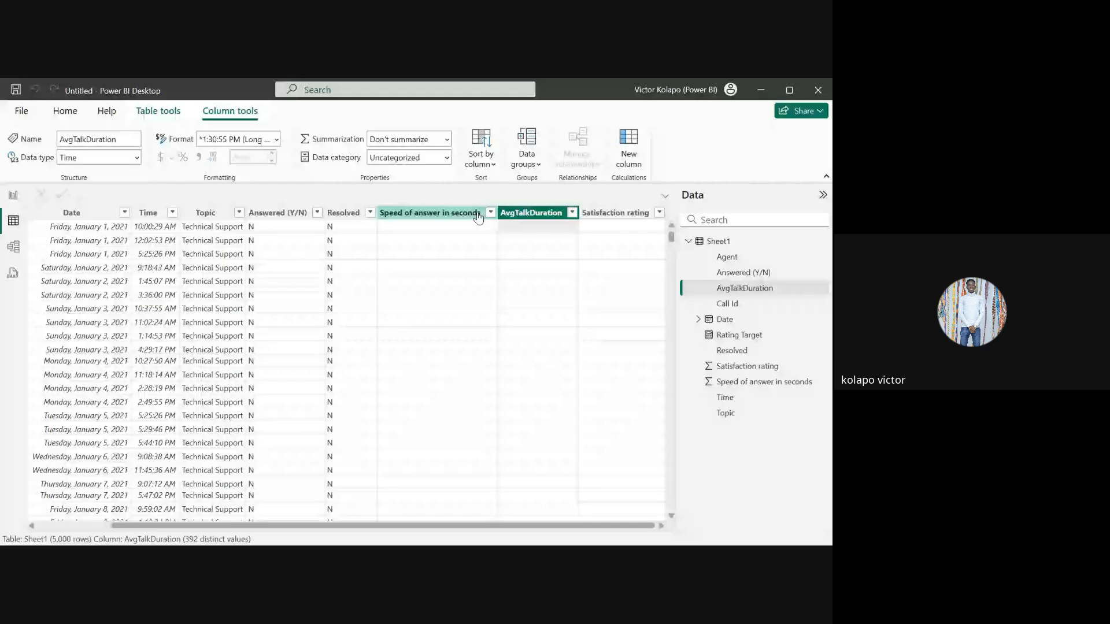
left_click(13, 195)
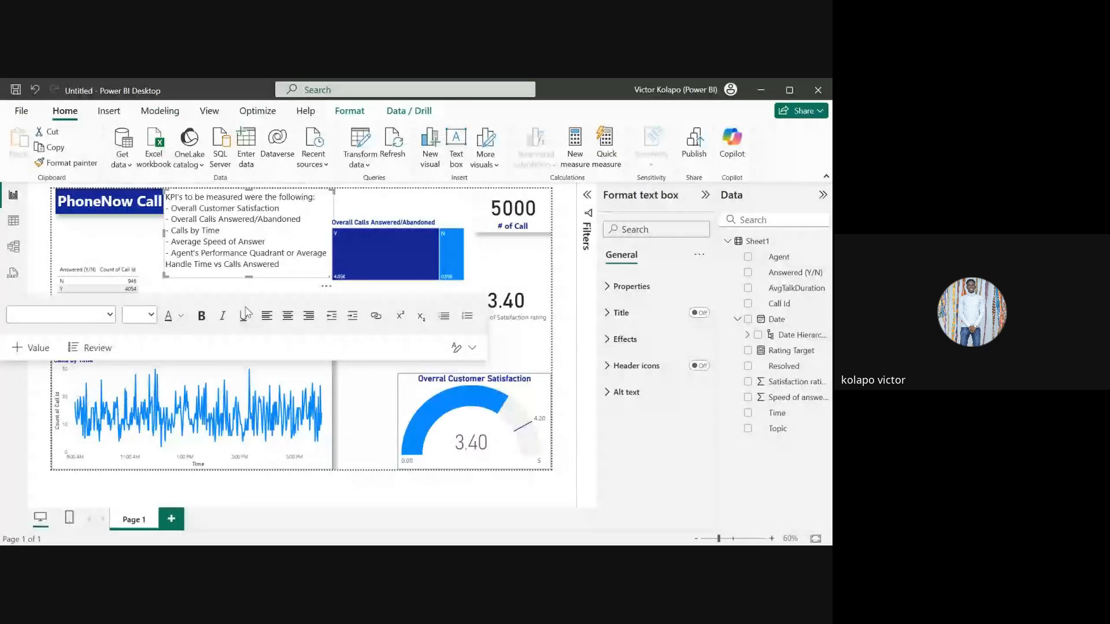
Step: Add a card showing the Earliest AvgTalkDuration and place it between the KPI list and the Calls by Time chart
left_click(215, 292)
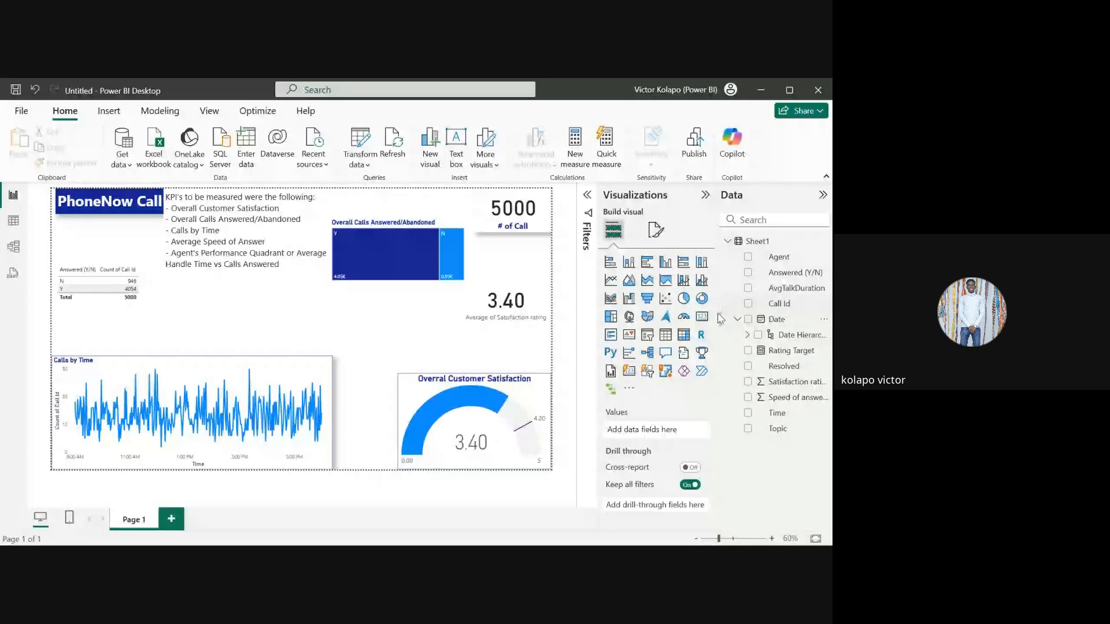
left_click(702, 316)
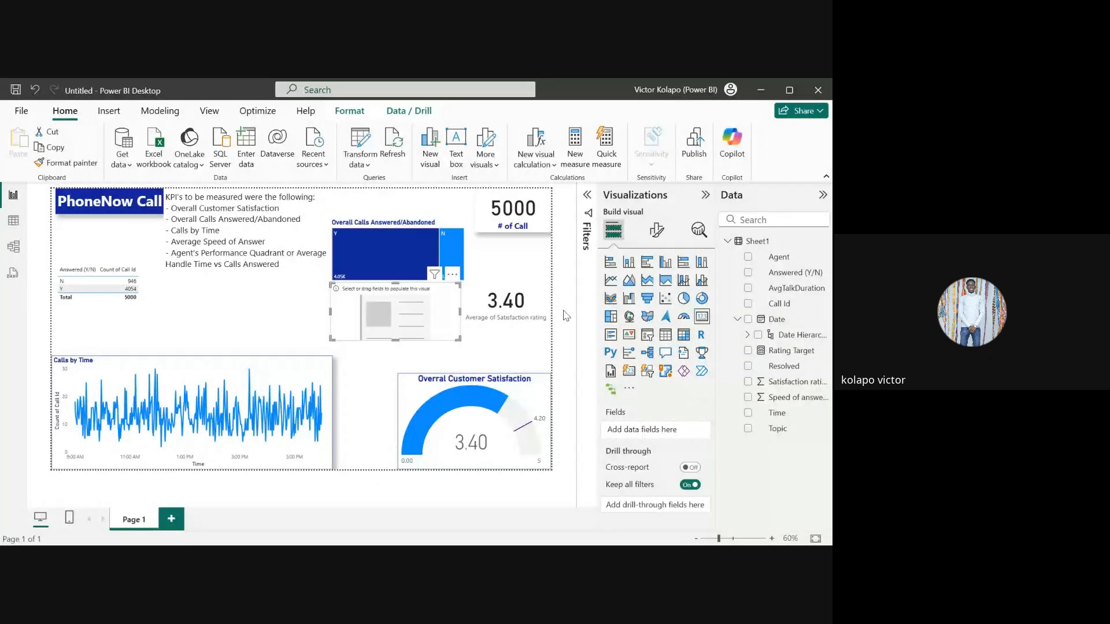
left_click_drag(792, 288, 426, 333)
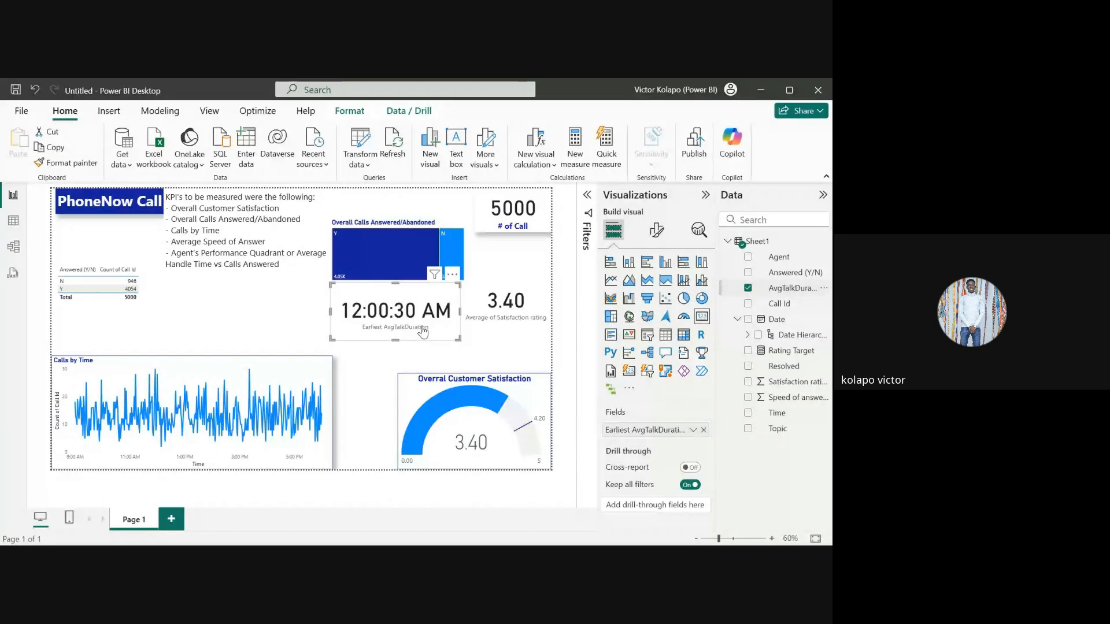
left_click(693, 431)
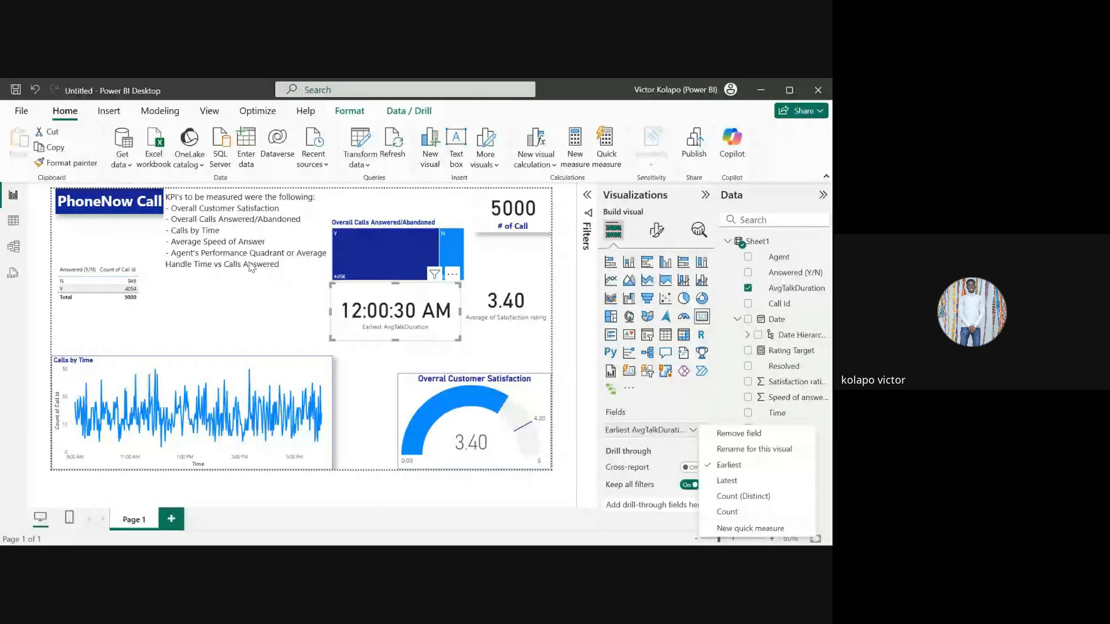
left_click(256, 301)
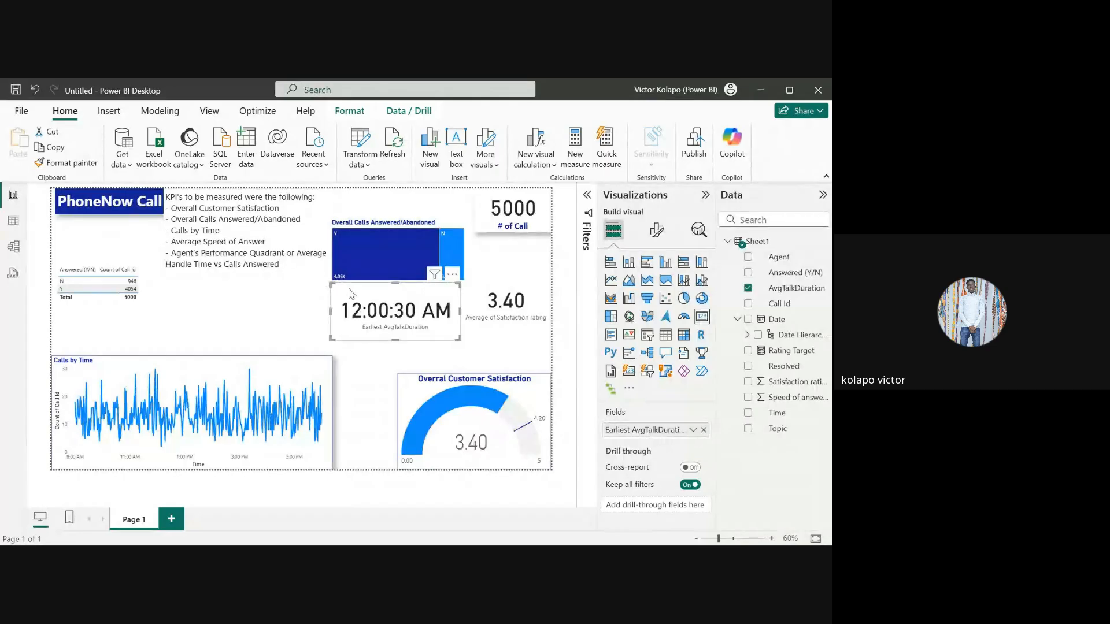
left_click_drag(342, 303, 181, 303)
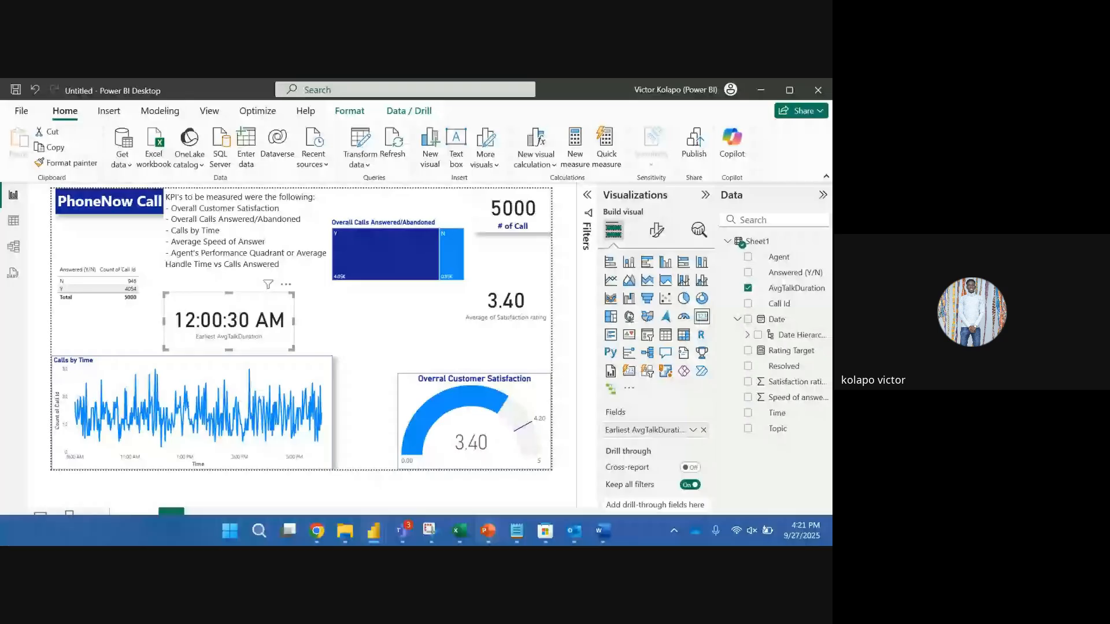
Step: Delete the helper table that lists Answered (Y/N) and Count of Call Id
left_click(198, 259)
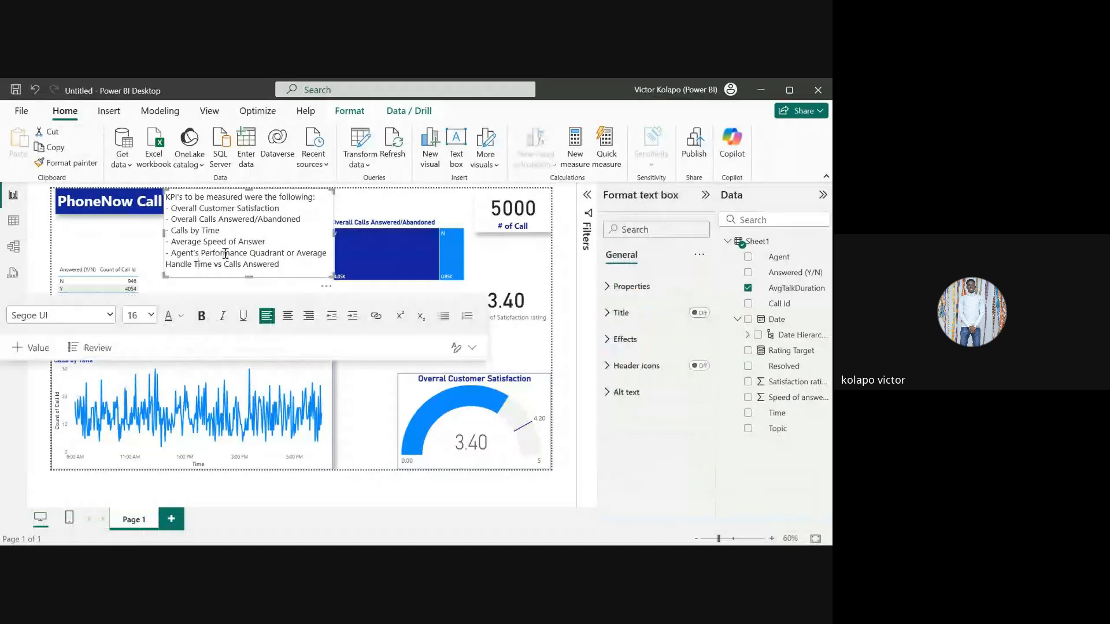
left_click(127, 258)
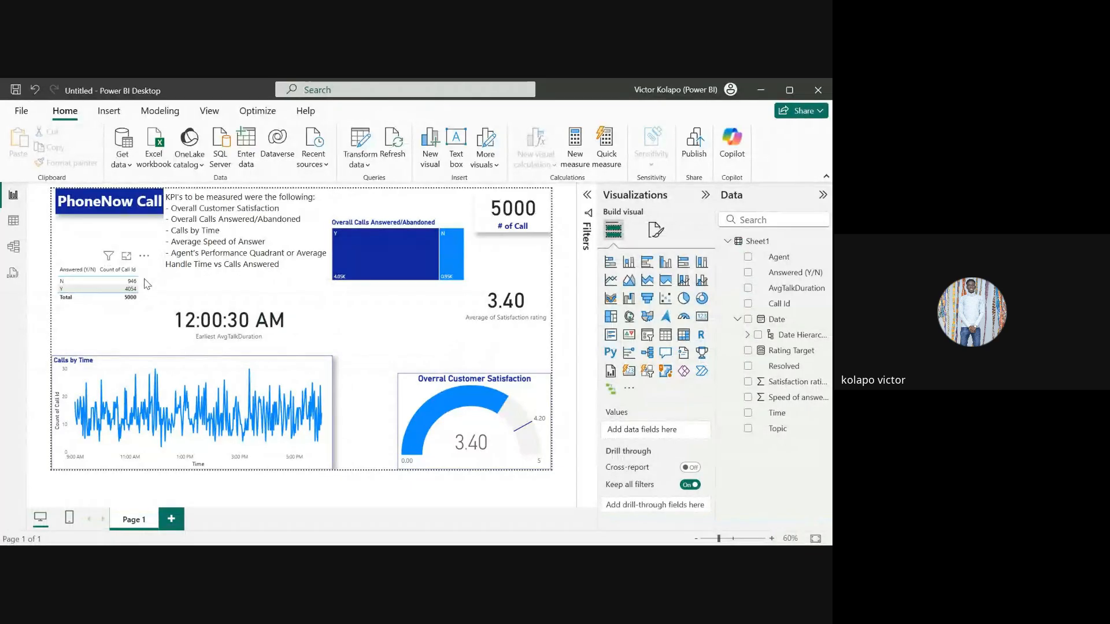
left_click(130, 283)
key("Delete")
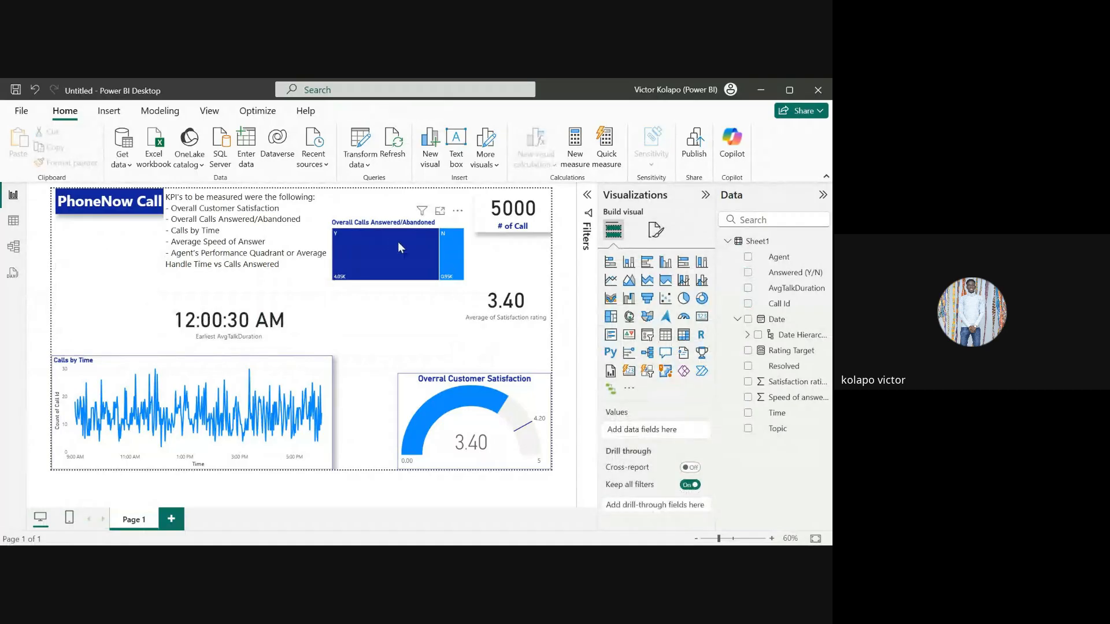
Step: Insert a table listing Agent below the dashboard title and stretch it down to the Calls by Time chart
left_click(193, 256)
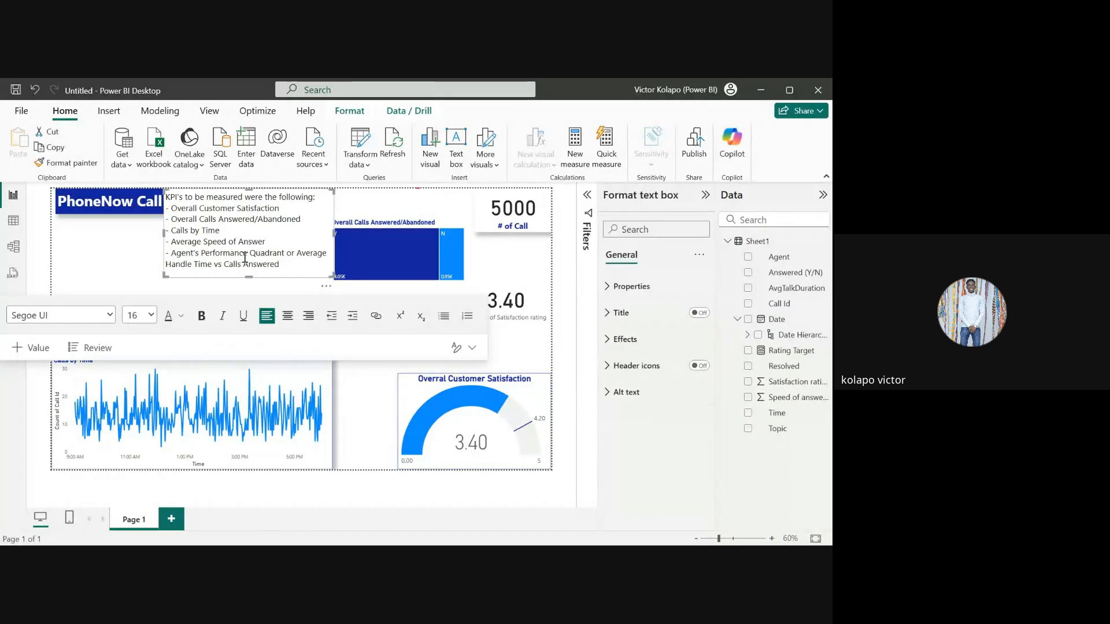
left_click(151, 264)
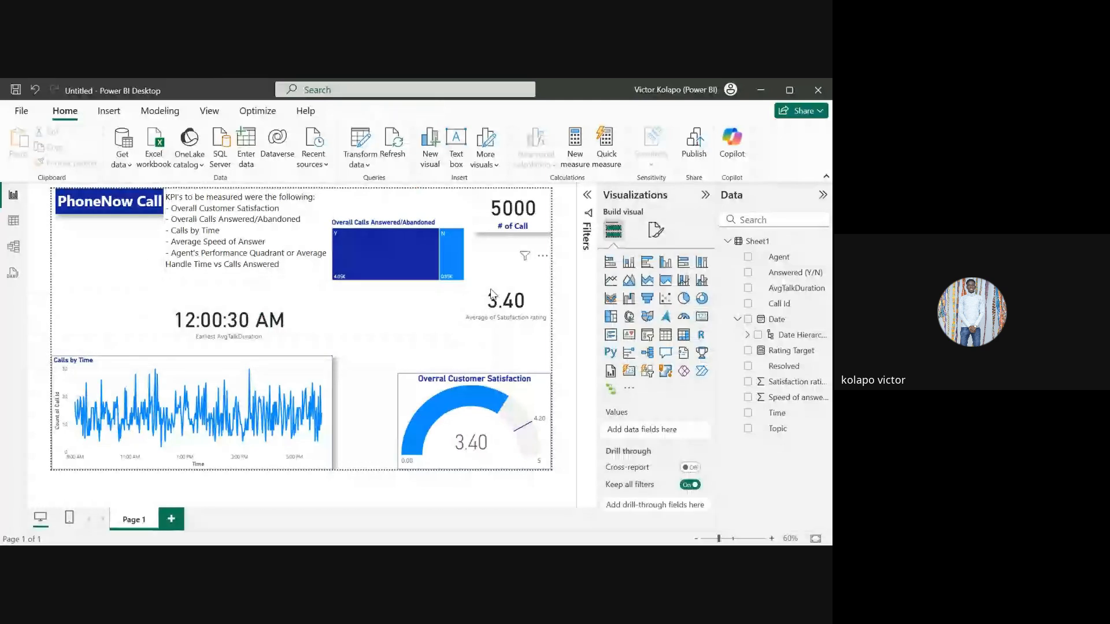
left_click(666, 336)
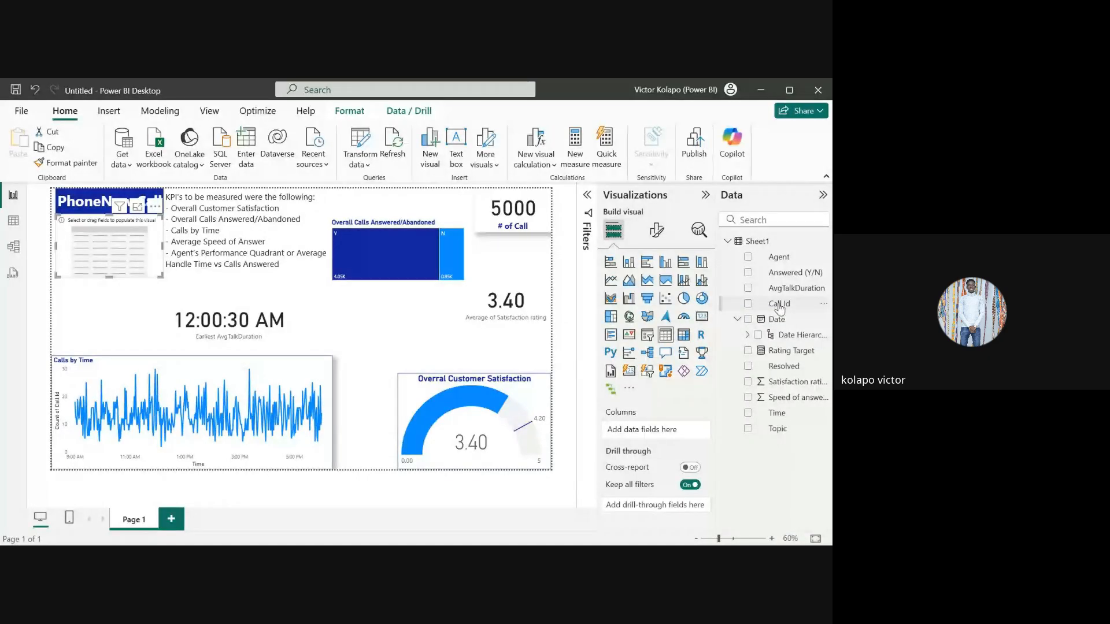
left_click(312, 260)
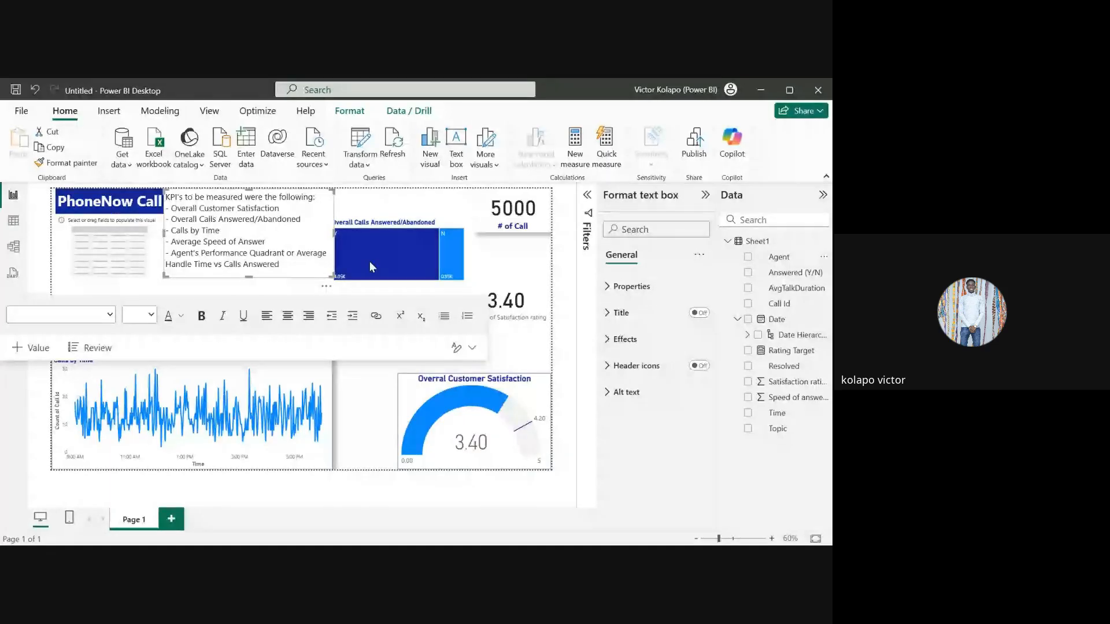
left_click(106, 276)
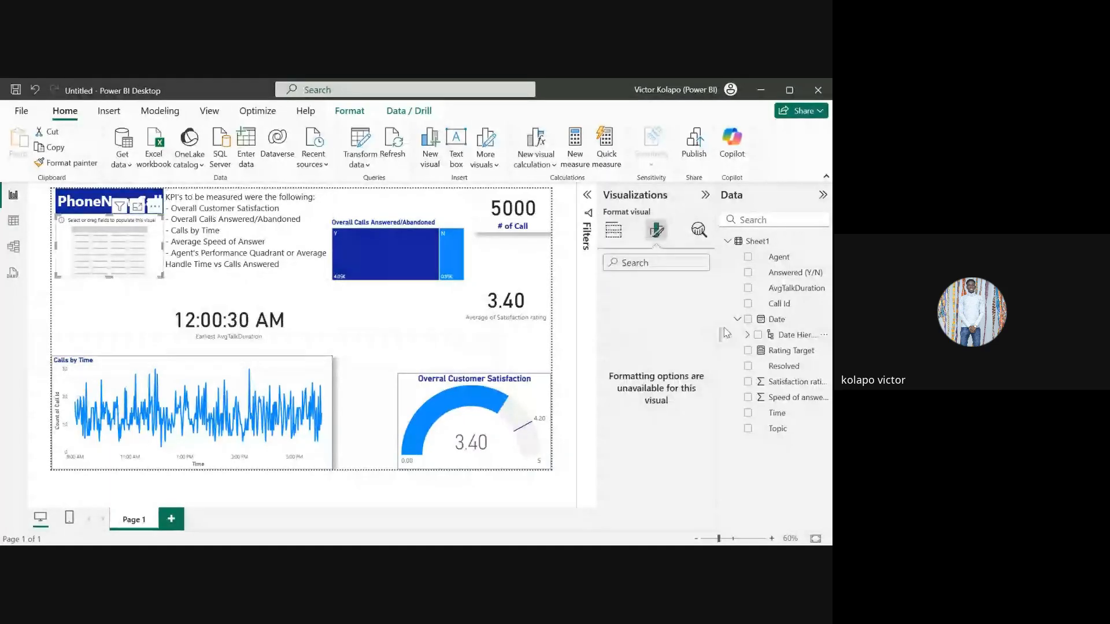
left_click(749, 258)
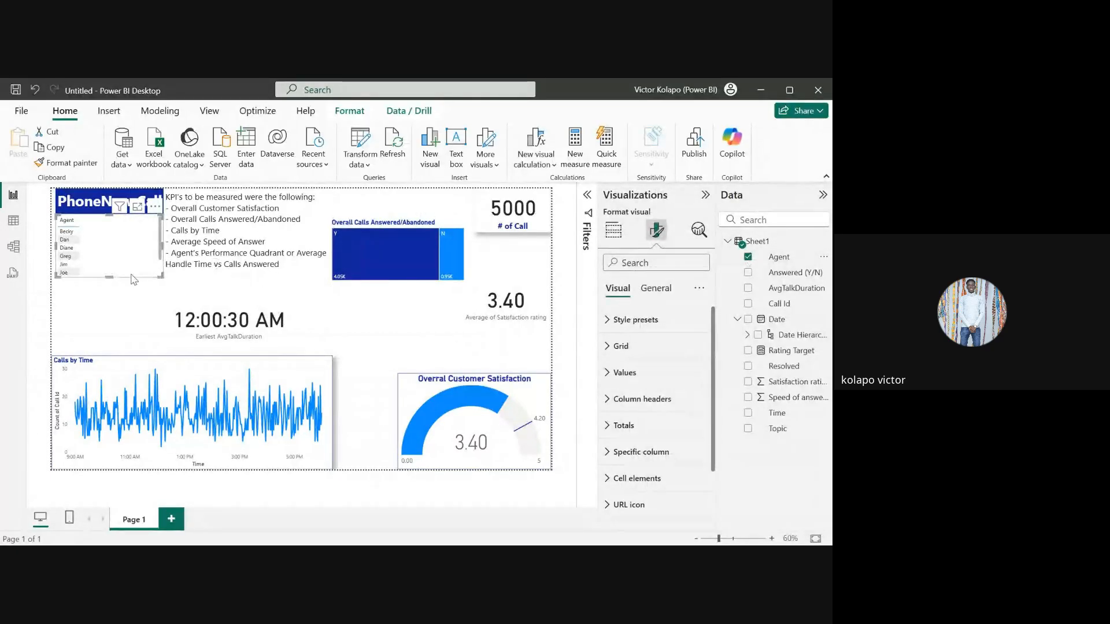
left_click_drag(109, 278, 119, 341)
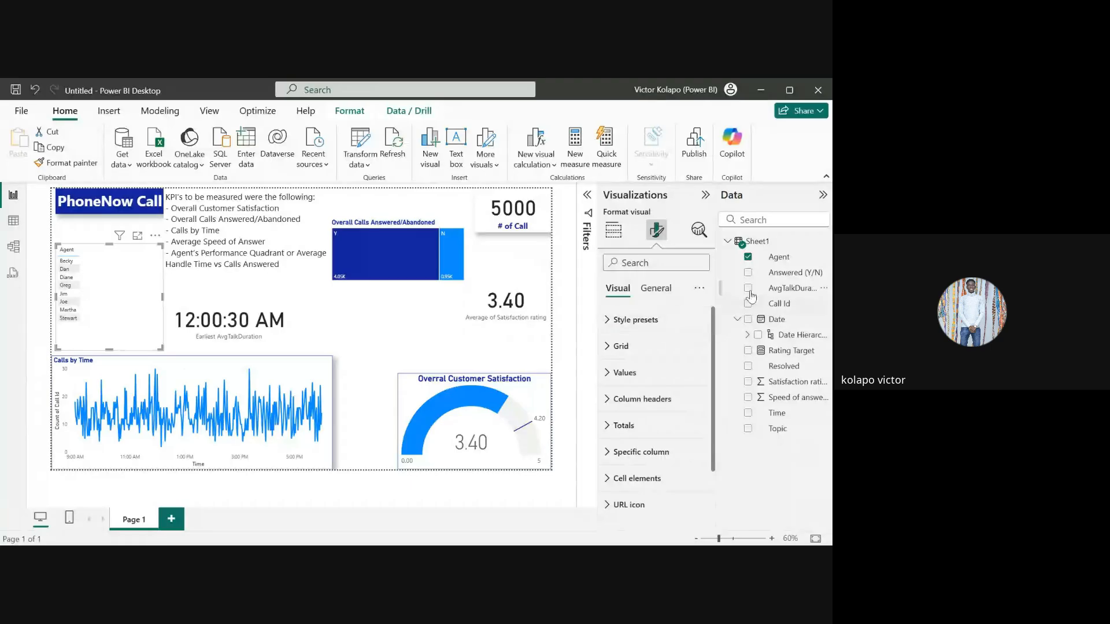
Step: Try a count of Answered (Y/N) as the agent table's second column, and remove that column
left_click(749, 272)
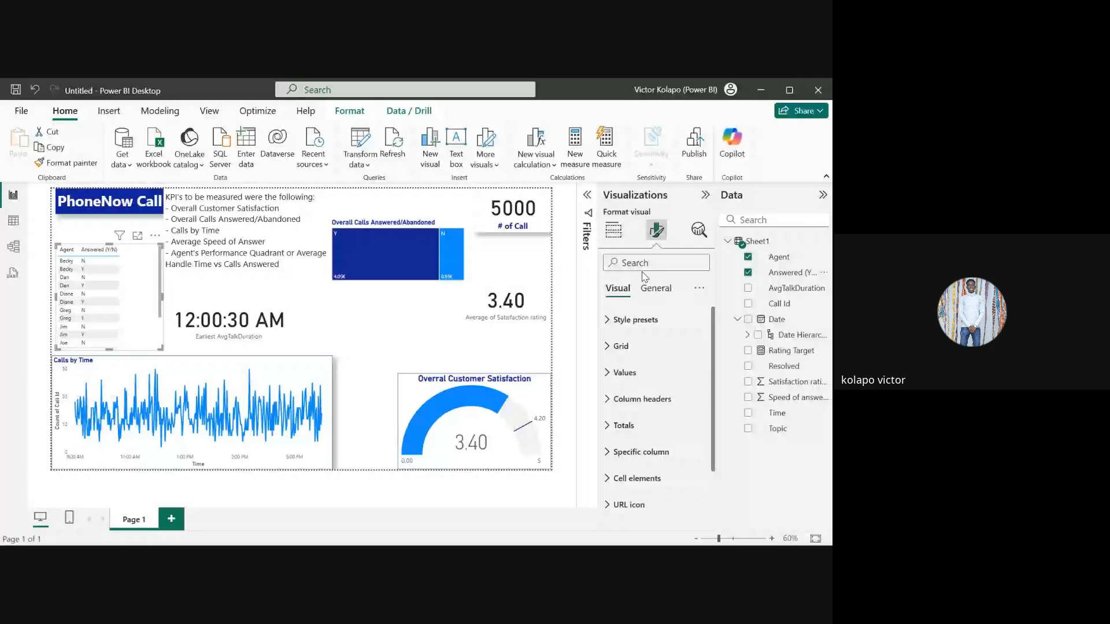
left_click(614, 231)
left_click(692, 445)
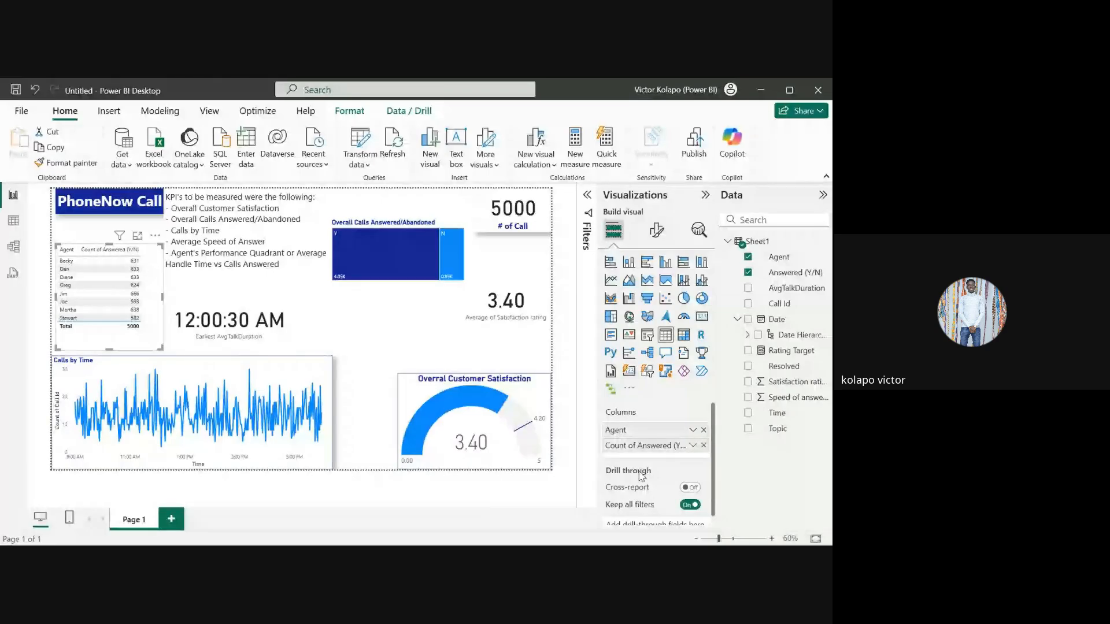
left_click(703, 445)
Step: Add Call Id to the agent table and summarize it as a count
left_click(779, 304)
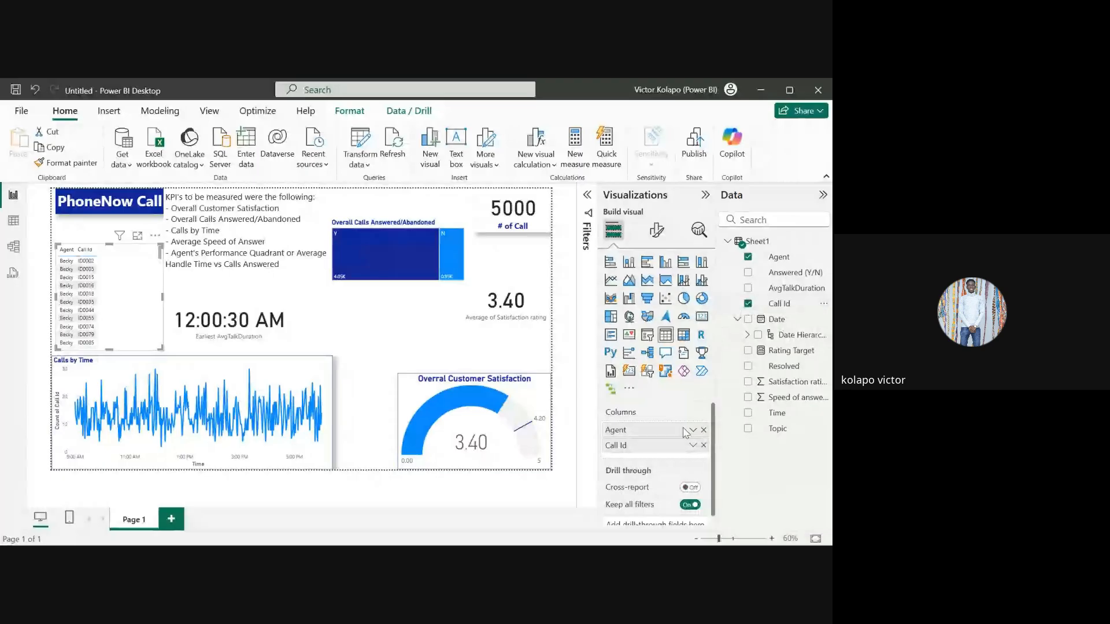
left_click(693, 447)
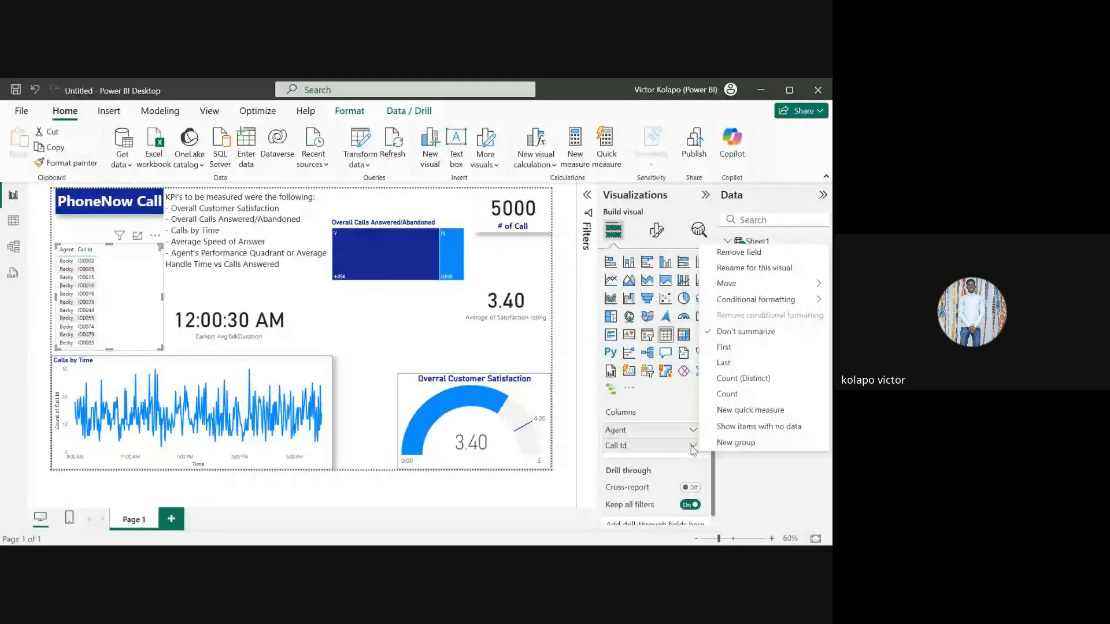
left_click(728, 394)
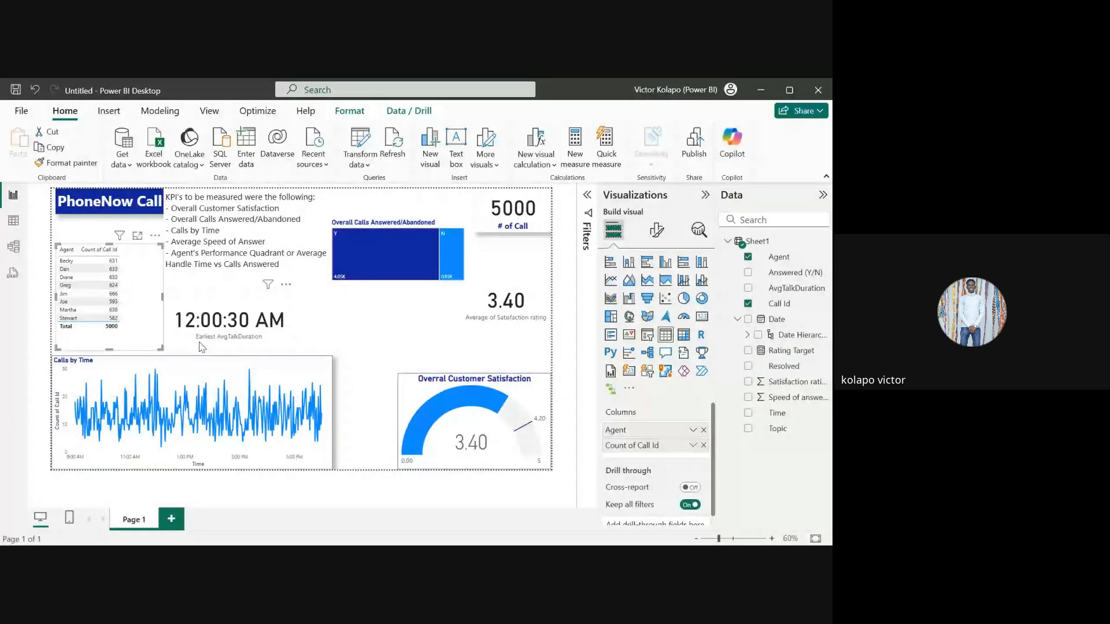
Step: Try adding Answered (Y/N) to the agent table and filtering the table to the value Y
left_click(750, 274)
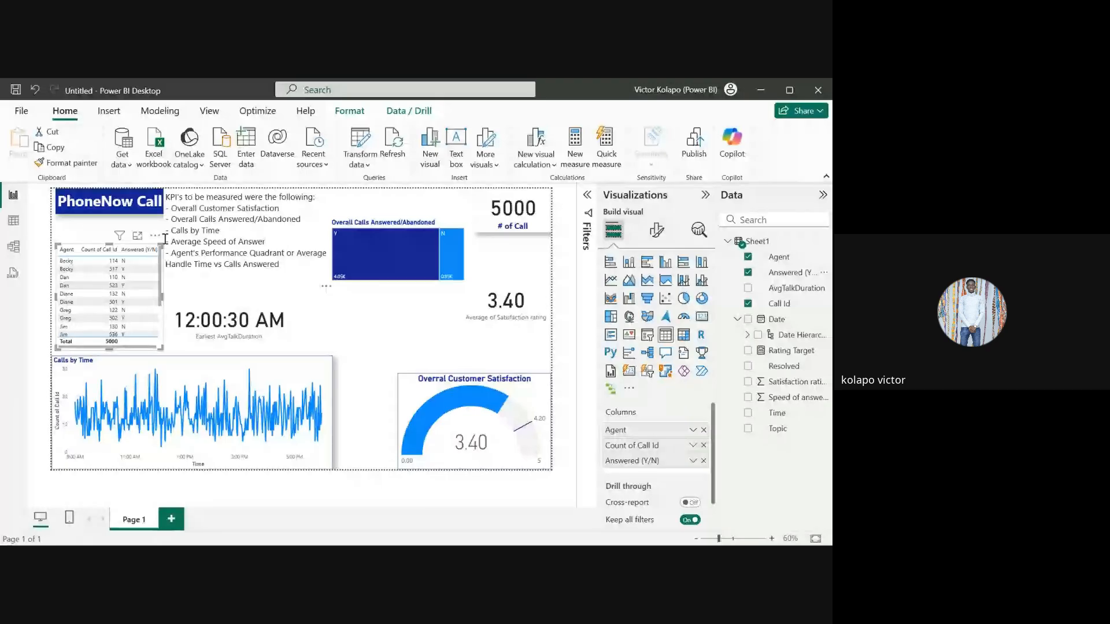
left_click(587, 197)
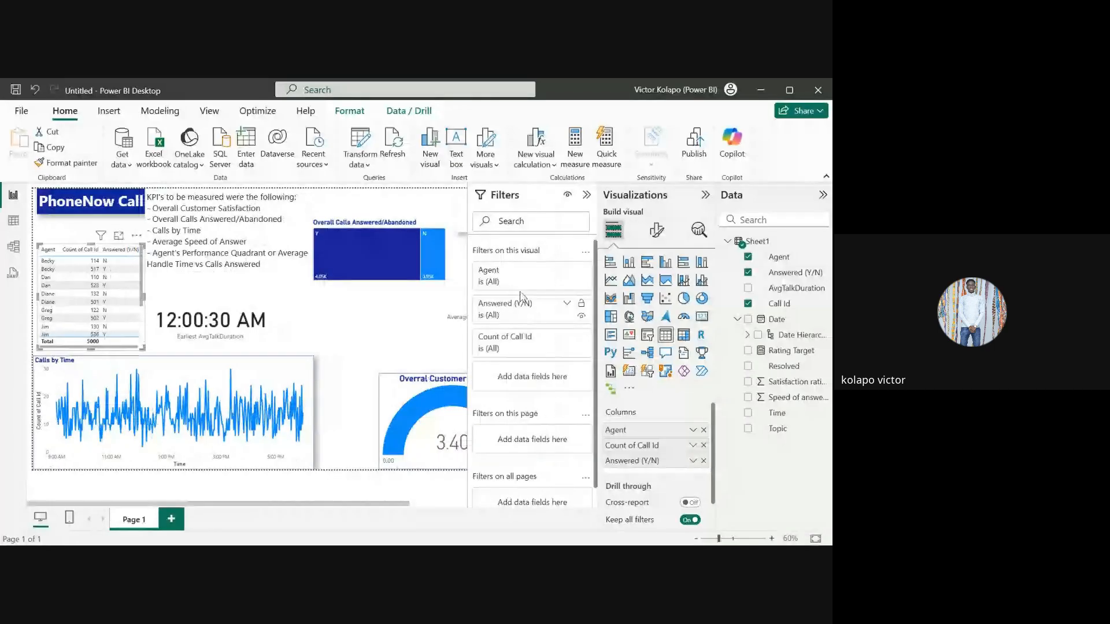
left_click(566, 304)
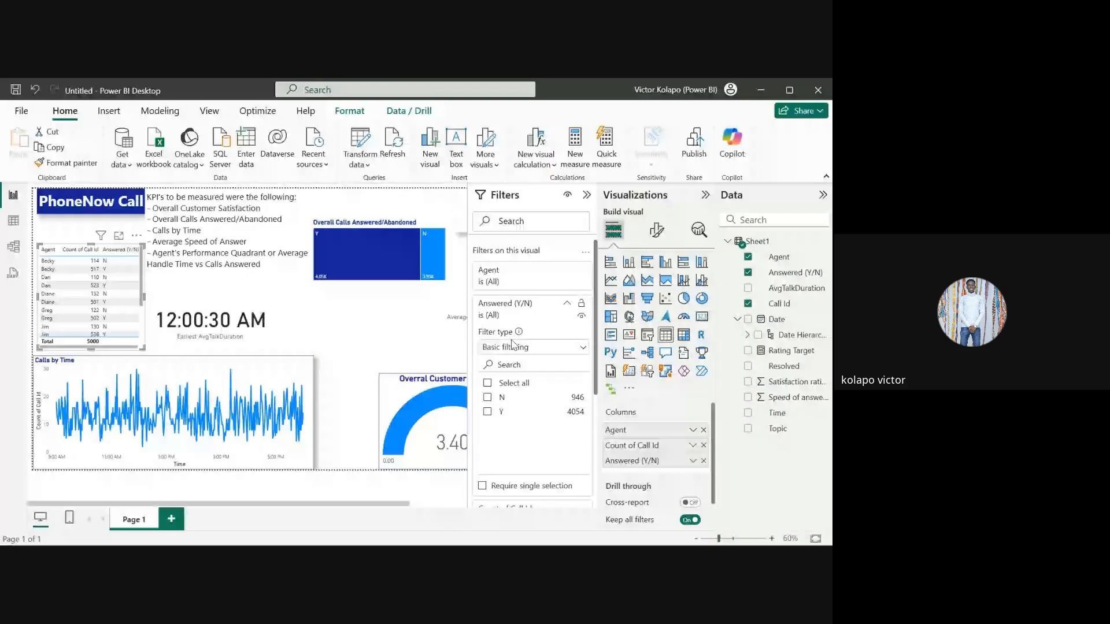
left_click(487, 412)
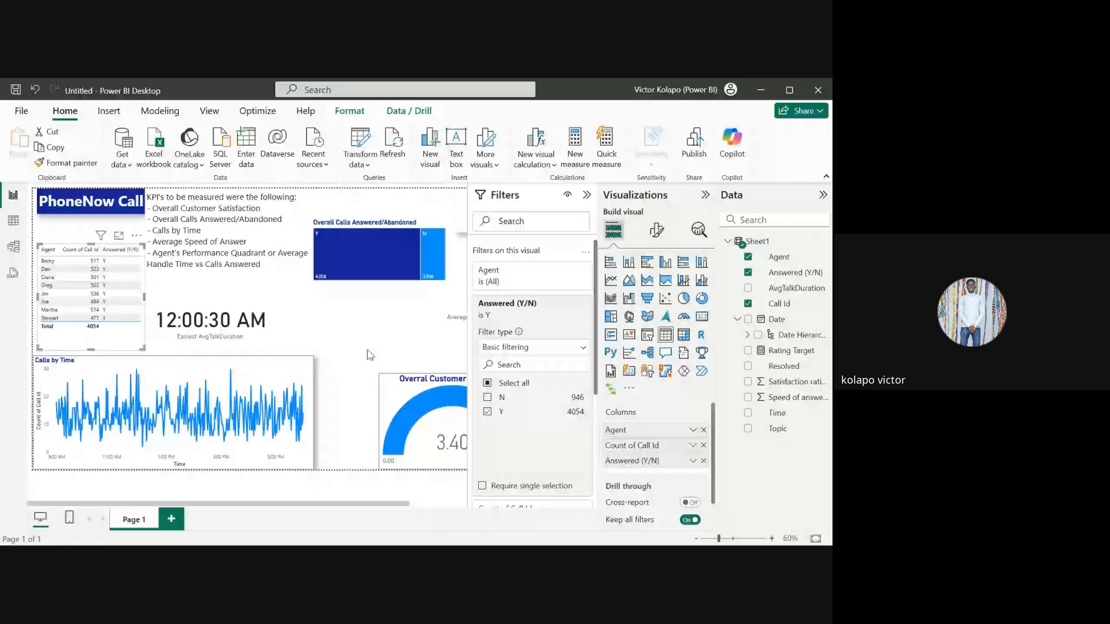
Step: Try summarizing the table's Answered (Y/N) column as a count, and widen the table to fit it
left_click(694, 462)
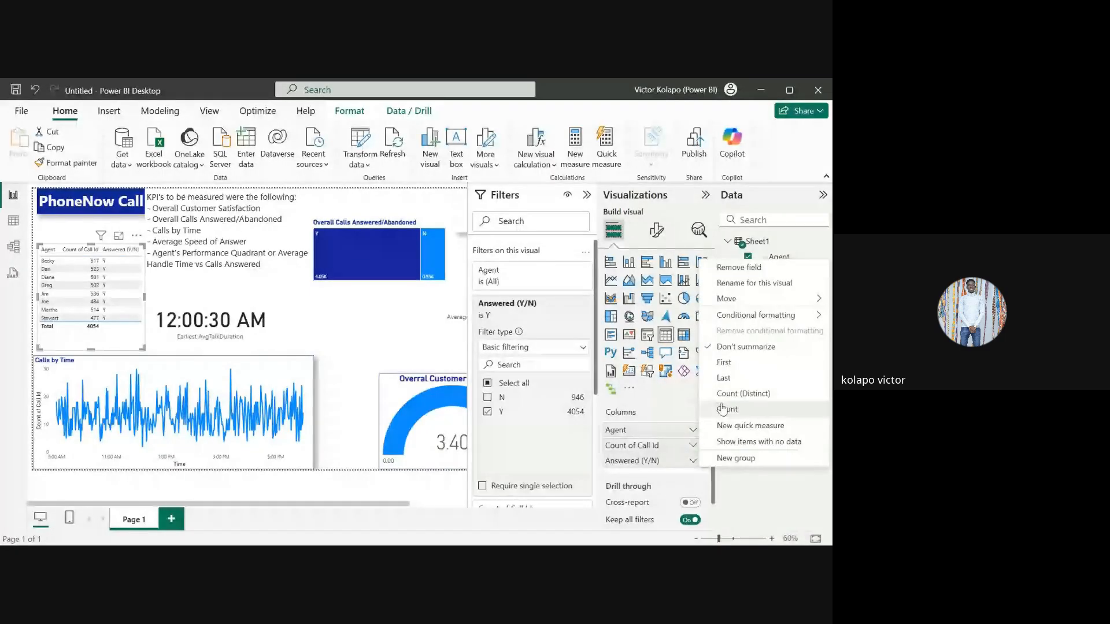
left_click(723, 409)
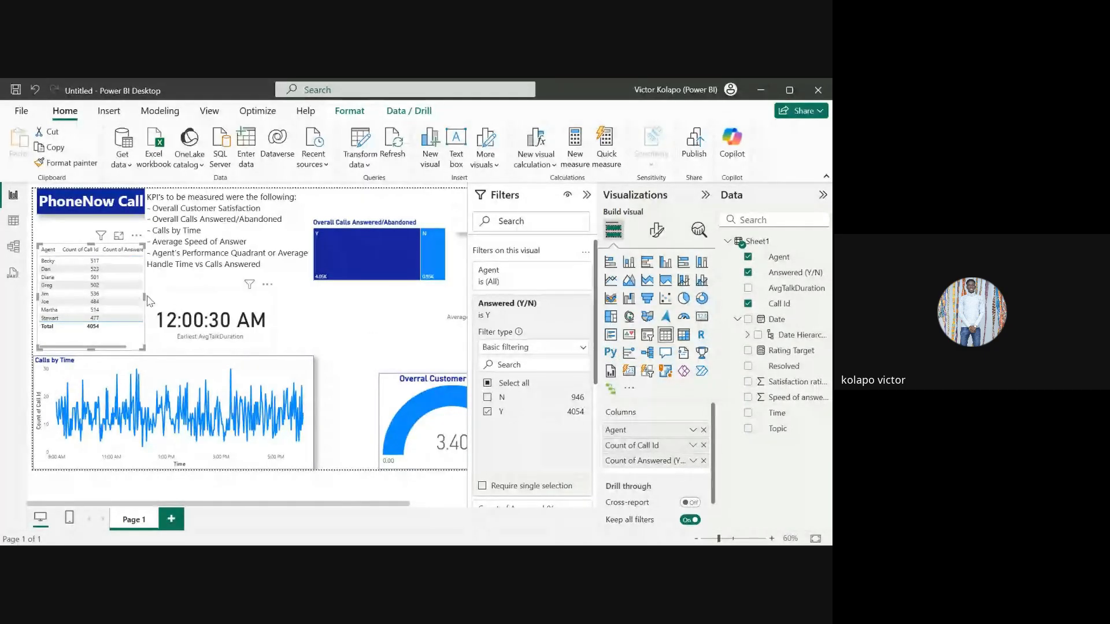
left_click_drag(146, 300, 192, 294)
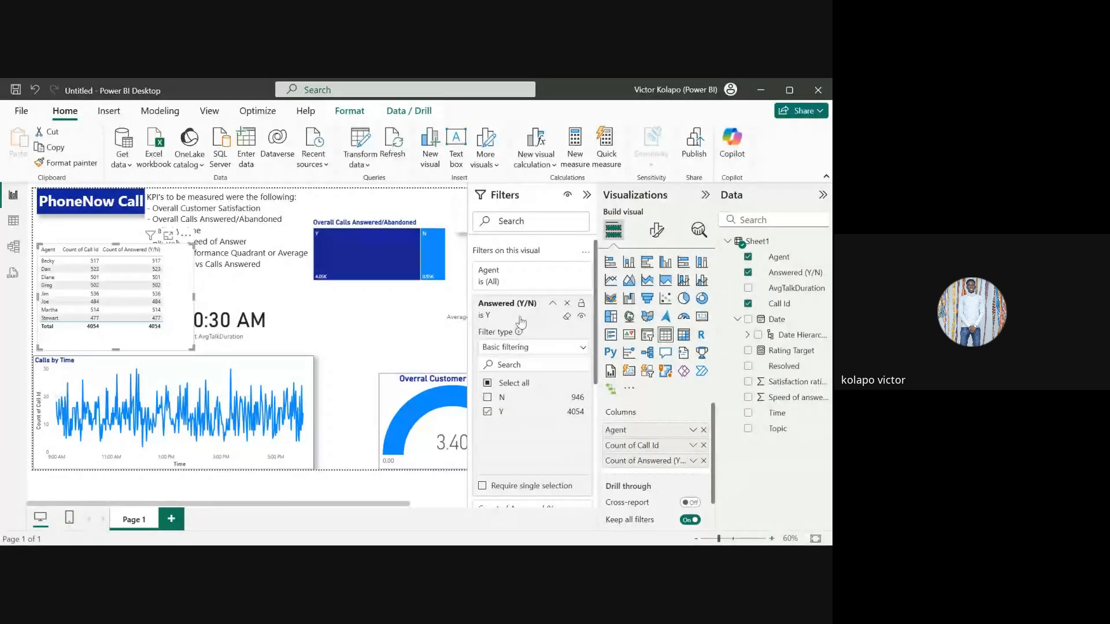
Step: Remove the count of Answered (Y/N) column and its filter from the agent table
left_click(704, 461)
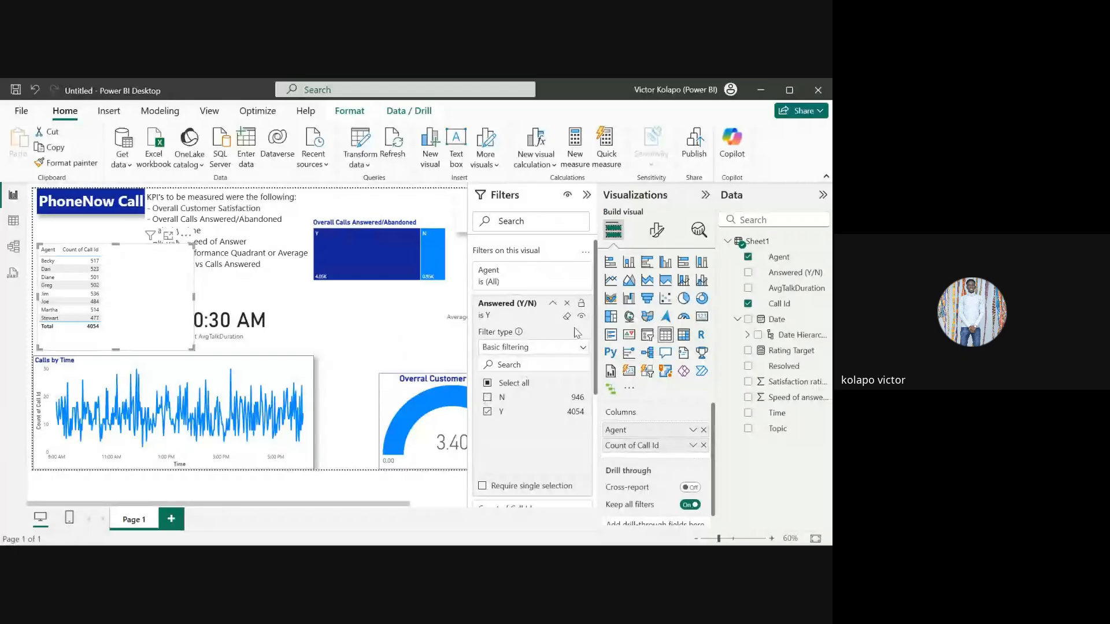
left_click(567, 318)
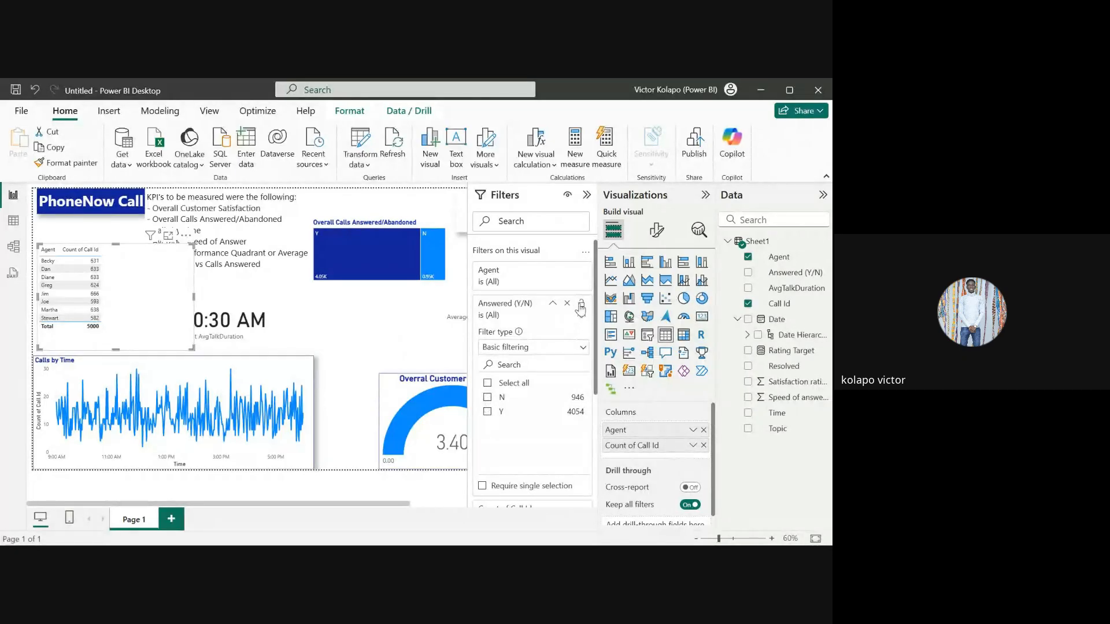
left_click(553, 306)
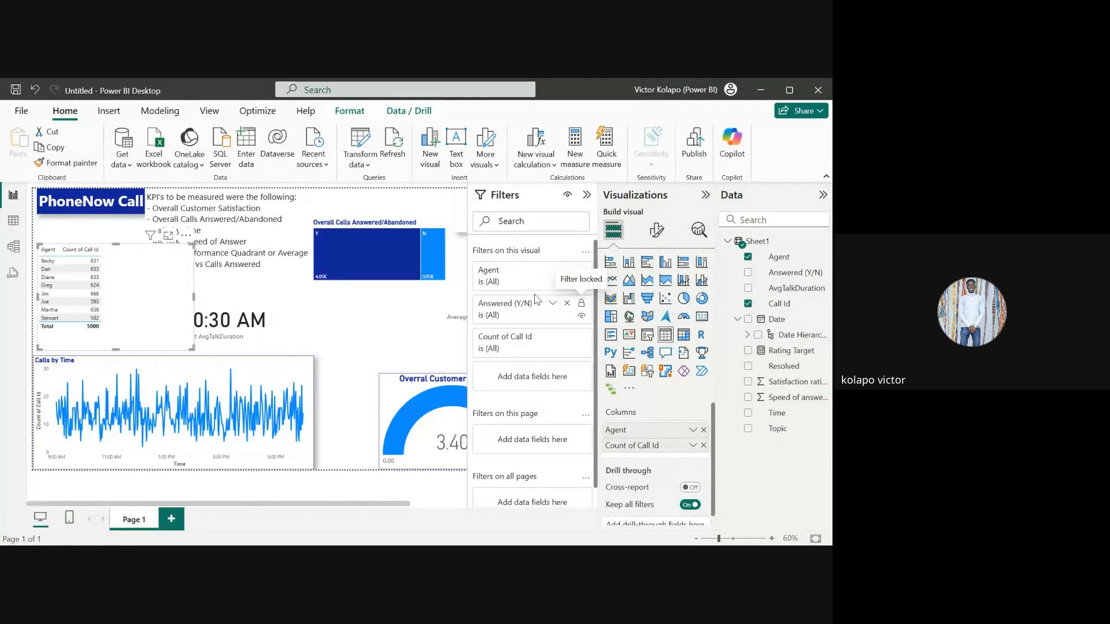
left_click(567, 303)
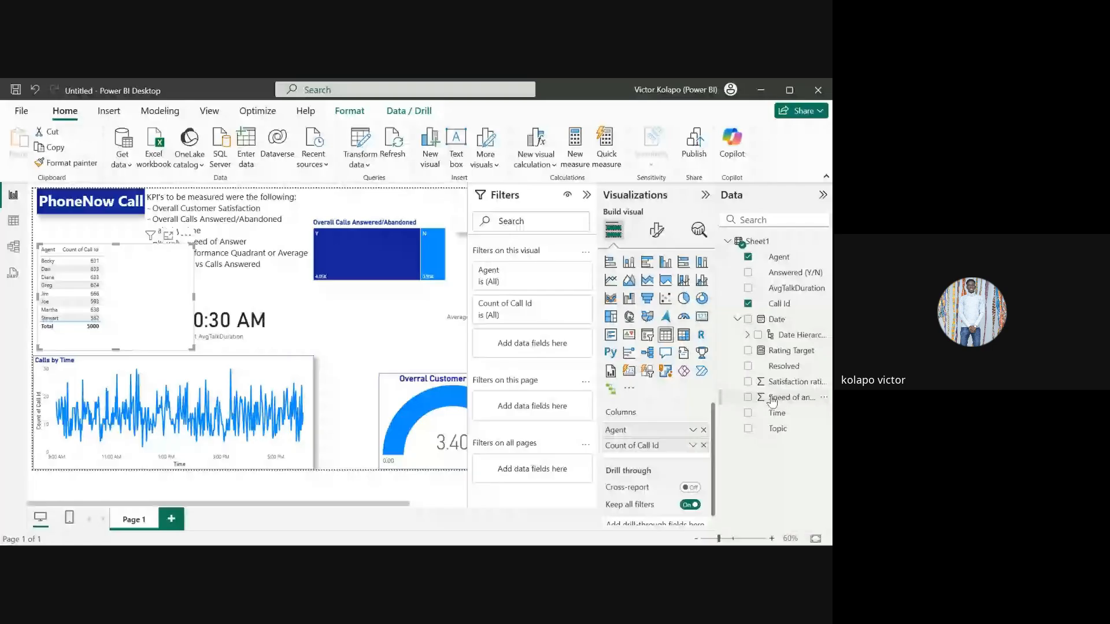
Step: Add Speed of answer in seconds to the agent table as an average, and narrow the table
left_click_drag(773, 402, 131, 285)
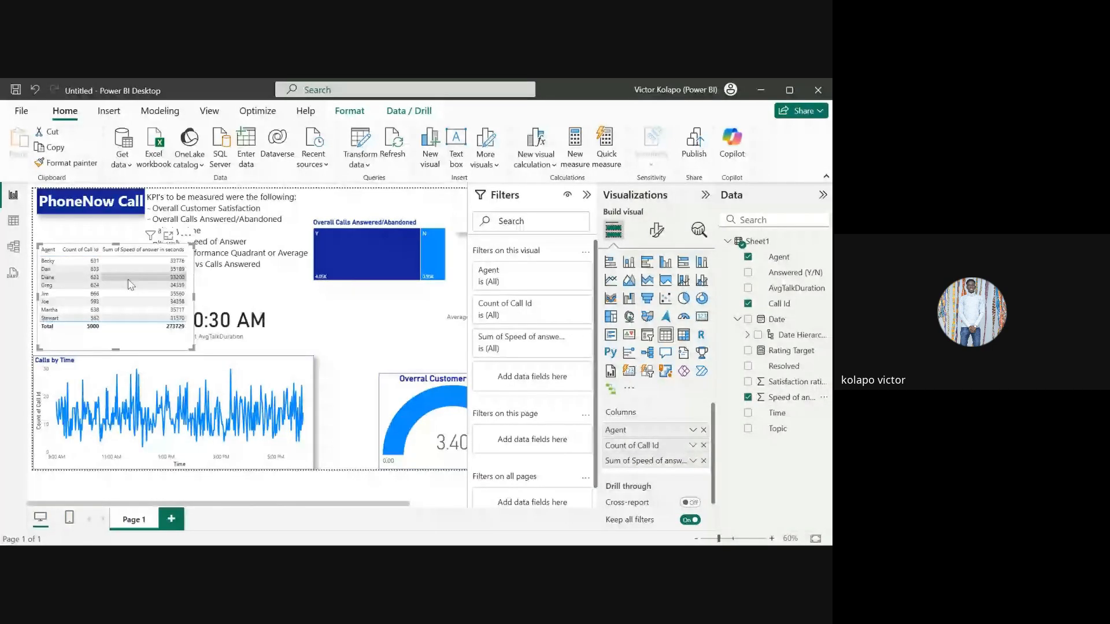
left_click(693, 462)
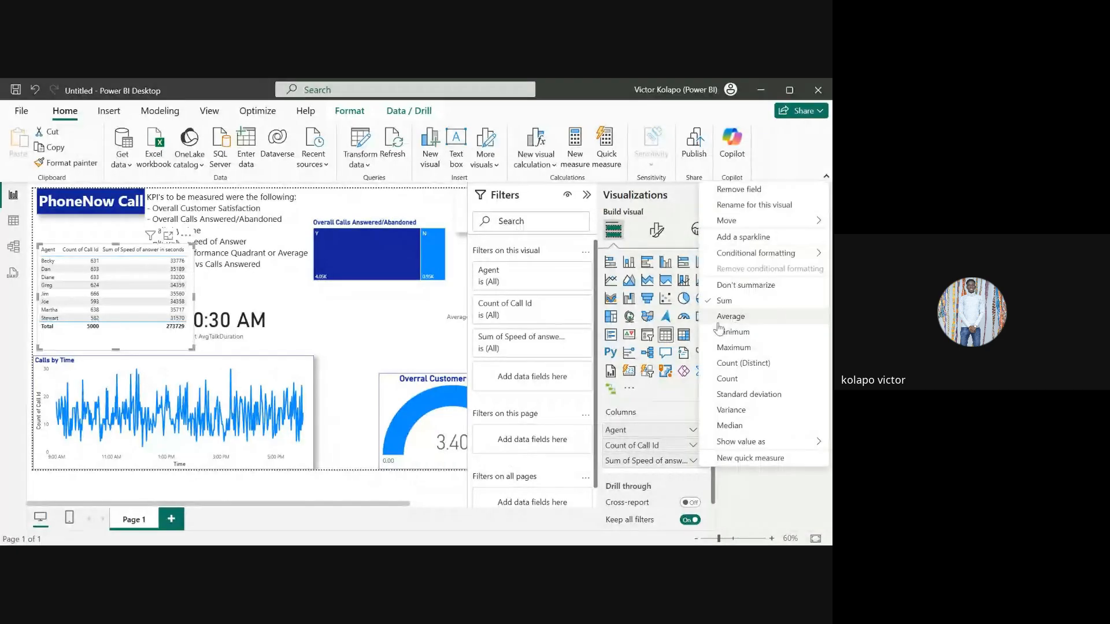
left_click(731, 317)
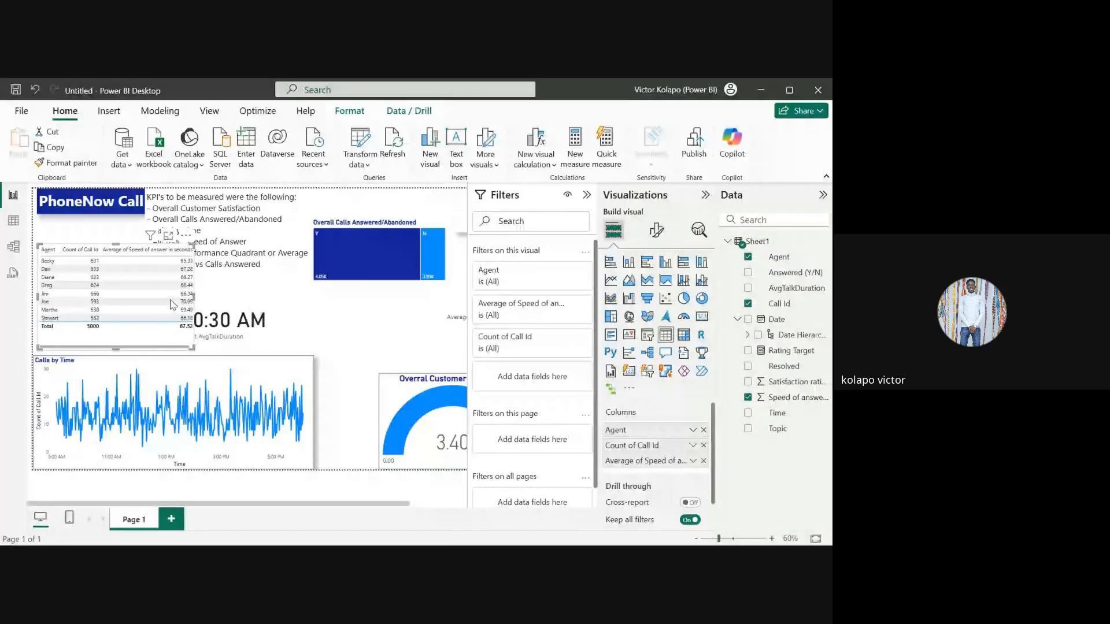
left_click_drag(172, 305, 165, 305)
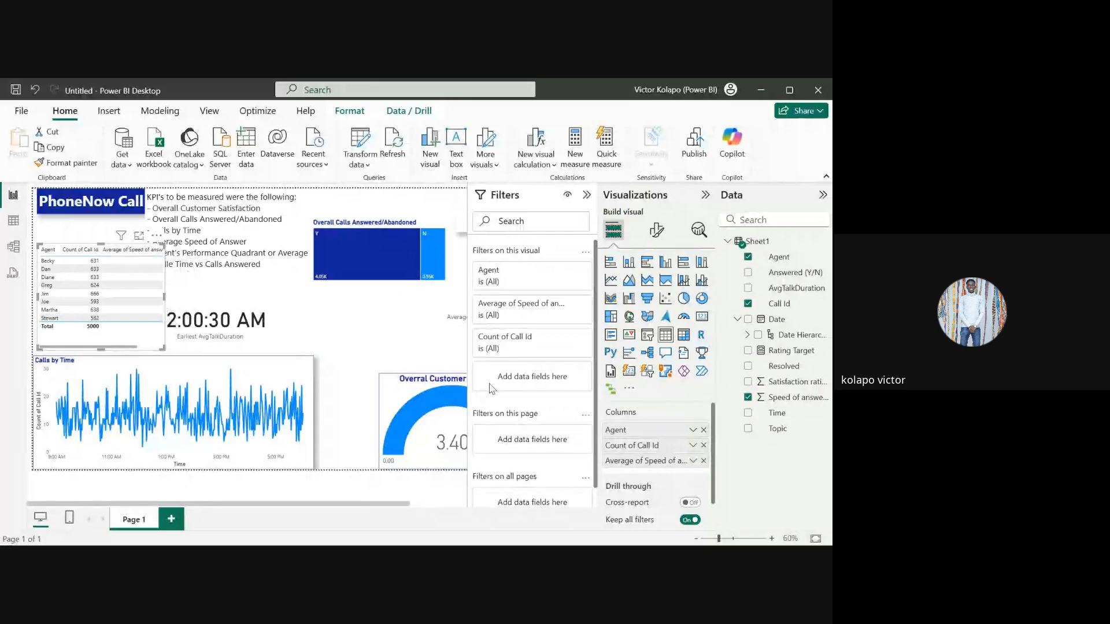
Step: Rename the average speed of answer column in the agent table as Avg Speed of answer
double_click(608, 459)
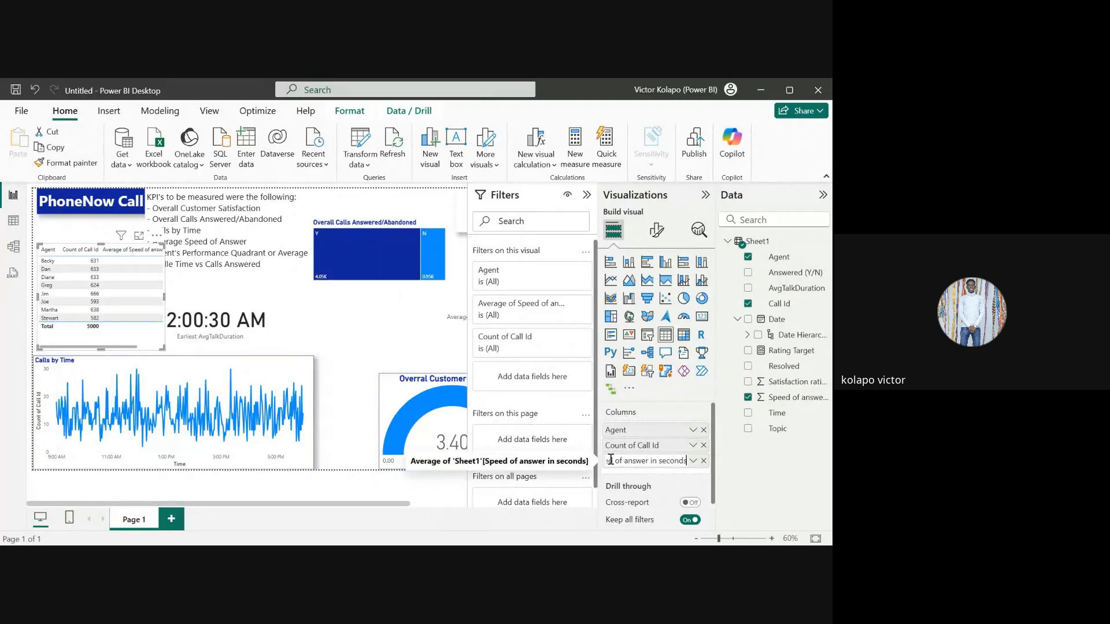
key("Left")
key("Left")
key("Left")
key("Left")
key("Left")
key("Left")
key("Left")
key("Left")
key("Left")
key("Left")
key("Left")
key("Left")
key("Left")
key("Left")
key("Left")
key("Left")
key("Left")
key("Left")
key("Left")
key("Left")
key("Delete")
key("Delete")
key("Delete")
key("Delete")
key("Delete")
type("g")
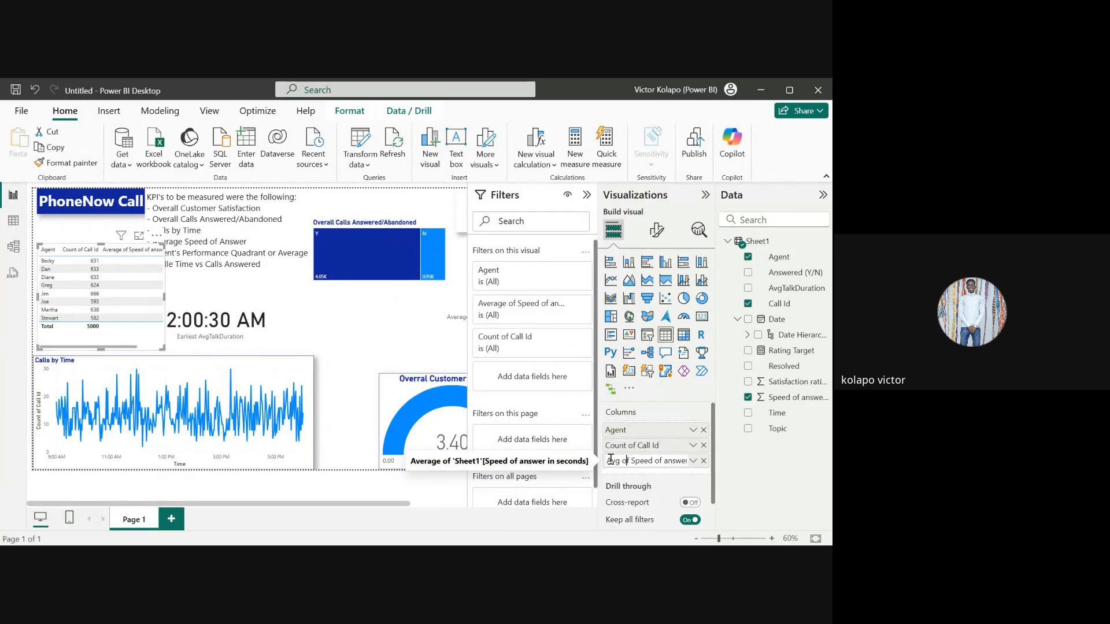
key("Delete")
key("Delete")
key("Delete")
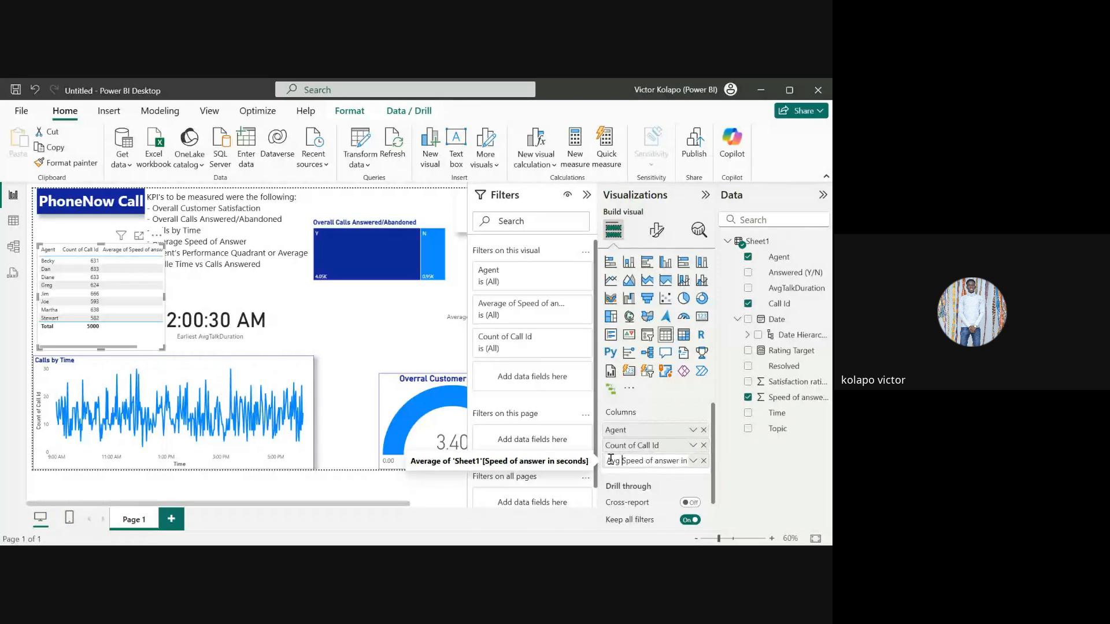
key("ctrl+Right")
key("ctrl+Right")
key("Delete")
key("Delete")
key("Delete")
key("Return")
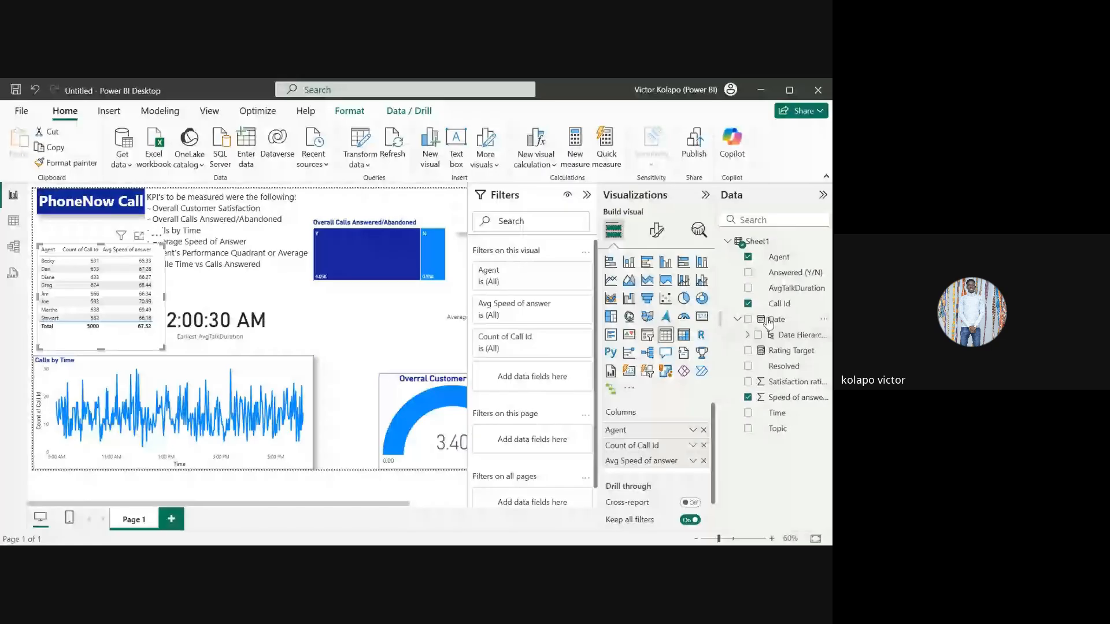
Step: Add Satisfaction rating to the agent table as an average, and widen the table to fit the four columns
left_click(748, 382)
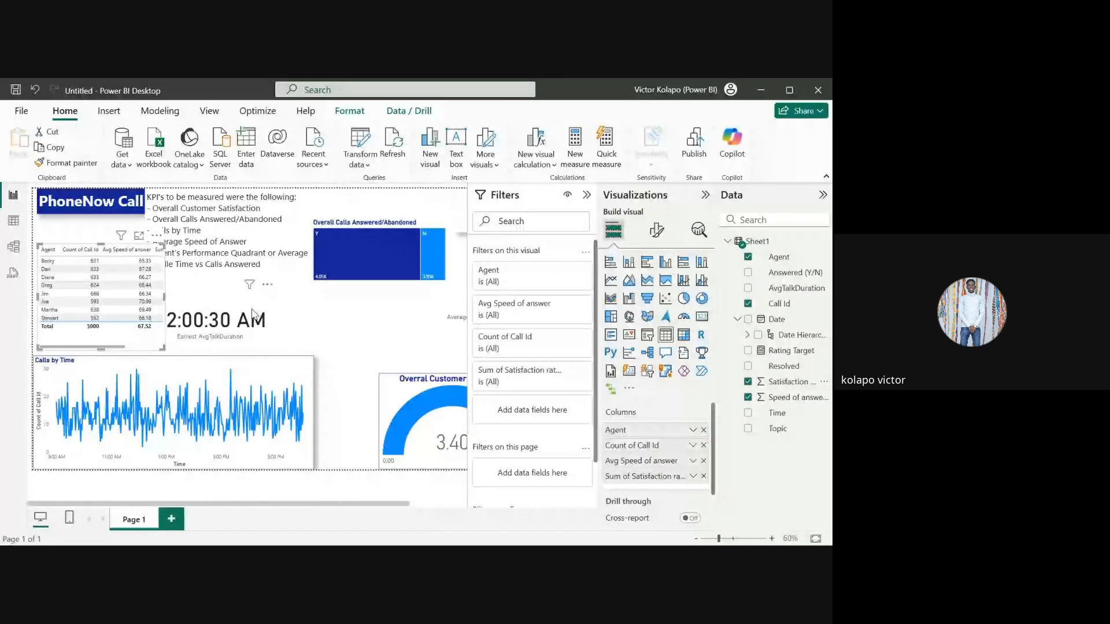
left_click_drag(167, 297, 231, 297)
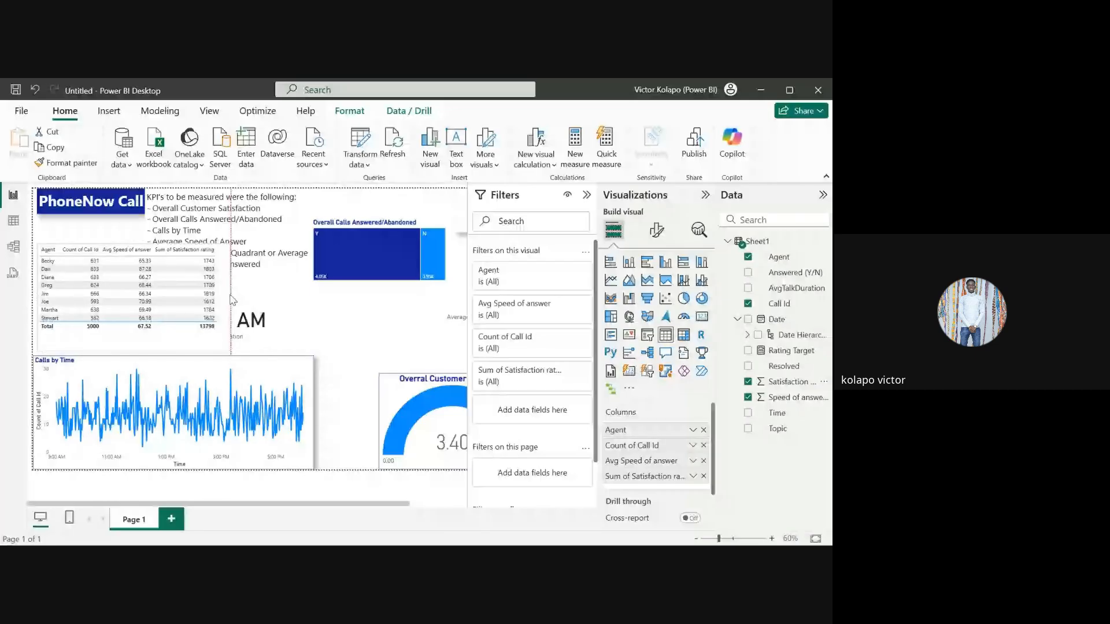
left_click(692, 476)
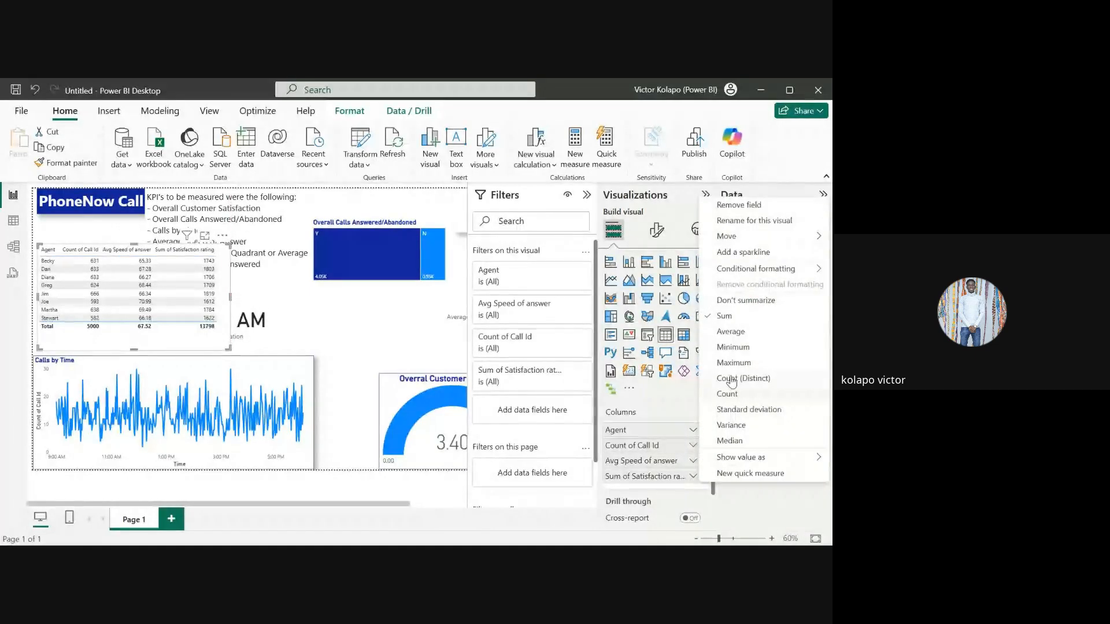
left_click(730, 331)
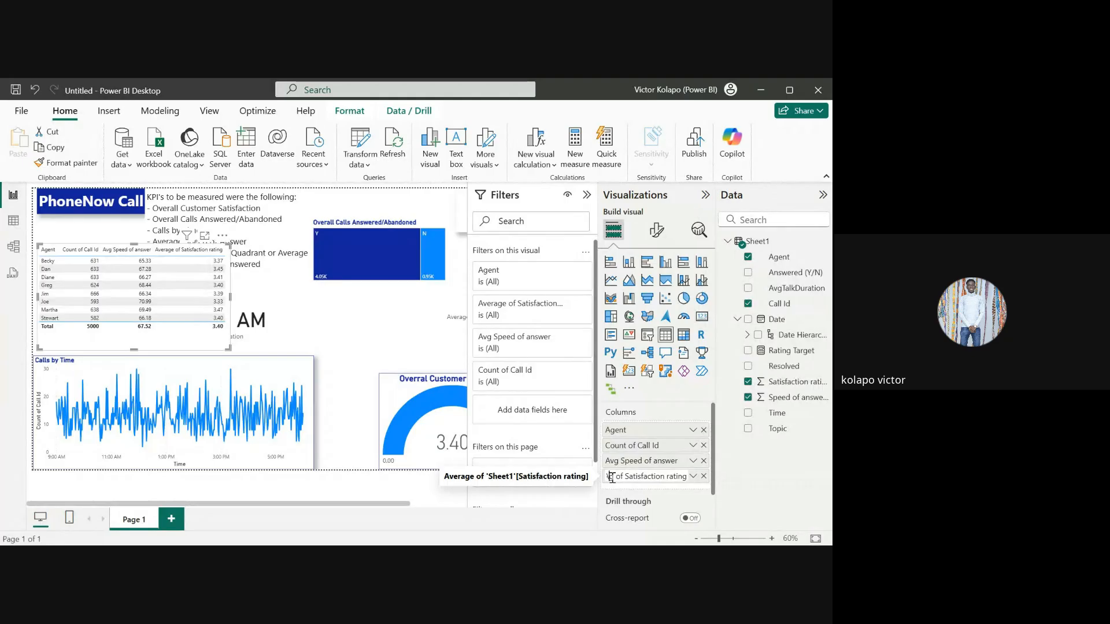
Step: Rename the average satisfaction column in the agent table as Avg Satisfaction rating
key("Return")
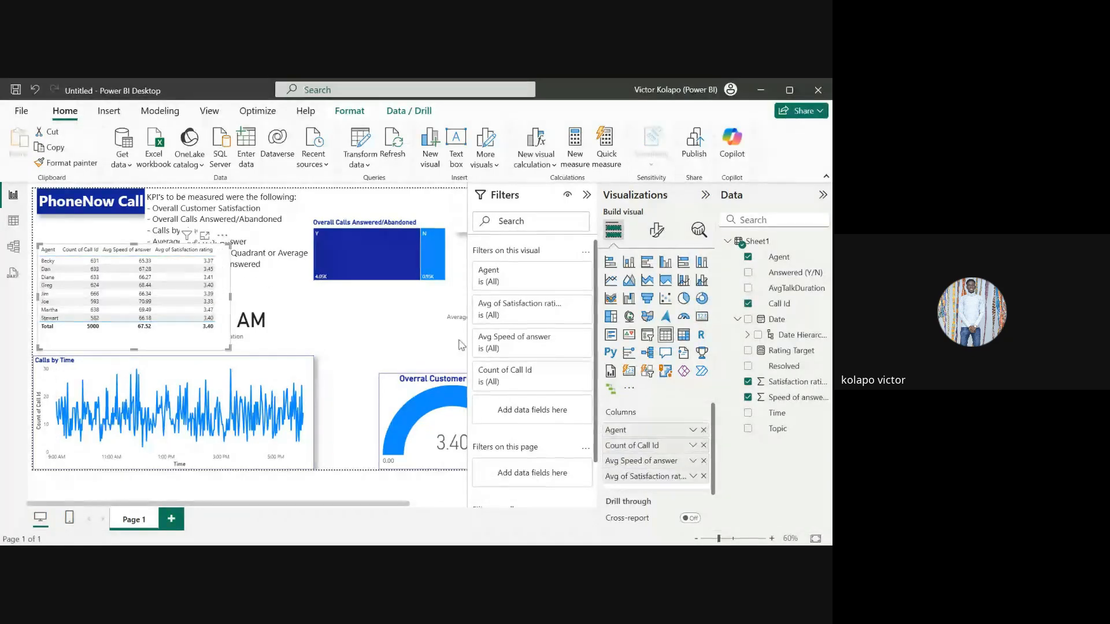
double_click(631, 473)
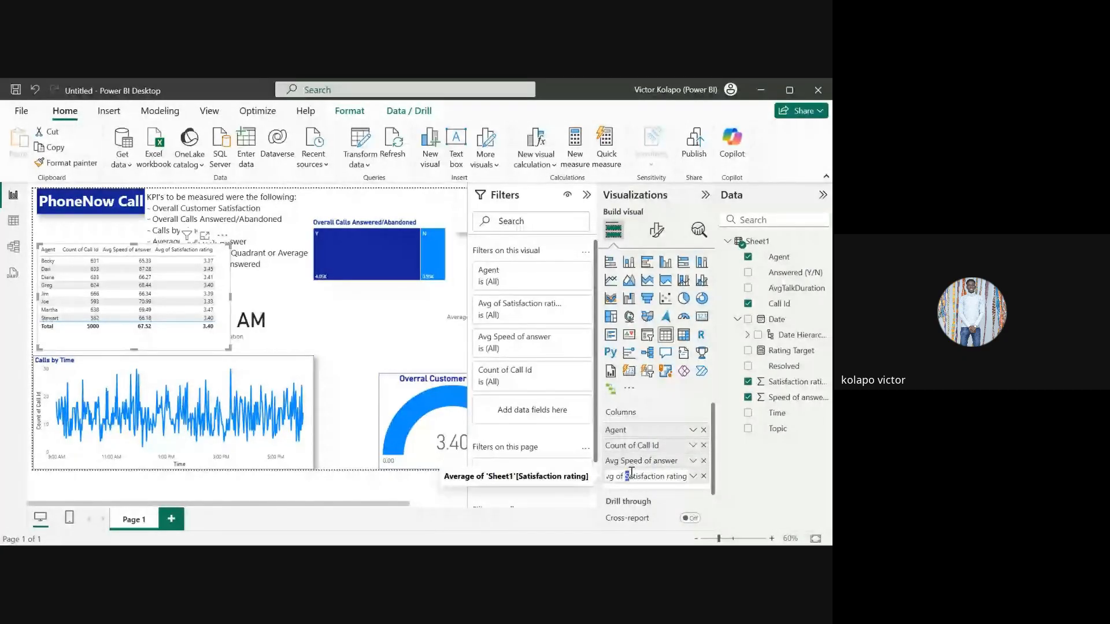
key("BackSpace")
key("BackSpace")
key("BackSpace")
key("Return")
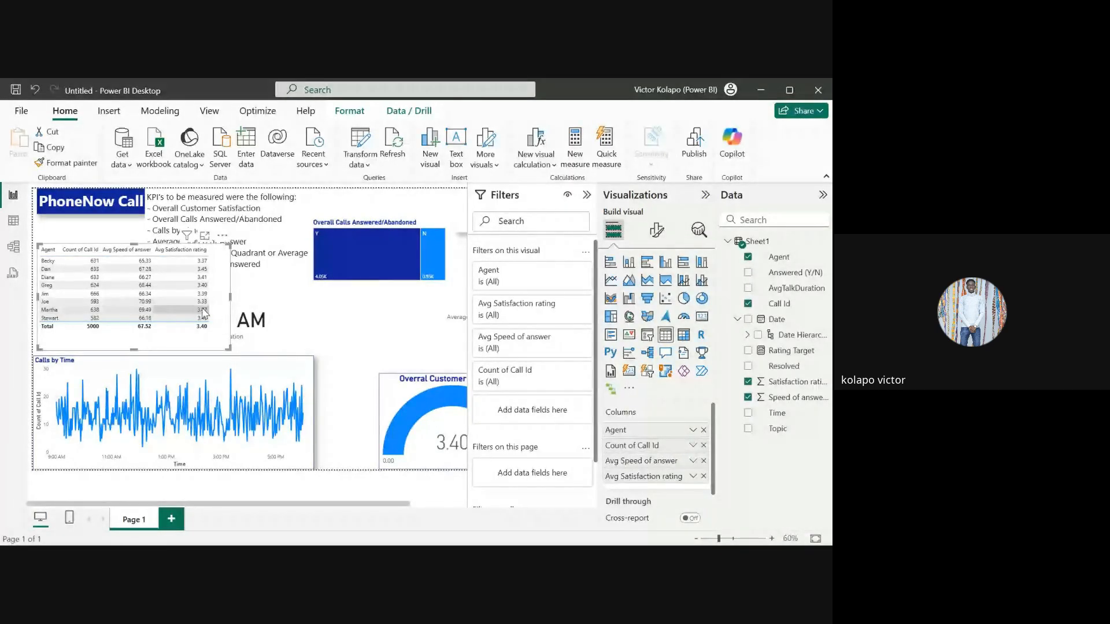
Step: Look through the agent table's formatting options, including style presets, grid, values and the general settings
right_click(169, 335)
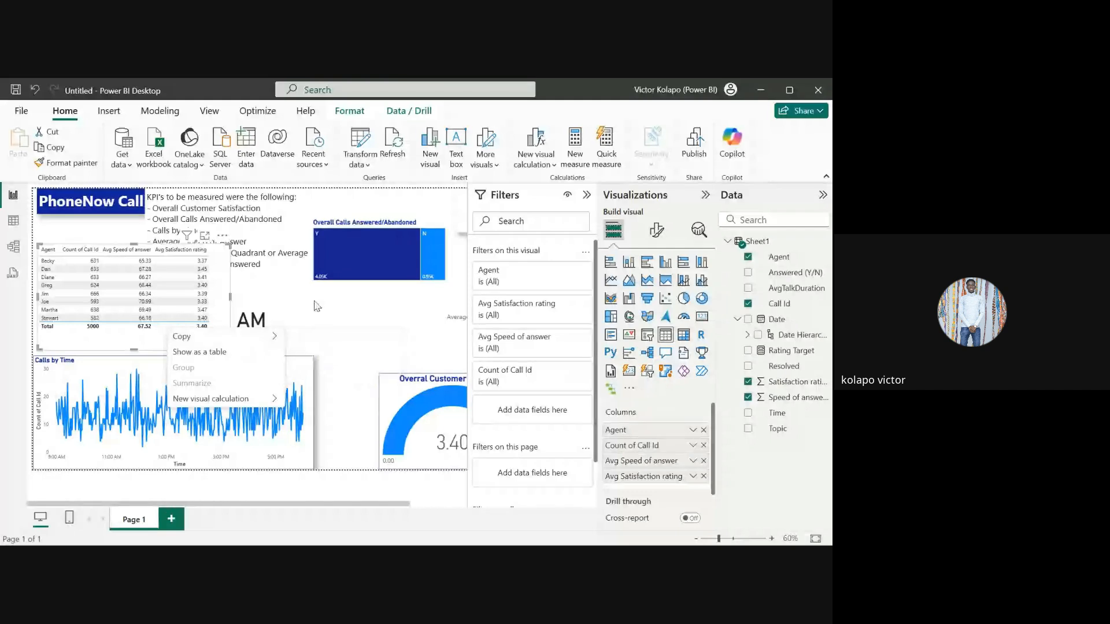
left_click(151, 342)
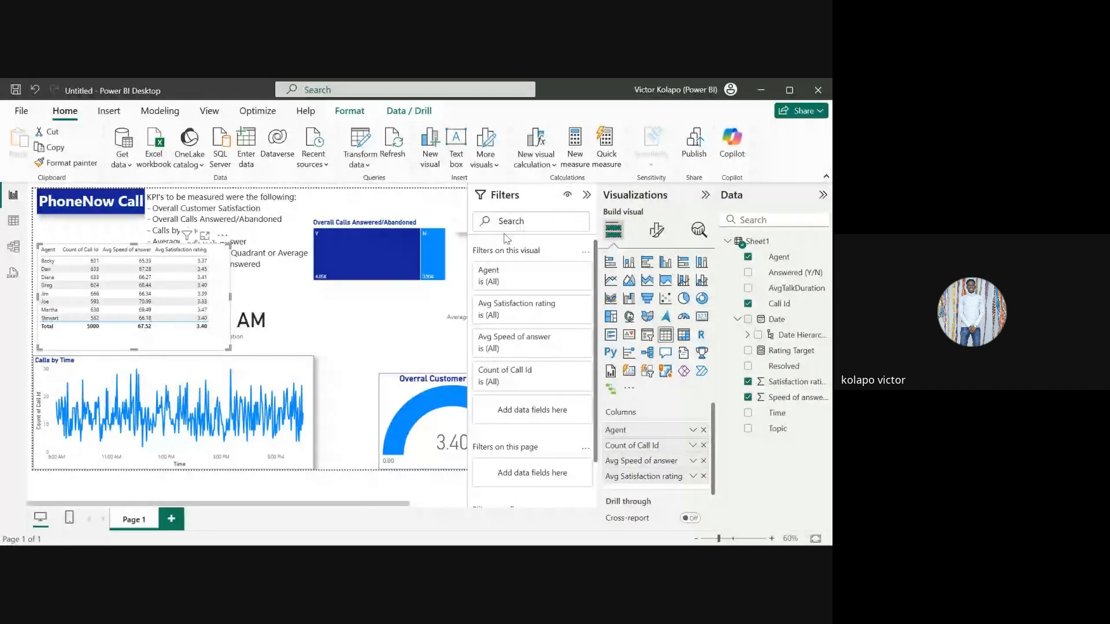
left_click(657, 231)
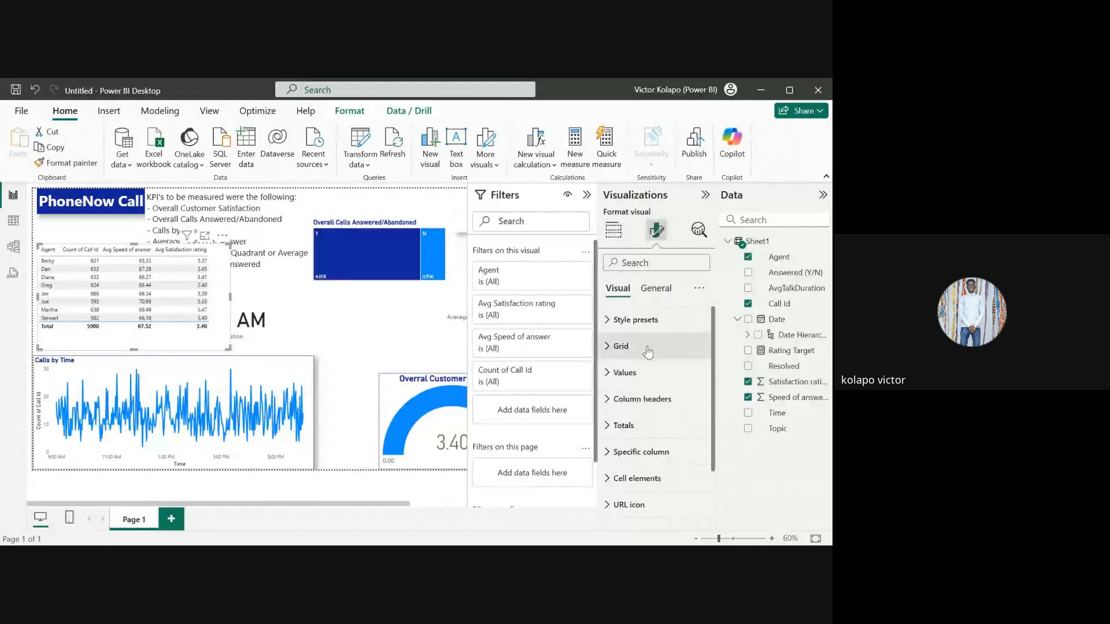
left_click(642, 374)
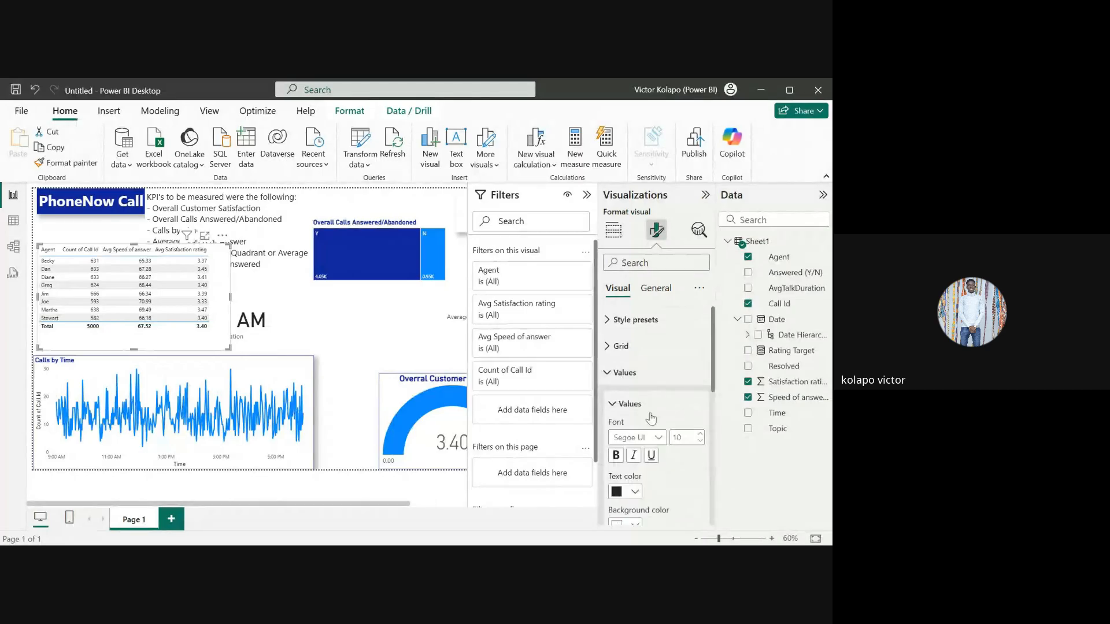
scroll(651, 405, "down", 5)
scroll(653, 418, "up", 5)
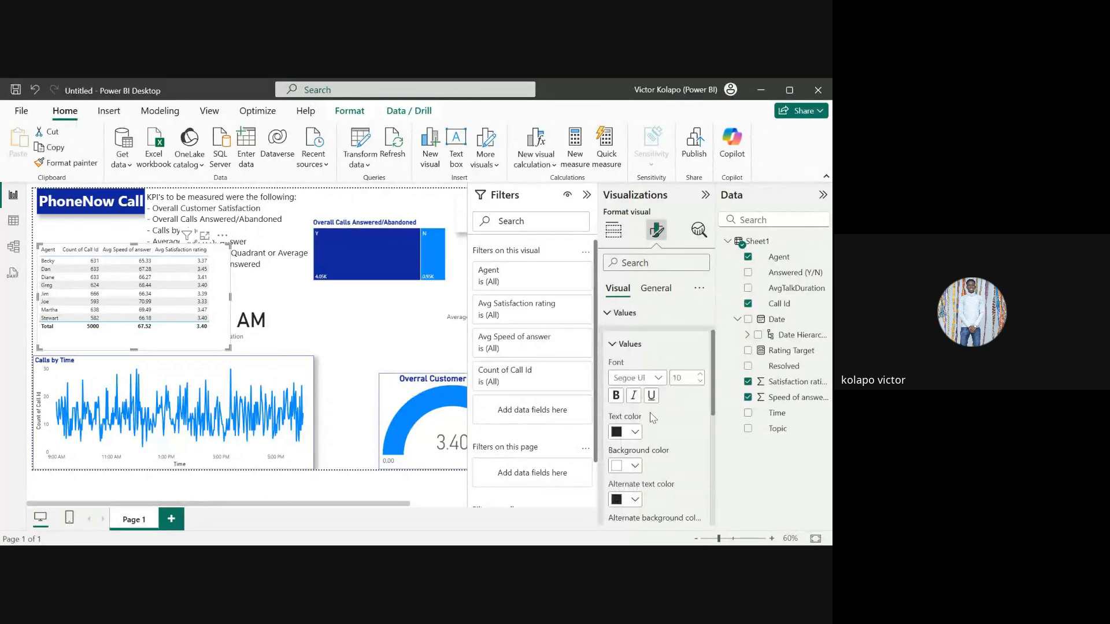
left_click(609, 372)
left_click(656, 288)
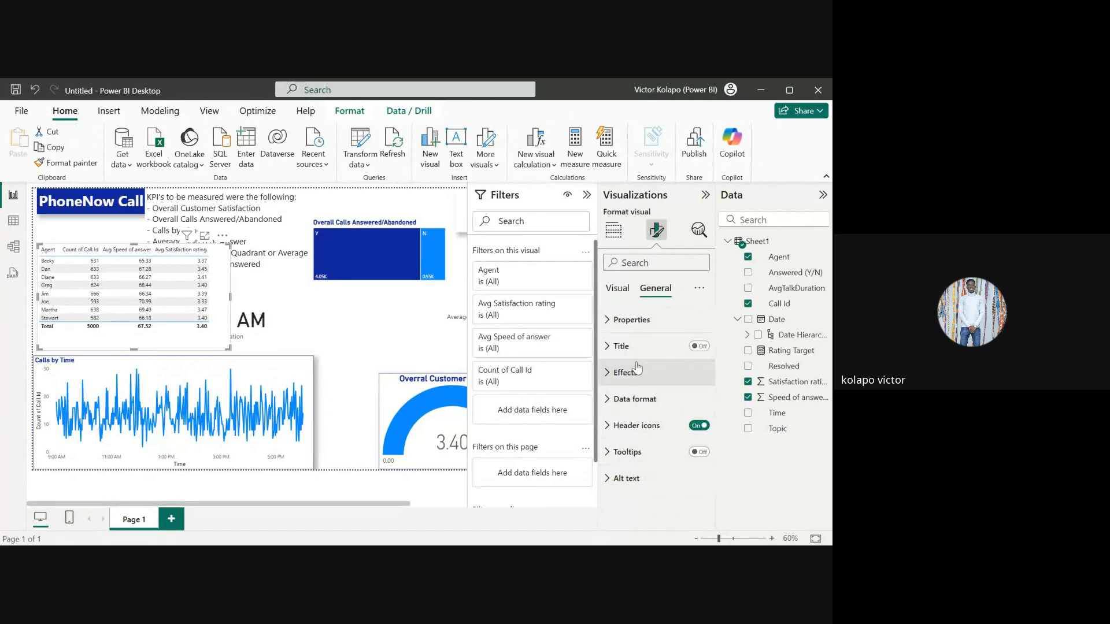
left_click(618, 288)
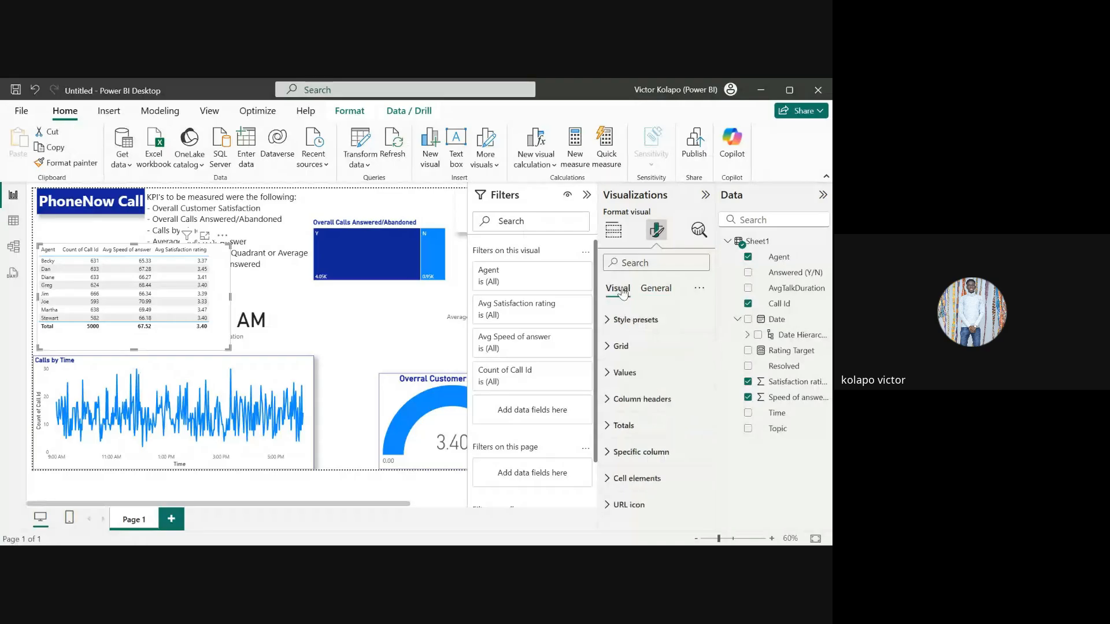
left_click(632, 320)
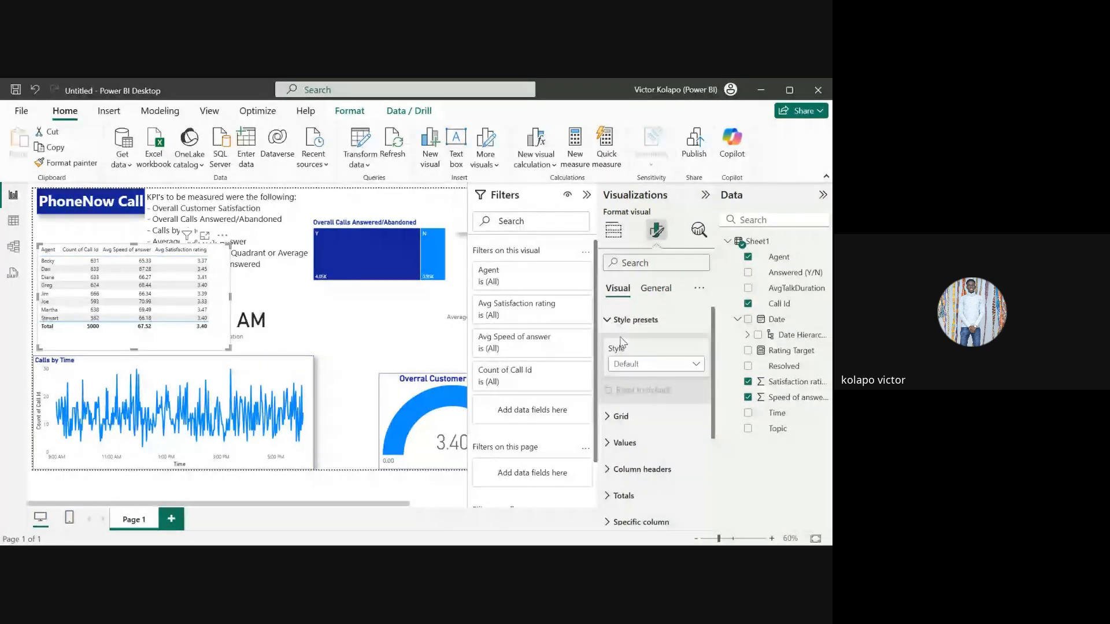
left_click(609, 321)
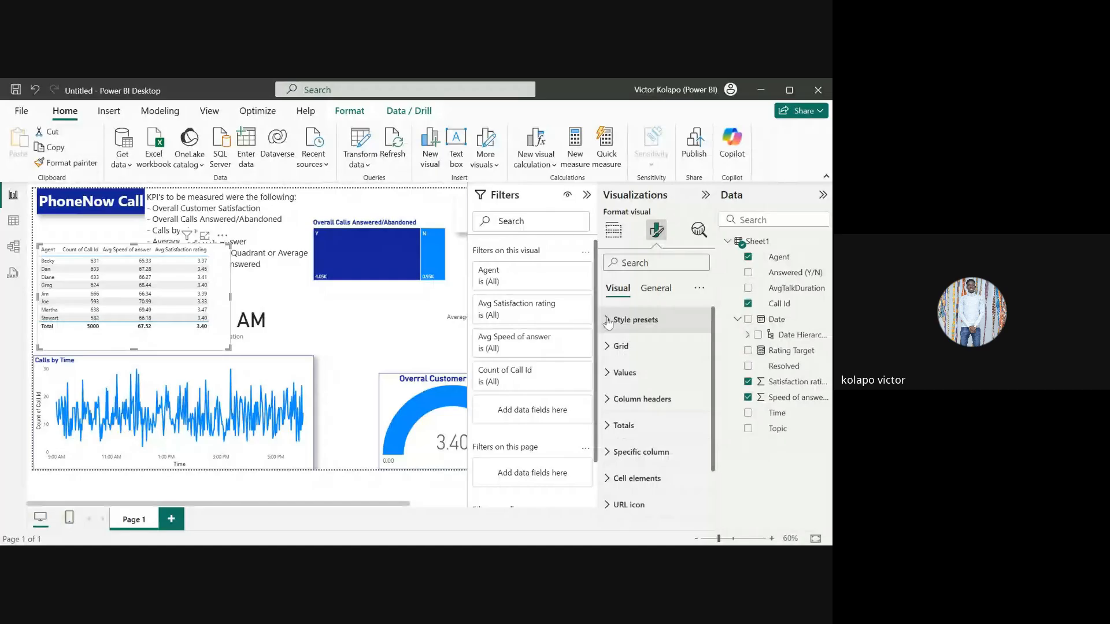
left_click(608, 347)
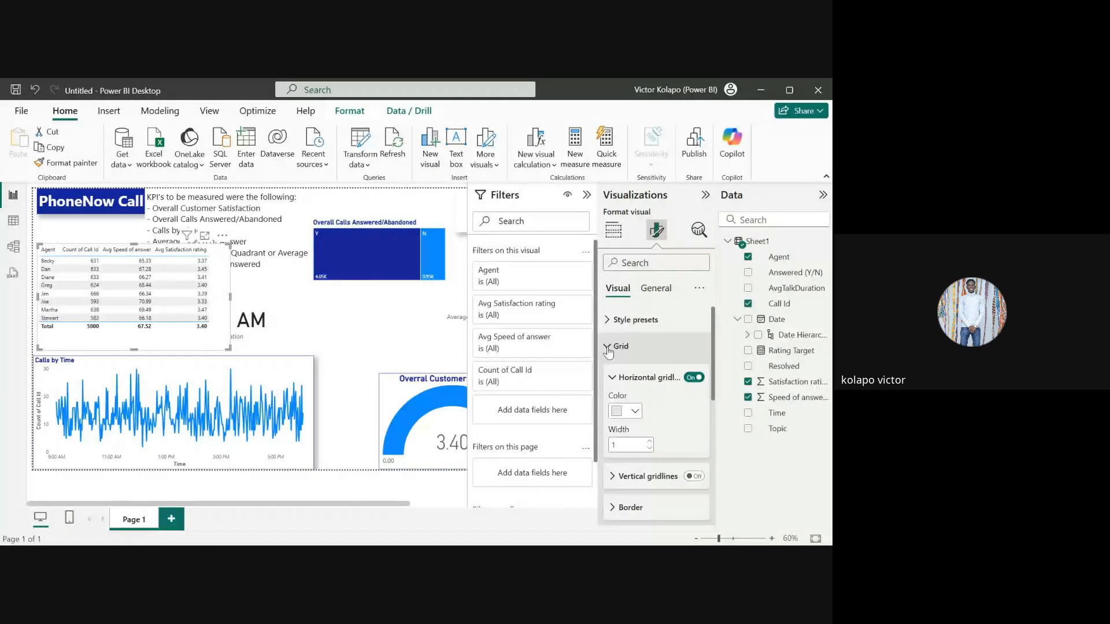
left_click(607, 347)
Step: Turn off the totals row in the agent table and shorten the table to fit the remaining rows
scroll(678, 467, "down", 5)
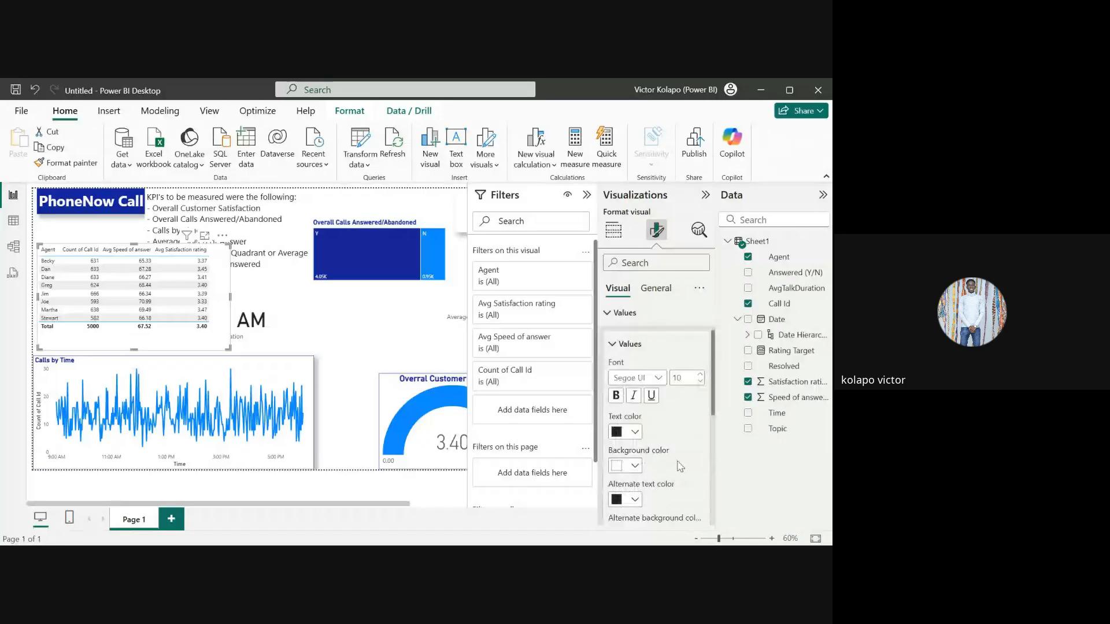
scroll(670, 448, "down", 1)
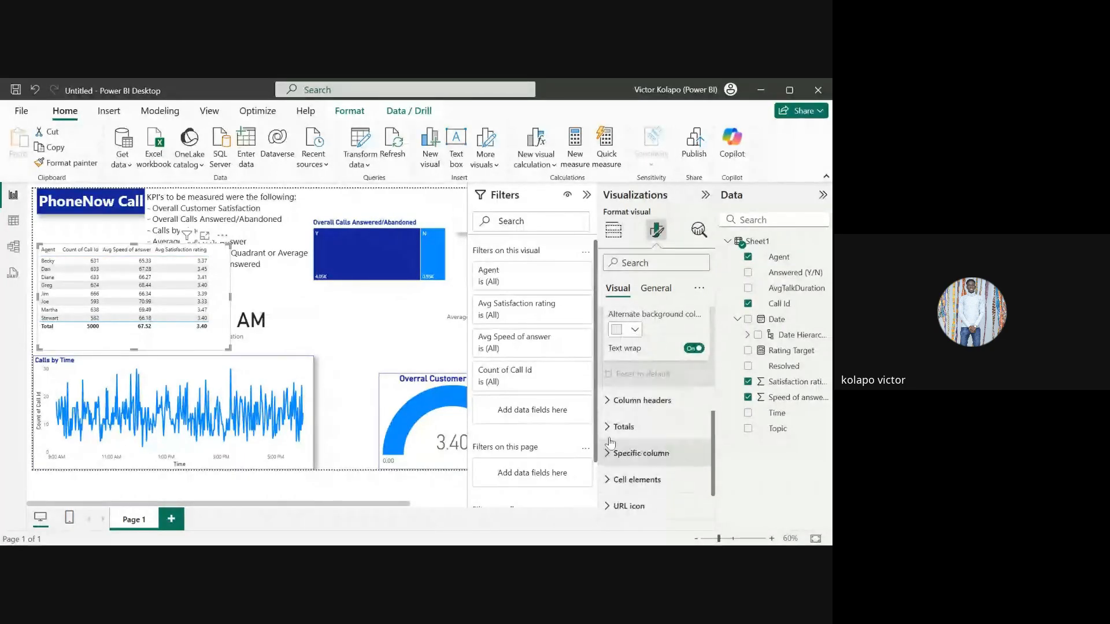
left_click(665, 429)
left_click(694, 458)
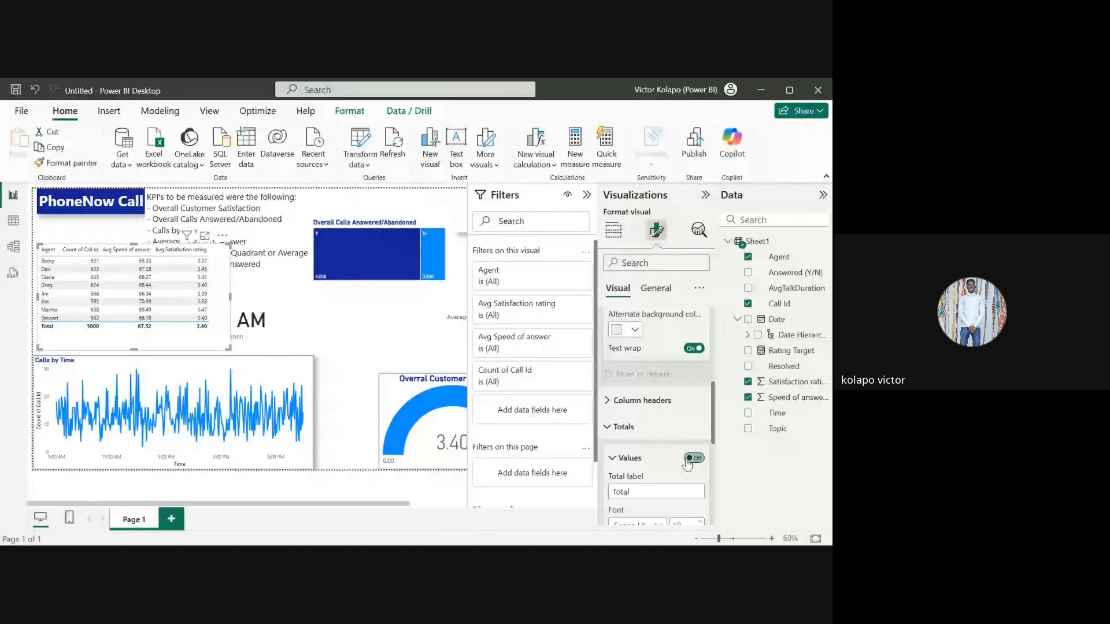
left_click(618, 428)
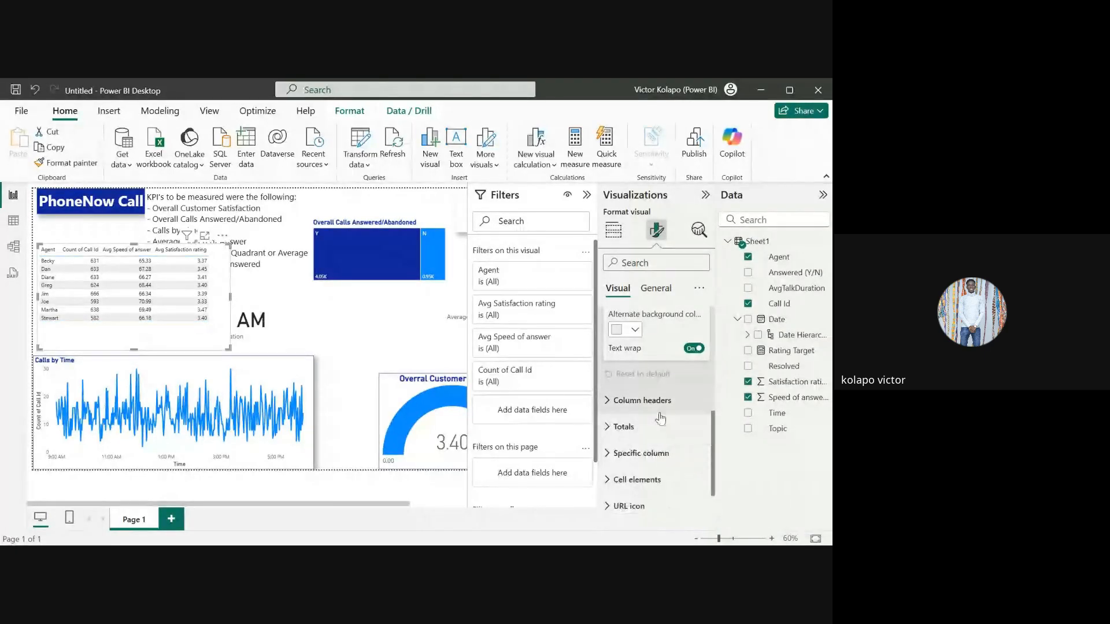
scroll(663, 417, "up", 3)
scroll(663, 417, "up", 2)
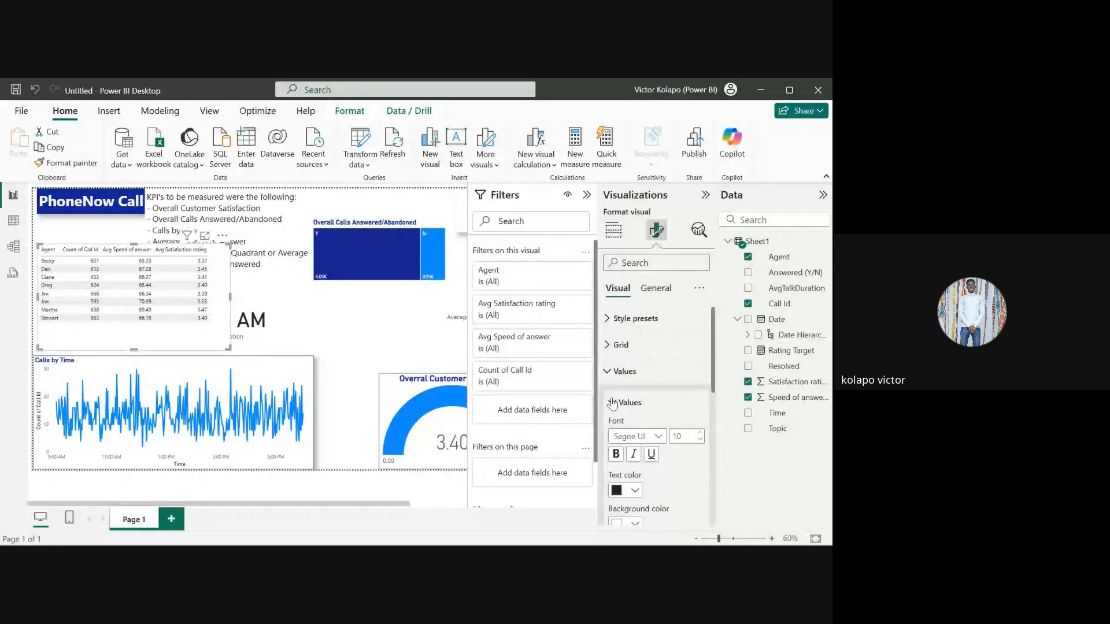
left_click(618, 371)
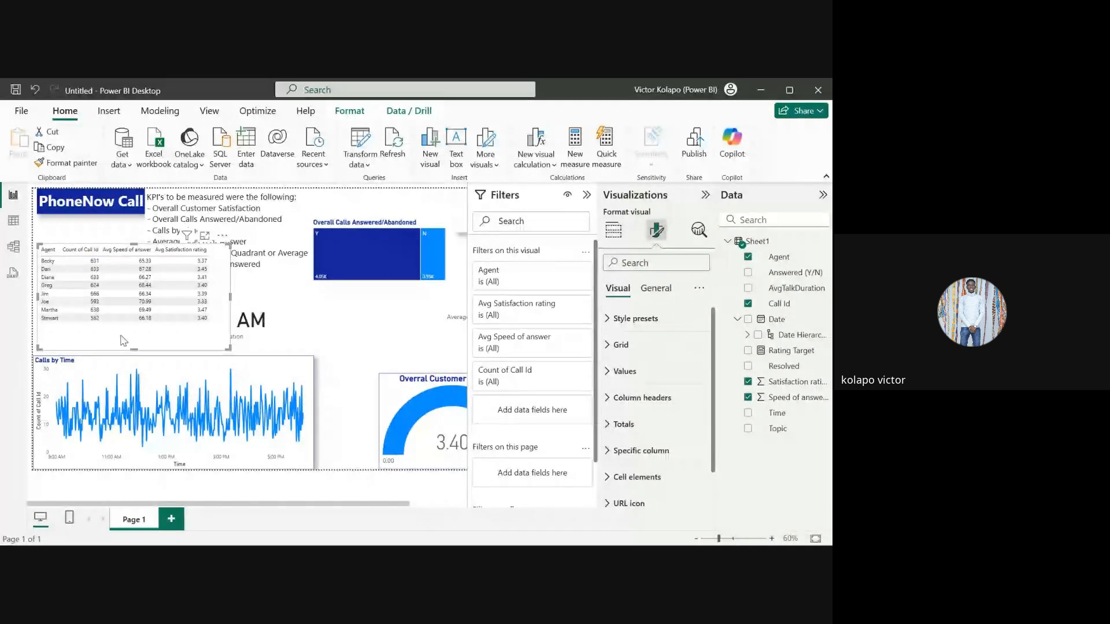
left_click_drag(134, 349, 133, 329)
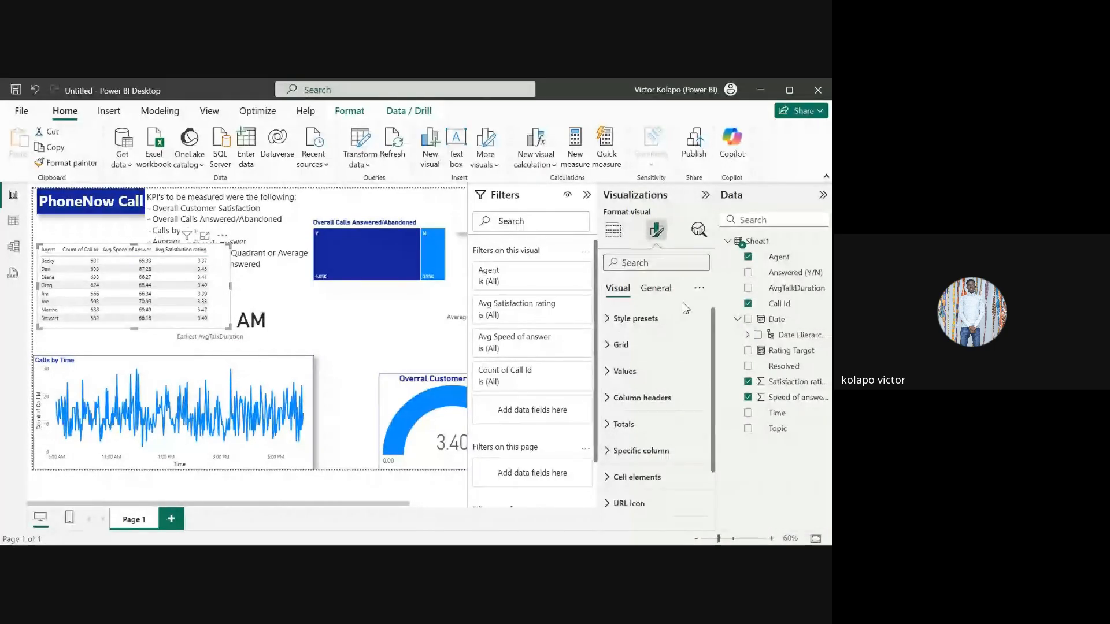
Step: Give the agent table the title Agent Performance Quadrant and make the table taller so all agent rows fit
left_click(658, 289)
left_click(699, 346)
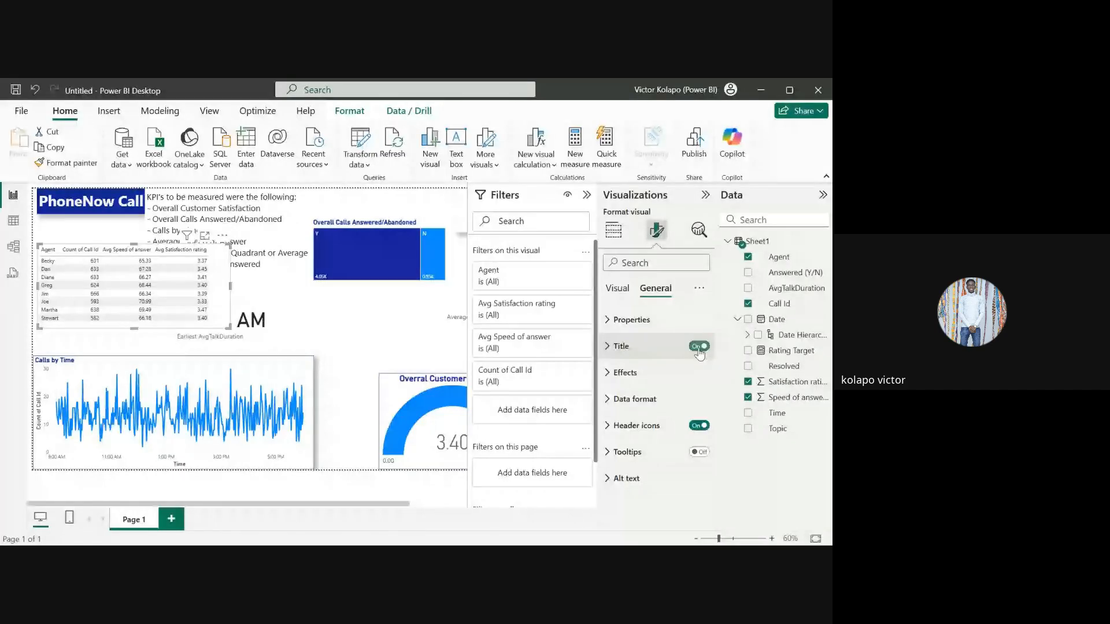
left_click(618, 347)
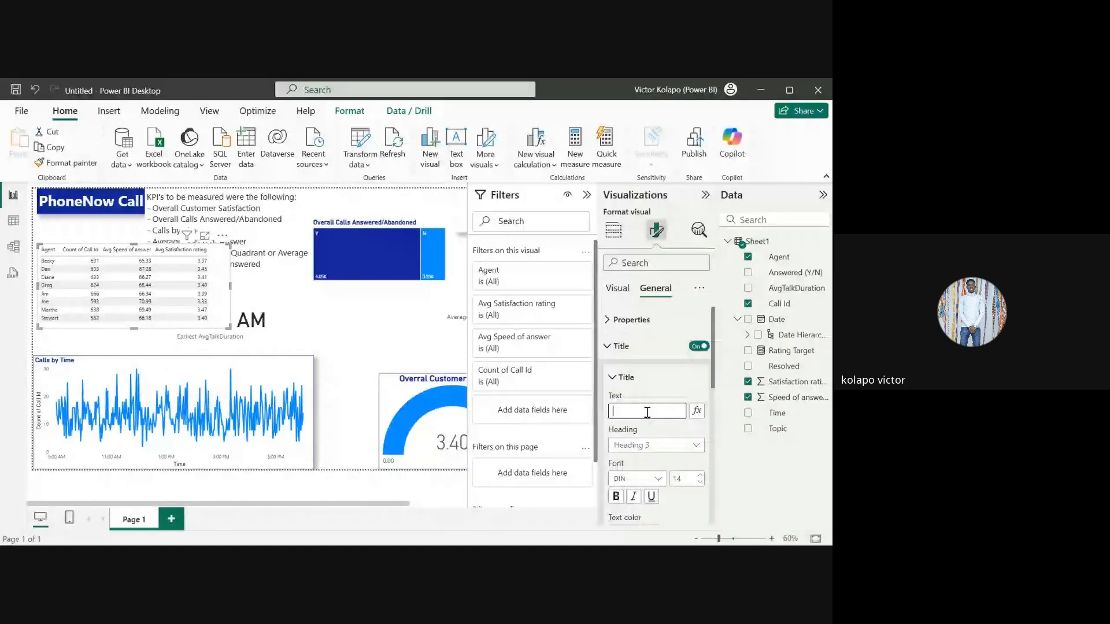
left_click(647, 412)
type("Agent")
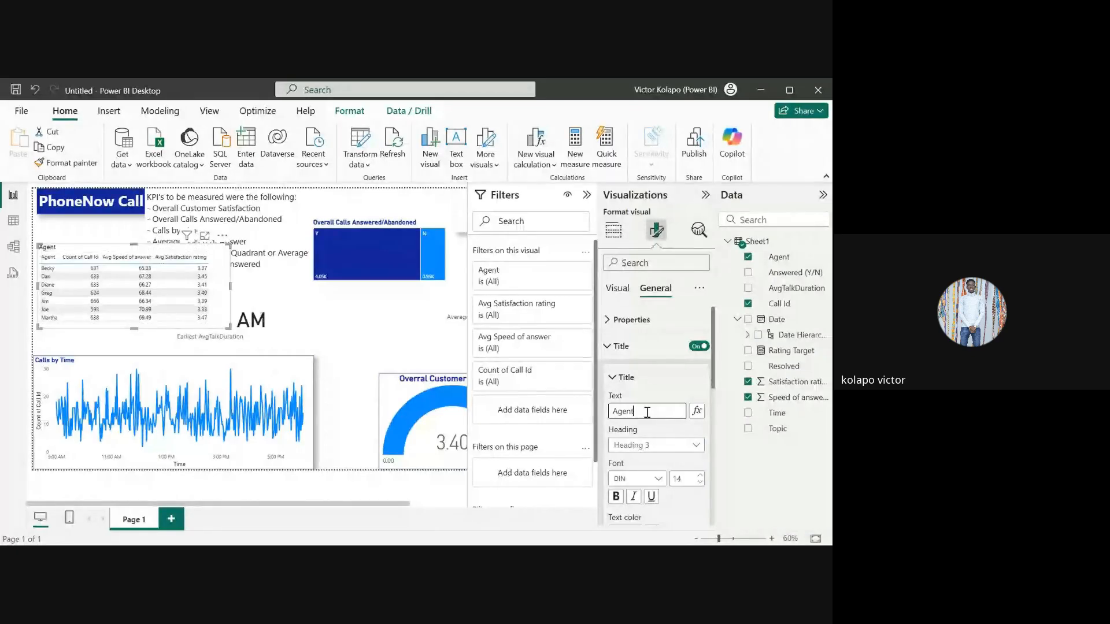
type(" Perf")
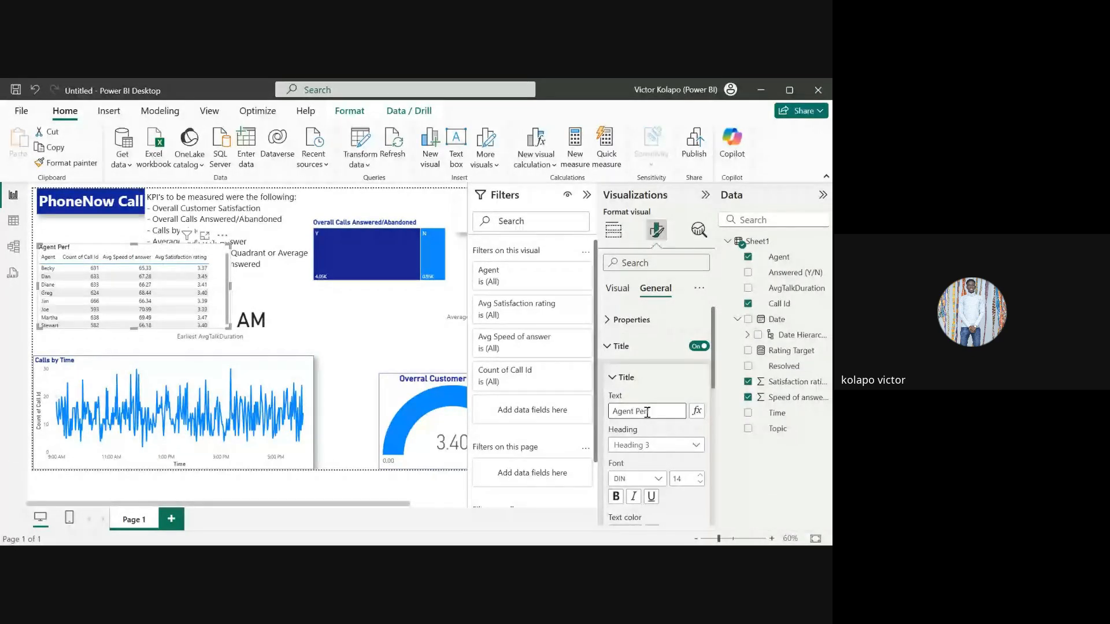
type("ormance C")
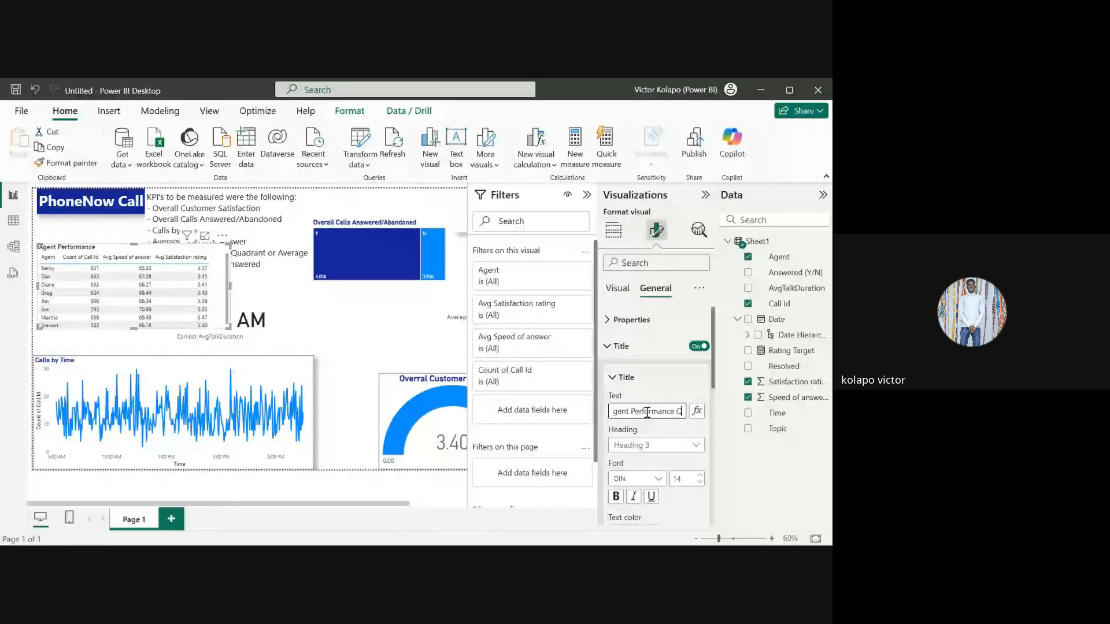
type("uar")
type("drant")
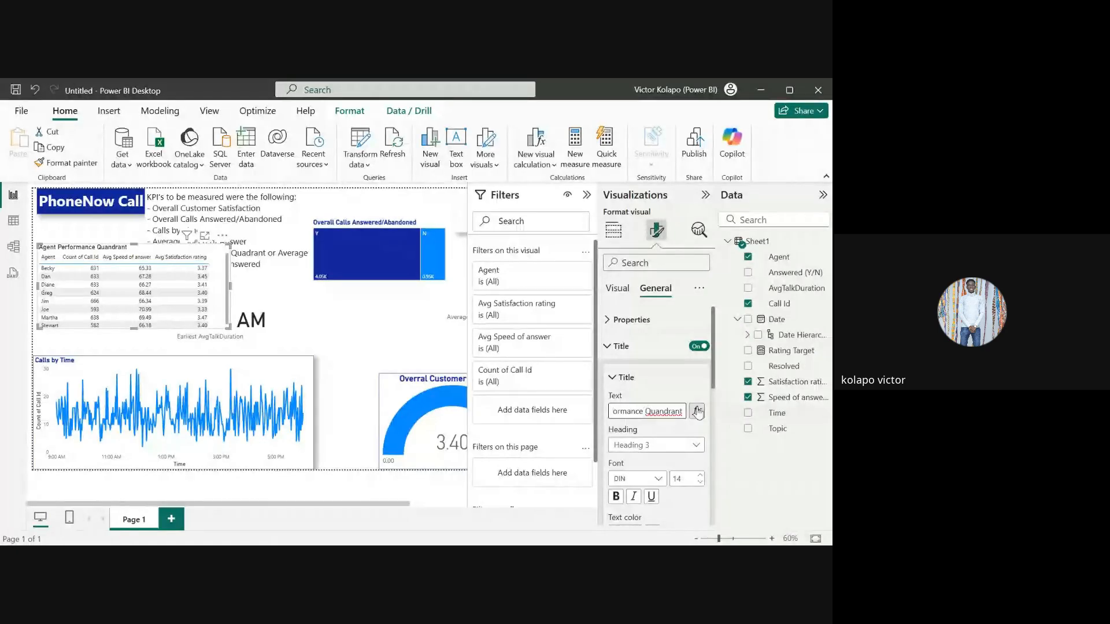
left_click(666, 410)
key("BackSpace")
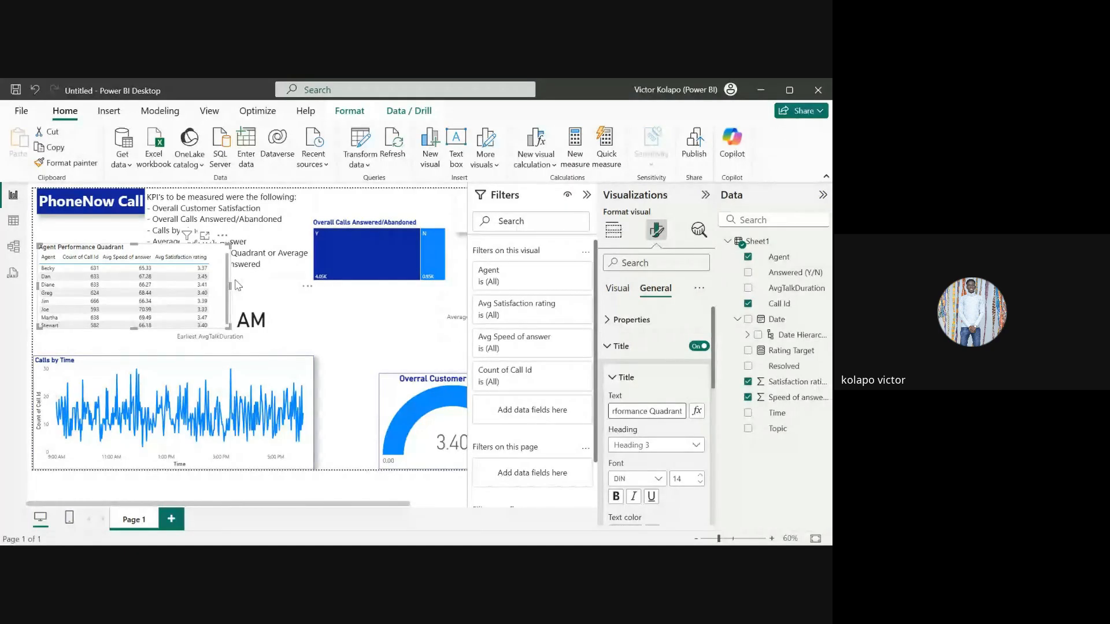
left_click_drag(133, 328, 134, 341)
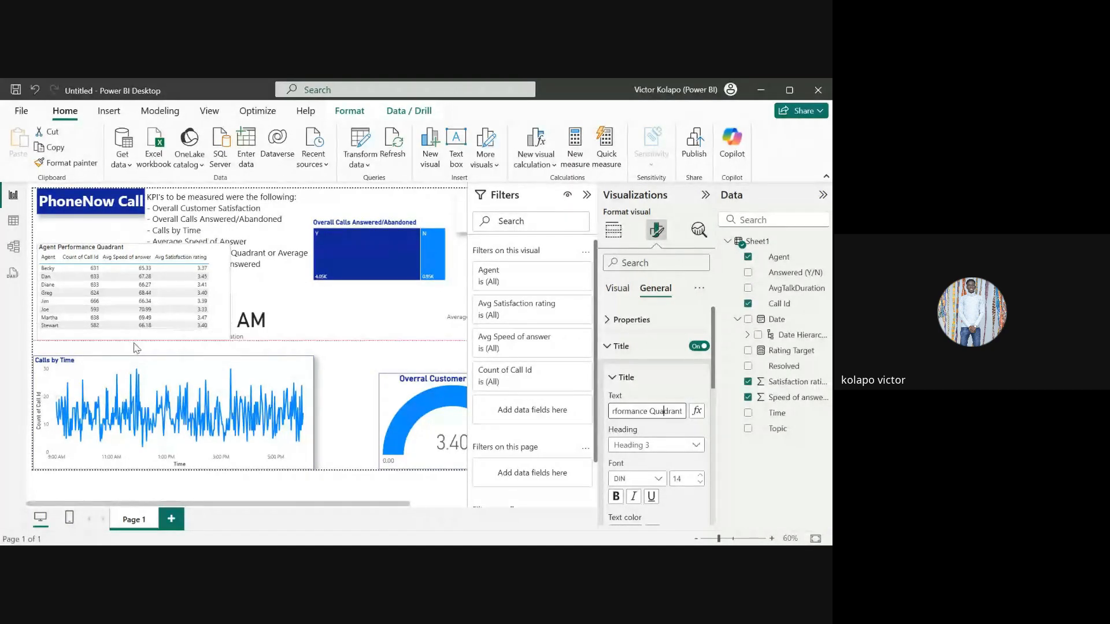
Step: Delete the KPI list text box and, with the Filters pane collapsed, the Average of Satisfaction rating card
left_click(250, 300)
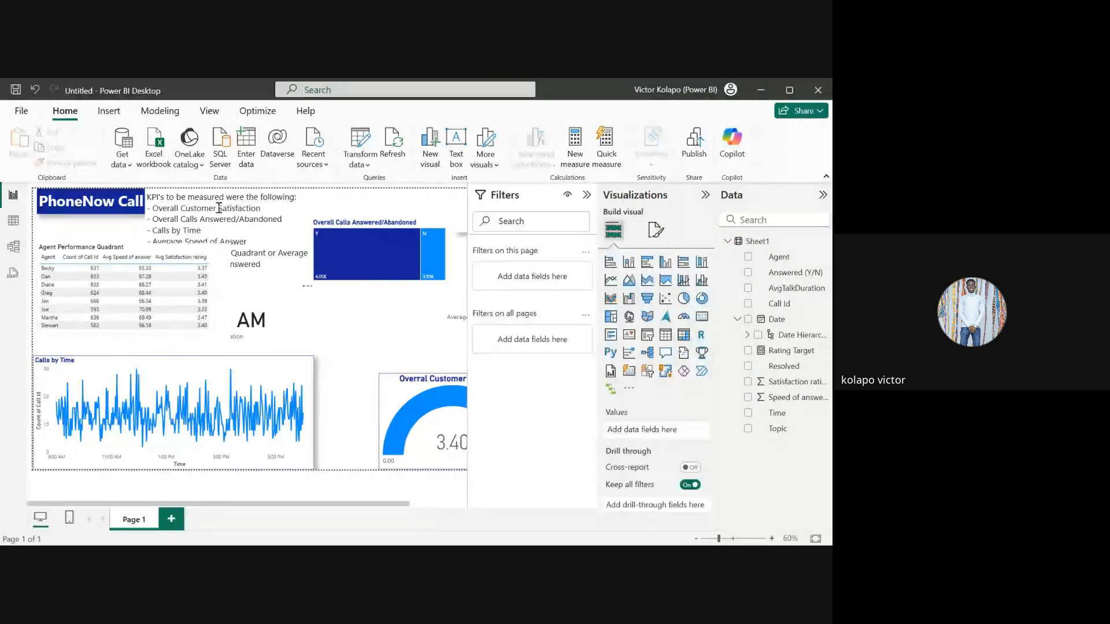
left_click(306, 221)
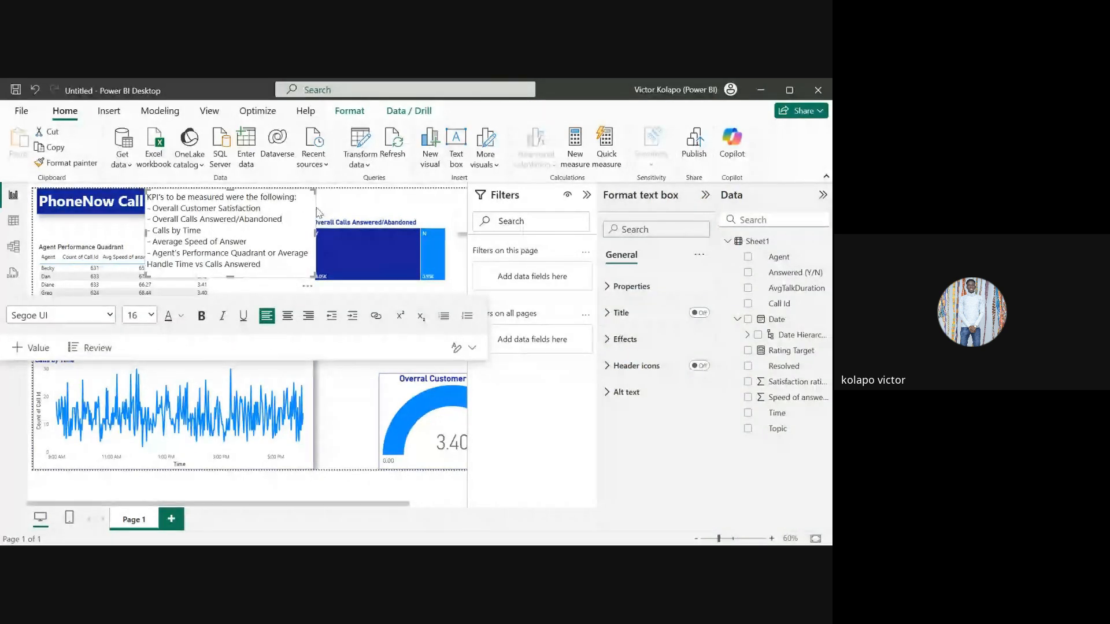
left_click(317, 212)
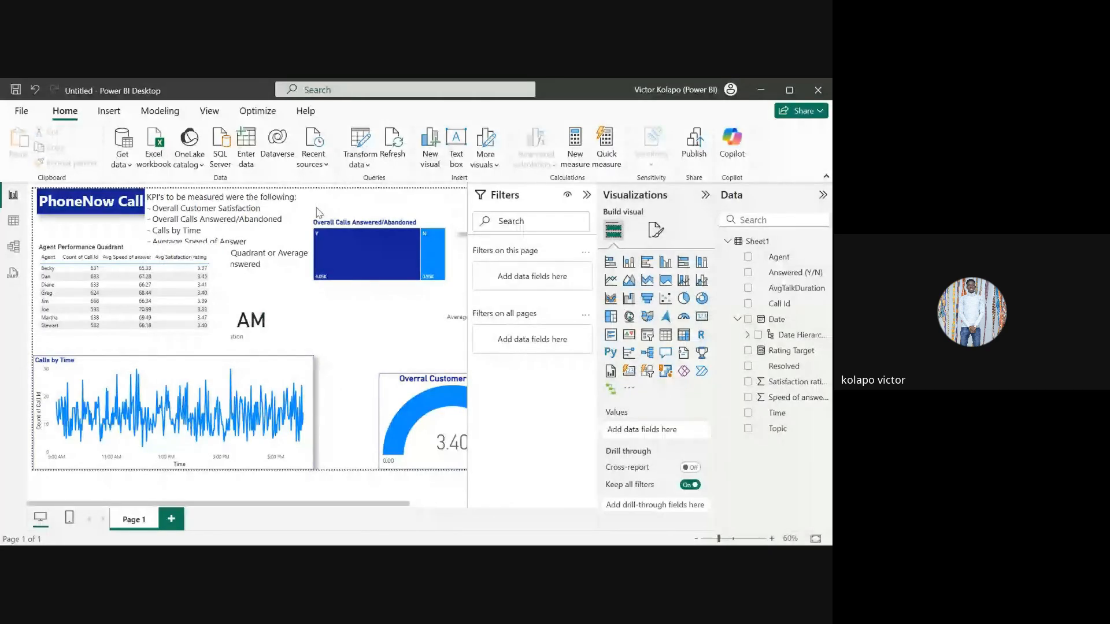
left_click(309, 211)
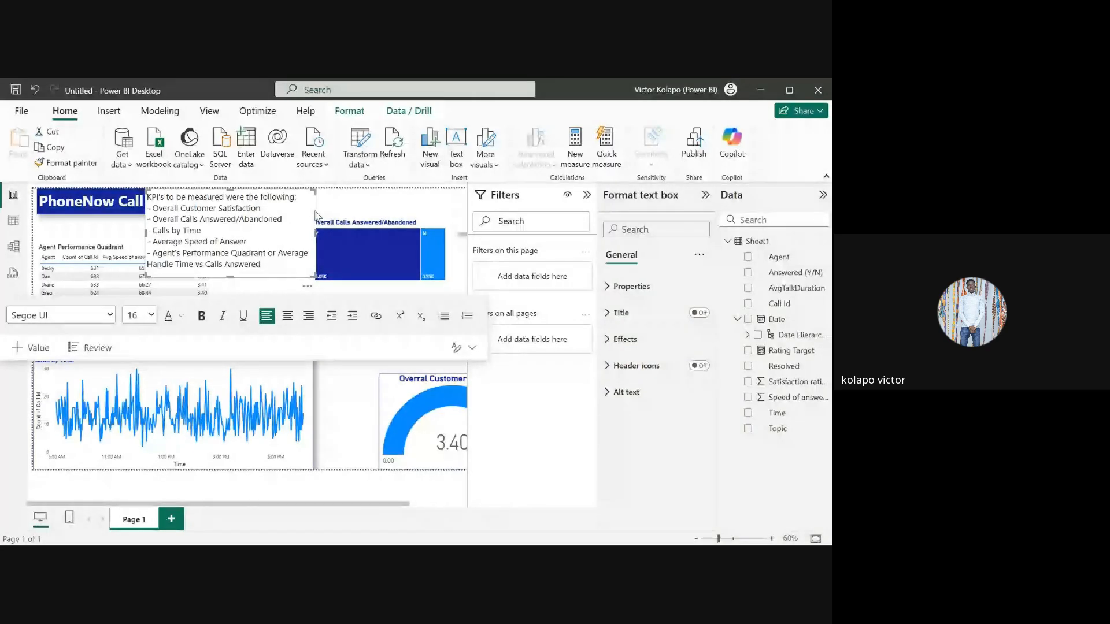
left_click(317, 214)
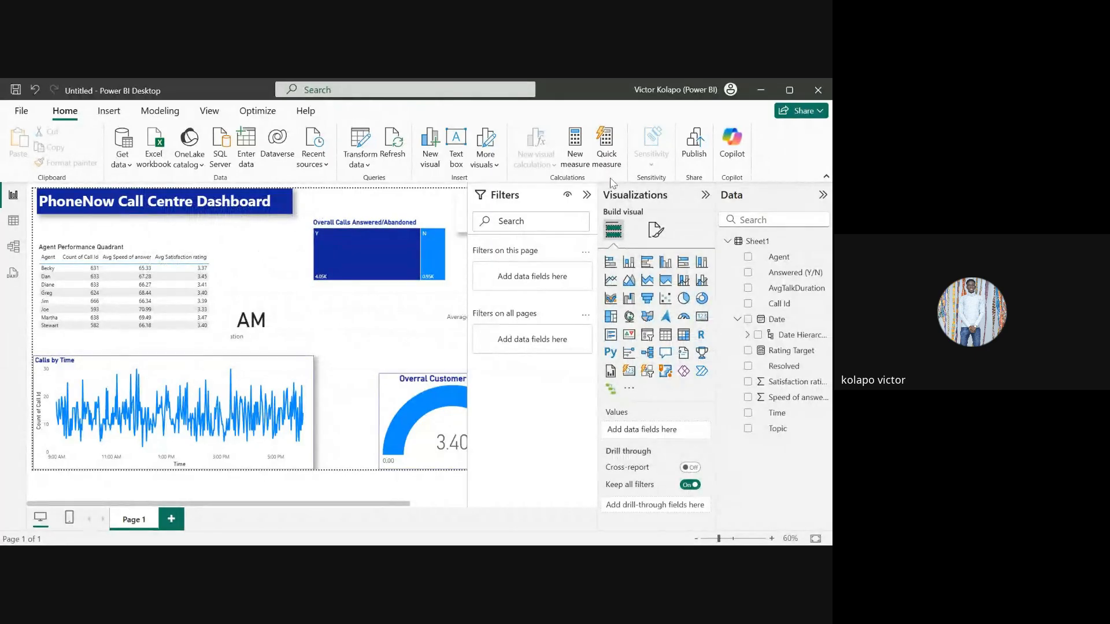
left_click(587, 195)
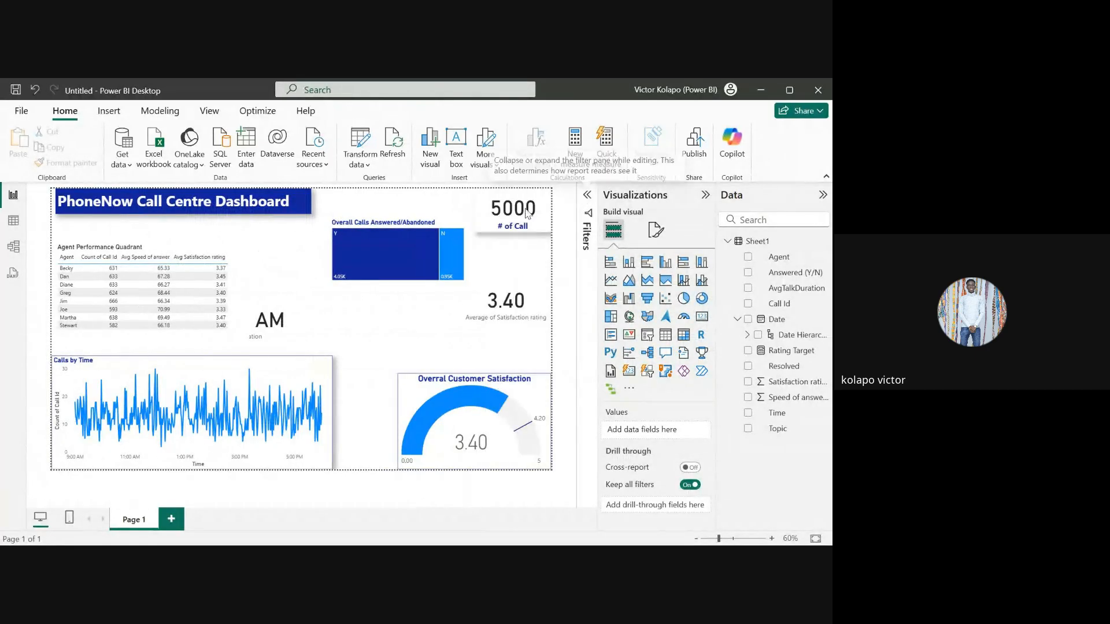
left_click(537, 303)
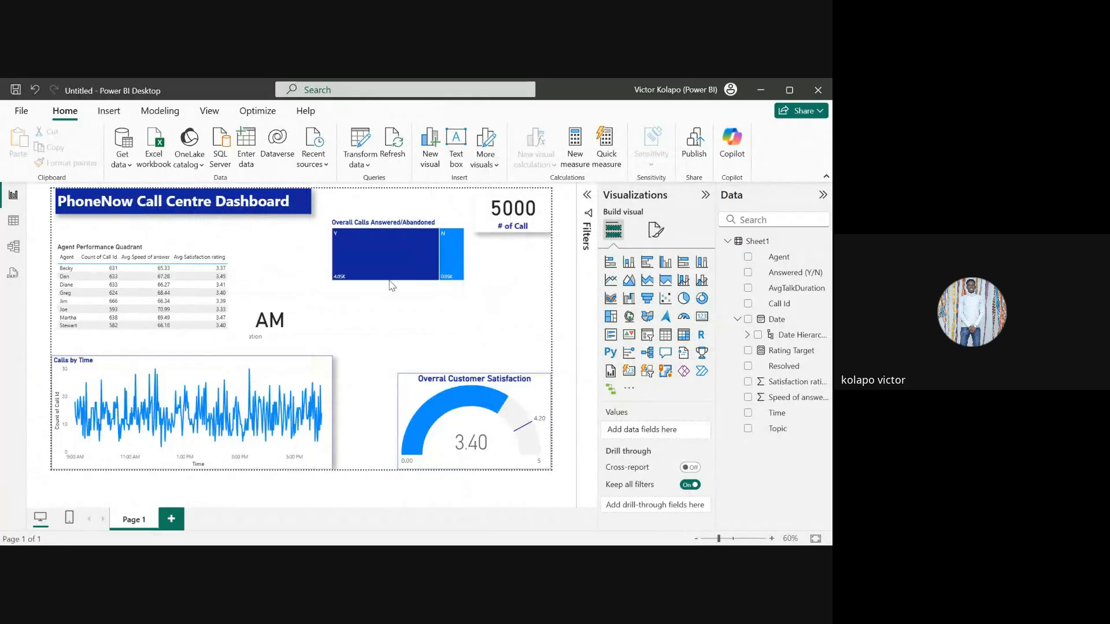
Step: Rearrange the visuals with the agent table above the gauge, the treemap above the Calls by Time chart, and the AvgTalkDuration card beside the treemap
left_click_drag(185, 253, 487, 281)
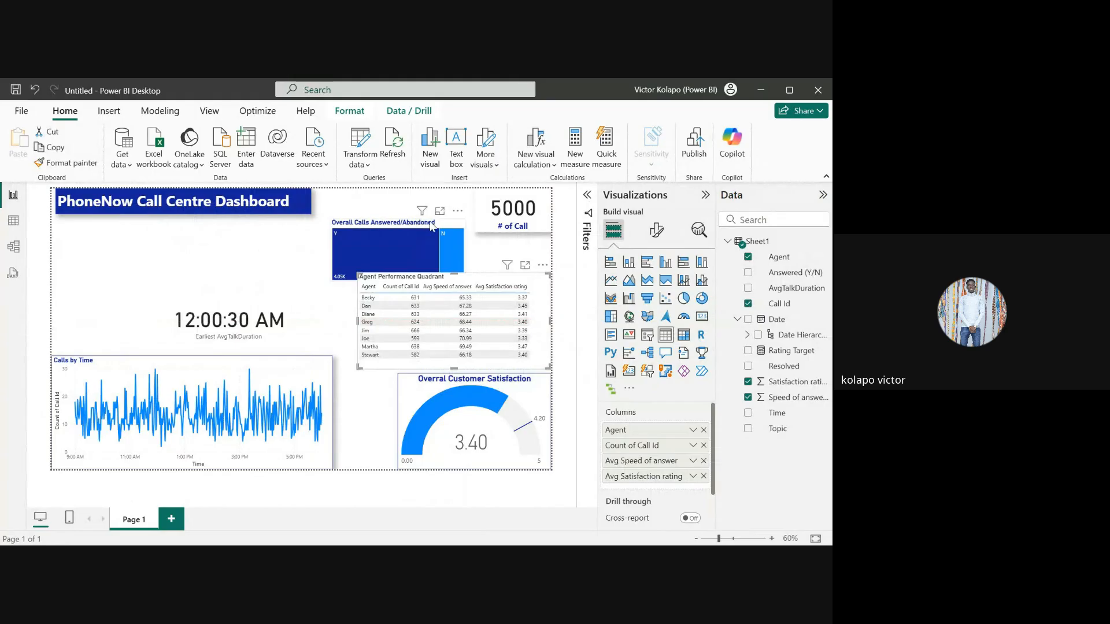
left_click_drag(429, 221, 156, 296)
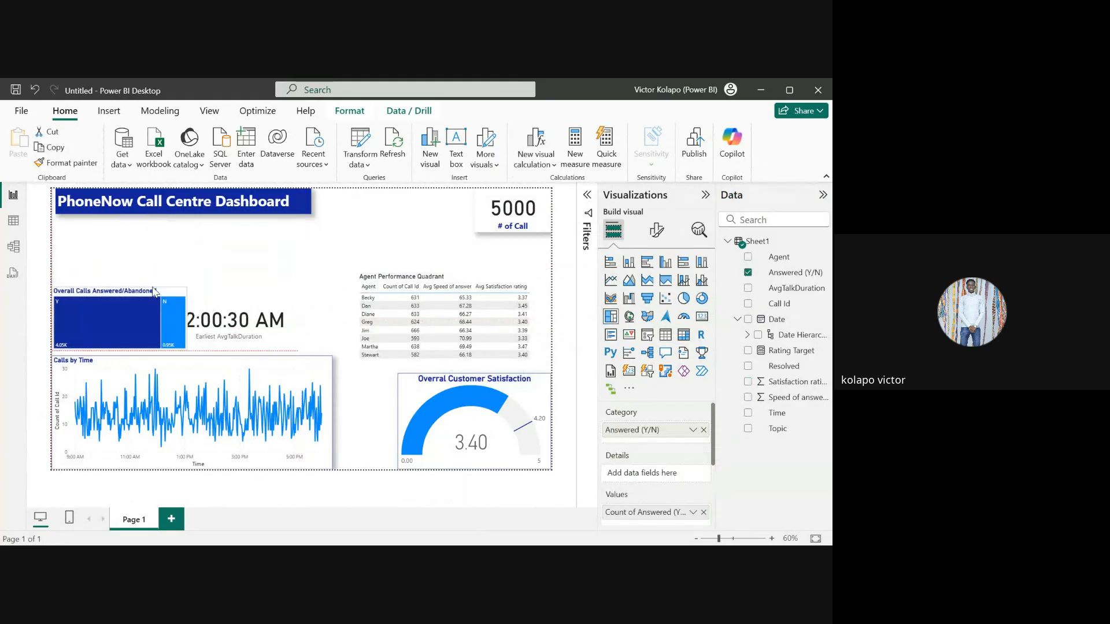
left_click(266, 312)
mouse_move(254, 312)
left_mouse_down()
mouse_move(296, 311)
mouse_move(274, 315)
left_mouse_up()
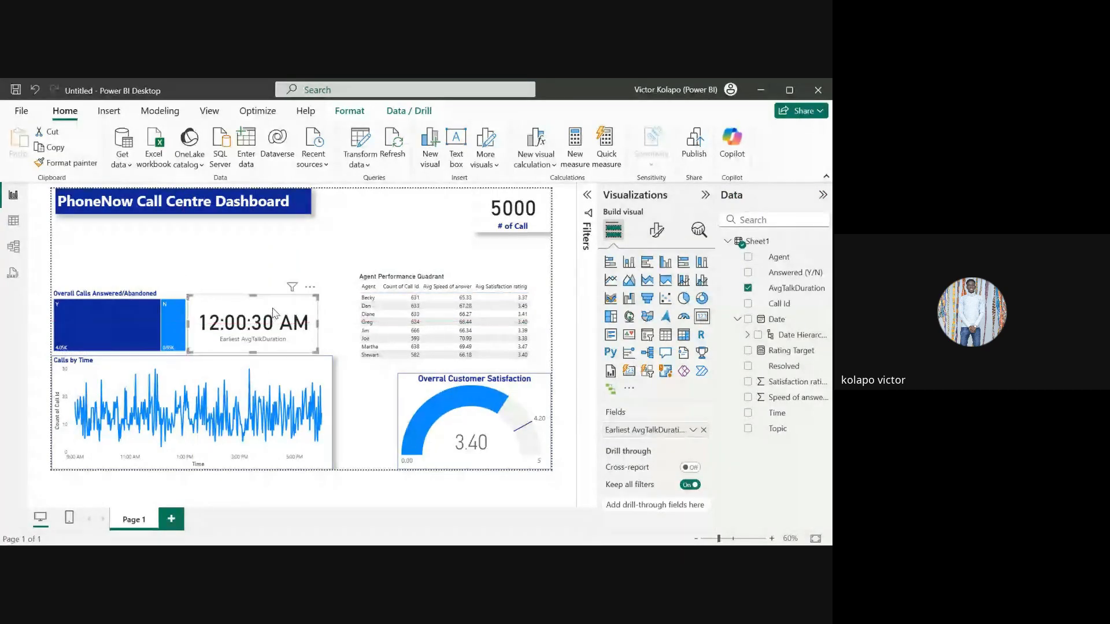
Step: Turn on the background effect for the AvgTalkDuration card
left_click(260, 272)
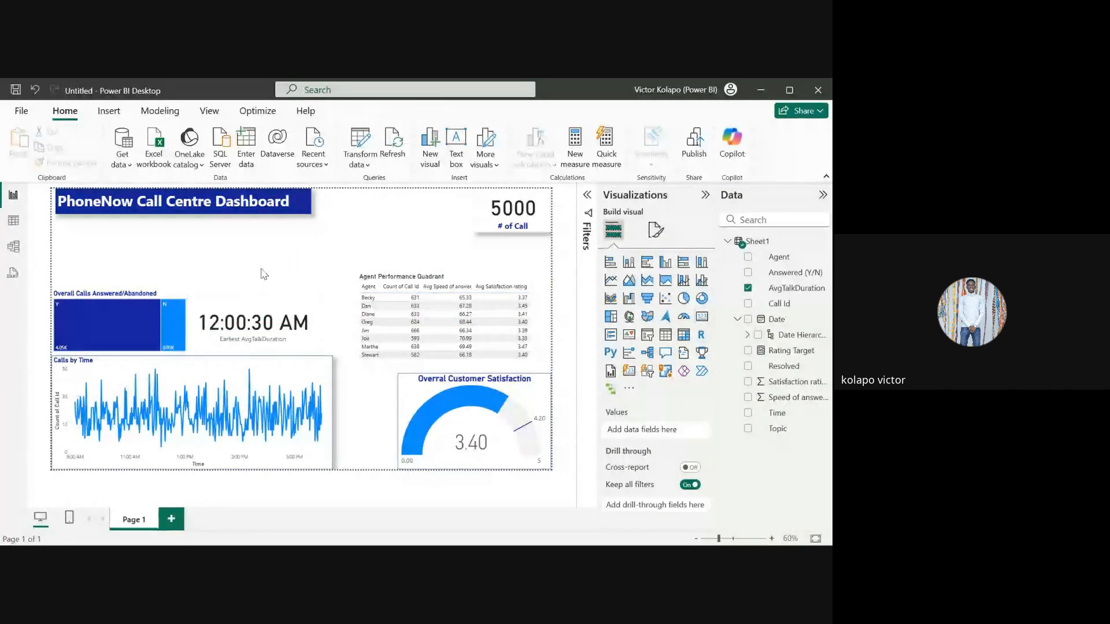
left_click(291, 301)
left_click(656, 230)
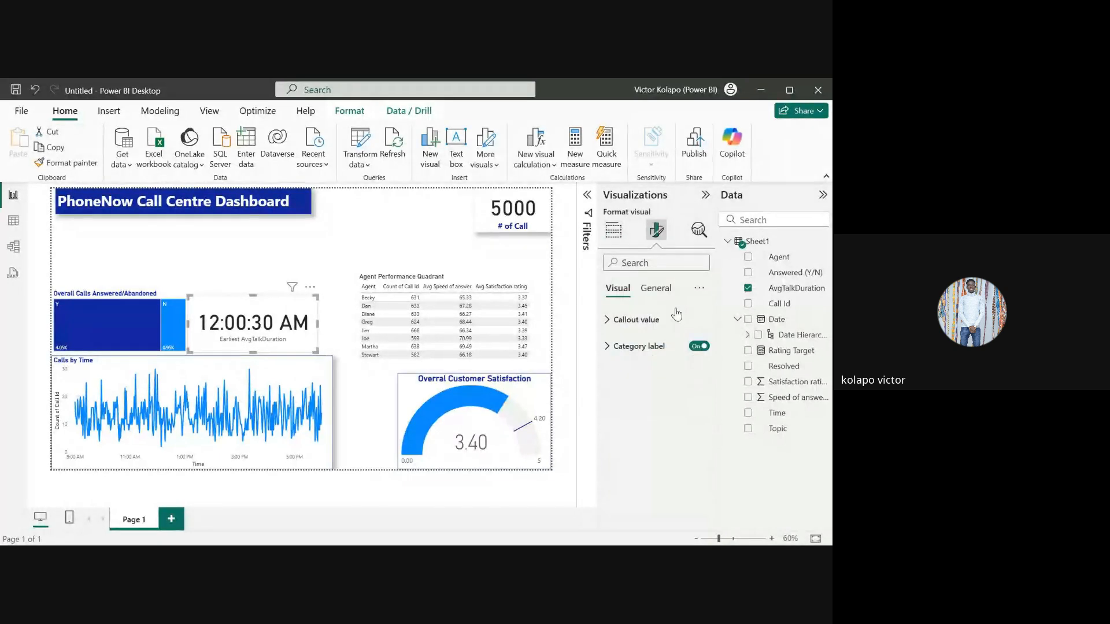
left_click(646, 298)
left_click(605, 382)
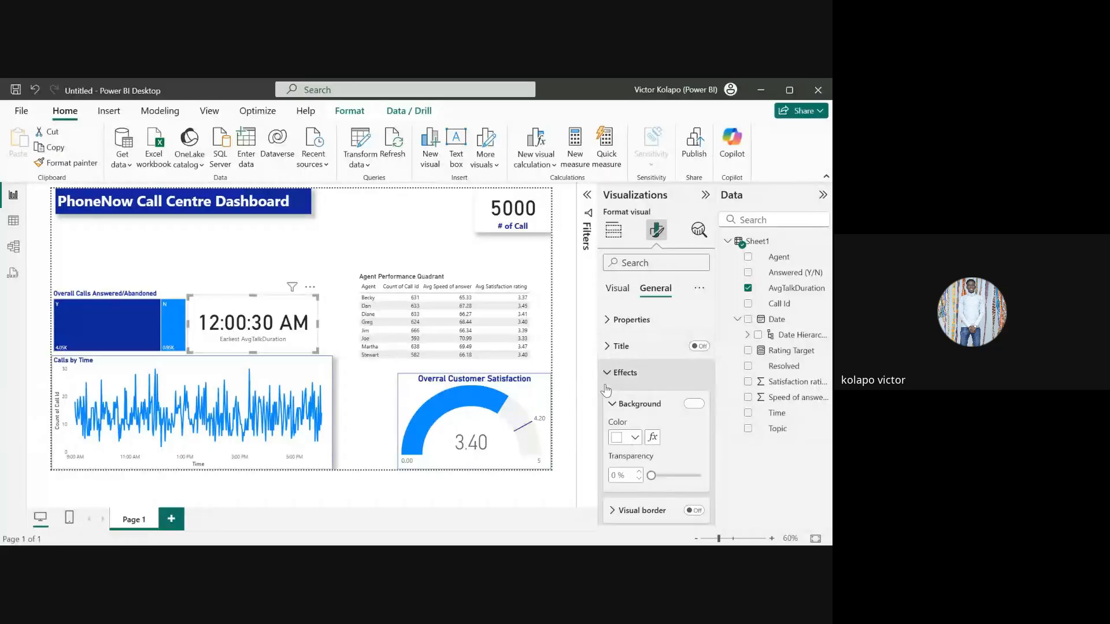
left_click(694, 404)
scroll(699, 457, "down", 1)
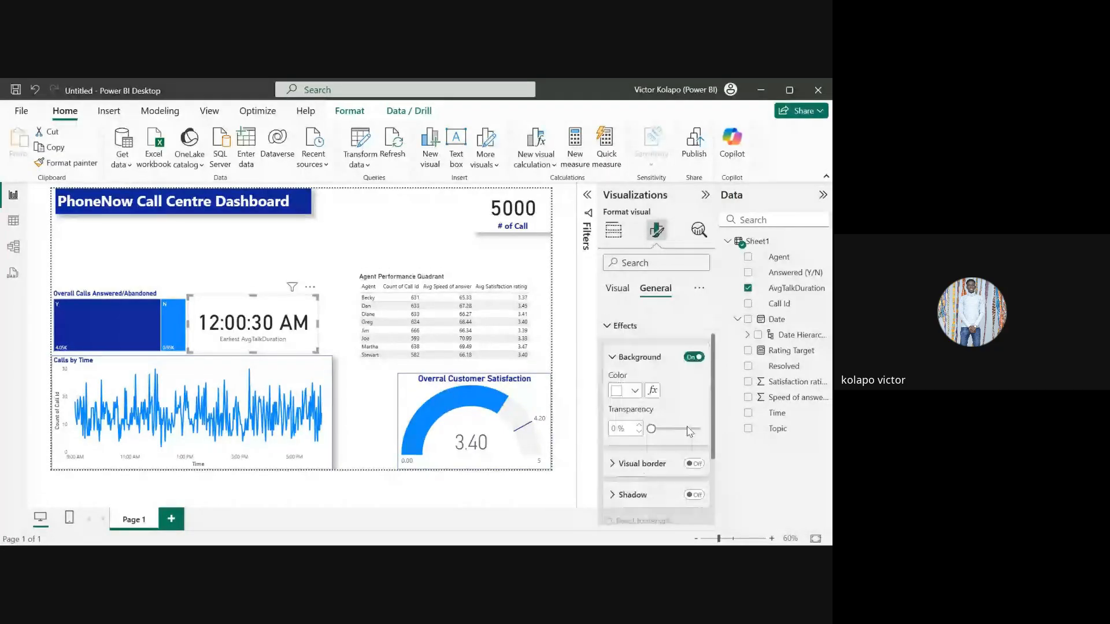
Step: Give the AvgTalkDuration card a dark blue visual border and a shadow
left_click(701, 466)
left_click(694, 464)
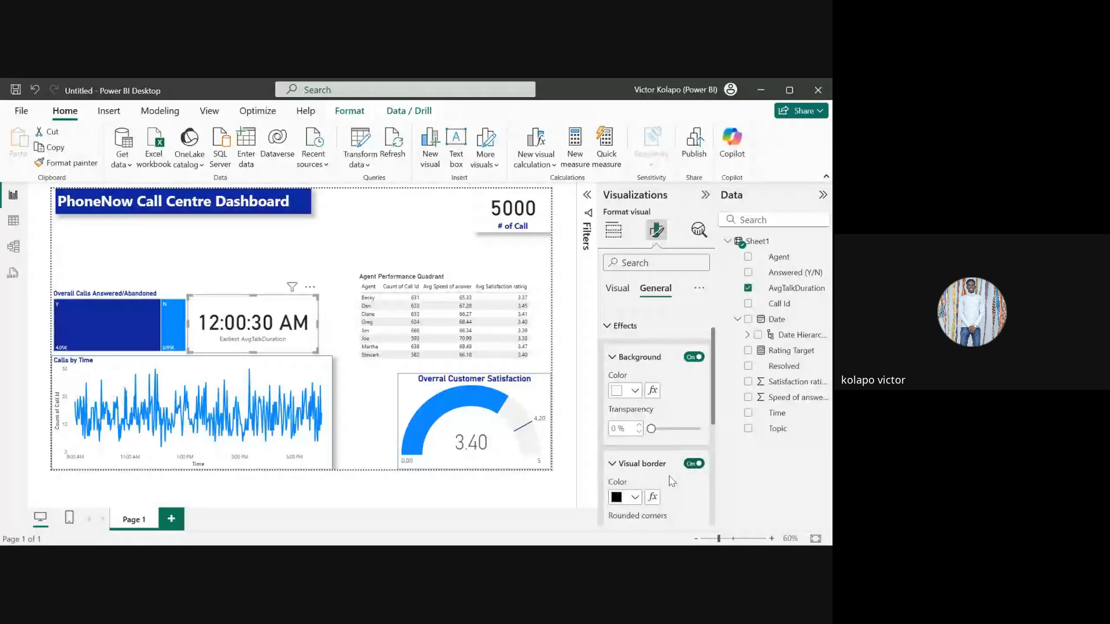
left_click(635, 497)
left_click(625, 441)
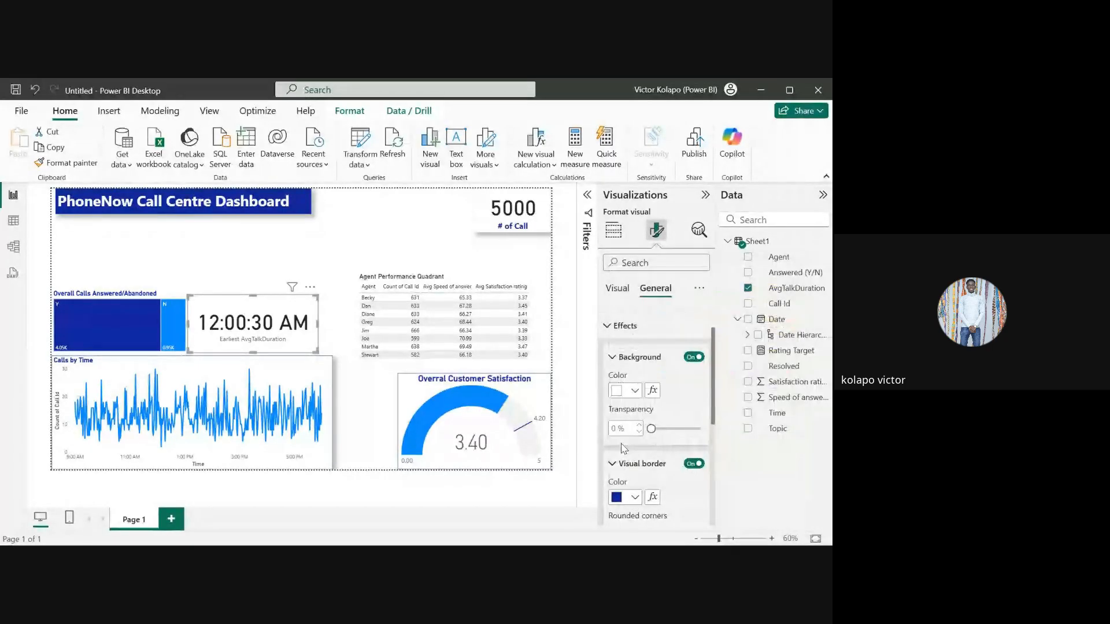
left_click(612, 464)
left_click(703, 494)
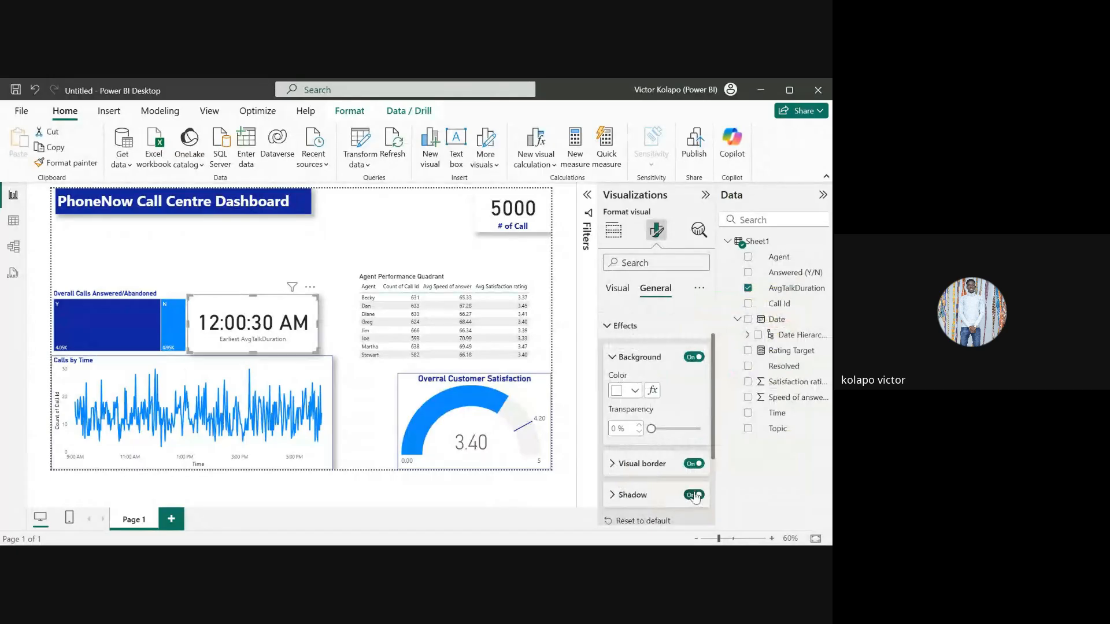
left_click(198, 294)
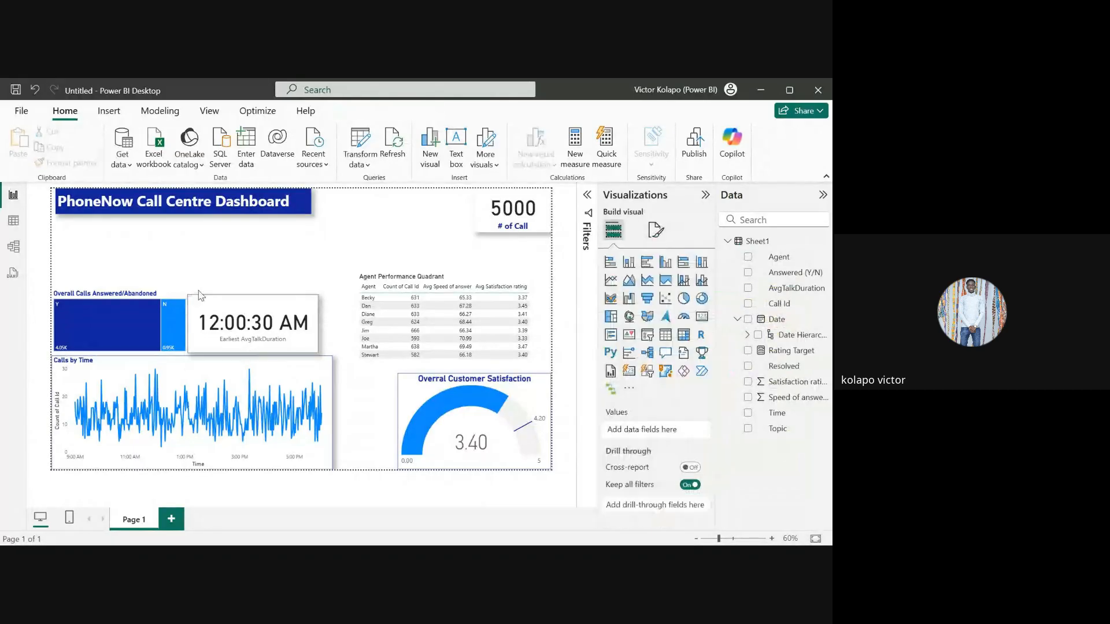
Step: Make the AvgTalkDuration card slightly taller so its upper edge lines up with the treemap's
left_click(170, 296)
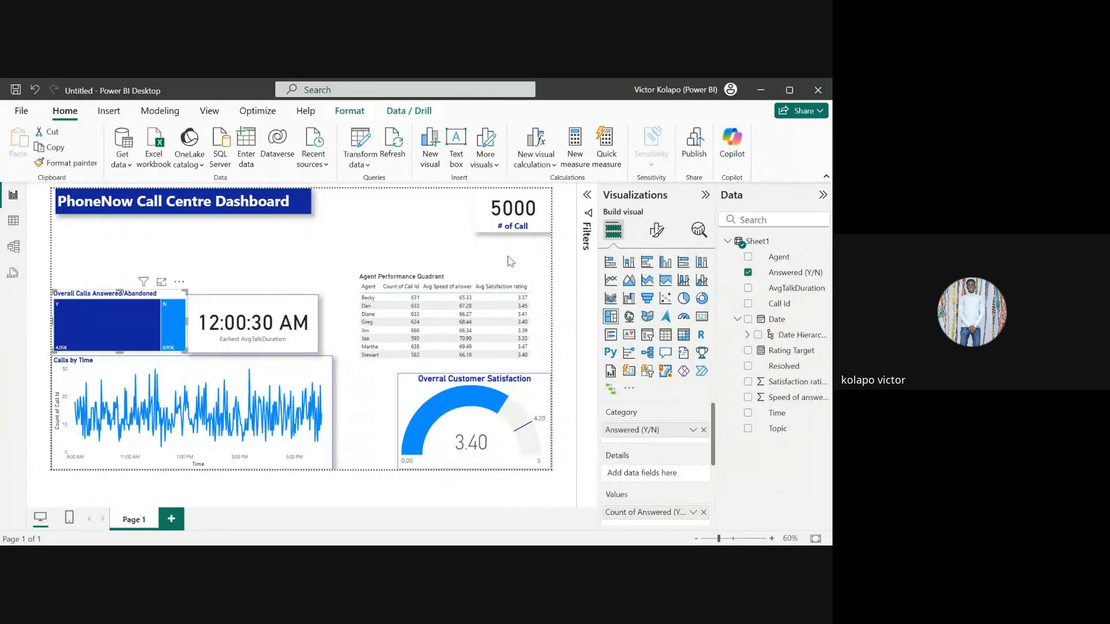
left_click(278, 312)
left_click_drag(314, 297, 315, 291)
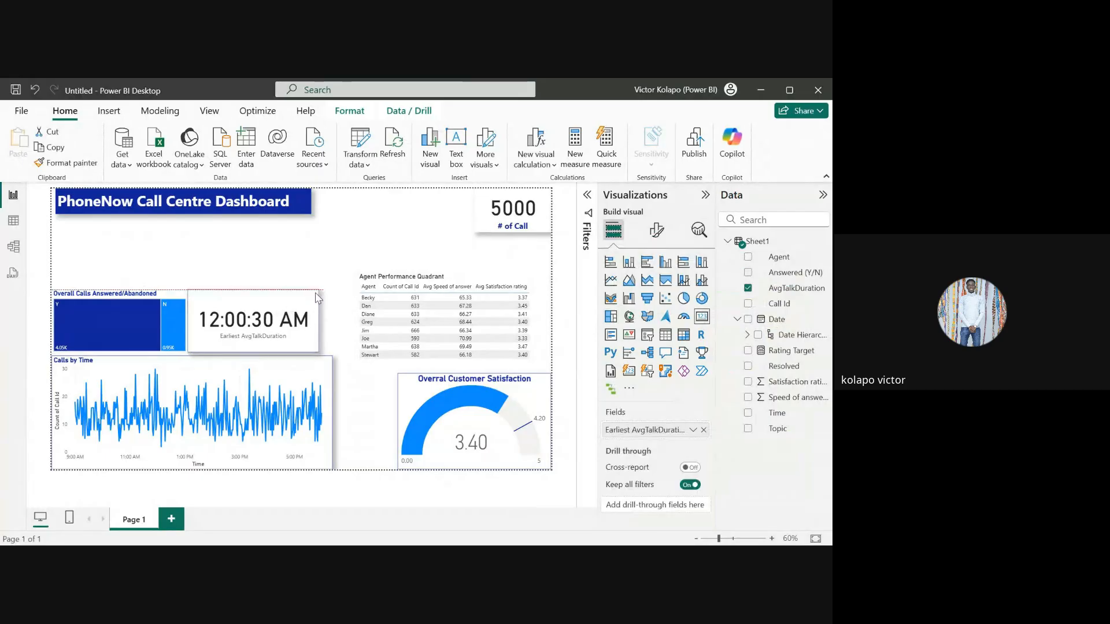
Step: Give the Overall Calls Answered/Abandoned treemap a dark blue visual border and a shadow
left_click(170, 296)
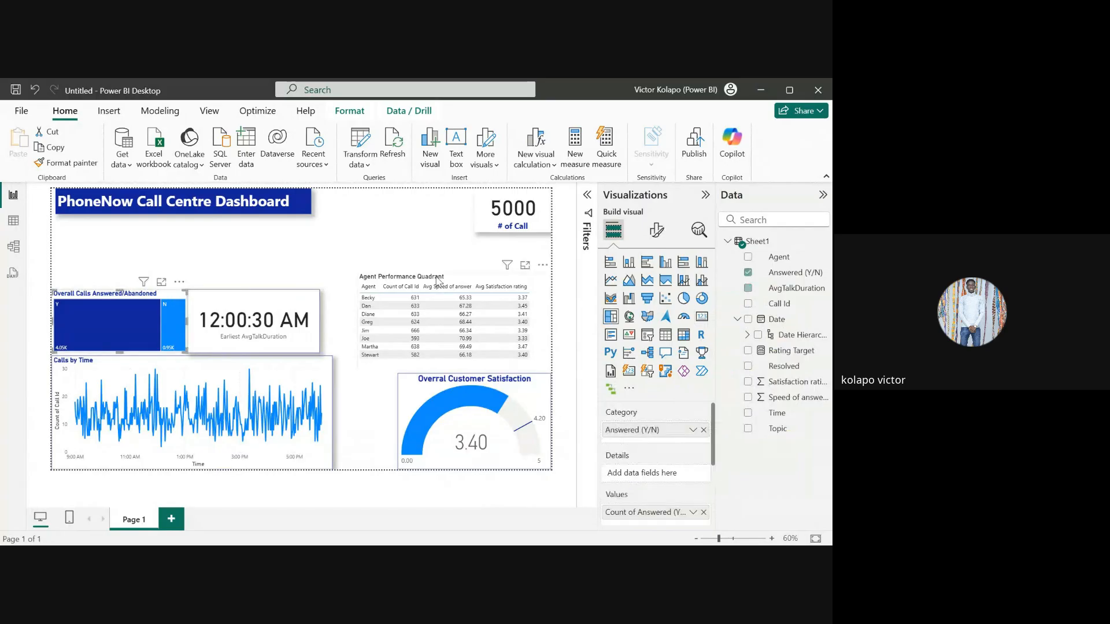
left_click(657, 230)
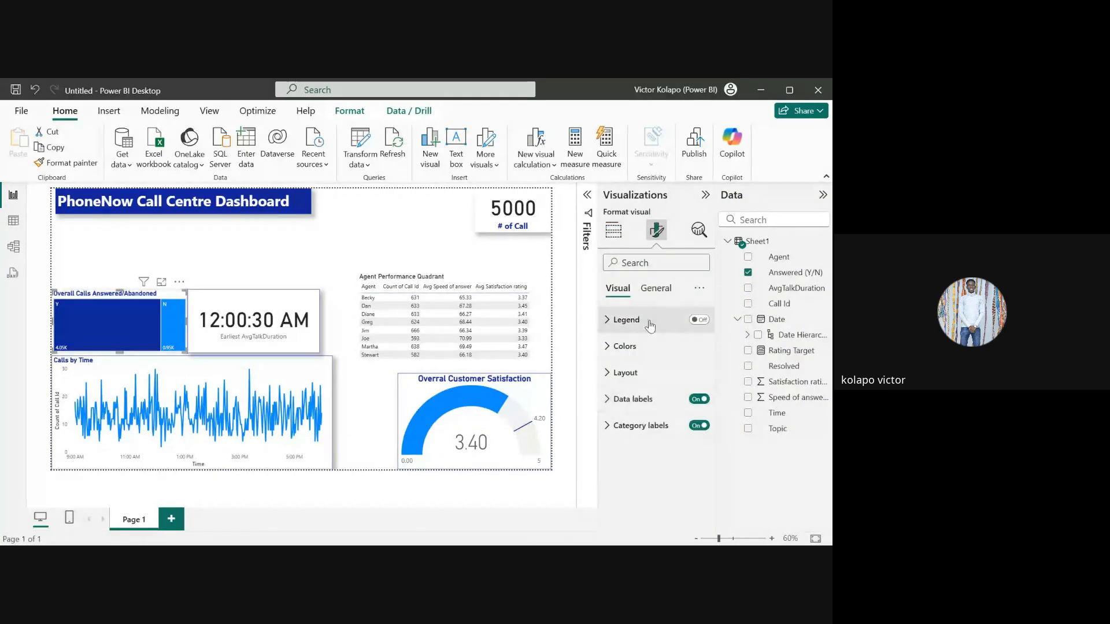
left_click(655, 288)
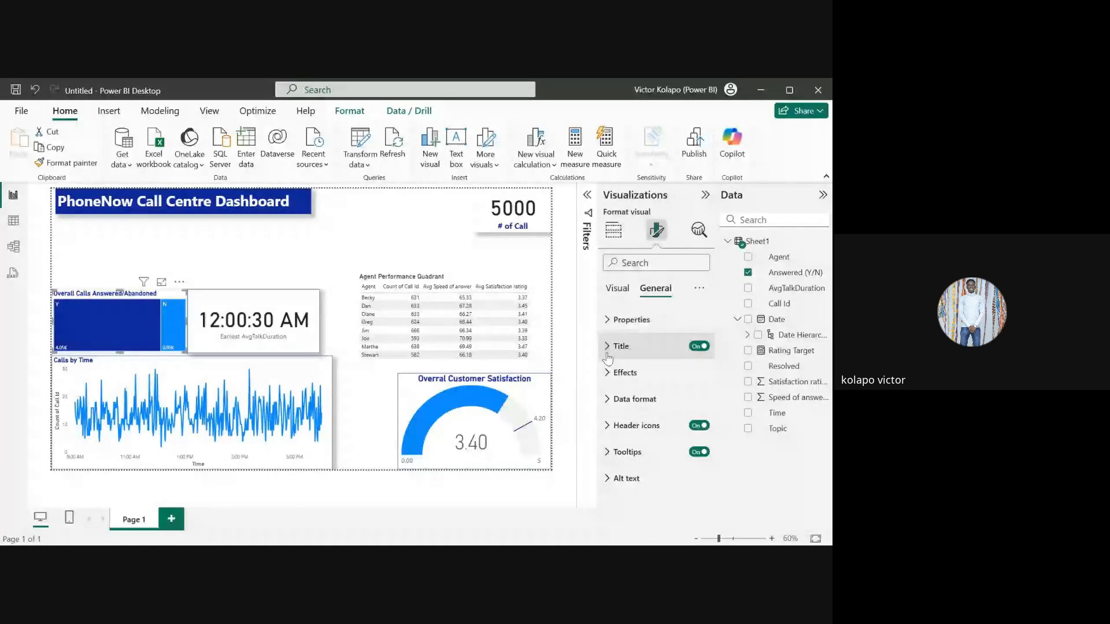
left_click(613, 373)
scroll(652, 426, "down", 2)
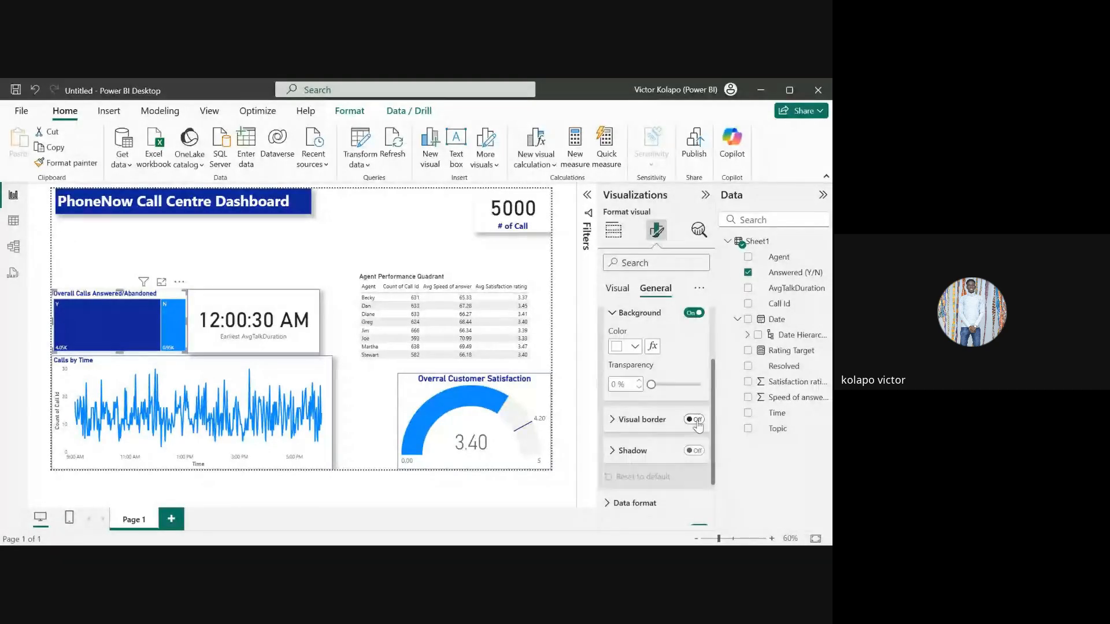
left_click(696, 421)
left_click(627, 453)
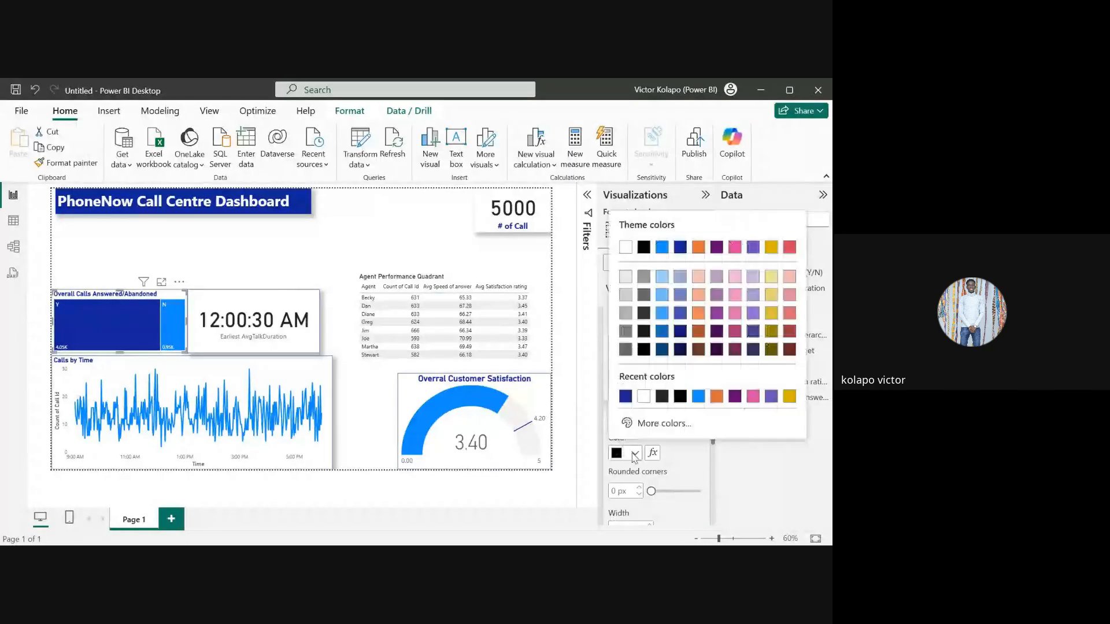
left_click(626, 397)
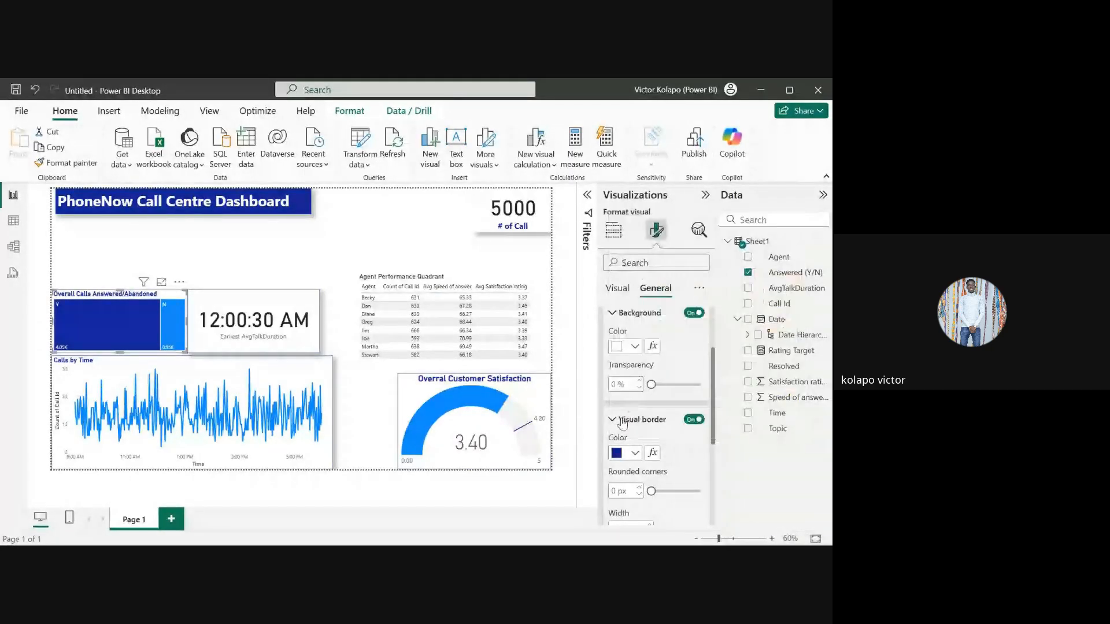
left_click(613, 422)
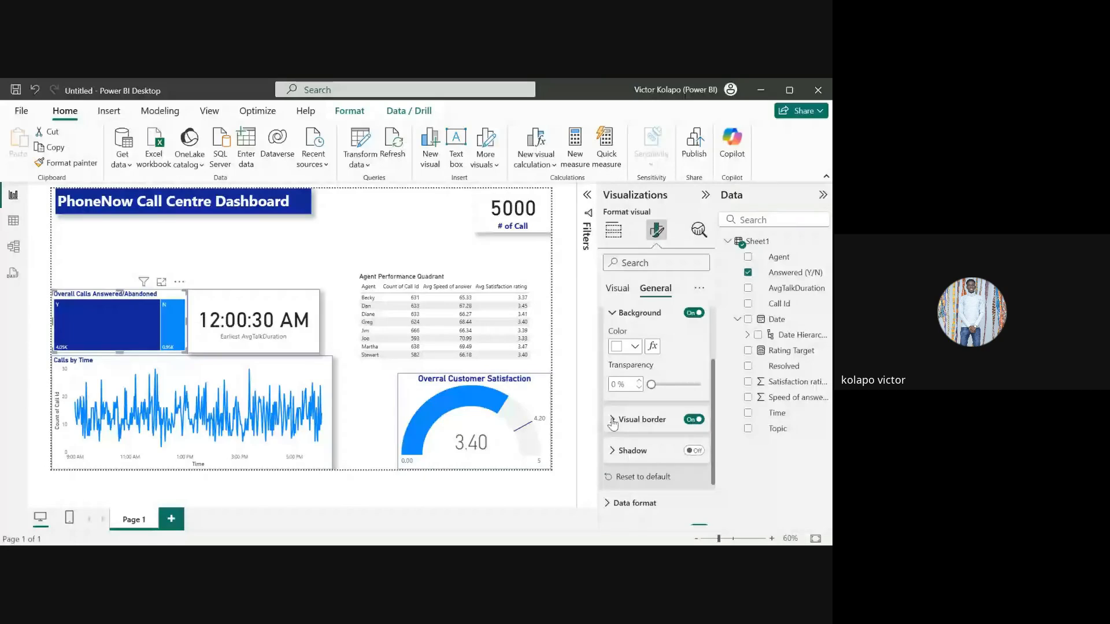
left_click(694, 451)
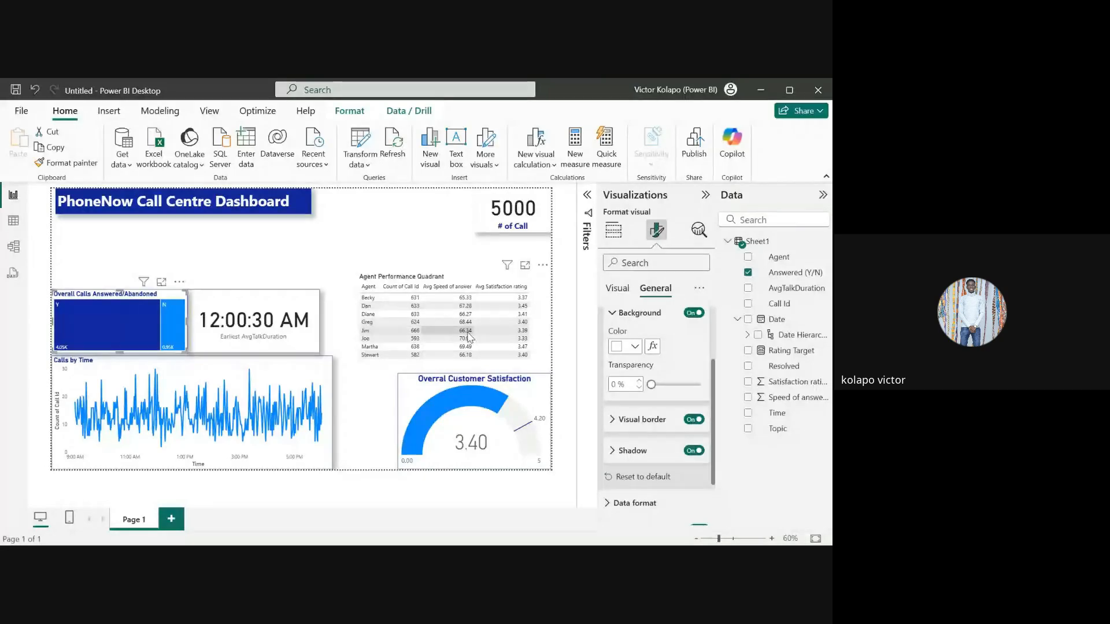
left_click(300, 268)
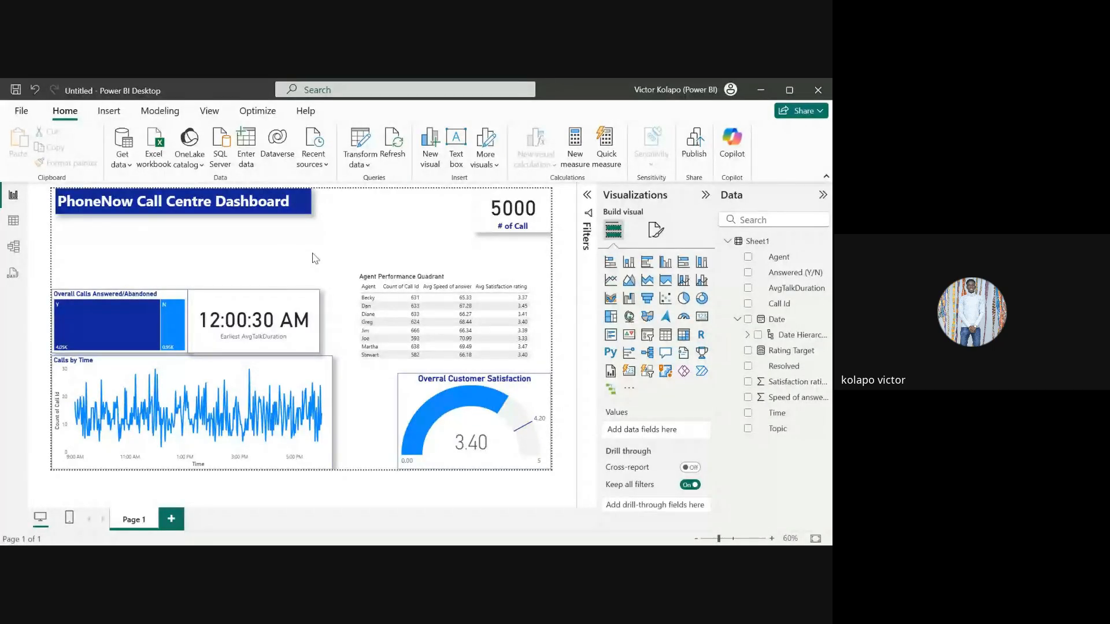
Step: Align the AvgTalkDuration card with the right edge of the Calls by Time chart and widen the treemap to meet the card
left_click(237, 303)
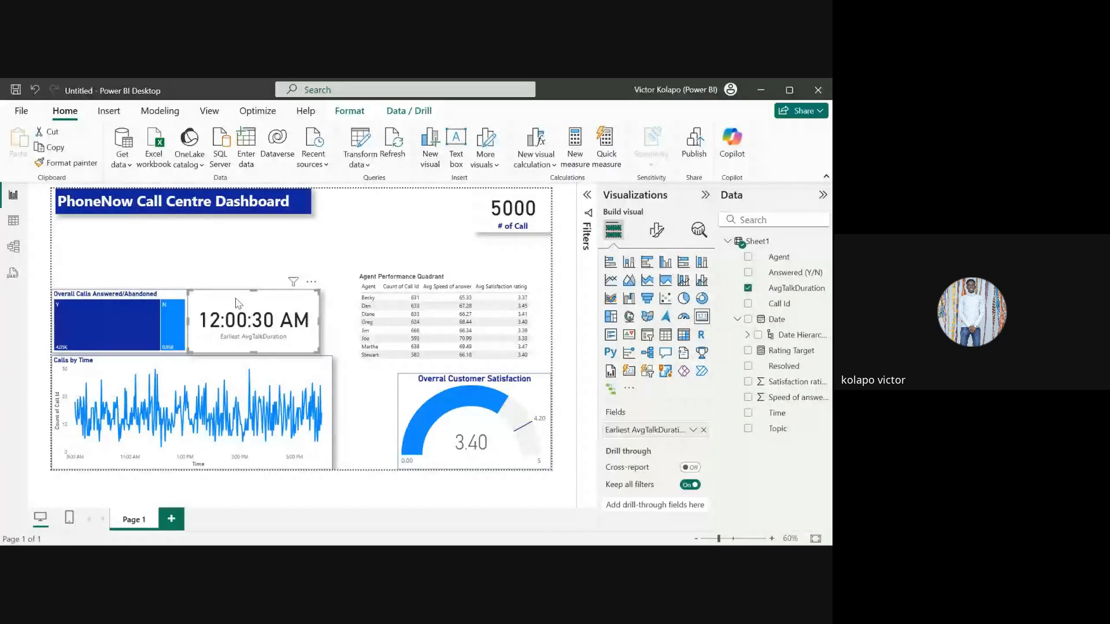
left_click_drag(237, 303, 249, 301)
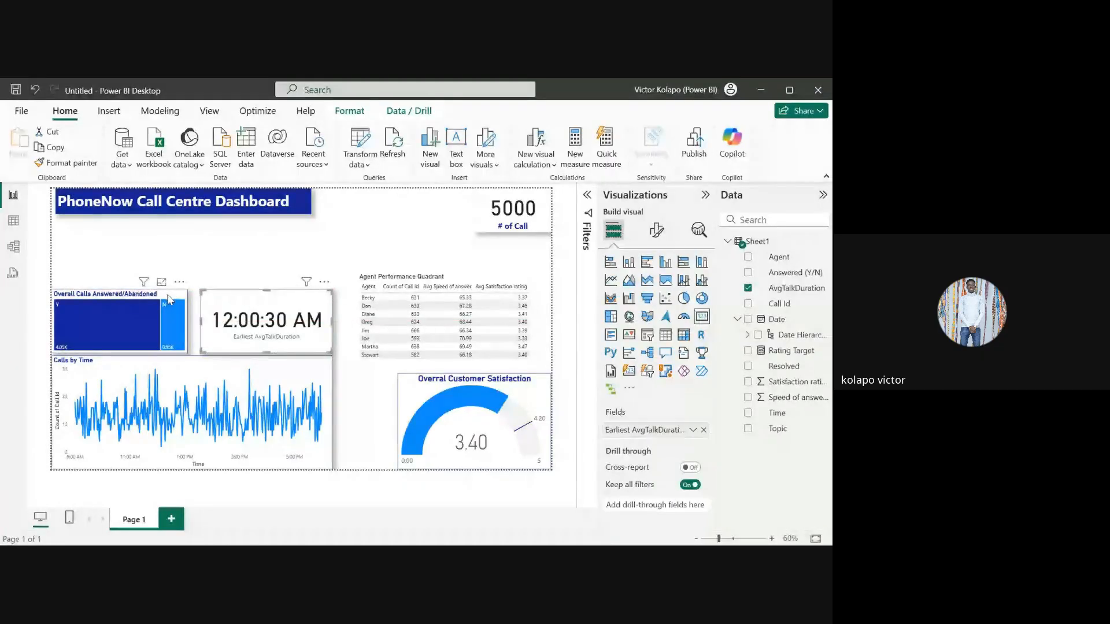
left_click(183, 308)
left_click_drag(187, 319, 199, 332)
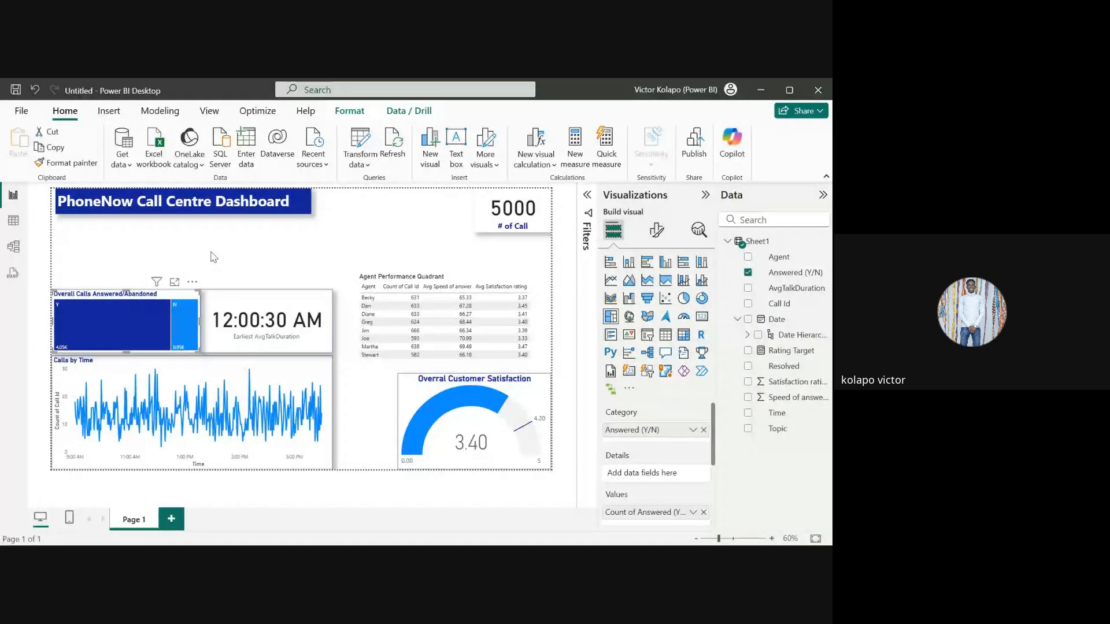
left_click(213, 258)
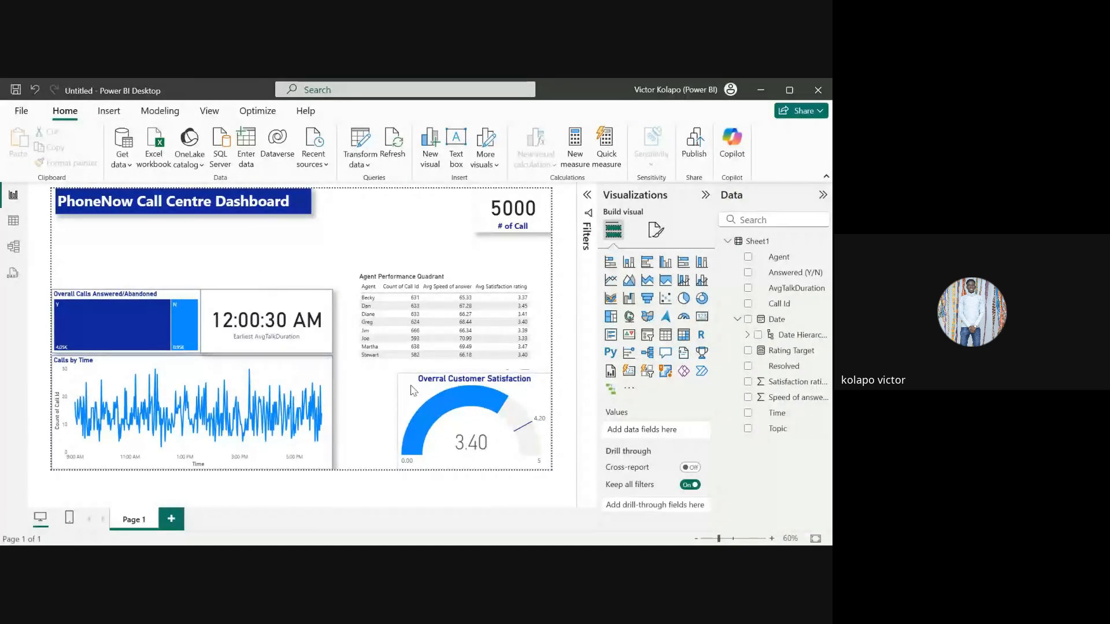
Step: Move the satisfaction gauge out of the way and place the agent table in the lower-right corner of the report page
left_click_drag(411, 391, 224, 206)
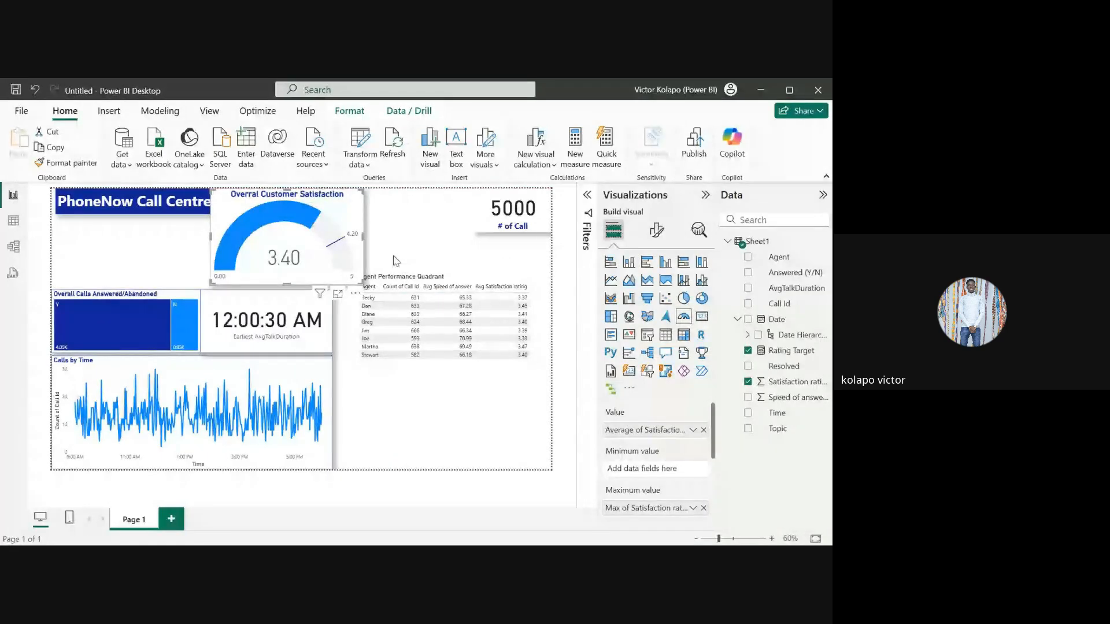
left_click(469, 280)
left_click_drag(470, 280, 361, 364)
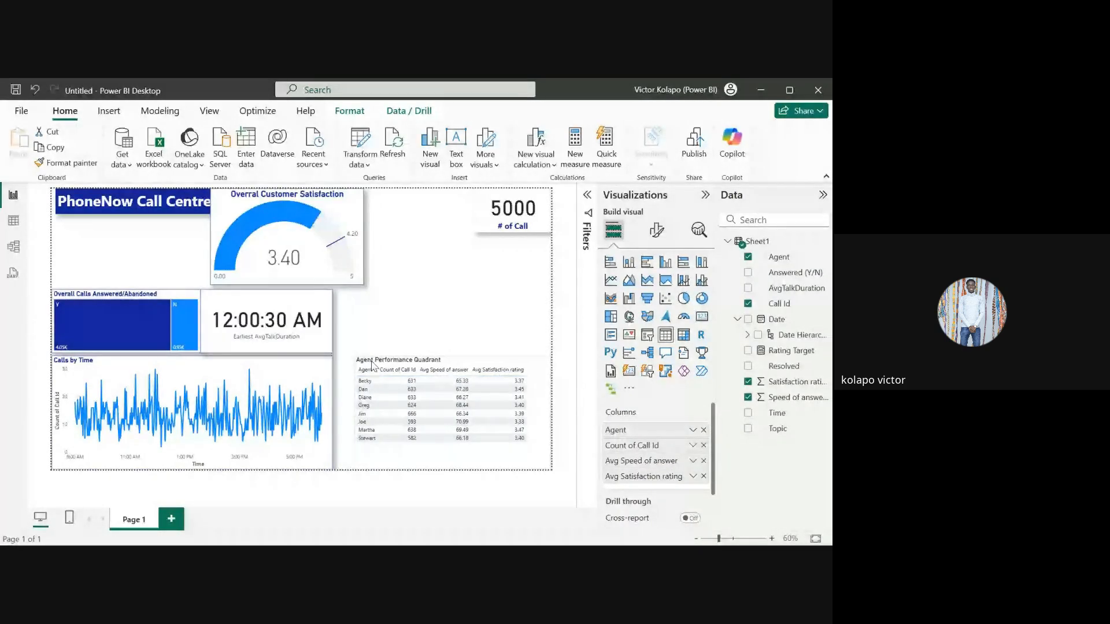
left_click_drag(351, 358, 365, 388)
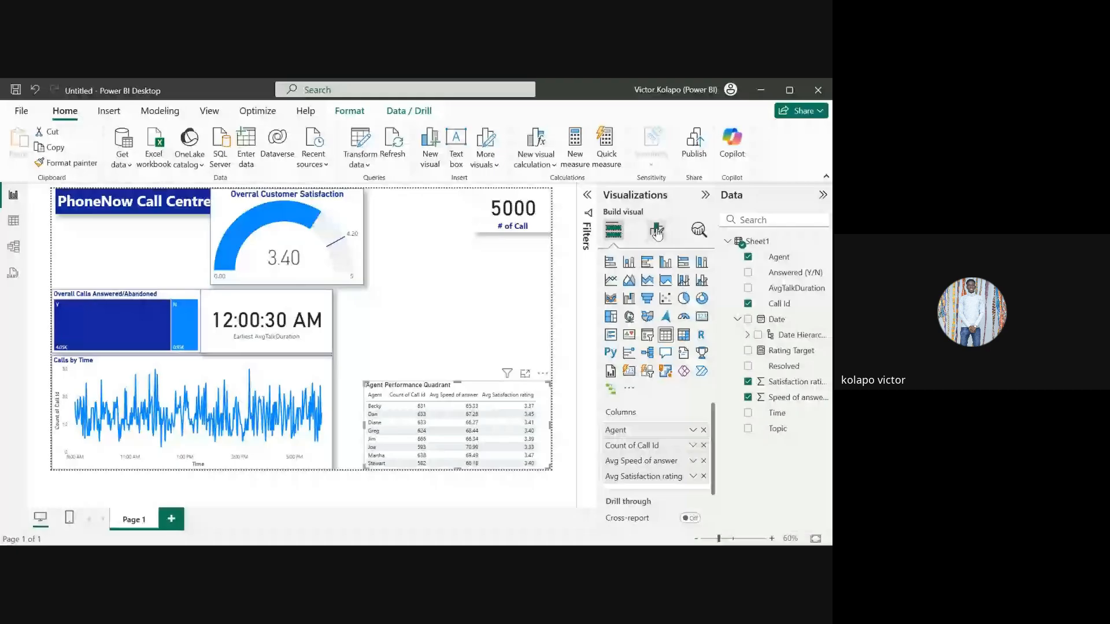
Step: Give the Agent Performance Quadrant table a dark blue visual border and a shadow
left_click(656, 232)
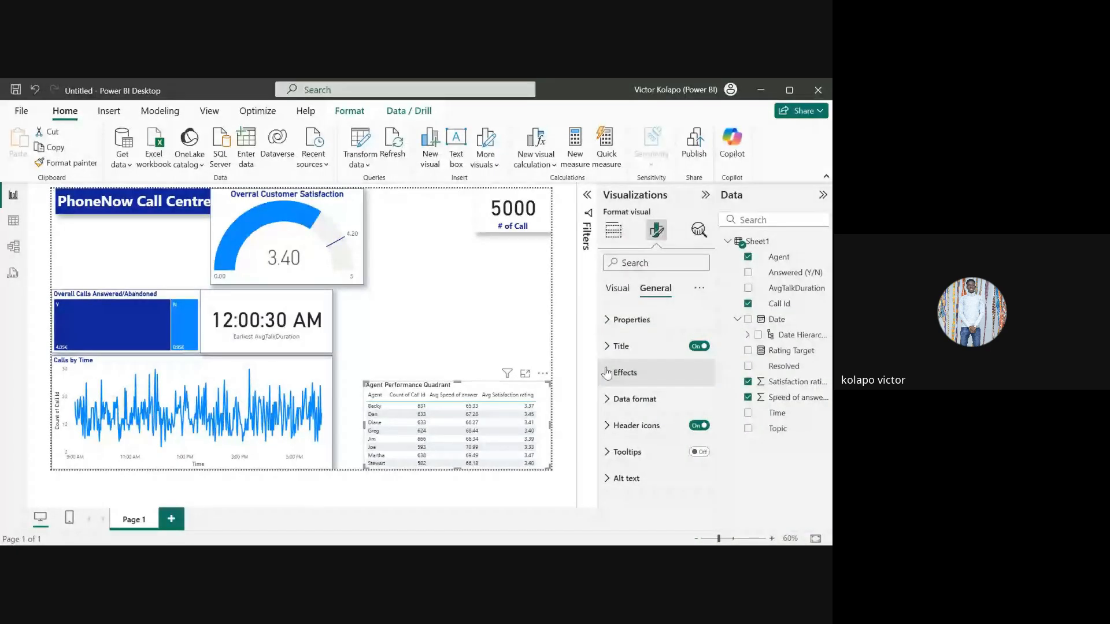
left_click(607, 373)
left_click(694, 435)
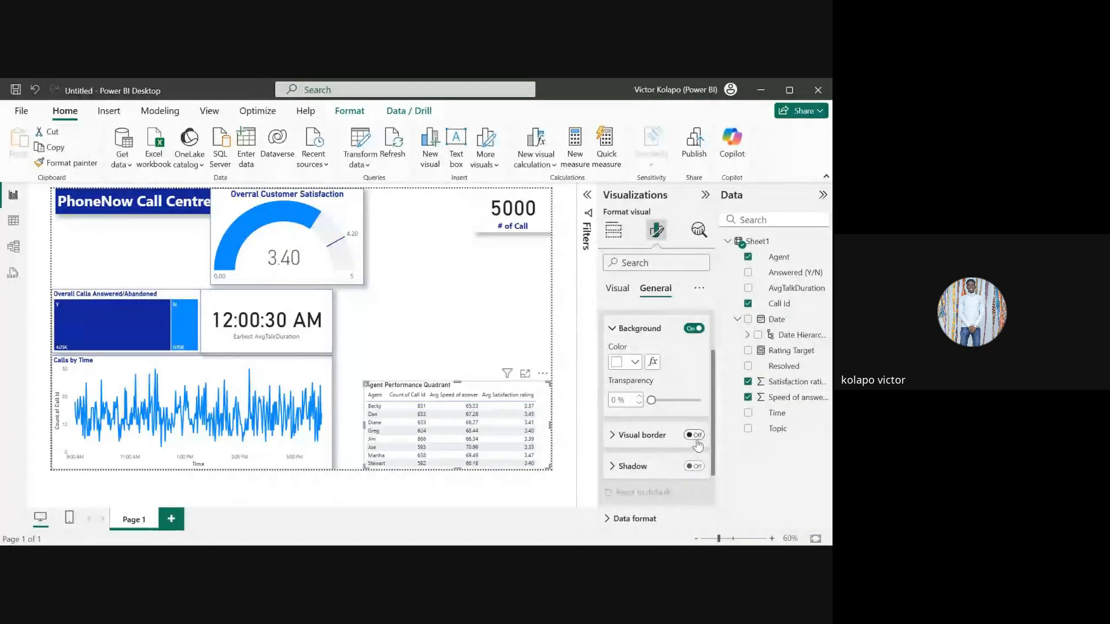
left_click(622, 443)
left_click(635, 469)
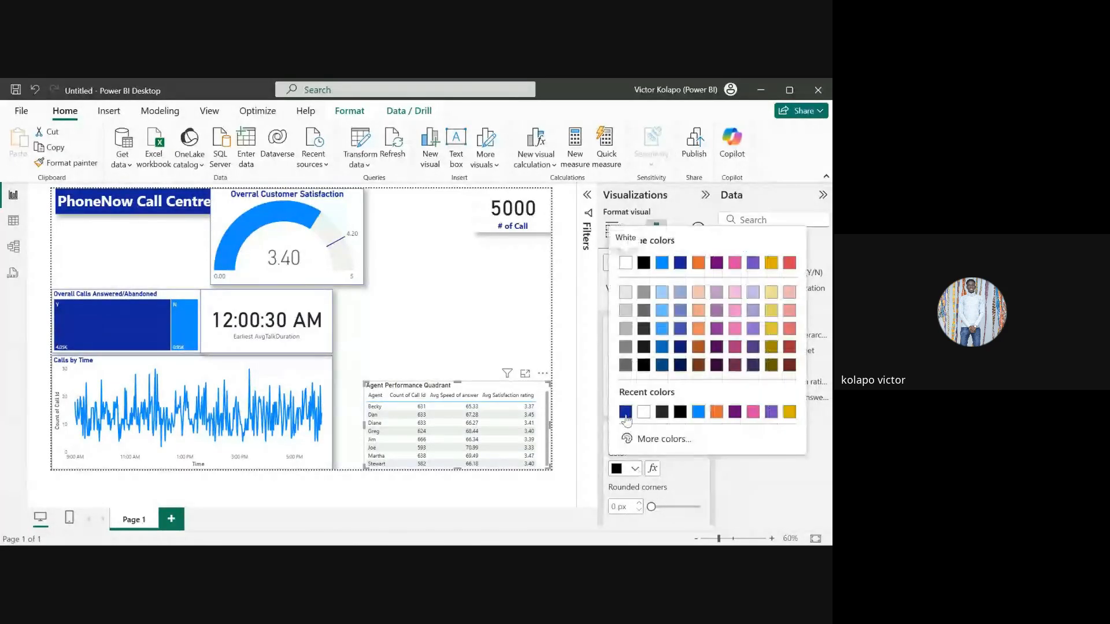
left_click(627, 414)
left_click(642, 436)
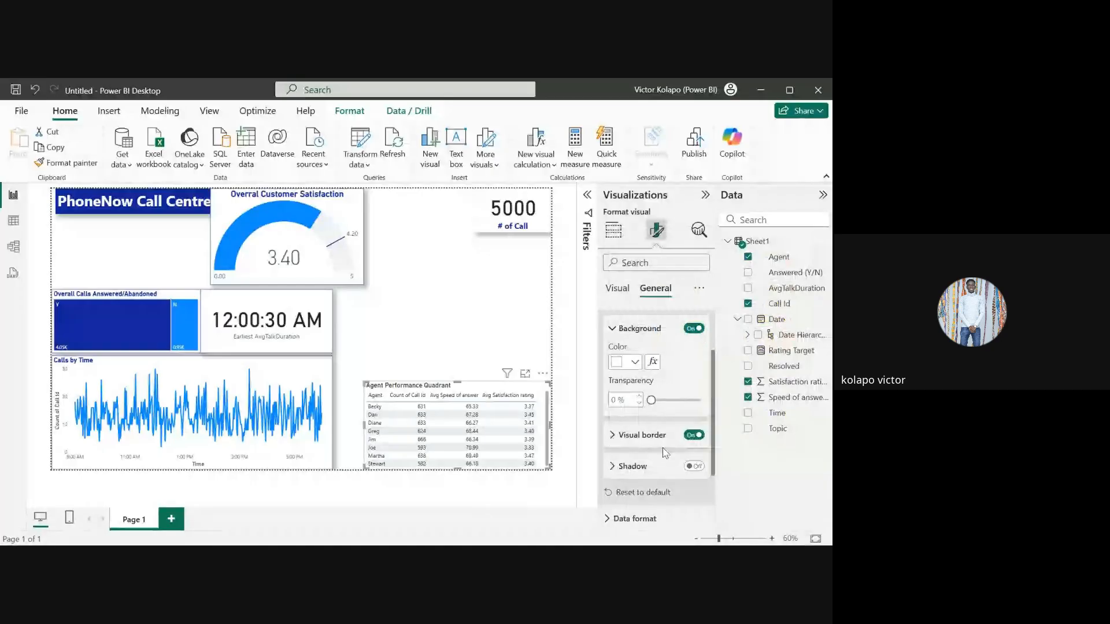
left_click(694, 466)
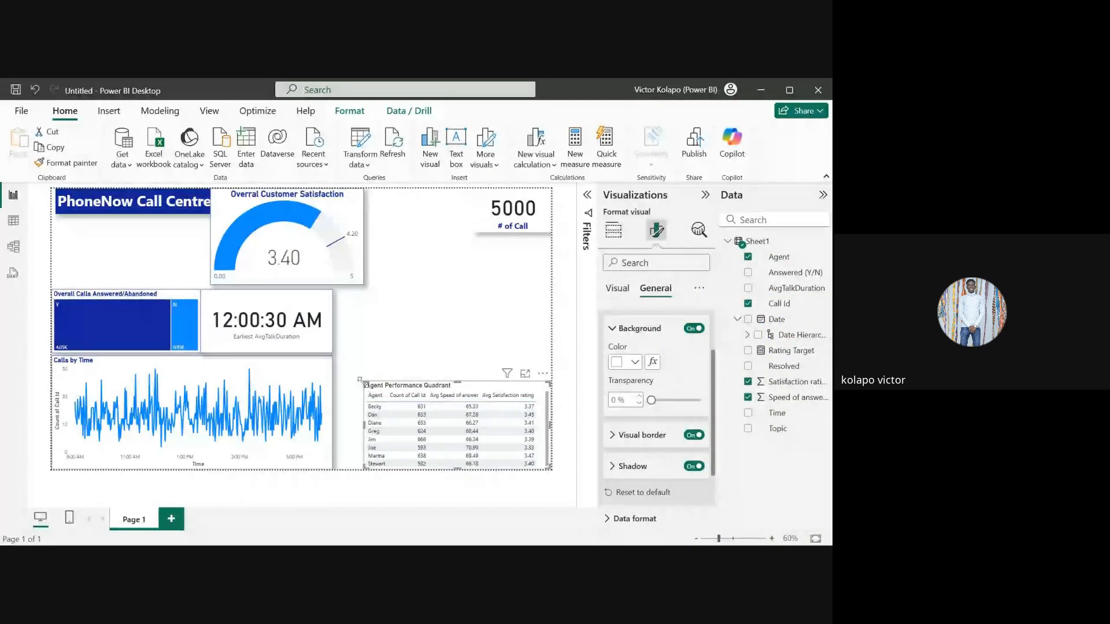
Step: Narrow the agent table from its left side and place the customer satisfaction gauge directly above it
left_click_drag(364, 379, 375, 379)
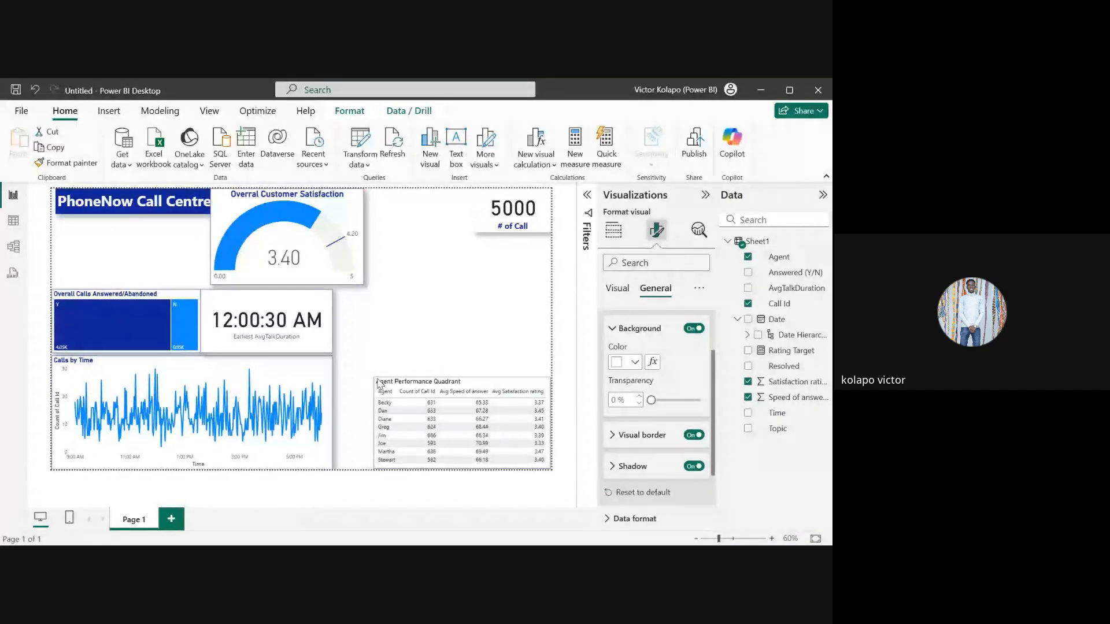
left_click(421, 331)
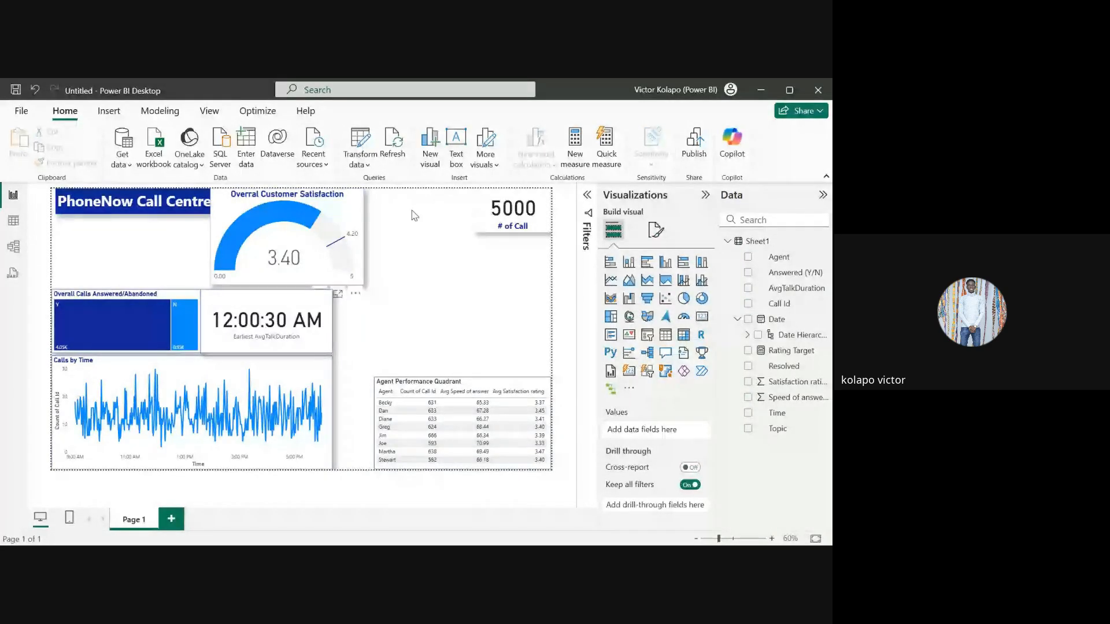
left_click_drag(340, 202, 527, 287)
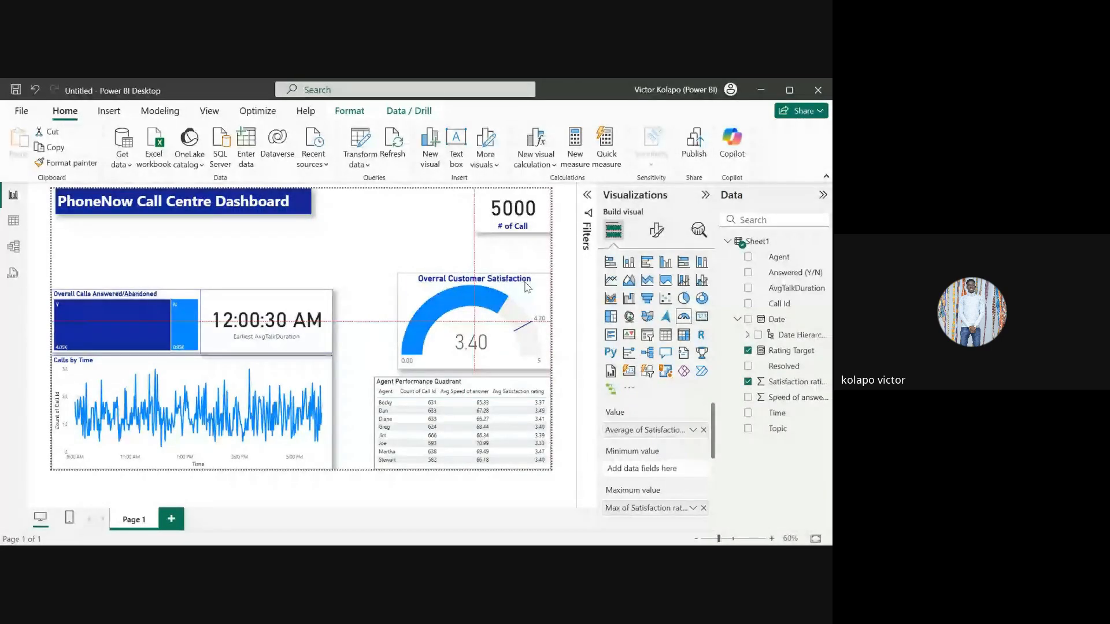
left_click_drag(527, 288, 523, 288)
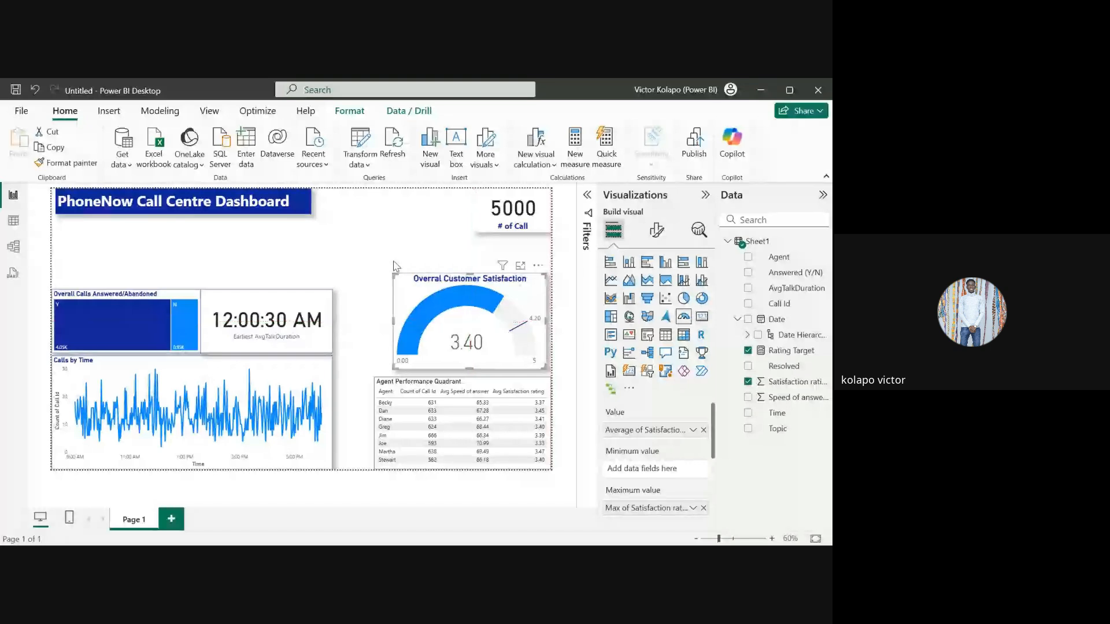
Step: Shrink the customer satisfaction gauge and fit it against the report page's right edge, directly above the agent table
left_click_drag(394, 274, 430, 314)
left_click(377, 281)
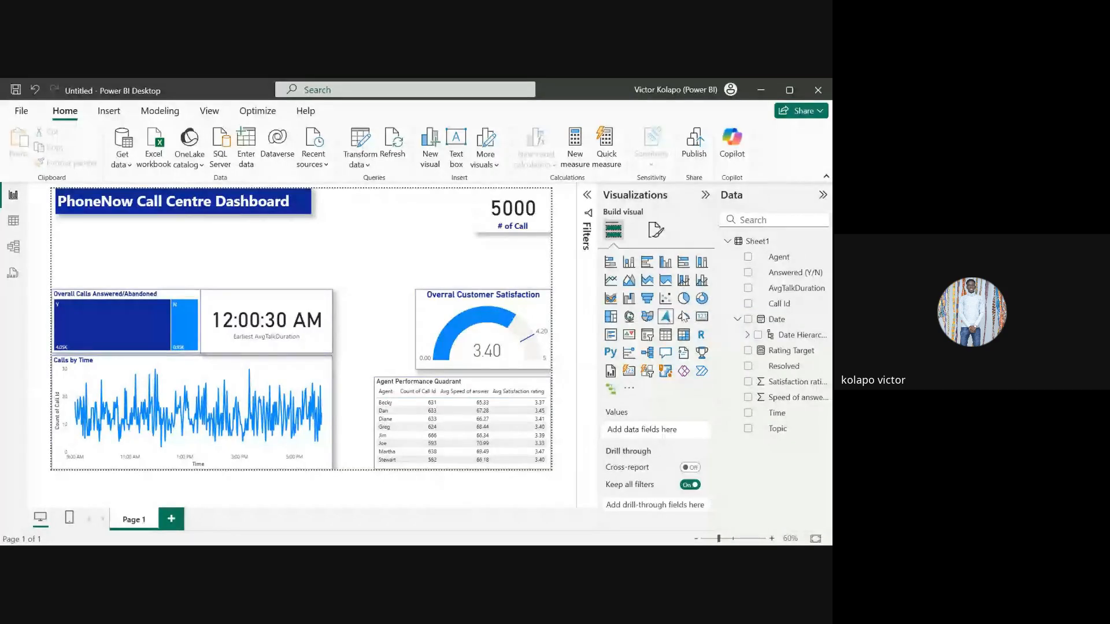
Step: Add a narrow slicer for the Agent field beneath the dashboard title, sized to fit above the treemap
left_click(647, 335)
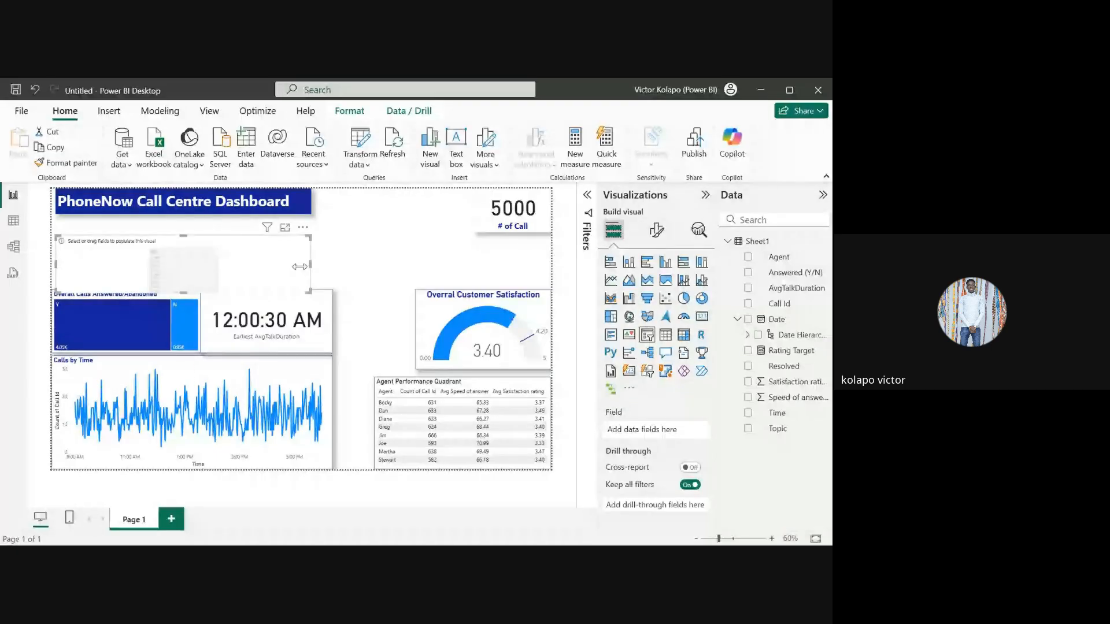
left_click_drag(300, 266, 177, 267)
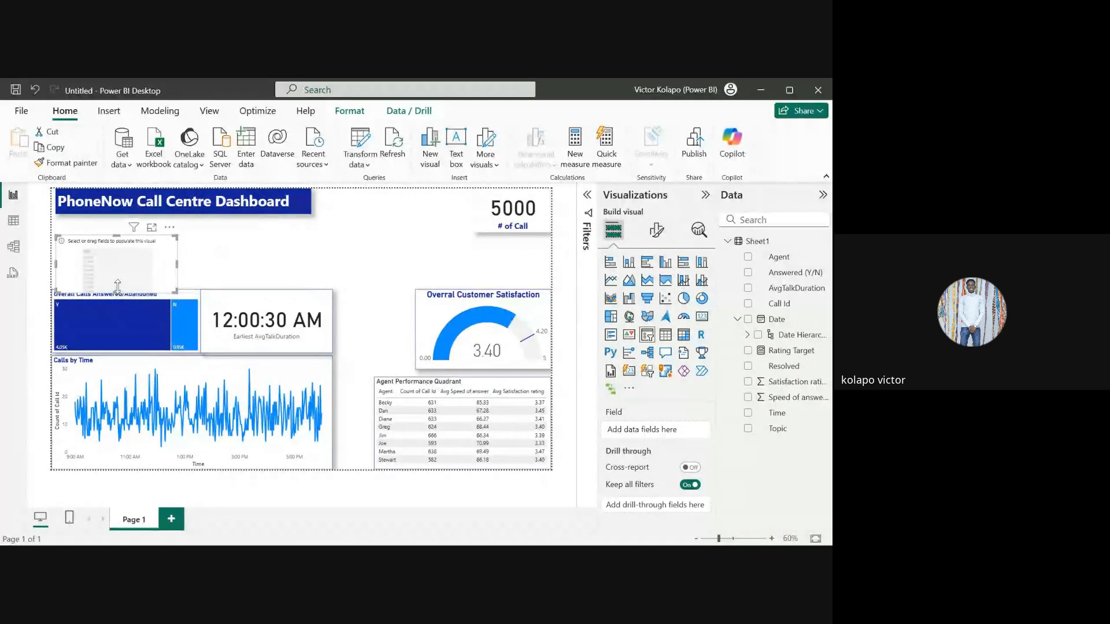
left_click_drag(118, 290, 129, 230)
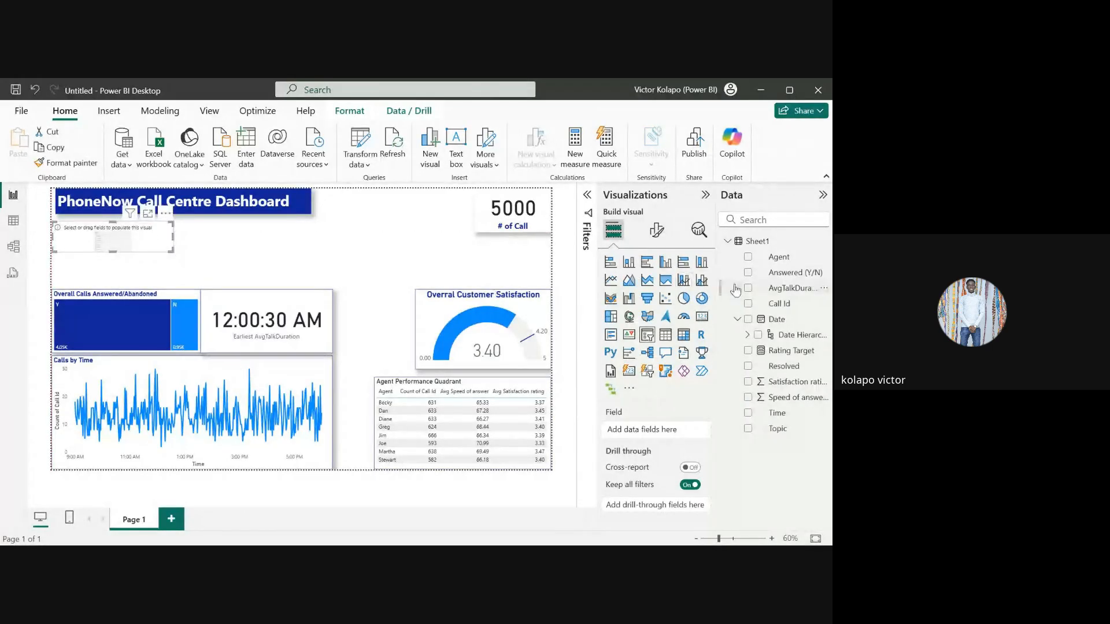
left_click(748, 257)
left_click(657, 230)
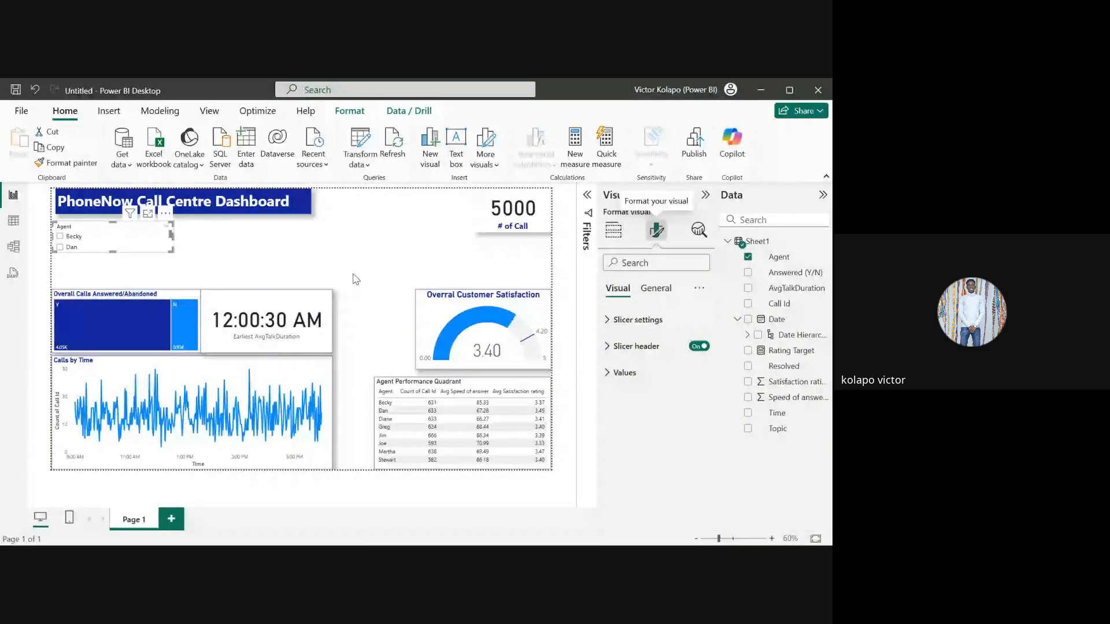
left_click_drag(112, 252, 120, 284)
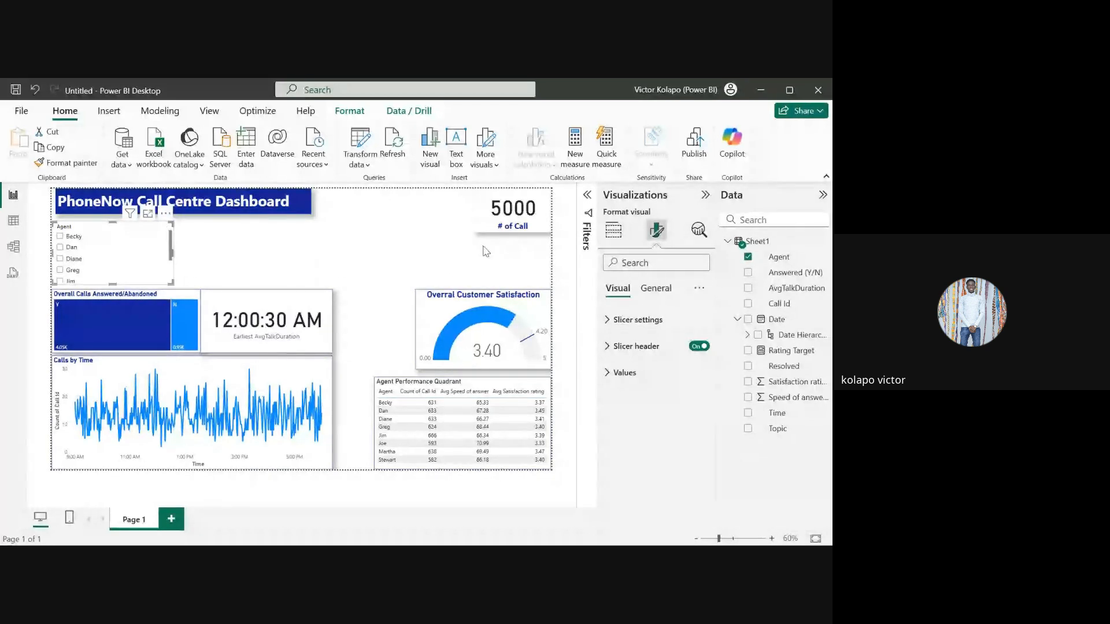
Step: Change the Agent slicer's style to Dropdown, check its list of agents, and reduce the slicer's height
left_click(613, 230)
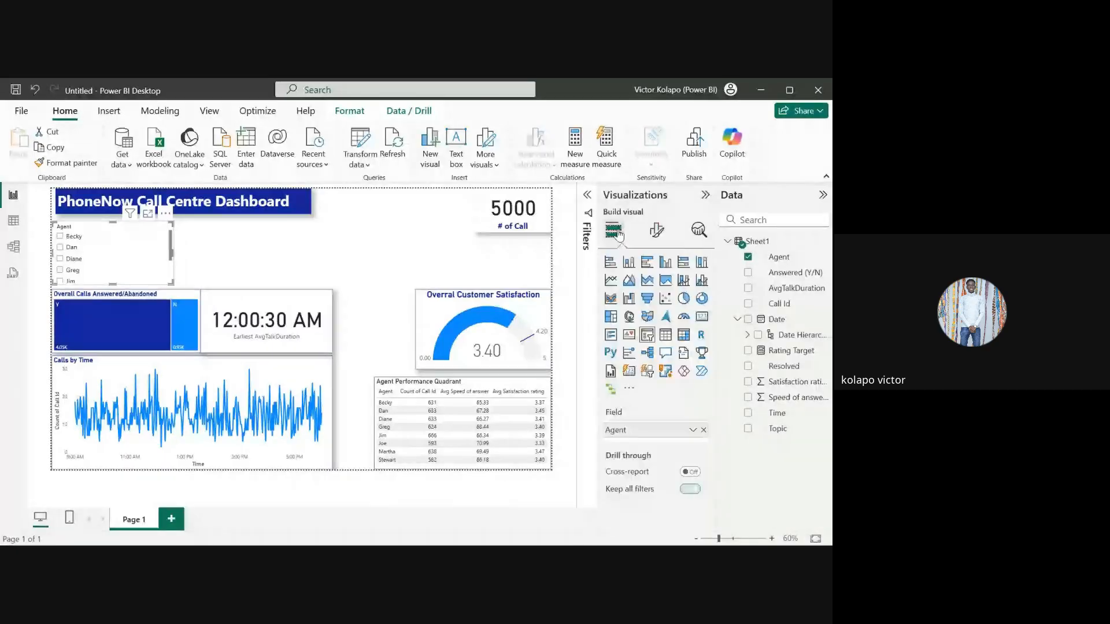
left_click(657, 229)
left_click(613, 321)
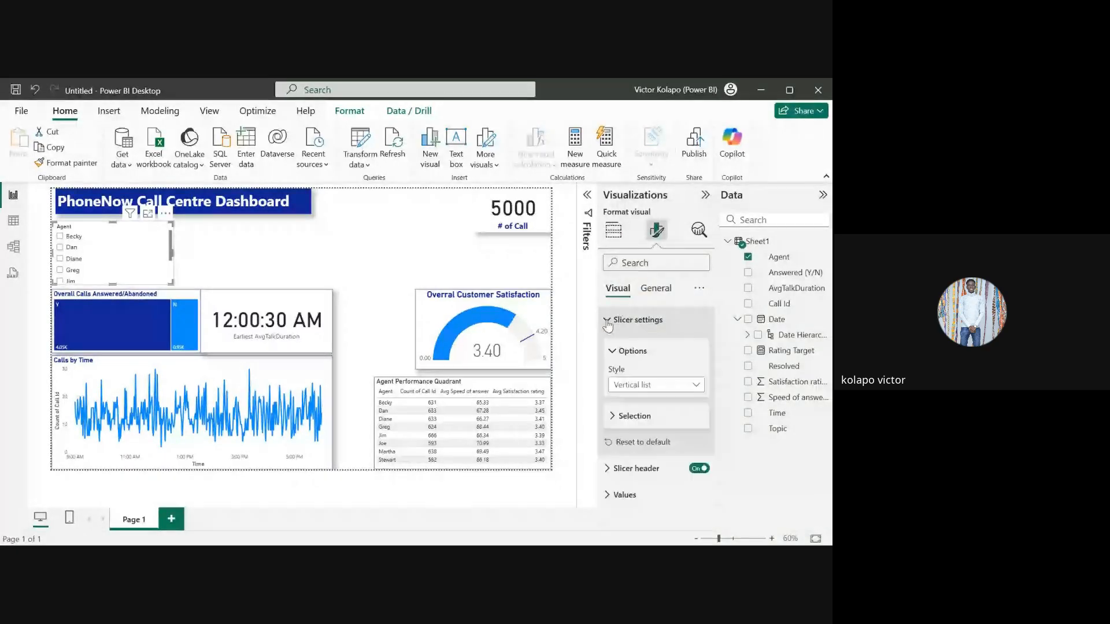
left_click(659, 386)
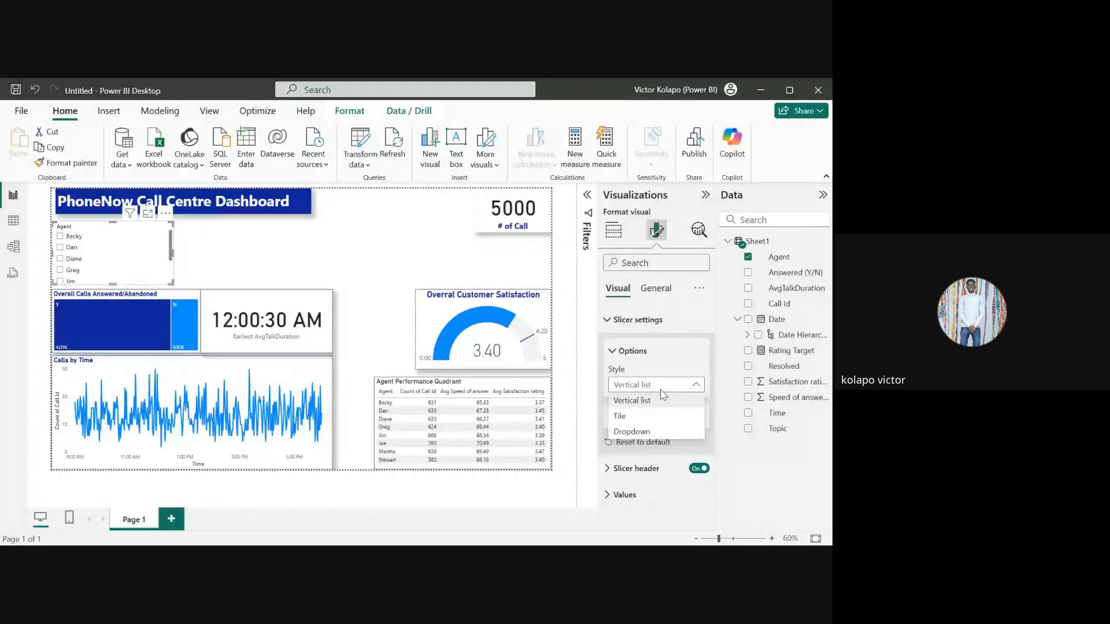
left_click(647, 432)
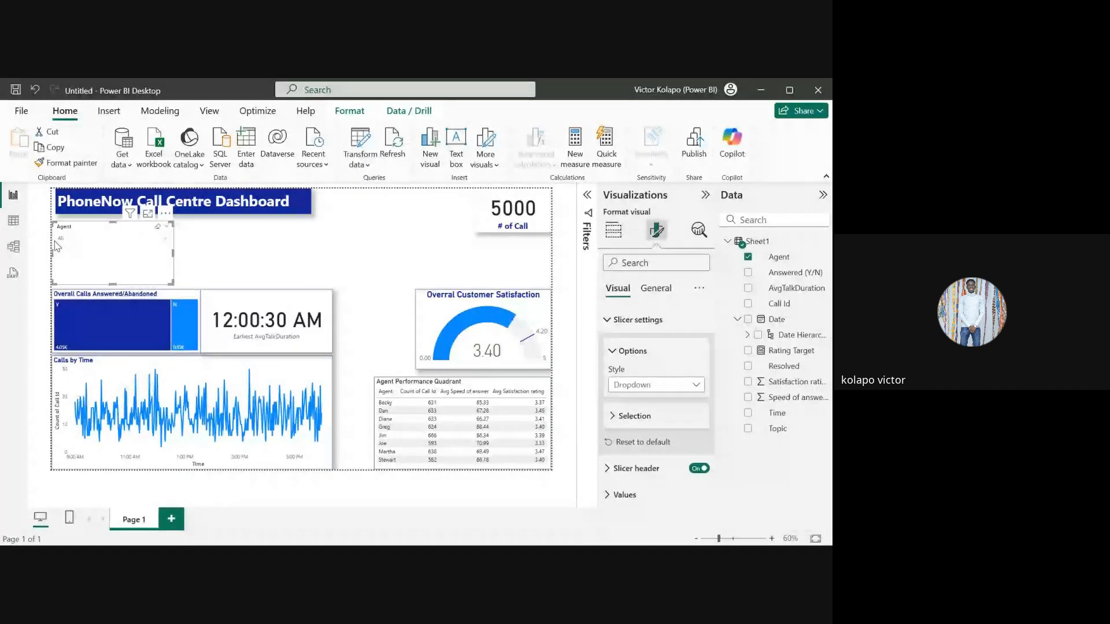
left_click(89, 239)
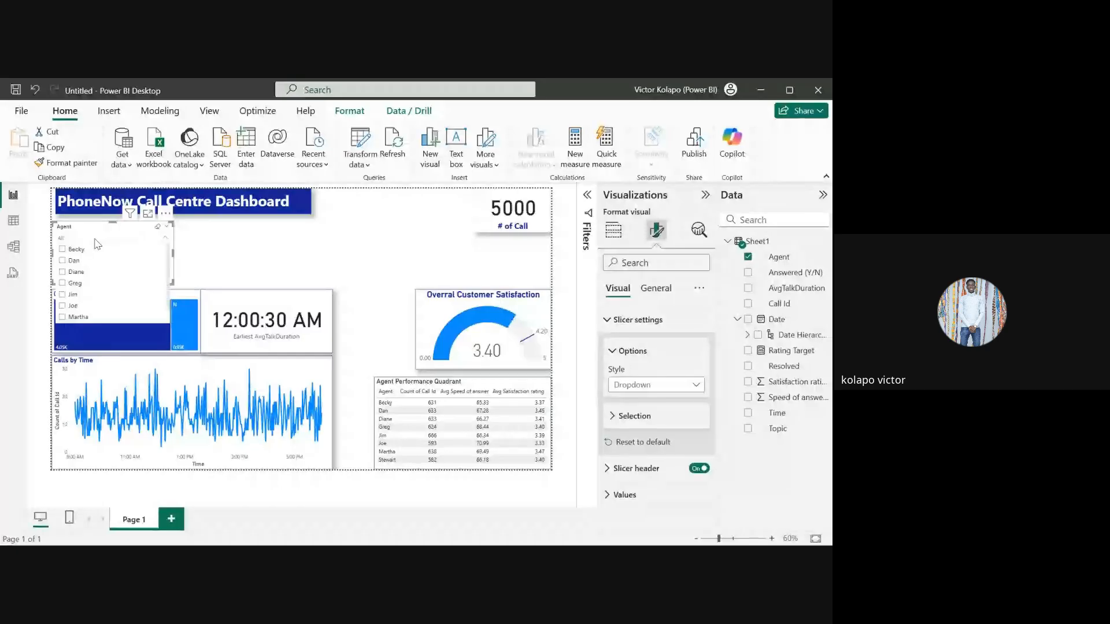
left_click(96, 240)
left_click_drag(115, 281, 113, 247)
left_click(133, 269)
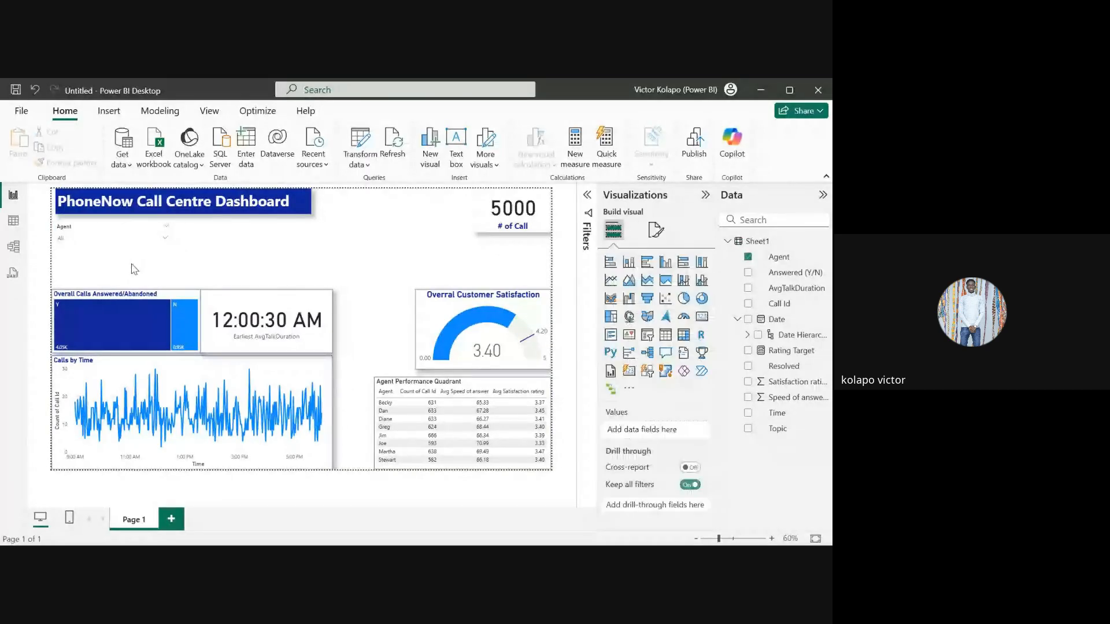
Step: Give the Agent slicer a shadow
left_click(143, 230)
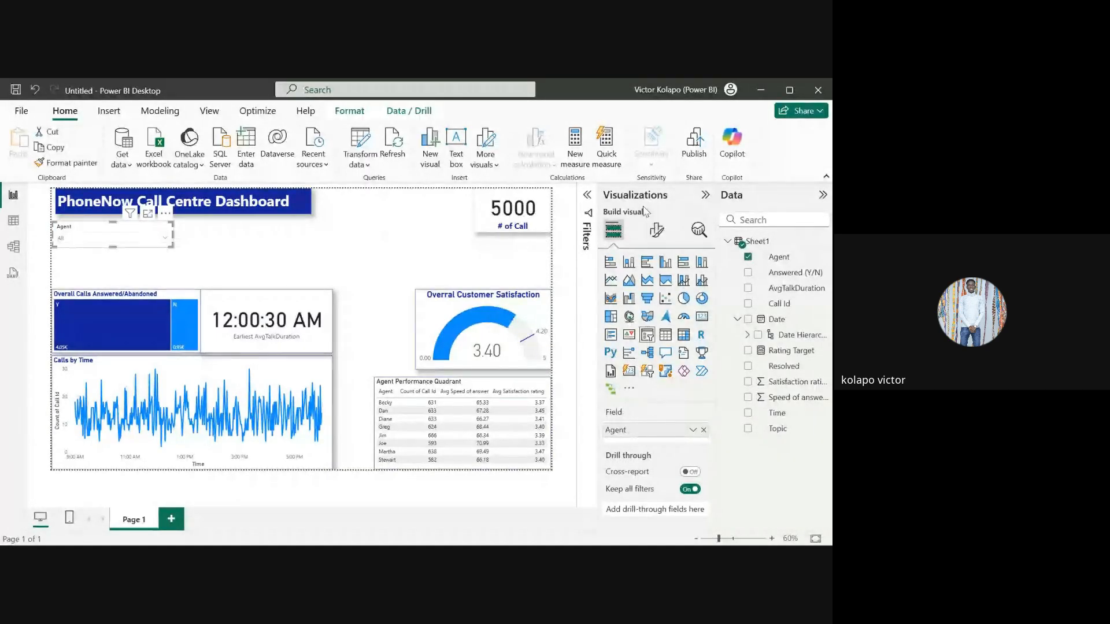
left_click(657, 230)
left_click(655, 288)
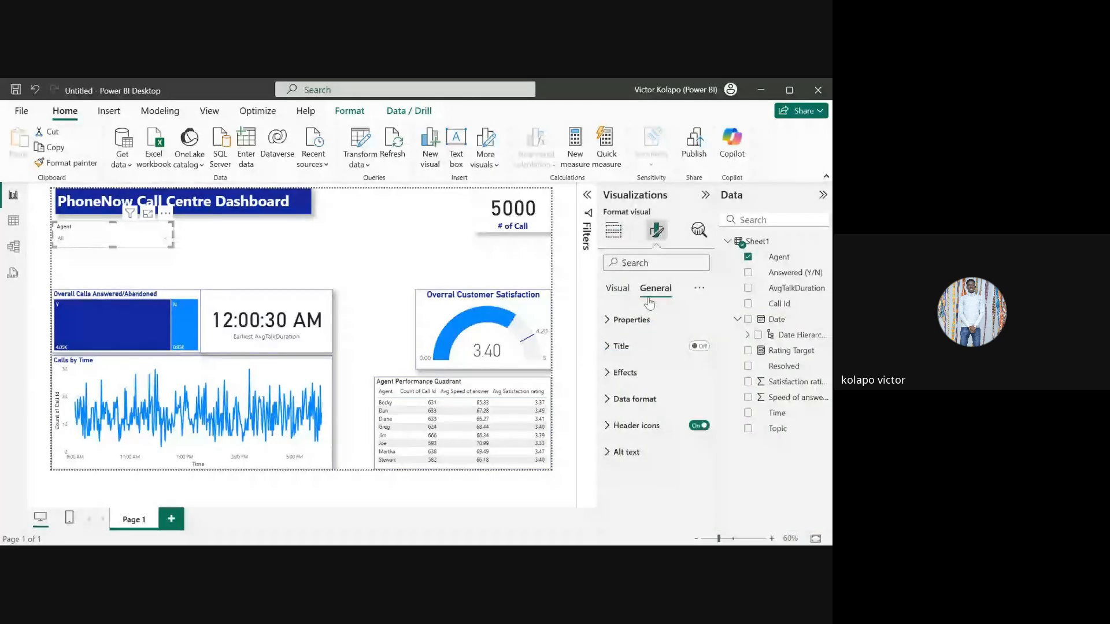
left_click(625, 371)
scroll(675, 497, "down", 1)
scroll(675, 497, "down", 1)
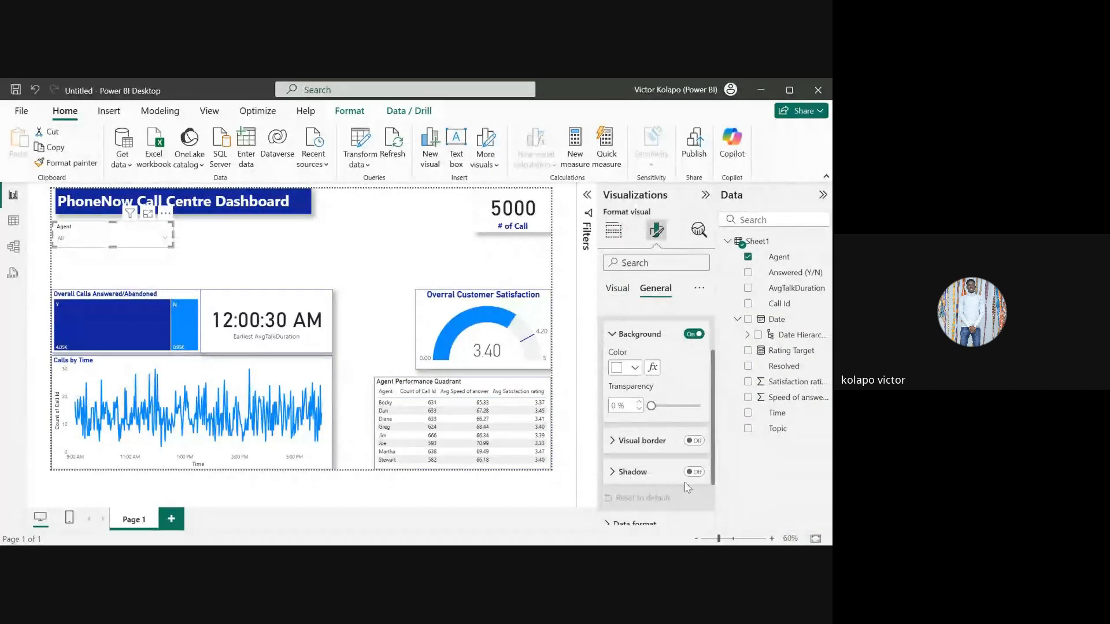
left_click(694, 473)
left_click(312, 271)
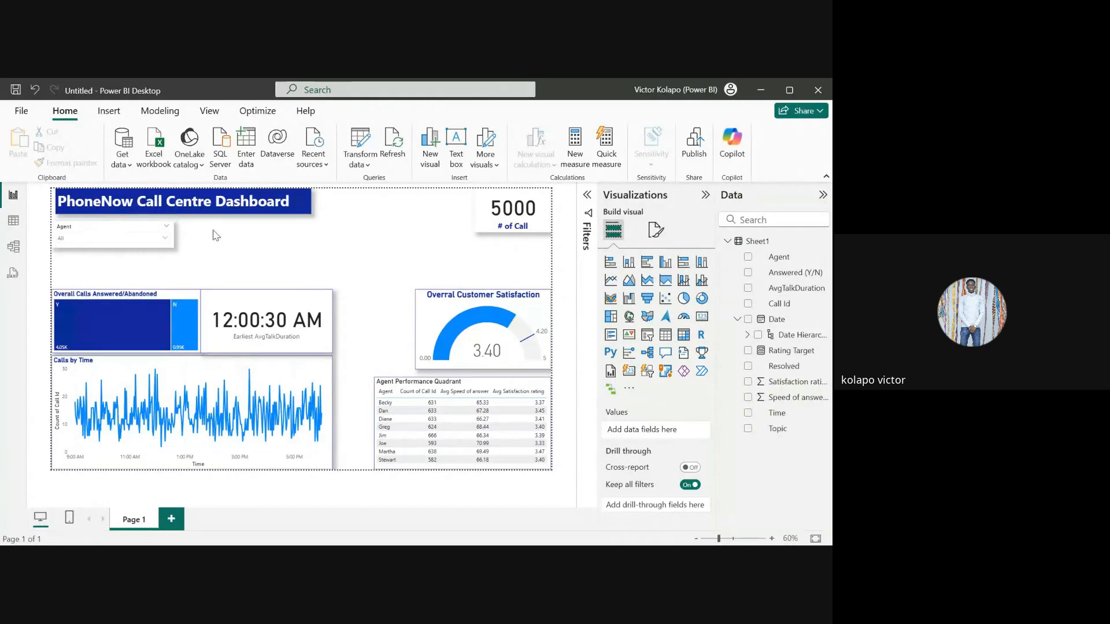
Step: Duplicate the Agent slicer, place the copy directly below it, and replace its field with Topic
left_click(145, 227)
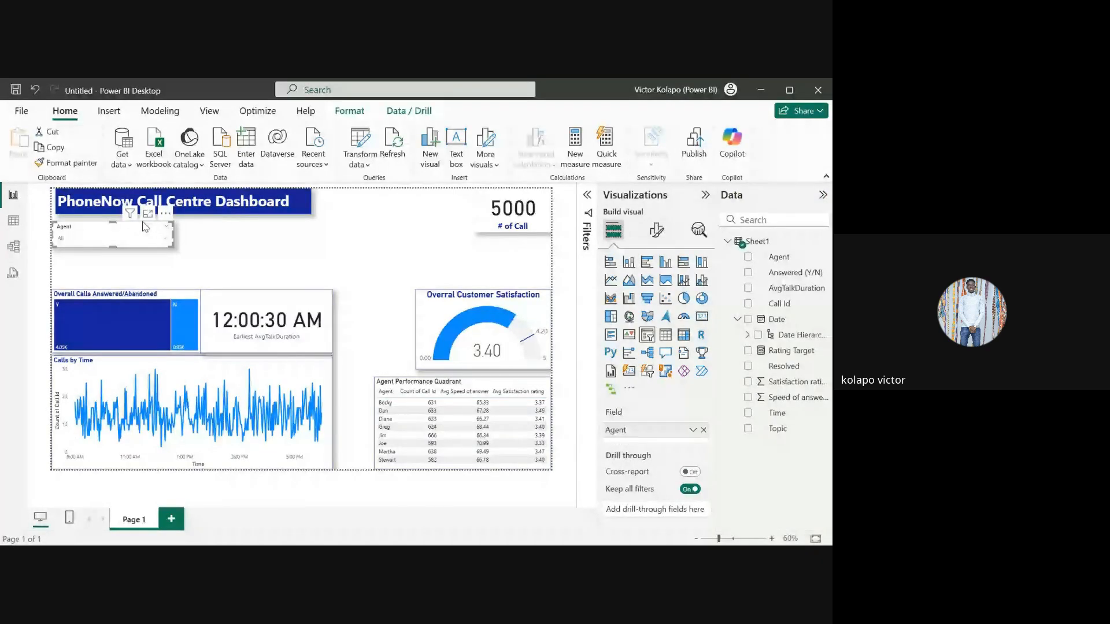
key("ctrl+c")
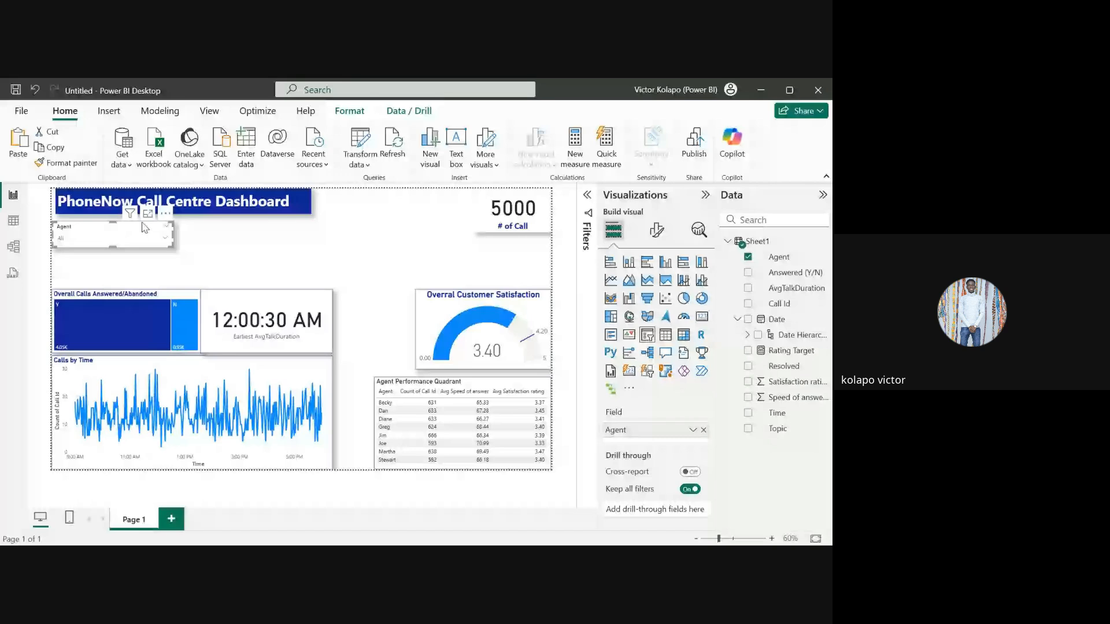
key("ctrl+v")
left_click_drag(162, 260, 133, 262)
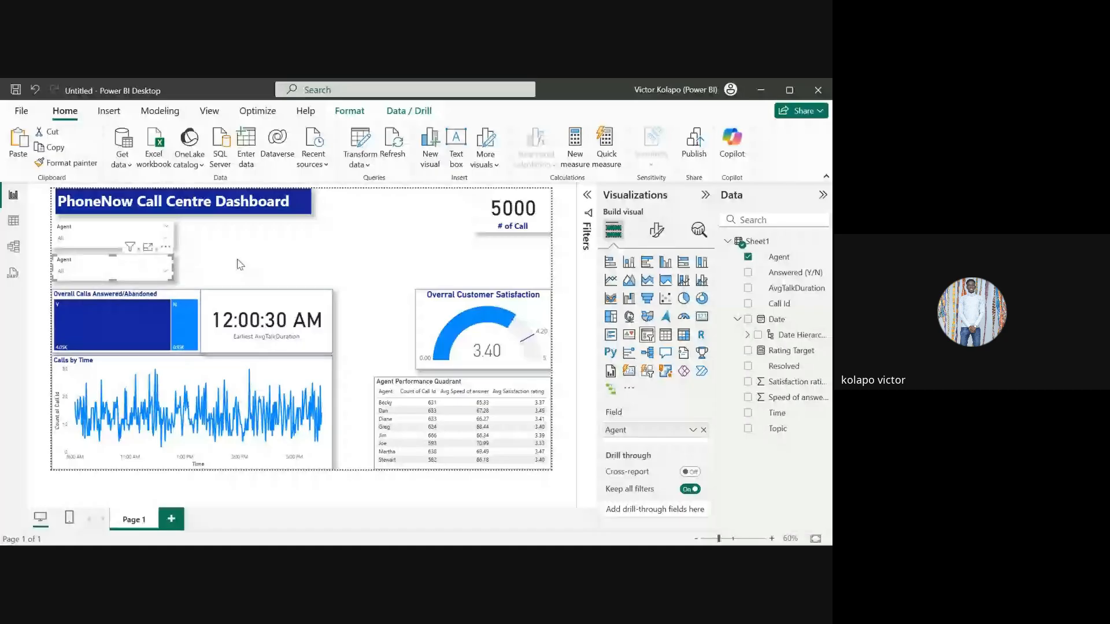
left_click(704, 430)
left_click_drag(778, 428, 665, 432)
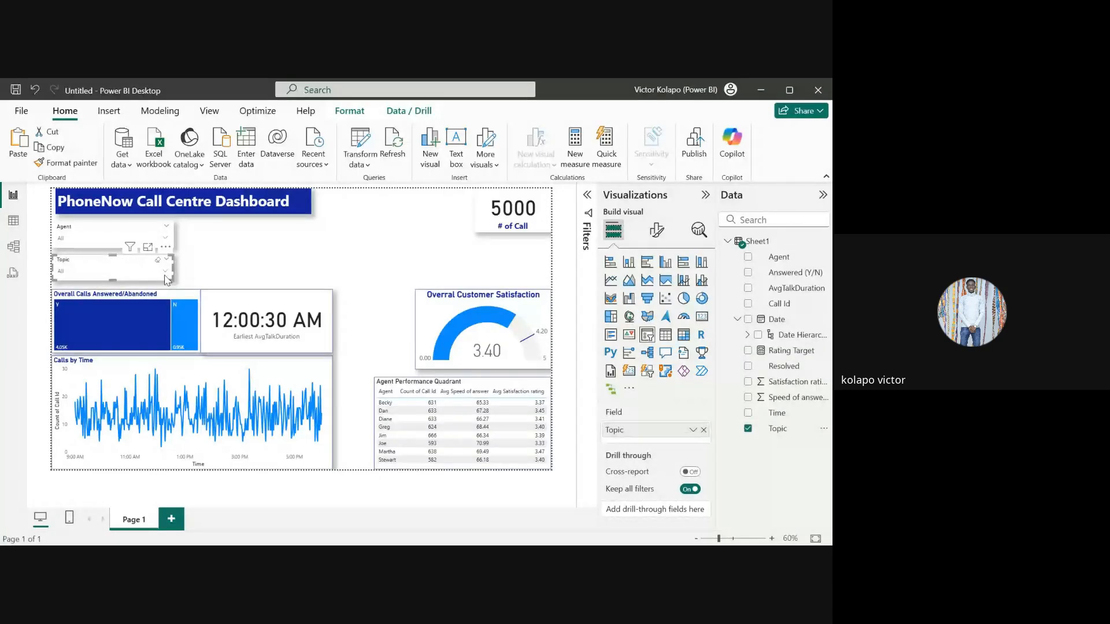
left_click(166, 275)
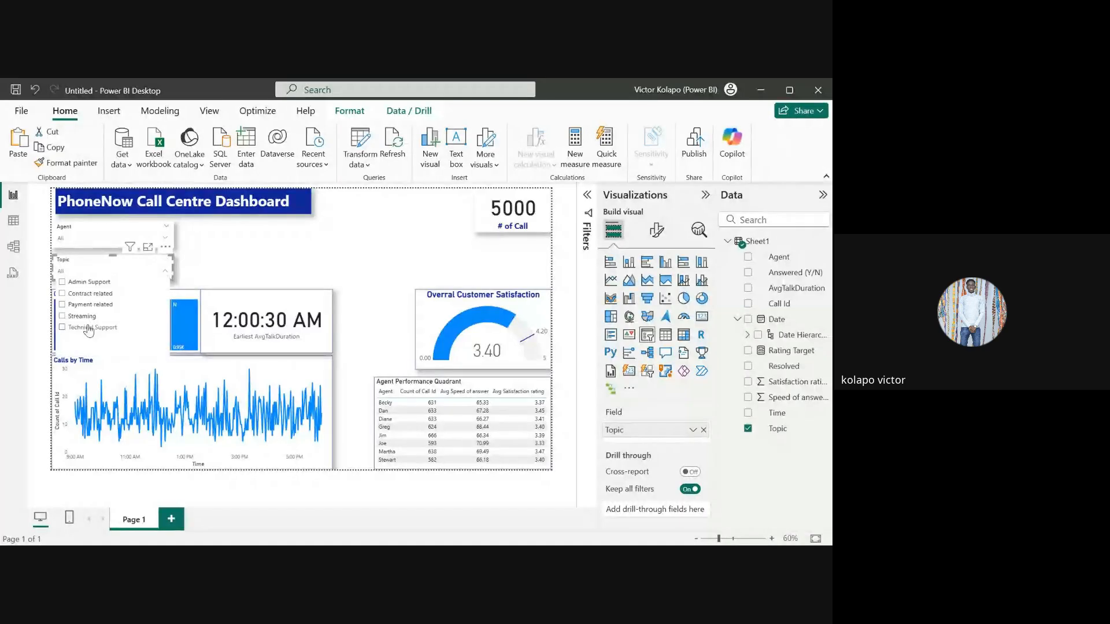
left_click(223, 260)
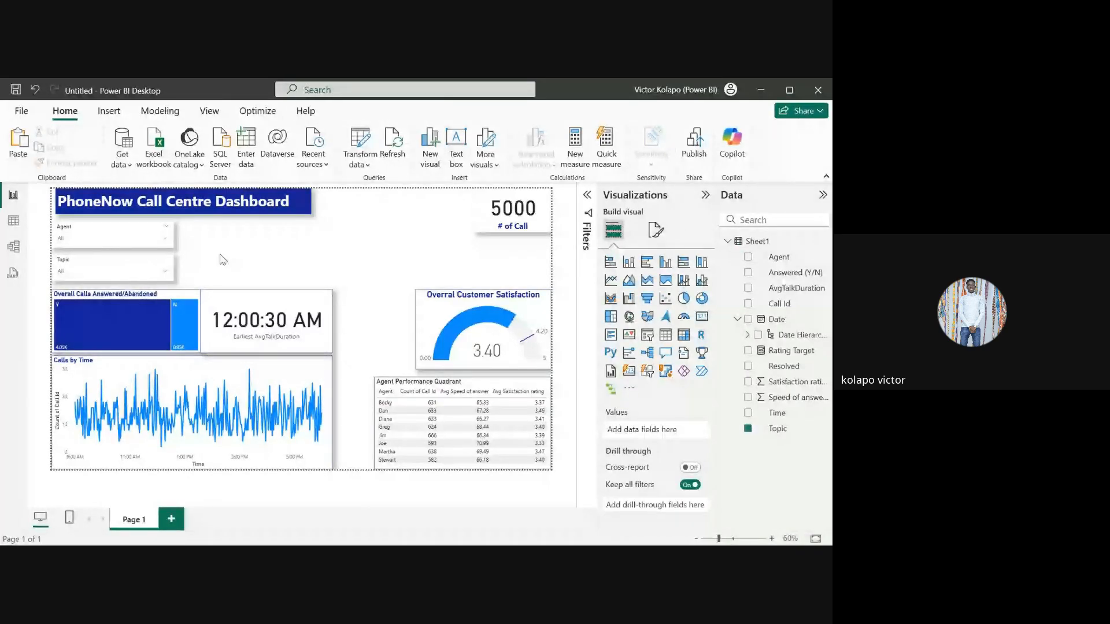
left_click(702, 317)
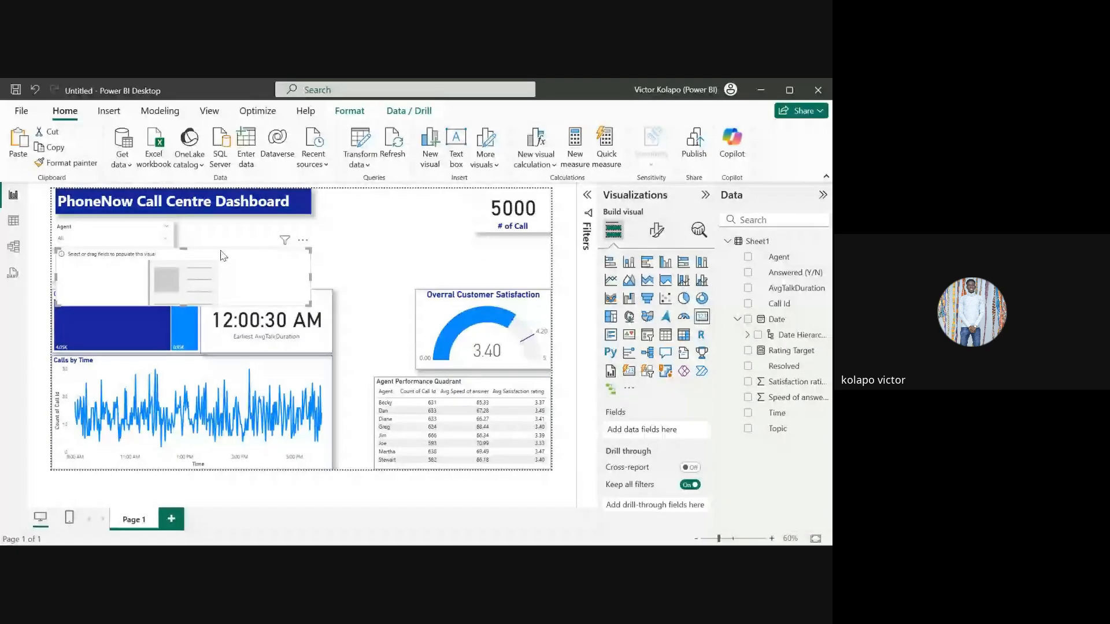
left_click_drag(223, 255, 359, 241)
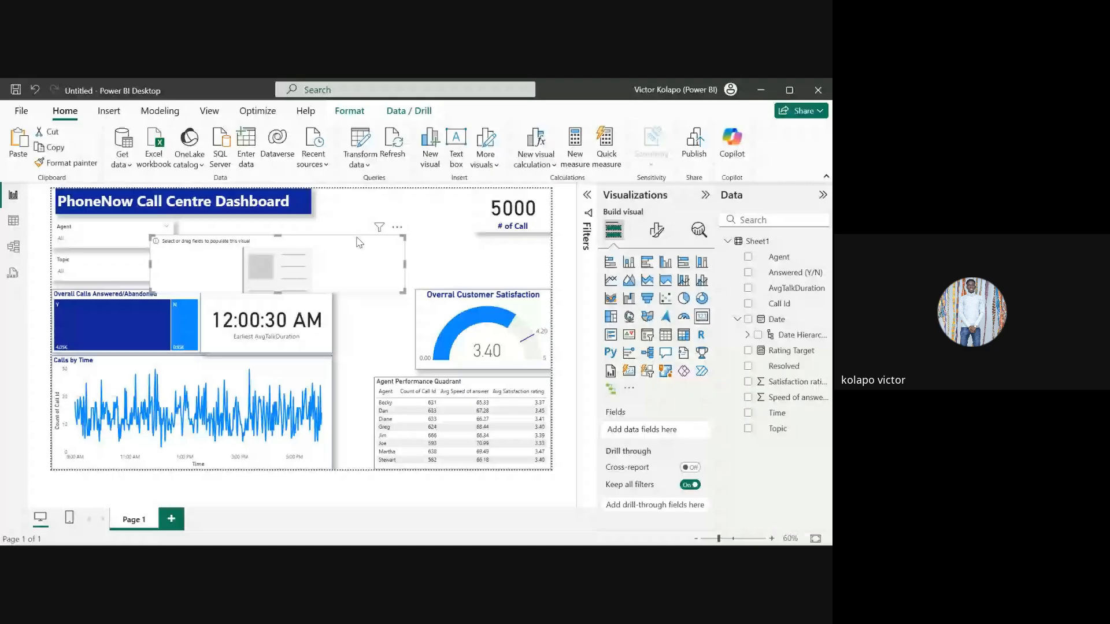
key("Delete")
Step: Place a copy of the # of Call card beside the original and replace its field with the Count of Topic
left_click_drag(475, 207, 409, 207)
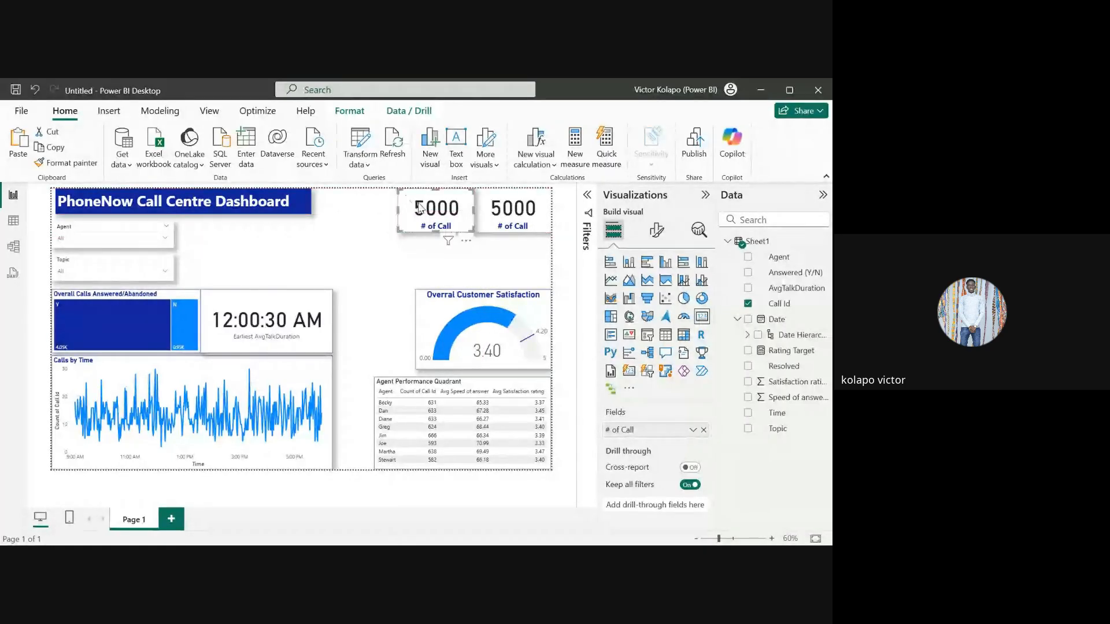
left_click(704, 431)
left_click_drag(780, 436, 683, 440)
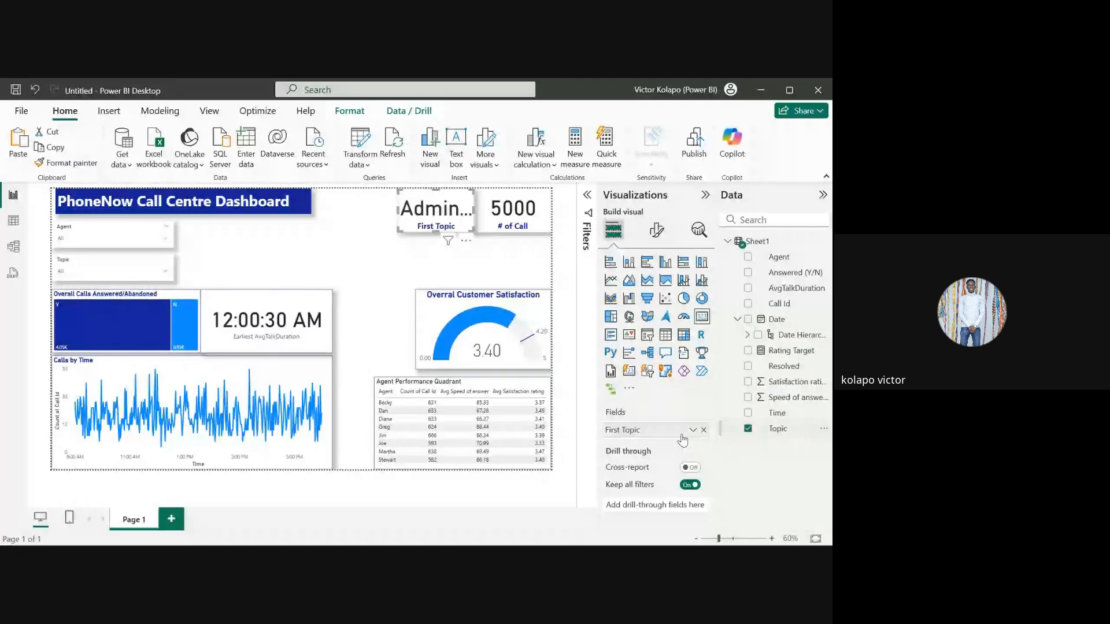
left_click(692, 430)
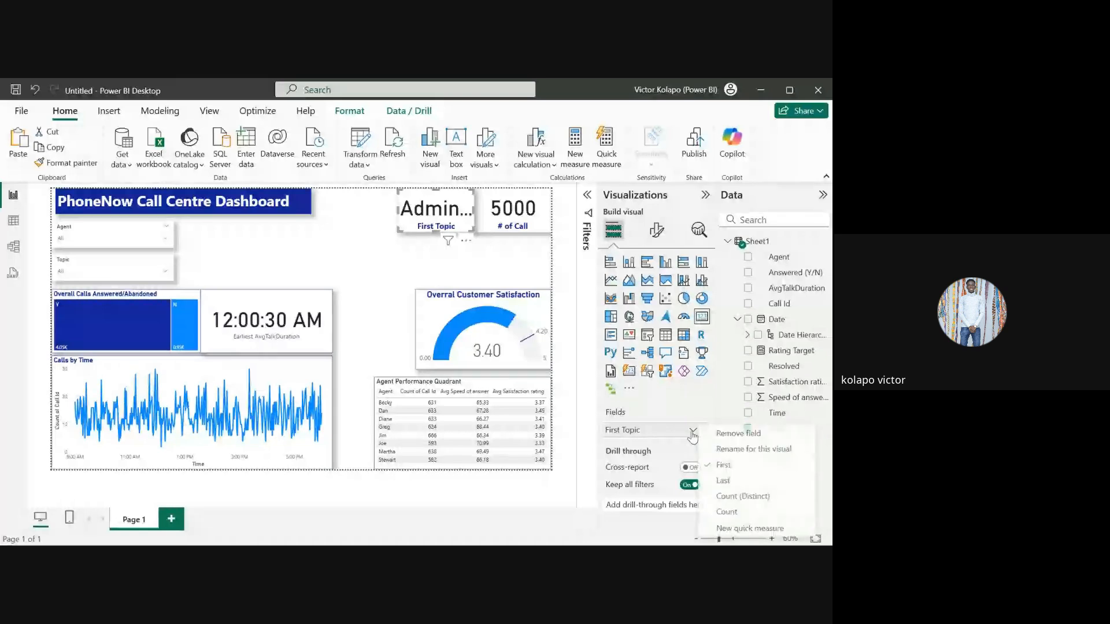
left_click(729, 512)
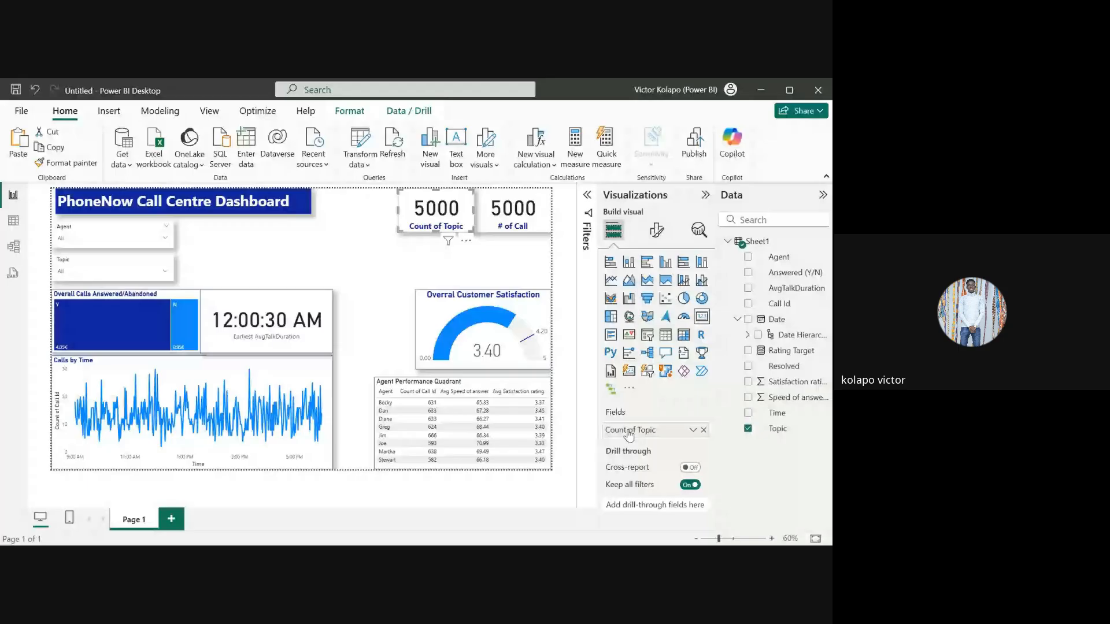
Step: Rename the new card's field to "# of Topic"
double_click(625, 431)
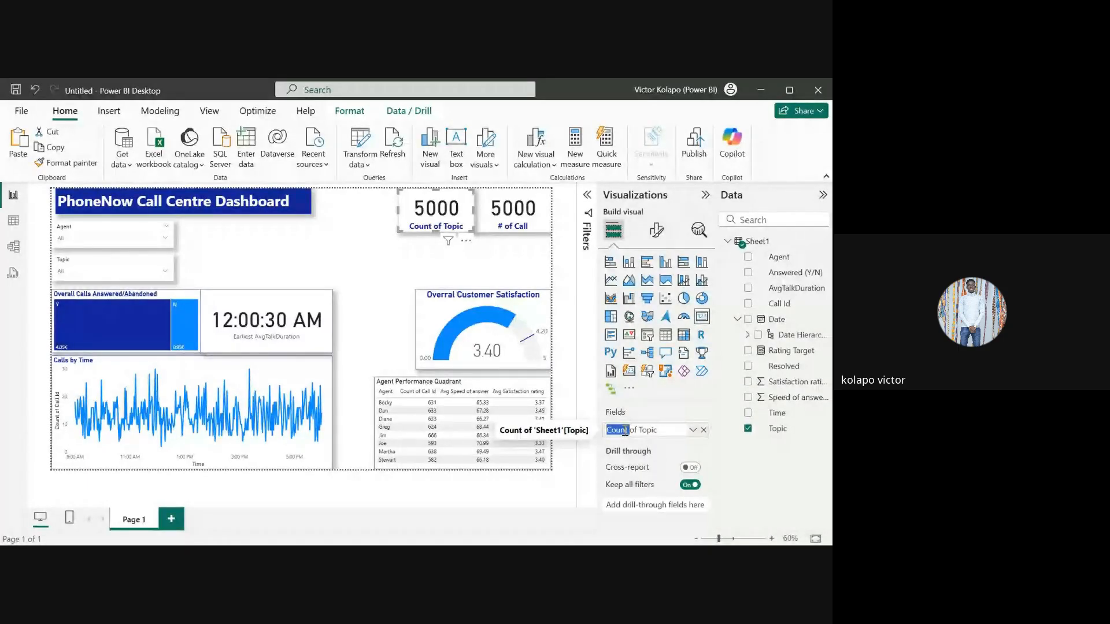
key("BackSpace")
key("Delete")
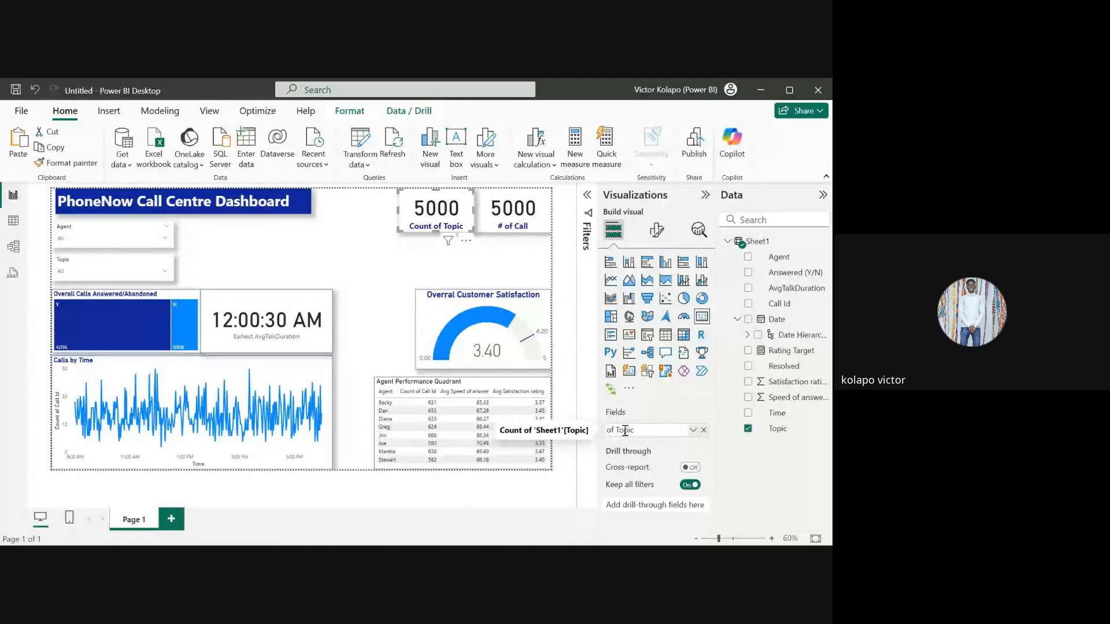
type("#")
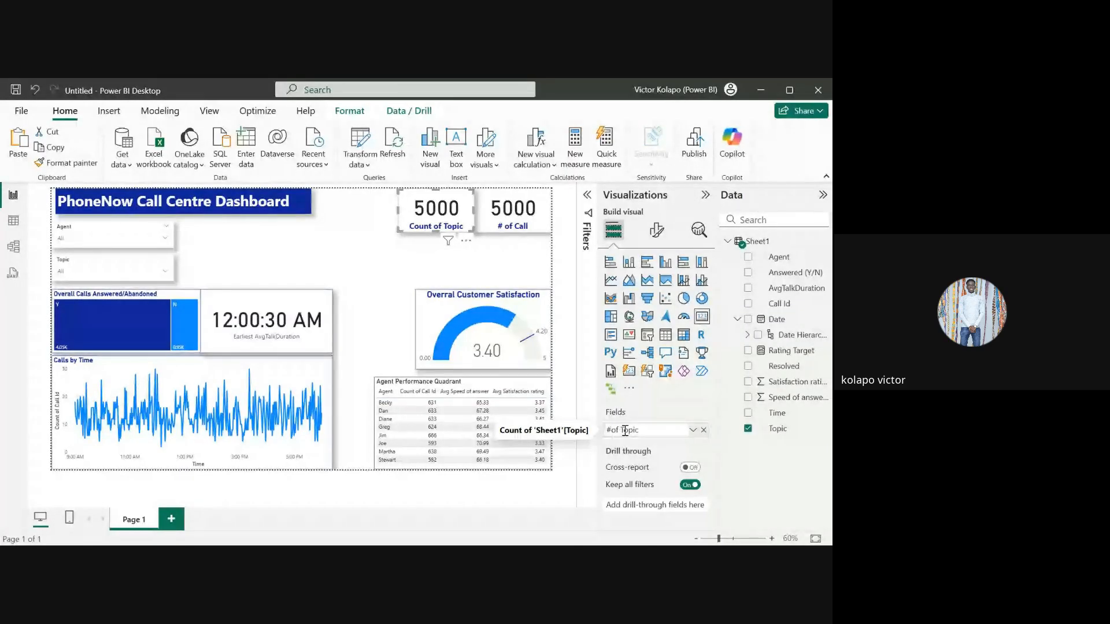
key("Return")
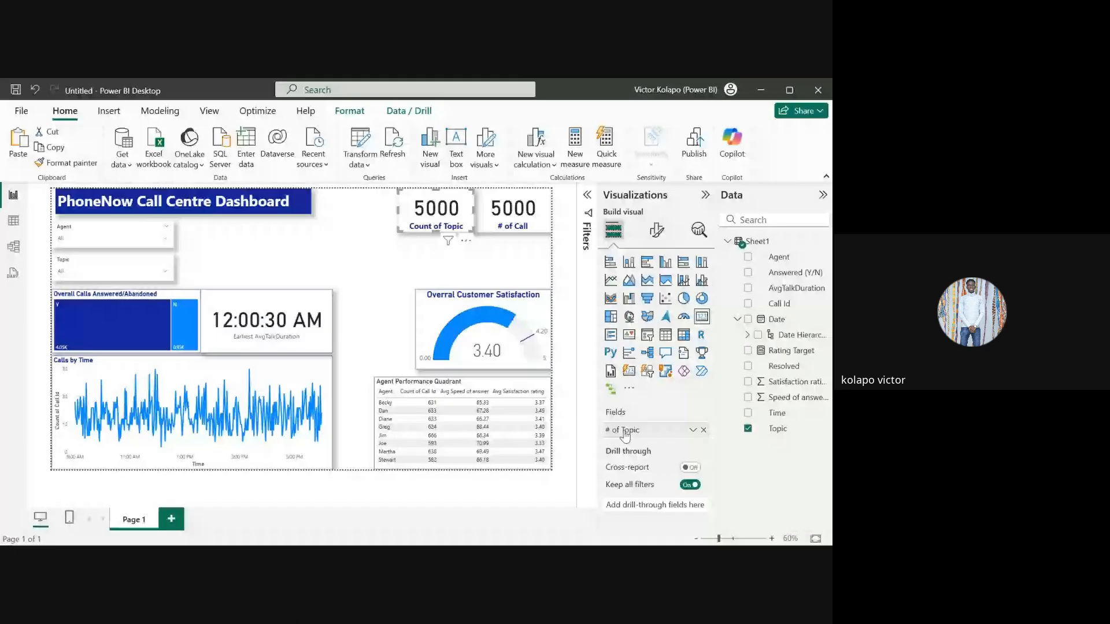
Step: Change the # of Topic card's aggregation to Count (Distinct) and open the Topic slicer's list to compare
left_click(693, 431)
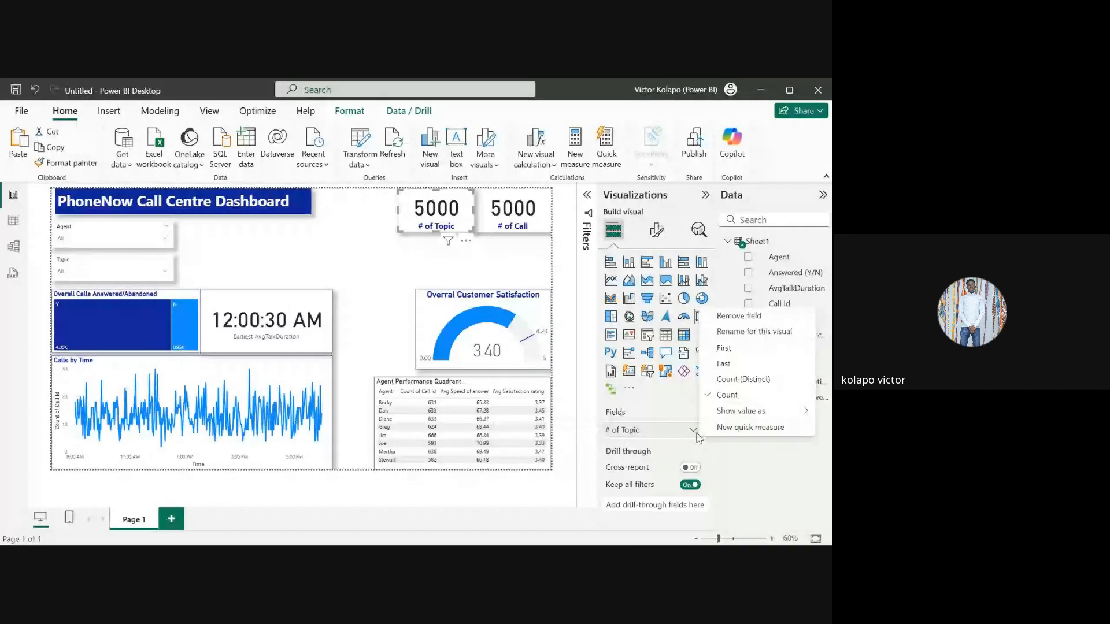
left_click(727, 377)
left_click(384, 257)
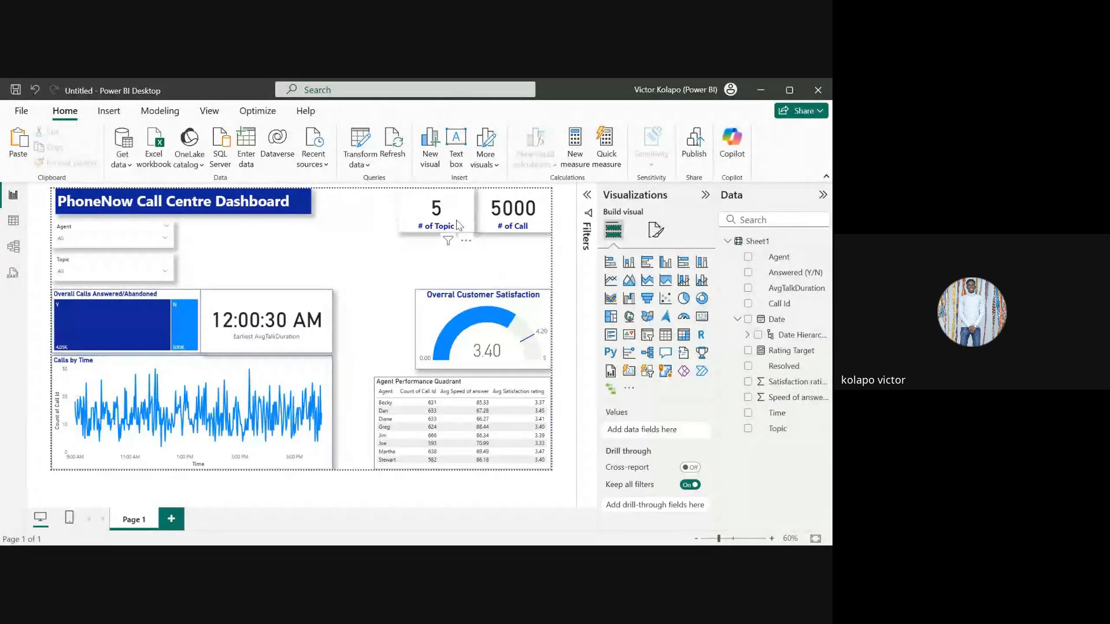
left_click(138, 272)
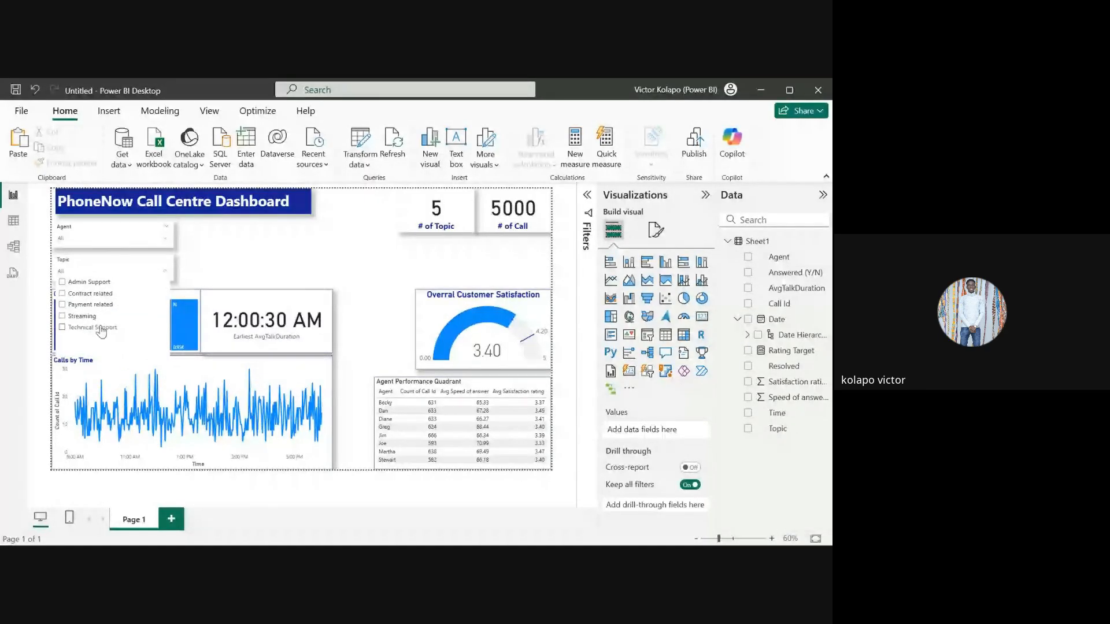
Step: Duplicate the Agent slicer, place the copy beside the original, replace its field with Answered (Y/N), and check its dropdown options
left_click(260, 277)
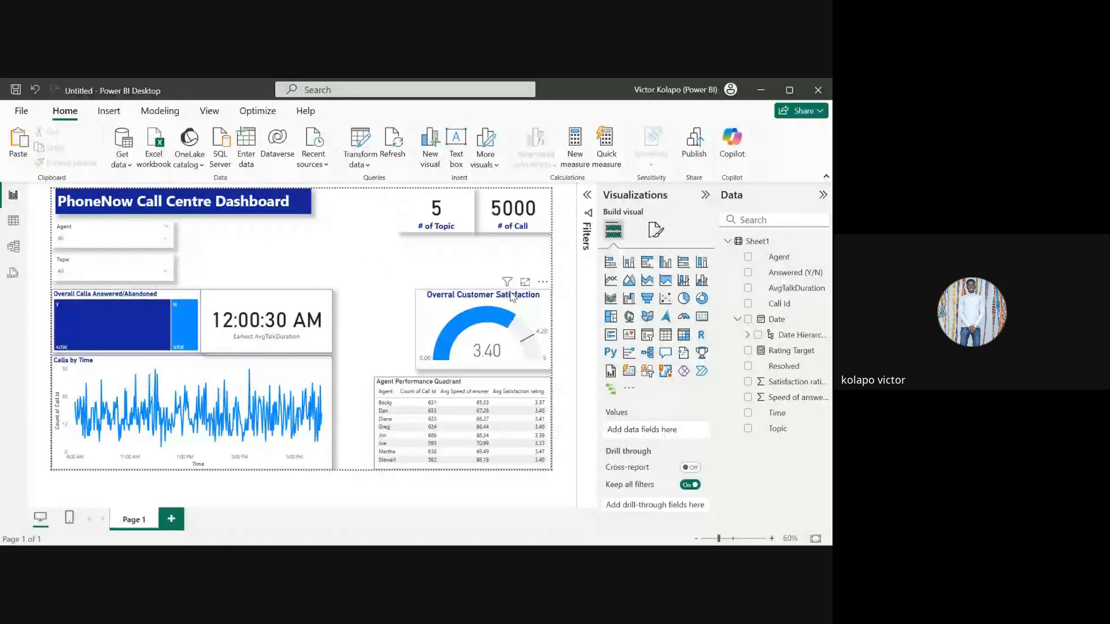
left_click(125, 228)
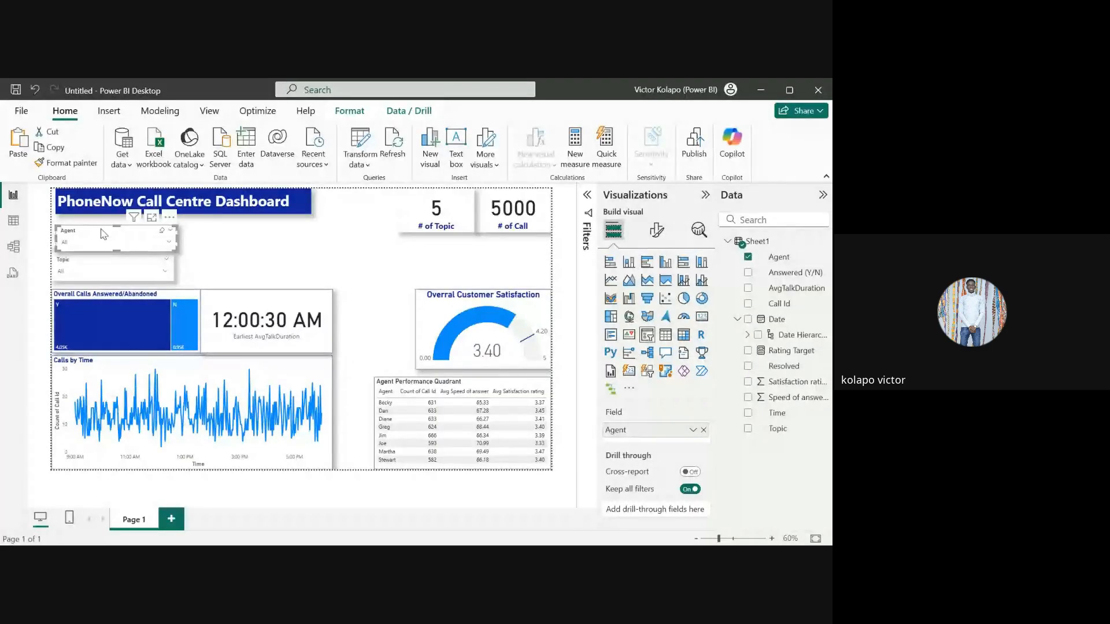
left_click_drag(103, 234, 226, 231)
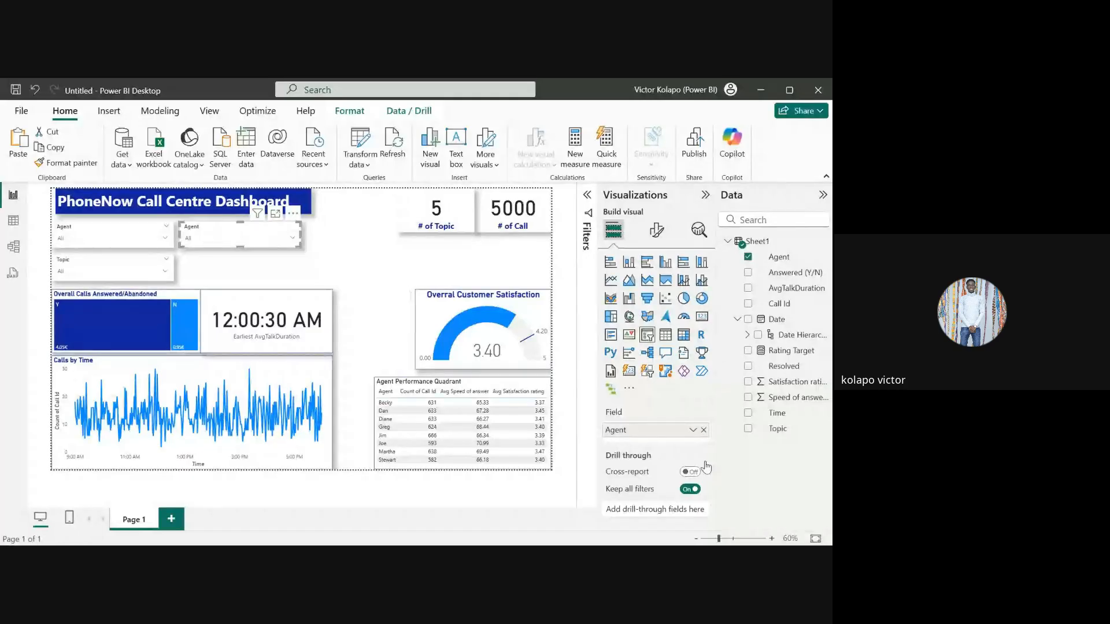
left_click(704, 430)
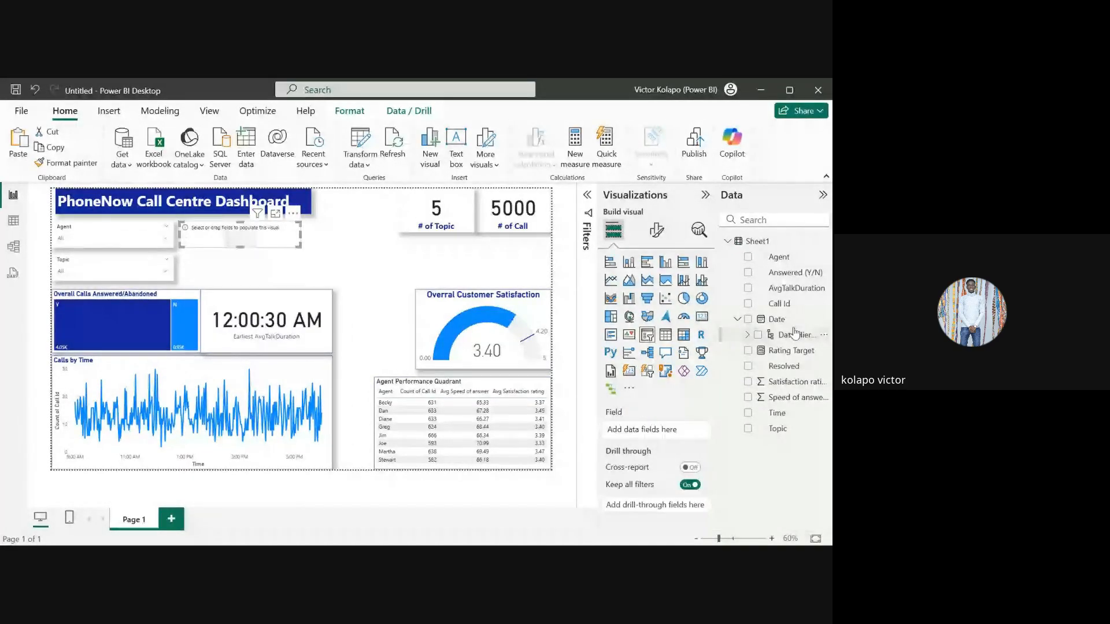
left_click_drag(794, 281, 664, 437)
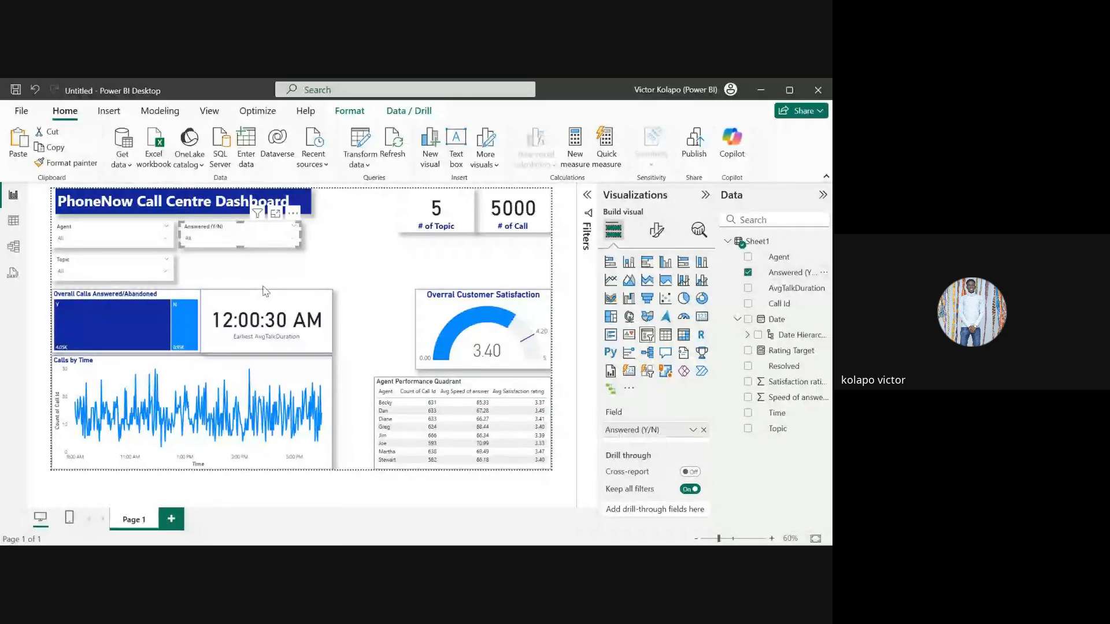
left_click(294, 238)
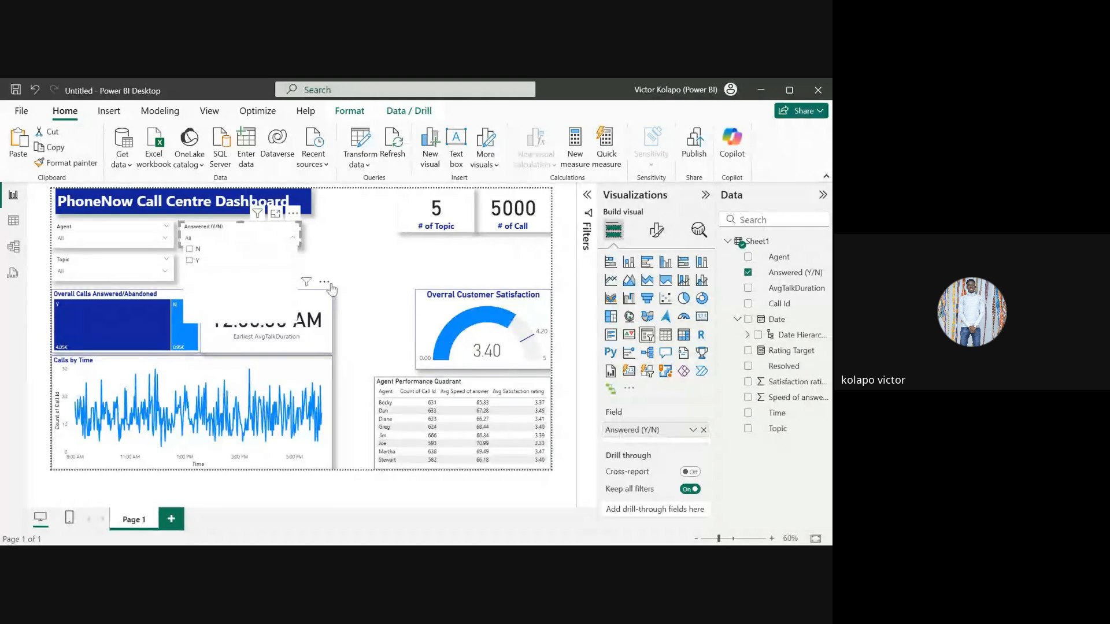
left_click(346, 260)
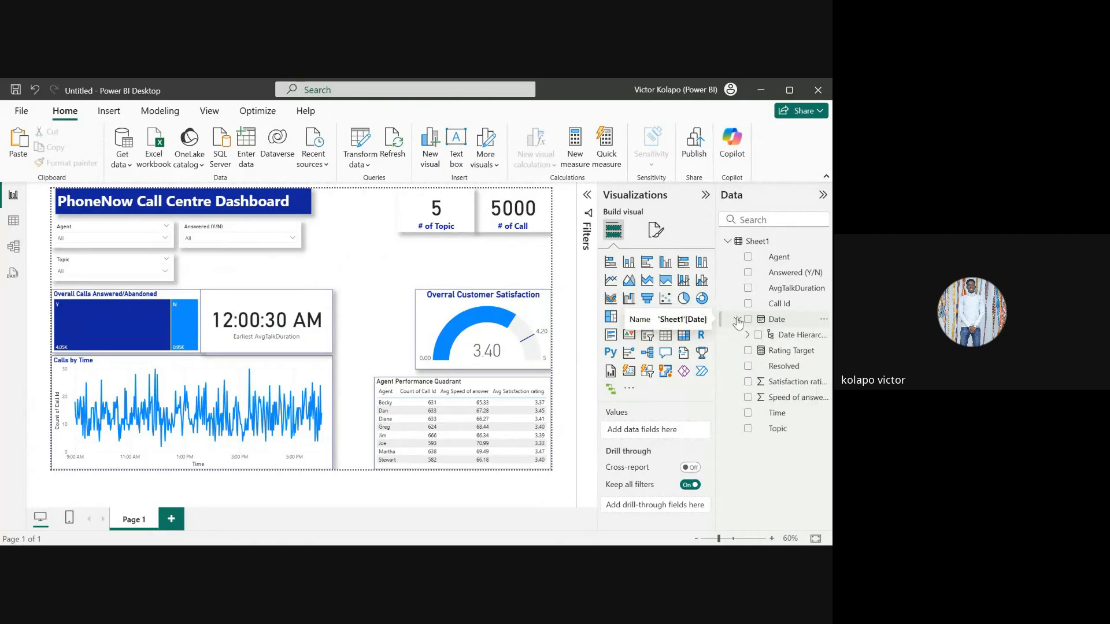
Step: Examine the Date hierarchy's levels and the Sheet1 table's columns, and return to the report page
left_click(747, 335)
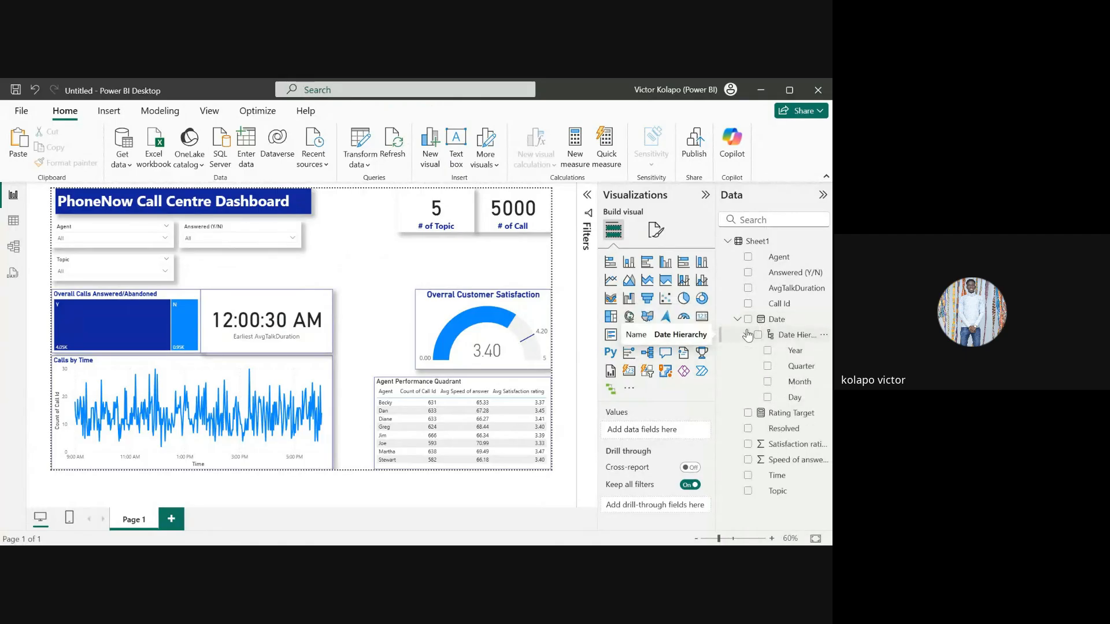
left_click(747, 334)
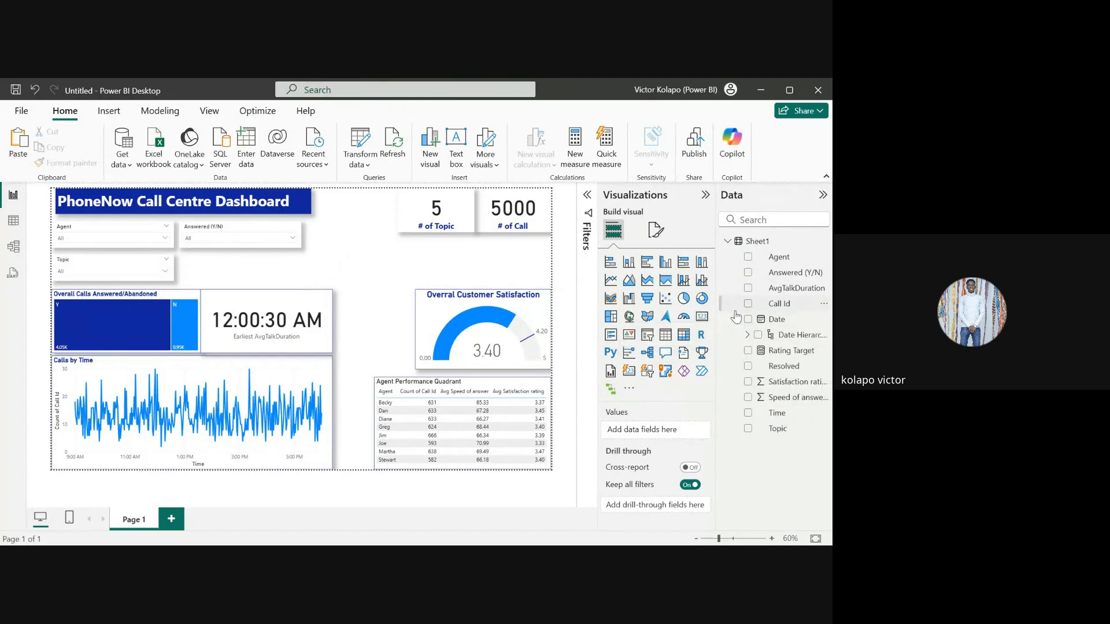
left_click(738, 319)
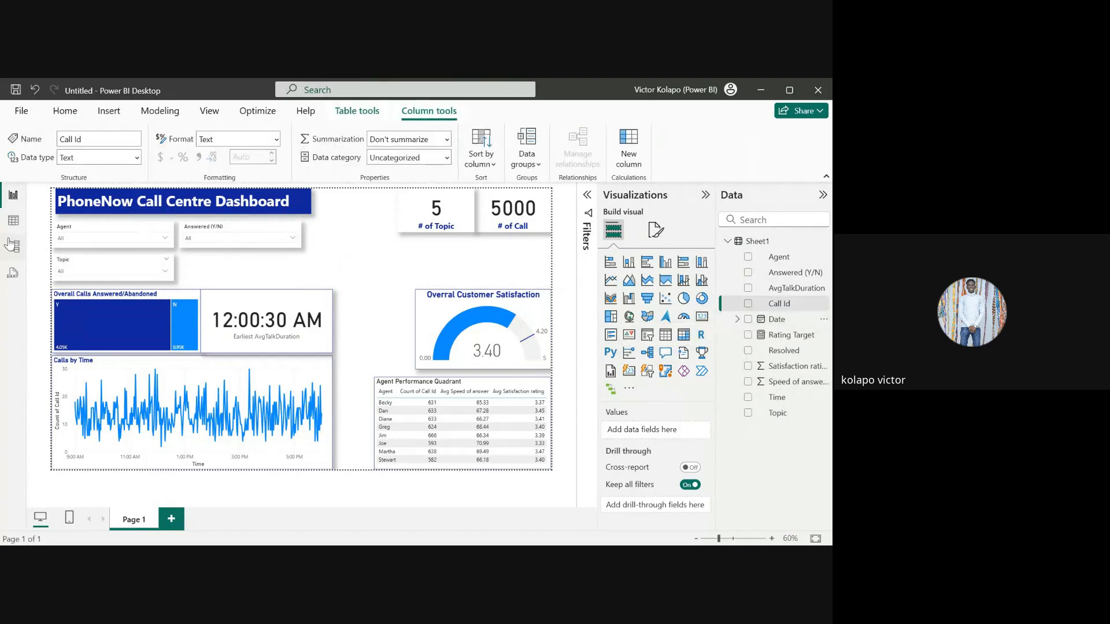
left_click(13, 221)
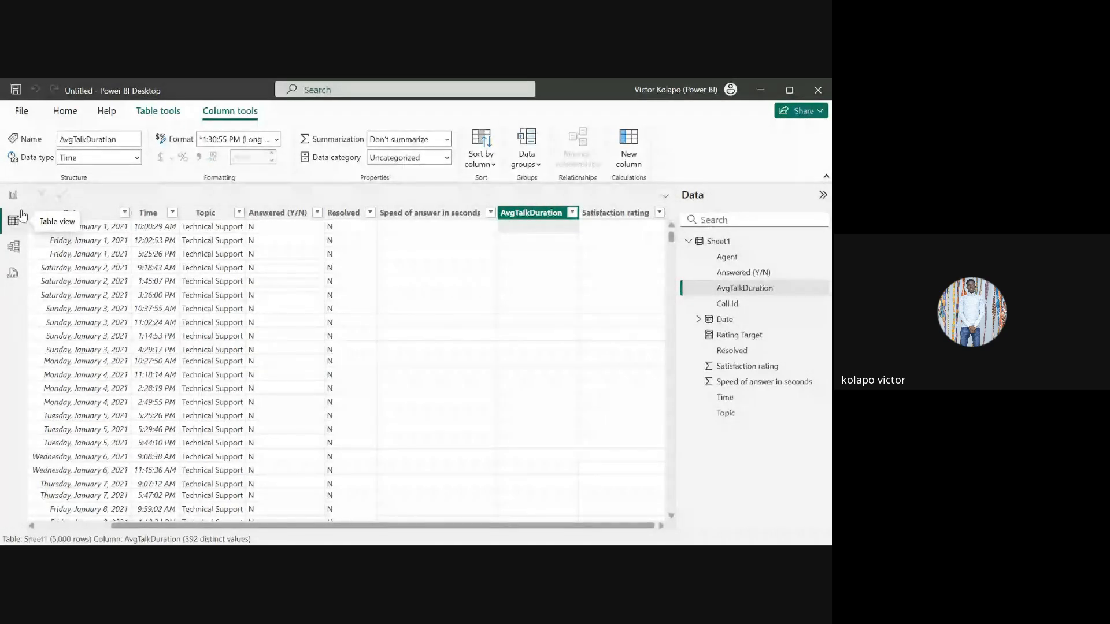
left_click(12, 195)
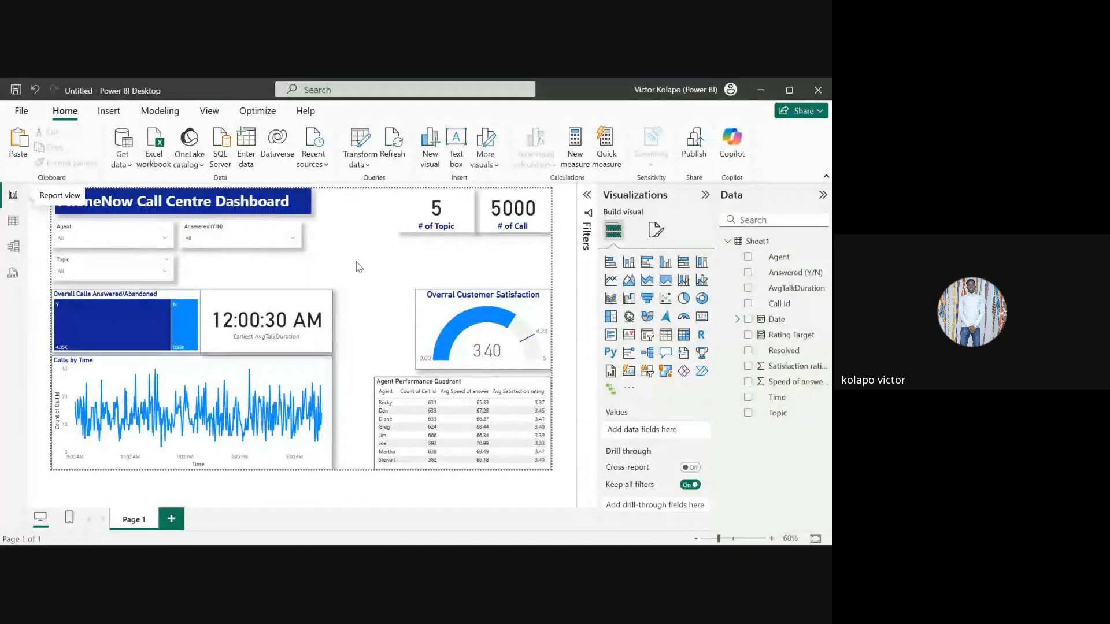
Step: Duplicate the Answered (Y/N) slicer, place the copy directly below it, and replace its field with Date
left_click(263, 231)
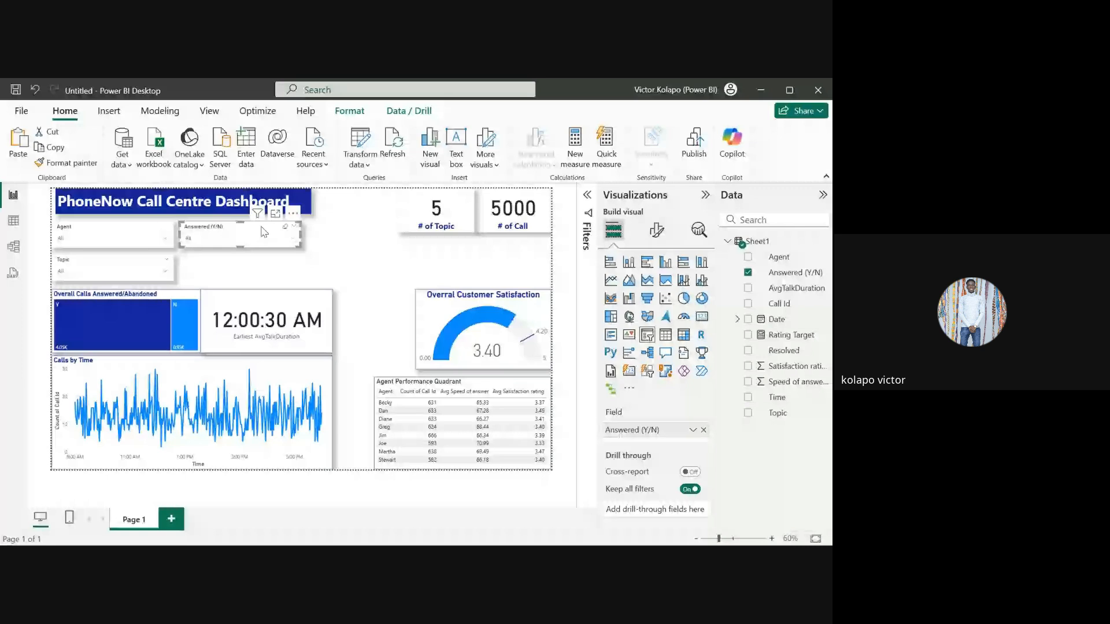
key("ctrl+v")
left_click_drag(263, 231, 250, 270)
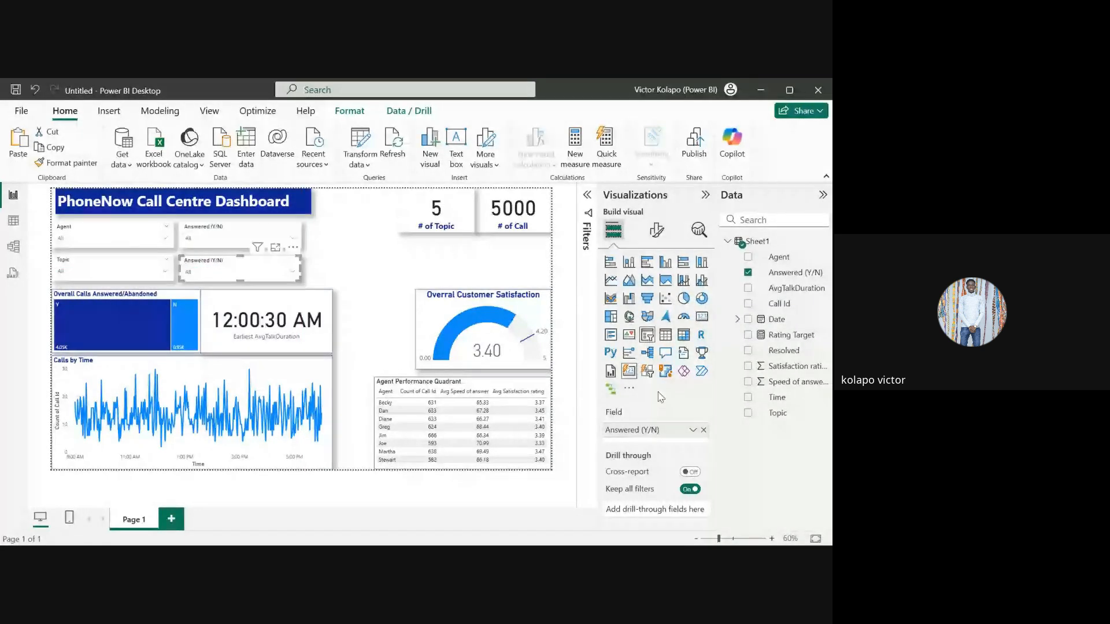
left_click(703, 430)
left_click(749, 320)
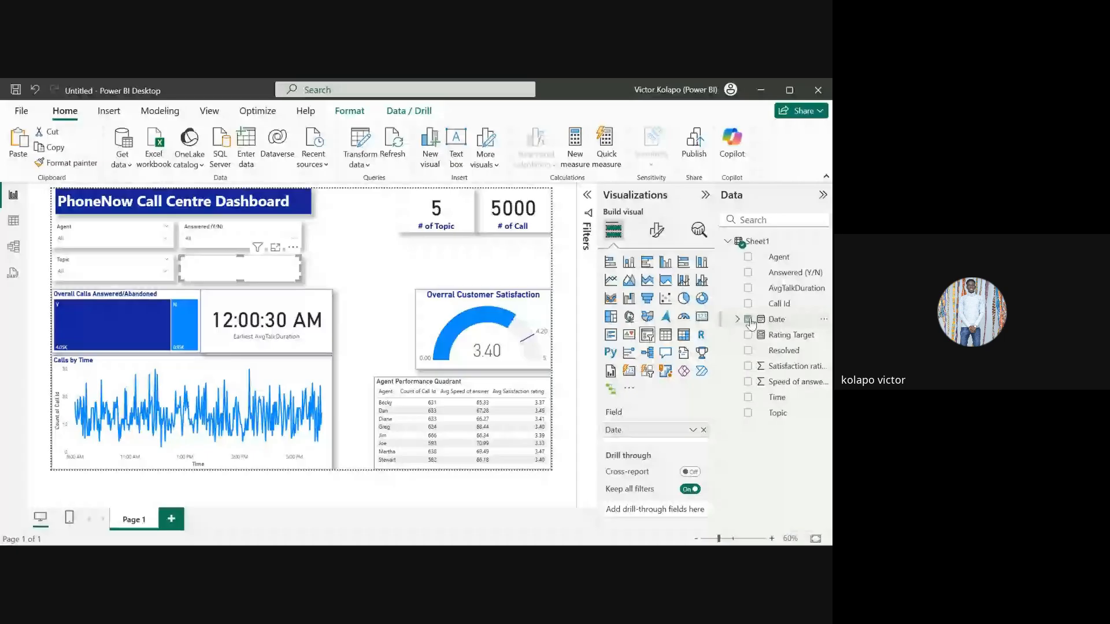
left_click(293, 273)
left_click(293, 272)
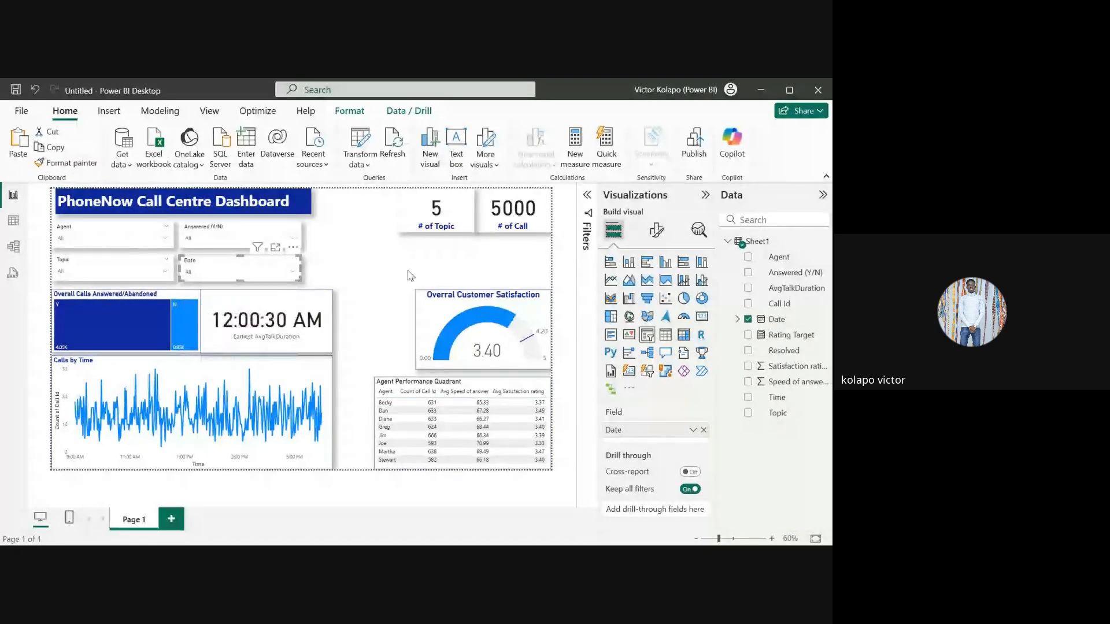
Step: Set the Date slicer's style to Between
left_click(657, 234)
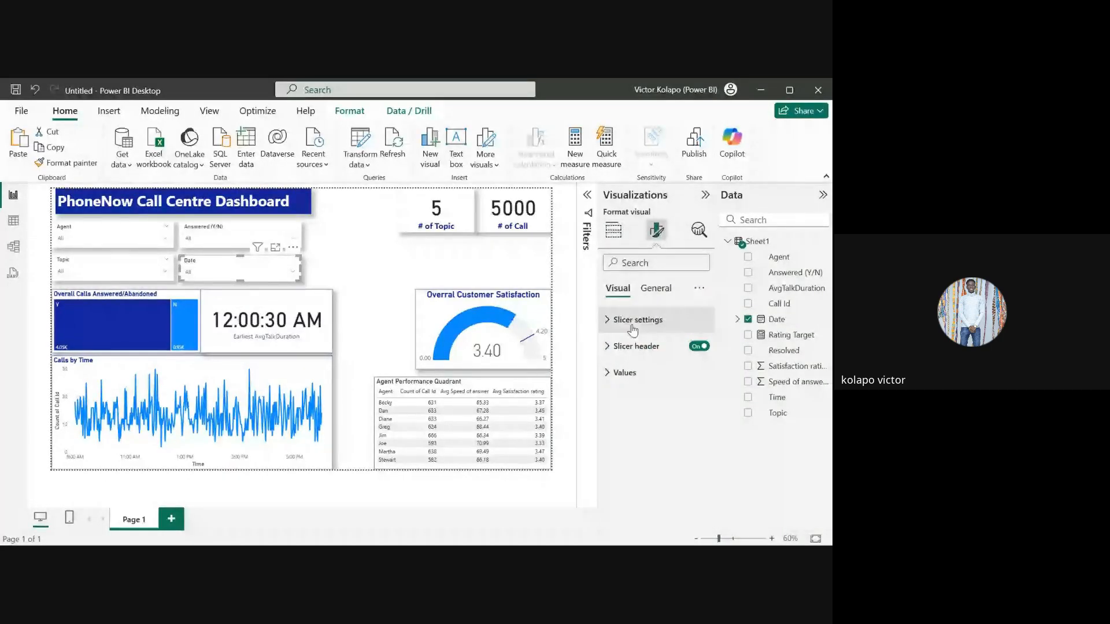
left_click(633, 319)
left_click(654, 385)
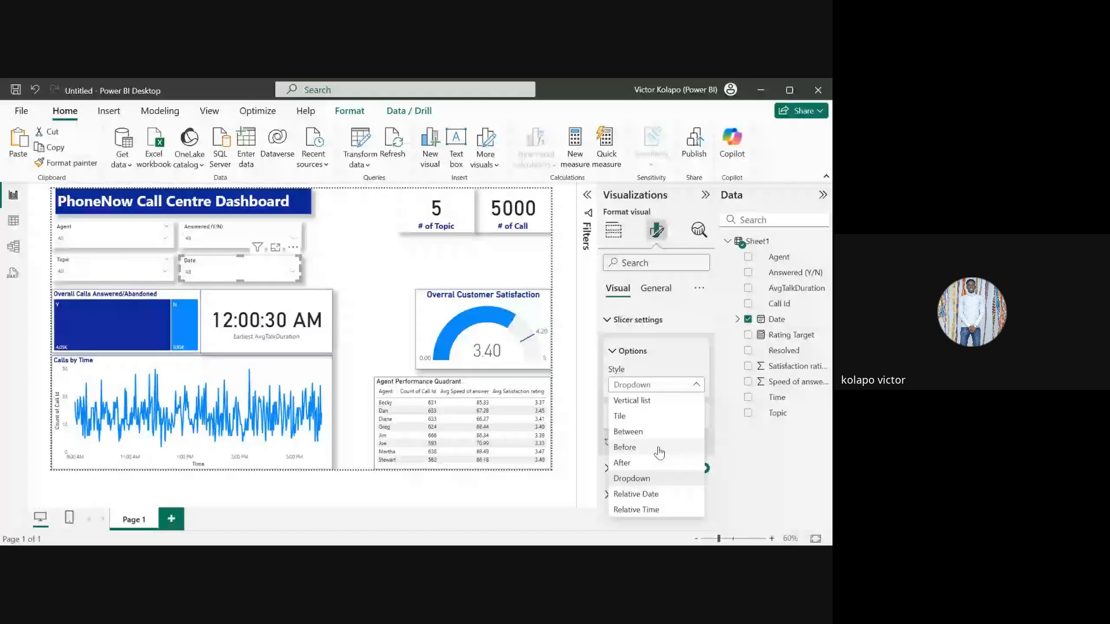
left_click(640, 433)
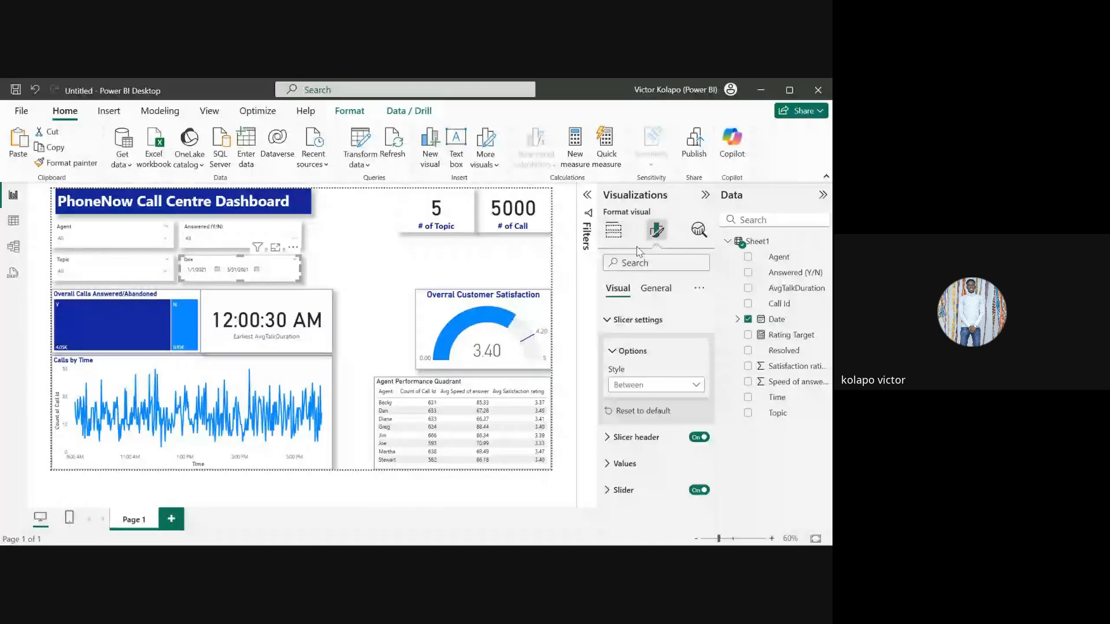
left_click(375, 265)
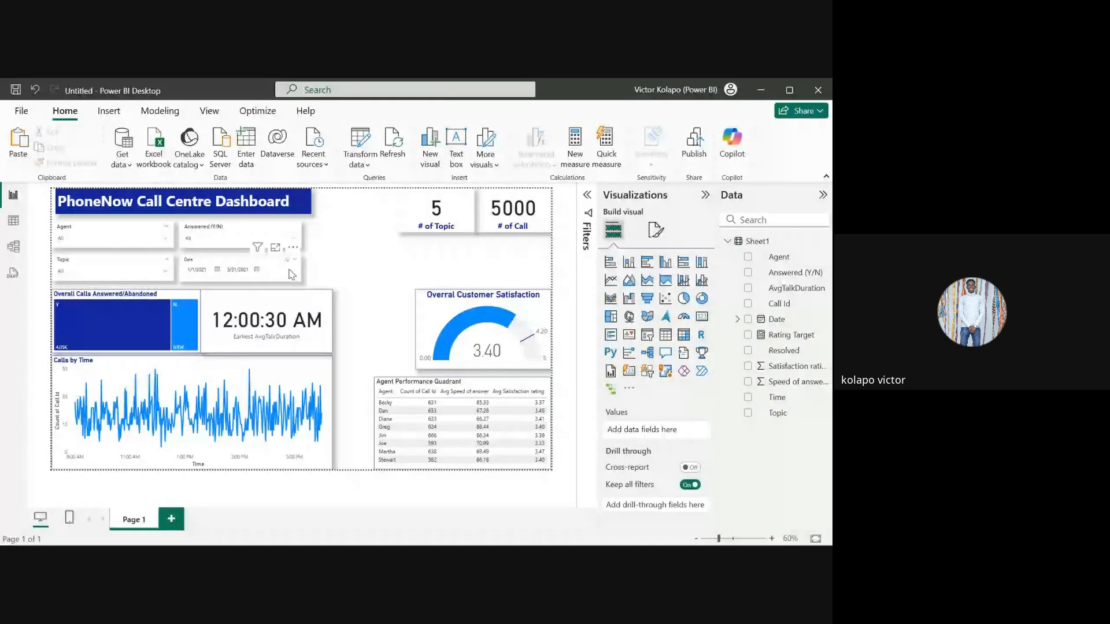
Step: Enlarge the Date slicer to fit its range slider, with its right edge aligned to the AvgTalkDuration card below
left_click(292, 275)
left_click_drag(299, 269, 354, 271)
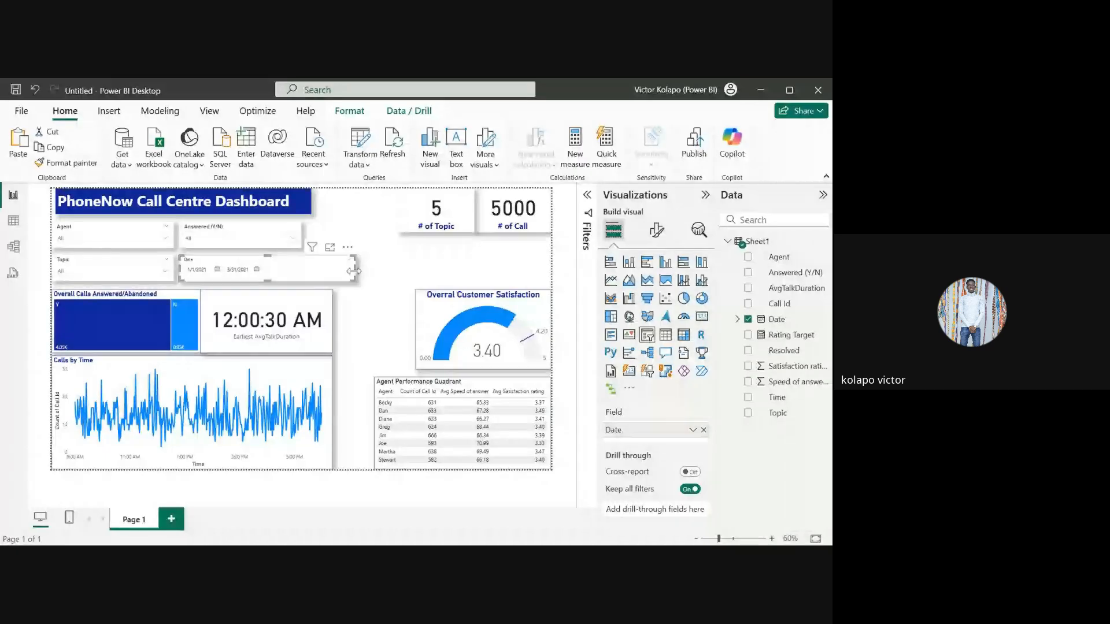
mouse_move(267, 255)
left_mouse_down()
mouse_move(265, 220)
mouse_move(265, 253)
mouse_move(283, 266)
left_mouse_up()
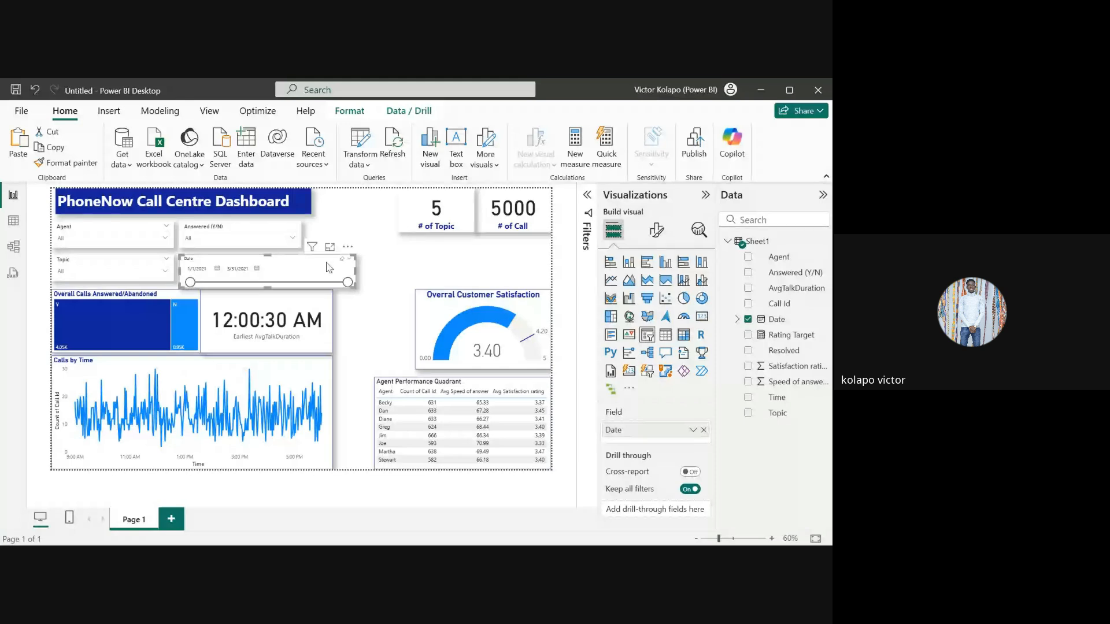
left_click_drag(355, 271, 332, 269)
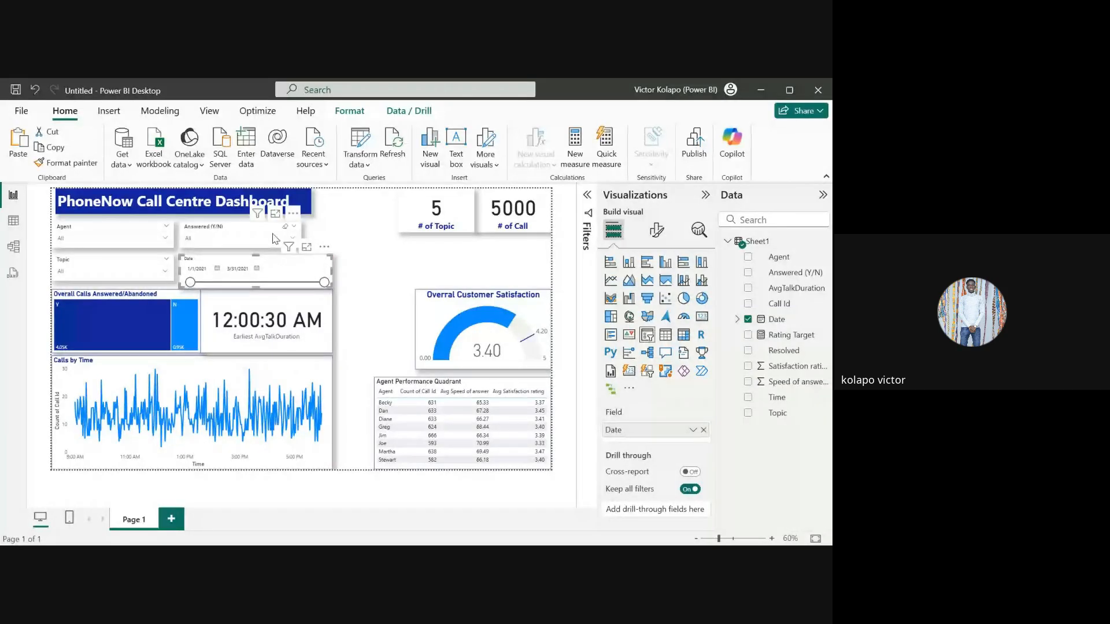
Step: Nudge the Agent and Answered (Y/N) slicers up together, and likewise the Topic and Date slicers below them
left_click(250, 232)
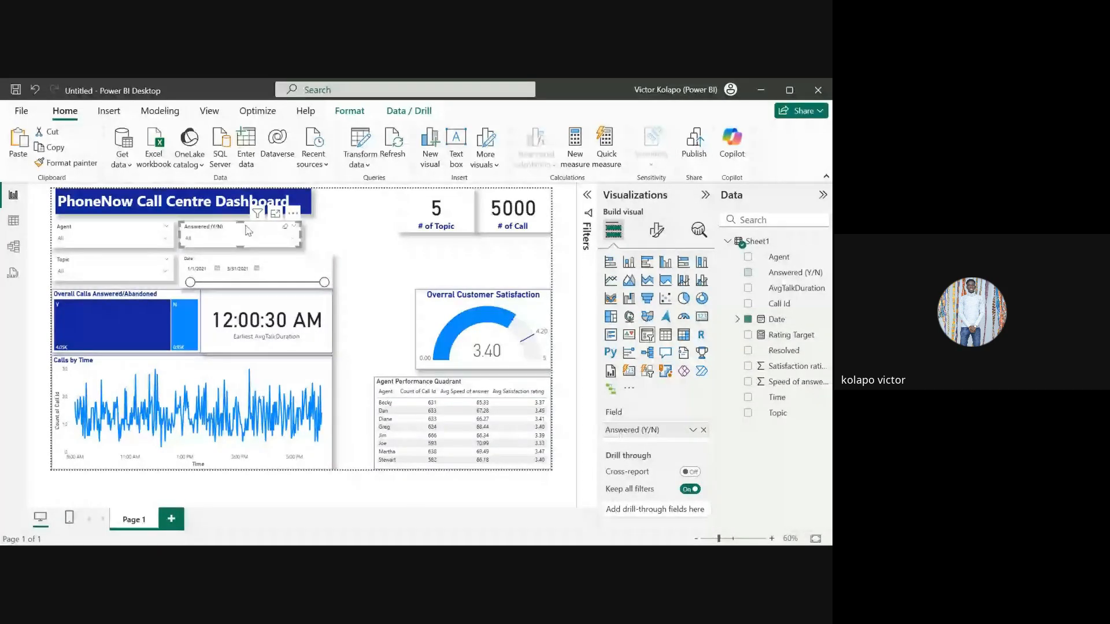
left_click(150, 230)
key("Up")
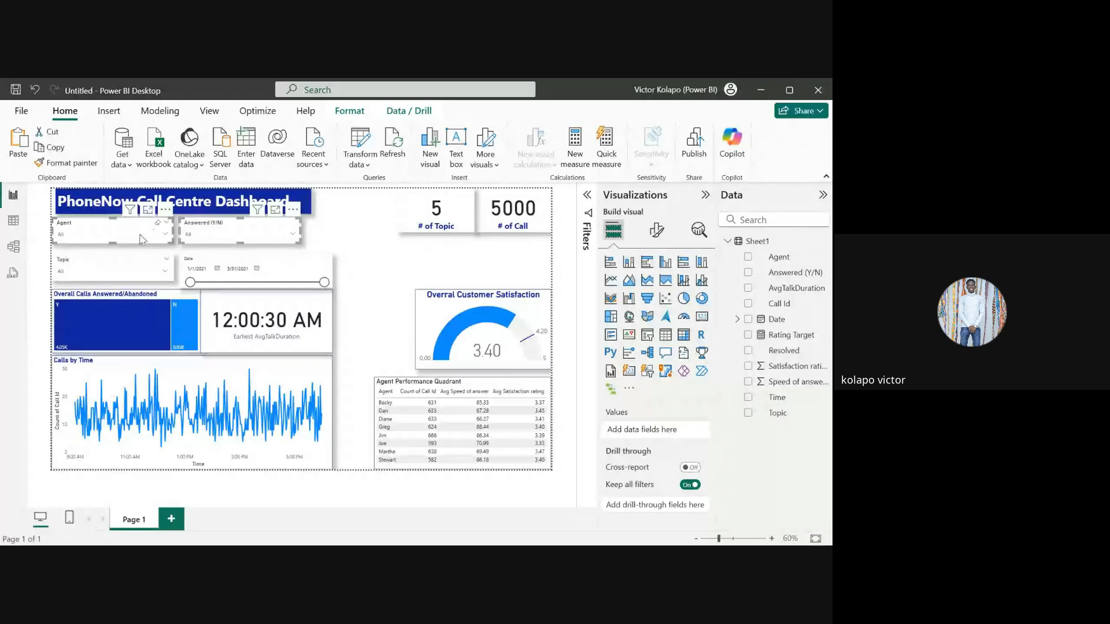
left_click(134, 264)
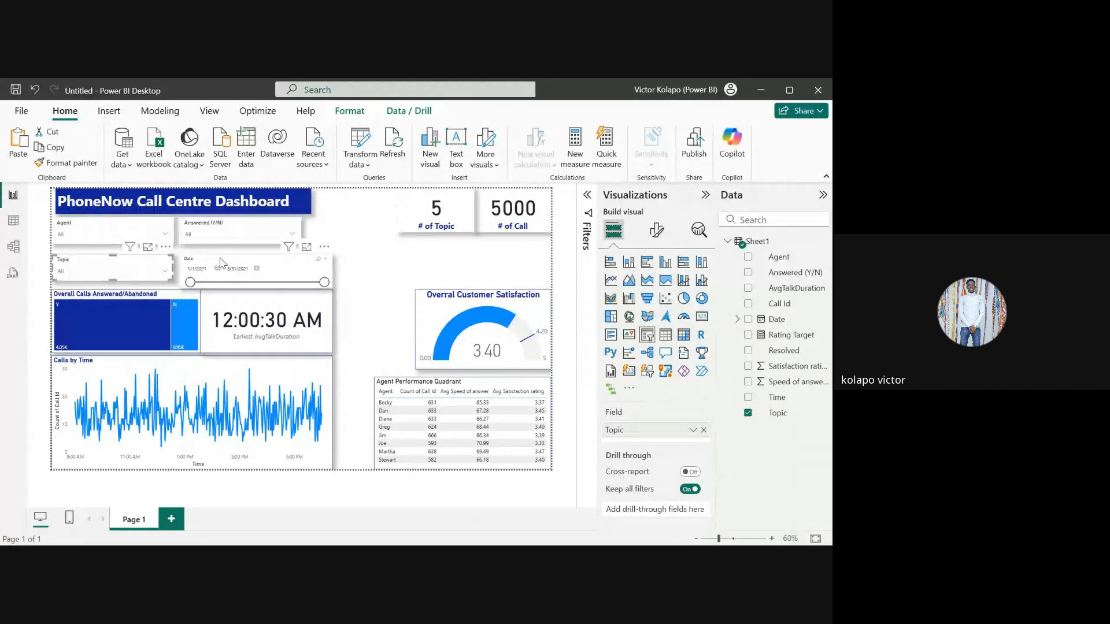
left_click(222, 264, "ctrl")
key("Up")
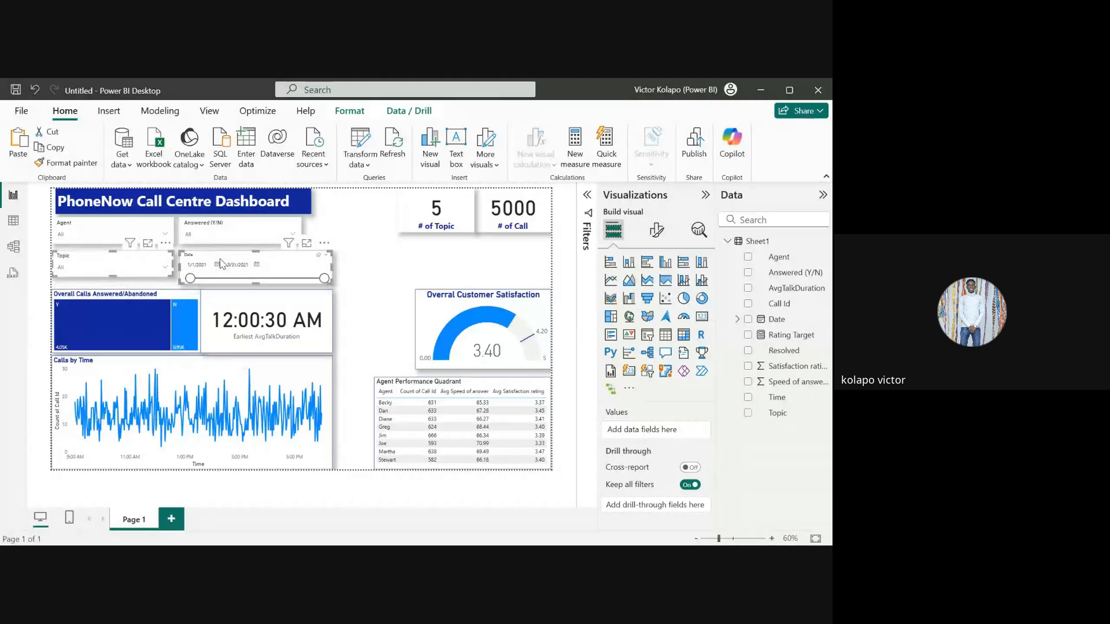
key("Up")
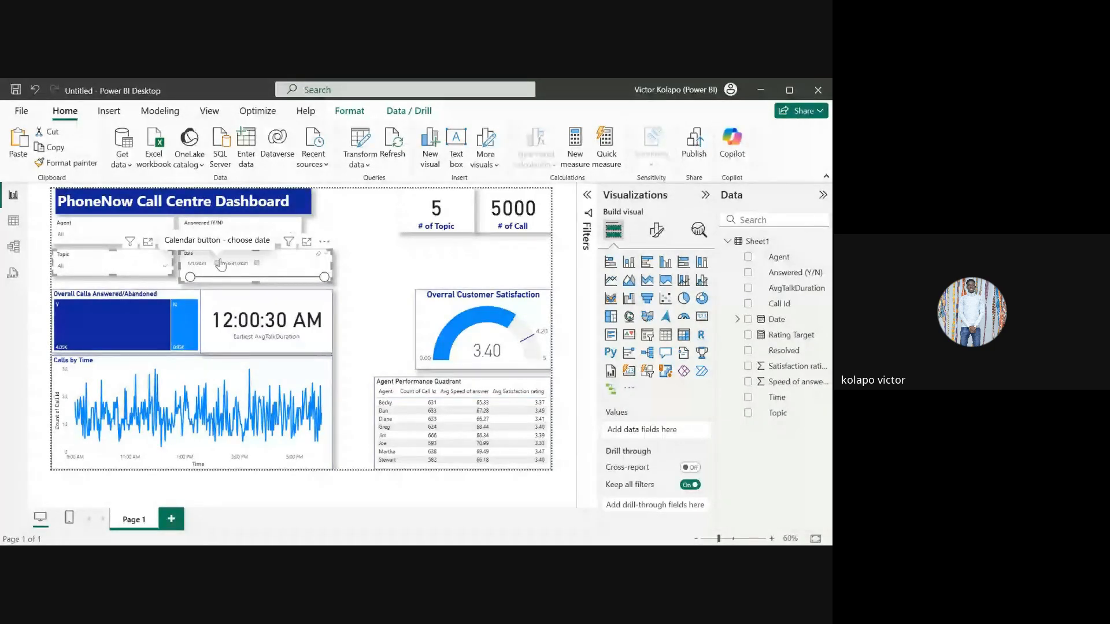
key("Escape")
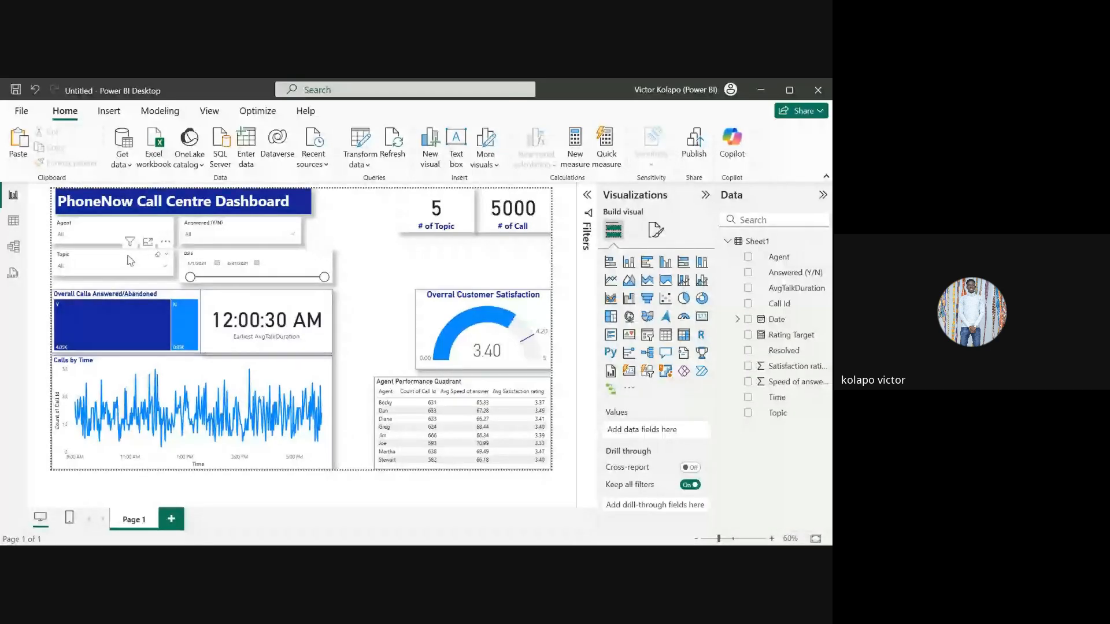
Step: Swap the Date and Topic slicers' positions in the second row, and narrow the Topic slicer to align with Answered (Y/N)
left_click_drag(130, 260, 347, 236)
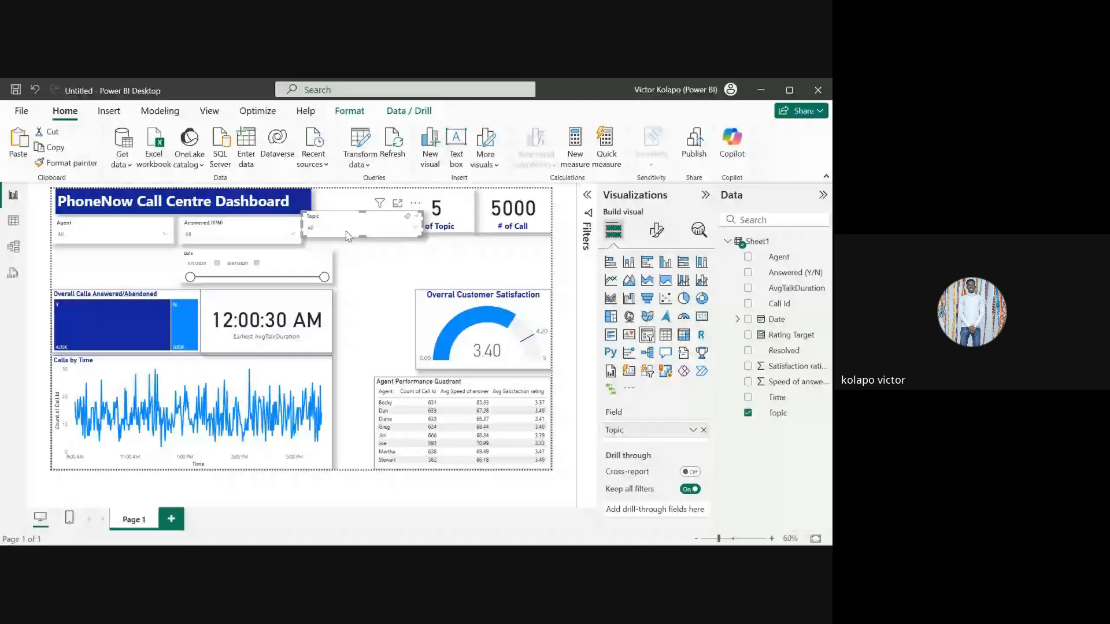
left_click_drag(287, 262, 195, 284)
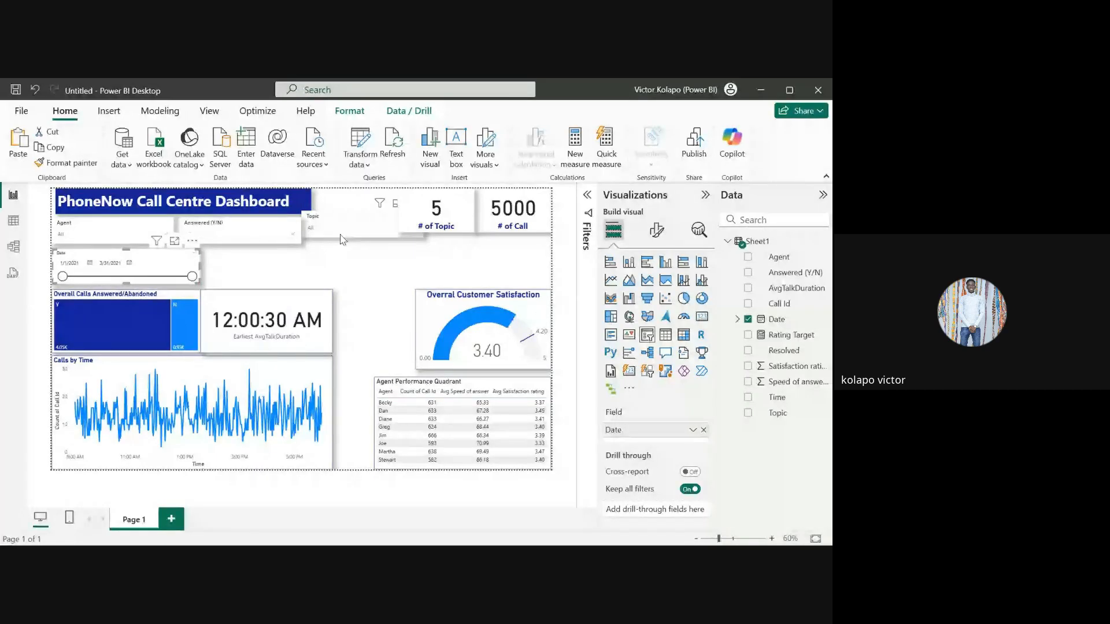
left_click_drag(342, 239, 241, 256)
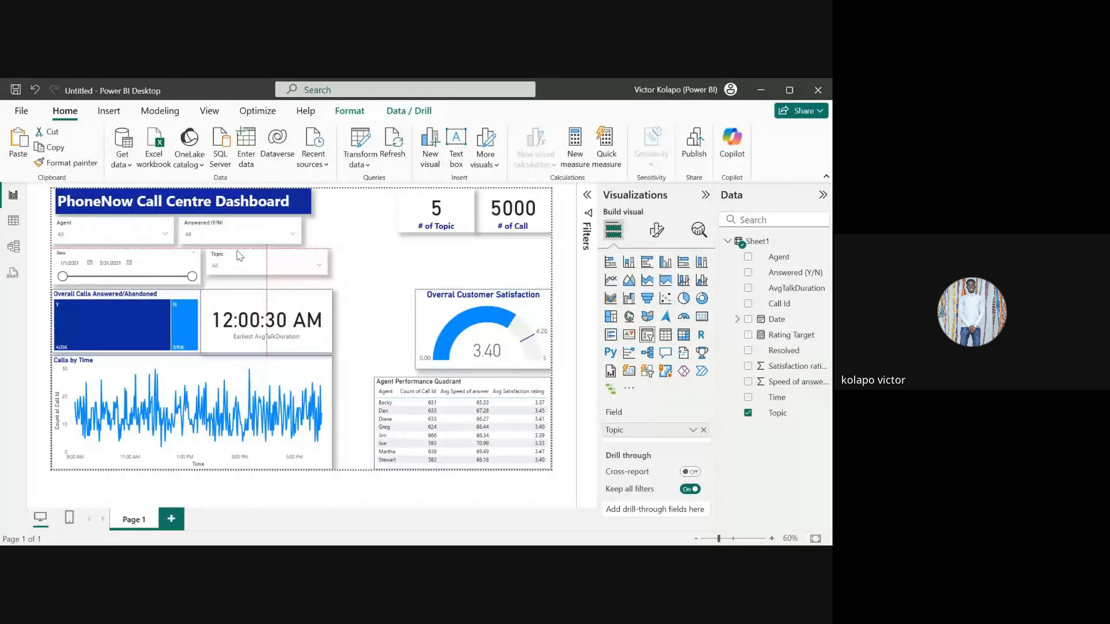
left_click_drag(328, 261, 300, 270)
left_click(354, 263)
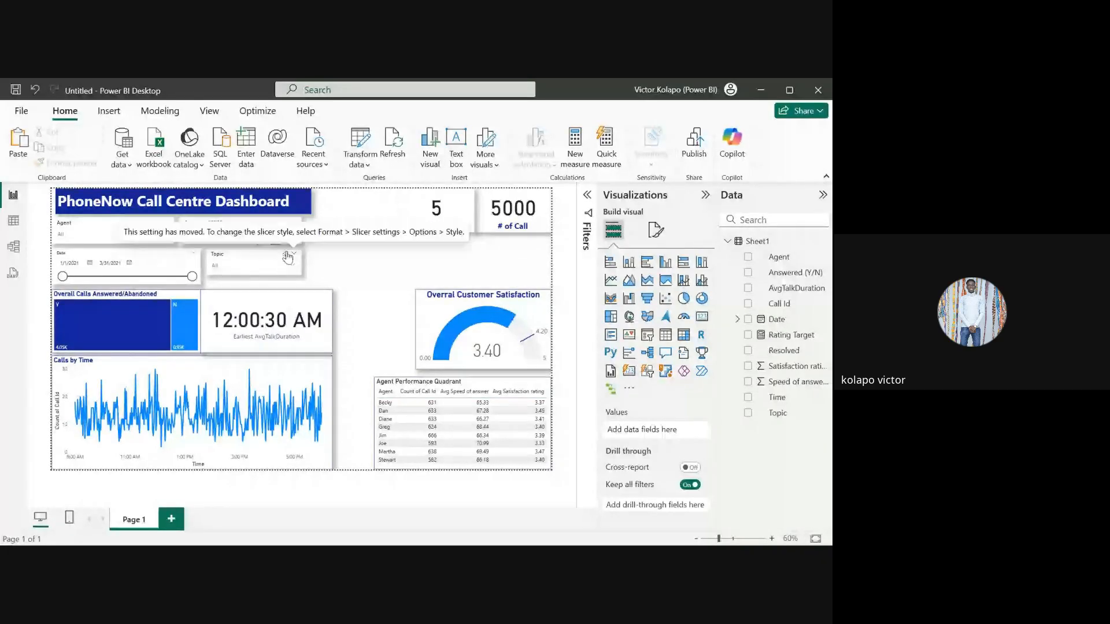
Step: Narrow the Date slicer's range by moving its end date earlier and its start date to 1/15/2021
left_click_drag(192, 276, 135, 282)
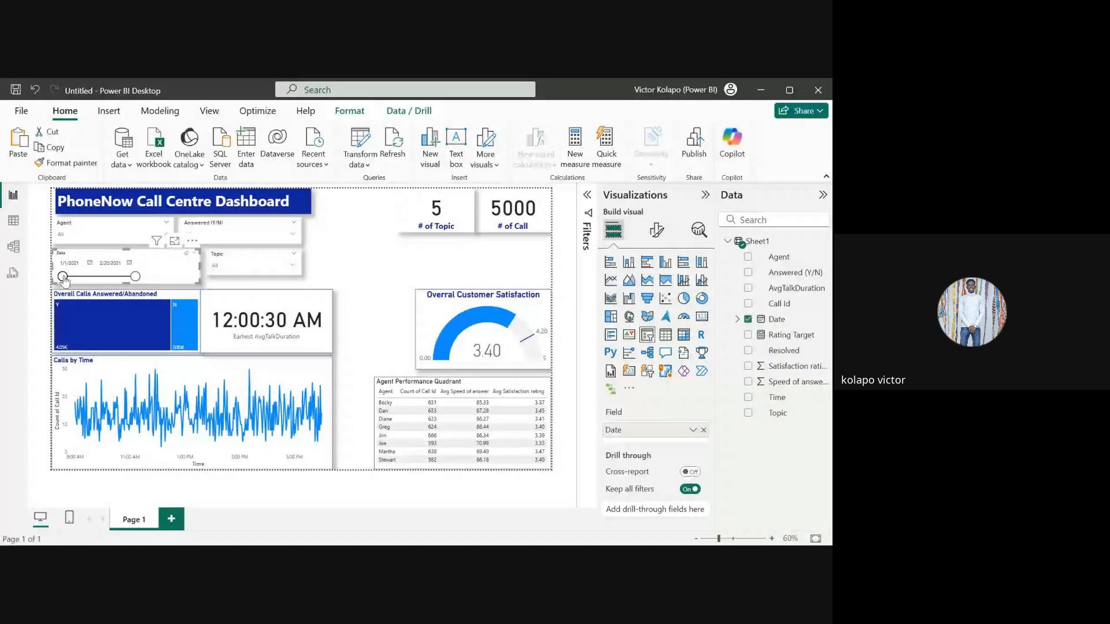
mouse_move(64, 280)
left_mouse_down()
mouse_move(165, 277)
mouse_move(124, 277)
mouse_move(149, 291)
mouse_move(148, 279)
mouse_move(82, 278)
left_mouse_up()
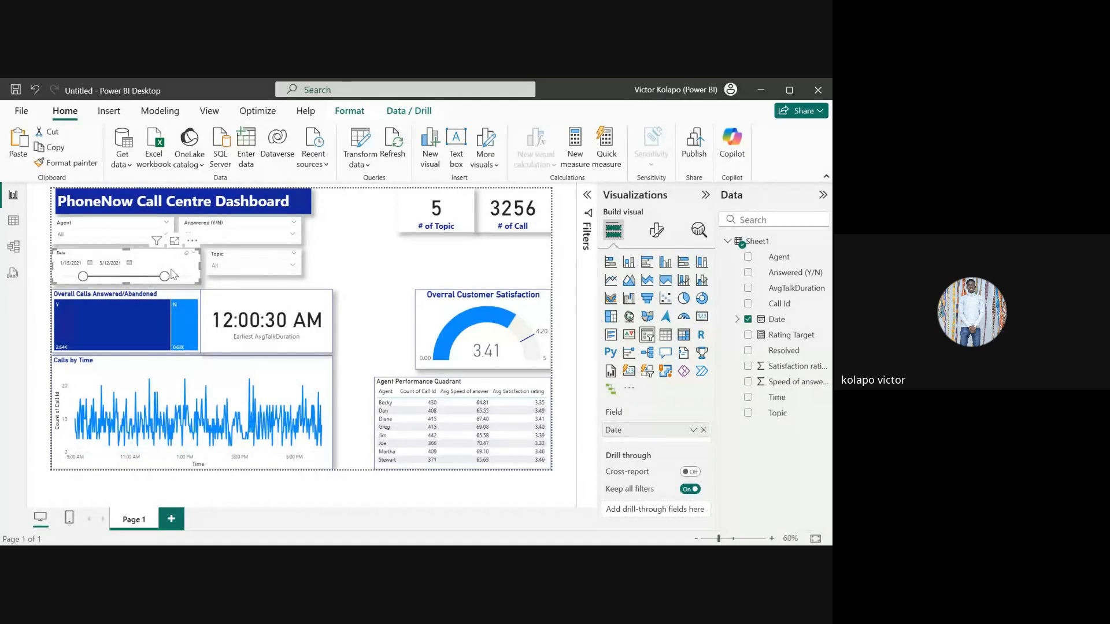
Step: Extend the Date slicer's range back to the full period, 1/1/2021 to 3/31/2021
left_click_drag(171, 272, 219, 285)
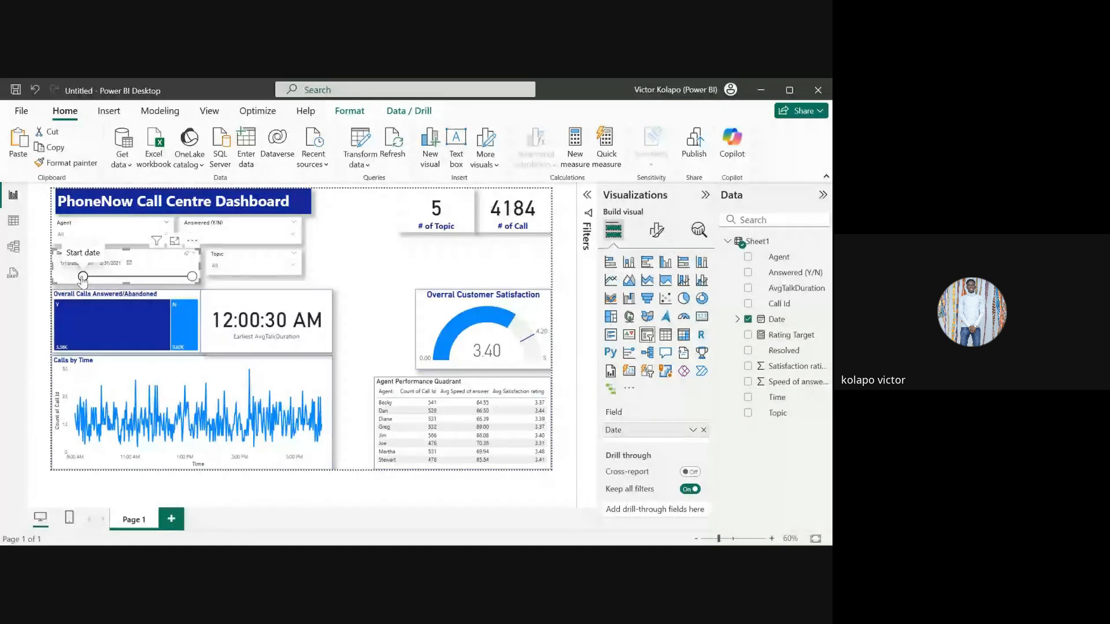
left_click_drag(83, 278, 62, 277)
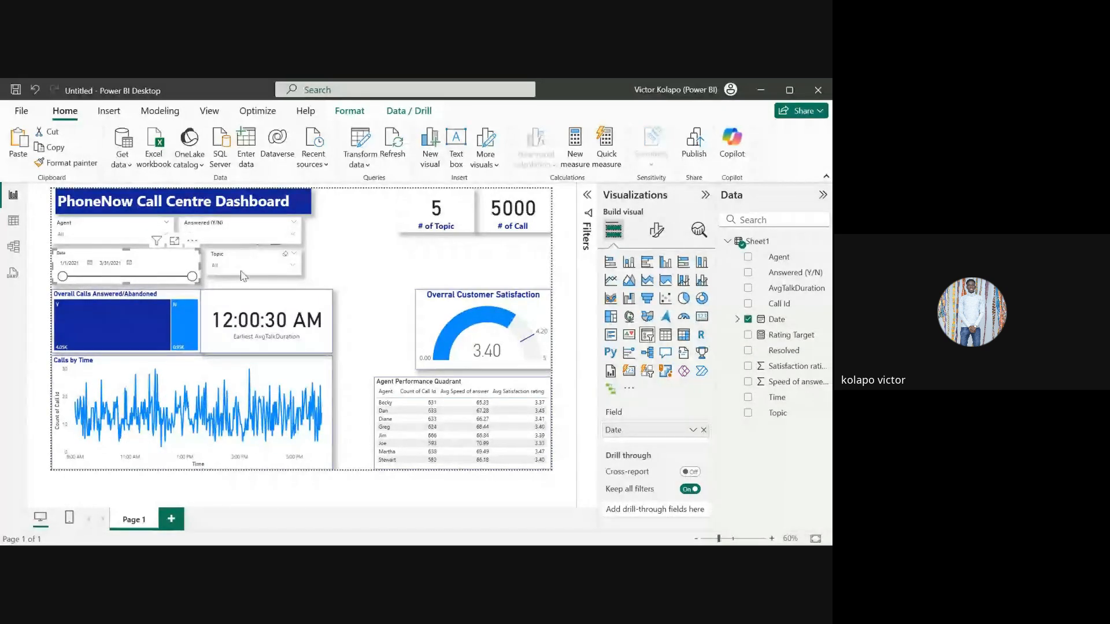
left_click(322, 276)
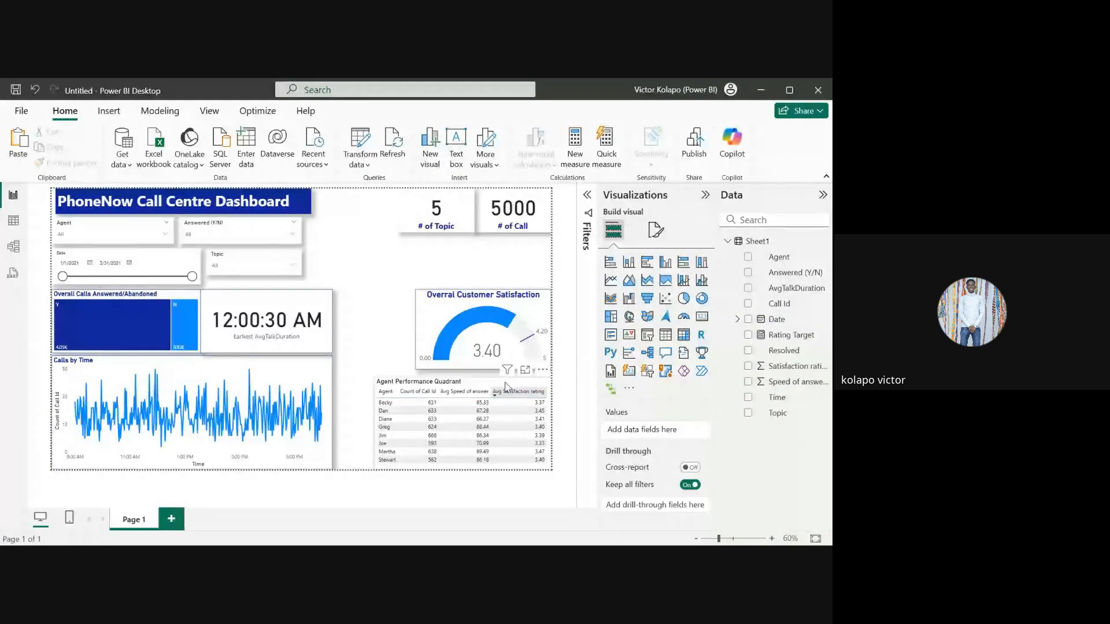
Step: Duplicate the Topic slicer, place the copy above the Overall Customer Satisfaction gauge, and replace its Topic field with Resolved
left_click(269, 258)
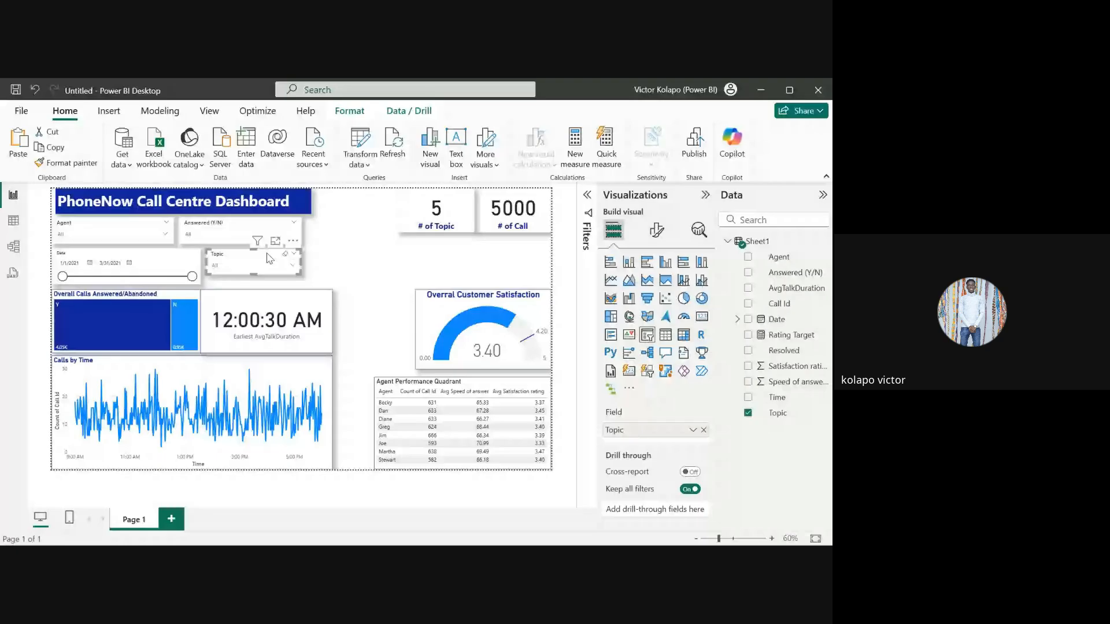
left_click_drag(267, 258, 511, 265)
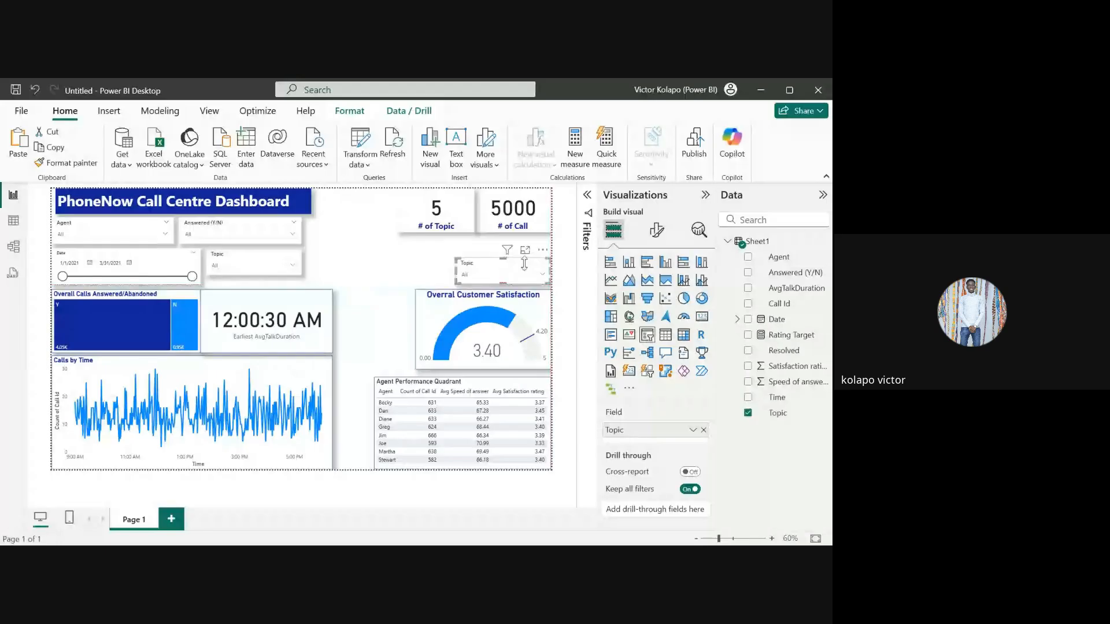
left_click(748, 414)
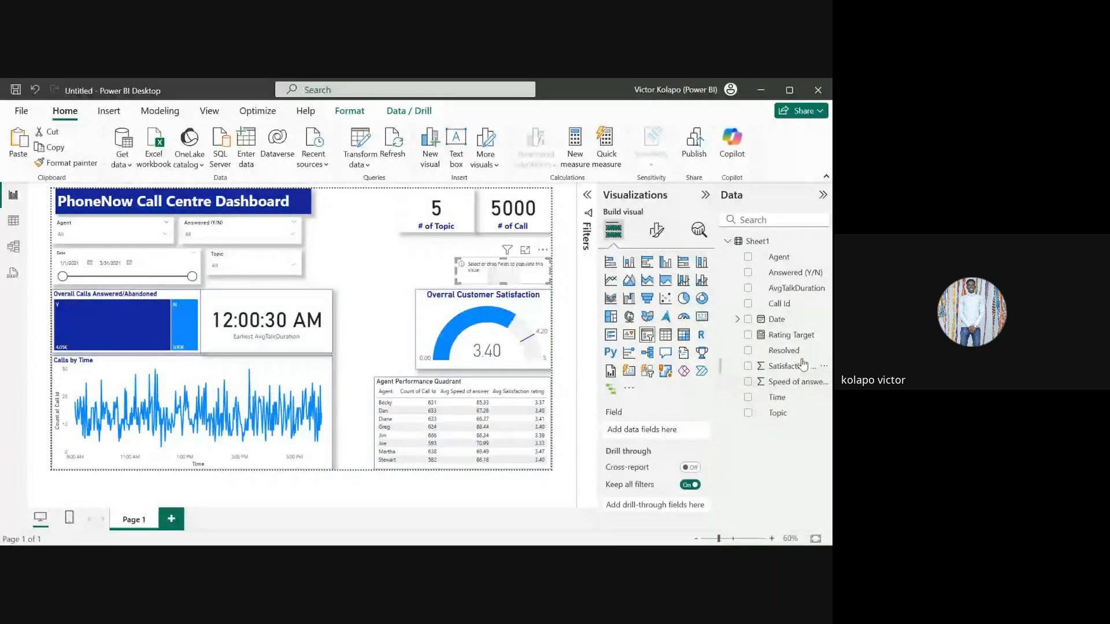
left_click(748, 351)
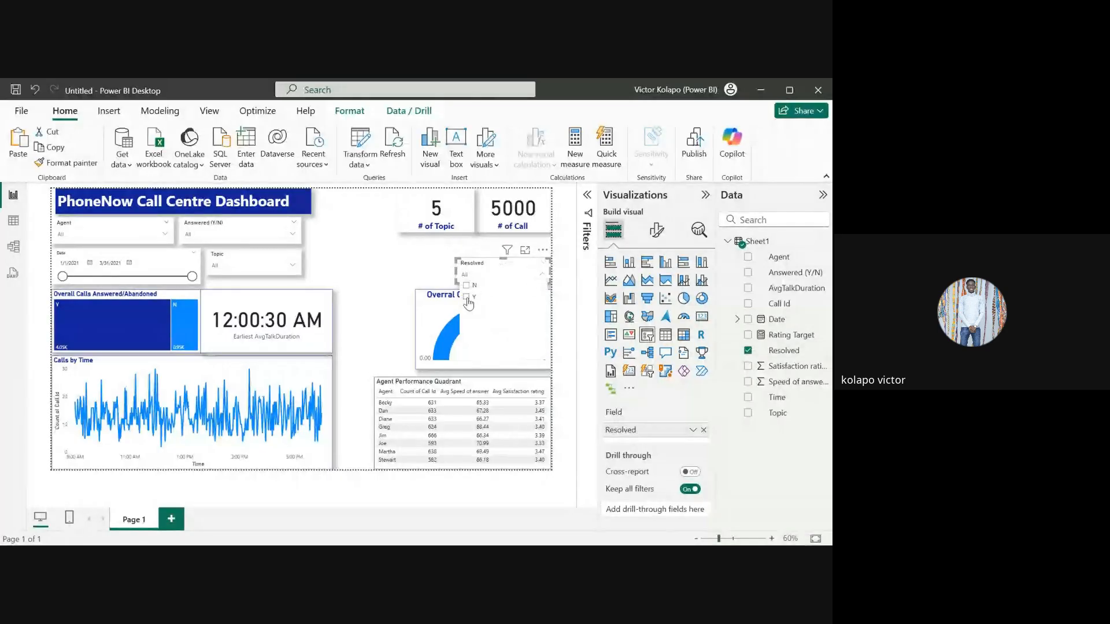
Step: Test the Resolved slicer by filtering the dashboard to Y, and clear its selection
left_click(468, 298)
left_click(408, 285)
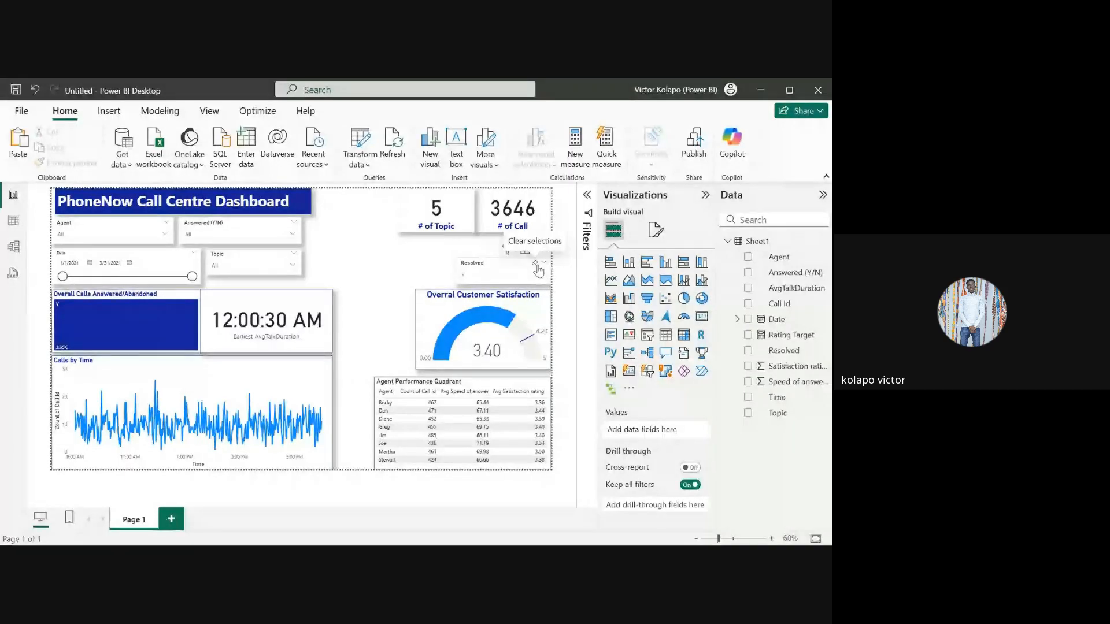
left_click(536, 265)
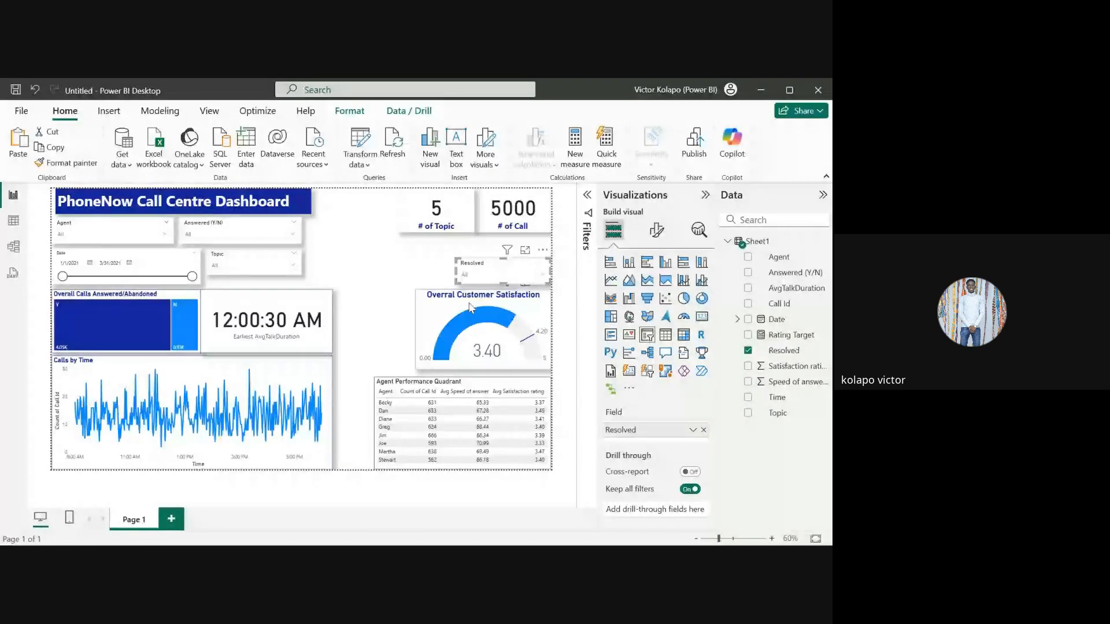
left_click(377, 298)
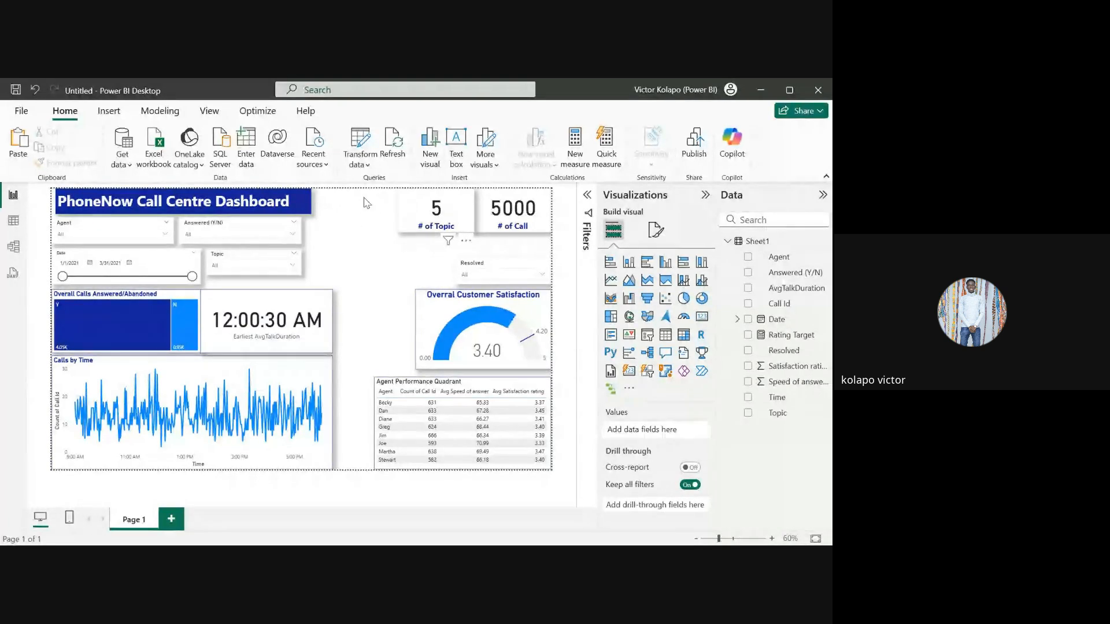
Step: Move the # of Topic and # of Call cards left along the top row, beside the dashboard title
left_click_drag(431, 211, 354, 211)
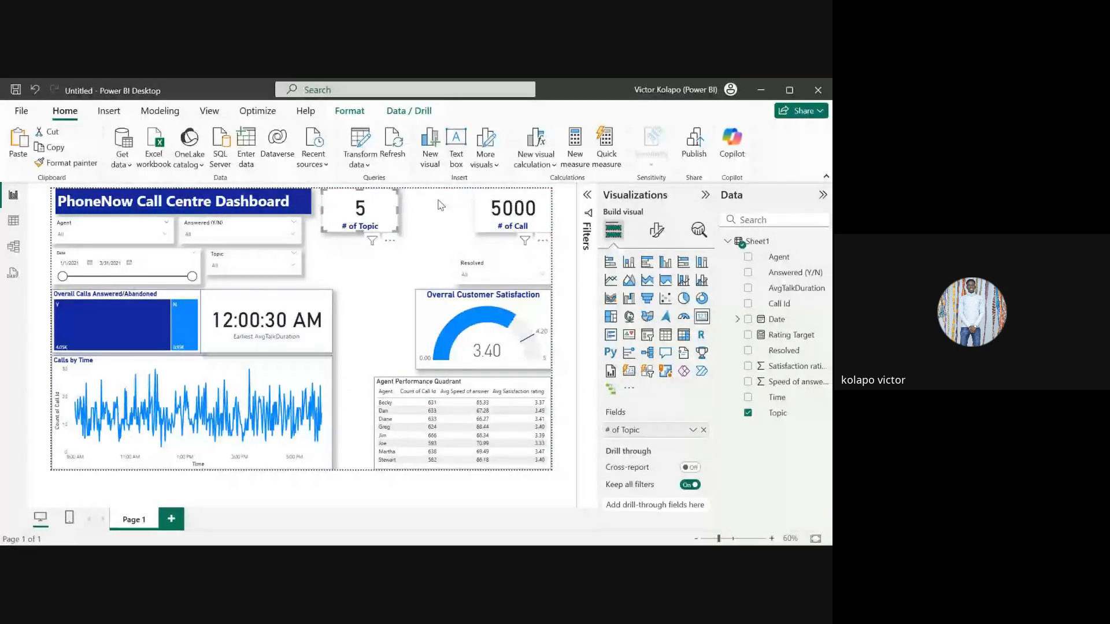
left_click_drag(509, 211, 441, 211)
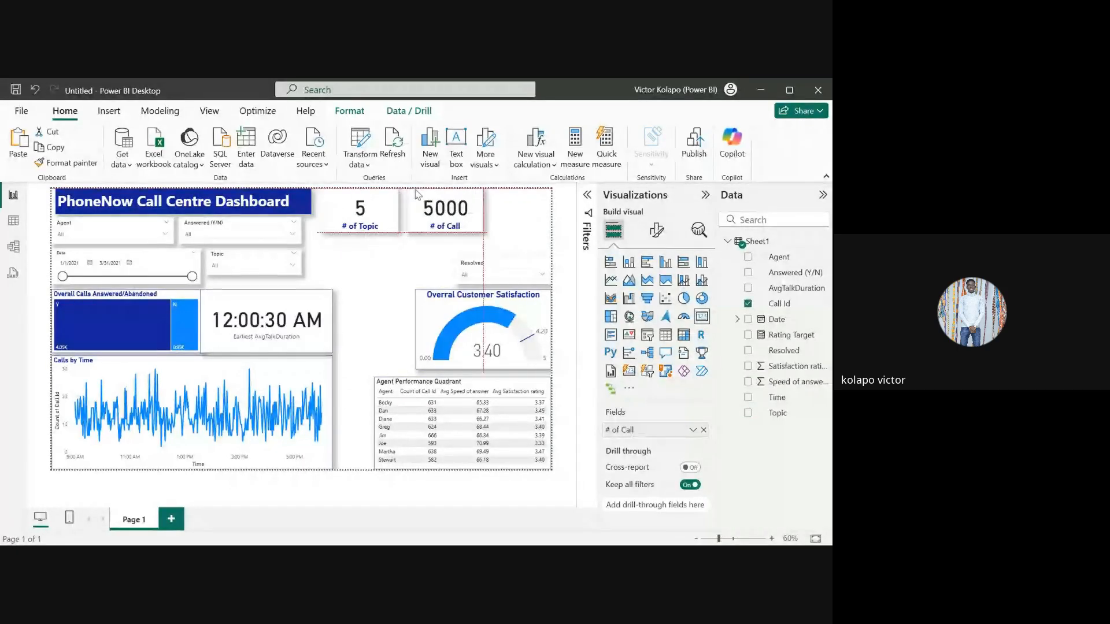
left_click(532, 206)
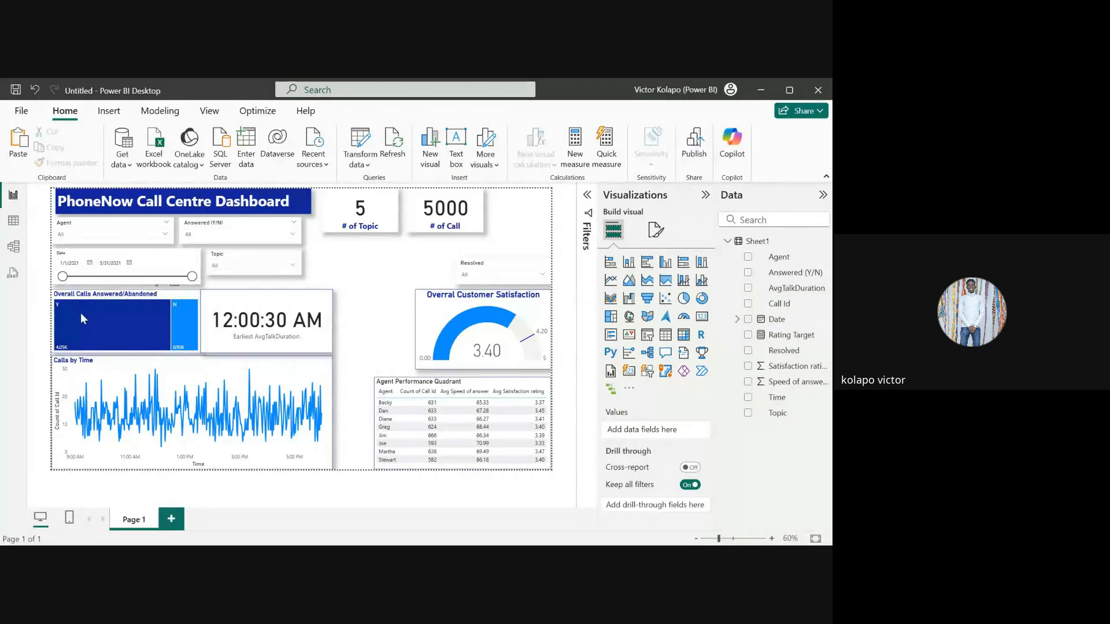
Step: Close the in-call messages in the Google Meet page in Chrome, and return to the untitled report in Power BI Desktop
mouse_move(60, 353)
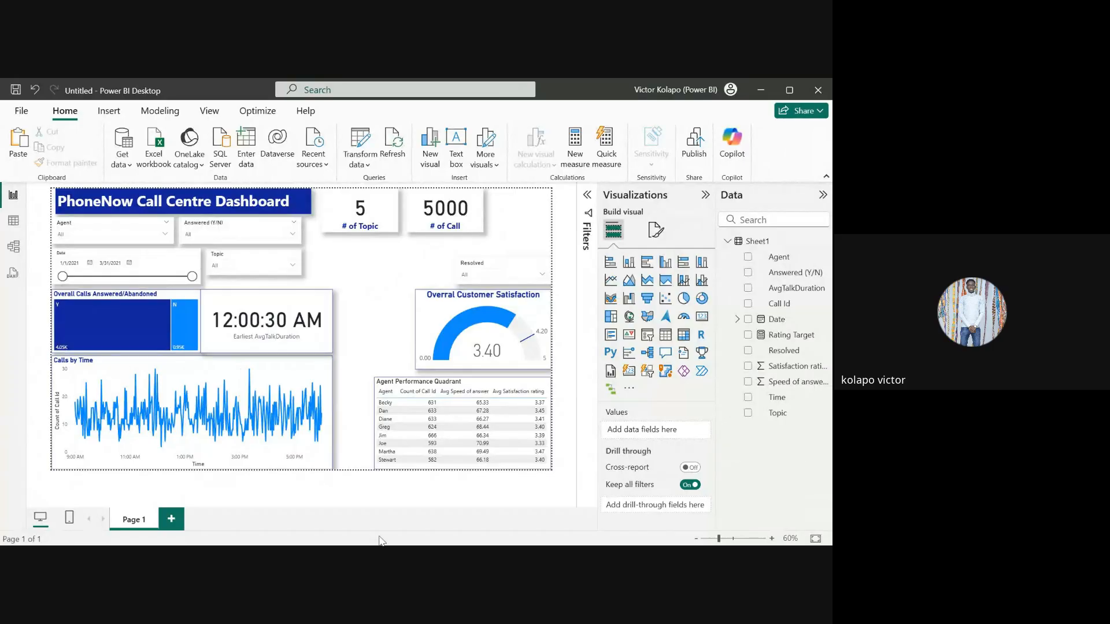
mouse_move(411, 533)
mouse_move(317, 531)
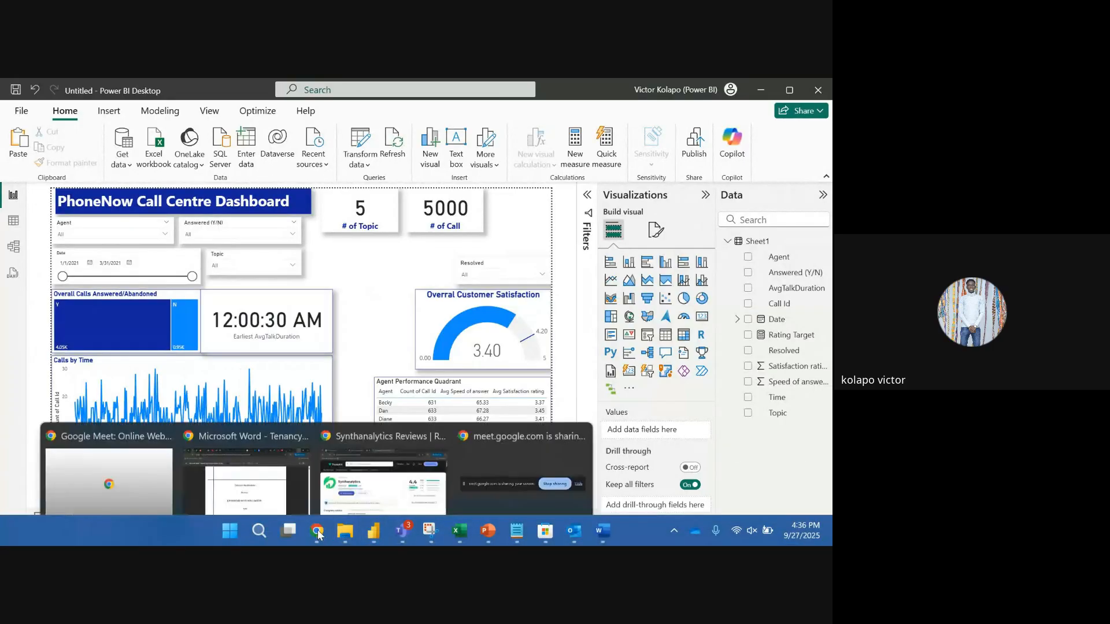
mouse_move(365, 477)
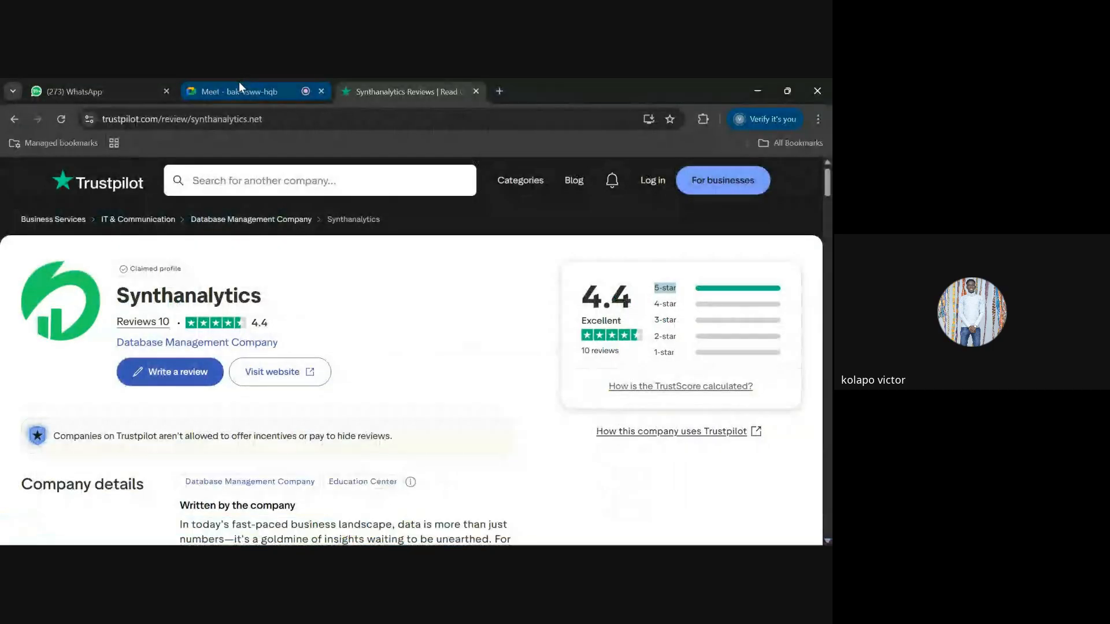
left_click(238, 89)
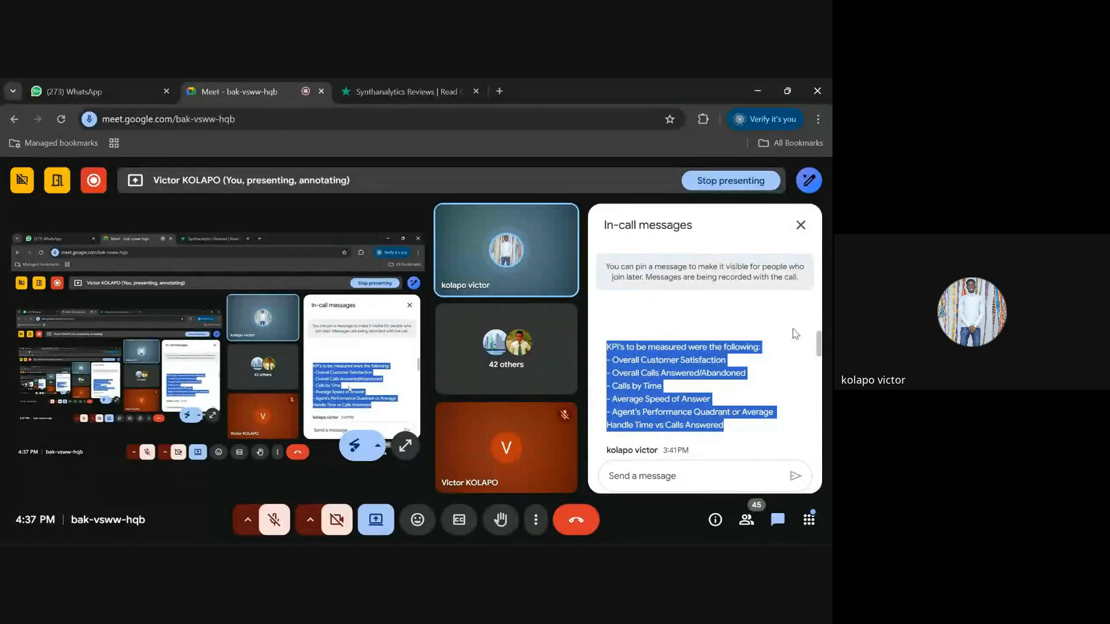
left_click(801, 225)
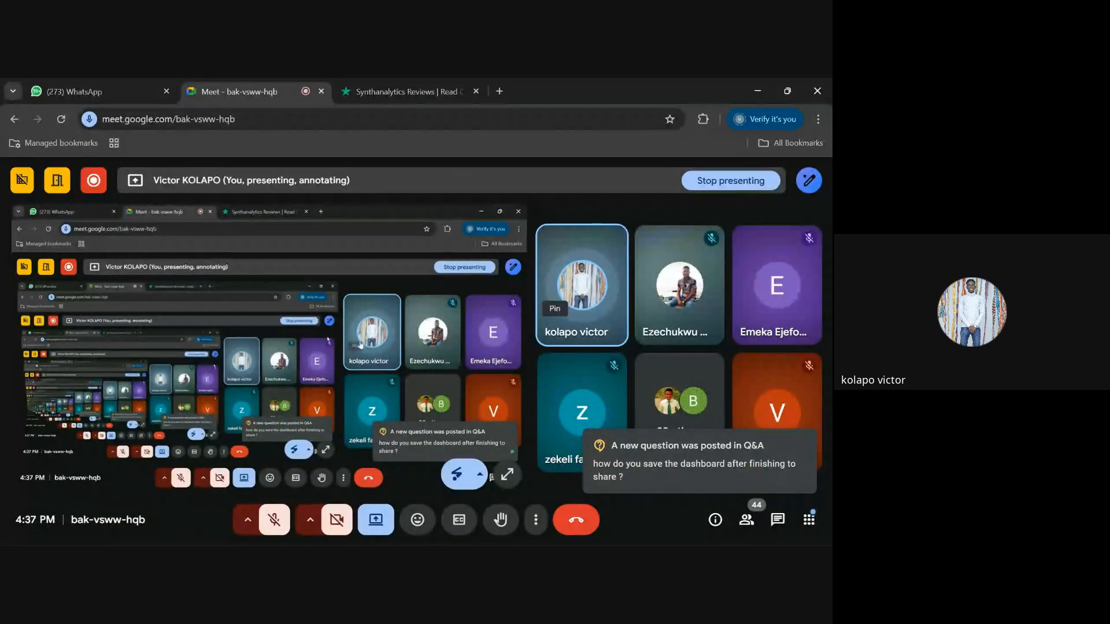
mouse_move(373, 535)
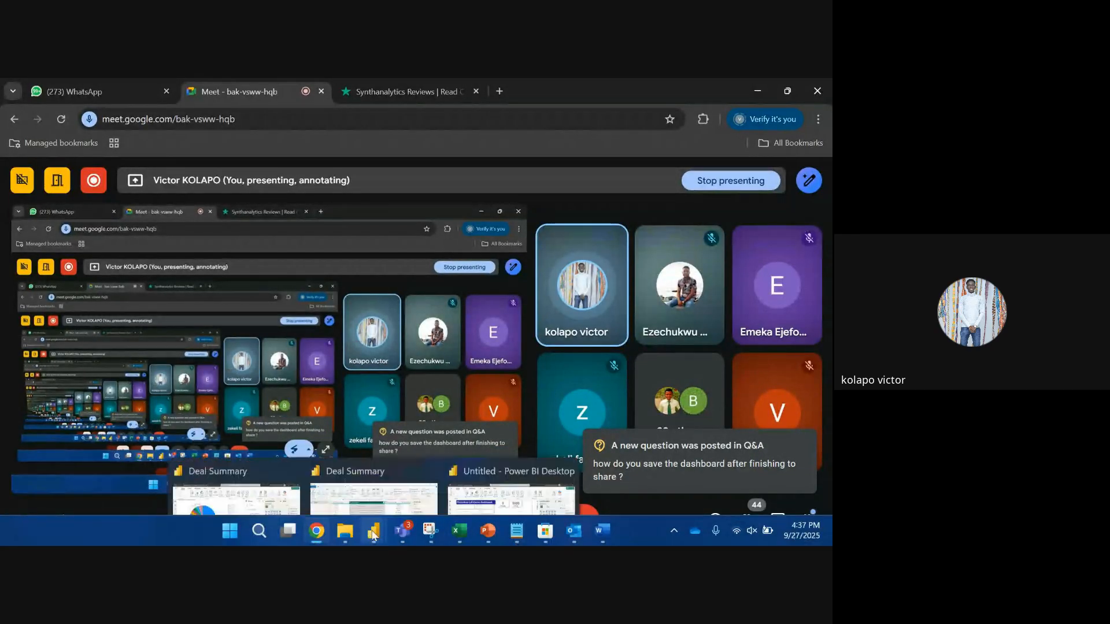
left_click(463, 442)
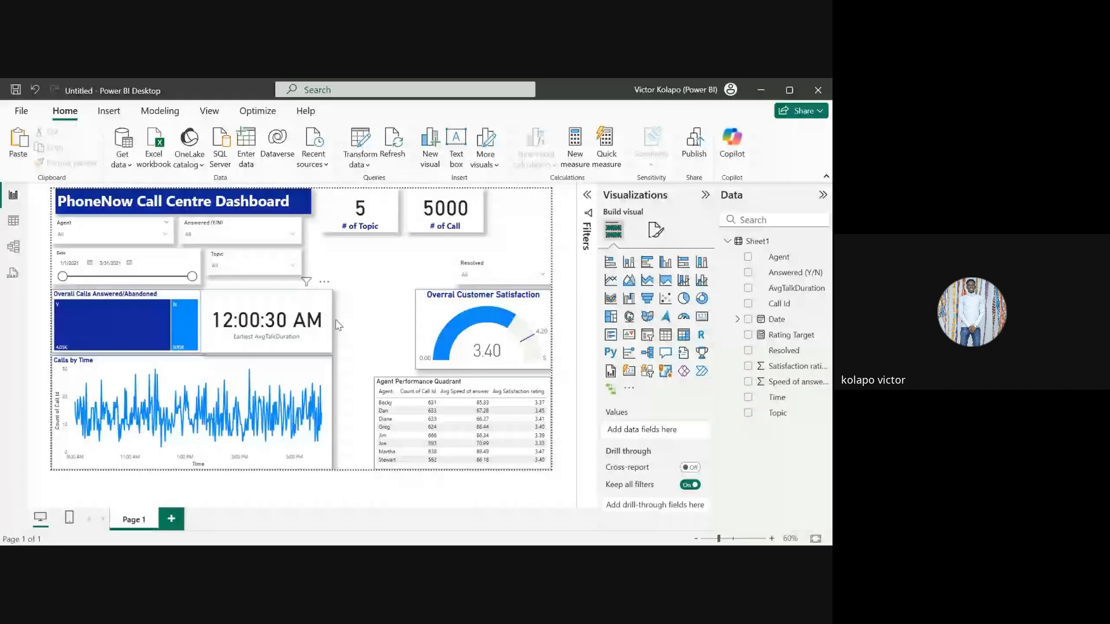
Step: Save the report as a Power BI file named "class file" in the Downloads folder
left_click(16, 111)
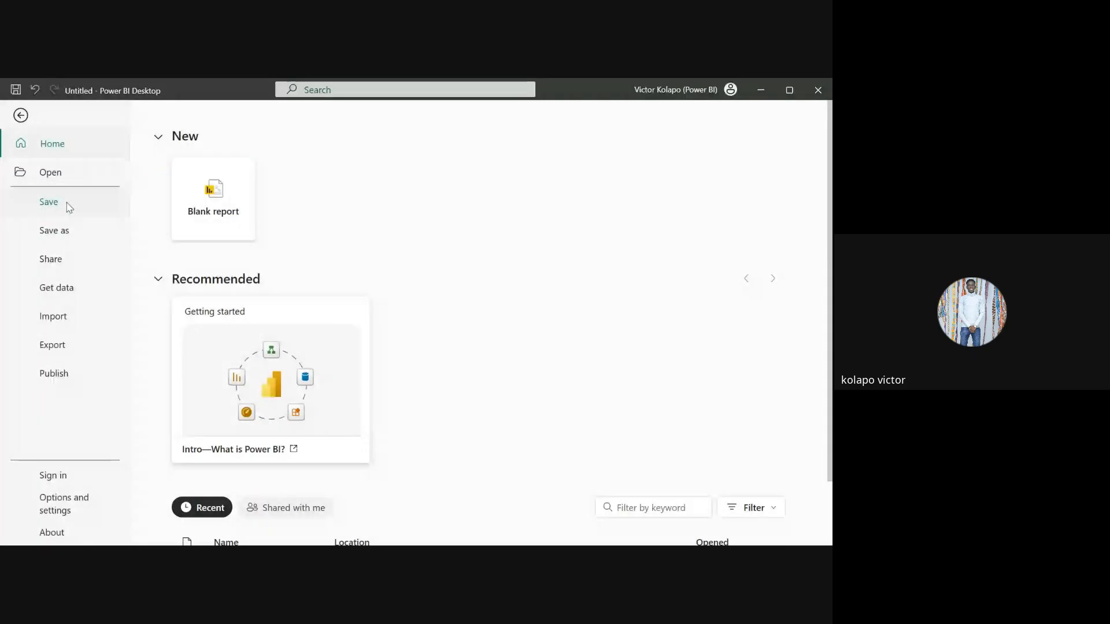
key("Escape")
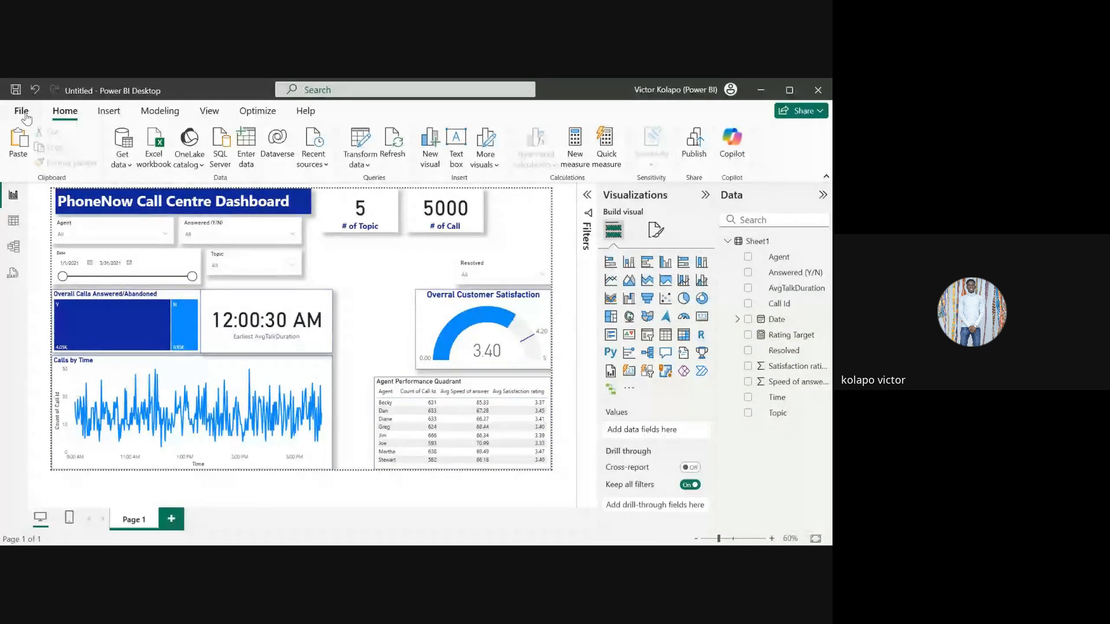
key("ctrl+s")
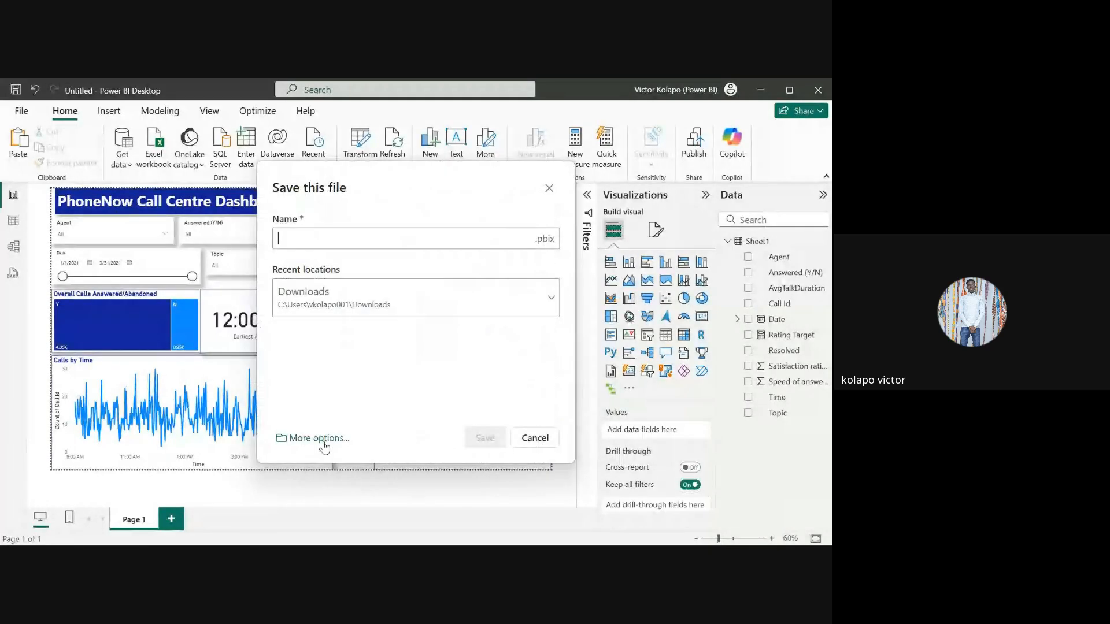
left_click(319, 440)
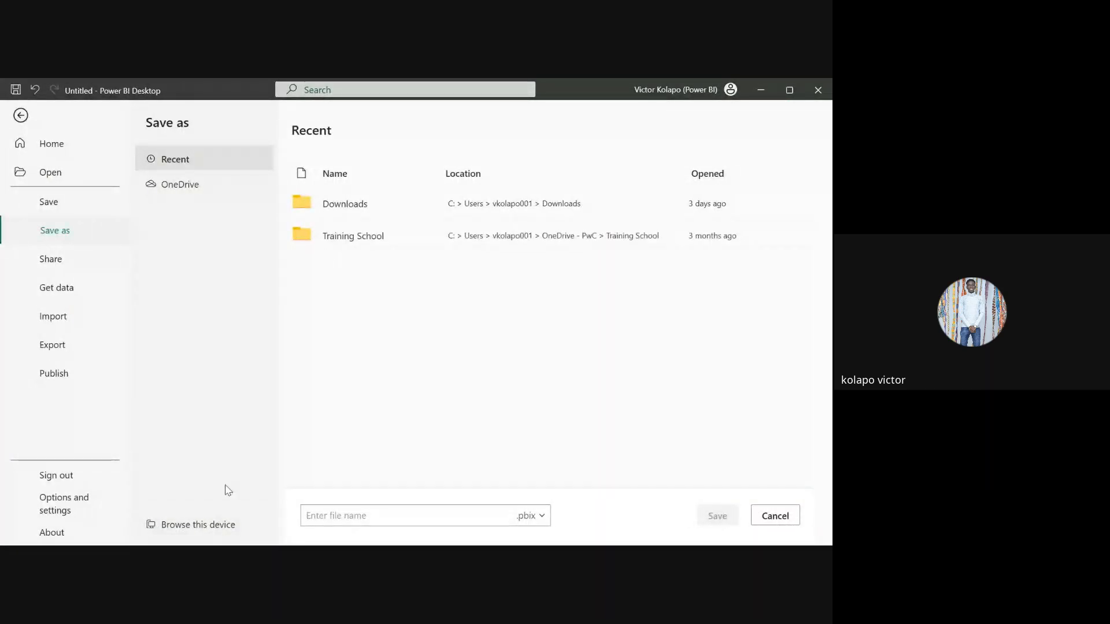
left_click(202, 527)
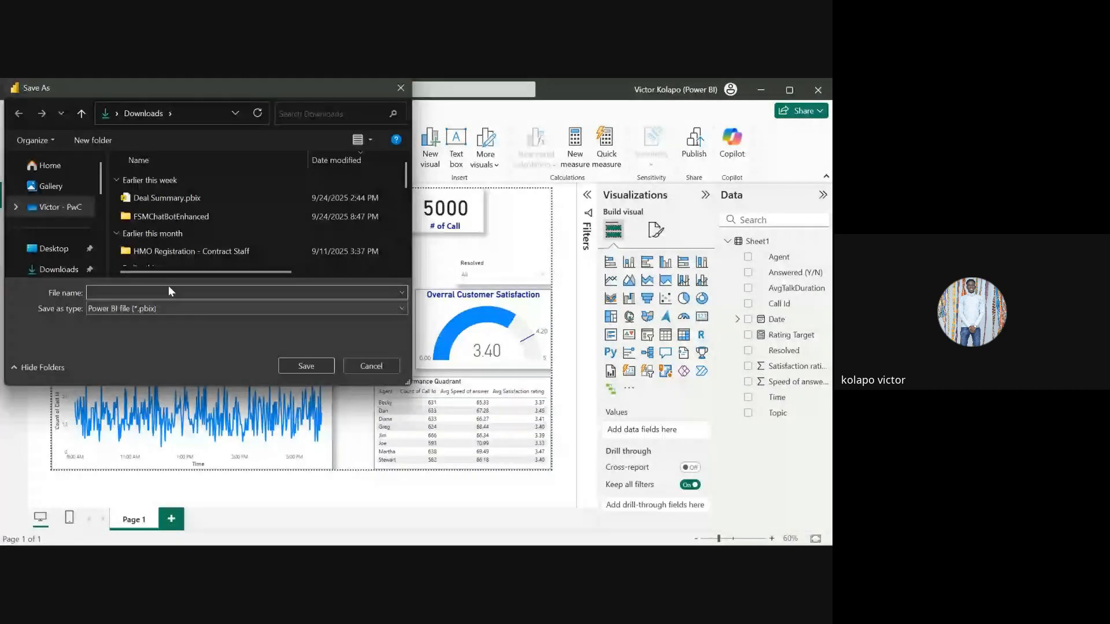
type("class")
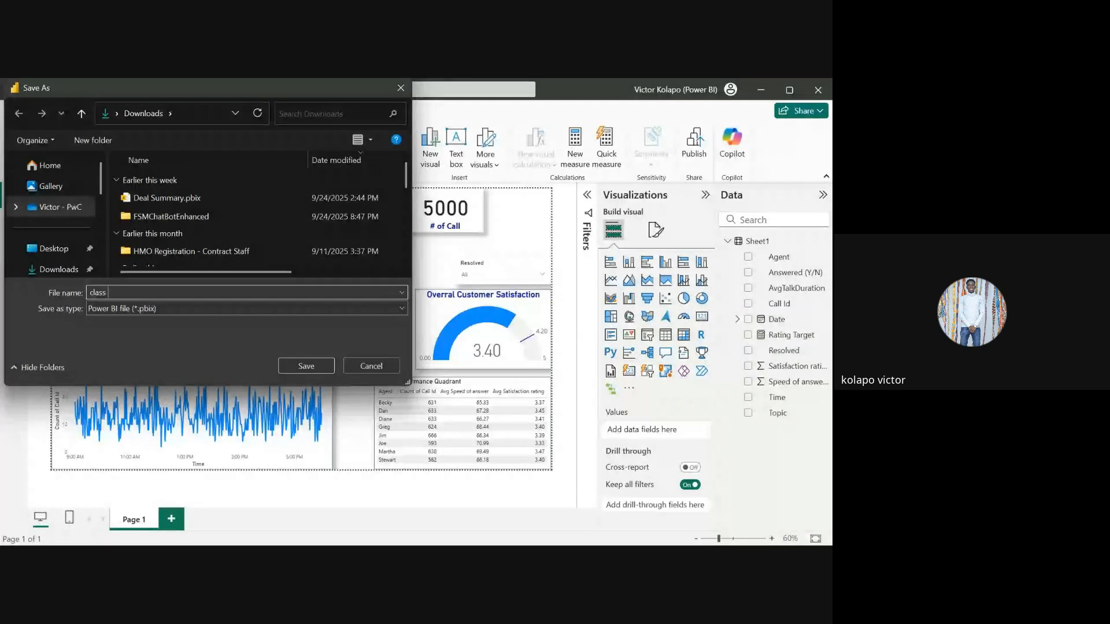
key("Return")
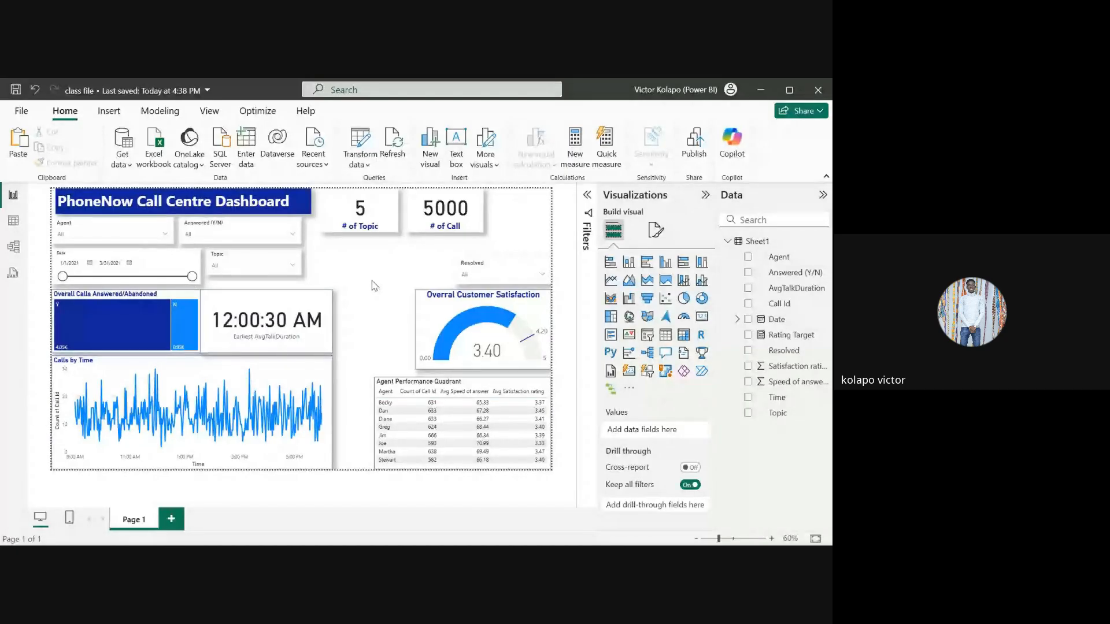
Step: Export the dashboard to PDF and look through the exported page from top to bottom
left_click(21, 111)
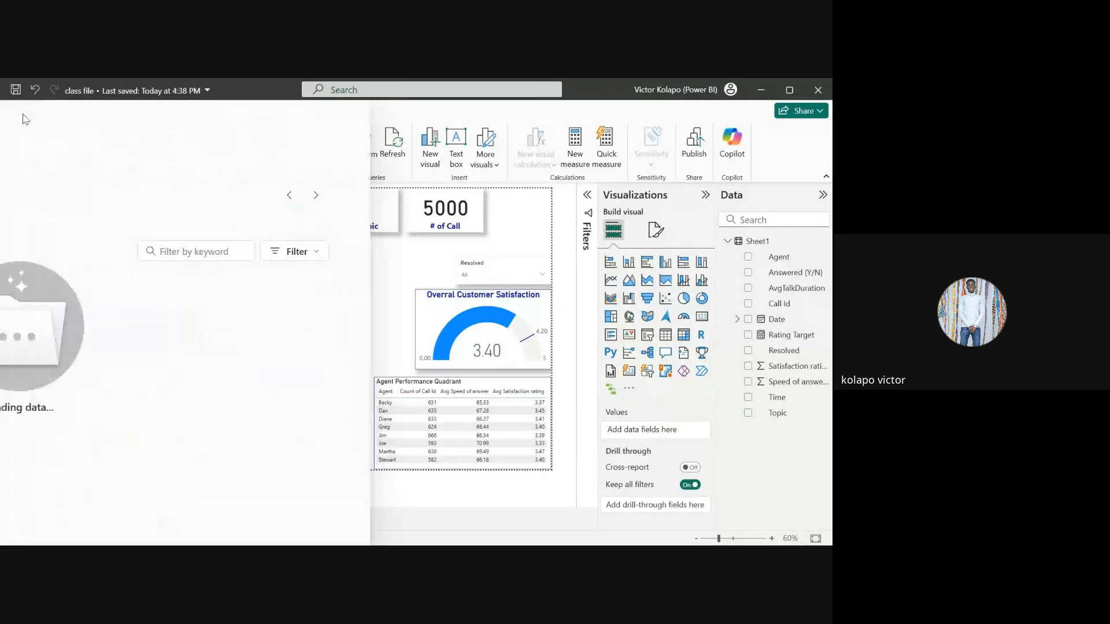
left_click(74, 239)
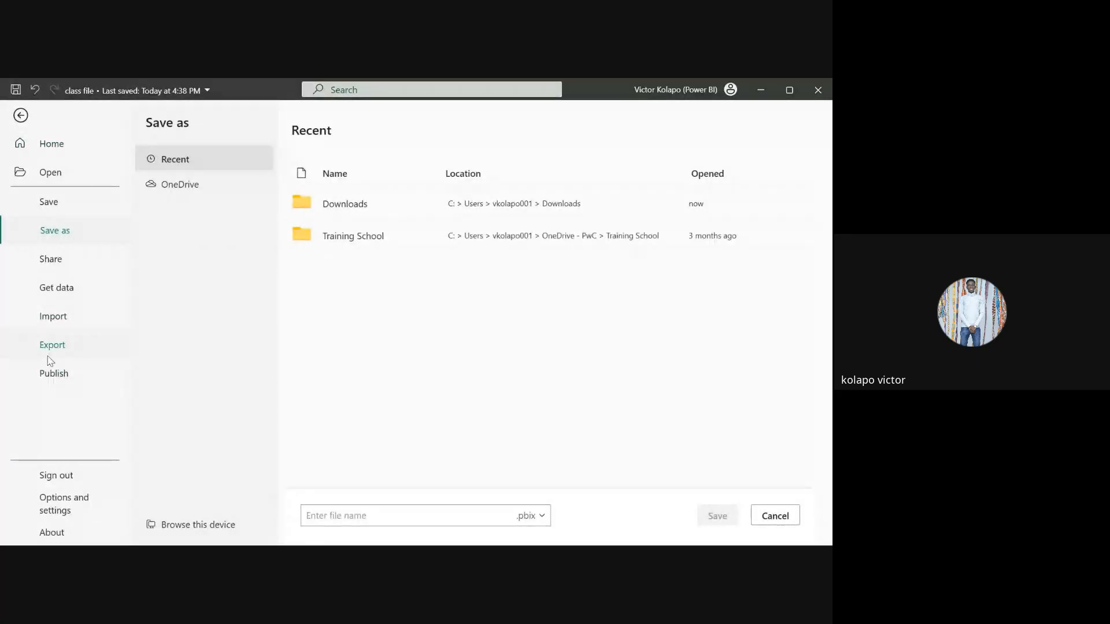
left_click(72, 352)
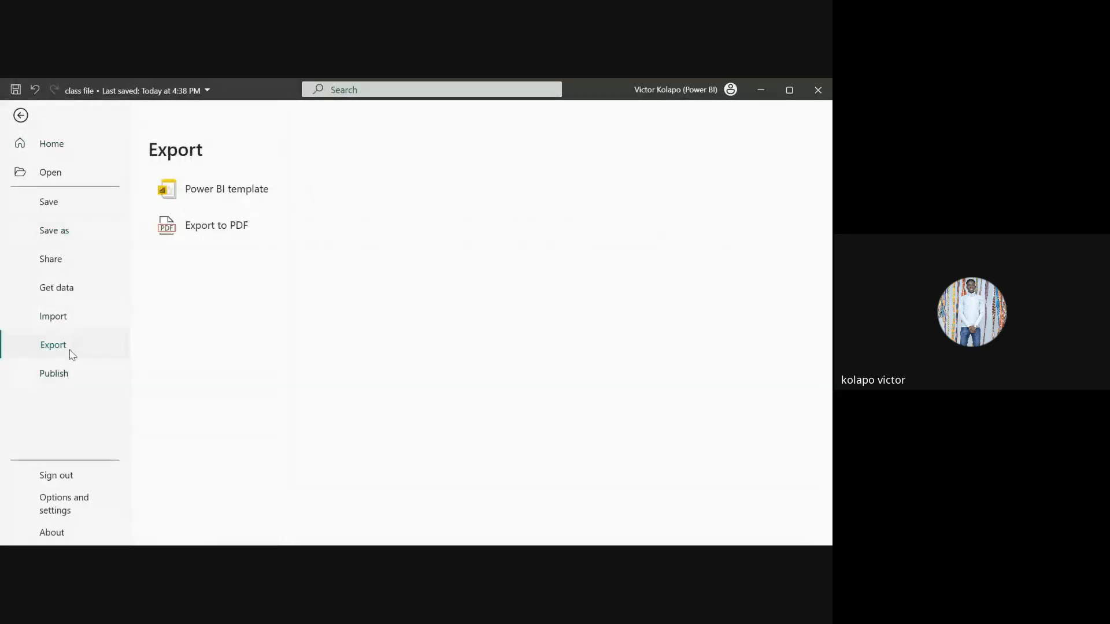
left_click(225, 227)
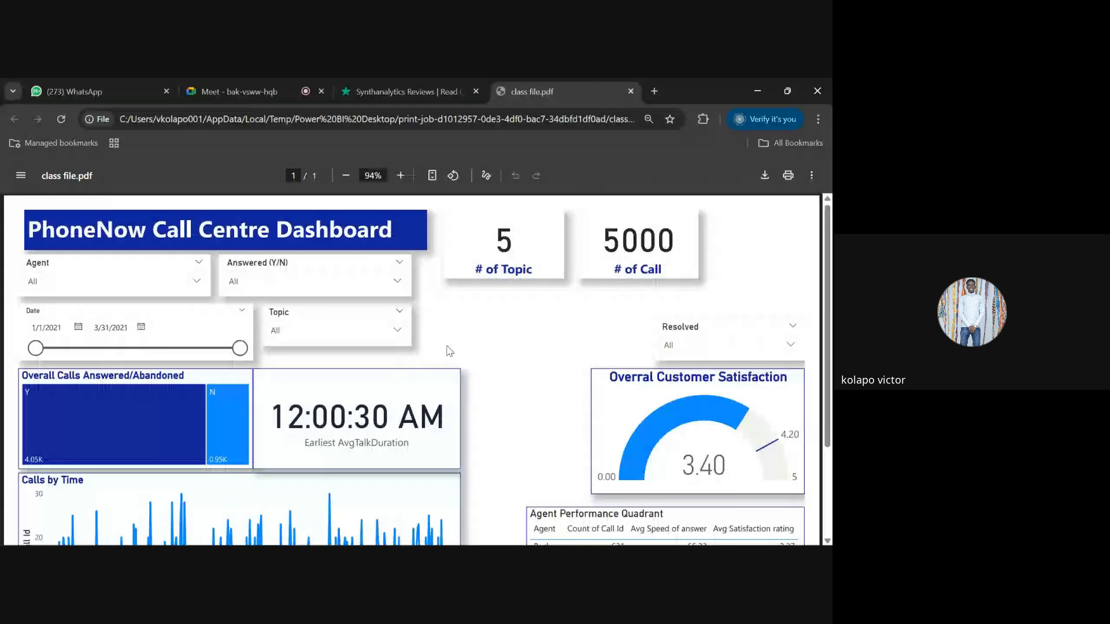
scroll(451, 350, "down", 2)
scroll(450, 351, "up", 2)
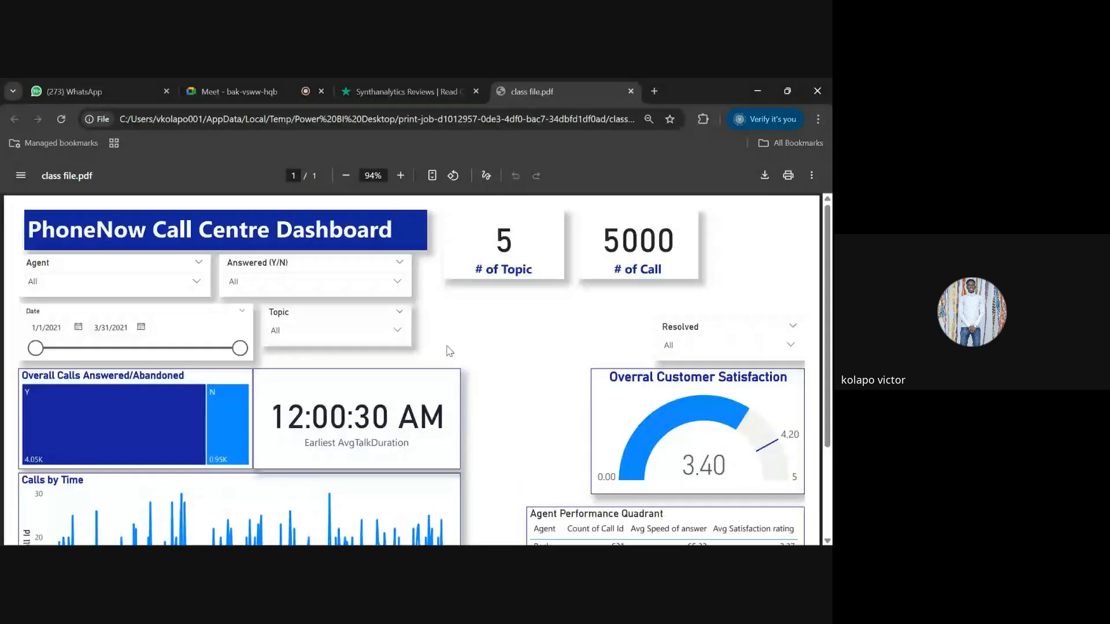
scroll(450, 347, "down", 1)
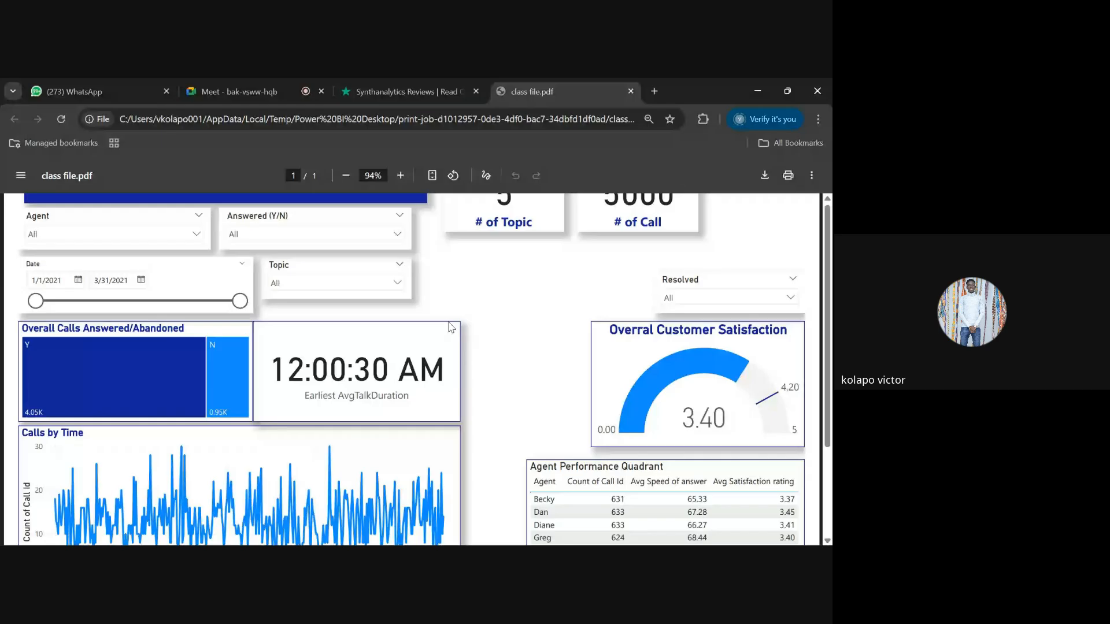
scroll(451, 327, "down", 2)
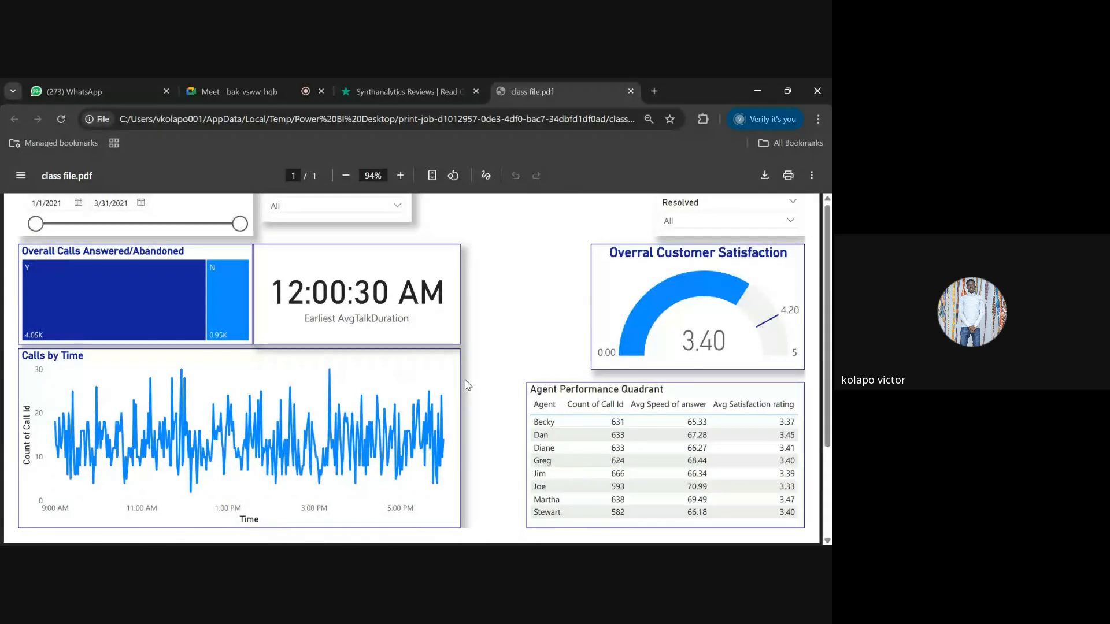
scroll(467, 385, "up", 2)
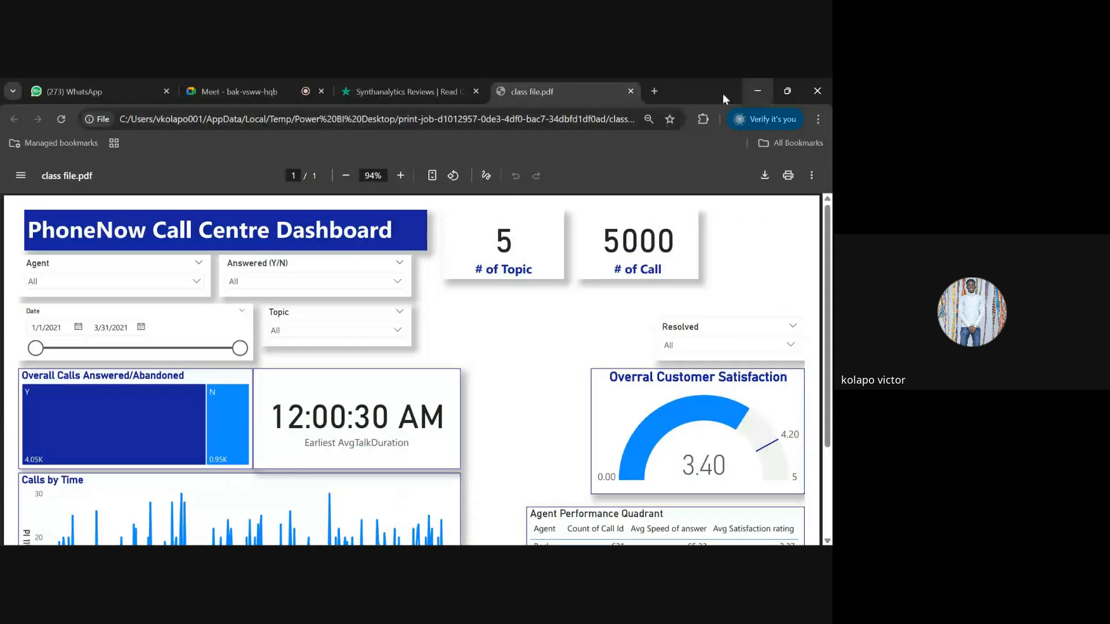
Step: Switch to the Google Meet call, read the latest in-call message about the assignment due date, and close the messages
left_click(253, 82)
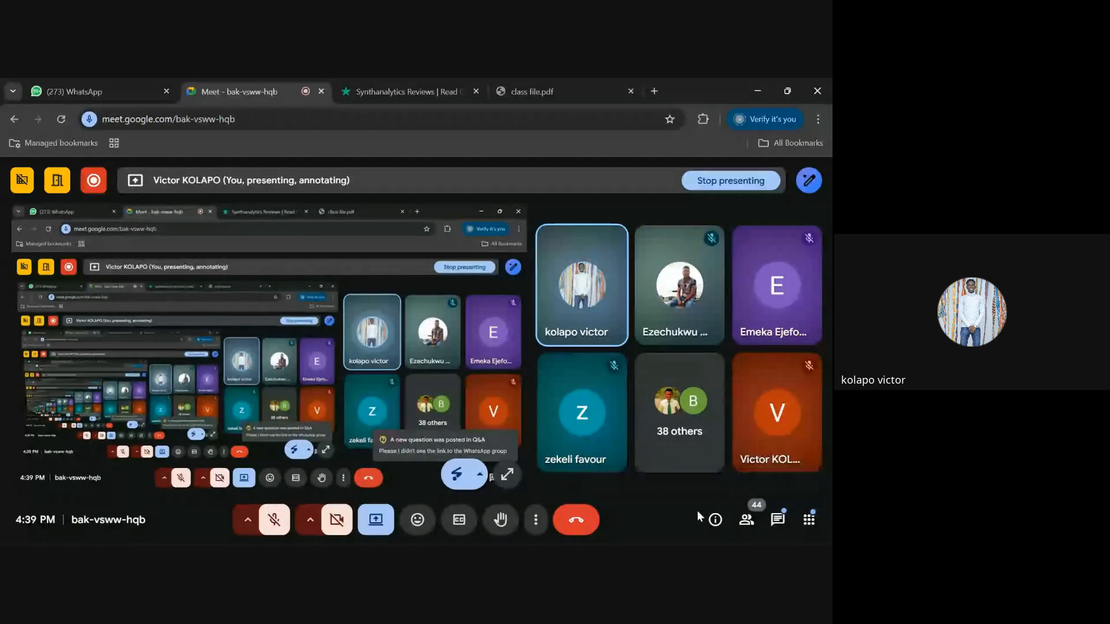
left_click(787, 520)
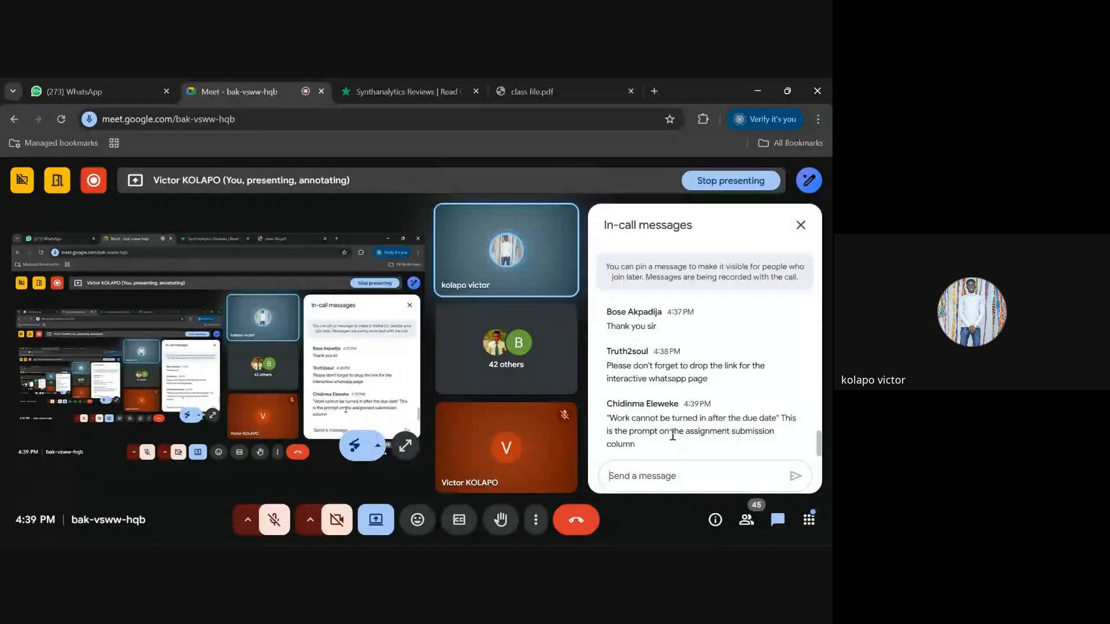
left_click_drag(671, 444, 606, 408)
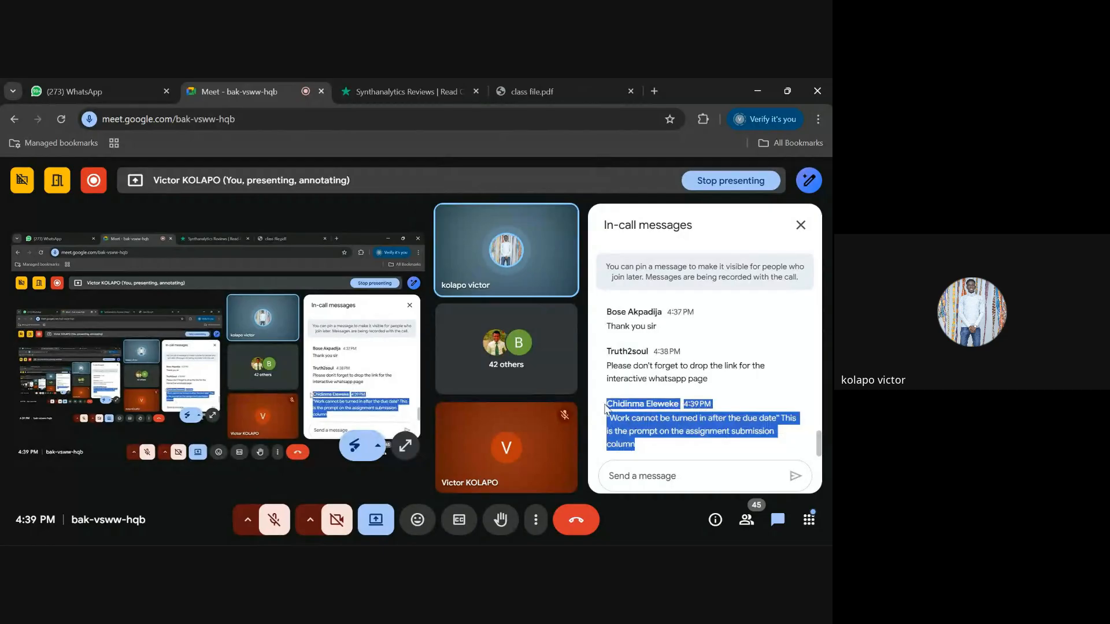
left_click(607, 405)
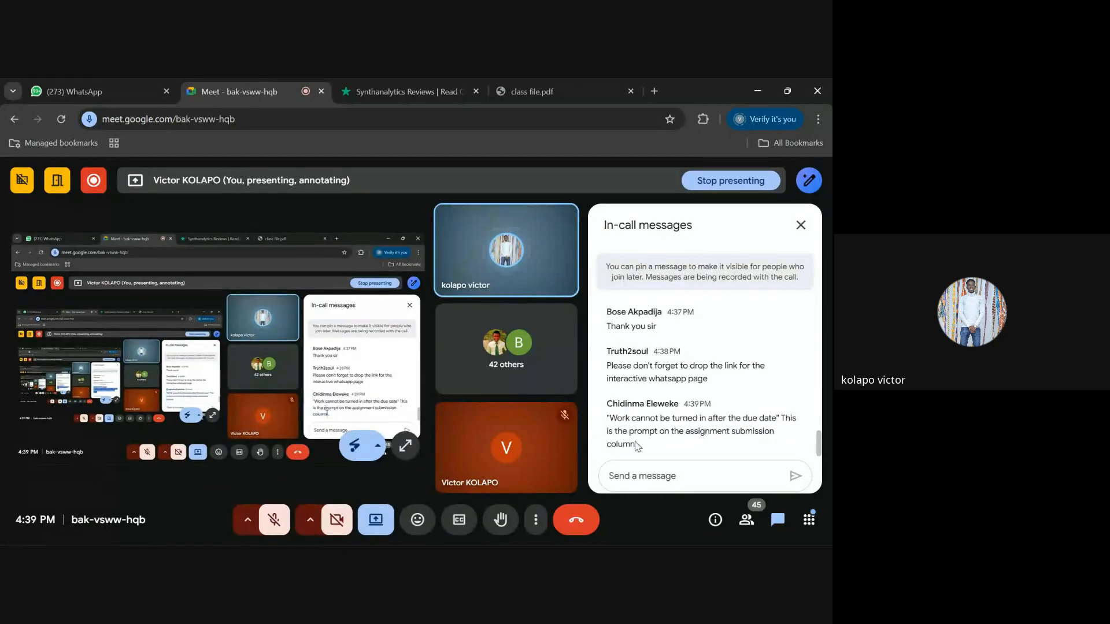
left_click_drag(637, 446, 601, 407)
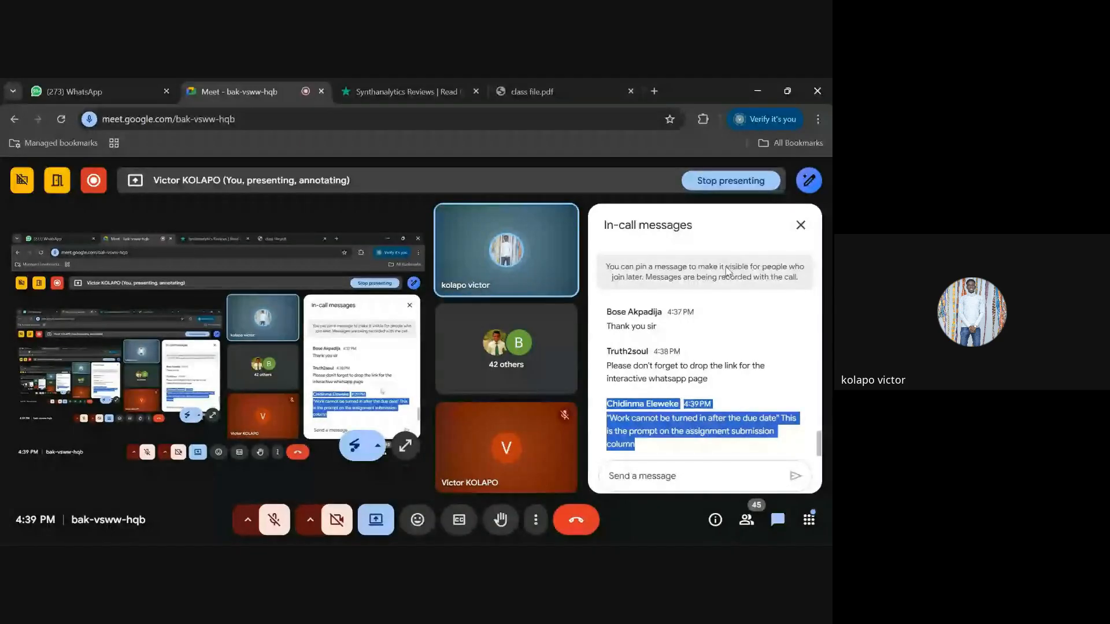
left_click(798, 227)
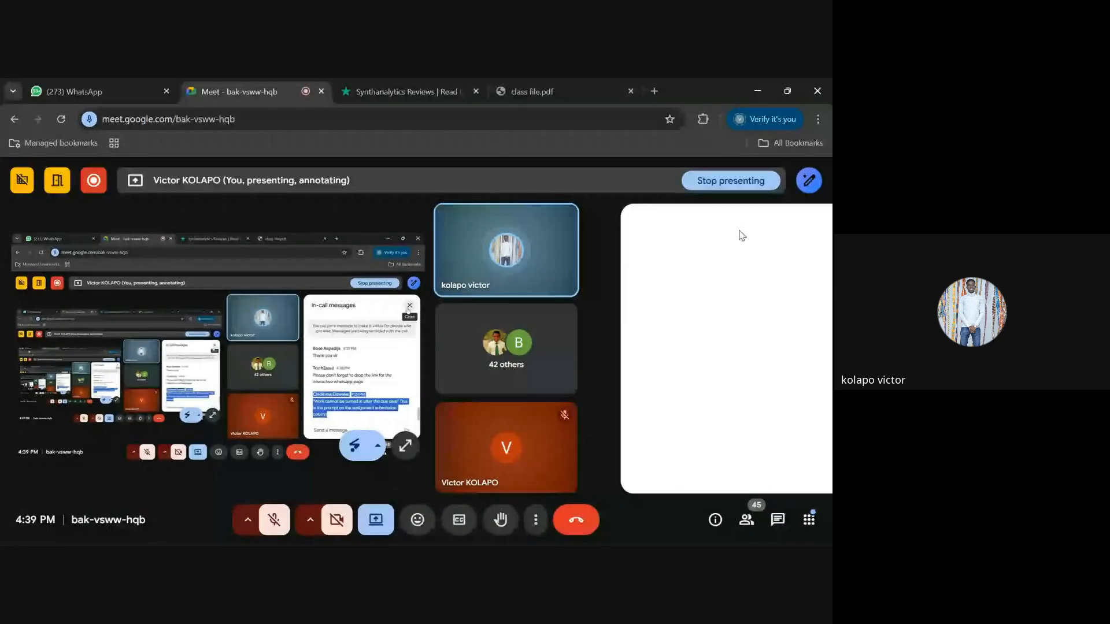